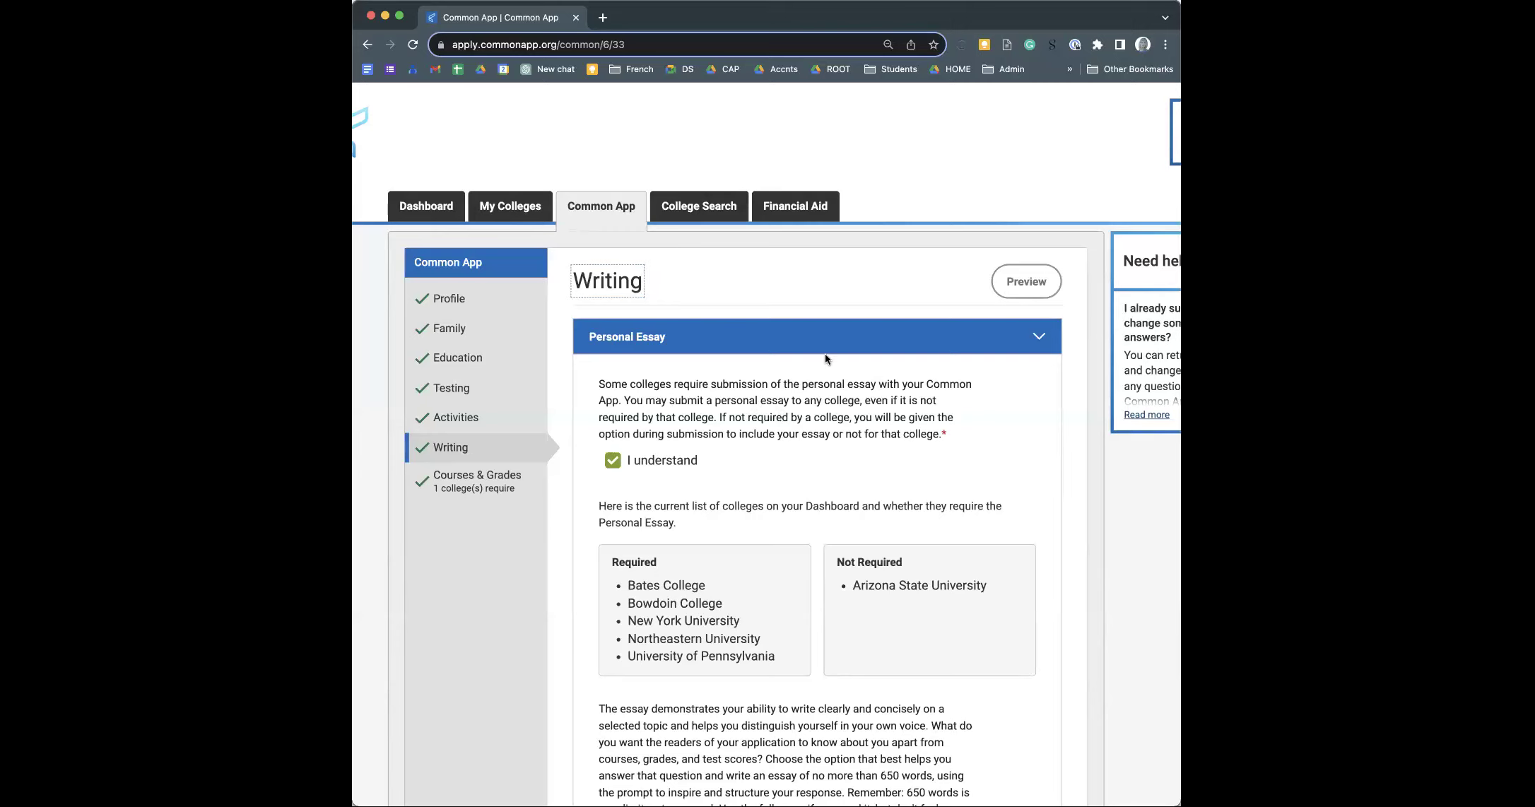
# - Review the Personal Essay acknowledgement and the lists of colleges that do and do not require the essay
pyautogui.scroll(-1, 777, 450)
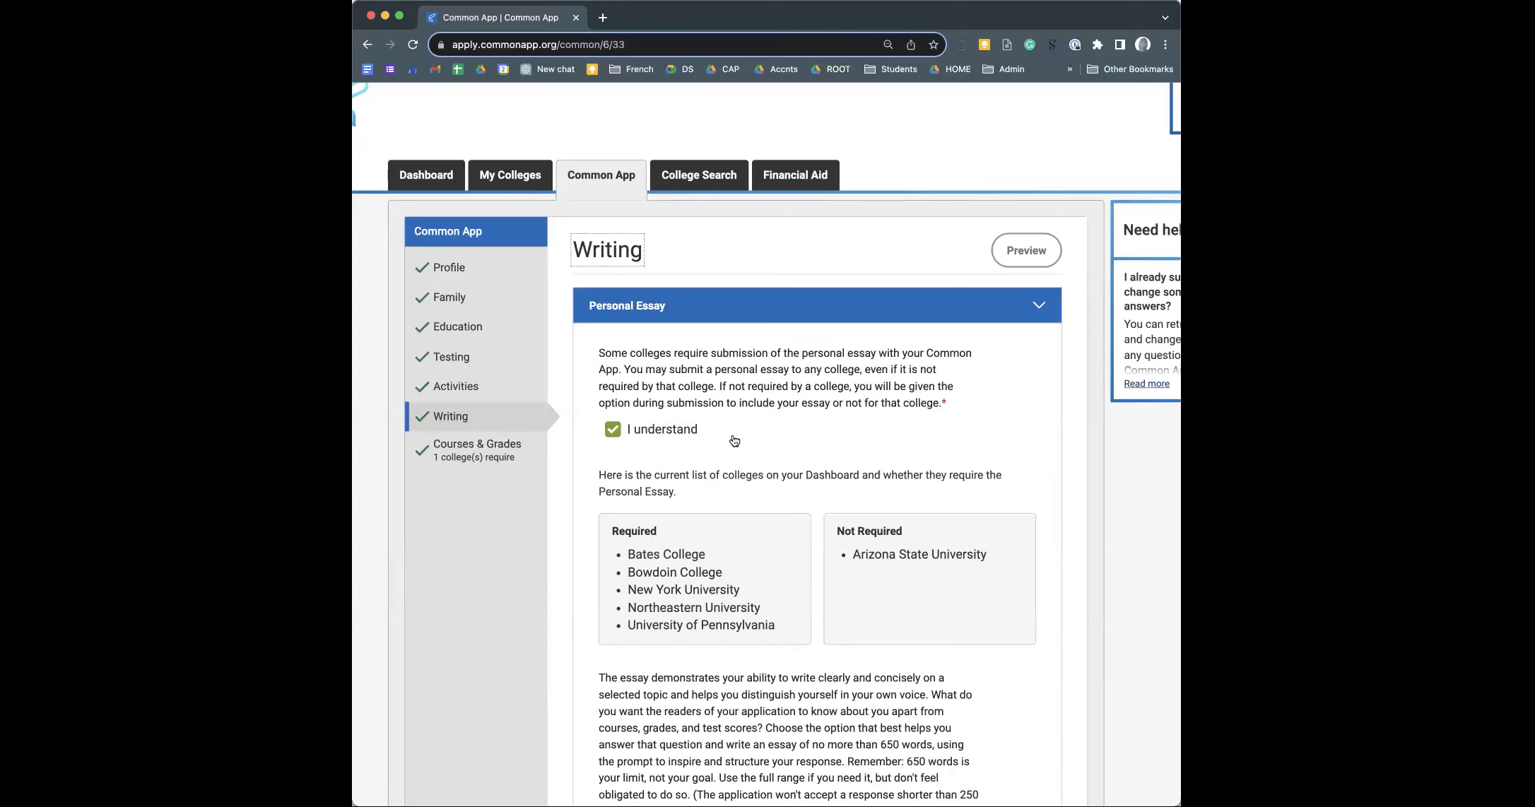
pyautogui.scroll(-1, 731, 429)
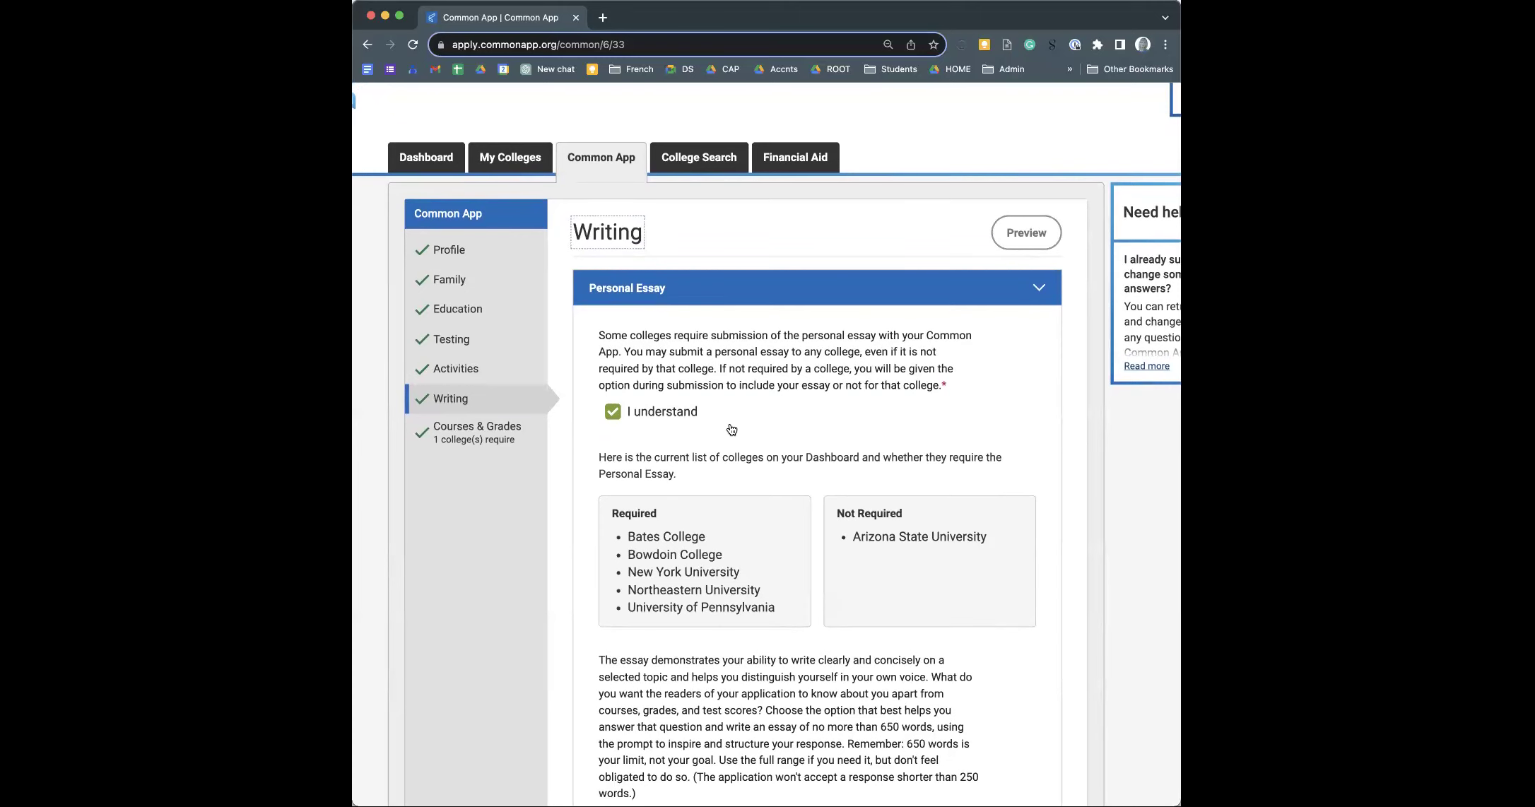
pyautogui.scroll(-1, 732, 430)
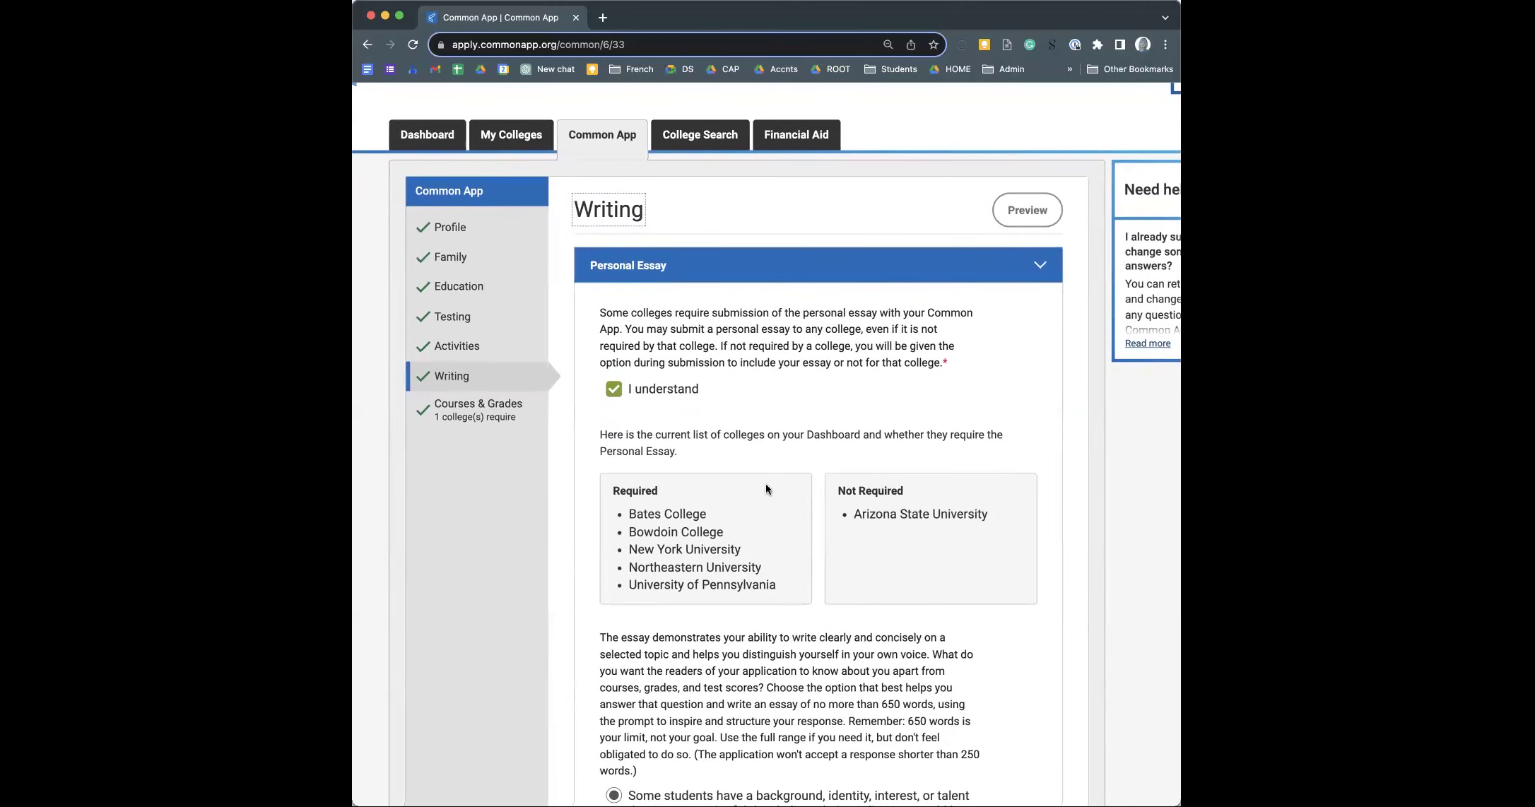
pyautogui.scroll(-3, 766, 488)
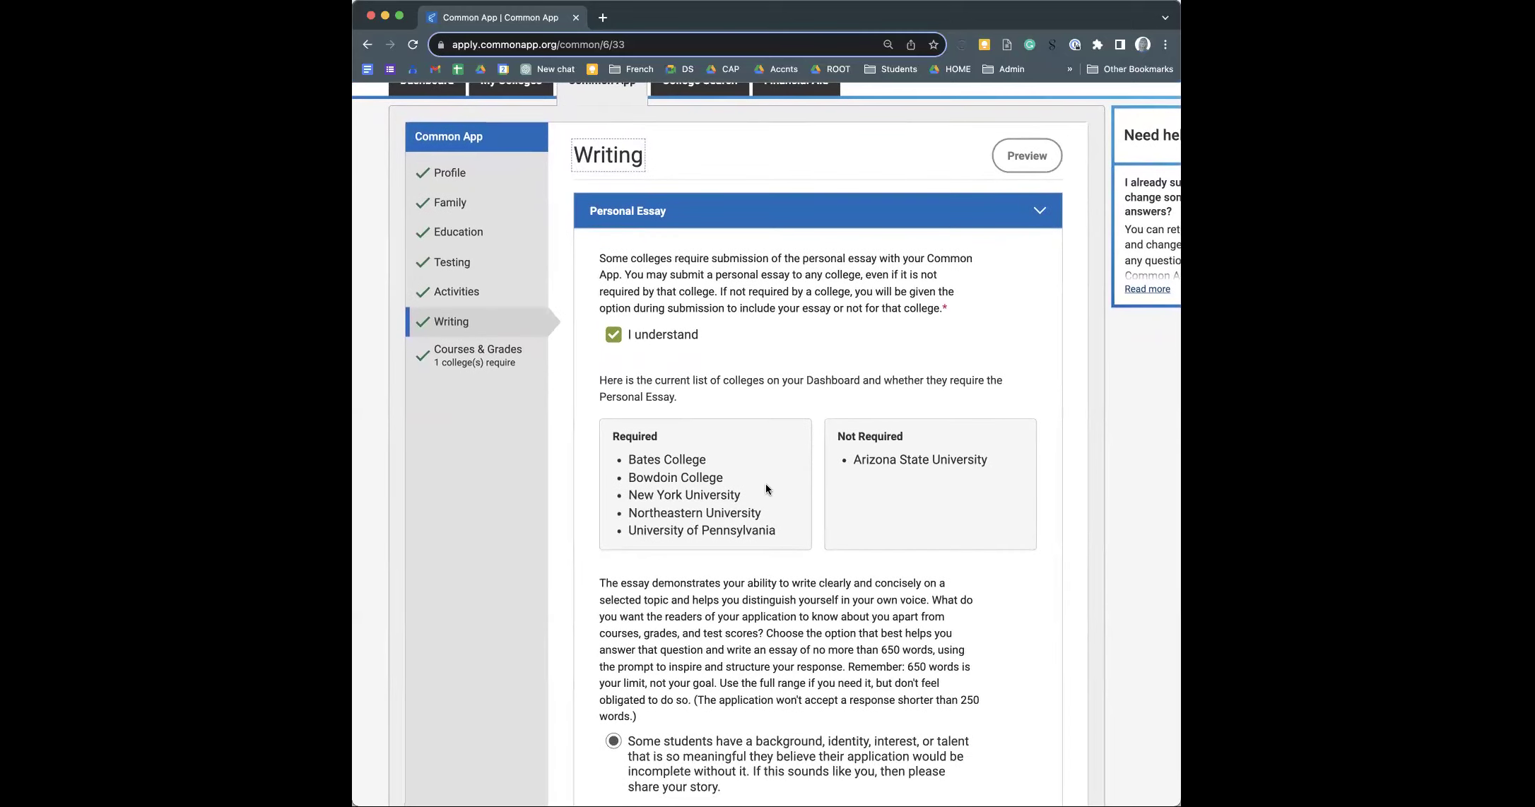
pyautogui.scroll(-3, 766, 488)
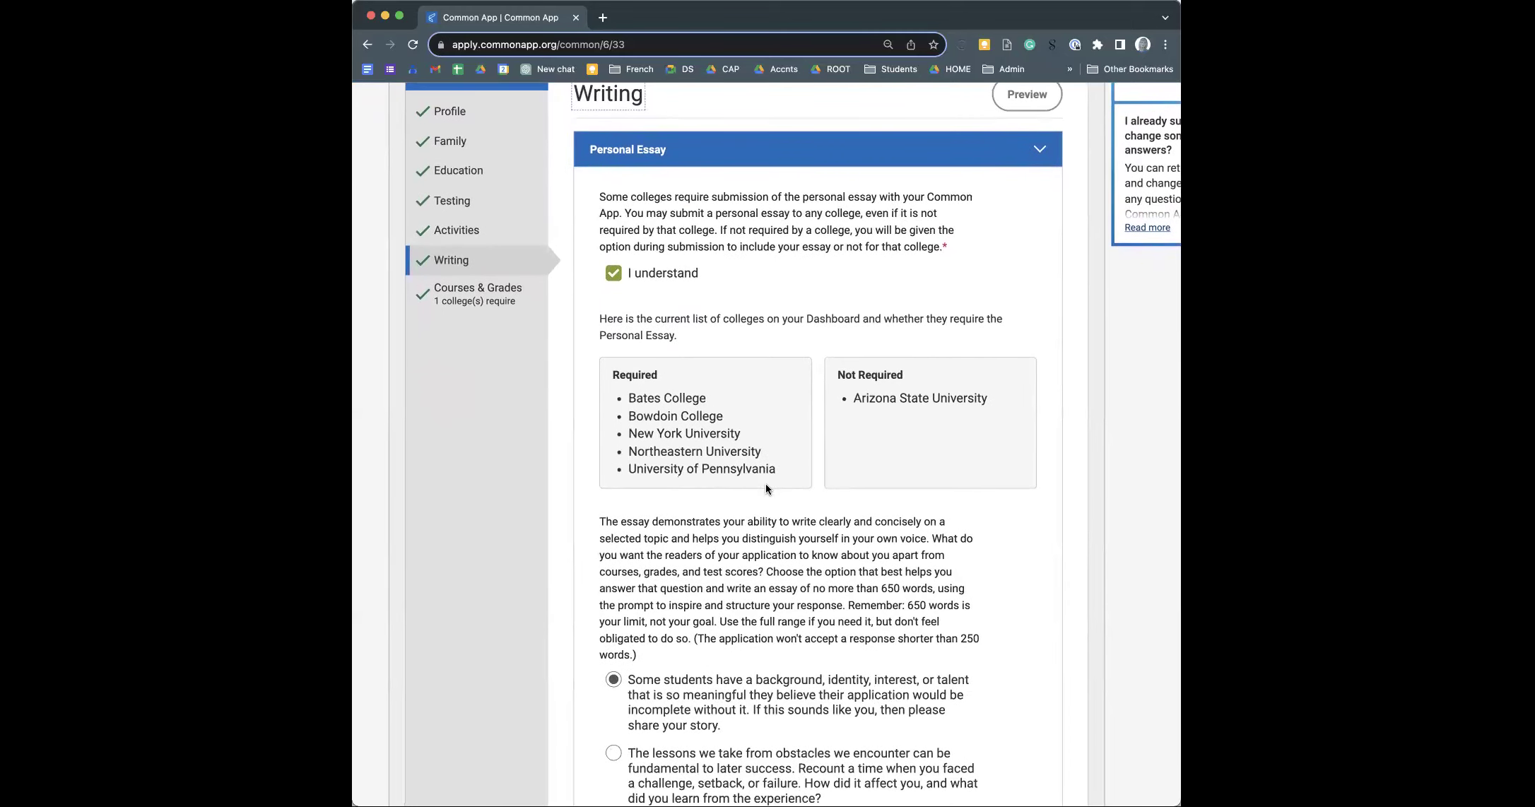
pyautogui.scroll(-3, 765, 486)
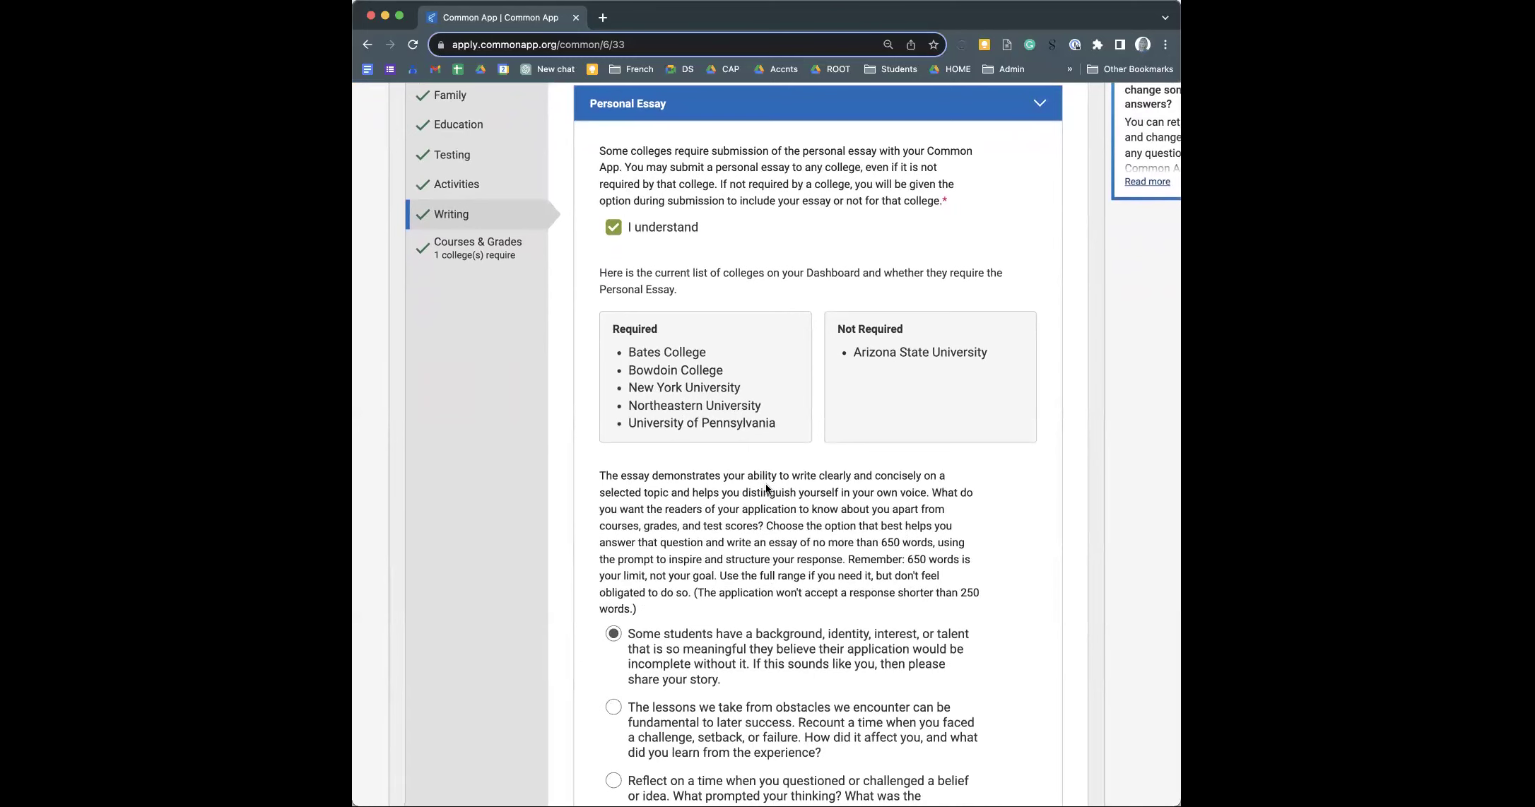
pyautogui.scroll(-1, 766, 487)
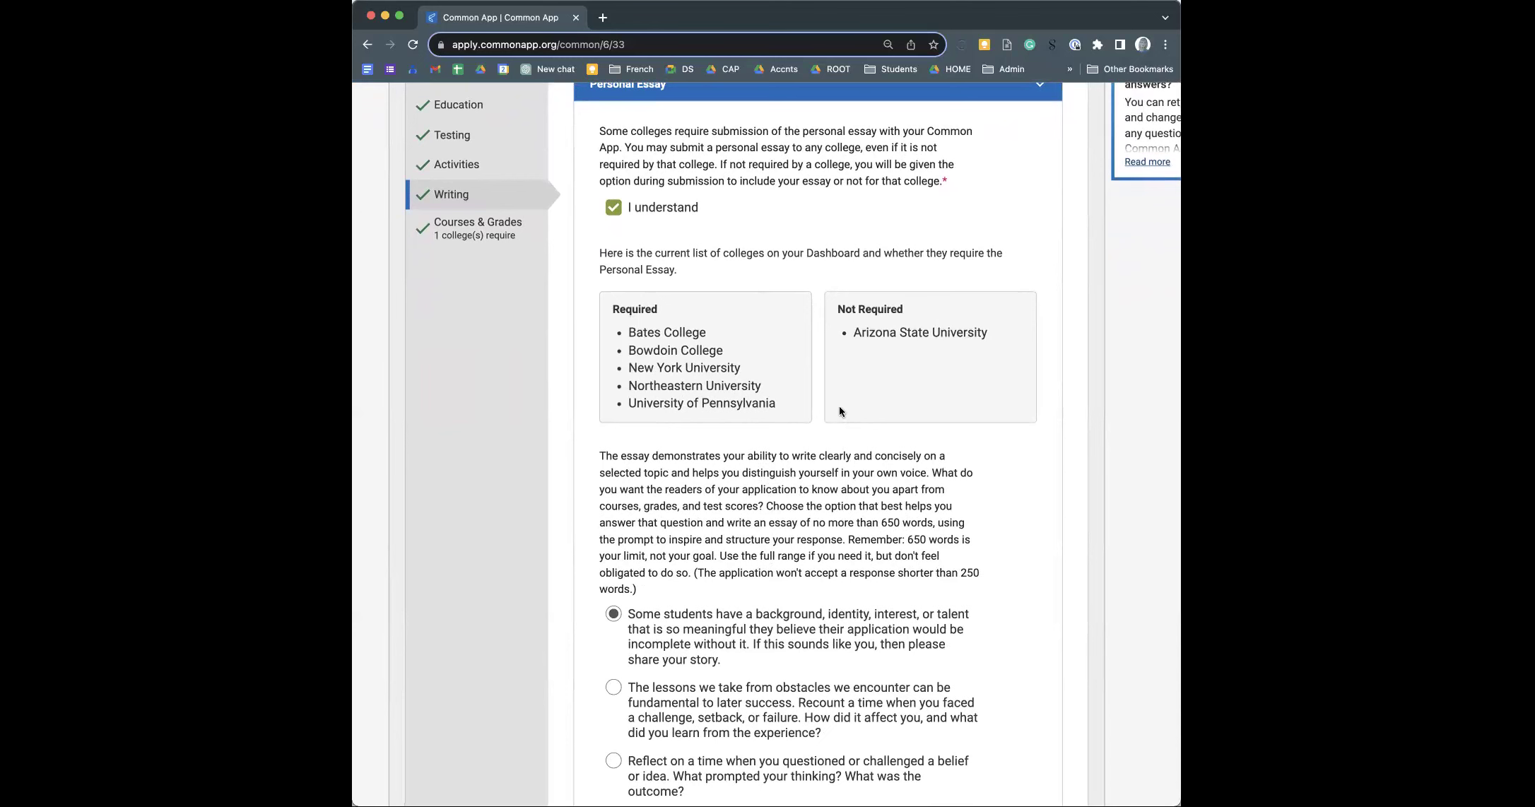
# - Read through the essay prompt options between the instructions and the essay text box
pyautogui.scroll(-5, 838, 409)
pyautogui.scroll(-4, 831, 413)
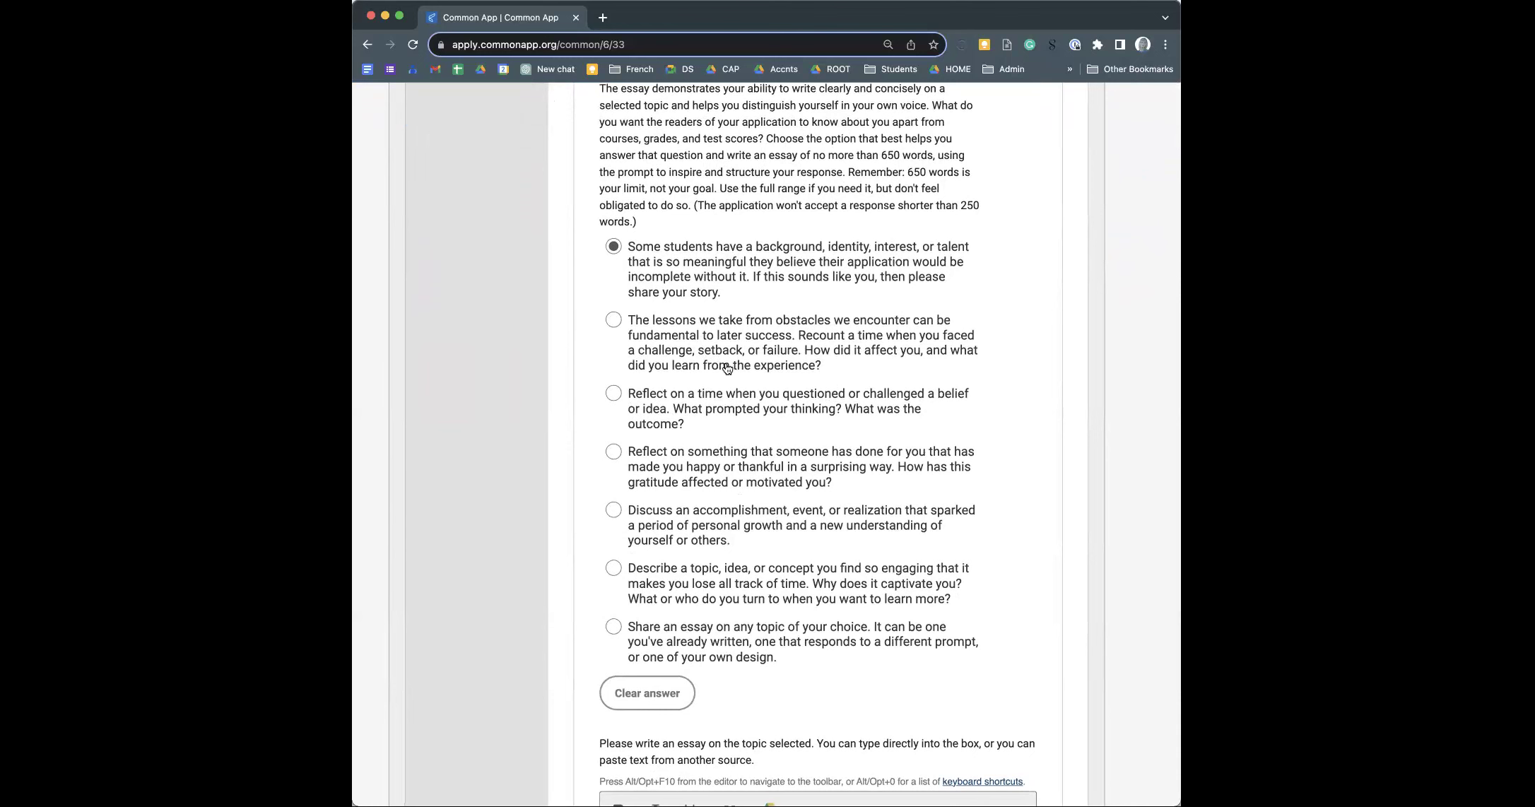
pyautogui.scroll(3, 728, 368)
pyautogui.scroll(-2, 727, 368)
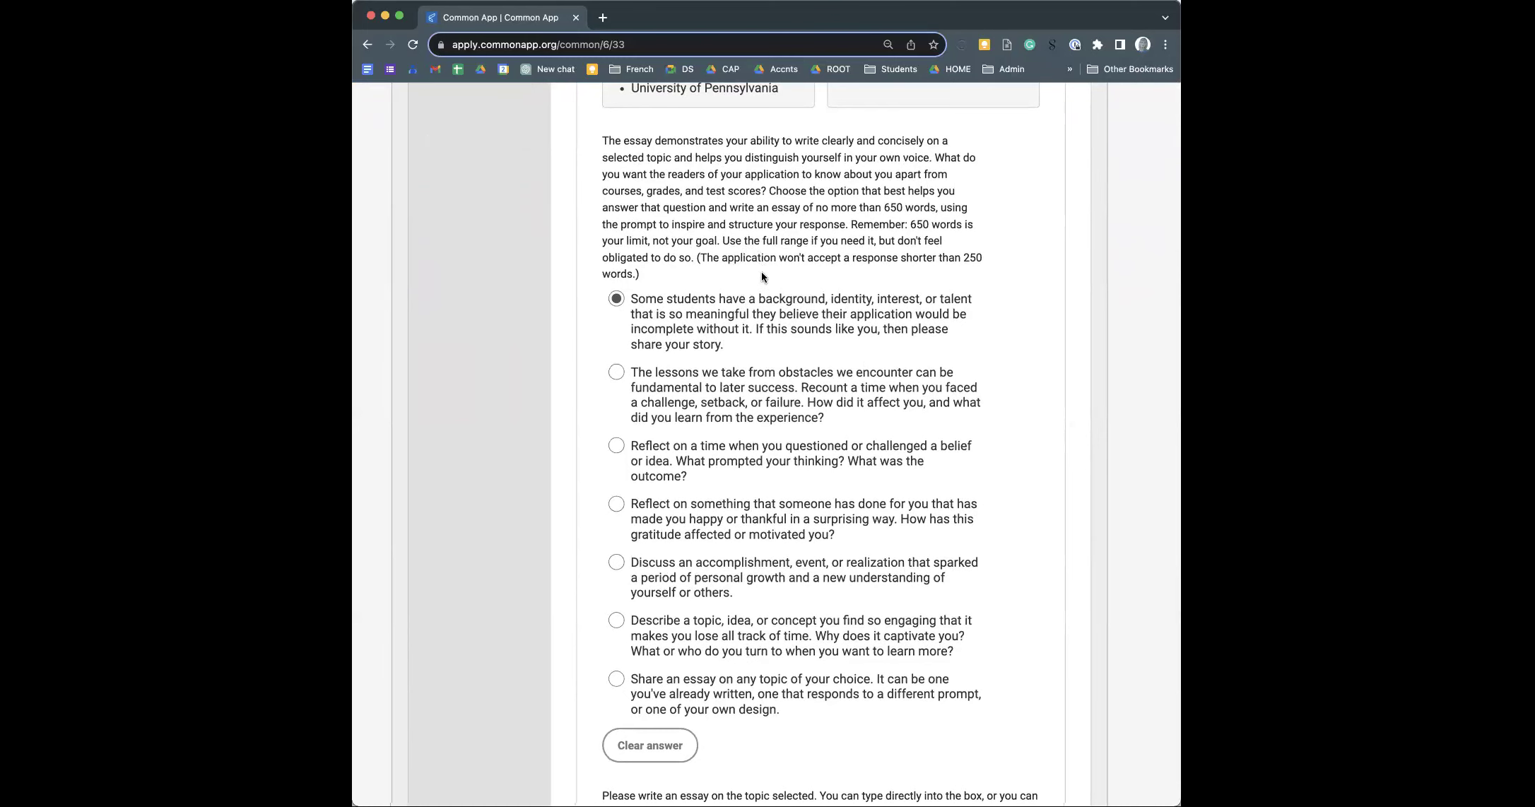
pyautogui.scroll(-5, 761, 273)
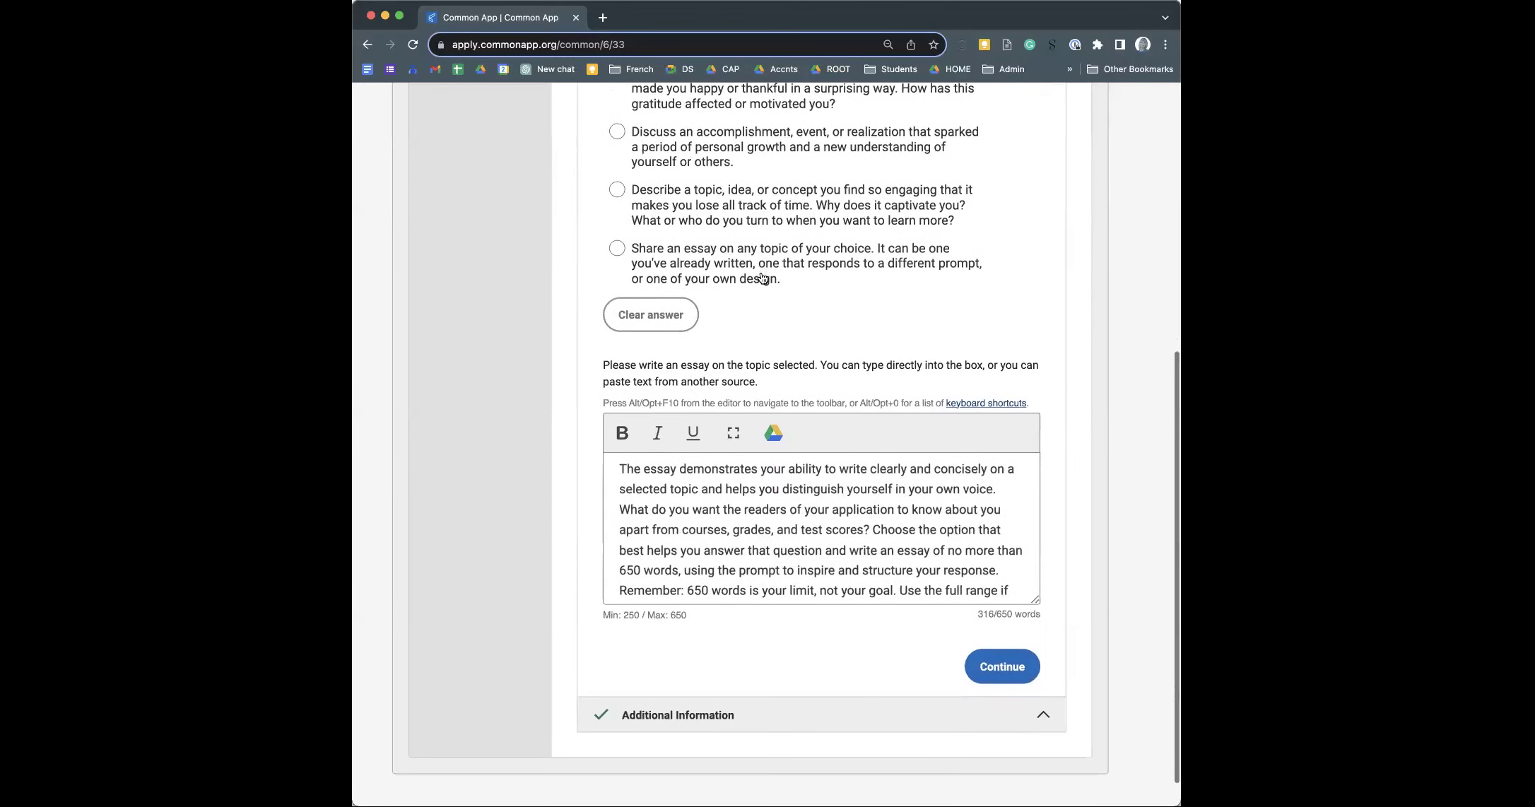
pyautogui.scroll(3, 761, 277)
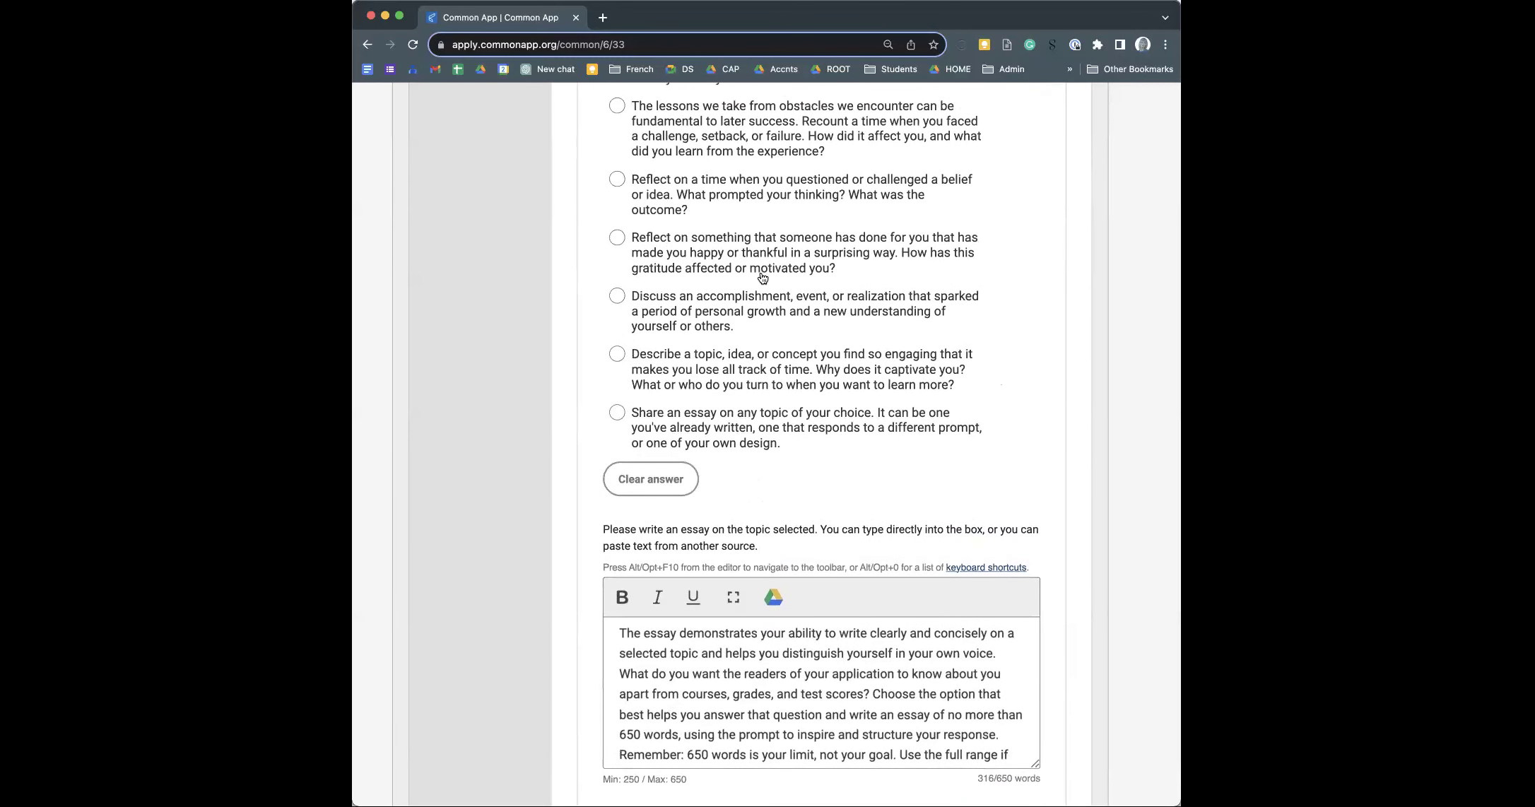
pyautogui.scroll(-1, 762, 277)
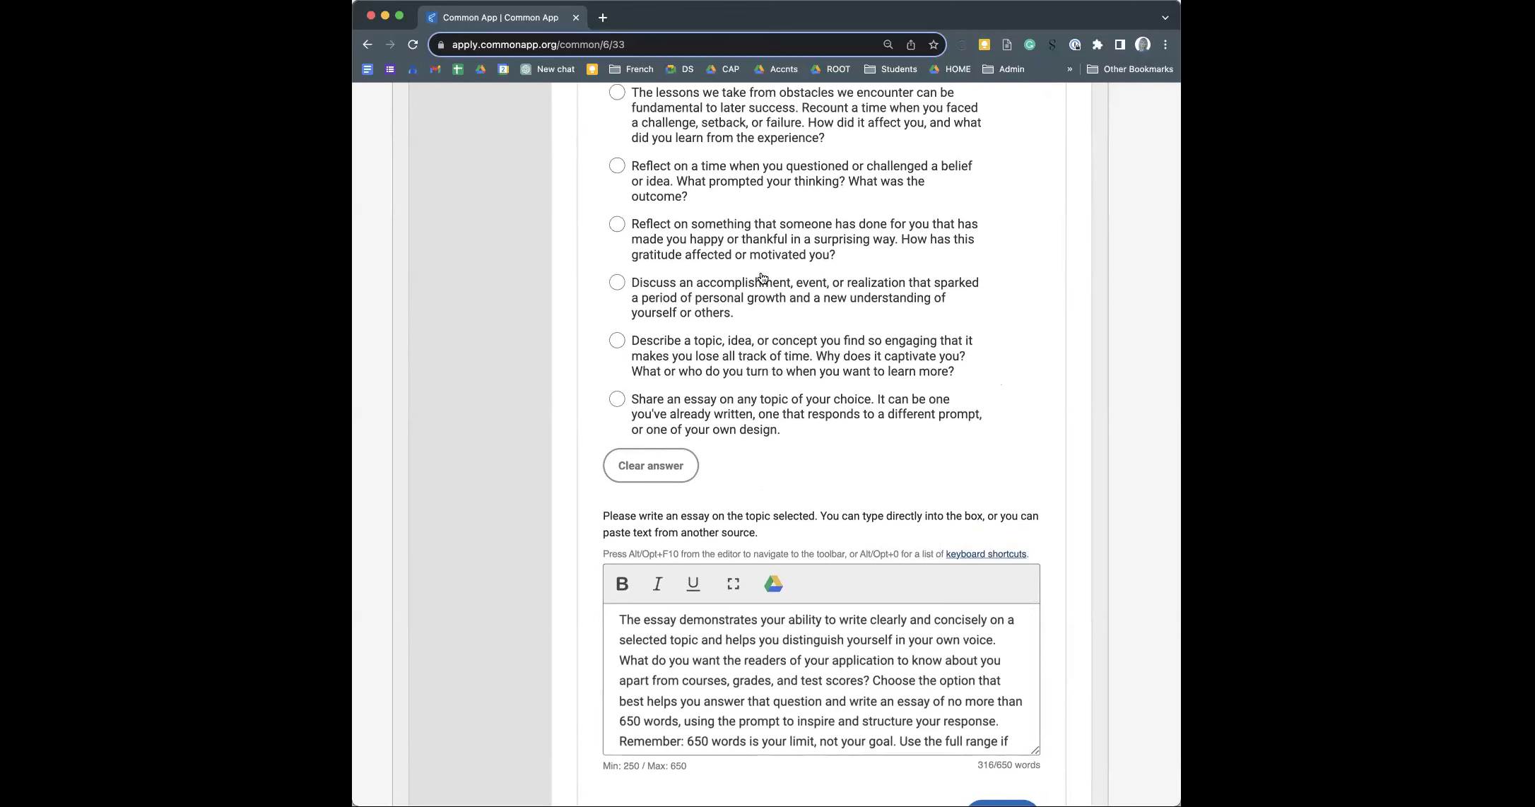
pyautogui.scroll(1, 762, 276)
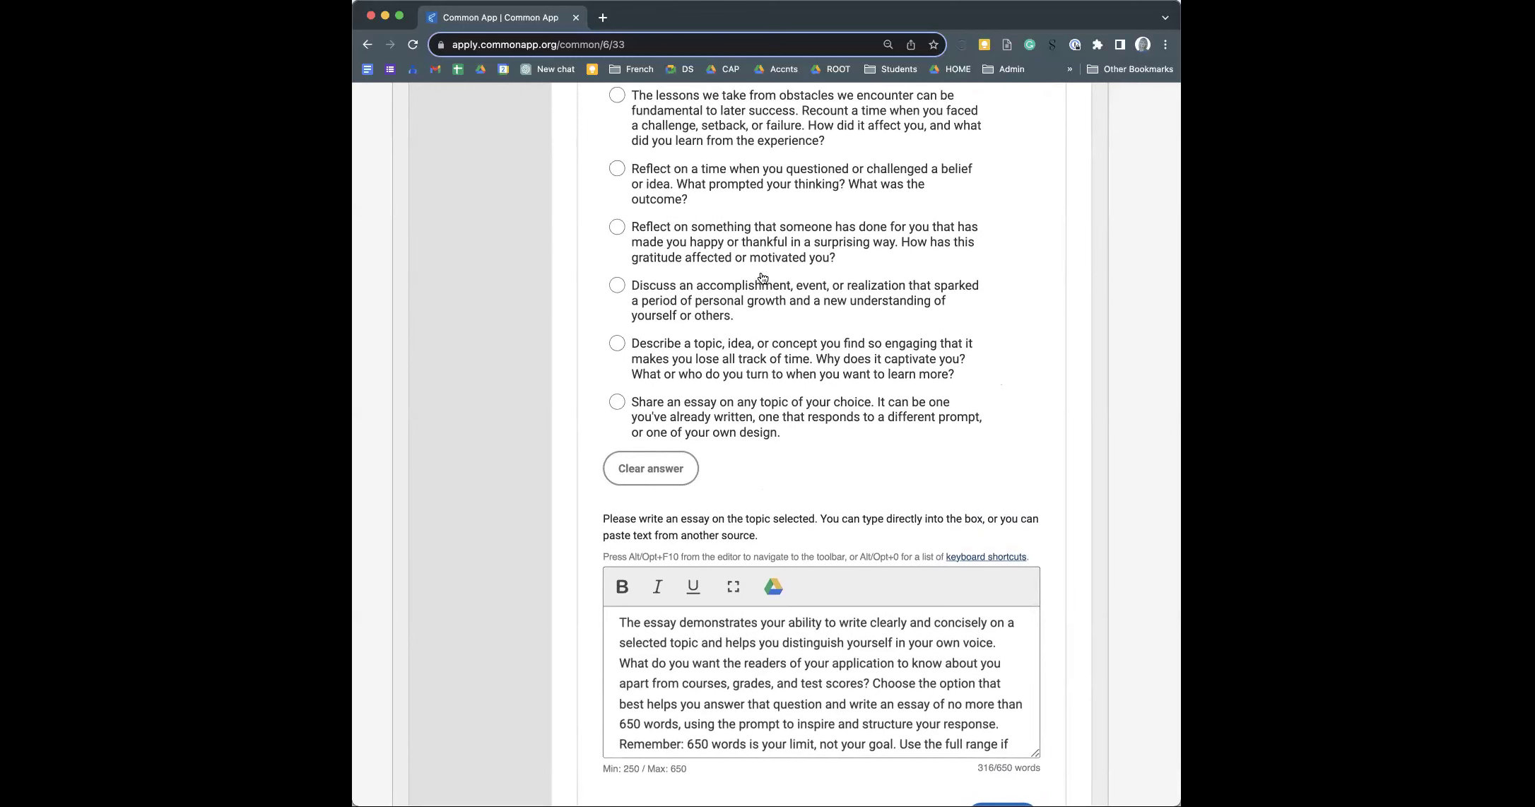
pyautogui.scroll(6, 762, 277)
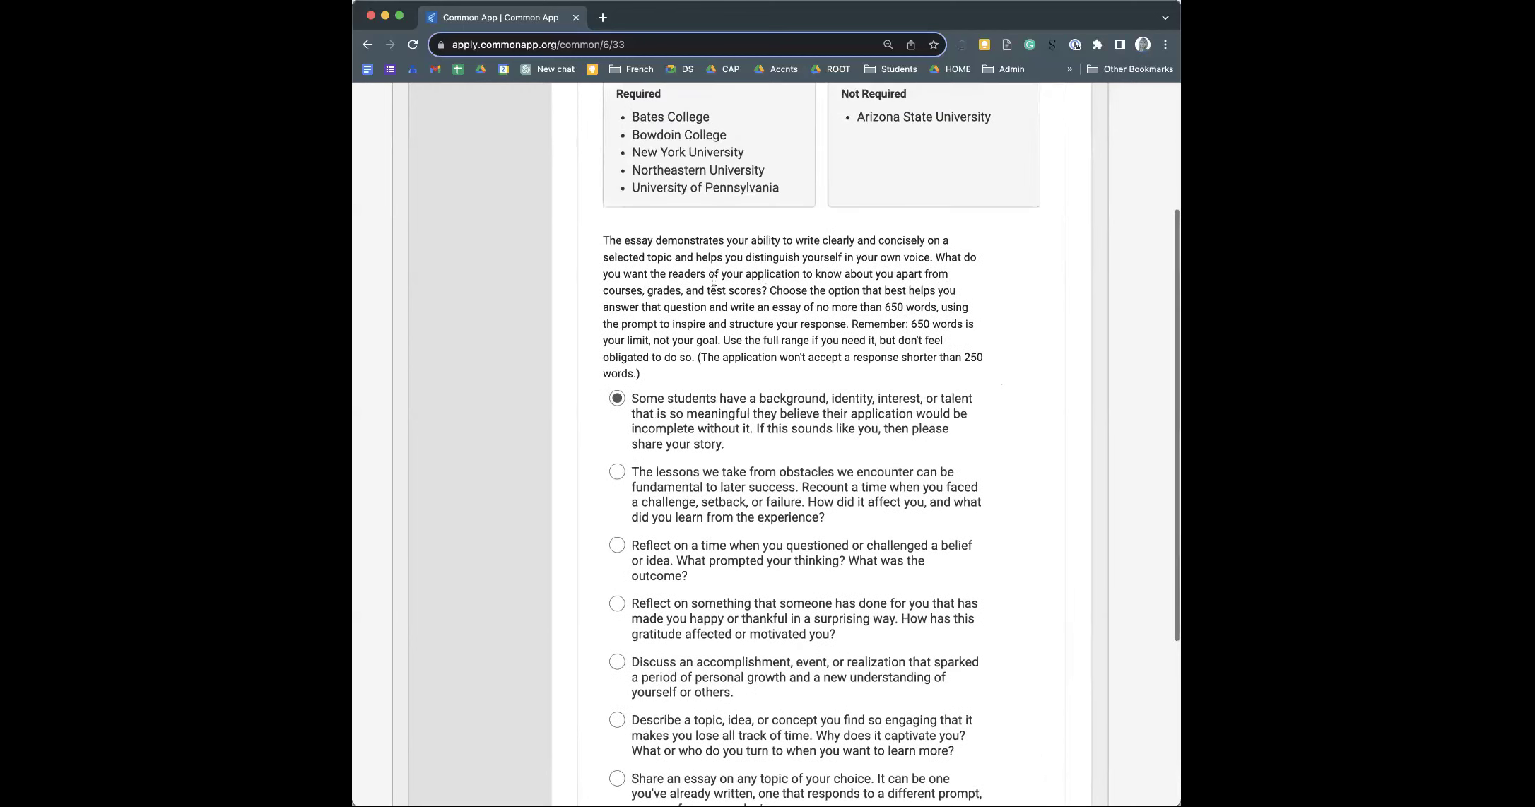
# - Highlight the essay instructions paragraph above the prompts, from its beginning to "The application", and review the choices below it
pyautogui.moveTo(604, 241); pyautogui.dragTo(782, 349)
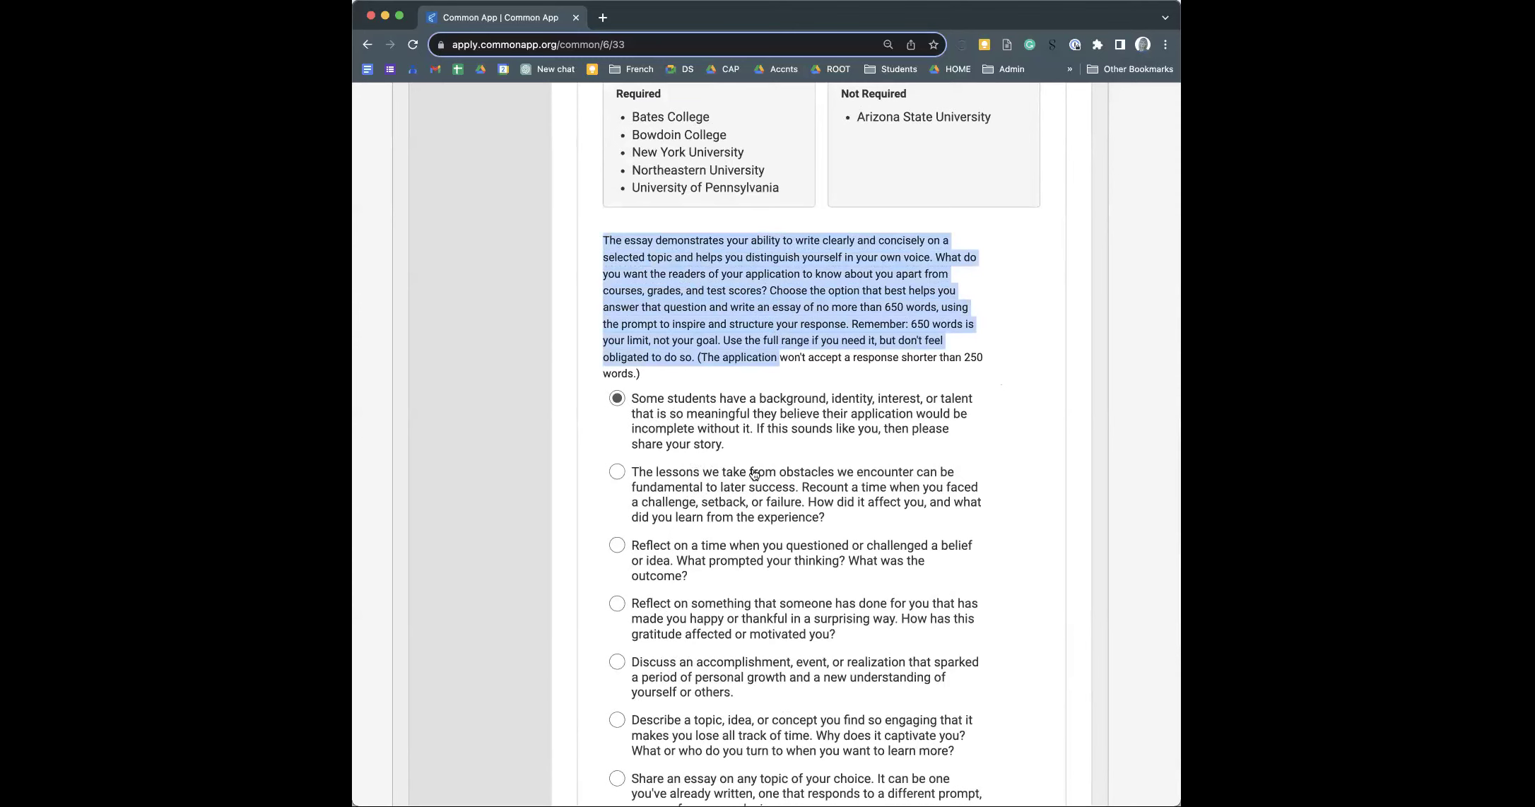
pyautogui.scroll(-2, 786, 437)
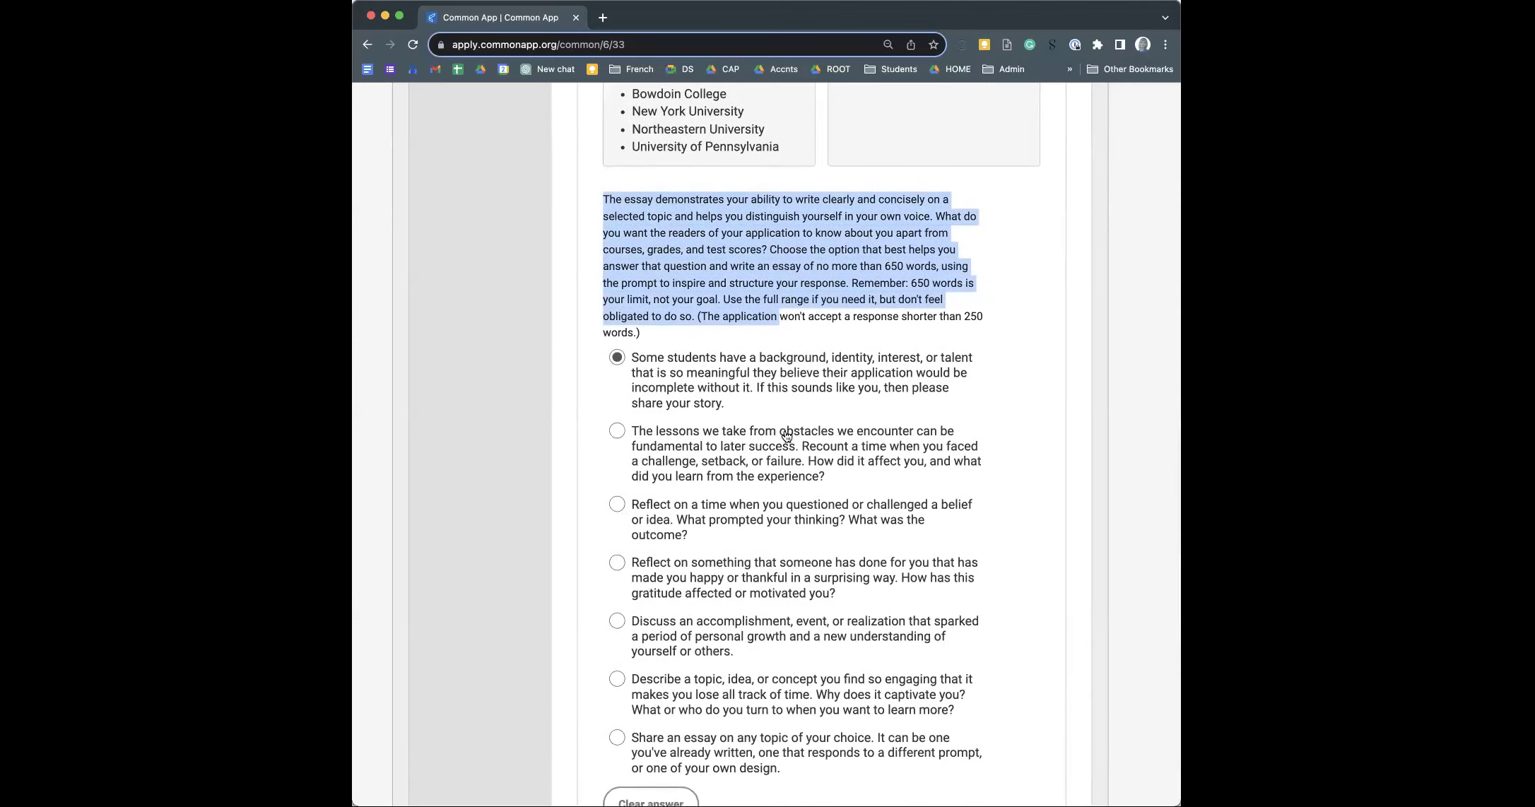
pyautogui.scroll(-2, 787, 436)
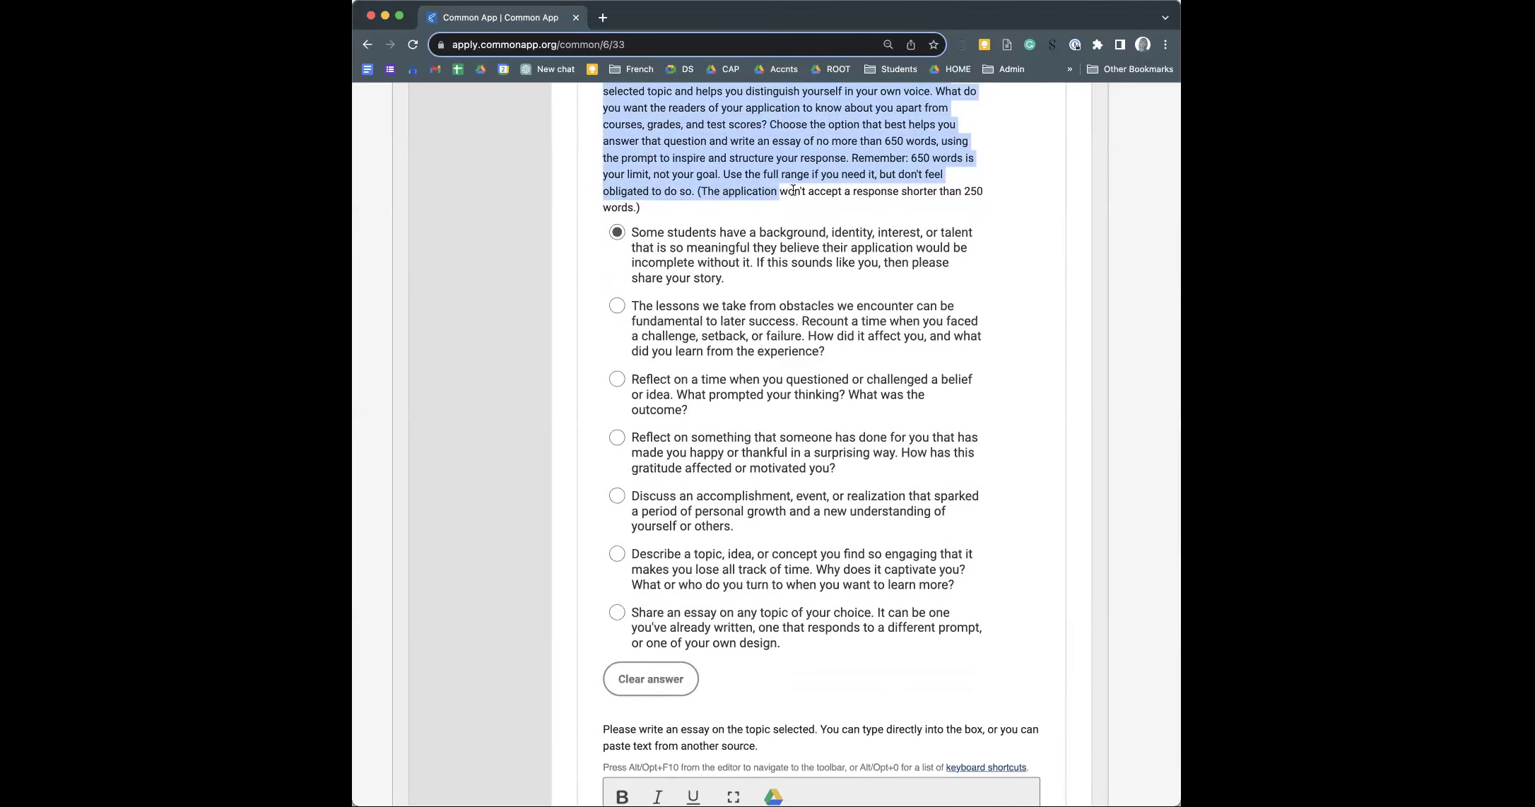
# - Examine the entered essay text through to its end and continue to the Additional Information section
pyautogui.scroll(-10, 788, 229)
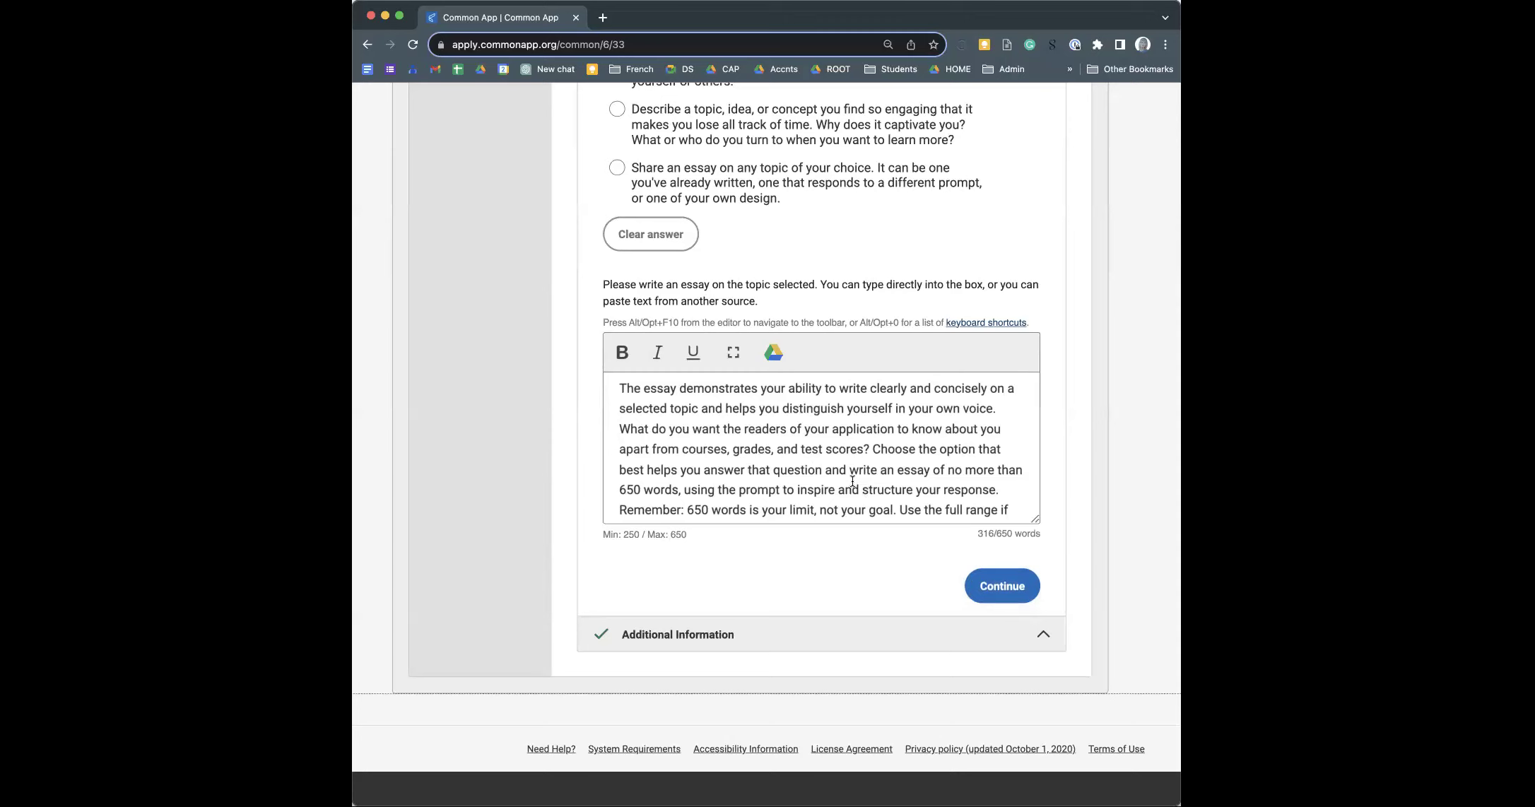
pyautogui.scroll(-10, 852, 481)
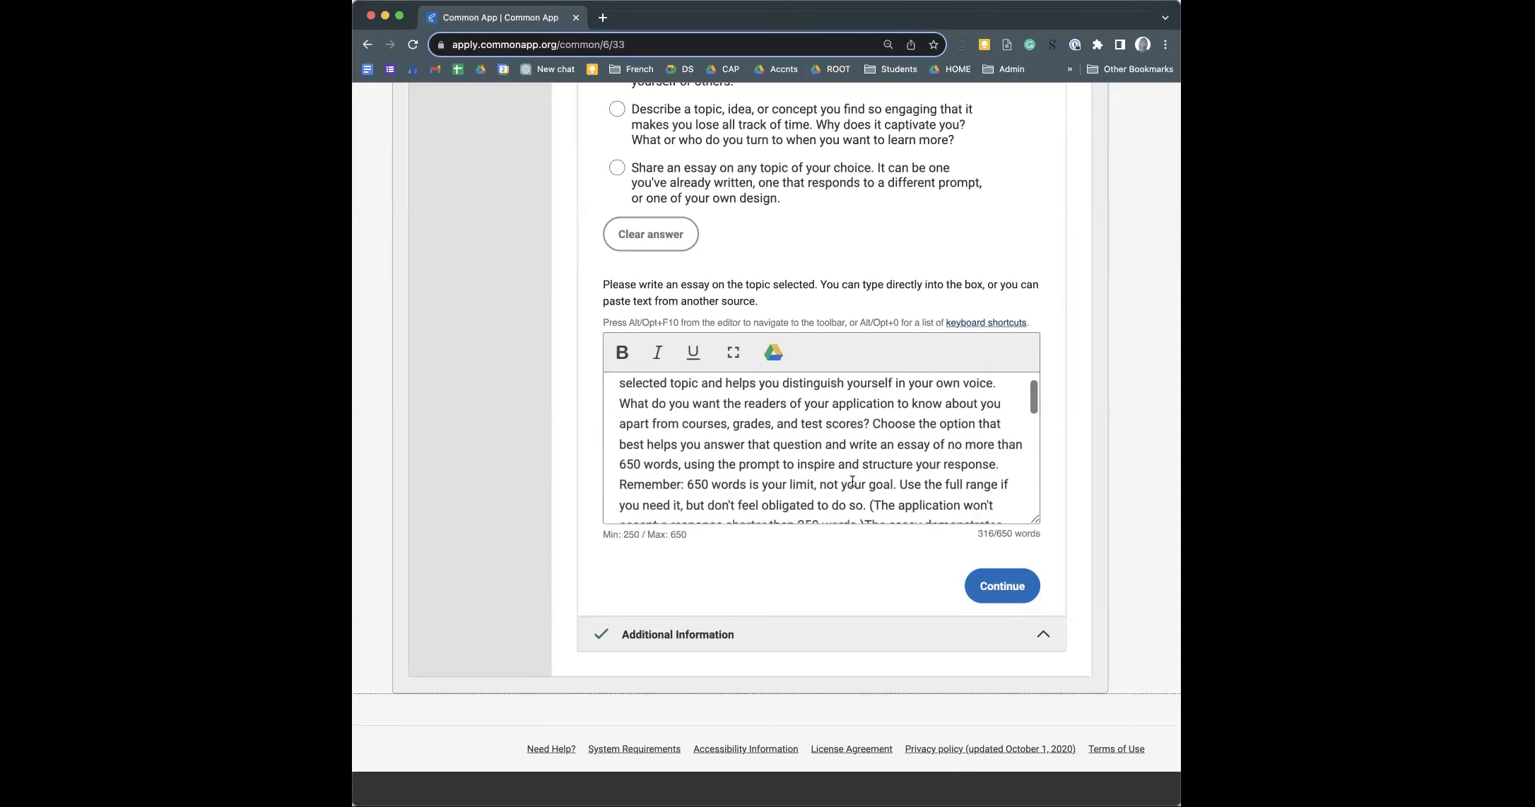
pyautogui.scroll(-10, 852, 481)
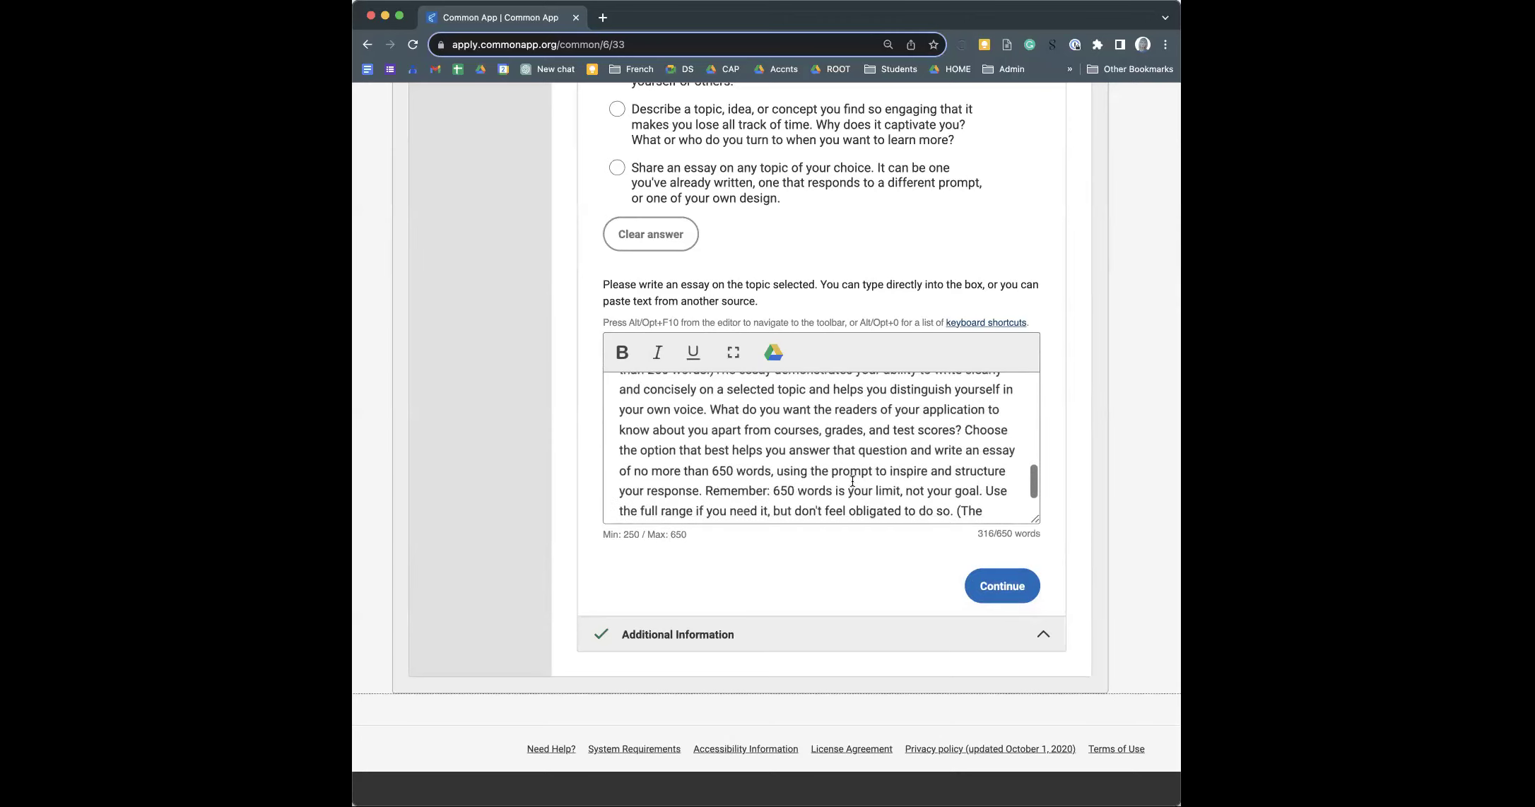
pyautogui.scroll(3, 853, 481)
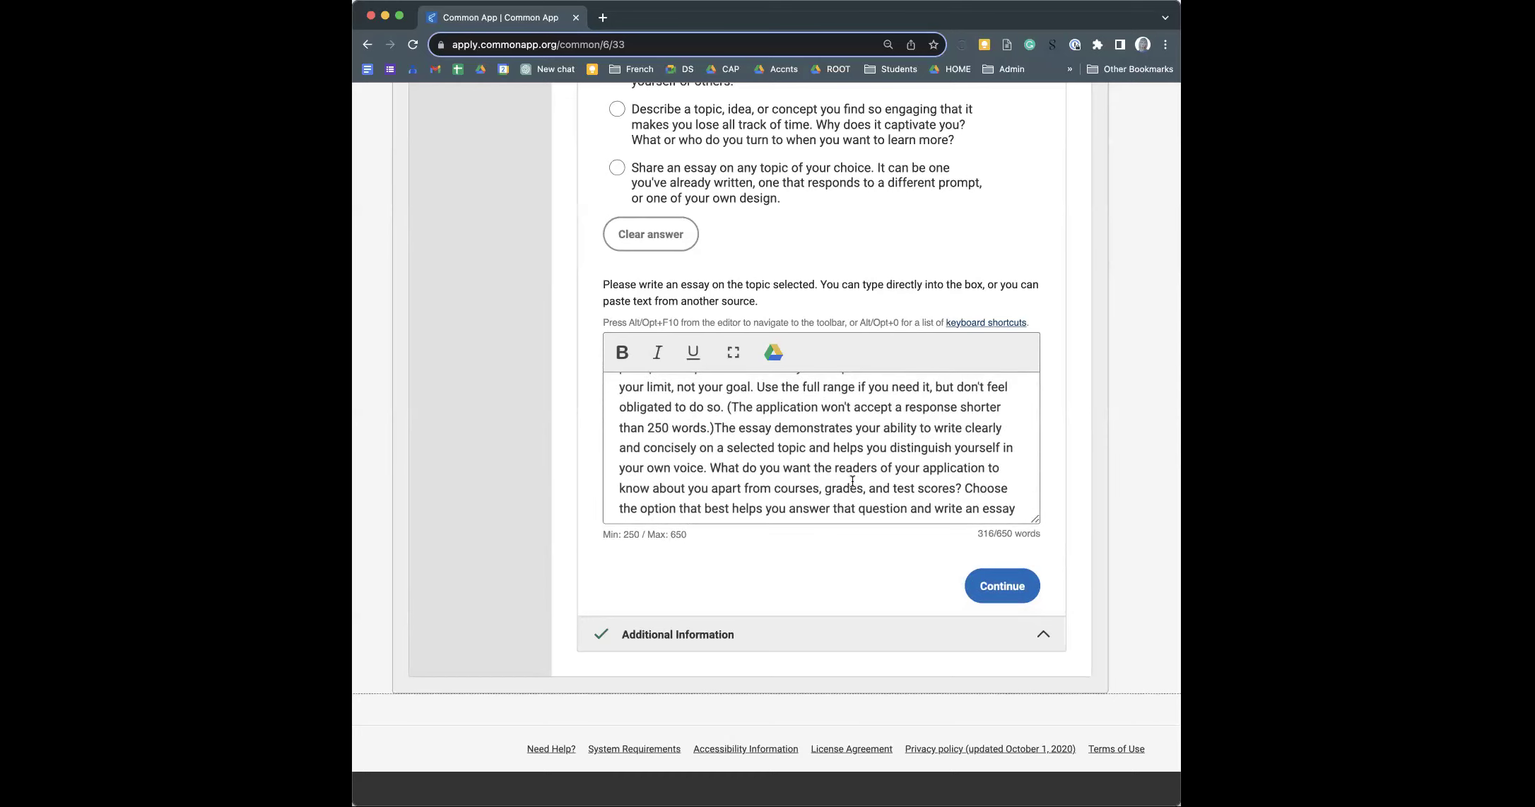
pyautogui.scroll(-4, 852, 481)
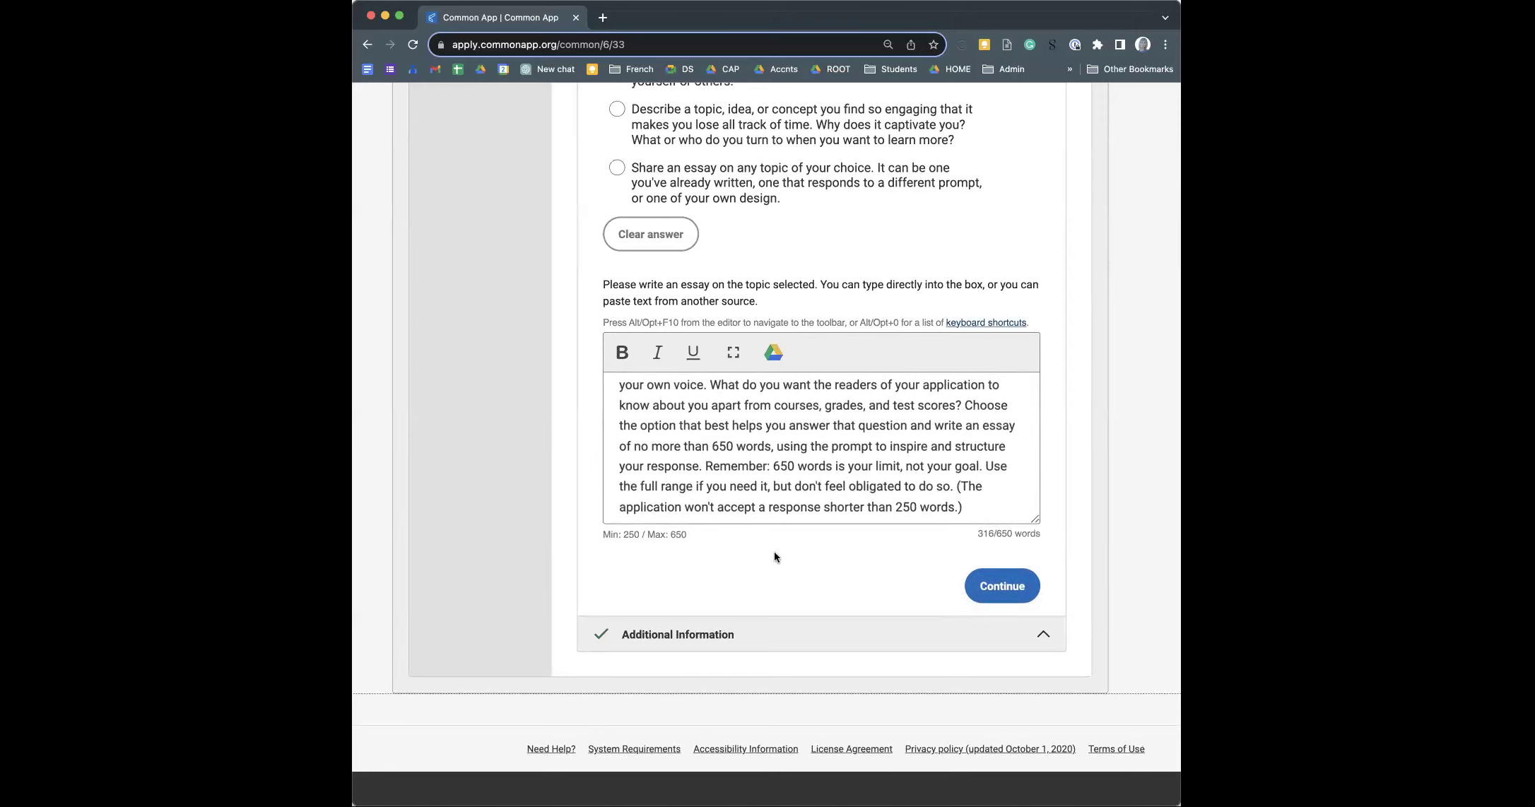
pyautogui.click(1007, 586)
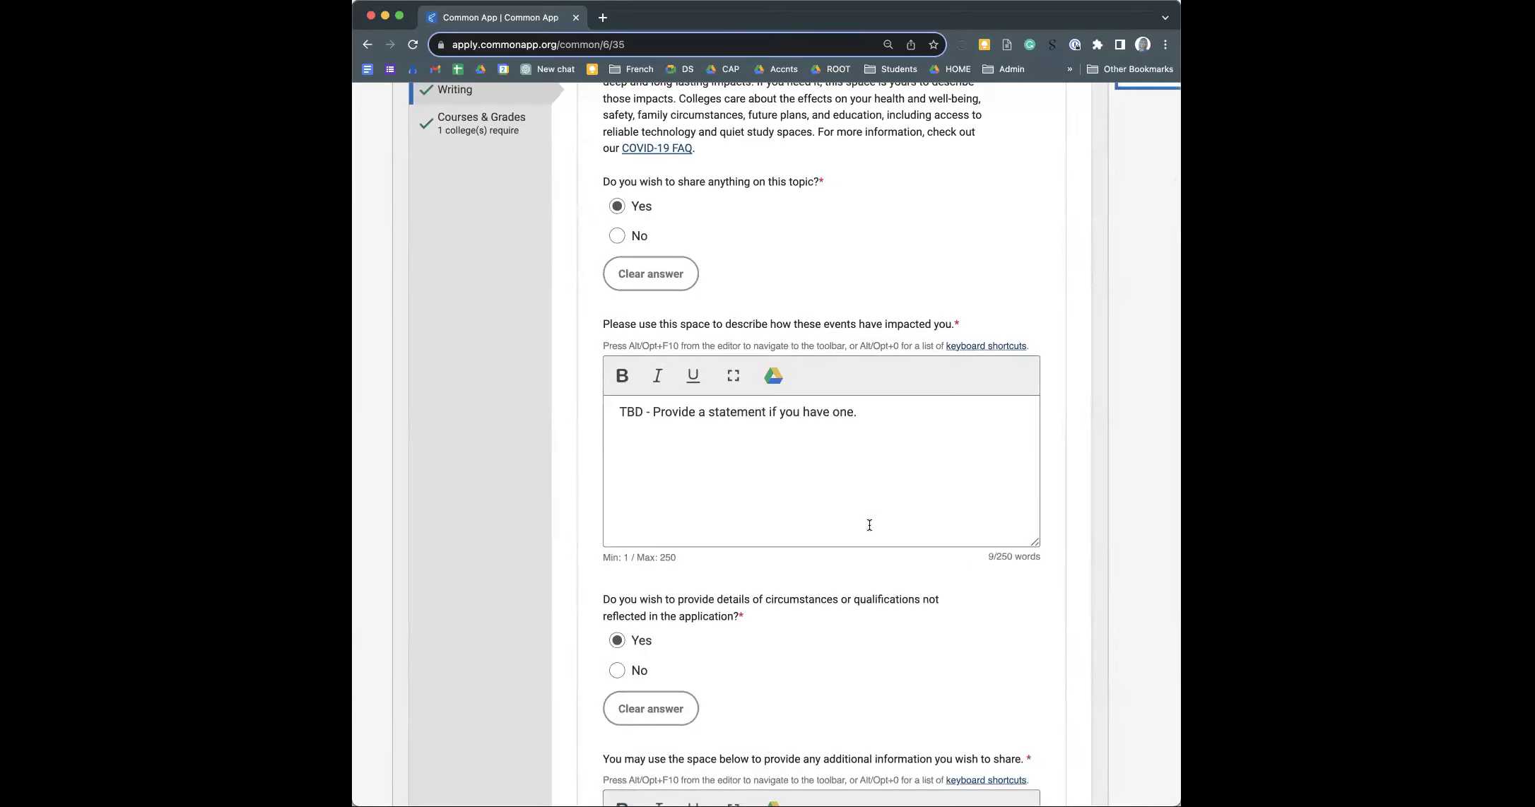
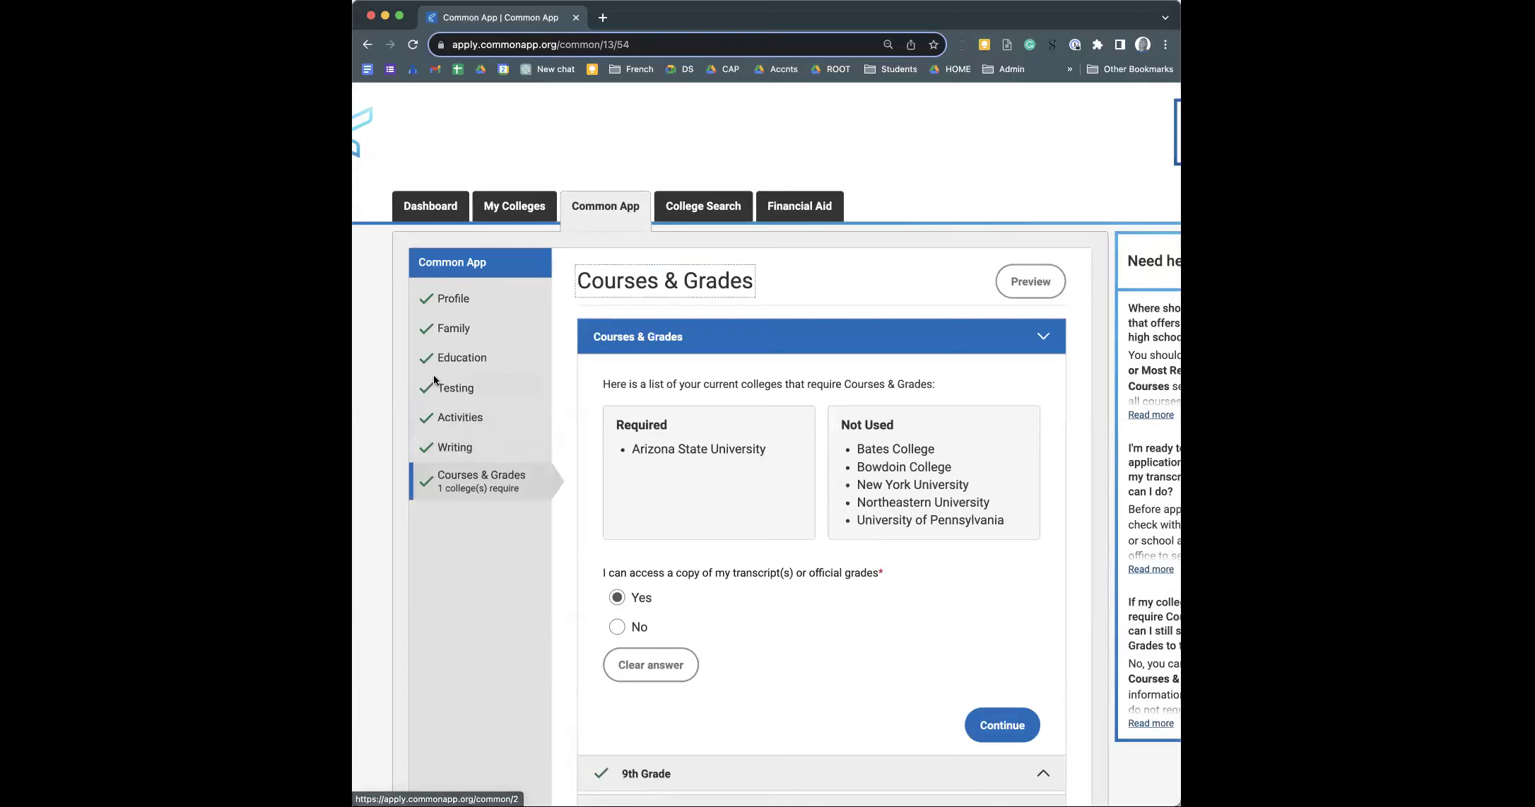
# - Return to the Personal Essay in the Writing section and review its prompts and the full essay text
pyautogui.click(451, 453)
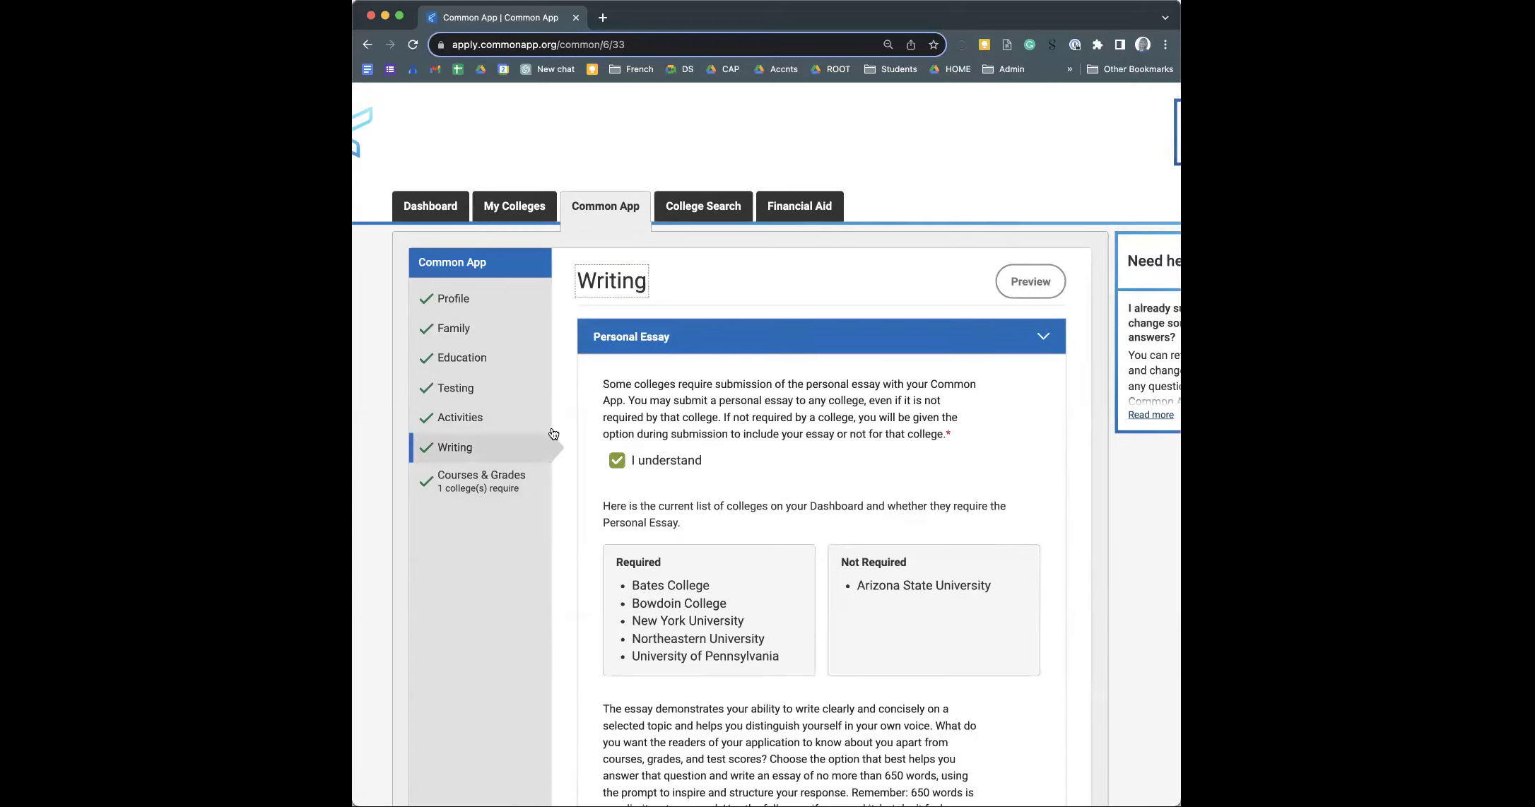
pyautogui.scroll(-15, 712, 454)
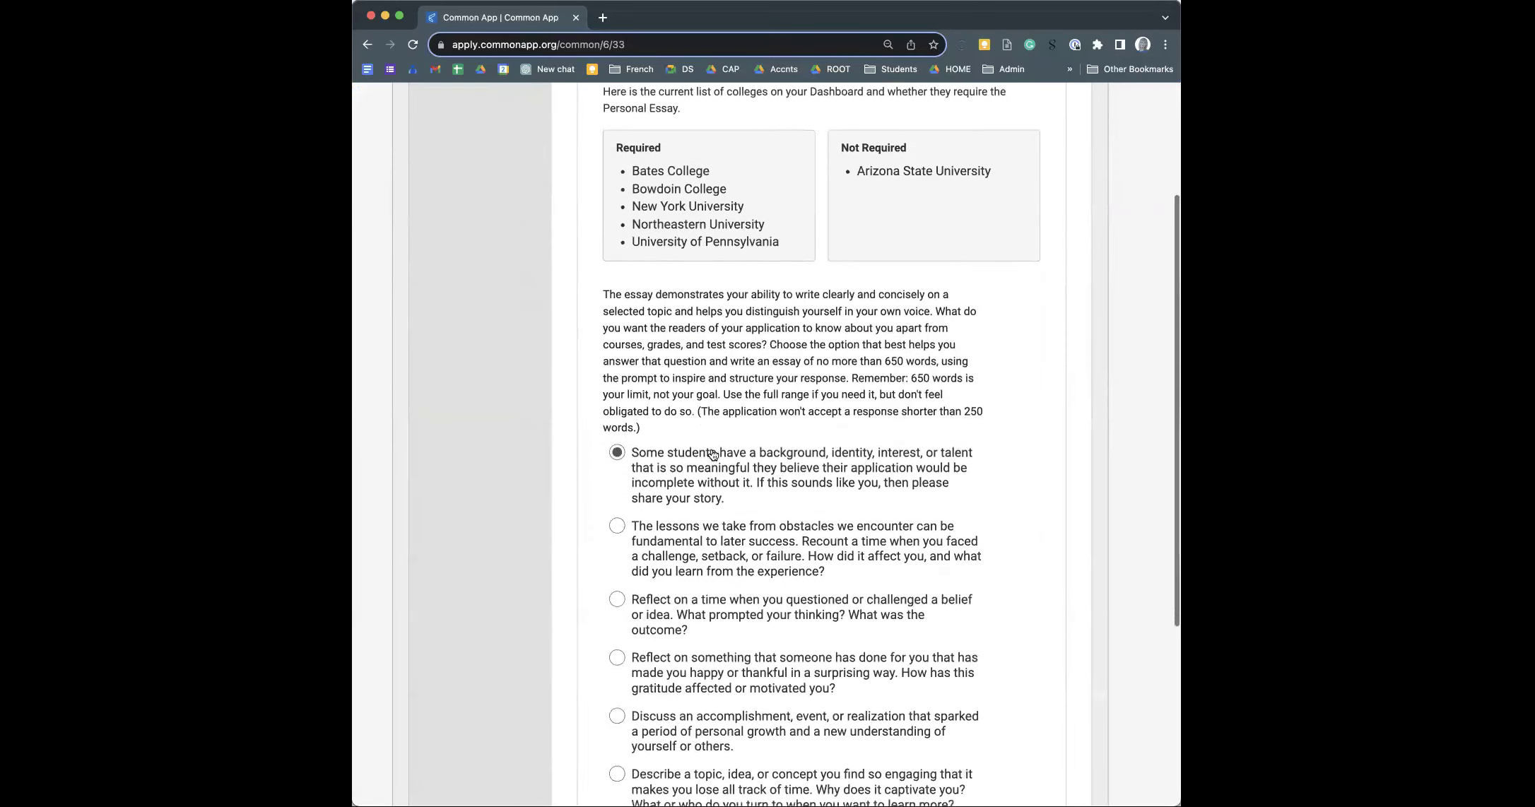
pyautogui.scroll(-2, 713, 455)
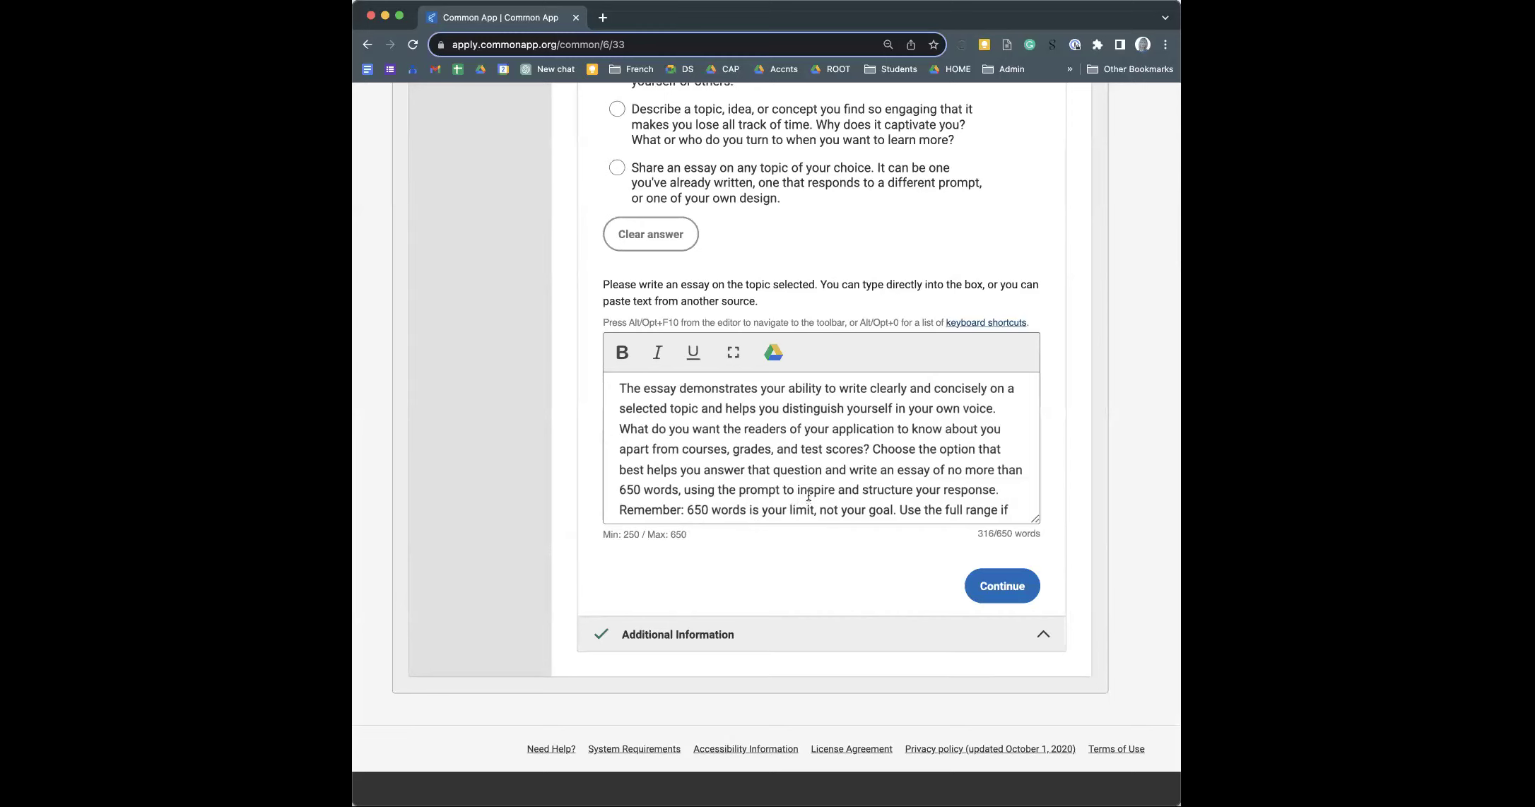
pyautogui.scroll(-2, 793, 456)
pyautogui.scroll(-5, 793, 457)
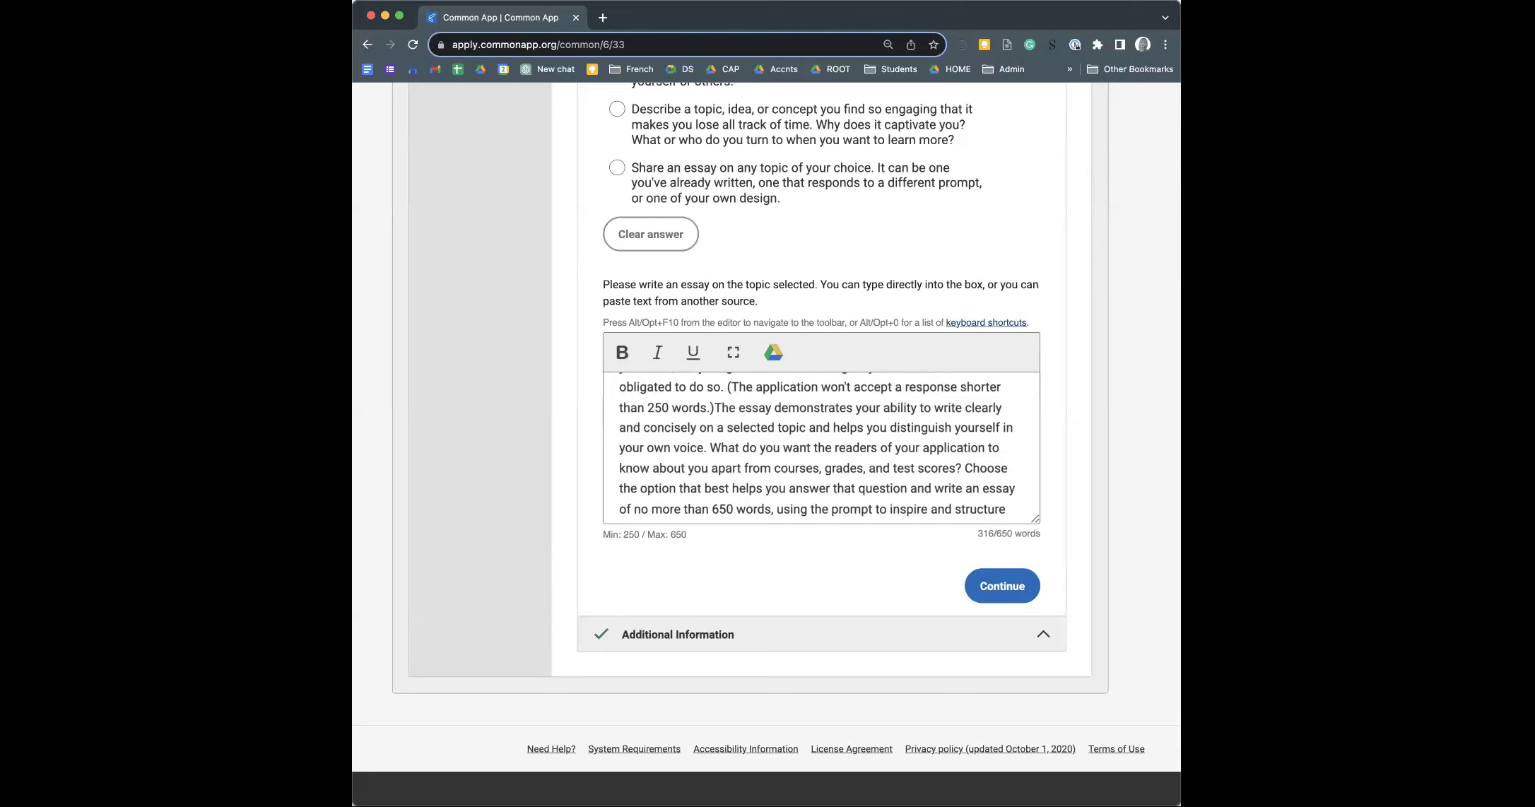
pyautogui.scroll(3, 820, 448)
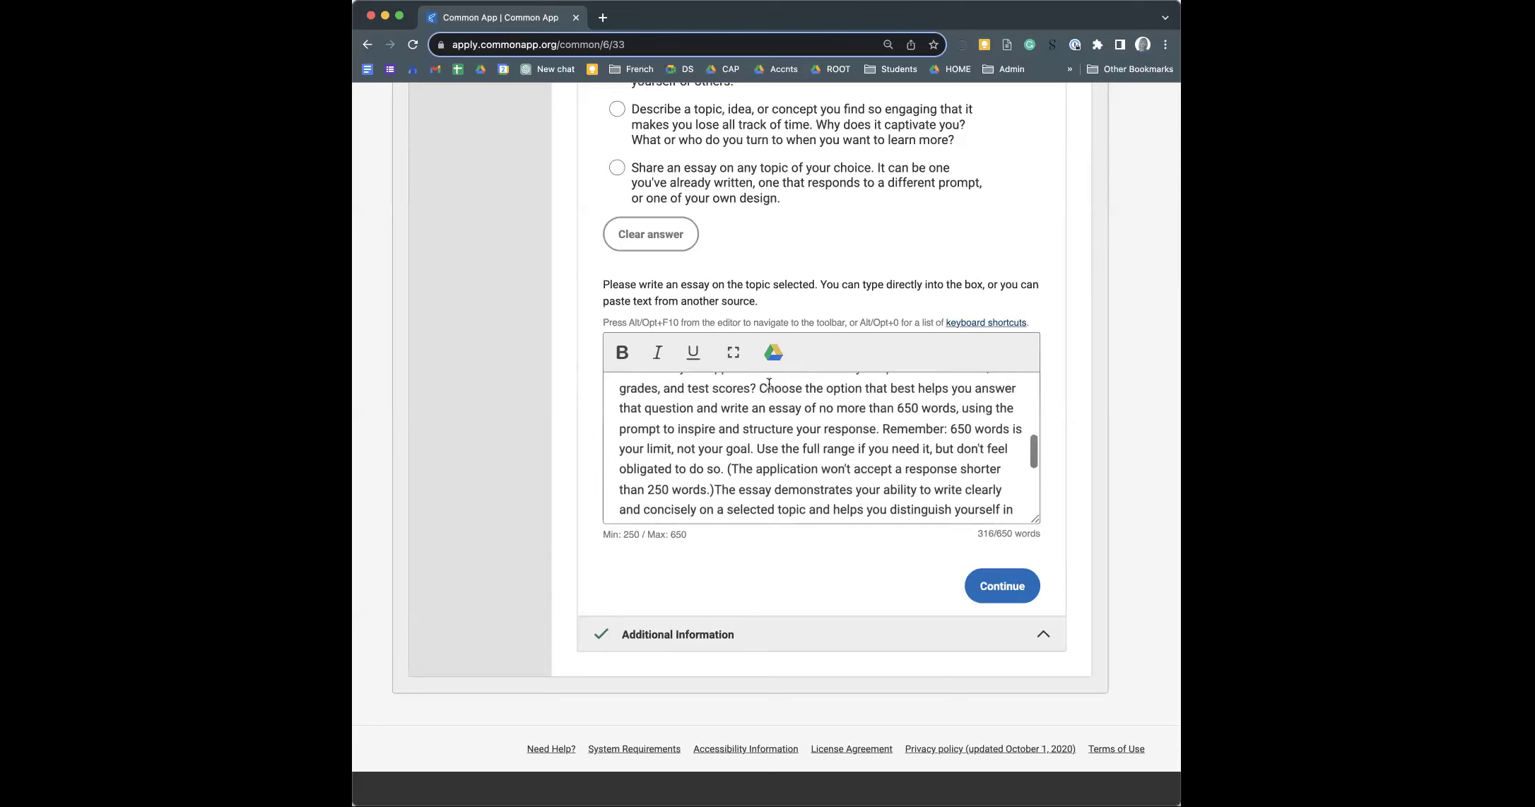
pyautogui.scroll(5, 461, 303)
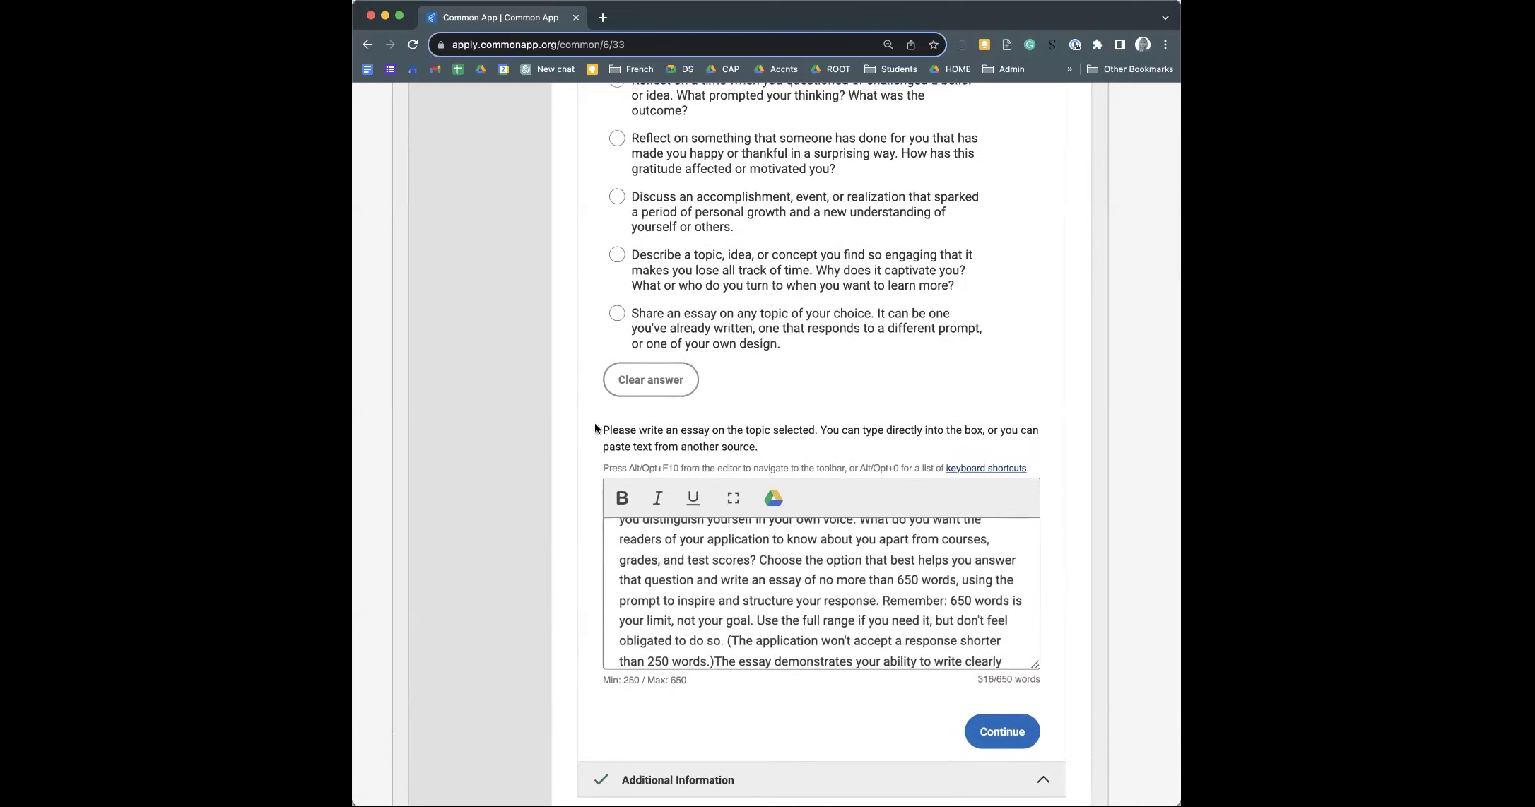
pyautogui.scroll(-10, 828, 646)
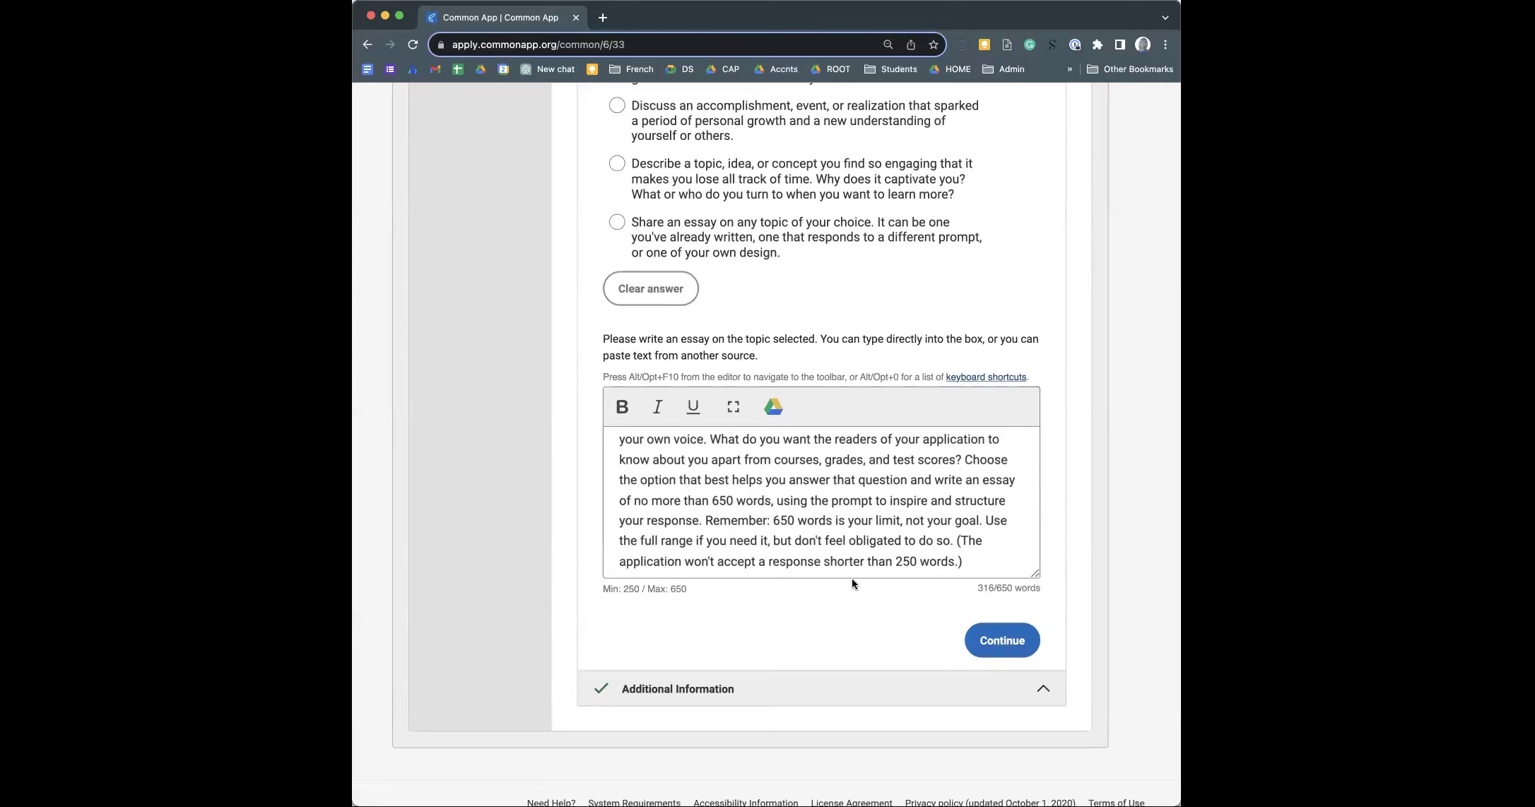
pyautogui.scroll(10, 769, 514)
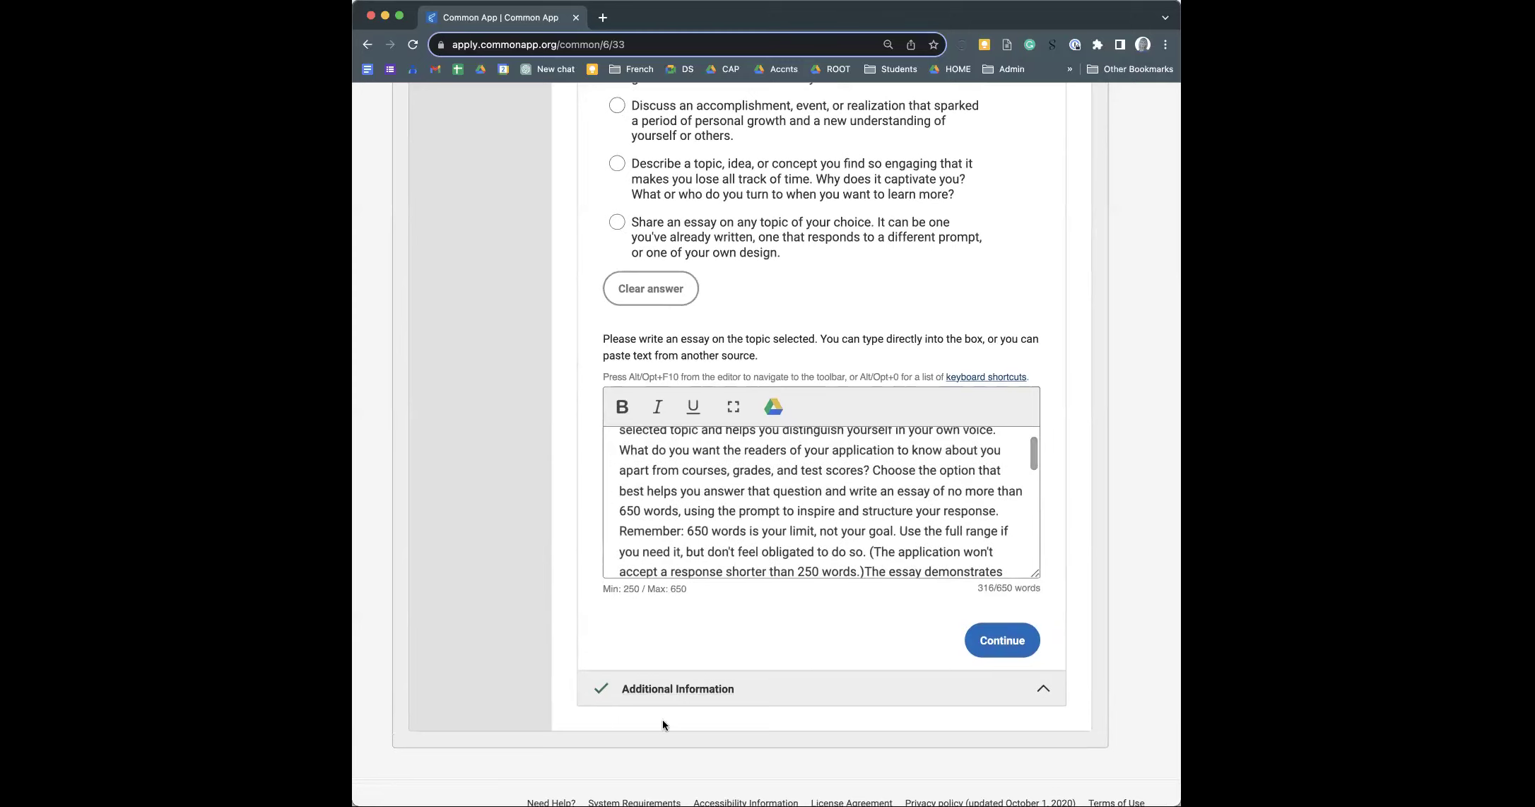
# - Look over the Additional Information questions in the Writing section and open the My Colleges page
pyautogui.click(662, 689)
pyautogui.scroll(-5, 662, 687)
pyautogui.scroll(5, 662, 687)
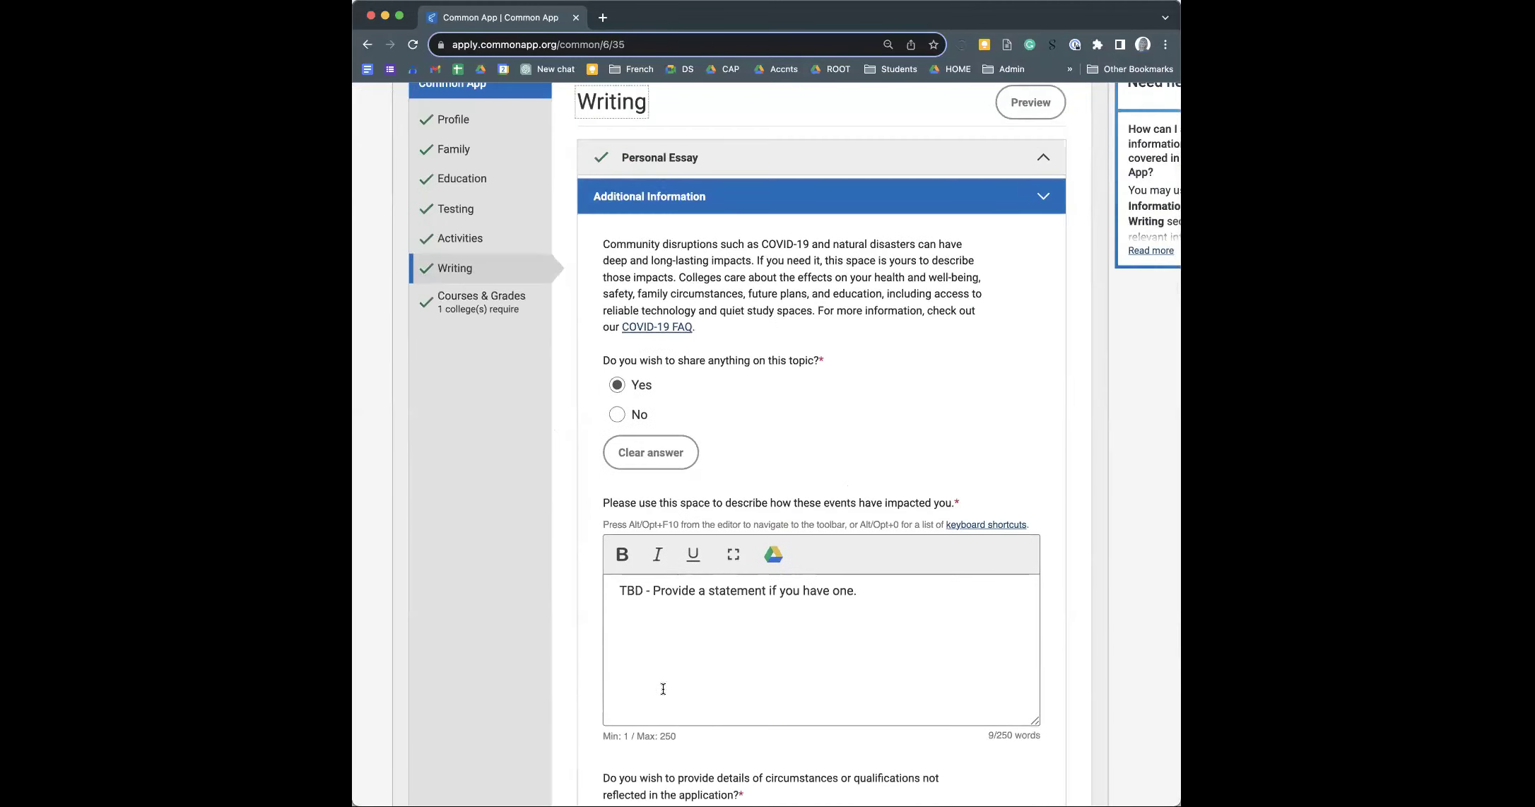
pyautogui.scroll(3, 663, 689)
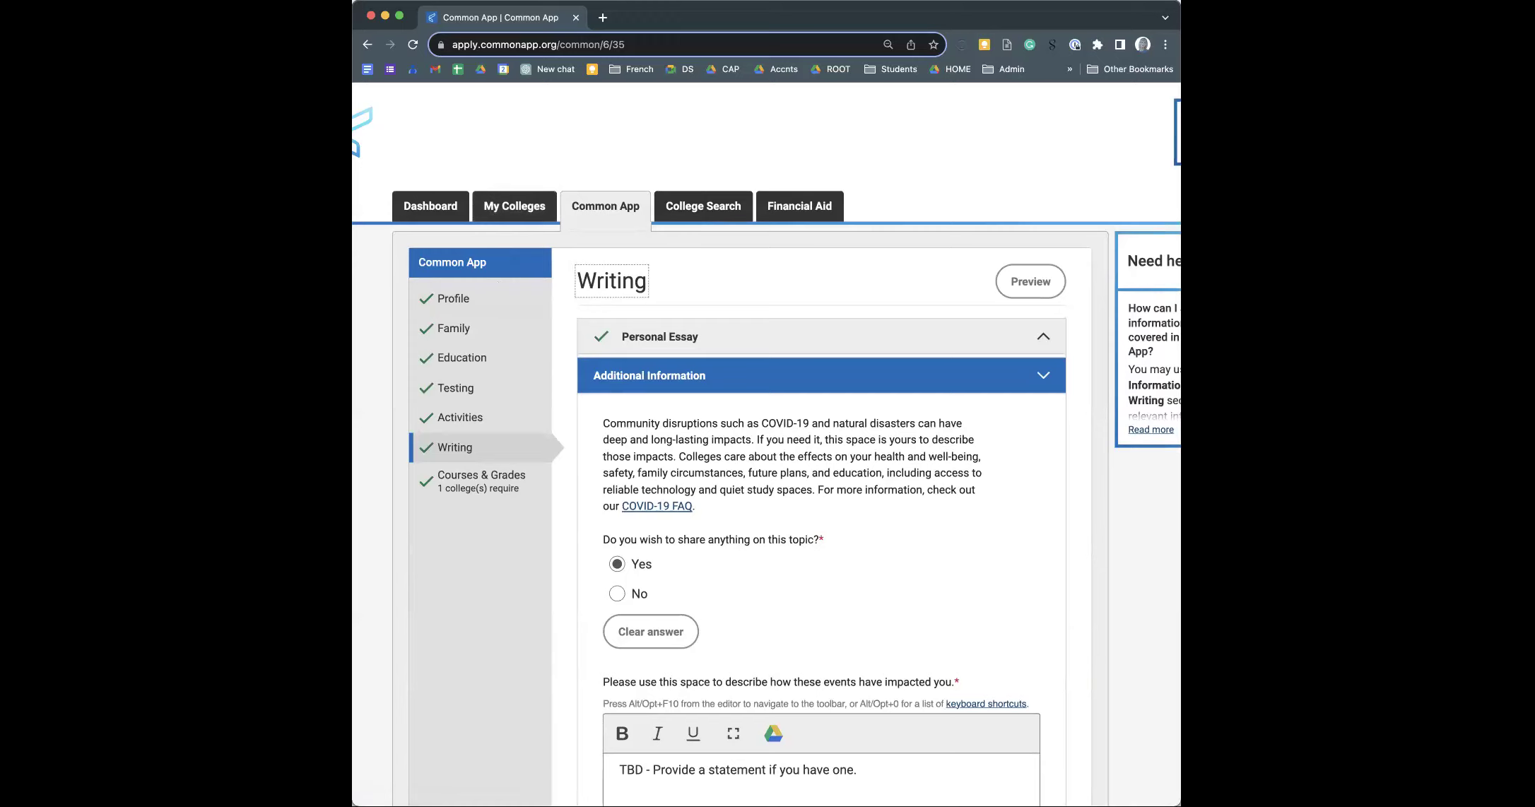
pyautogui.click(526, 210)
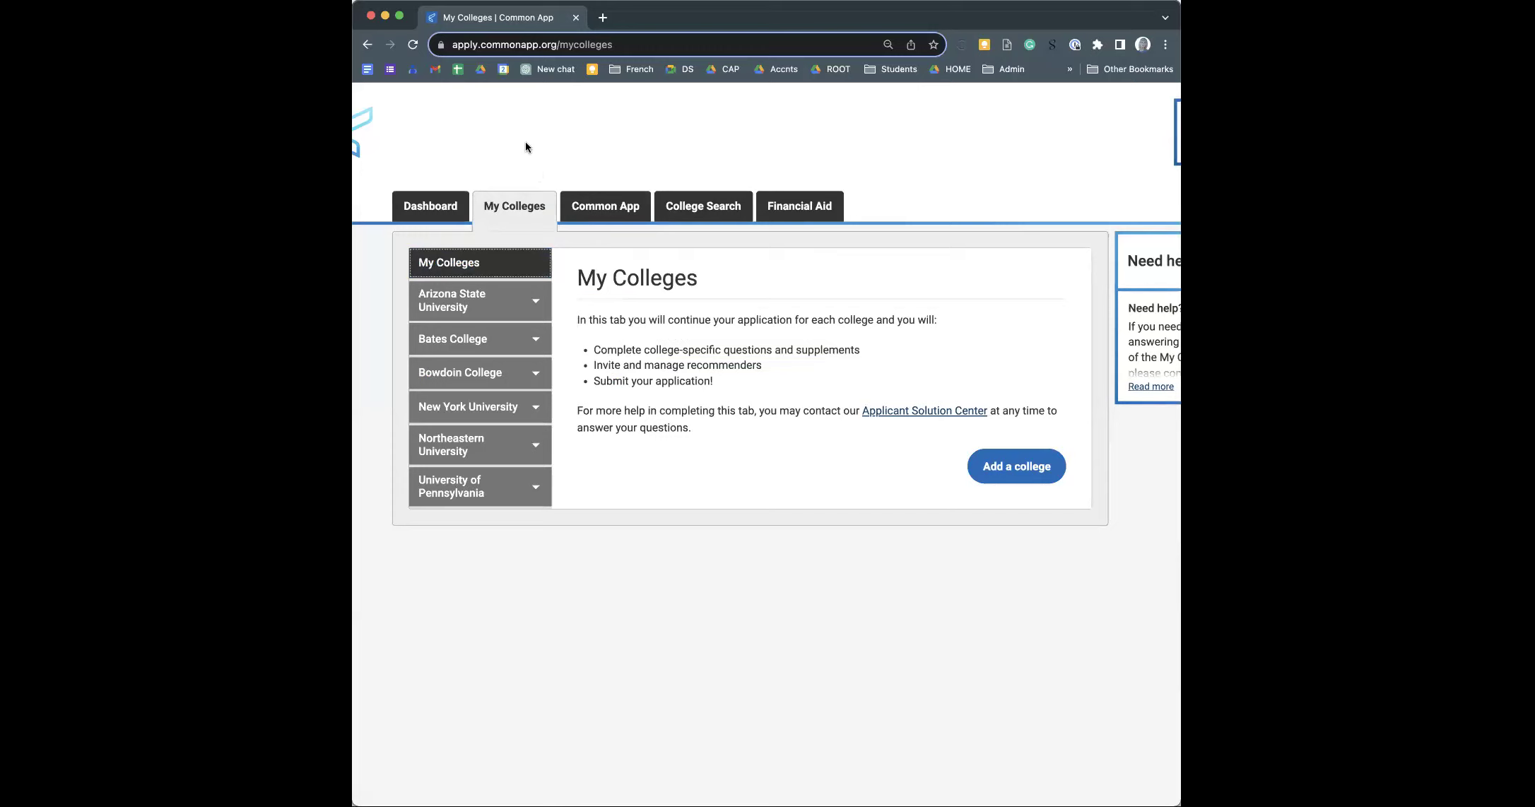
# - Return to the Common App form's Education section and review the current secondary/high school details through to the list of subsections
pyautogui.click(600, 207)
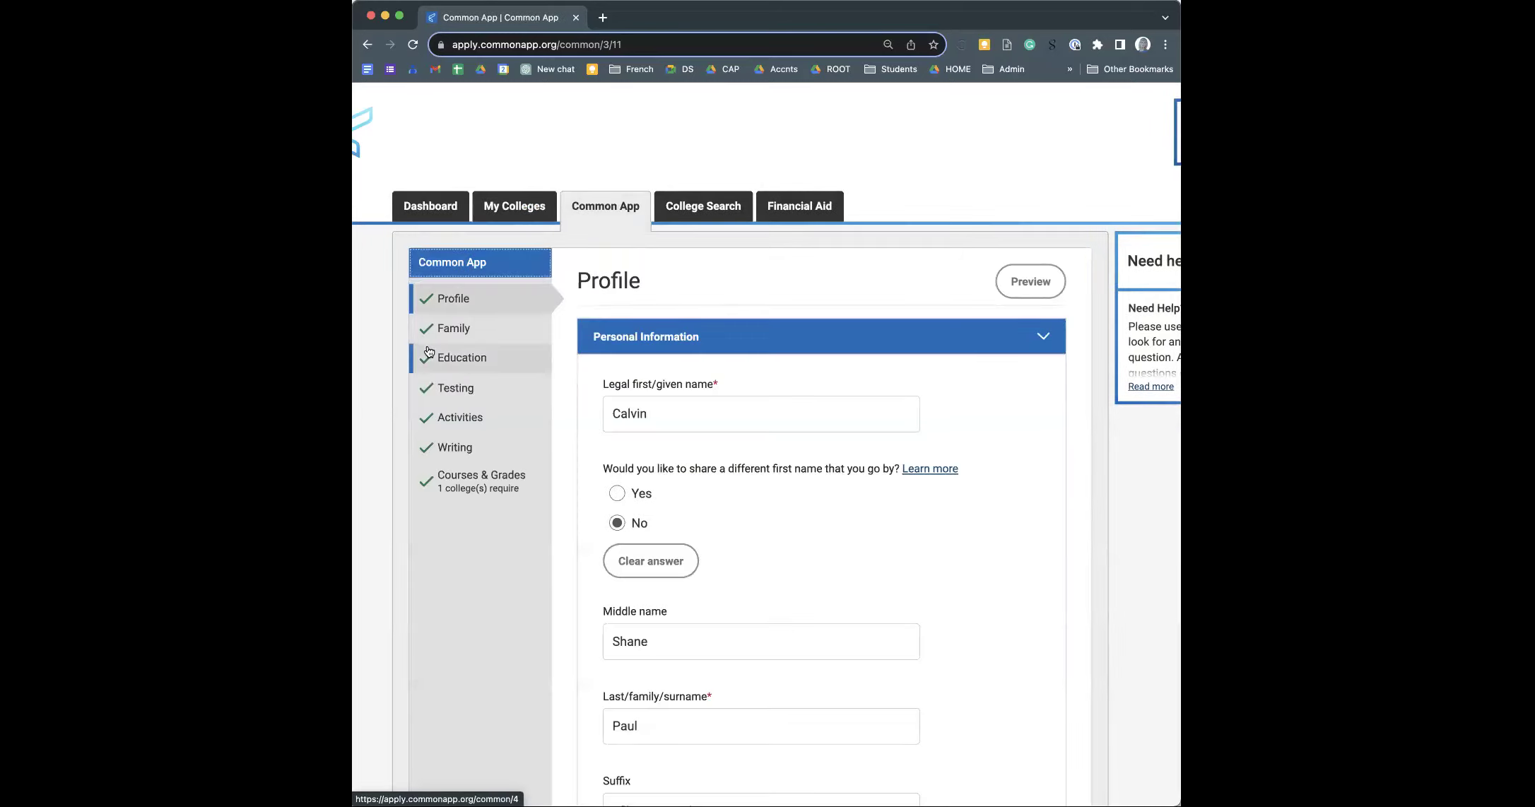
pyautogui.click(451, 356)
pyautogui.scroll(-5, 554, 361)
pyautogui.scroll(4, 581, 354)
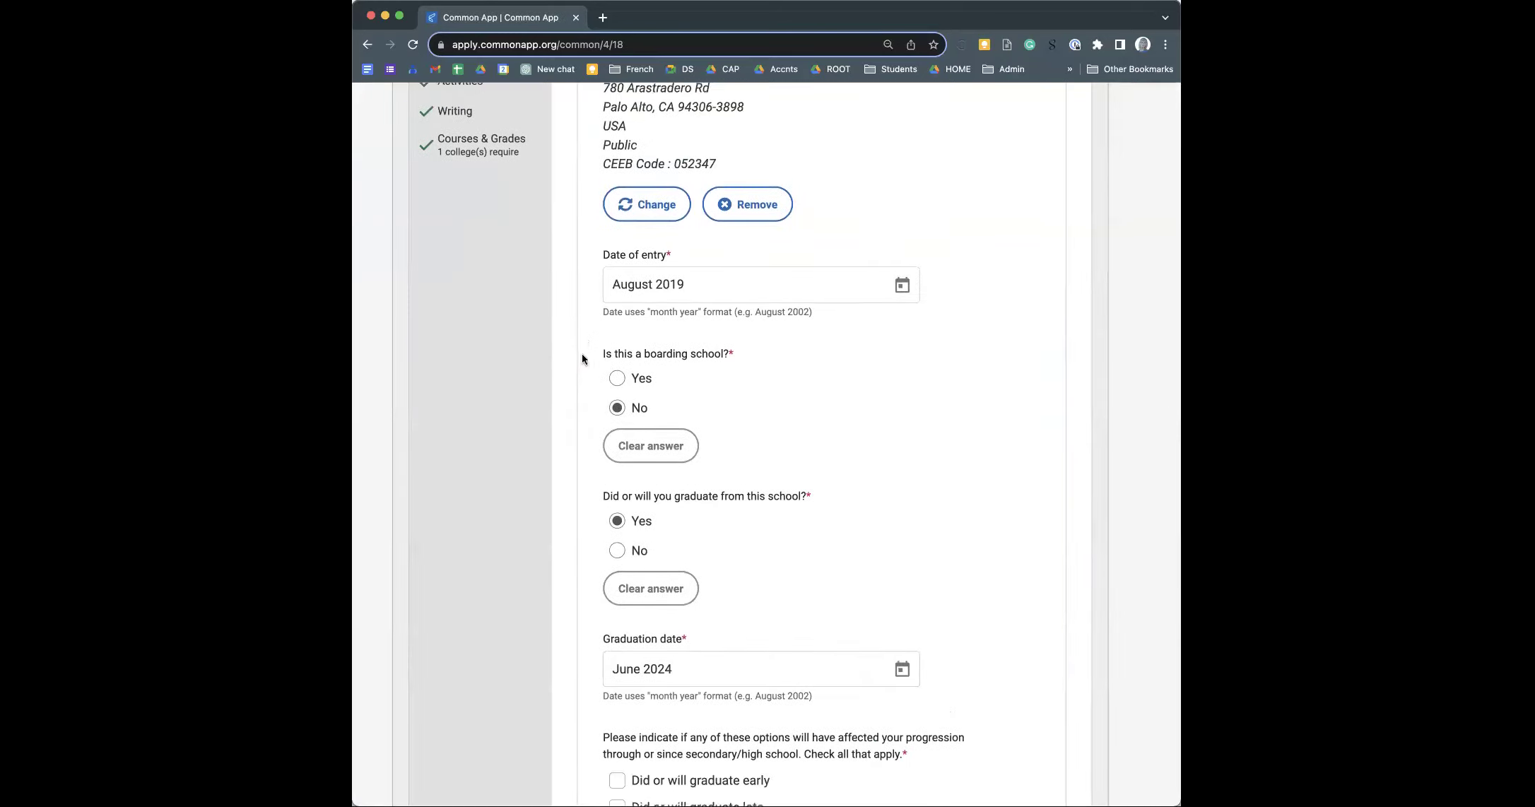
pyautogui.scroll(1, 581, 359)
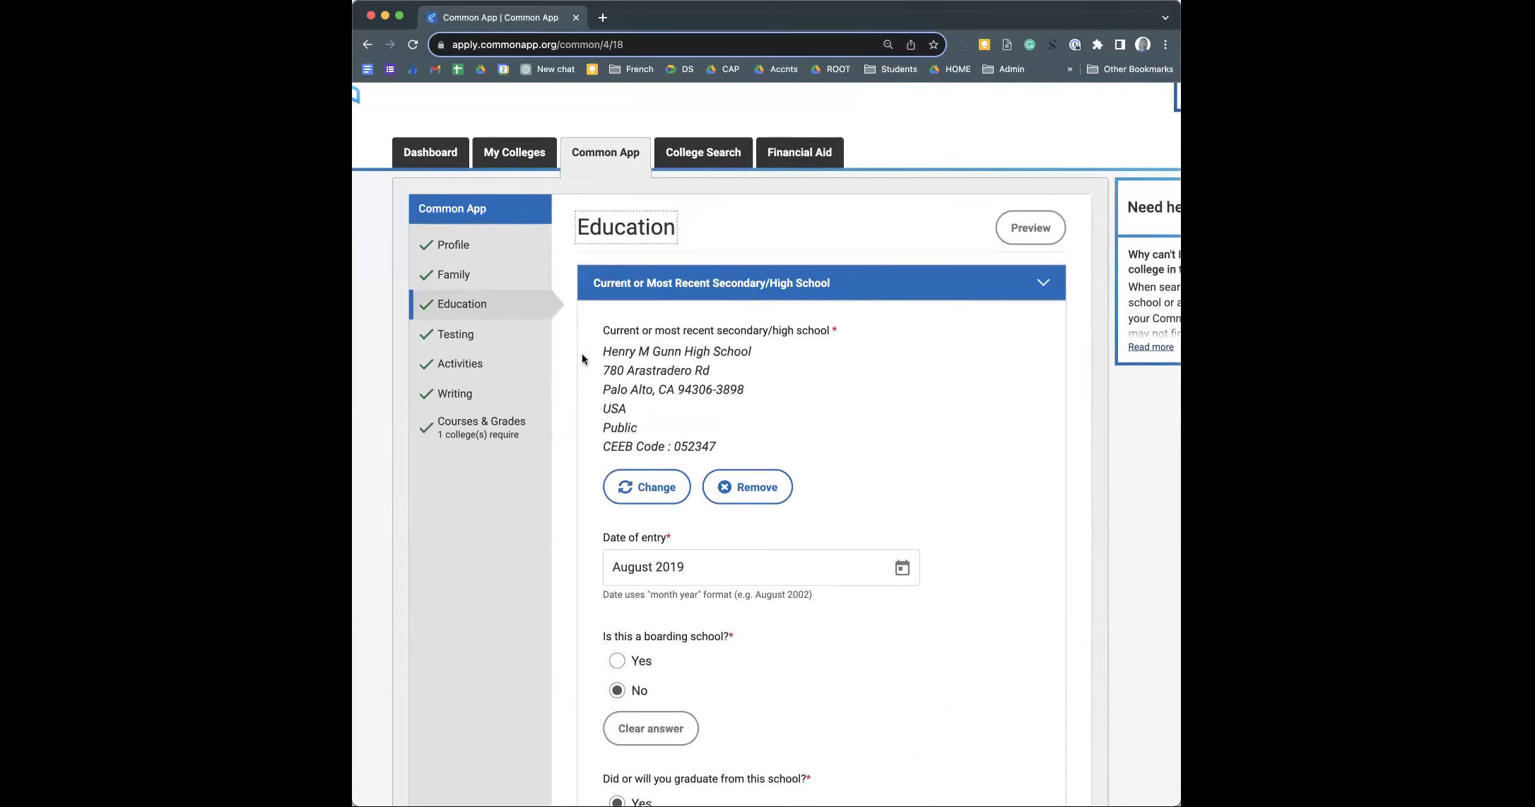
pyautogui.scroll(-2, 582, 359)
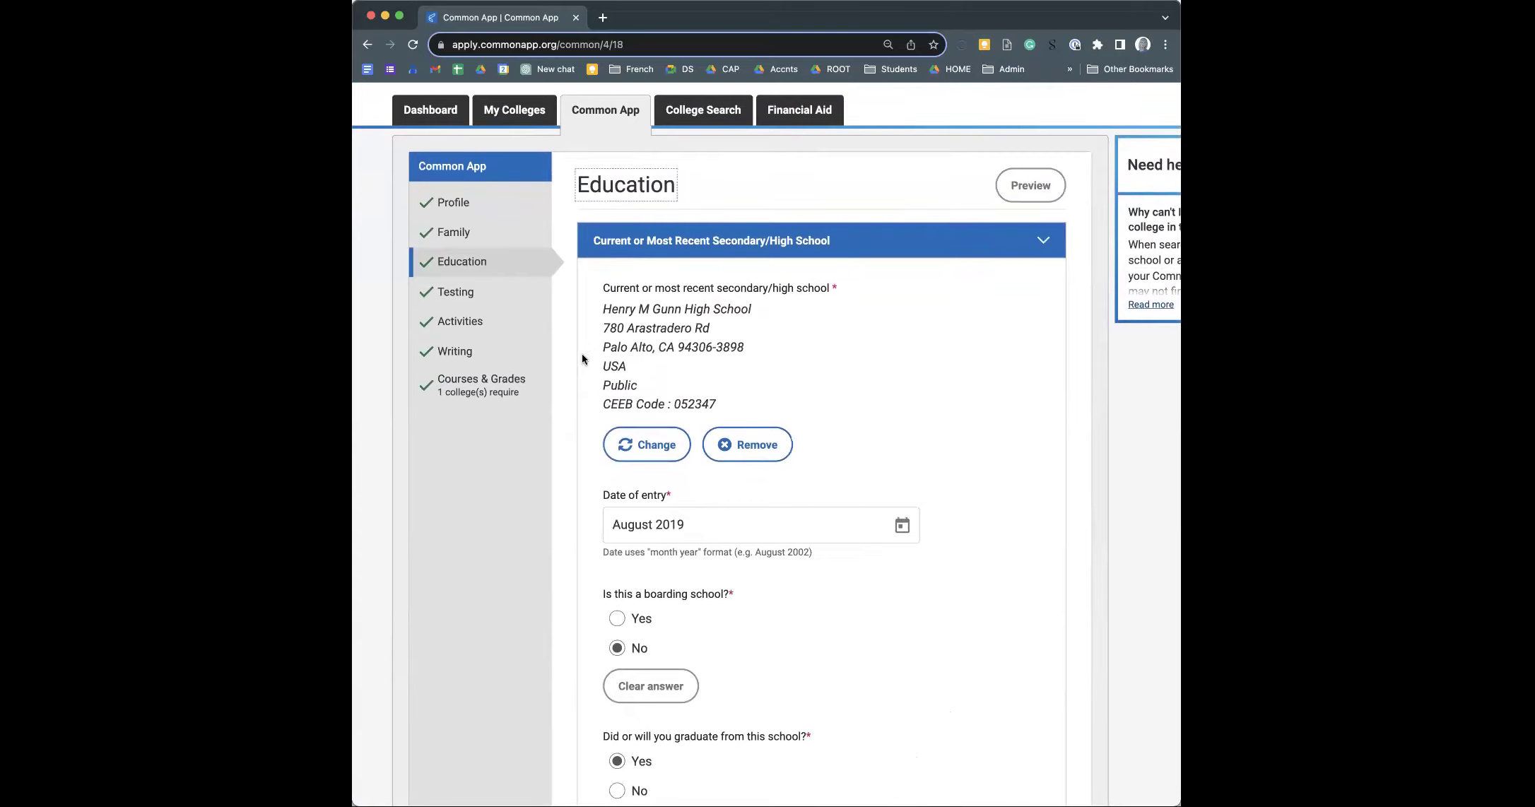
pyautogui.scroll(-10, 582, 359)
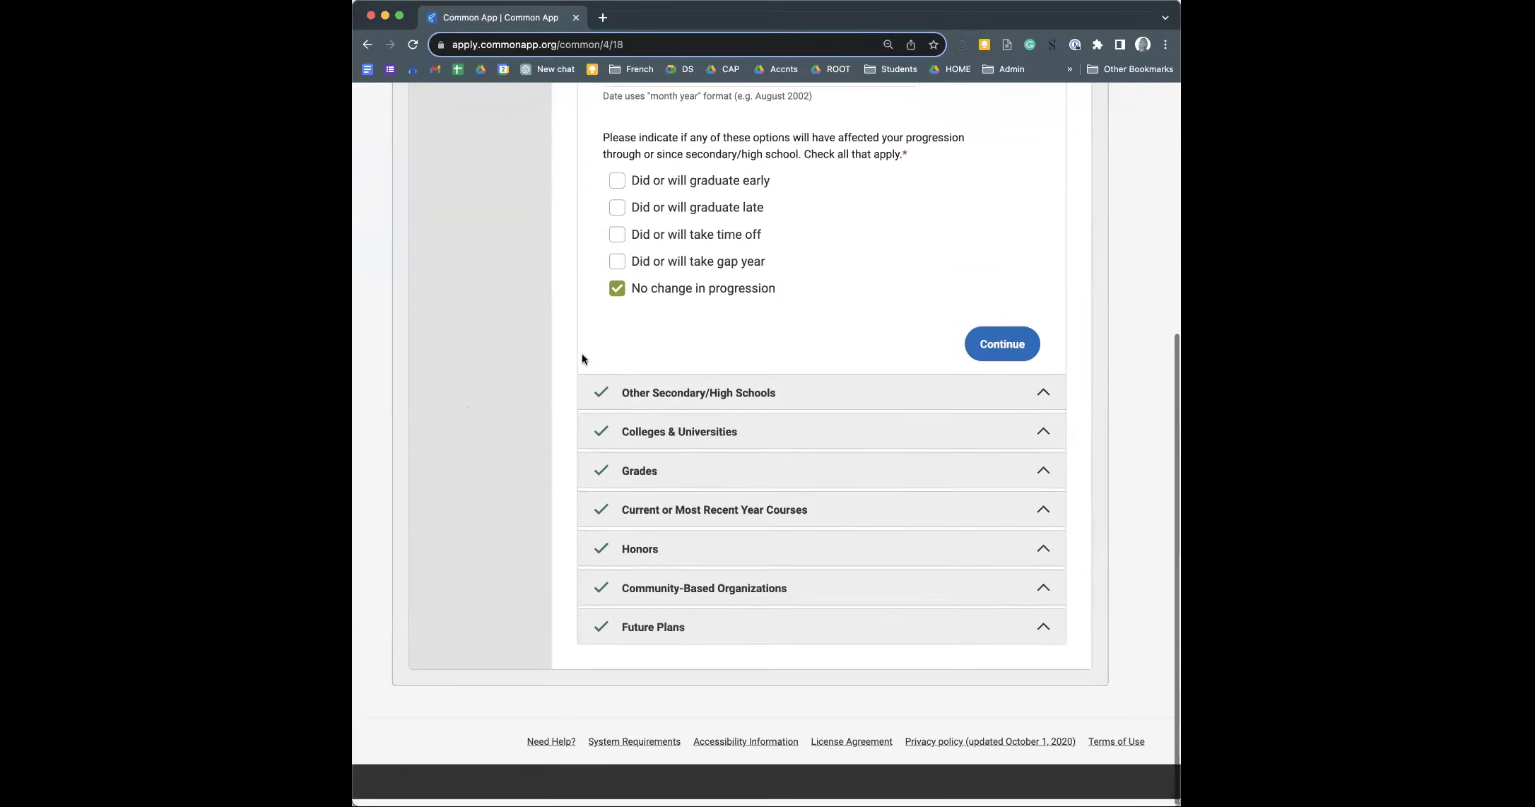
# - Review Current or Most Recent Year Courses in Education and check in Courses & Grades which colleges require that section
pyautogui.click(681, 515)
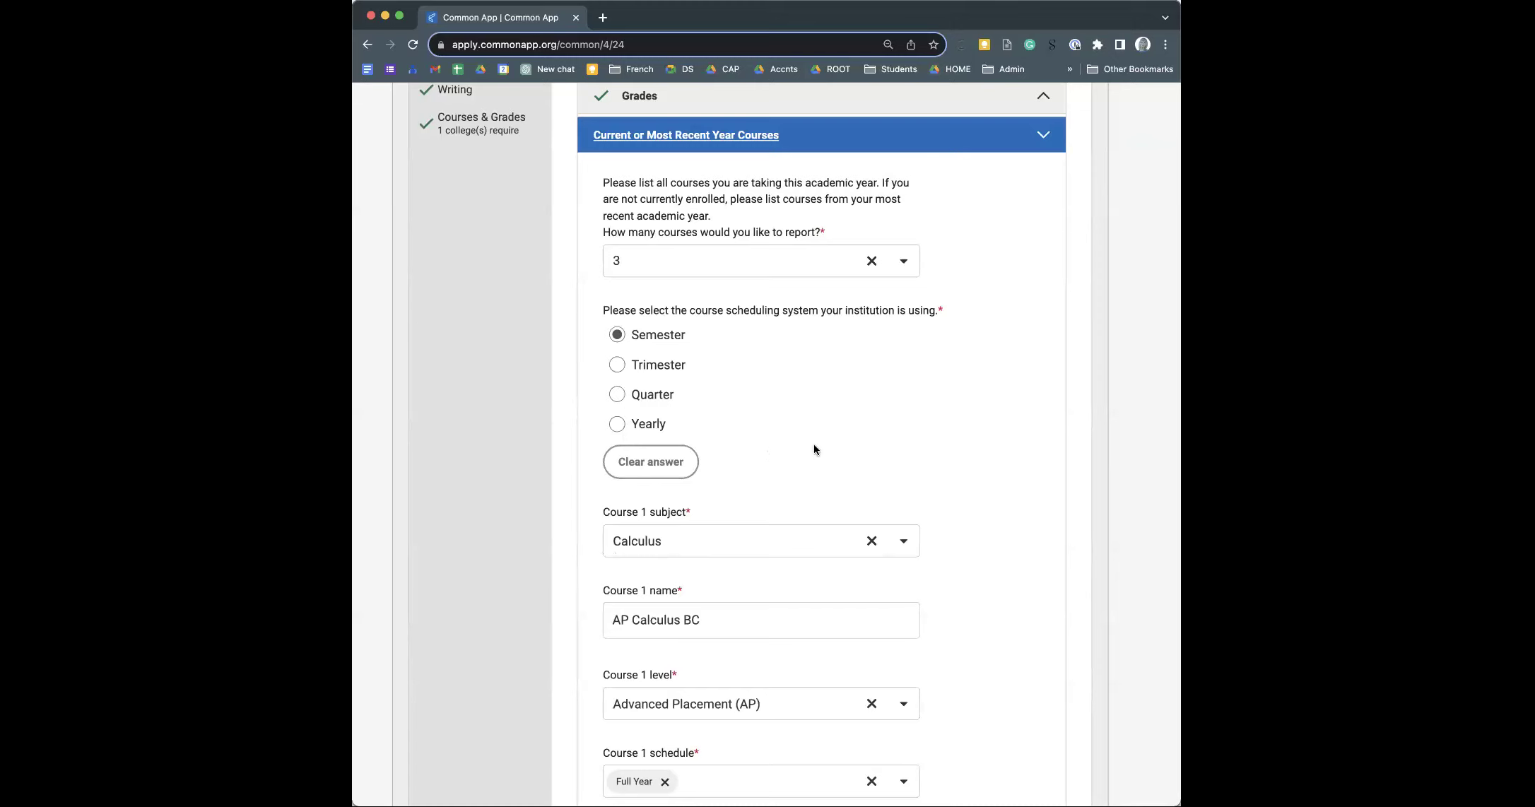
pyautogui.scroll(2, 817, 457)
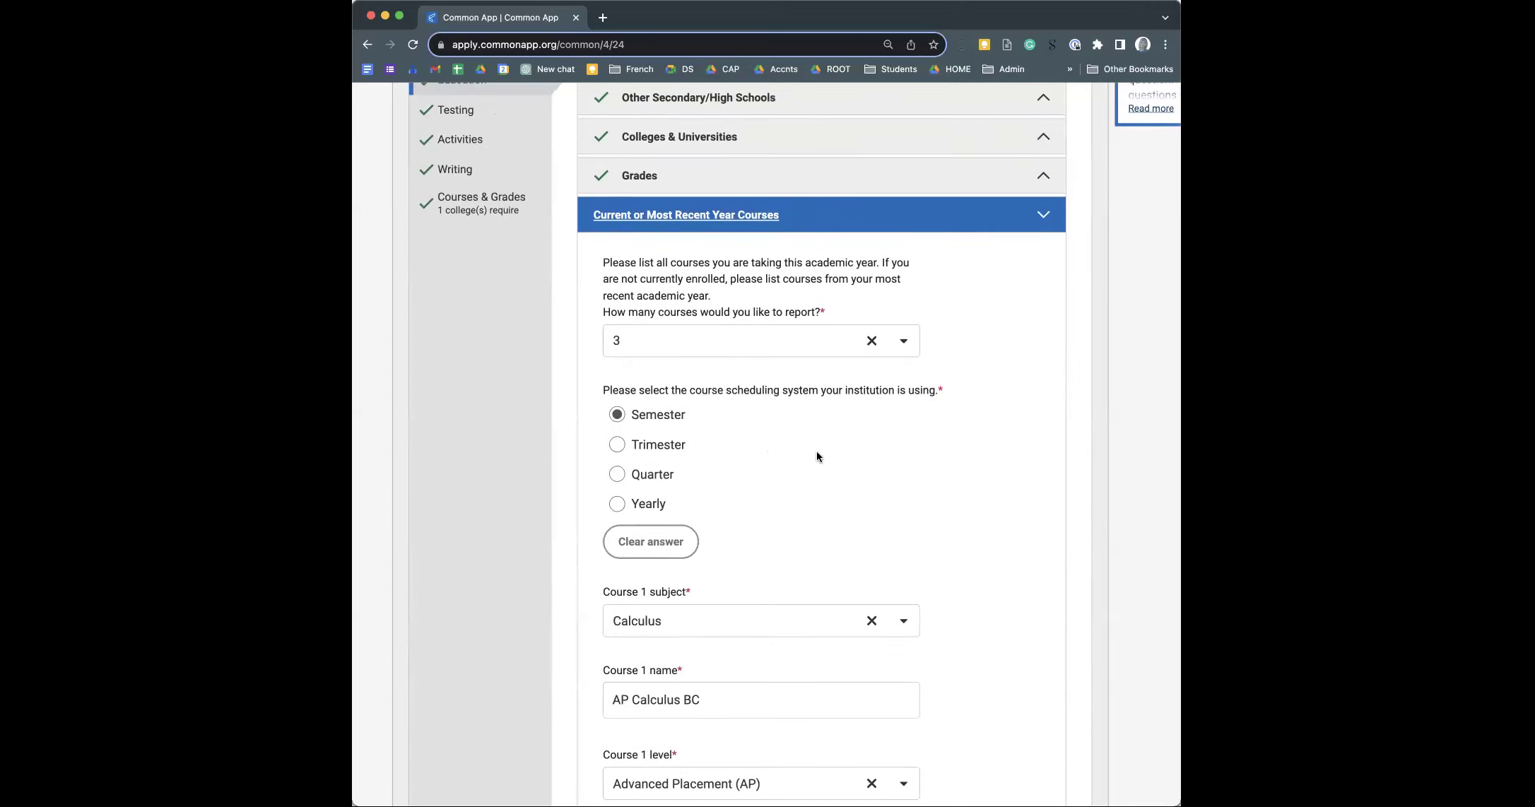
pyautogui.click(474, 212)
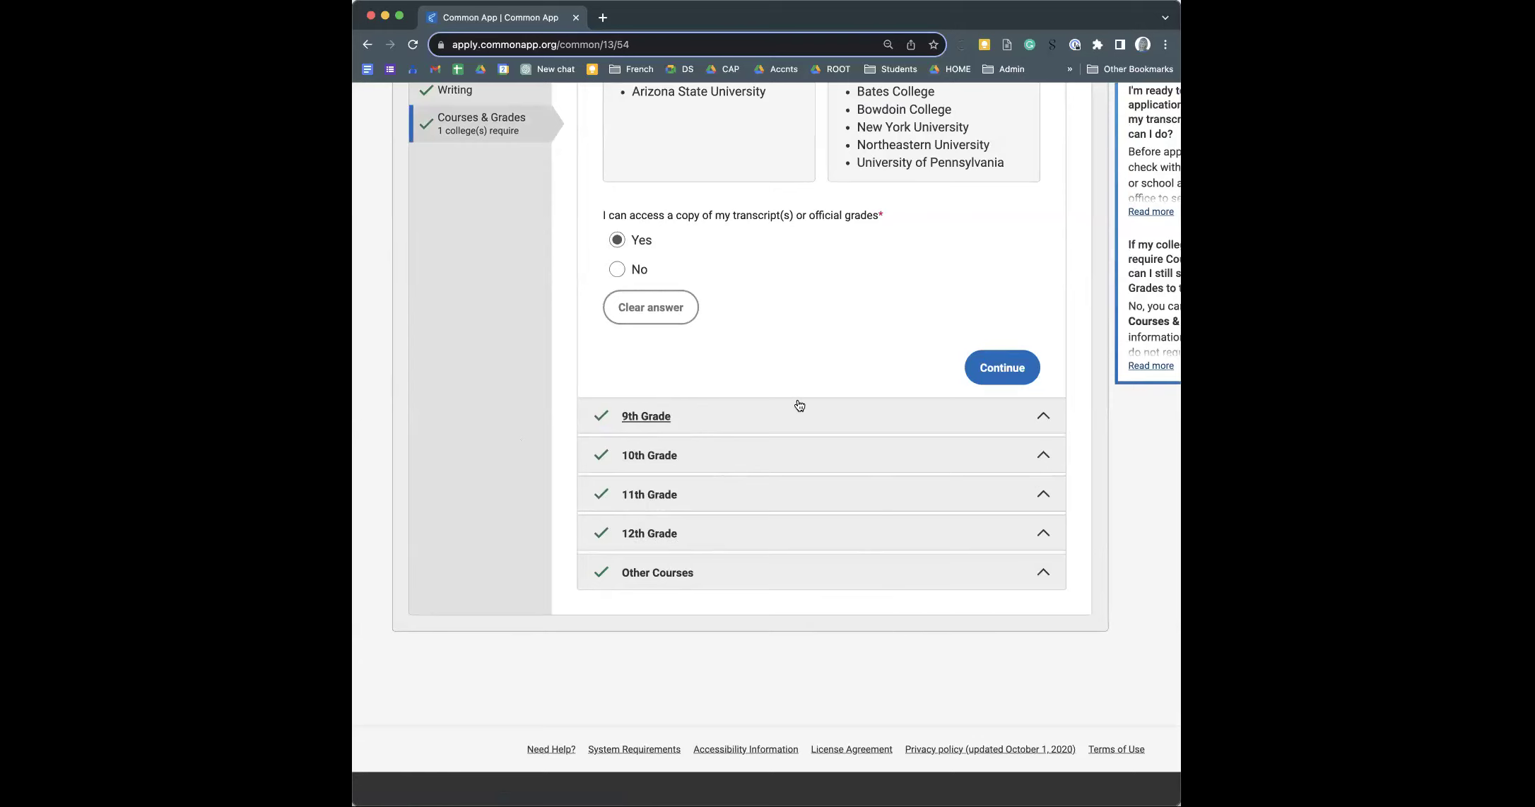
pyautogui.scroll(3, 799, 403)
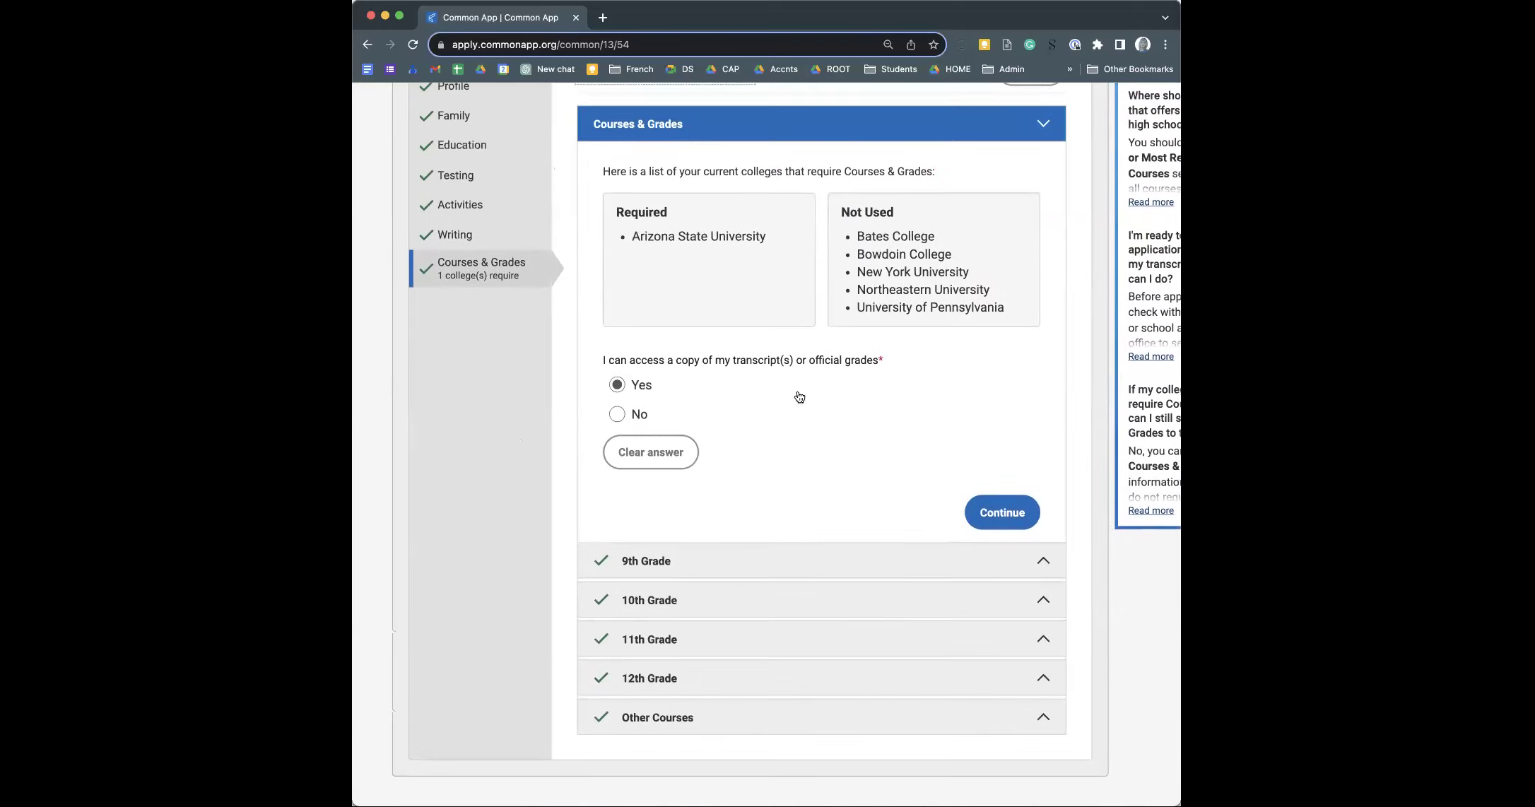
pyautogui.scroll(-1, 800, 396)
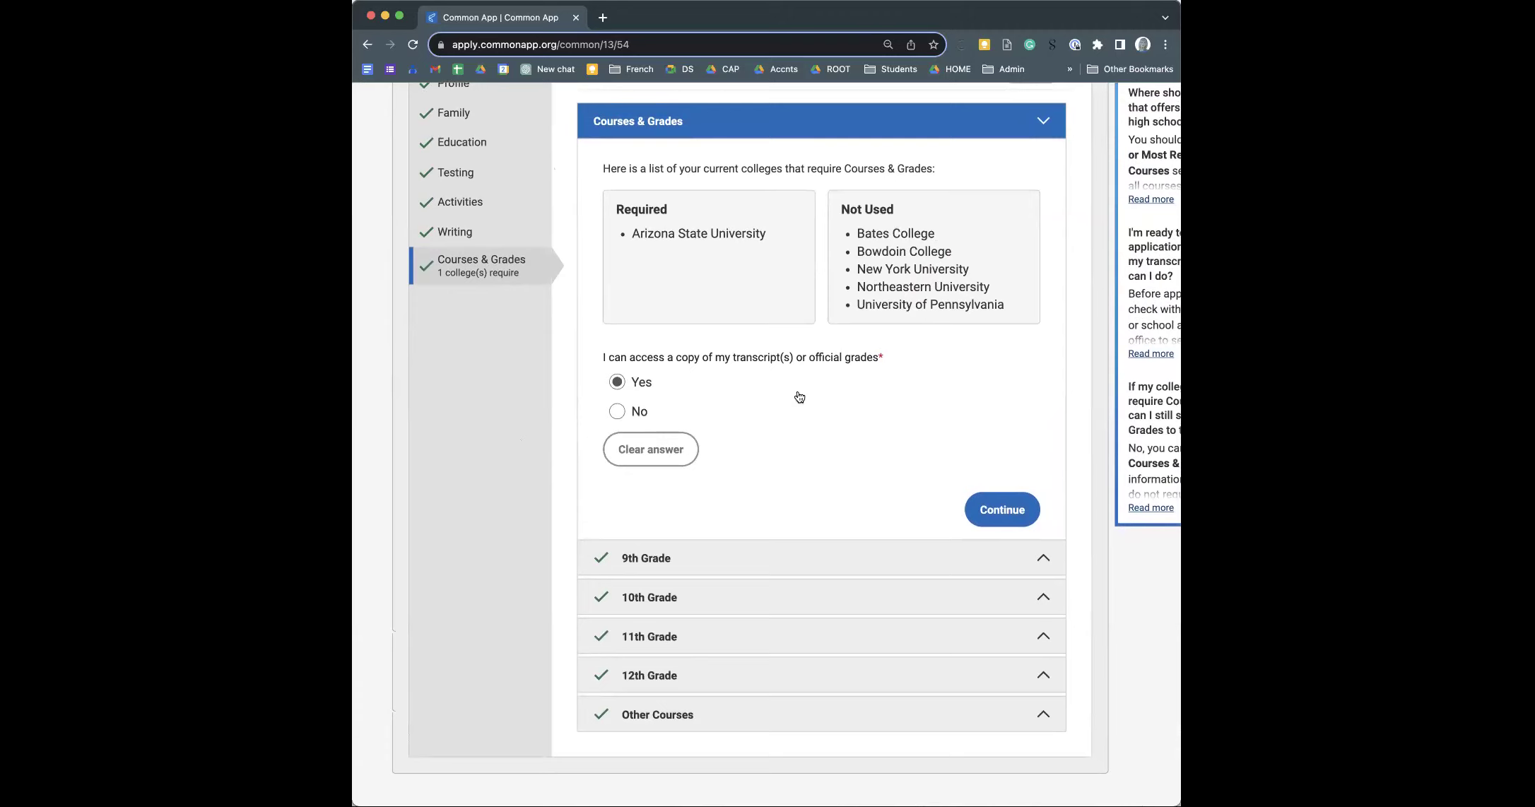
# - Reopen the Education section and look through the current high school's dates, graduation answers and progression options
pyautogui.click(484, 154)
pyautogui.scroll(-1, 762, 458)
pyautogui.scroll(-4, 762, 461)
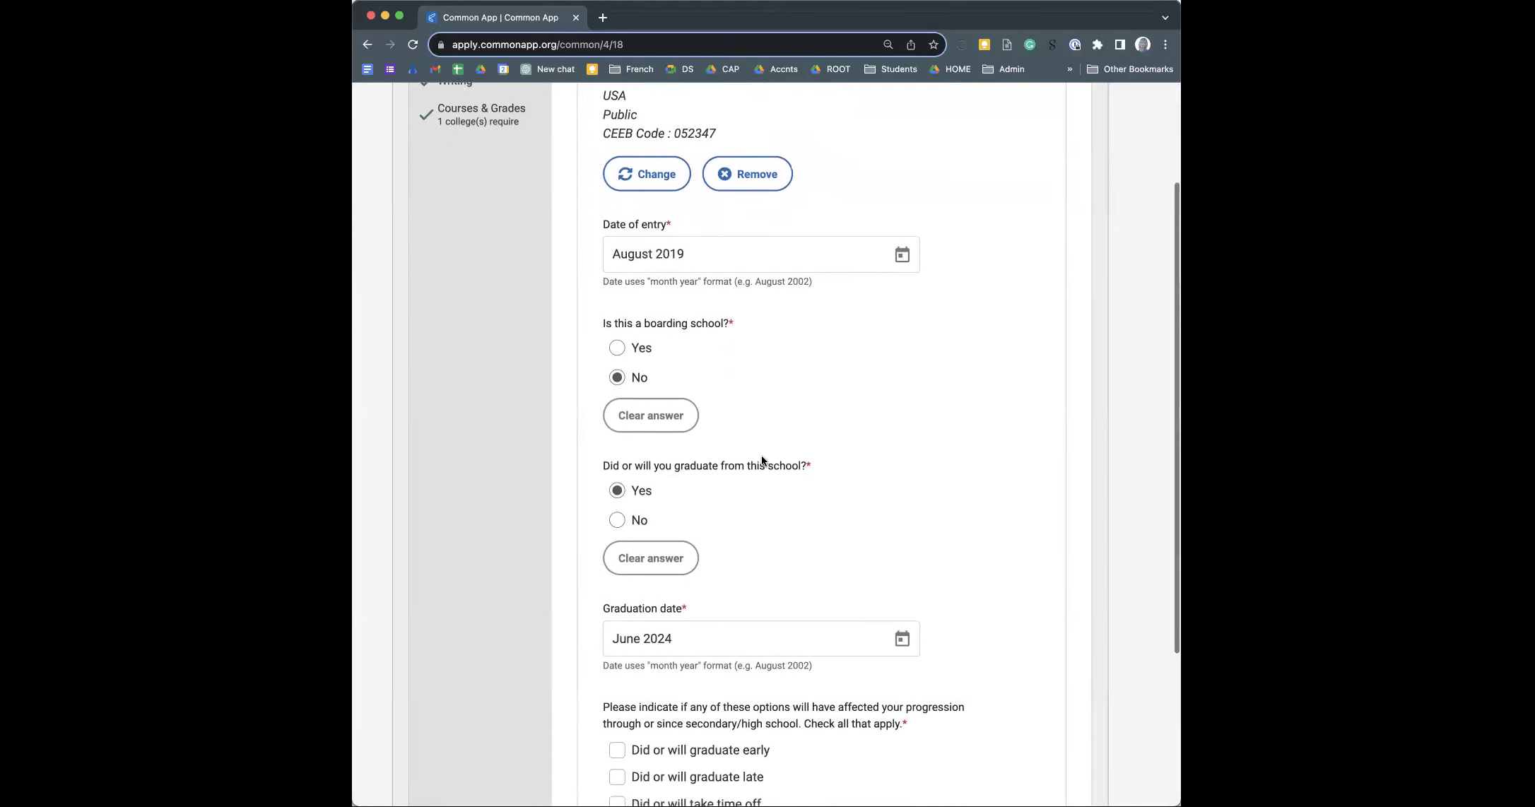
pyautogui.scroll(3, 761, 461)
pyautogui.scroll(3, 764, 462)
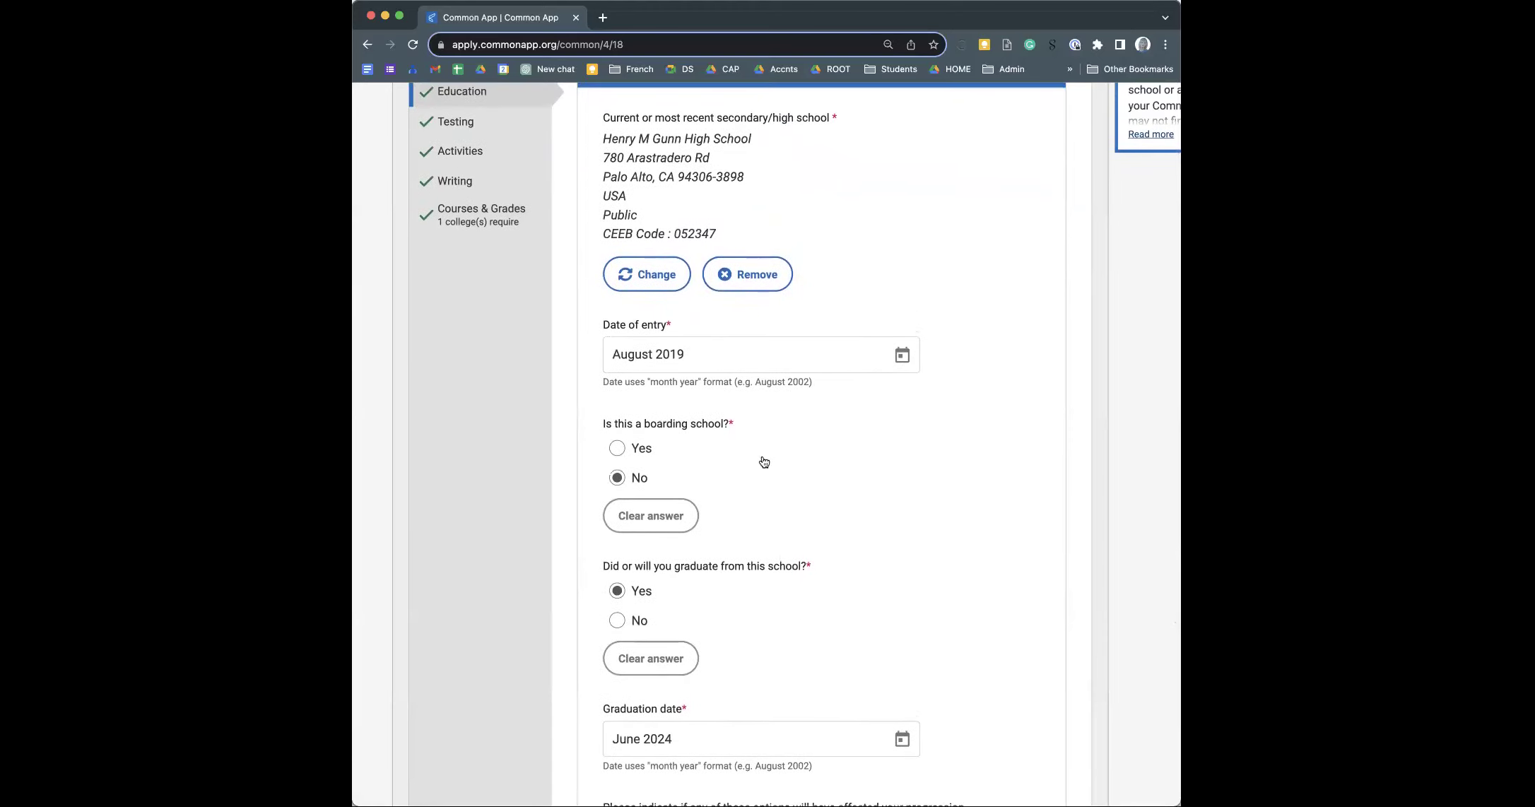
pyautogui.scroll(-15, 762, 458)
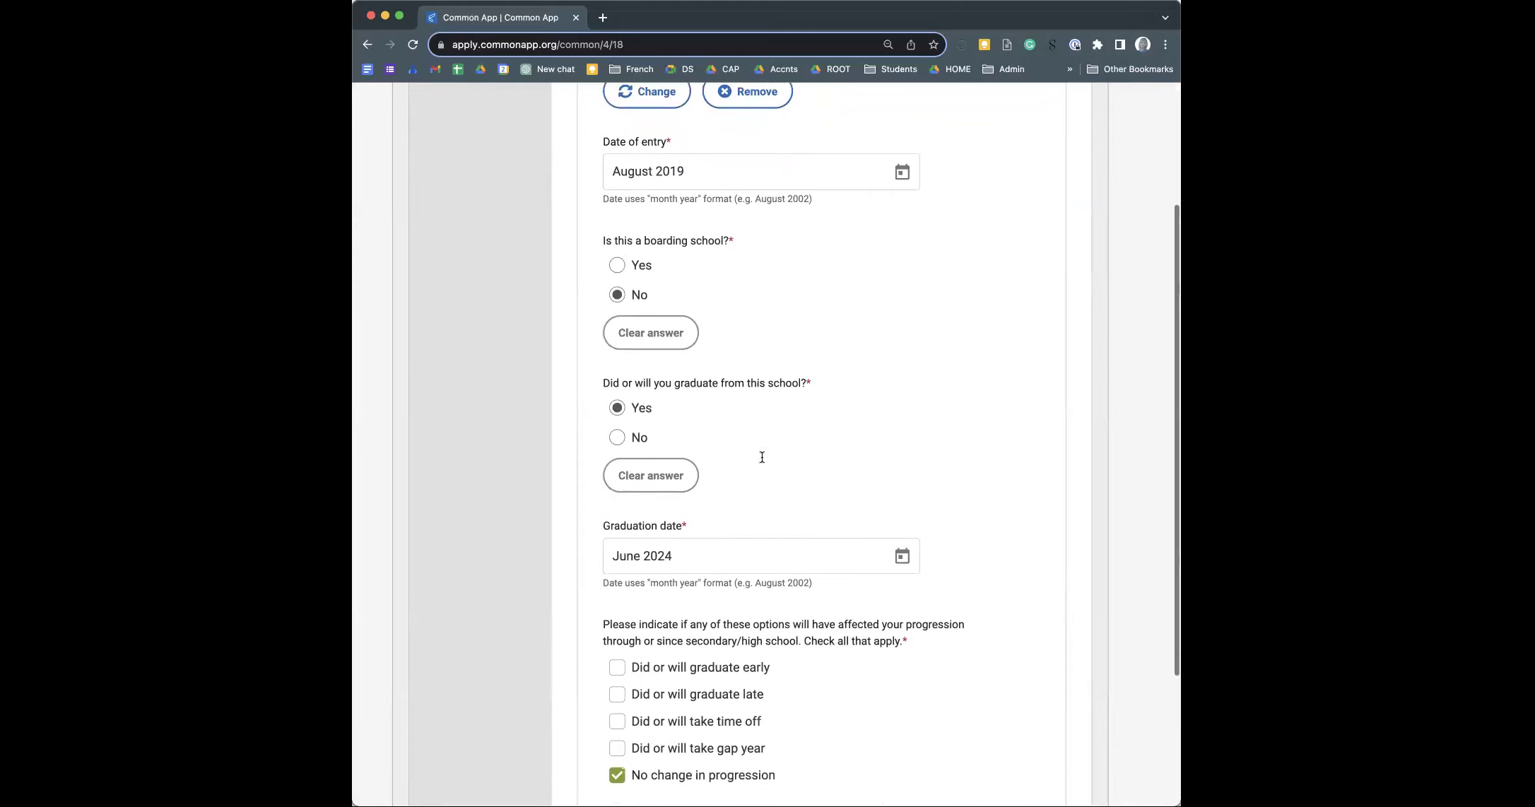
pyautogui.scroll(-3, 762, 461)
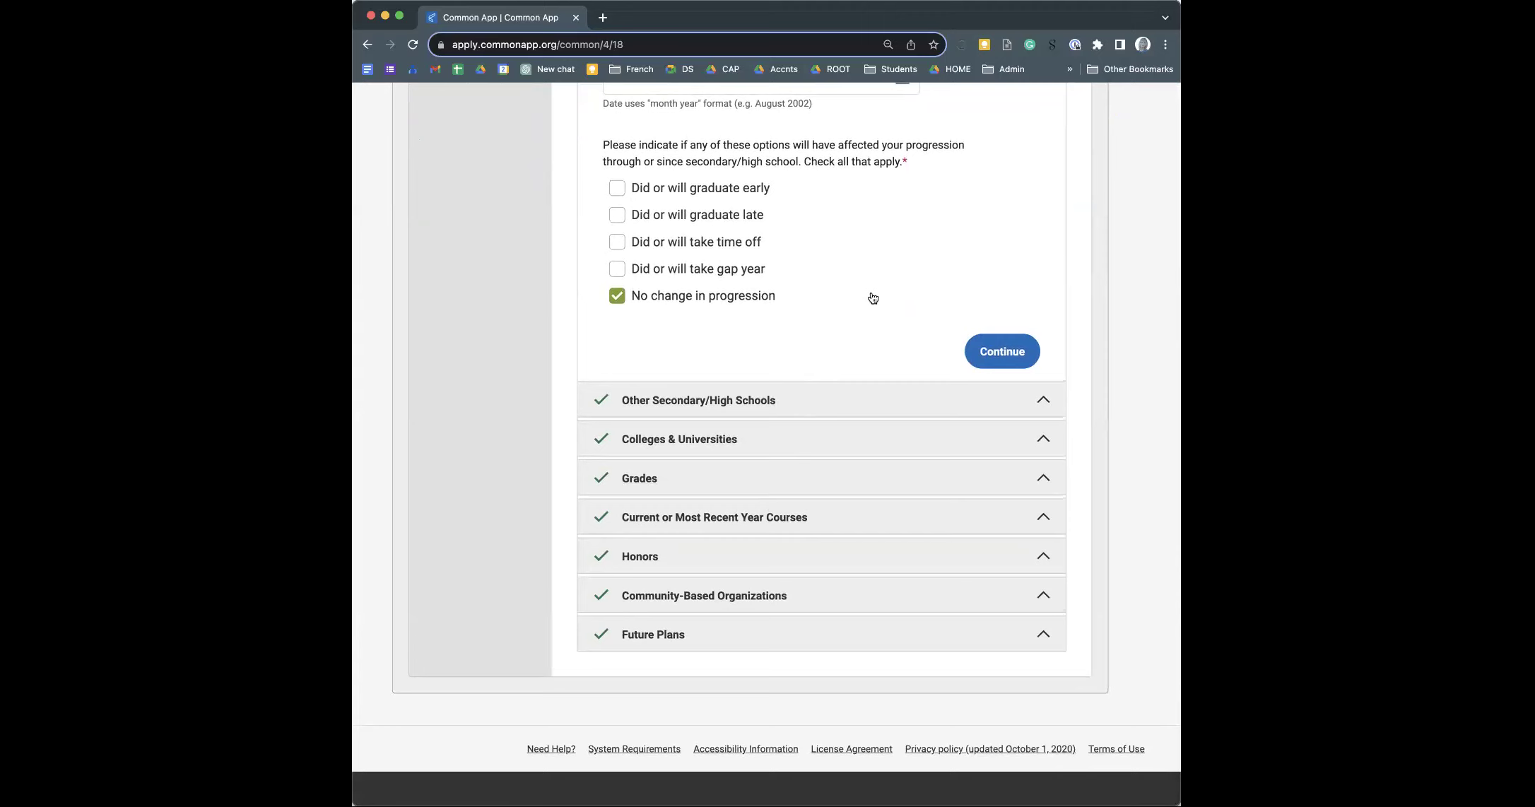
pyautogui.scroll(1, 874, 295)
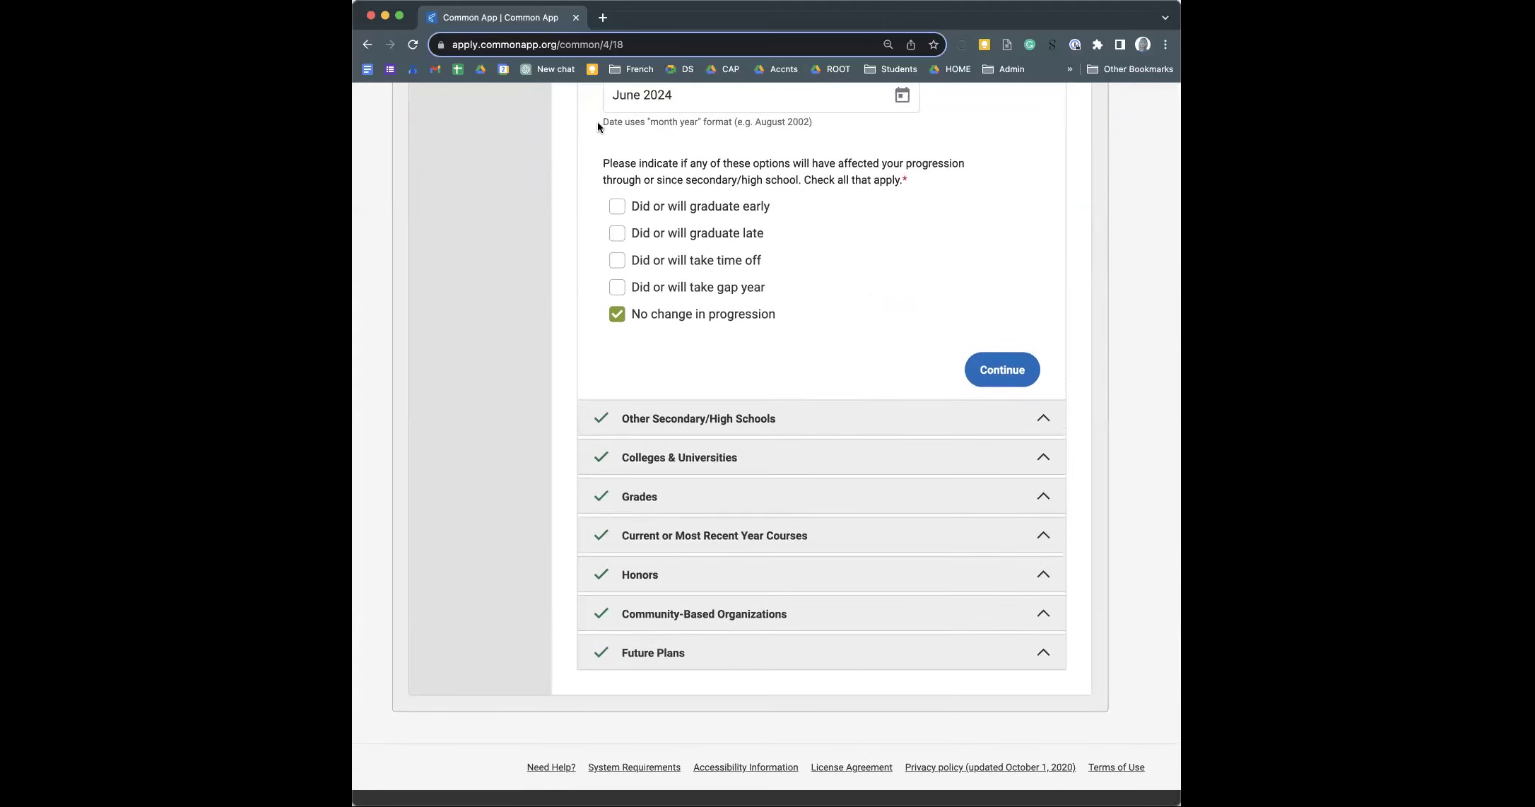
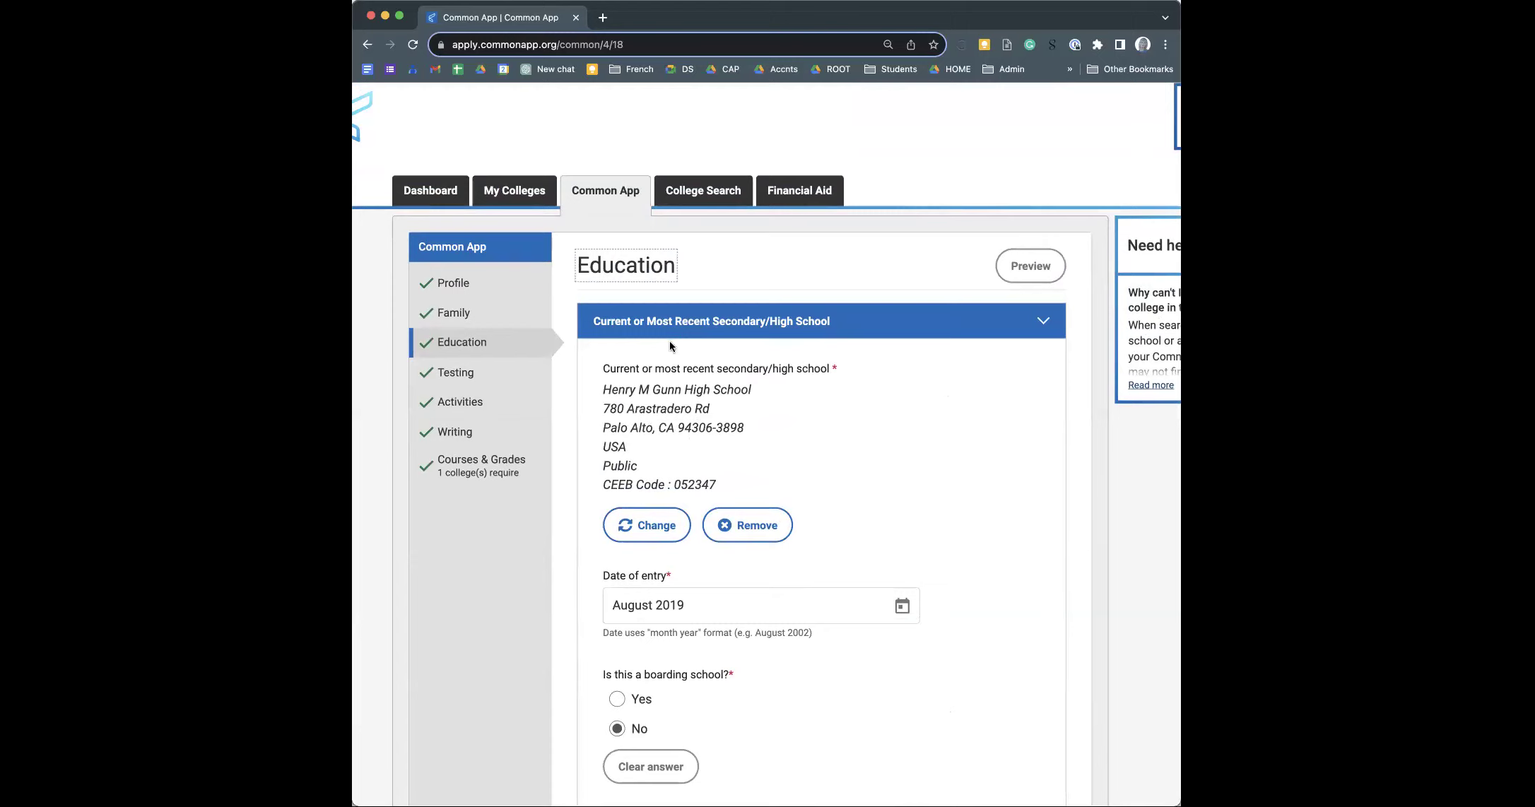
# - In Other Secondary/High Schools, try 1 as the number of additional schools attended, and set it to 3
pyautogui.scroll(-5, 556, 345)
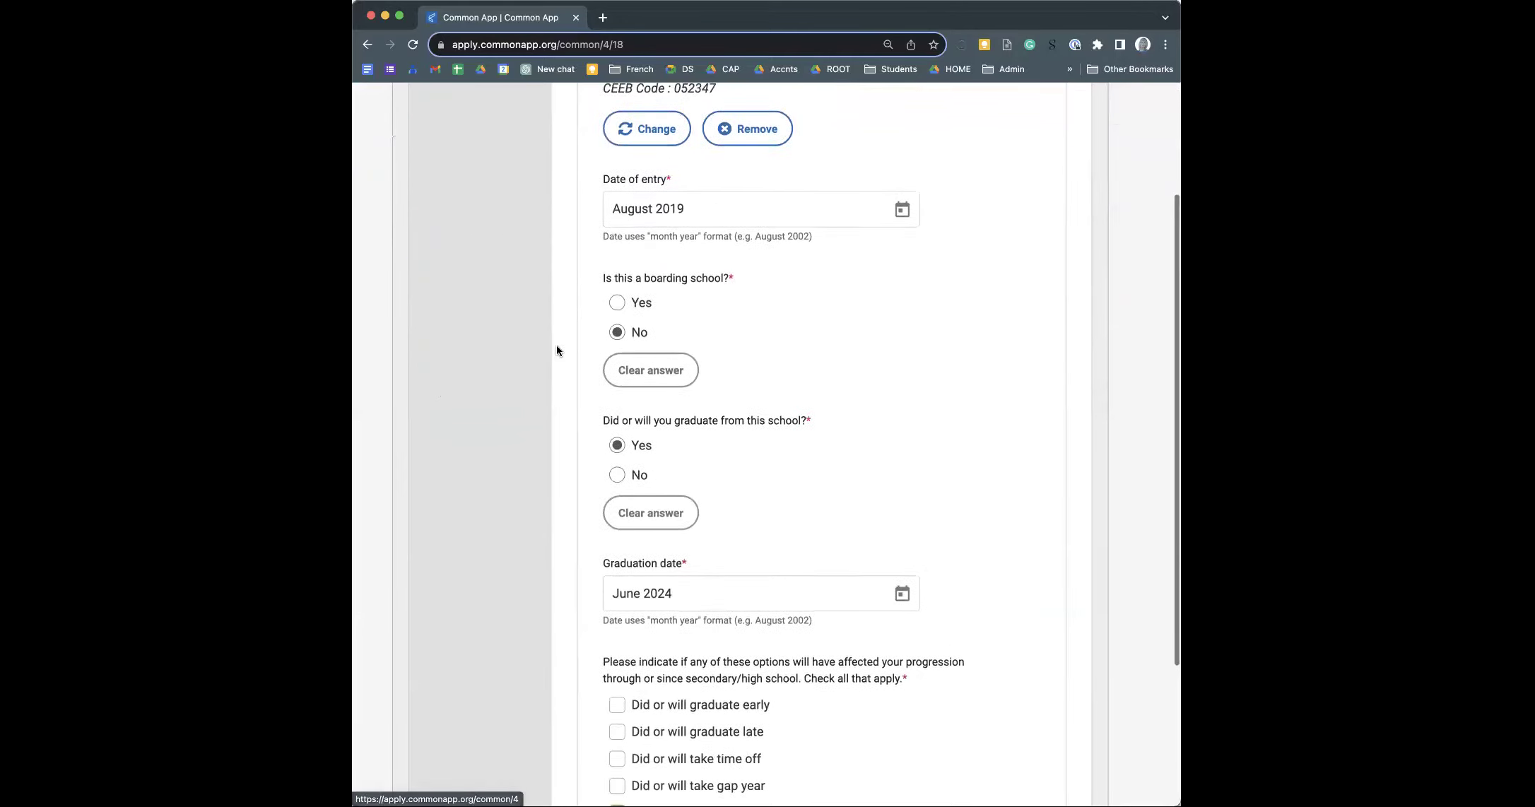
pyautogui.scroll(-5, 556, 351)
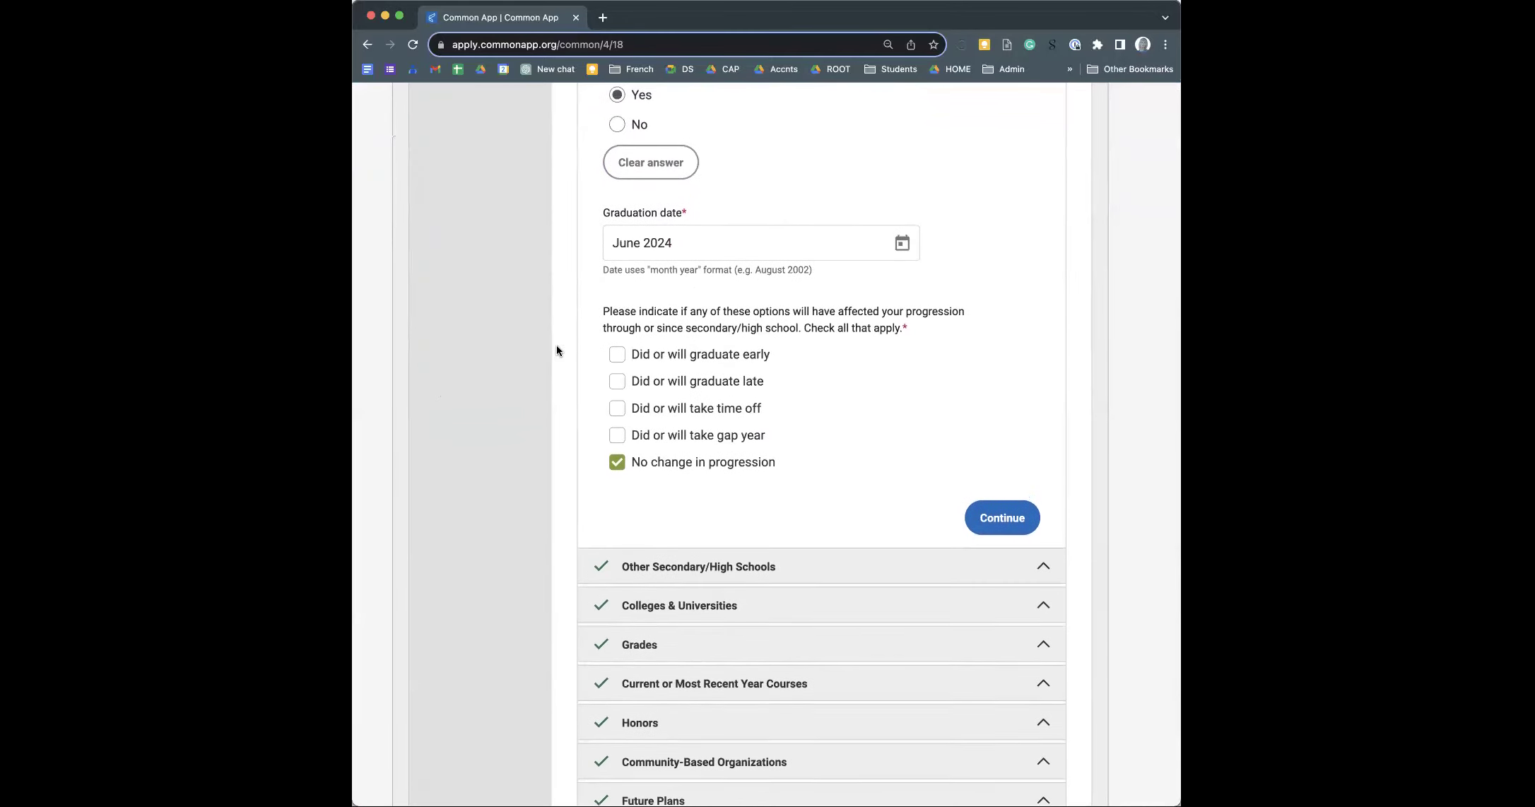
pyautogui.click(671, 570)
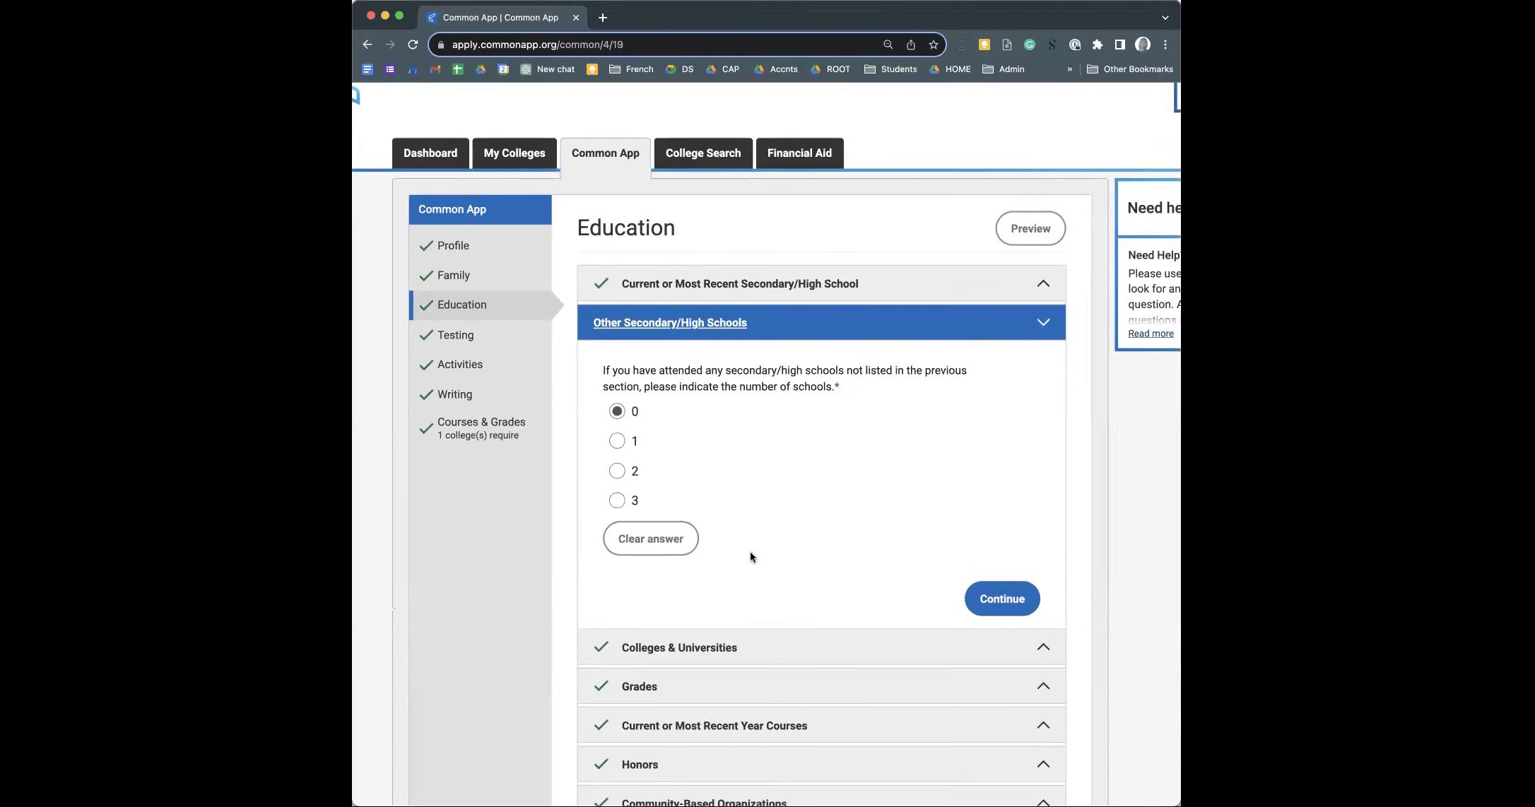
pyautogui.click(617, 441)
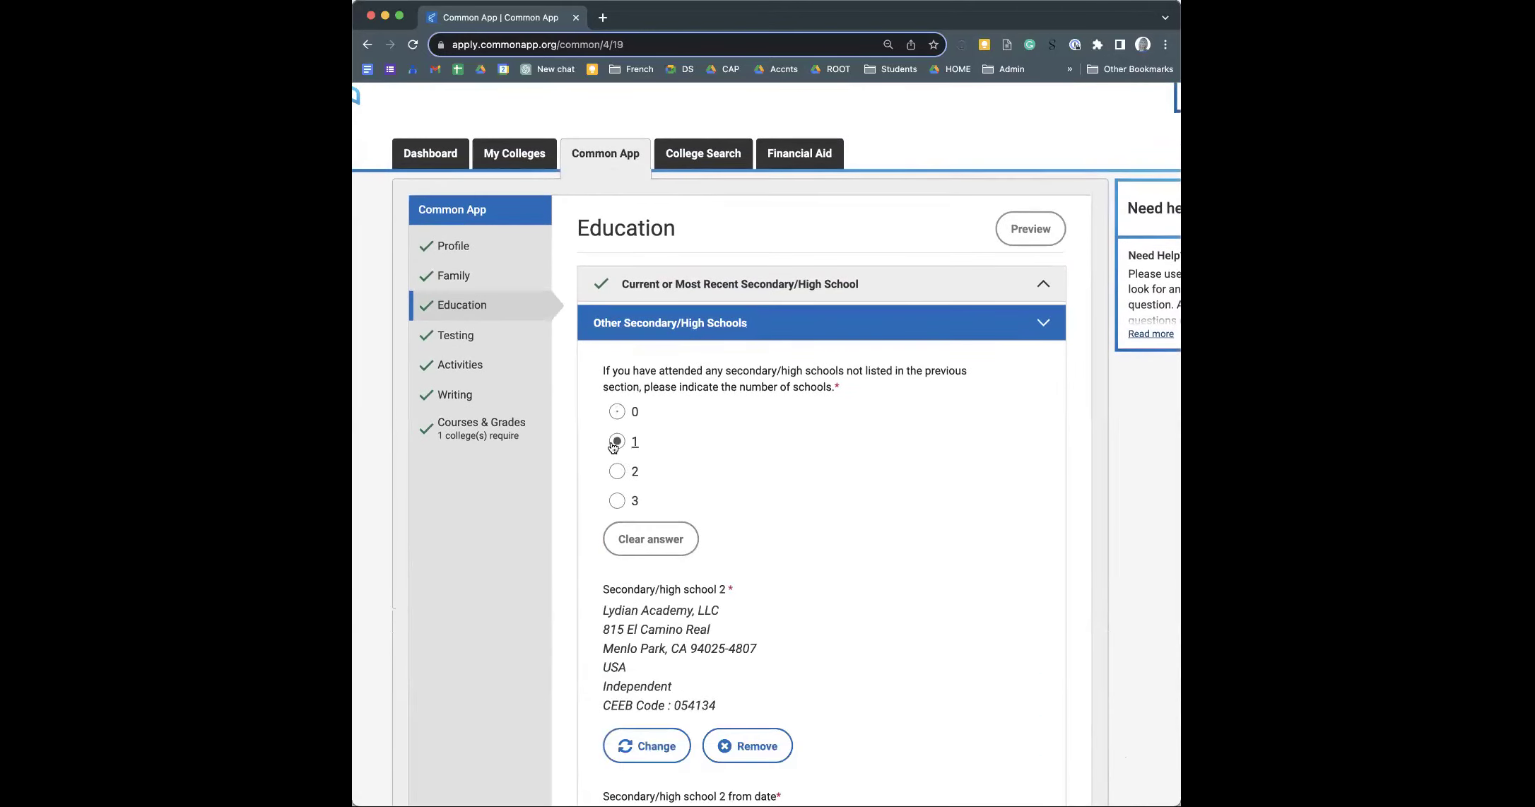
pyautogui.click(616, 500)
# - Review the school and date fields for secondary/high schools 2 to 4, and open Colleges & Universities
pyautogui.scroll(-3, 873, 528)
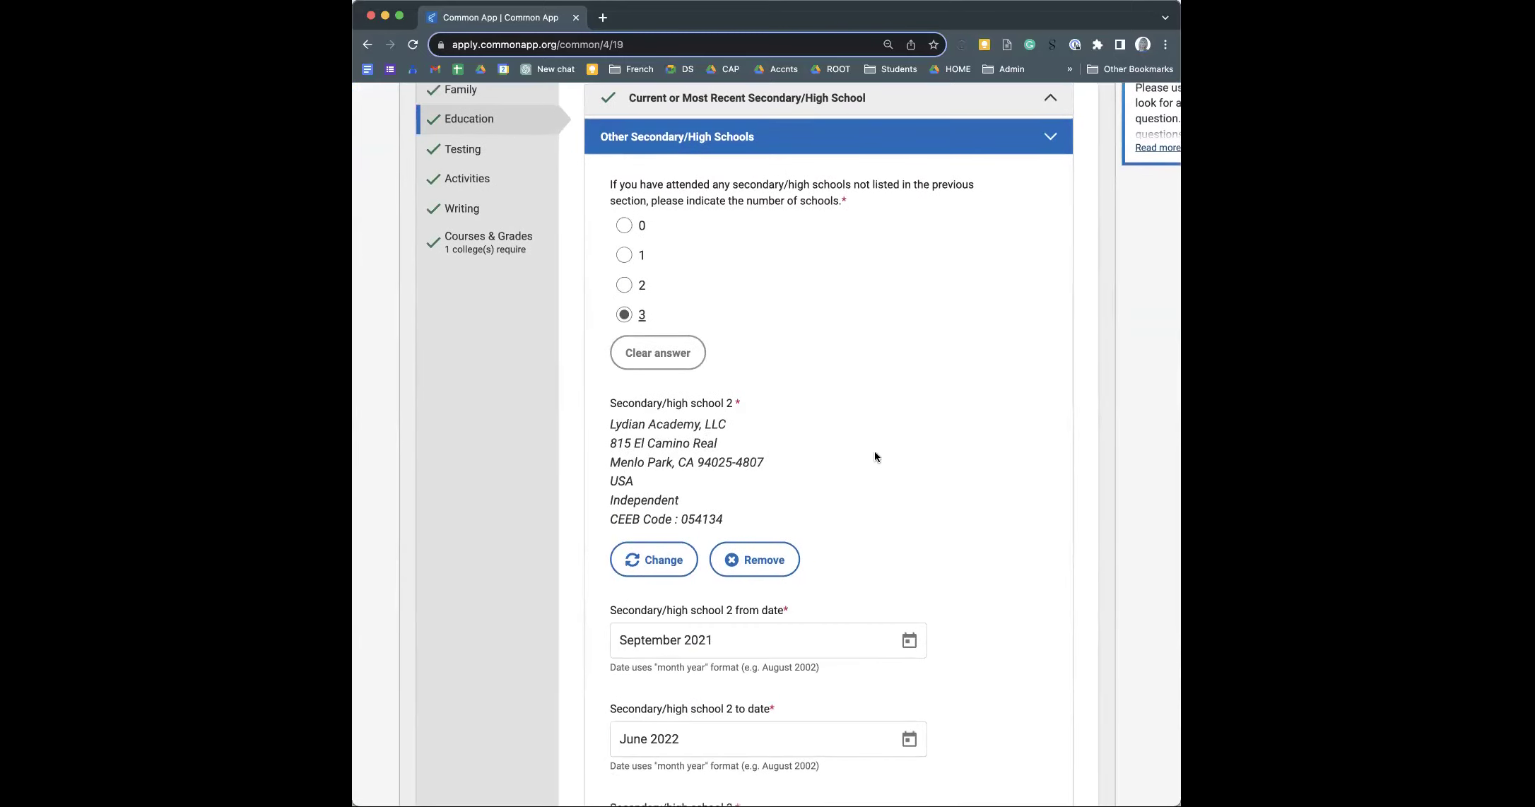
pyautogui.scroll(-2, 874, 452)
pyautogui.scroll(-3, 875, 453)
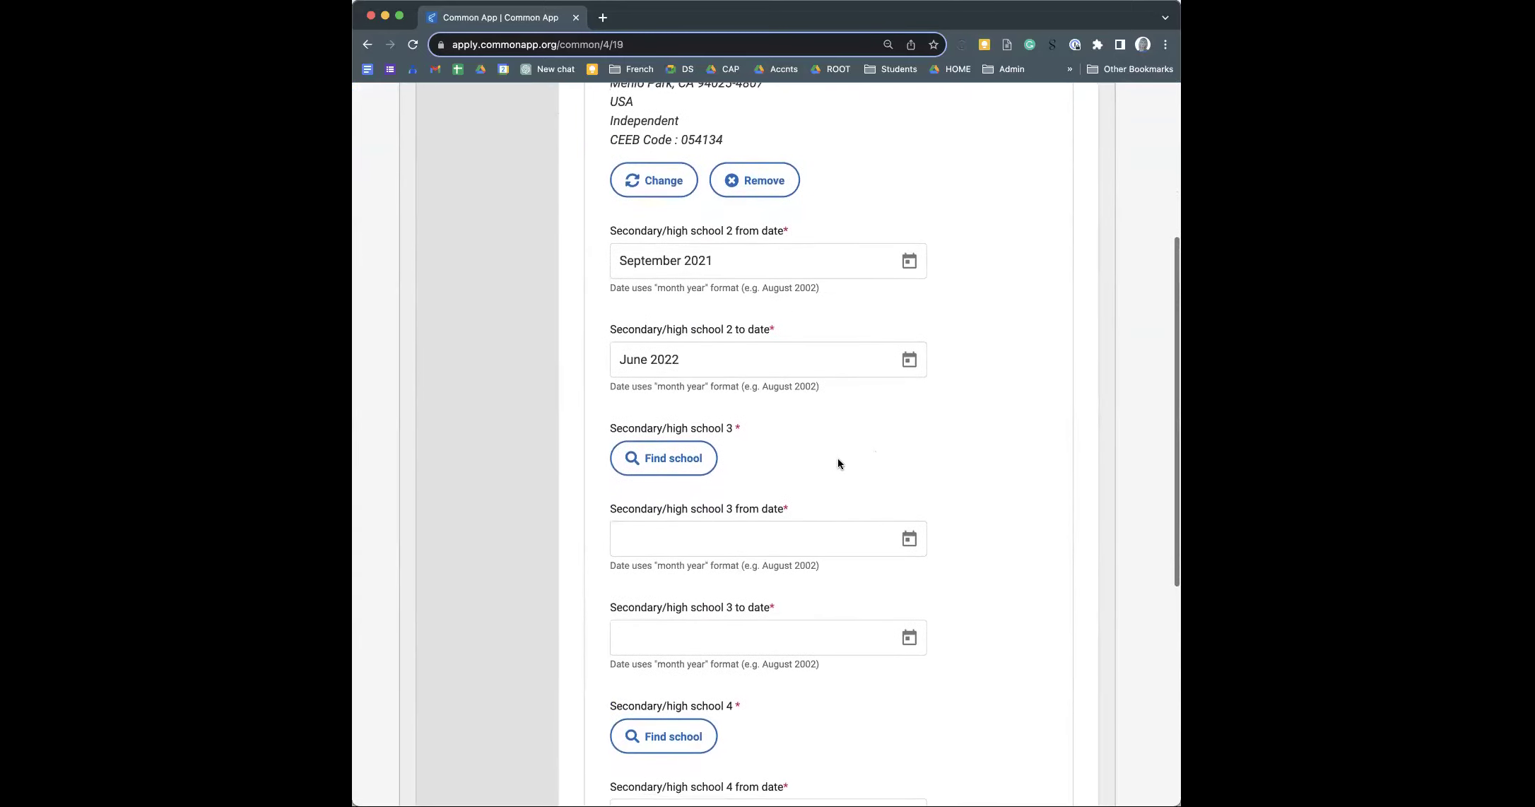
pyautogui.scroll(-2, 819, 462)
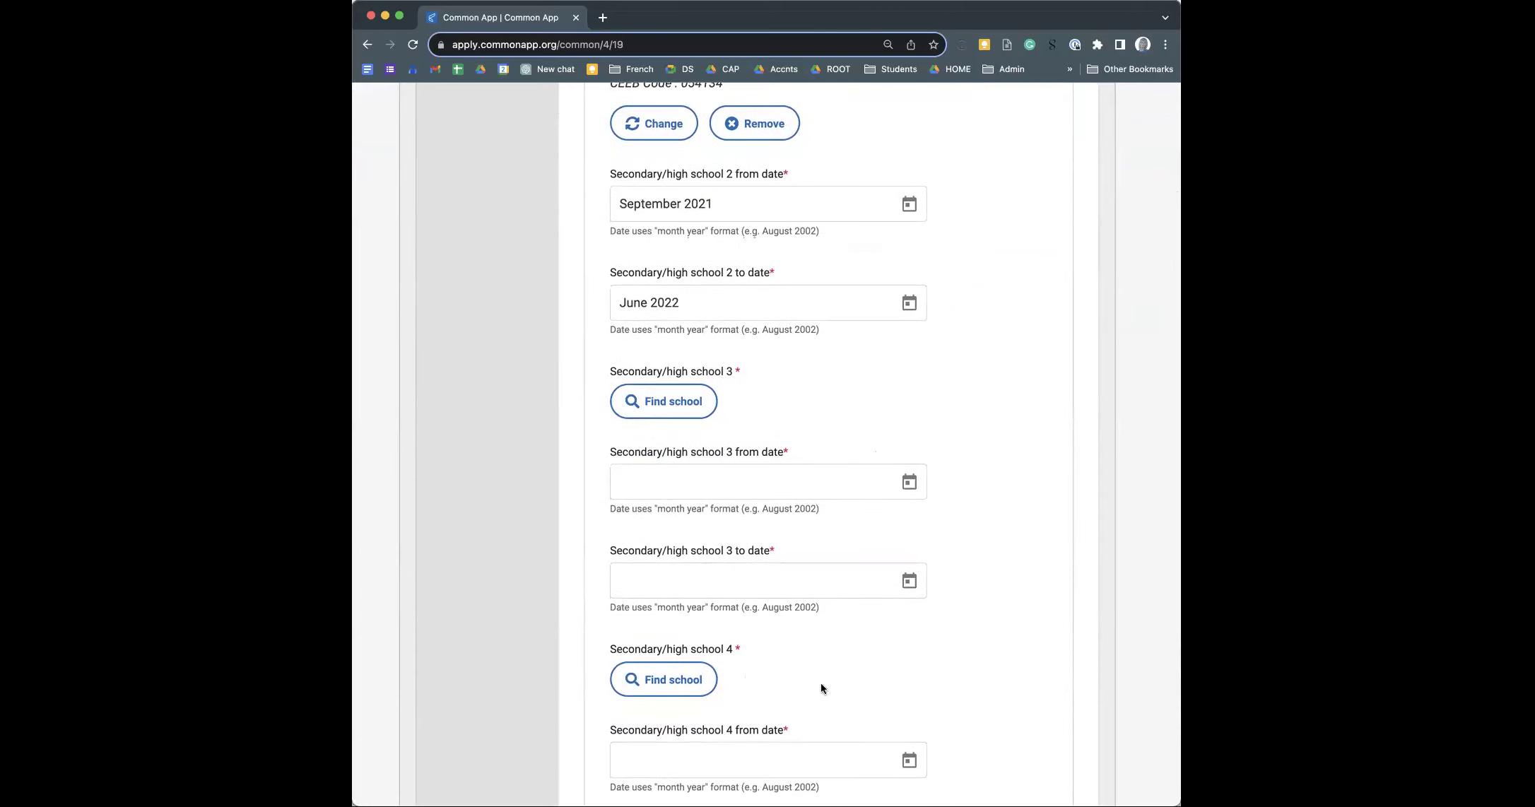
pyautogui.scroll(5, 835, 681)
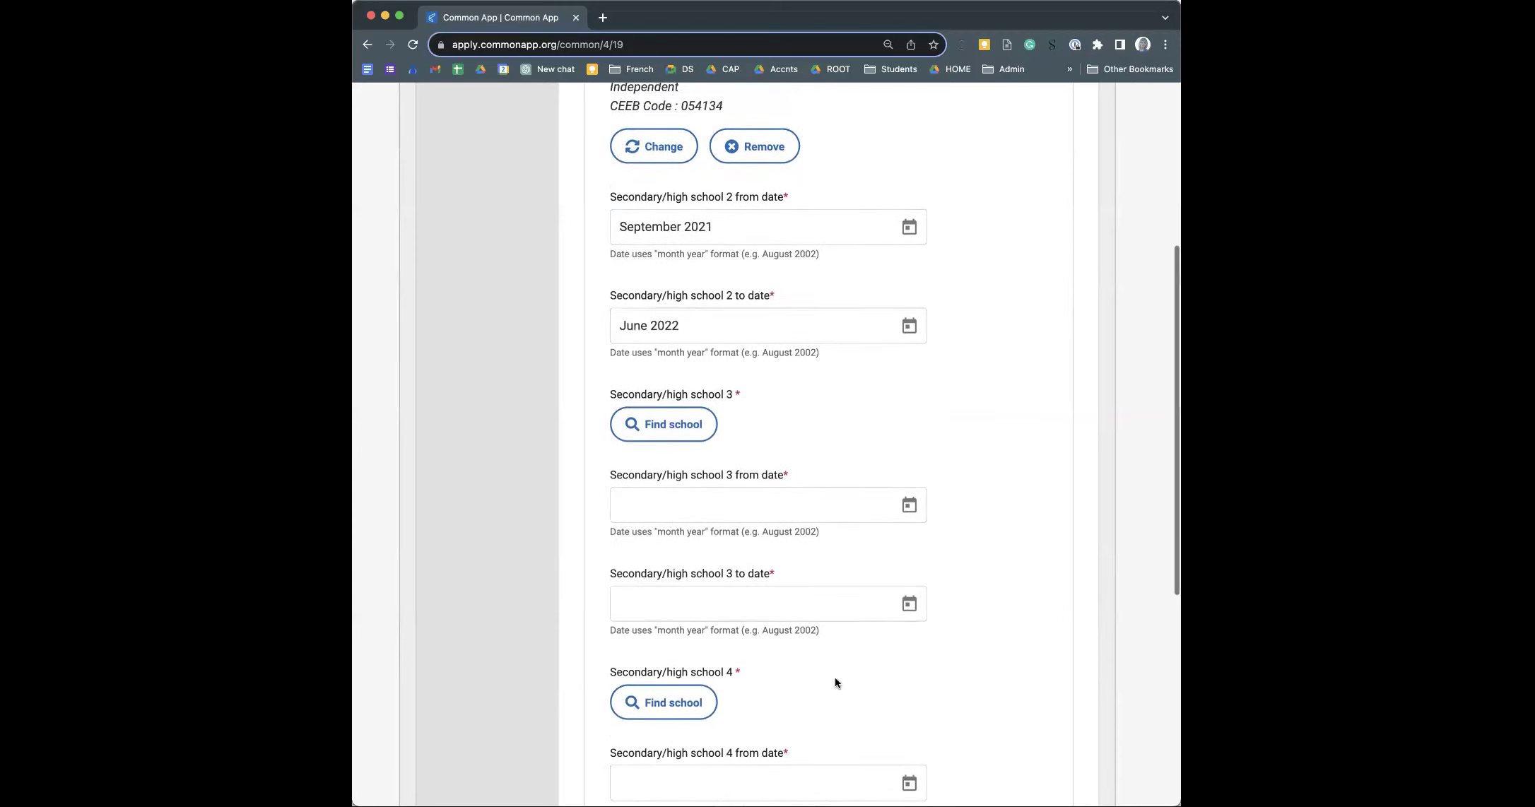
pyautogui.scroll(5, 835, 682)
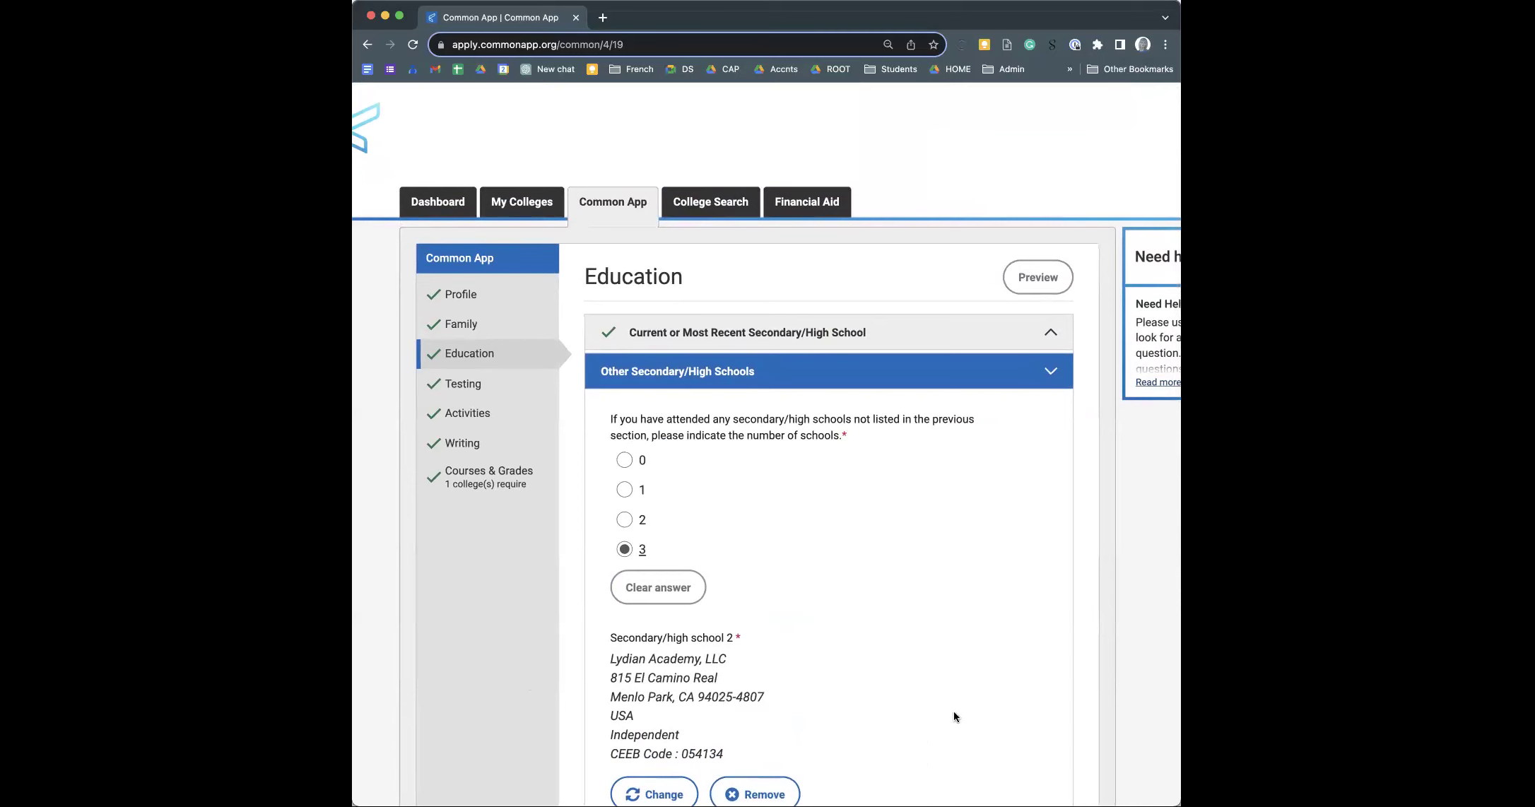
pyautogui.scroll(-3, 889, 543)
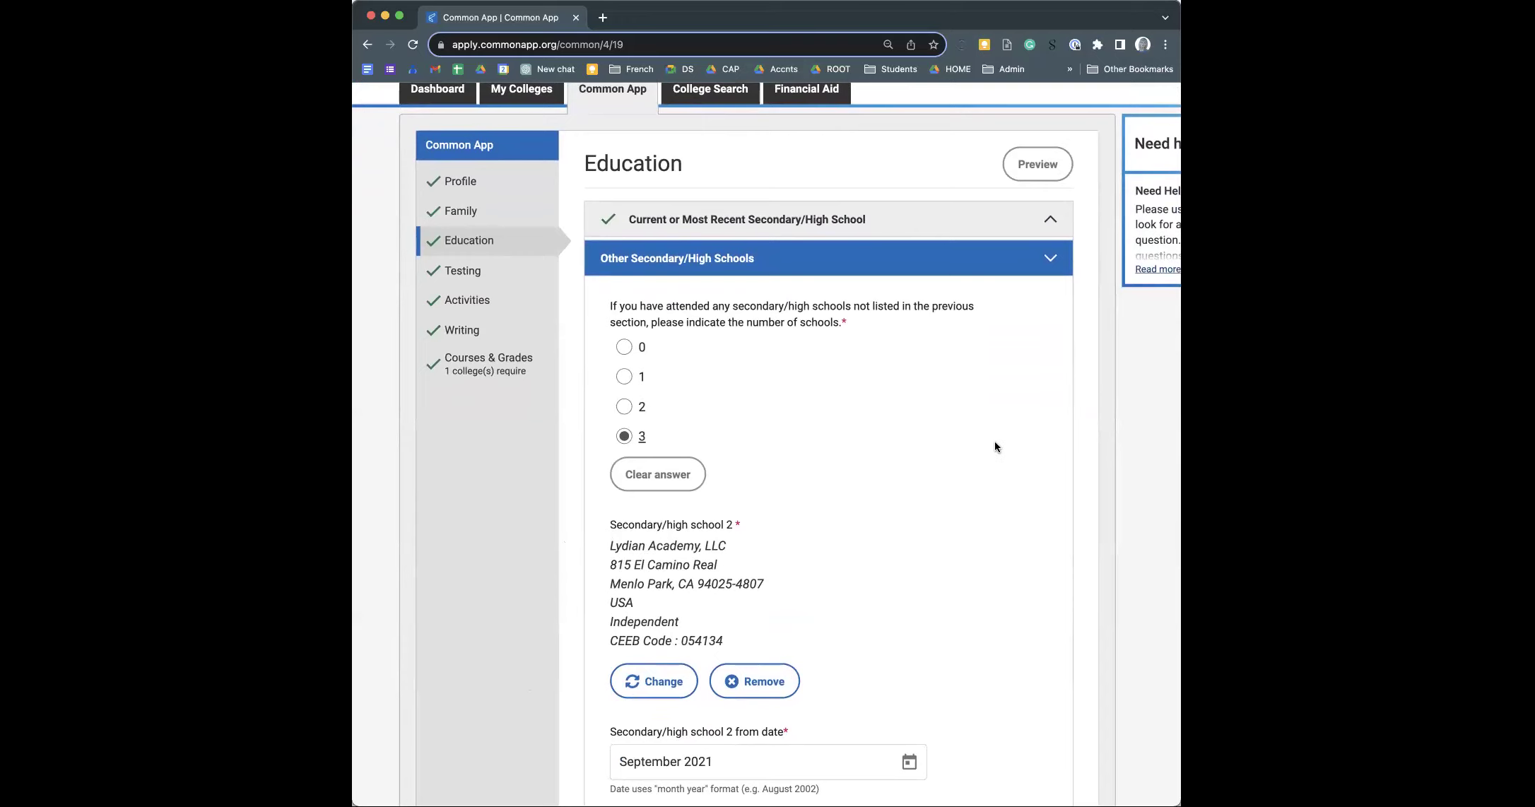
pyautogui.click(1050, 258)
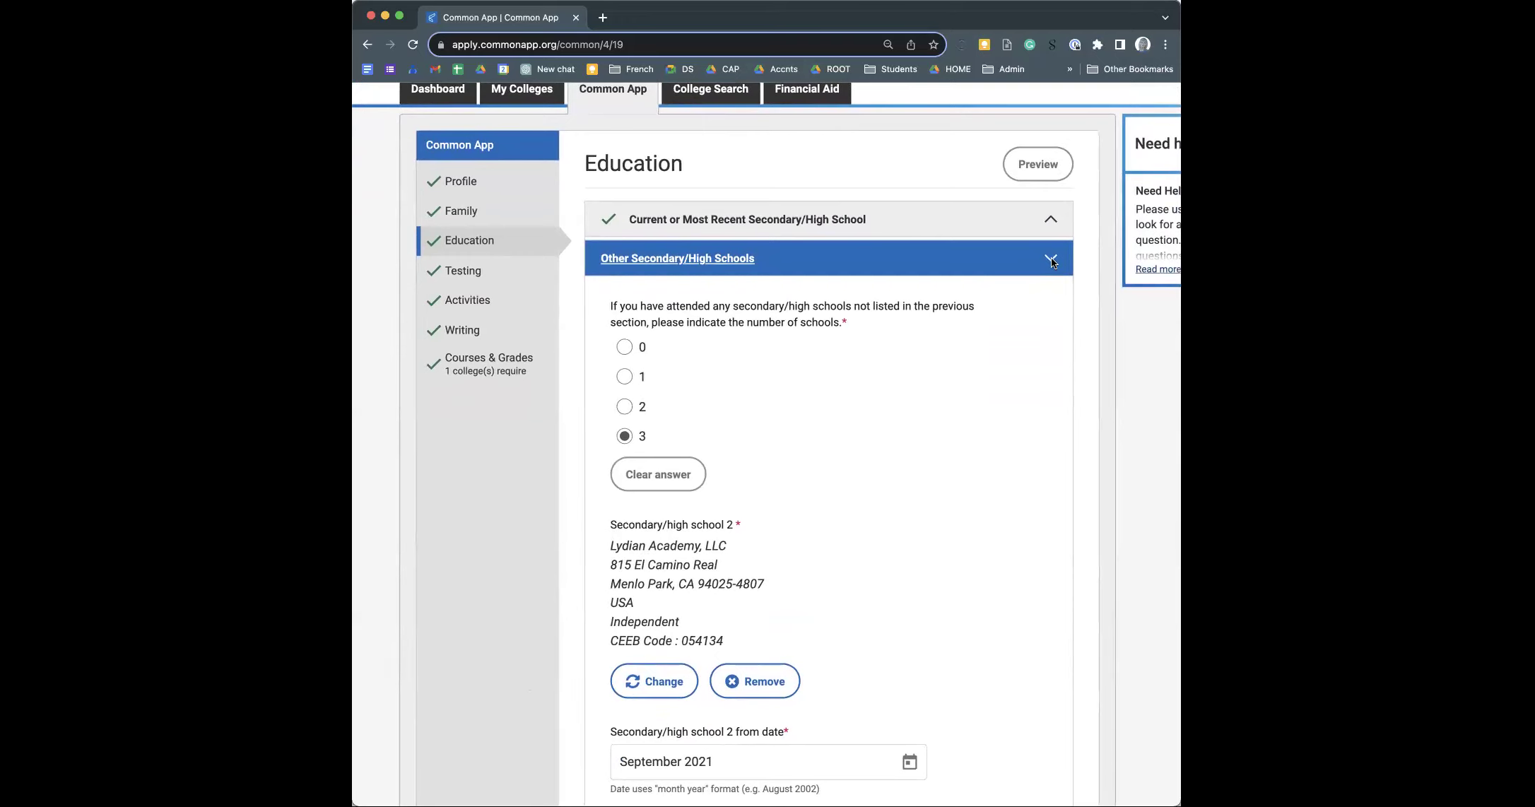
pyautogui.scroll(5, 927, 306)
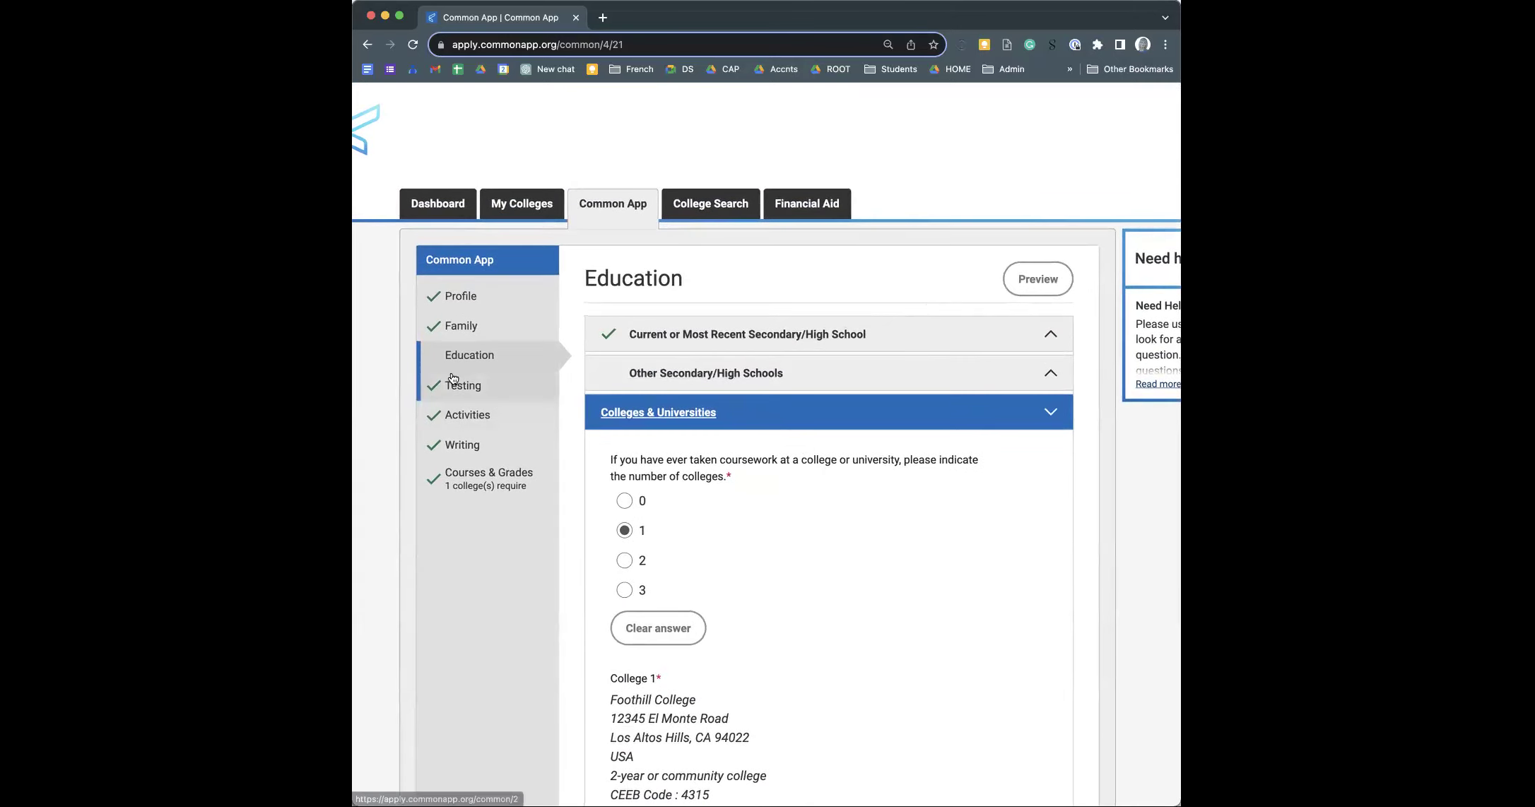
# - Open the Testing section and review the Tests Taken questions down to AP Subject Tests
pyautogui.click(474, 385)
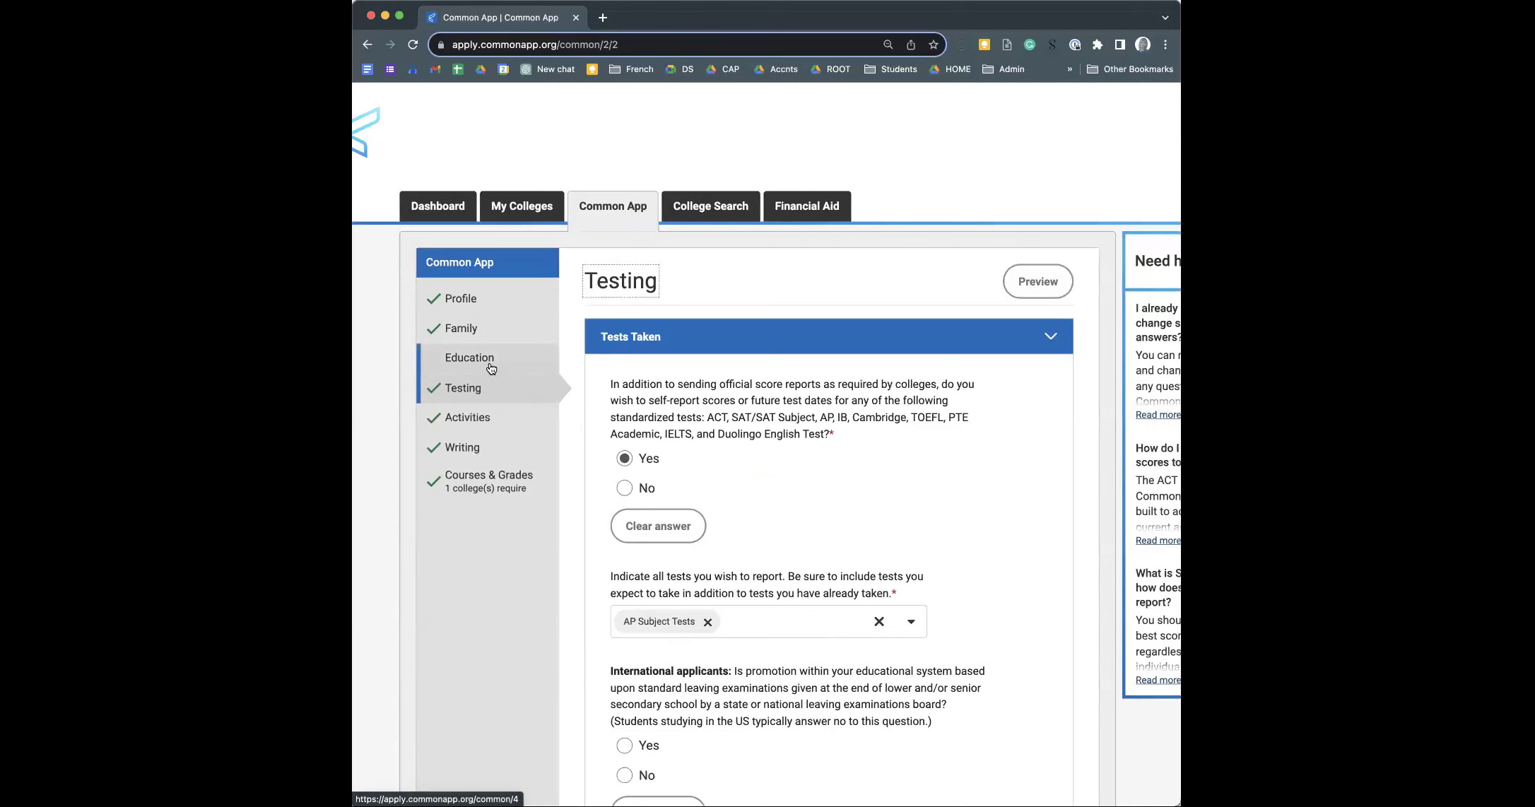
pyautogui.scroll(-3, 794, 511)
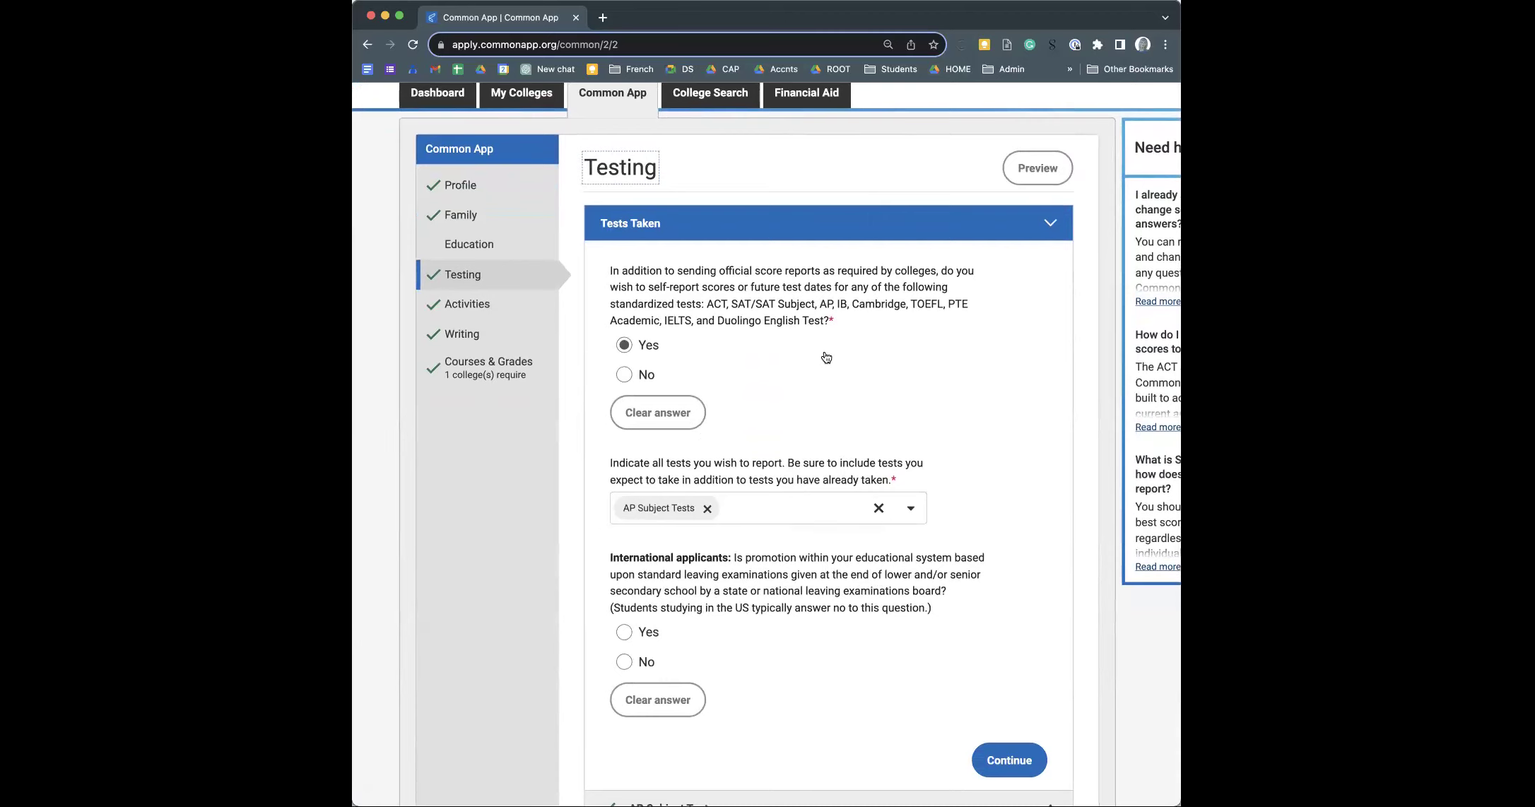
pyautogui.scroll(-1, 827, 356)
pyautogui.scroll(-1, 826, 357)
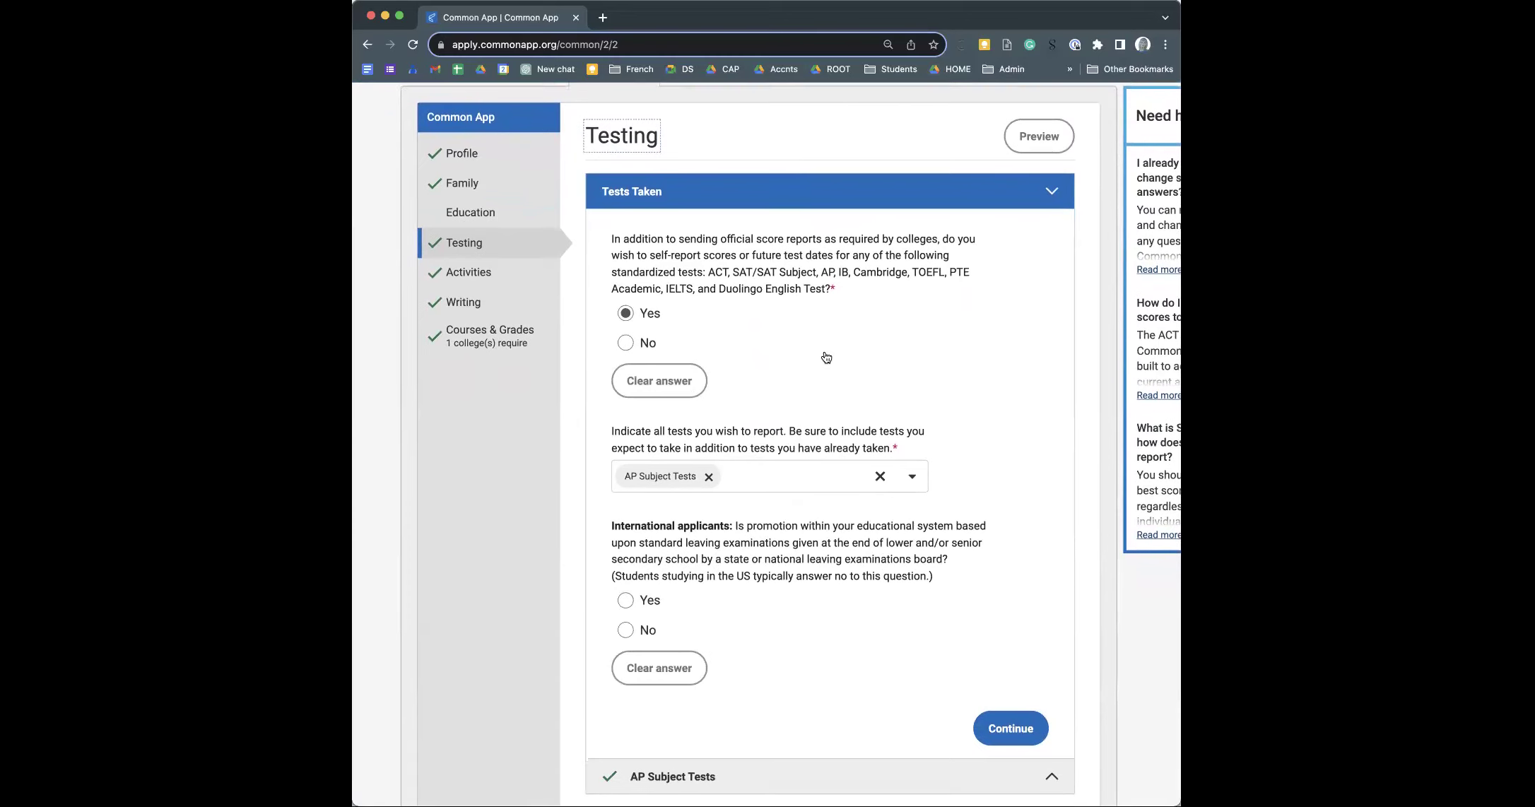
pyautogui.scroll(-1, 826, 357)
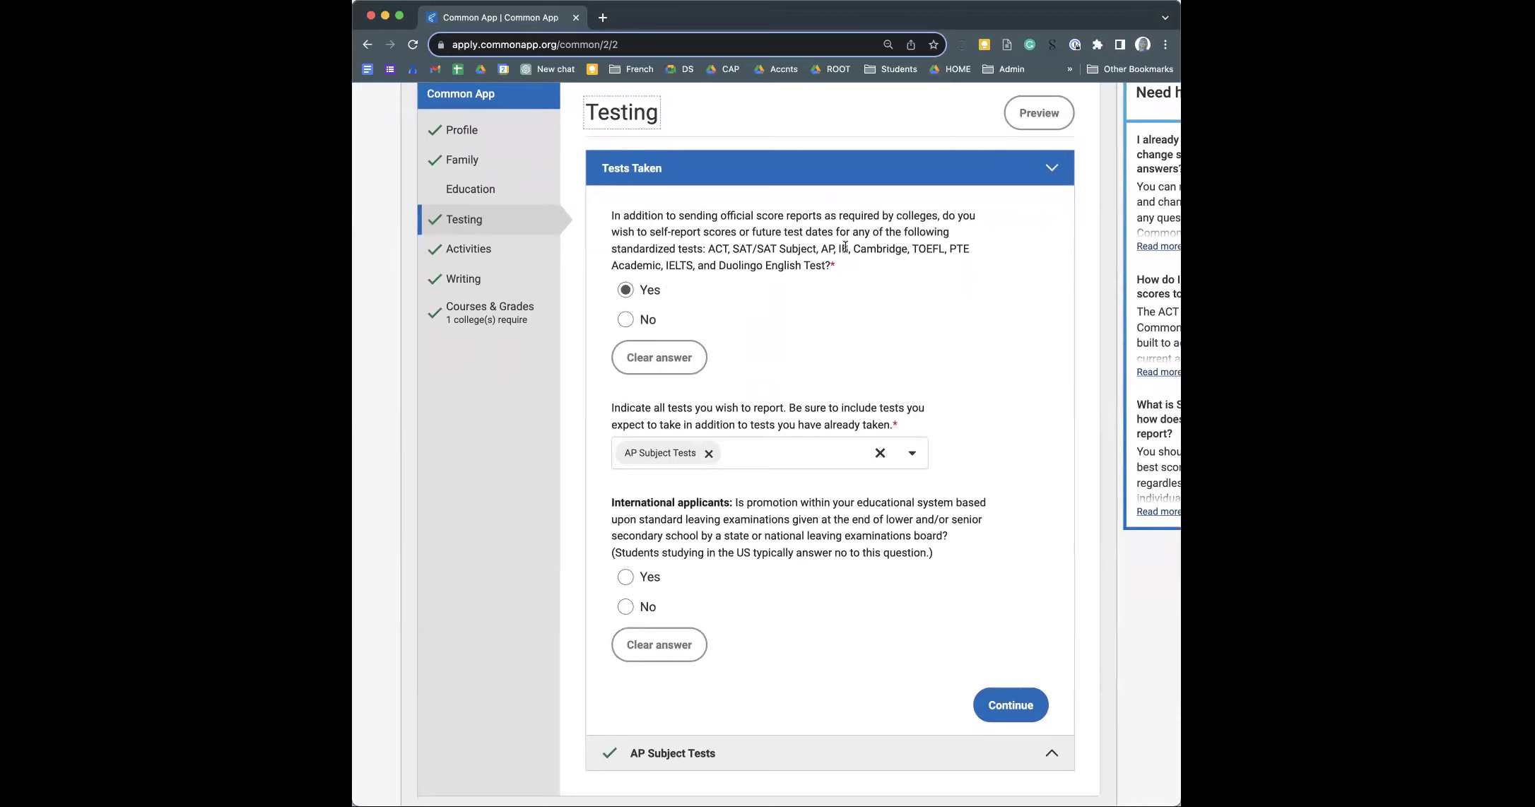
# - Highlight "ACT, SAT/SAT Subject, AP" in the question about self-reporting standardized test scores
pyautogui.click(824, 249)
pyautogui.doubleClick(824, 248)
pyautogui.moveTo(707, 246); pyautogui.dragTo(834, 247)
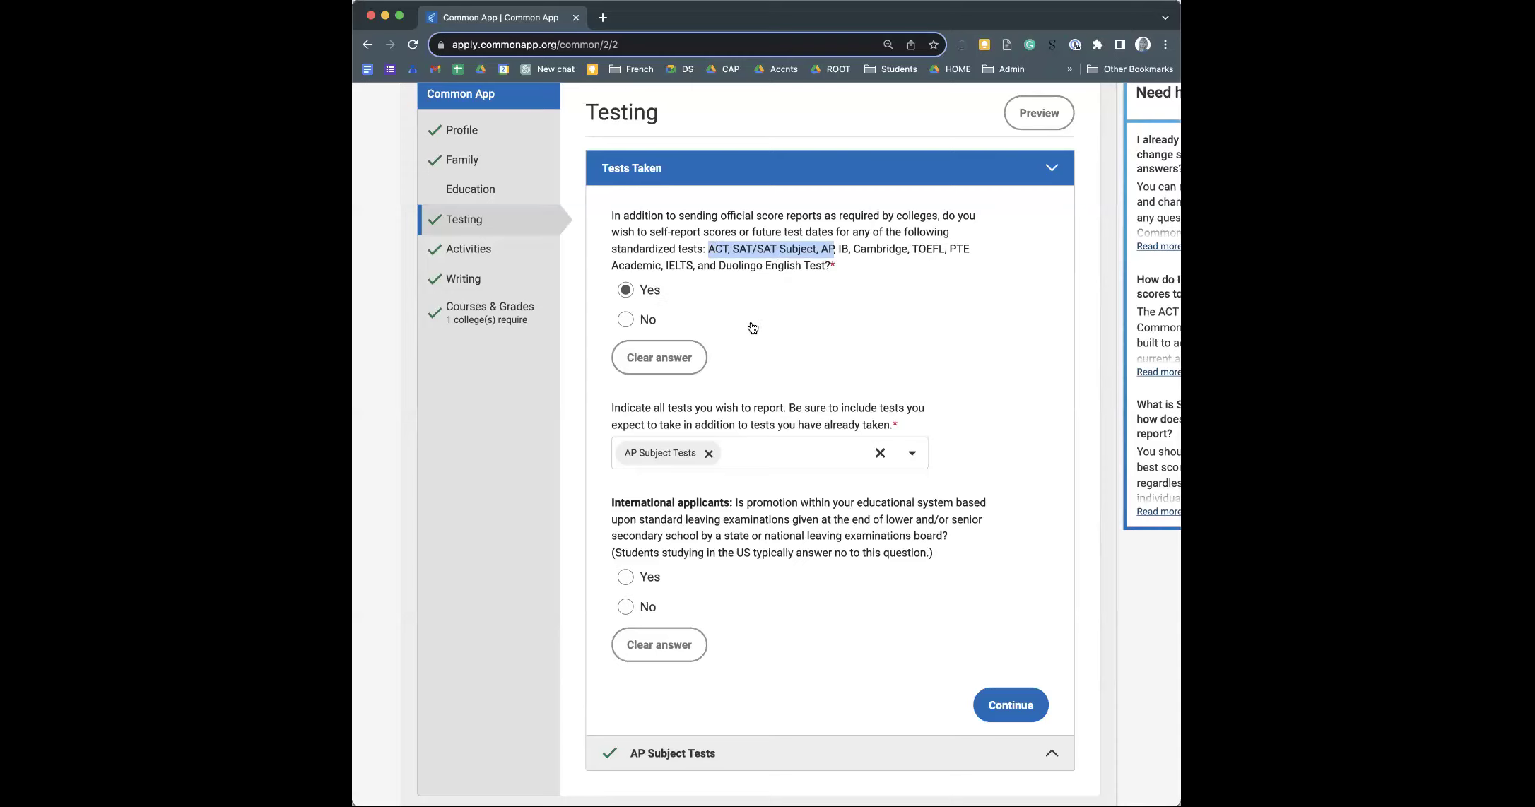
# - Switch the answer on self-reporting test scores to No, and set it back to Yes
pyautogui.click(626, 321)
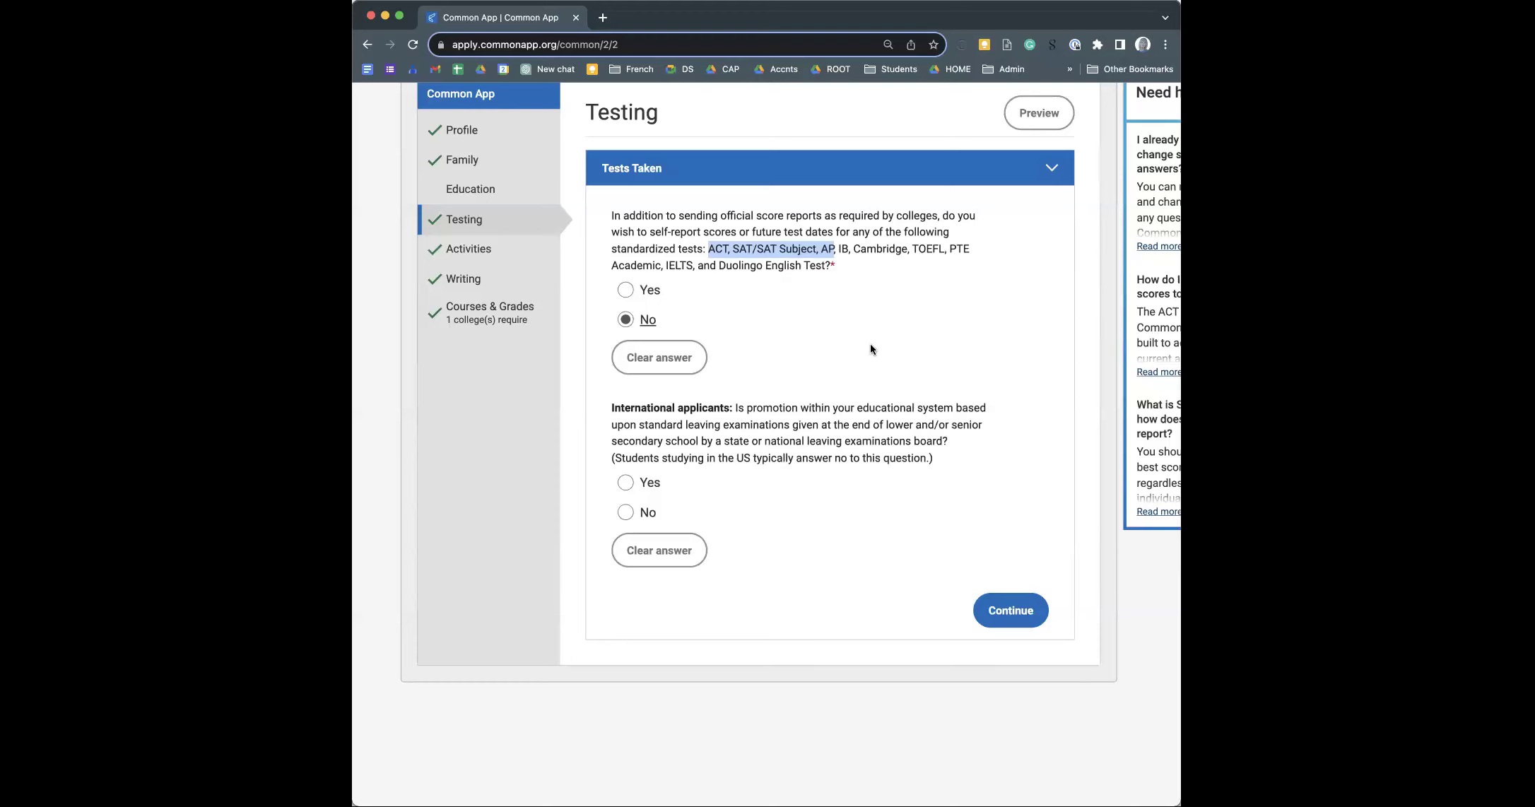
pyautogui.click(636, 288)
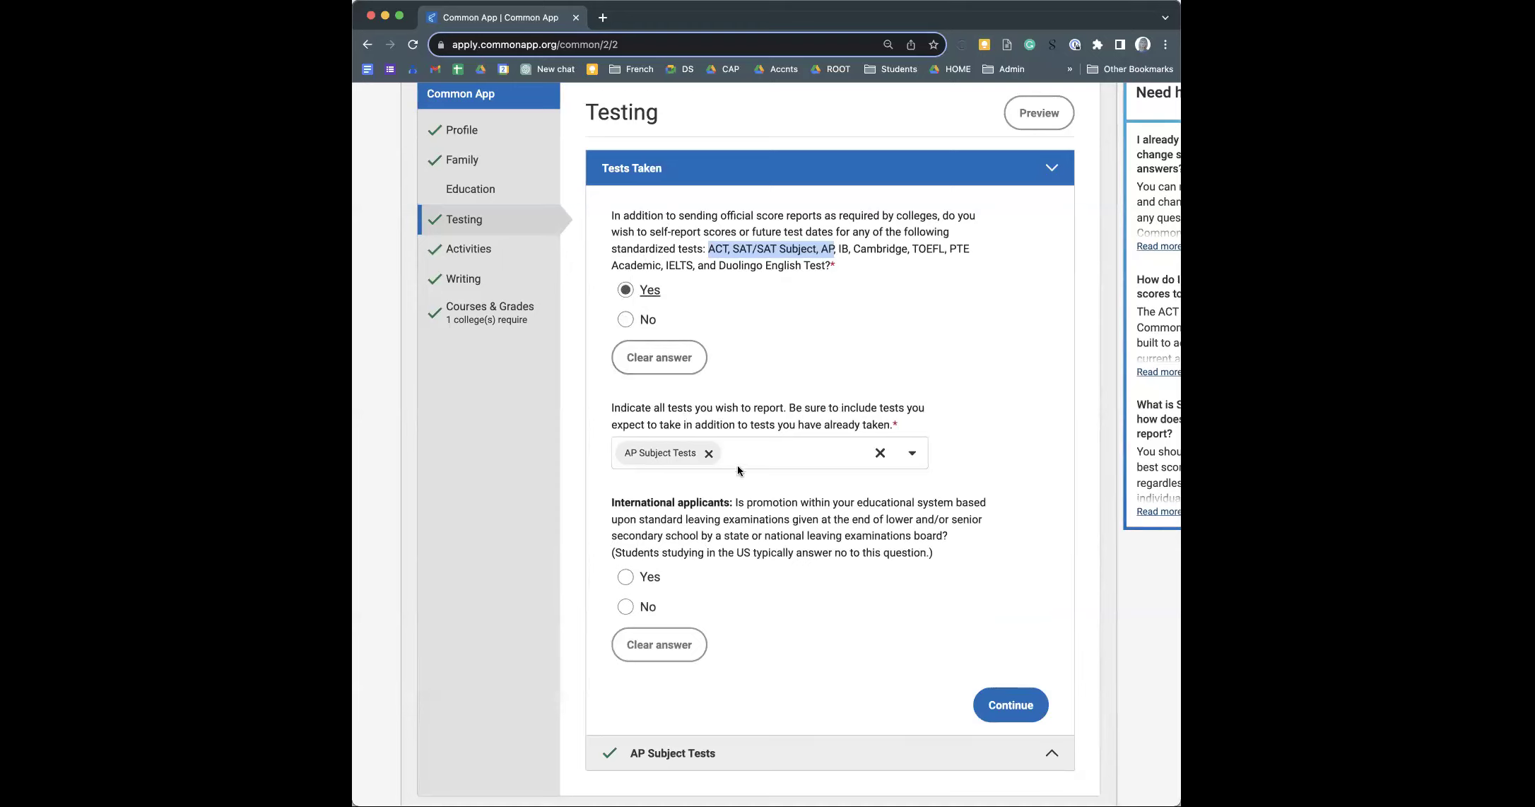
# - Add ACT Tests to the tests to report, and open the ACT Tests section
pyautogui.click(912, 453)
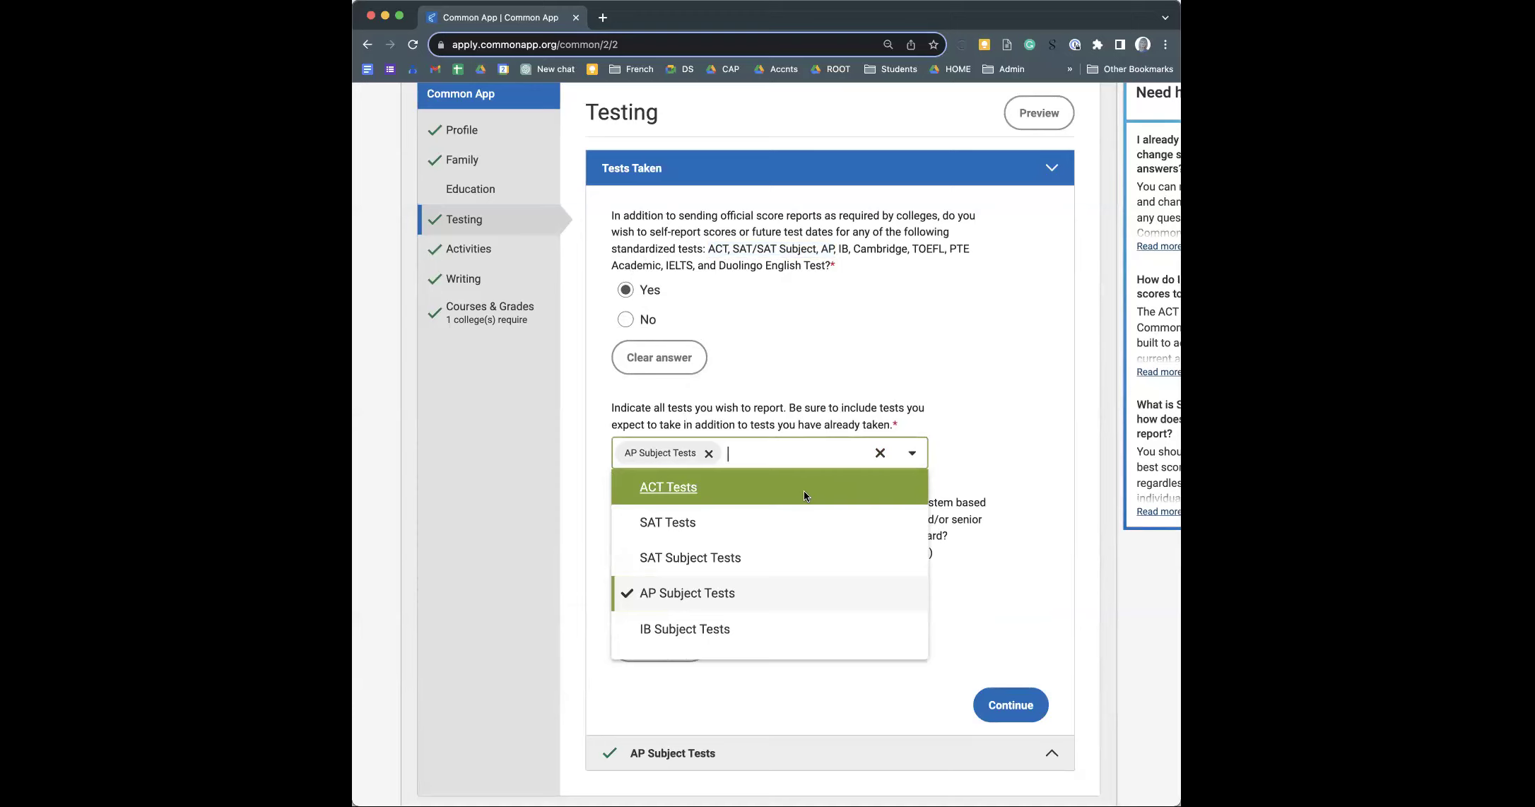
pyautogui.click(805, 496)
pyautogui.click(920, 333)
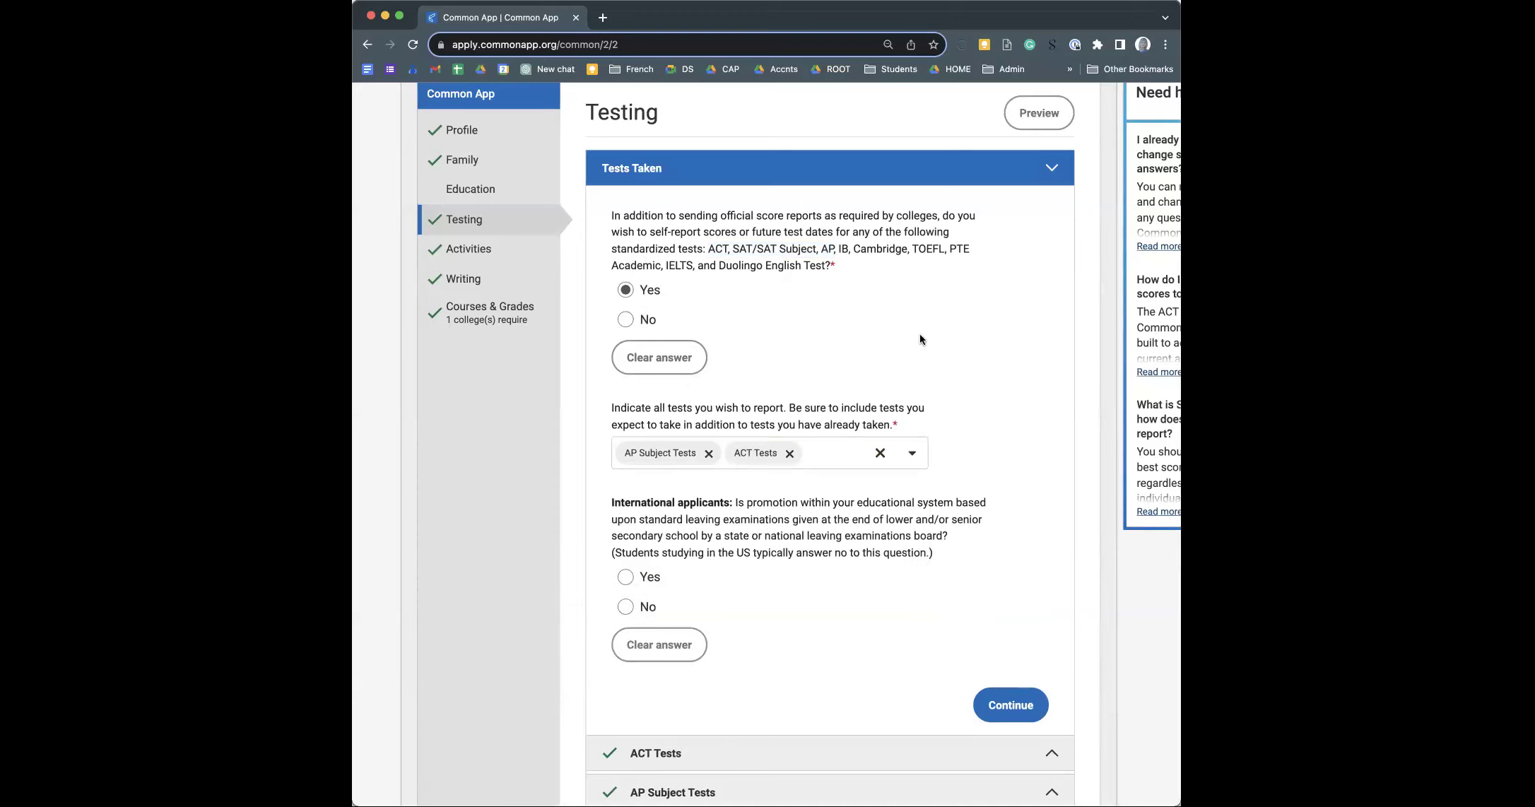
pyautogui.scroll(-2, 920, 333)
pyautogui.scroll(-2, 920, 334)
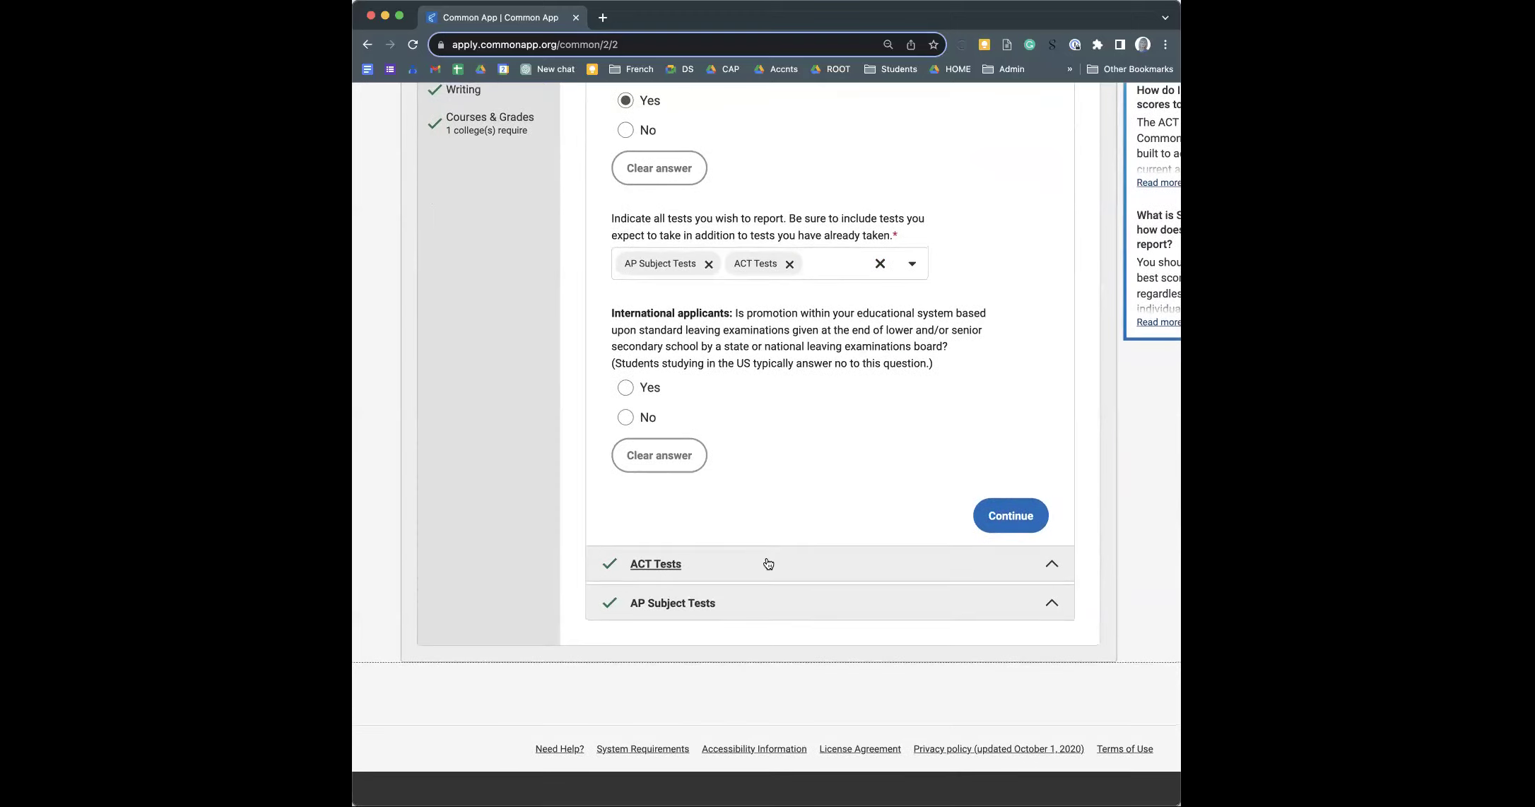
pyautogui.click(767, 562)
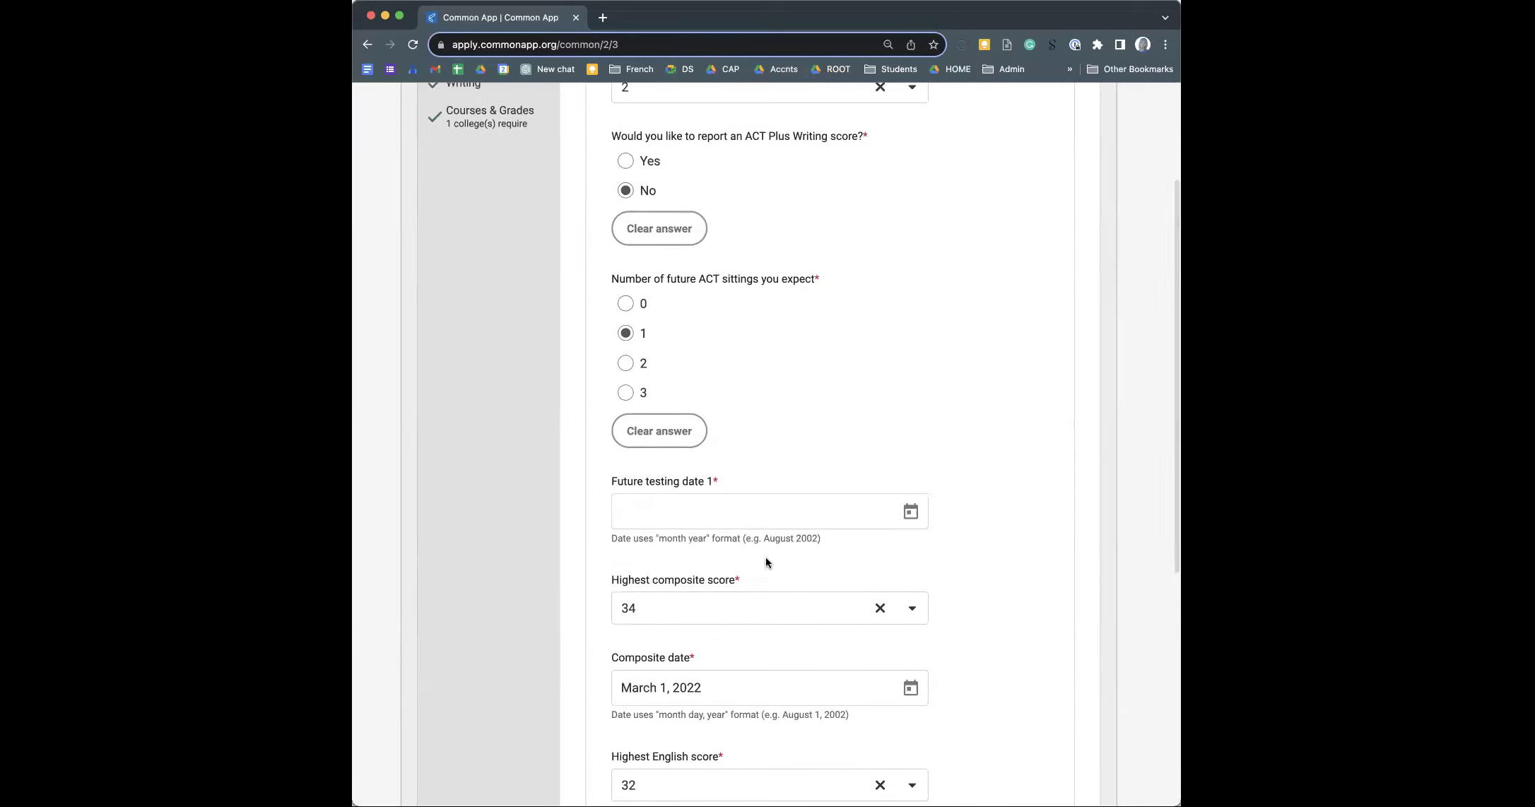
# - Set Future testing date 1 for the ACT to November 2023
pyautogui.scroll(2, 766, 556)
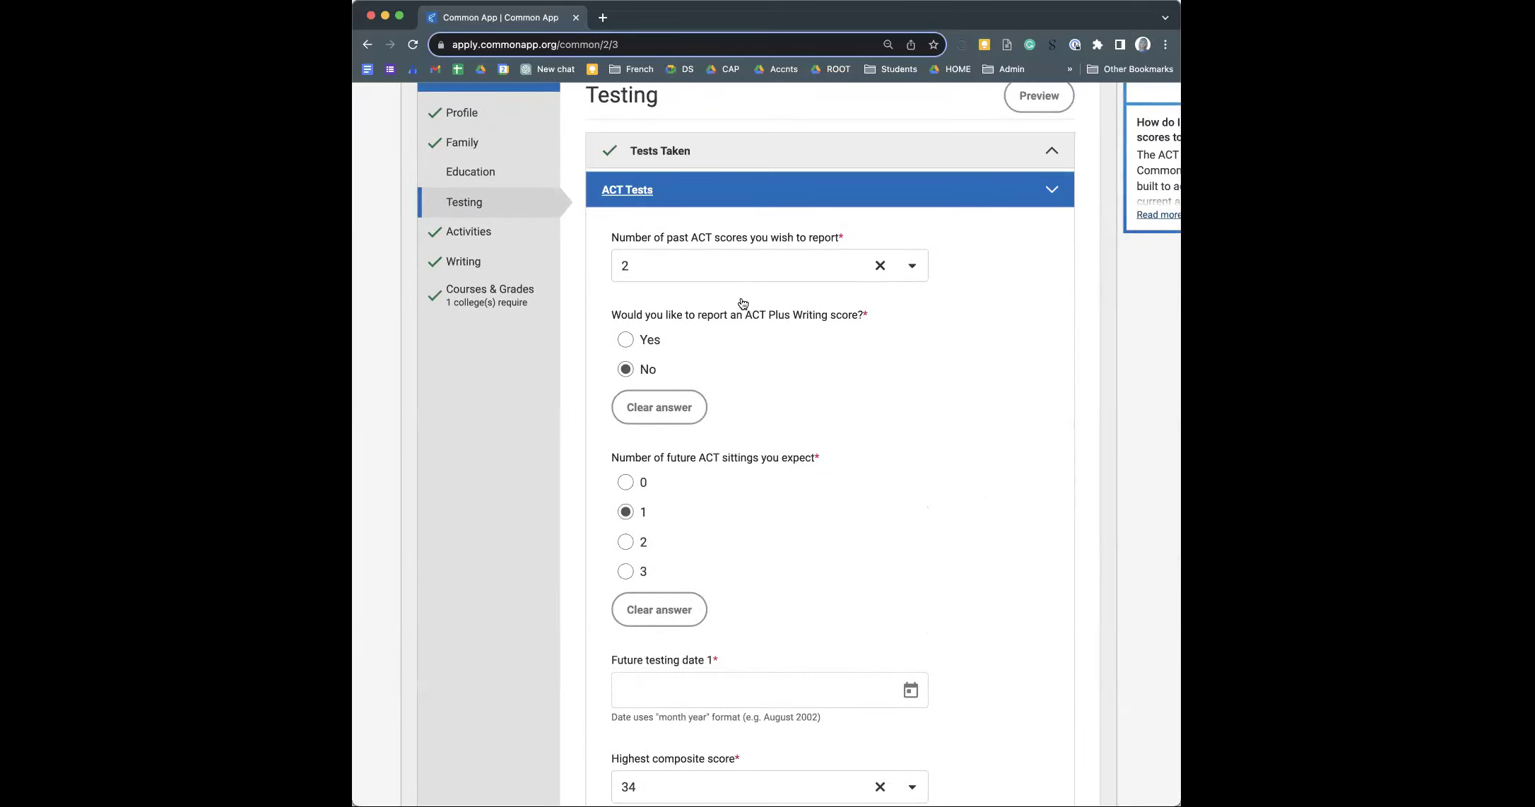
pyautogui.scroll(-1, 766, 413)
pyautogui.scroll(-4, 766, 413)
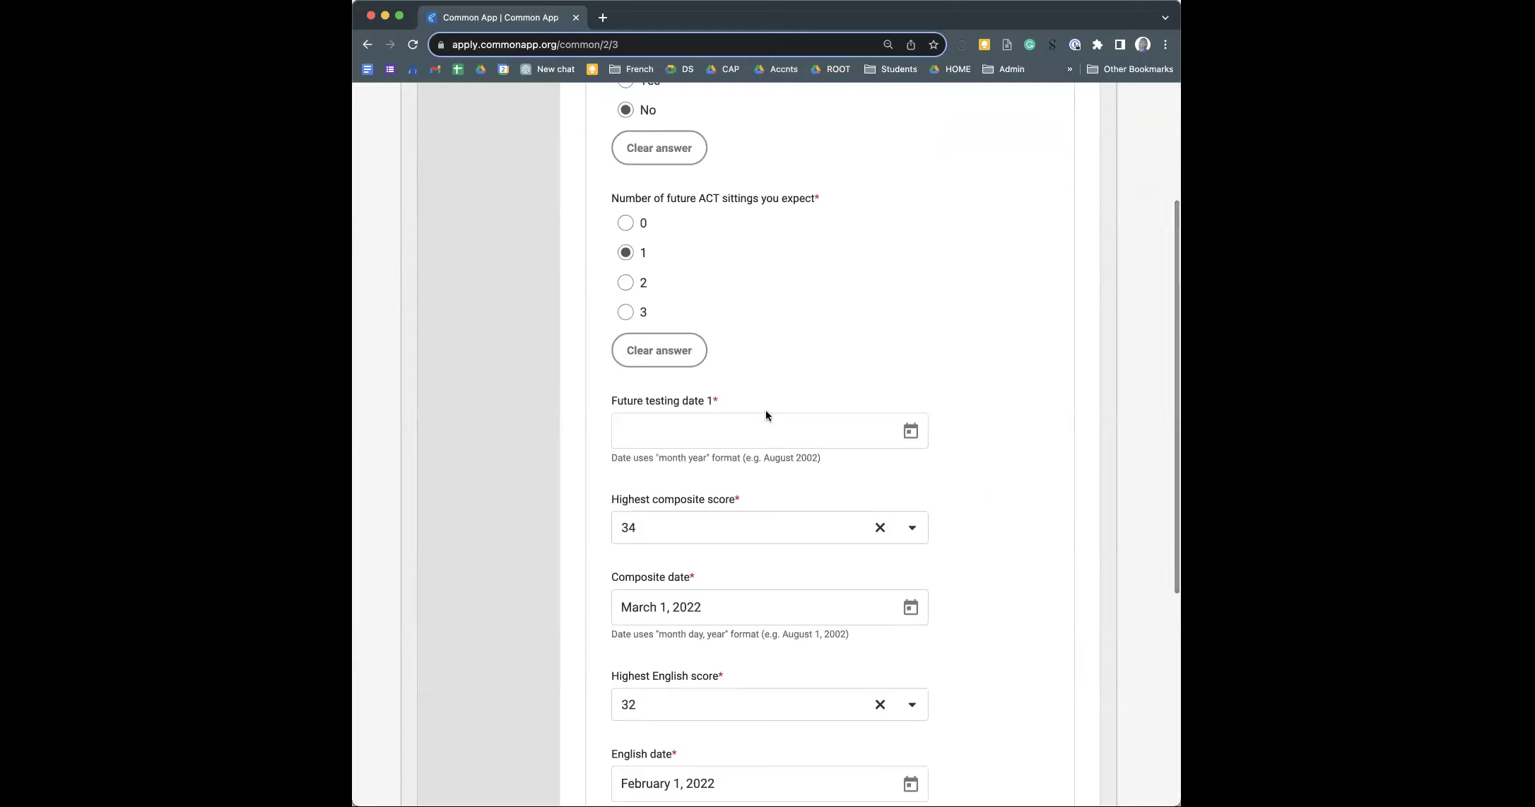
pyautogui.click(749, 414)
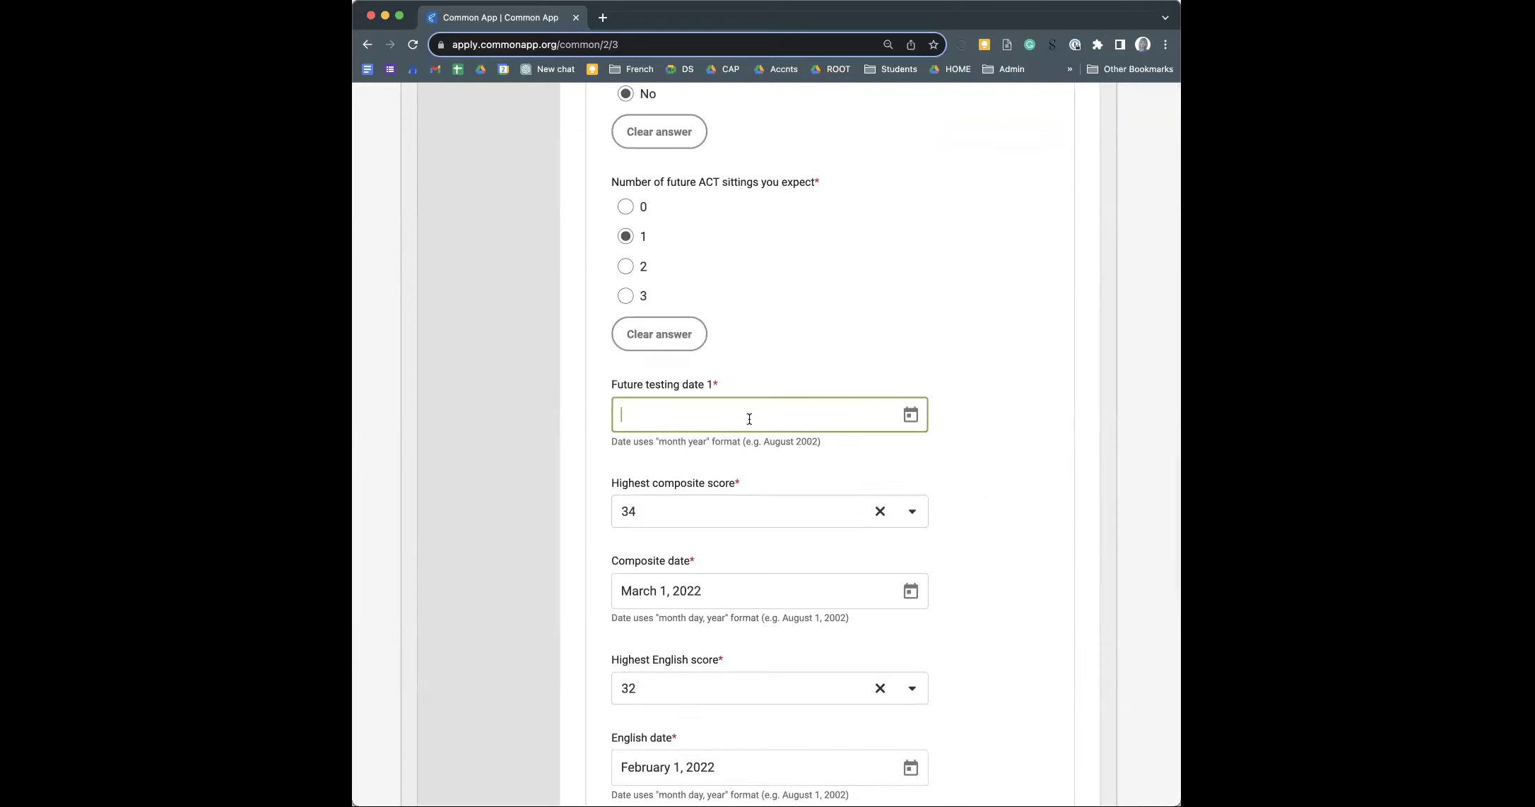
pyautogui.click(910, 414)
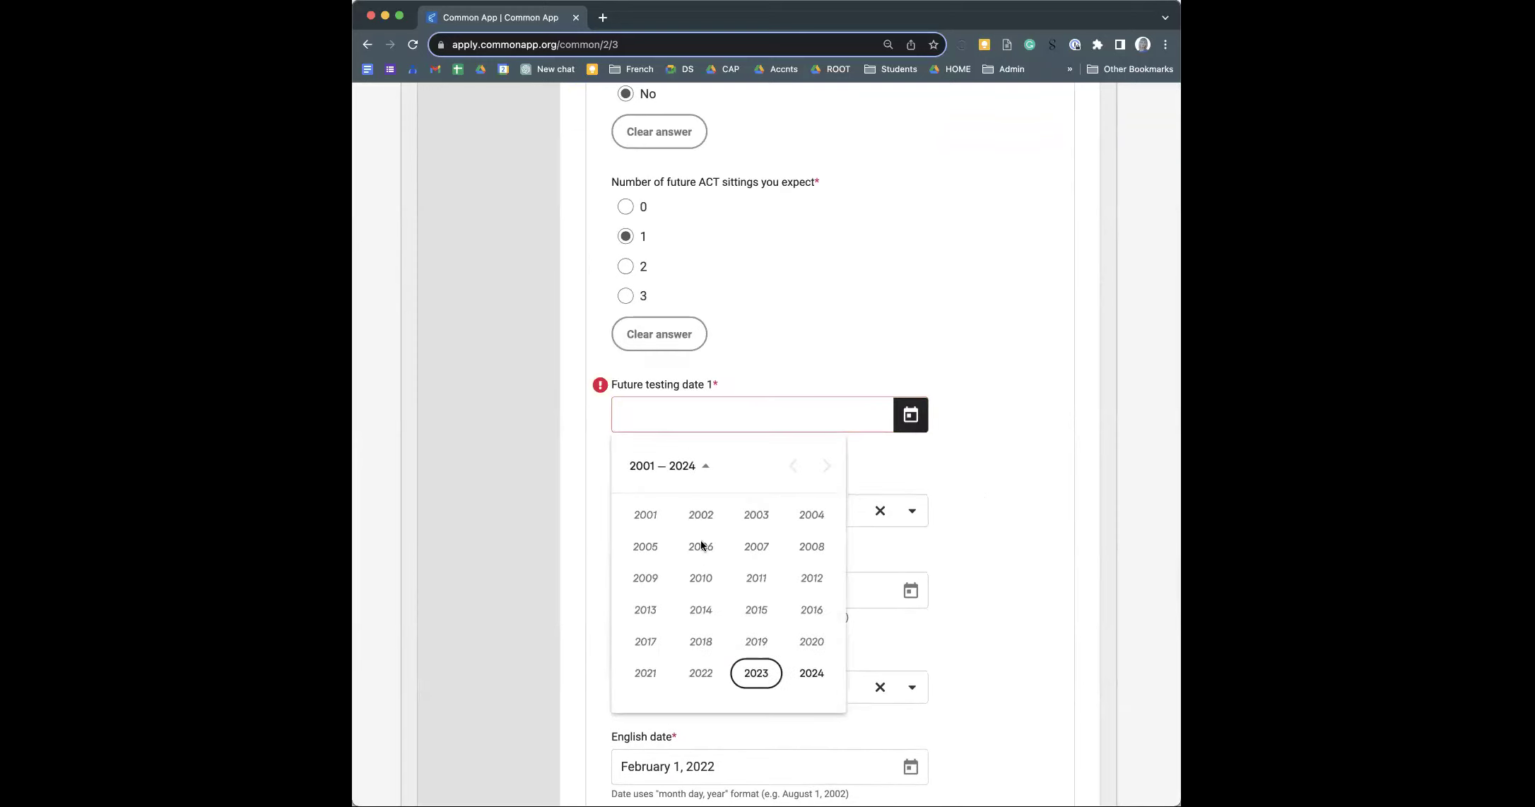
pyautogui.click(812, 673)
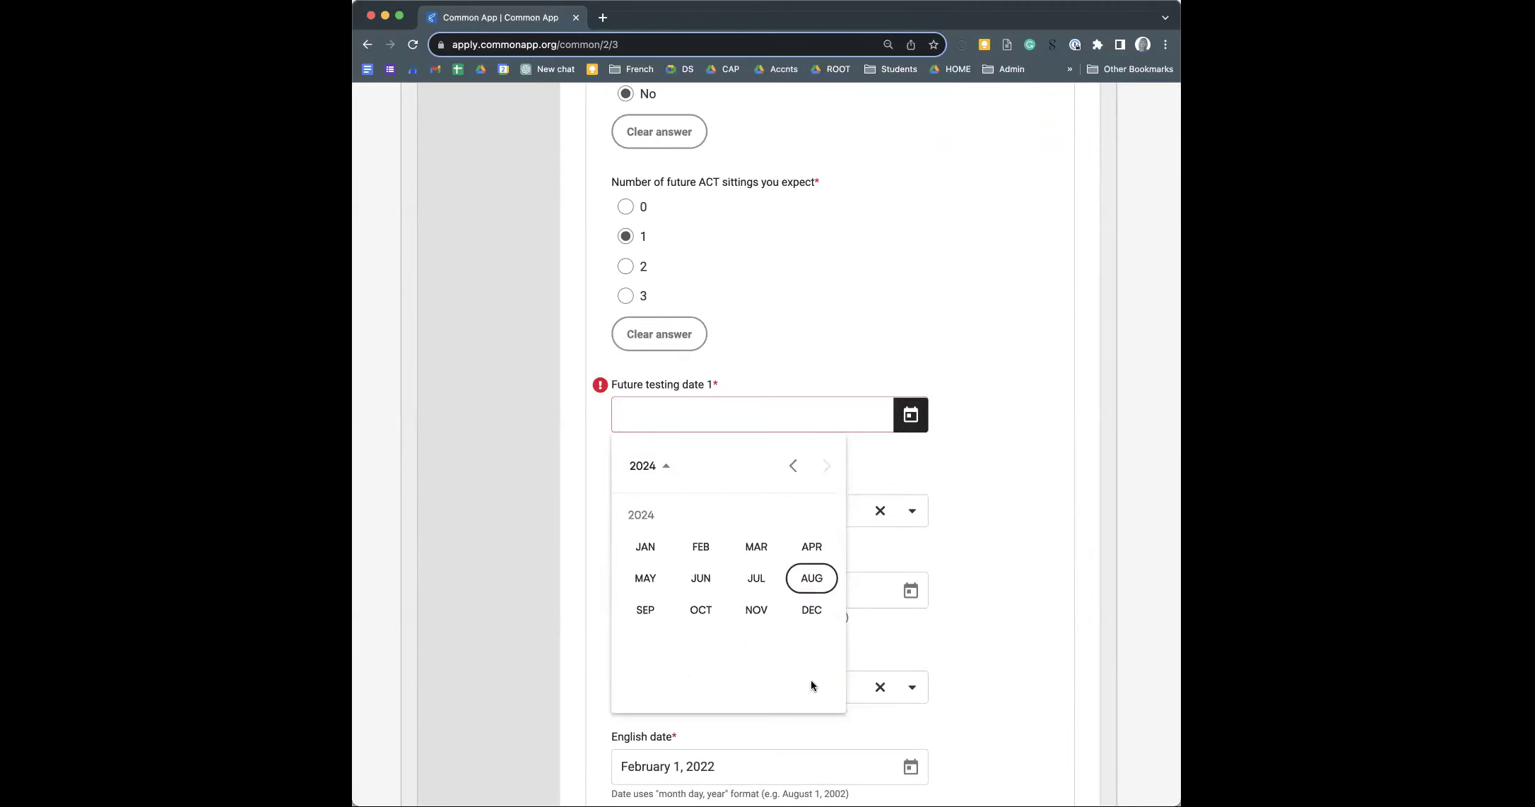
pyautogui.click(792, 466)
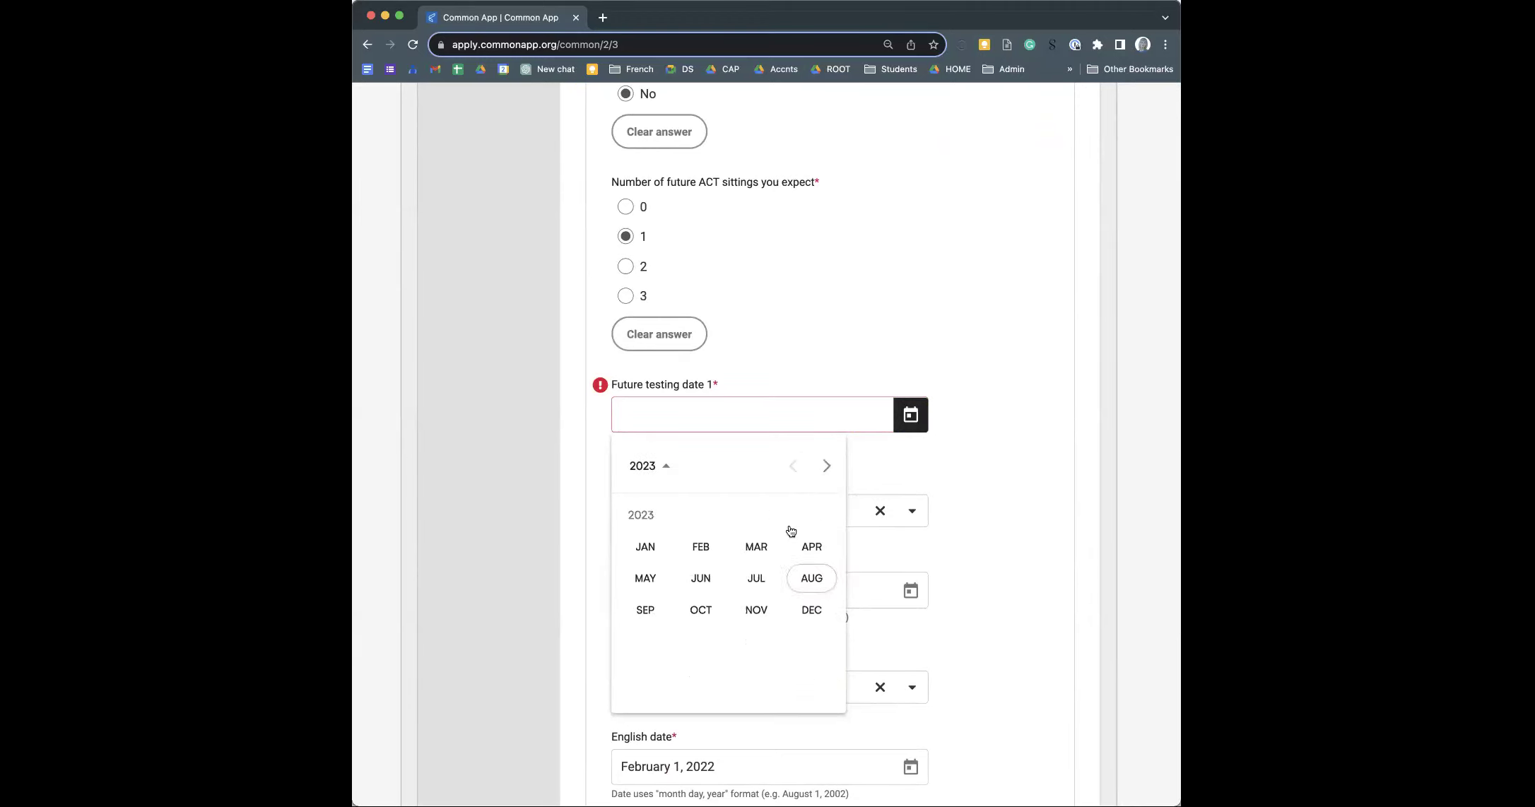
pyautogui.click(756, 612)
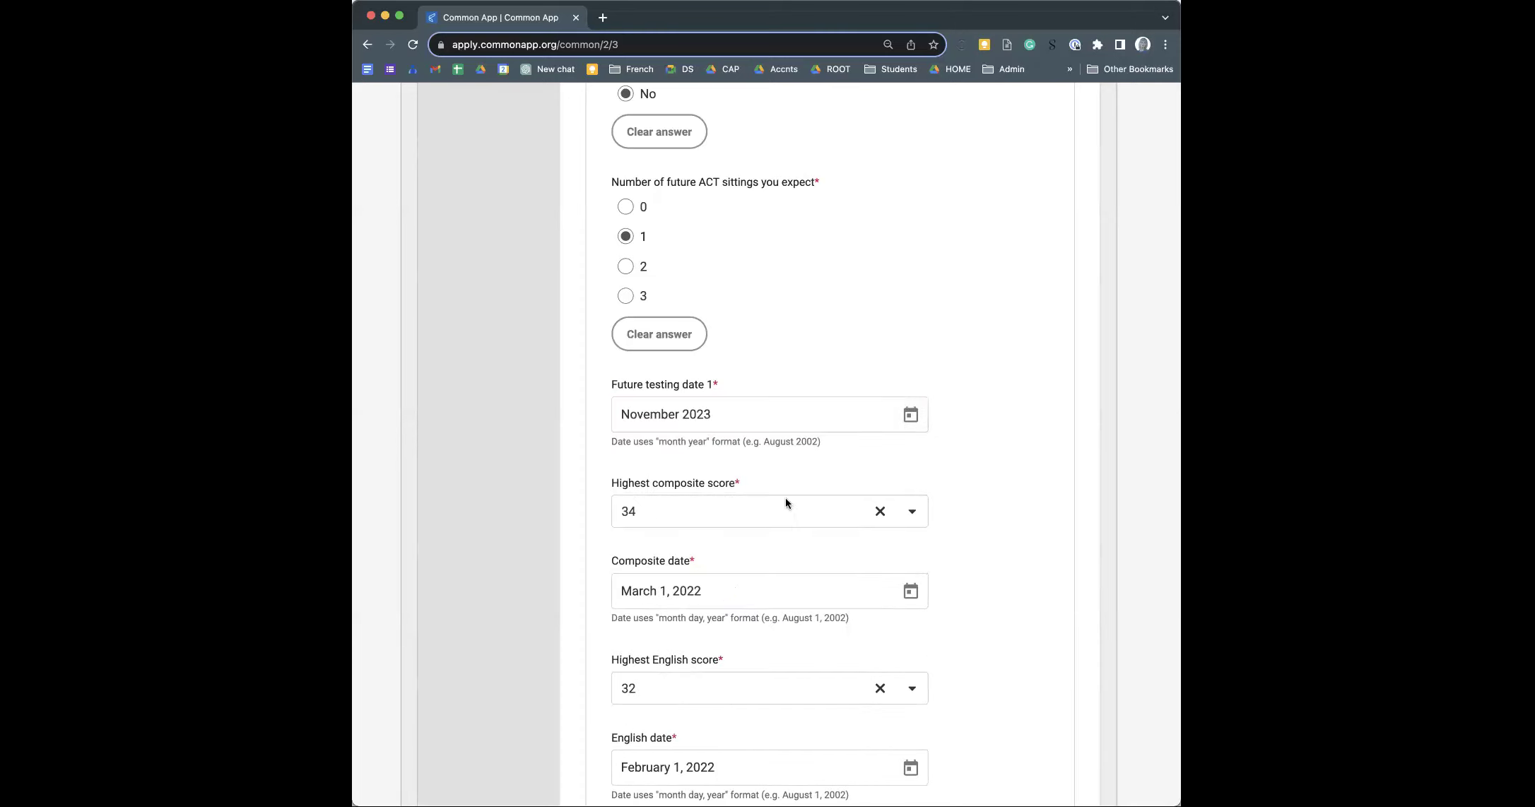
# - Review the highest ACT composite, English, math, reading and science score fields and their test dates
pyautogui.scroll(-2, 785, 497)
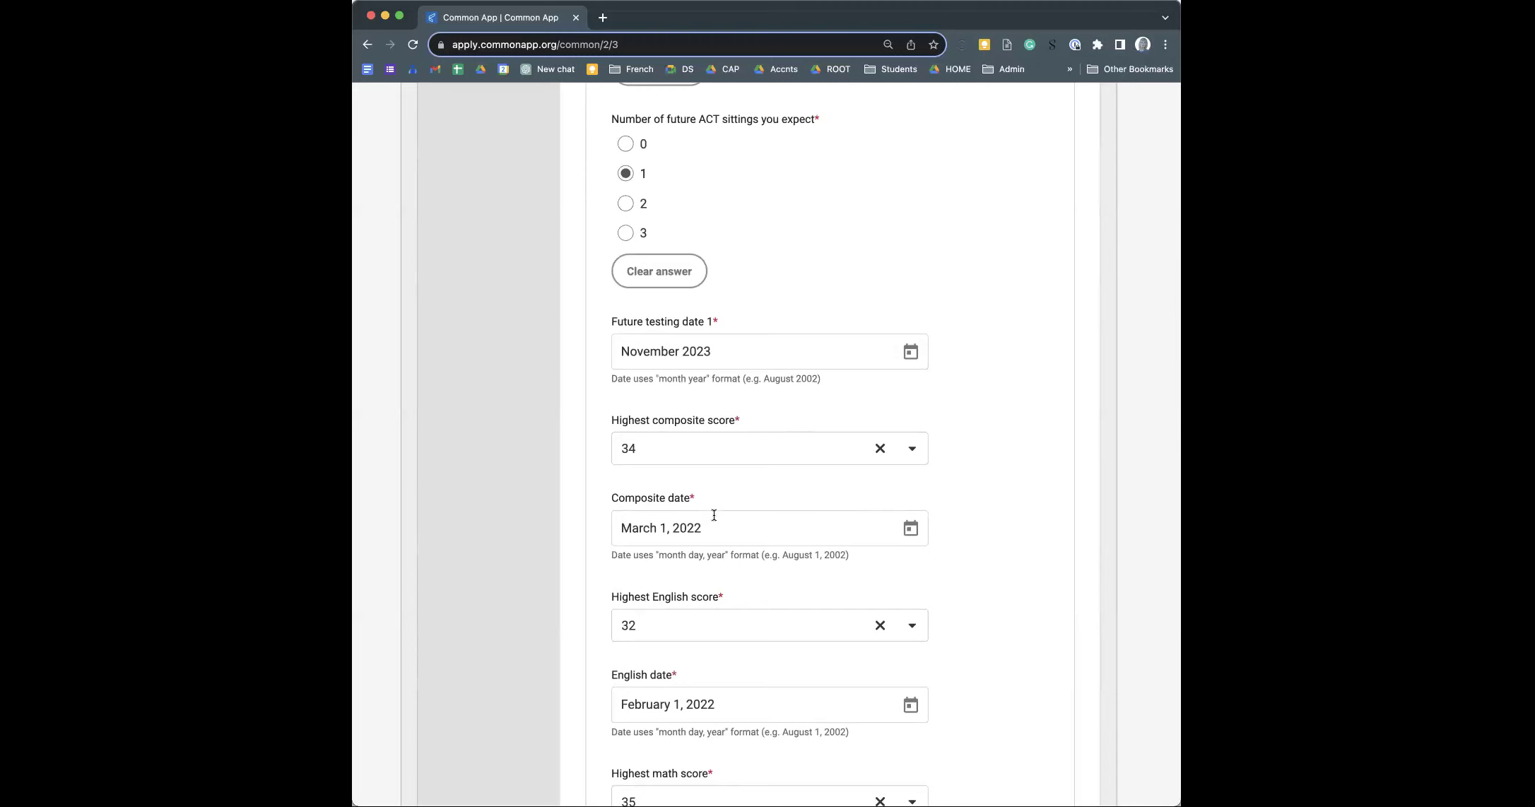
pyautogui.scroll(-4, 712, 530)
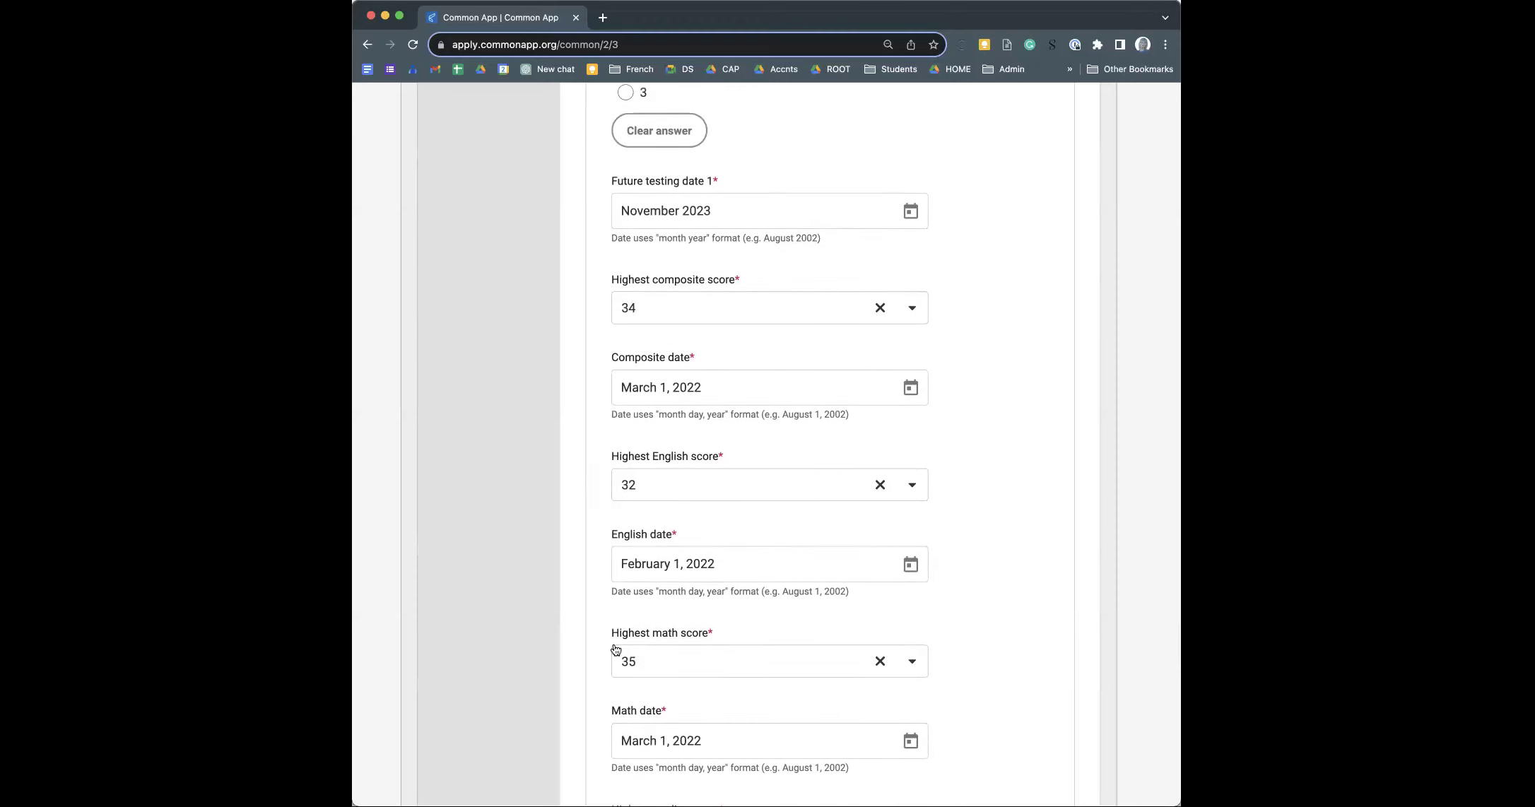
pyautogui.scroll(-3, 660, 718)
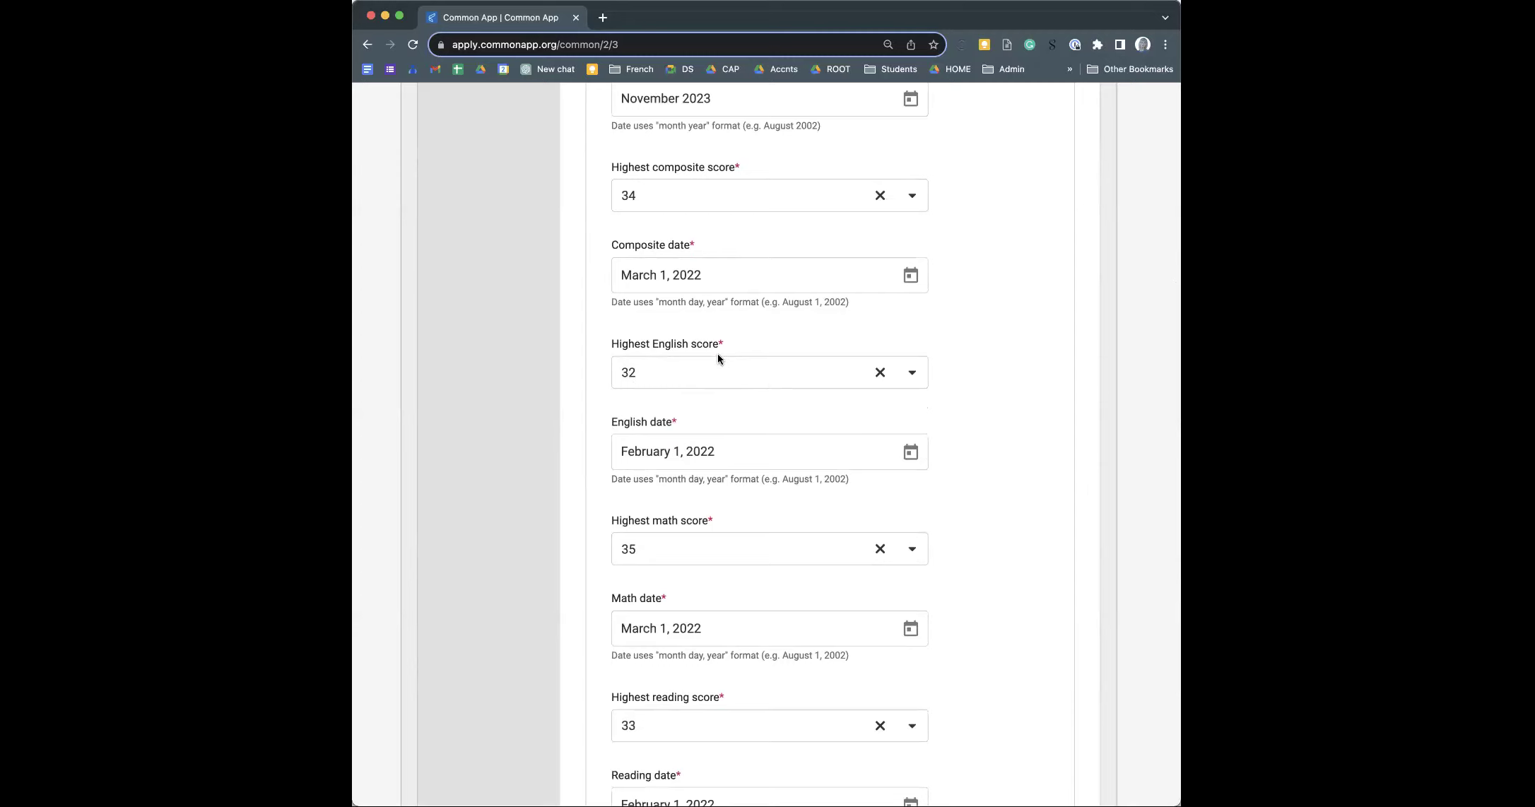
pyautogui.scroll(1, 721, 357)
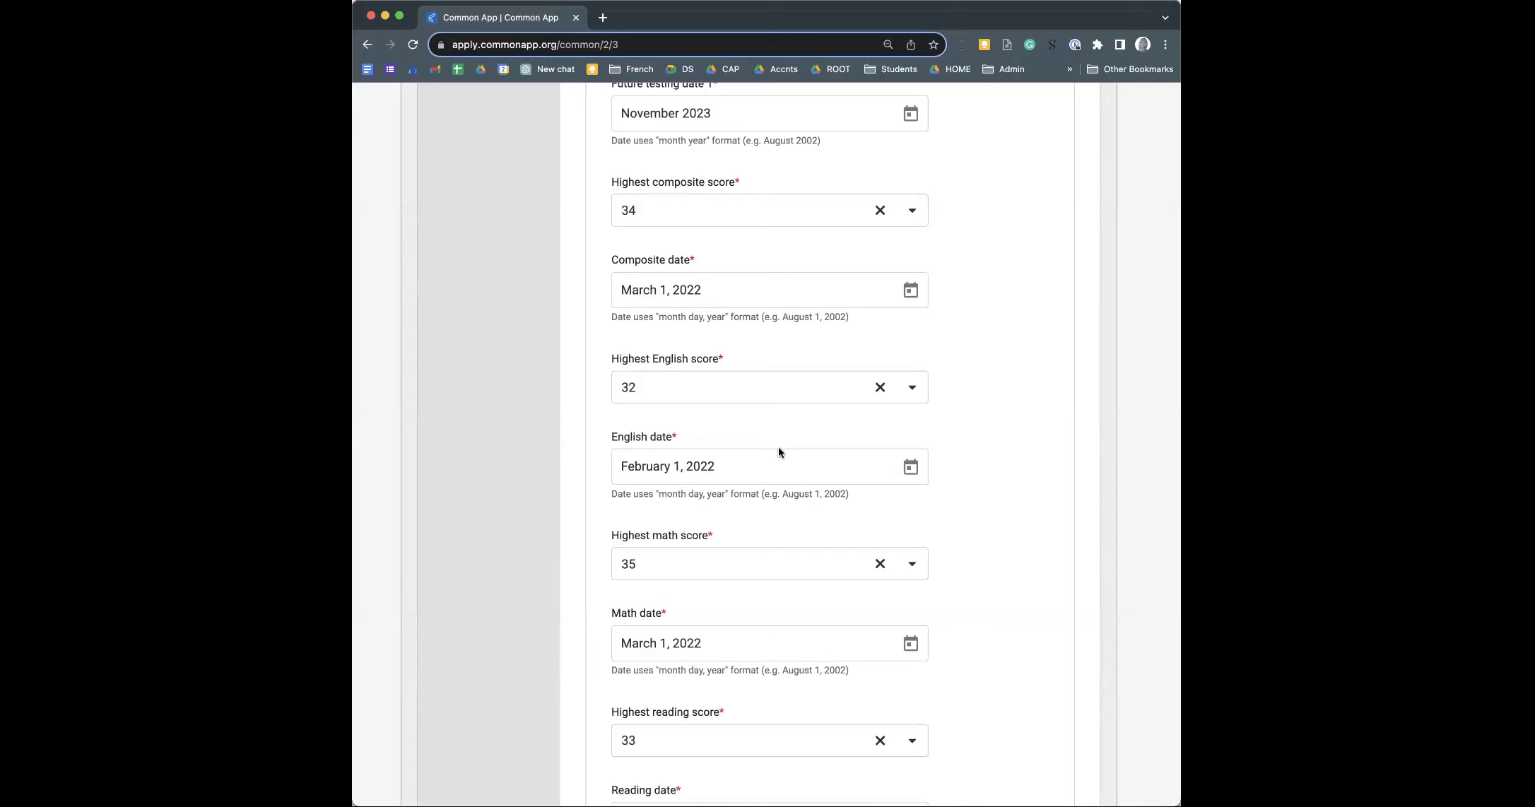
pyautogui.scroll(-1, 709, 397)
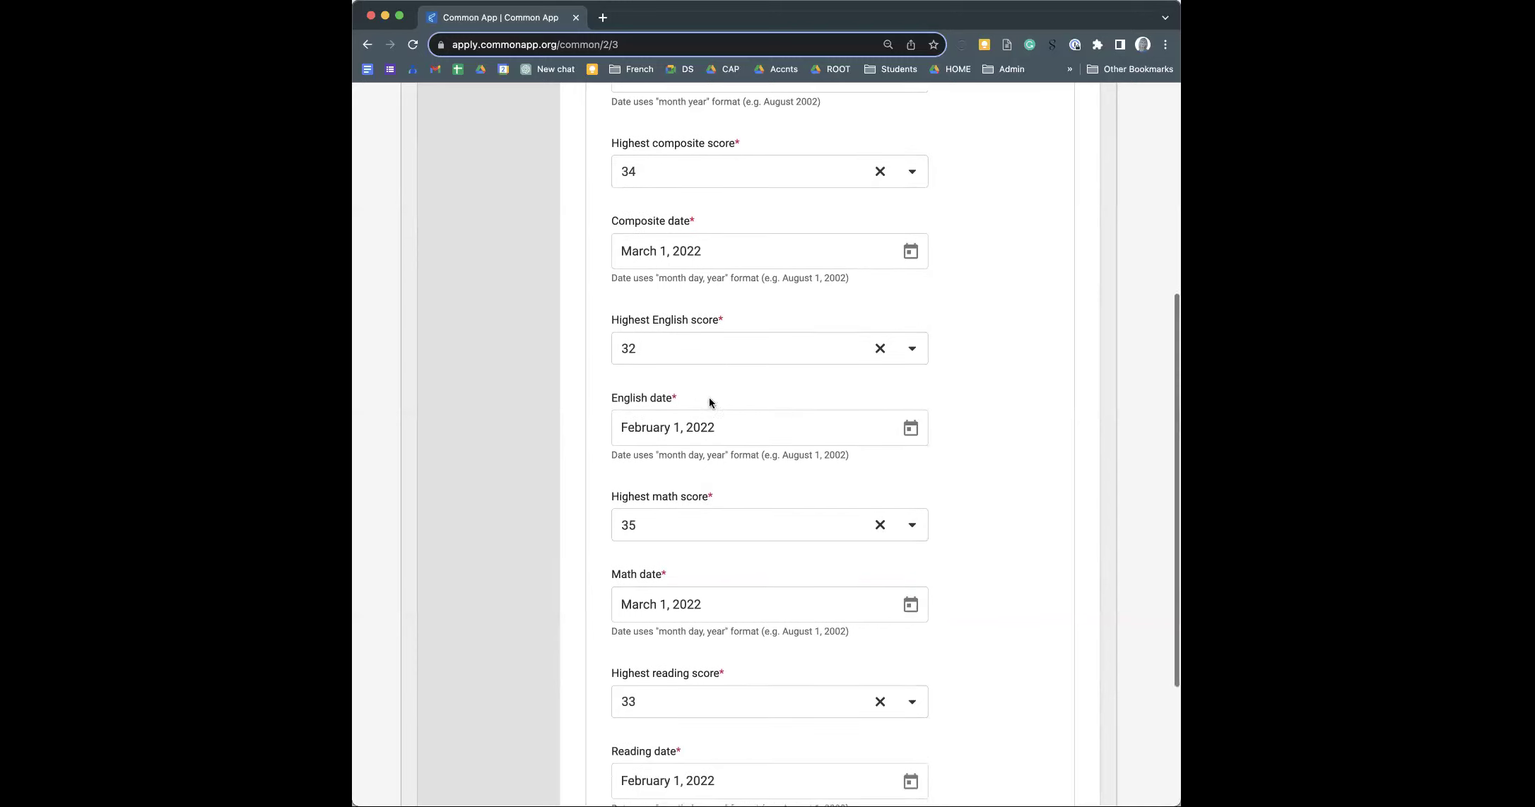
pyautogui.scroll(-5, 724, 290)
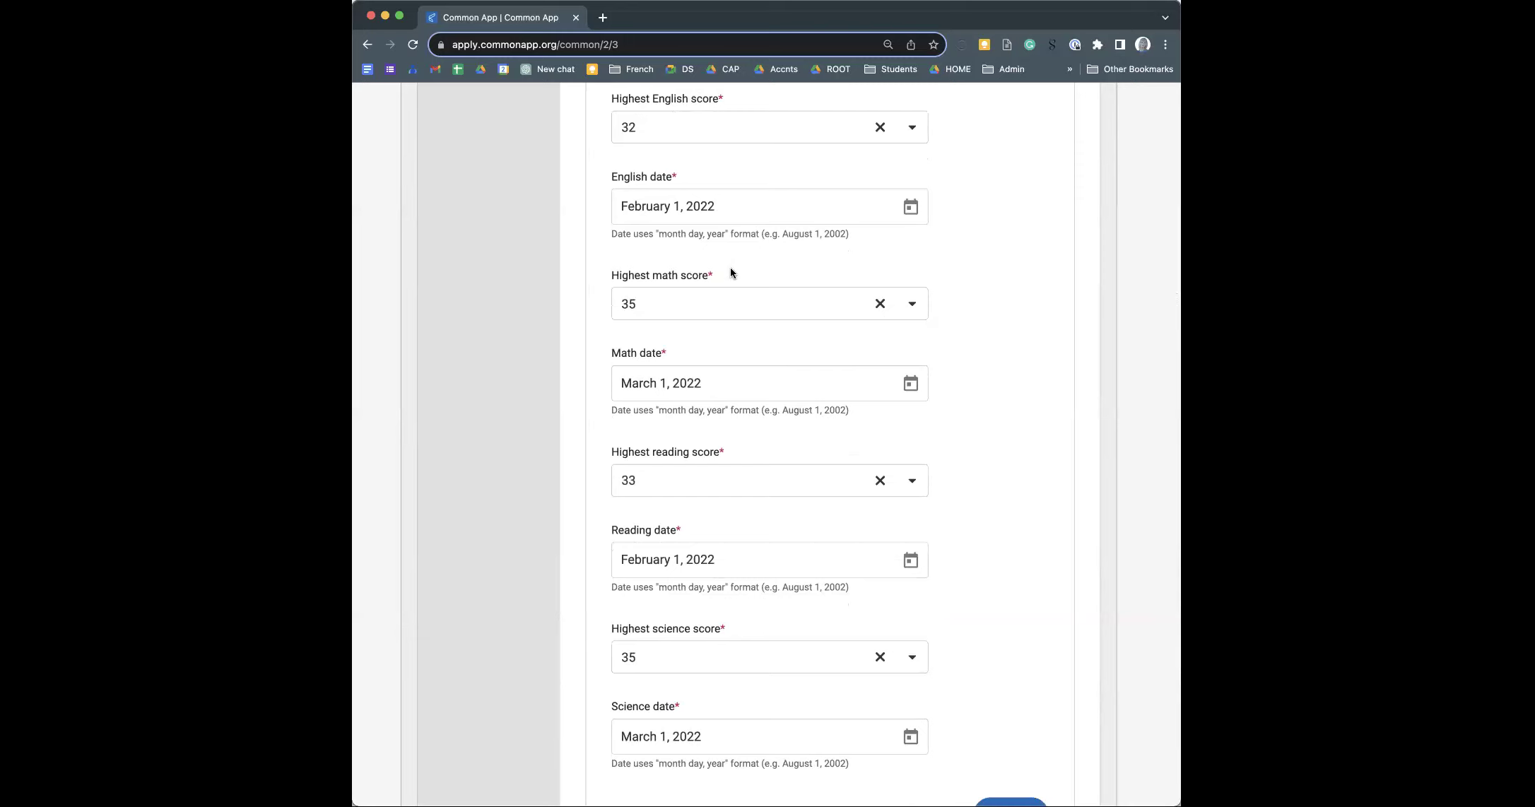
pyautogui.scroll(-1, 731, 272)
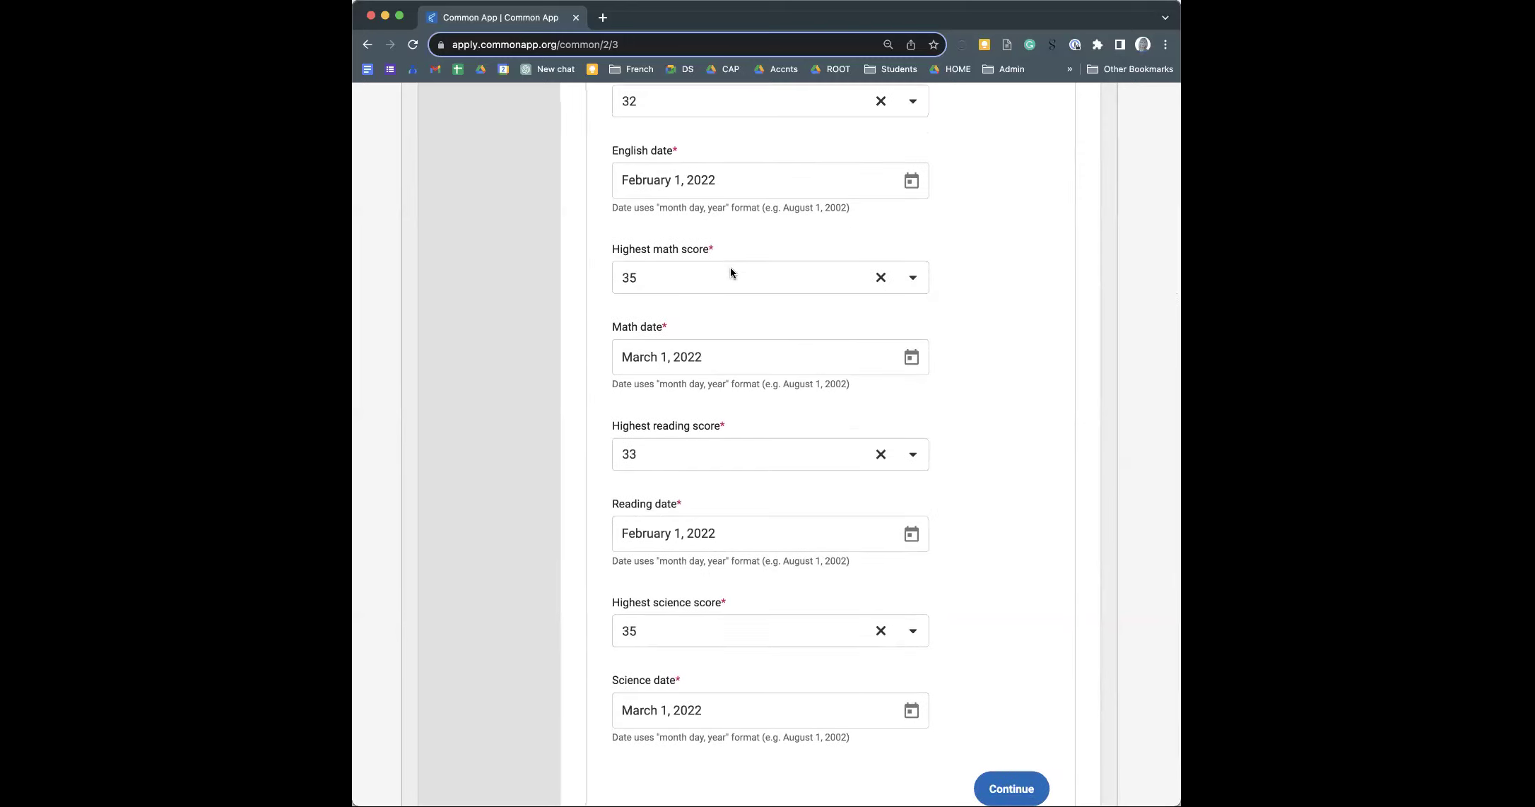
pyautogui.scroll(3, 730, 272)
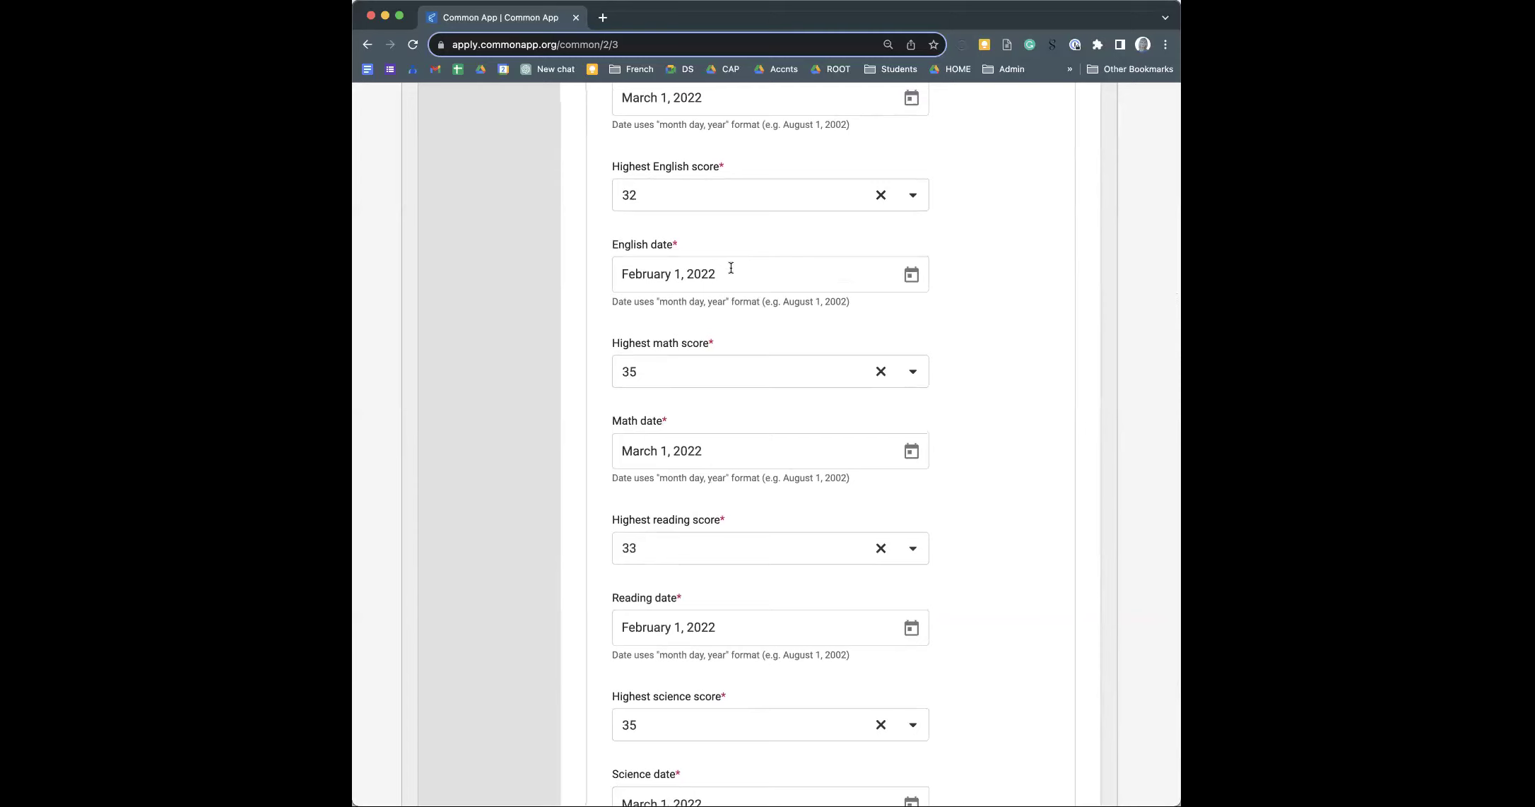
pyautogui.scroll(10, 730, 268)
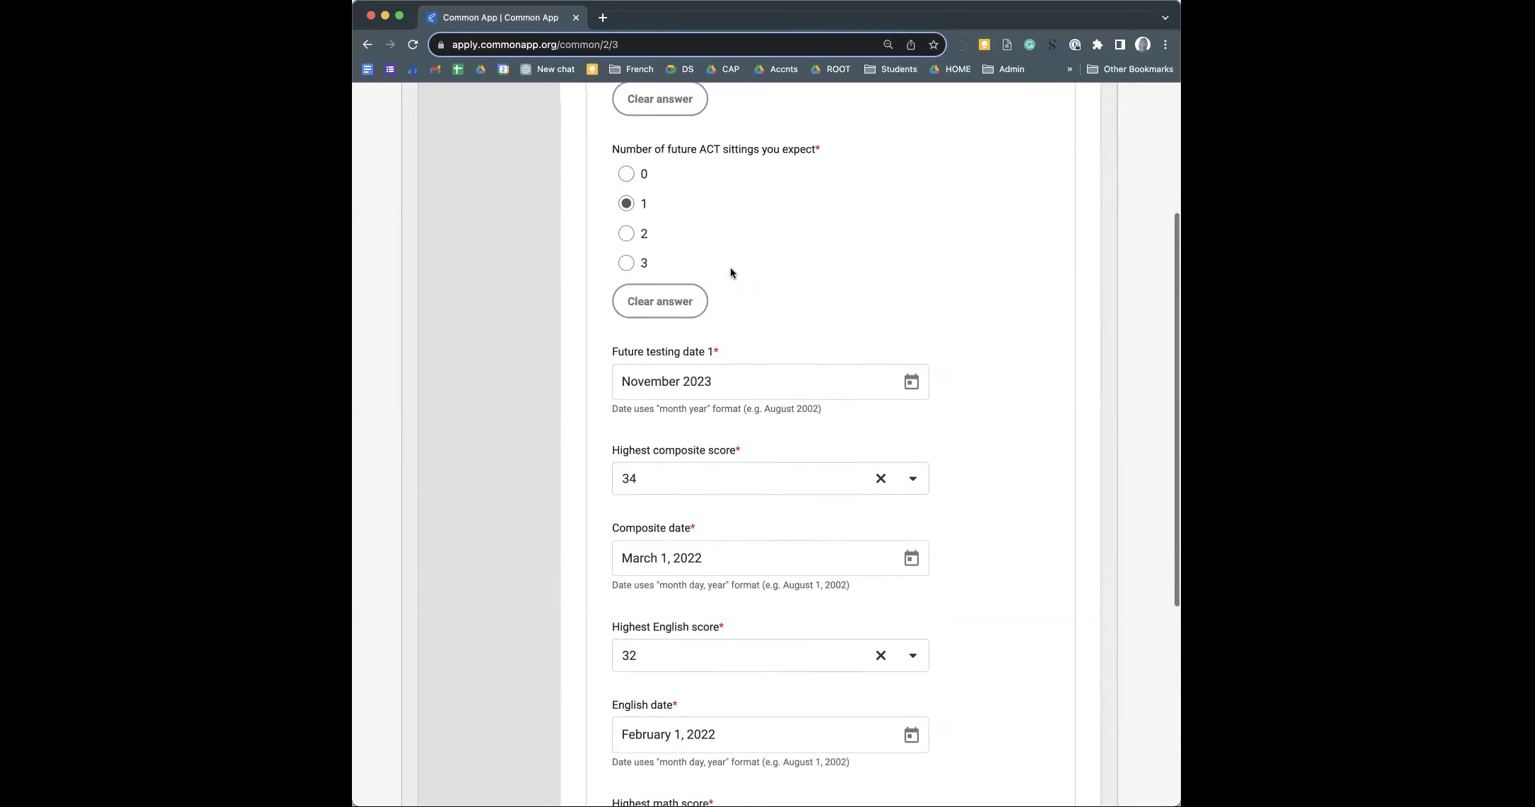
pyautogui.scroll(4, 730, 267)
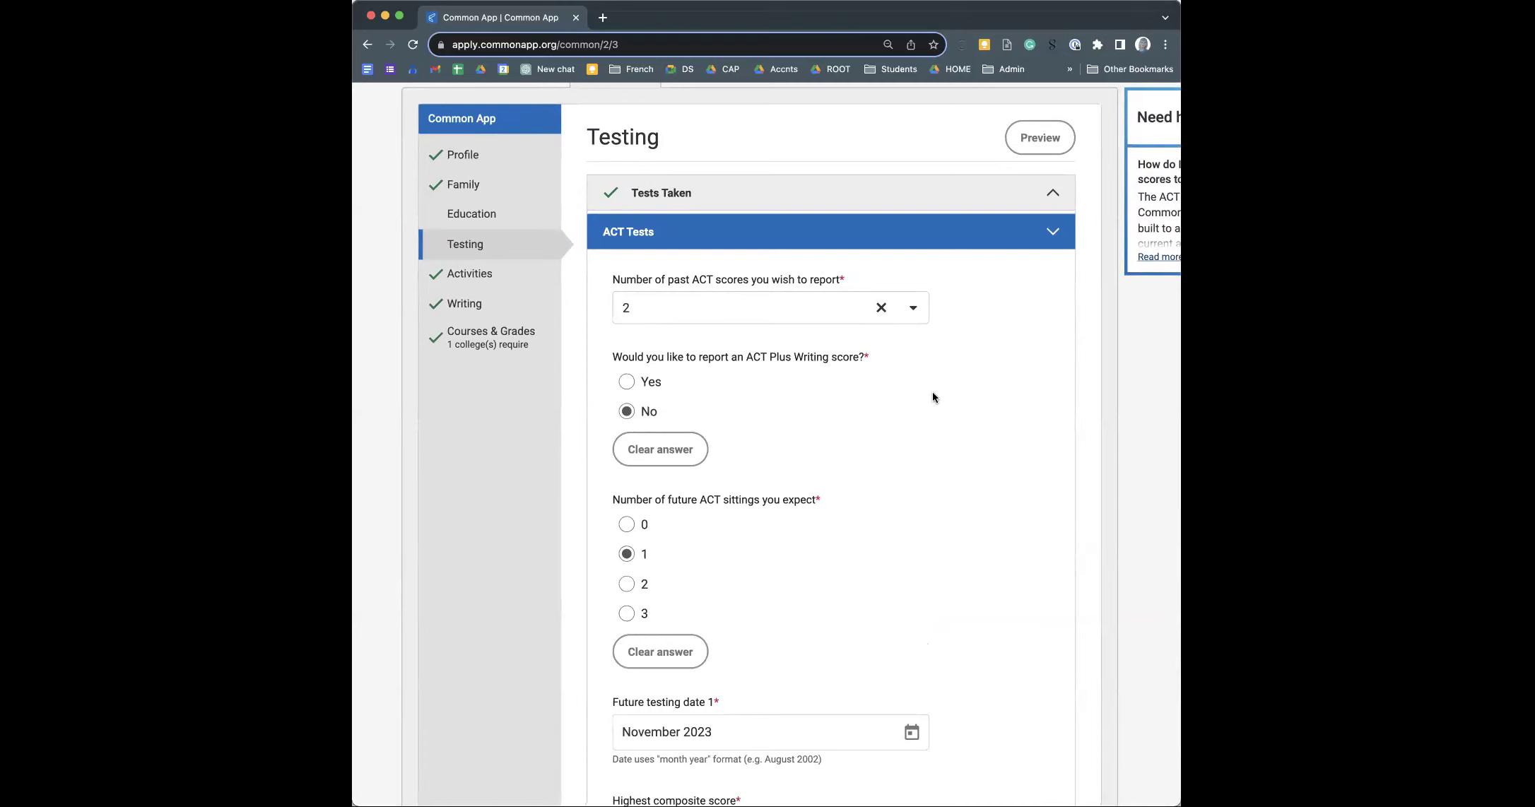
# - Set the number of past ACT scores to report to 1
pyautogui.scroll(-1, 931, 398)
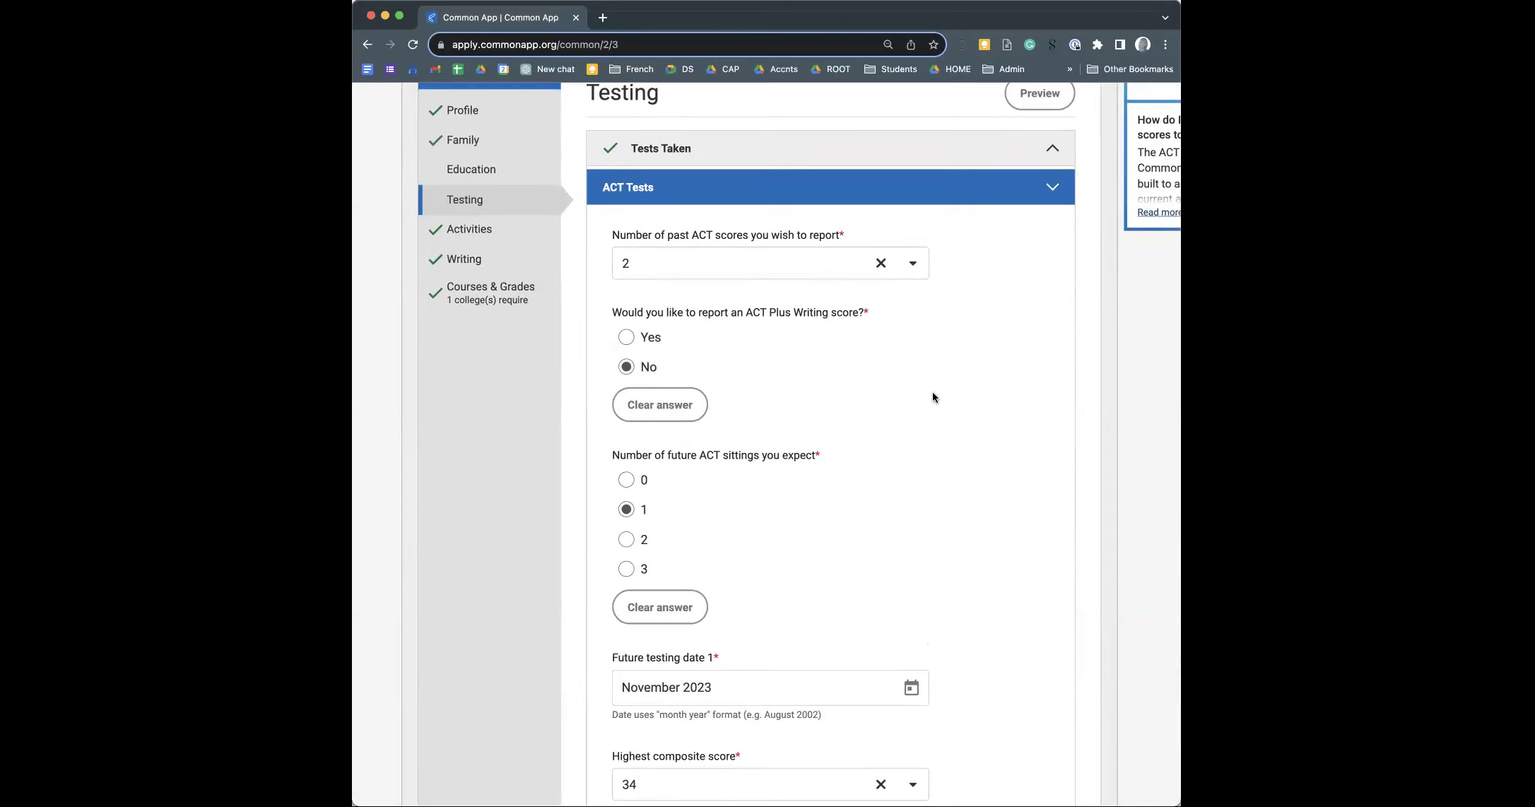
pyautogui.click(913, 264)
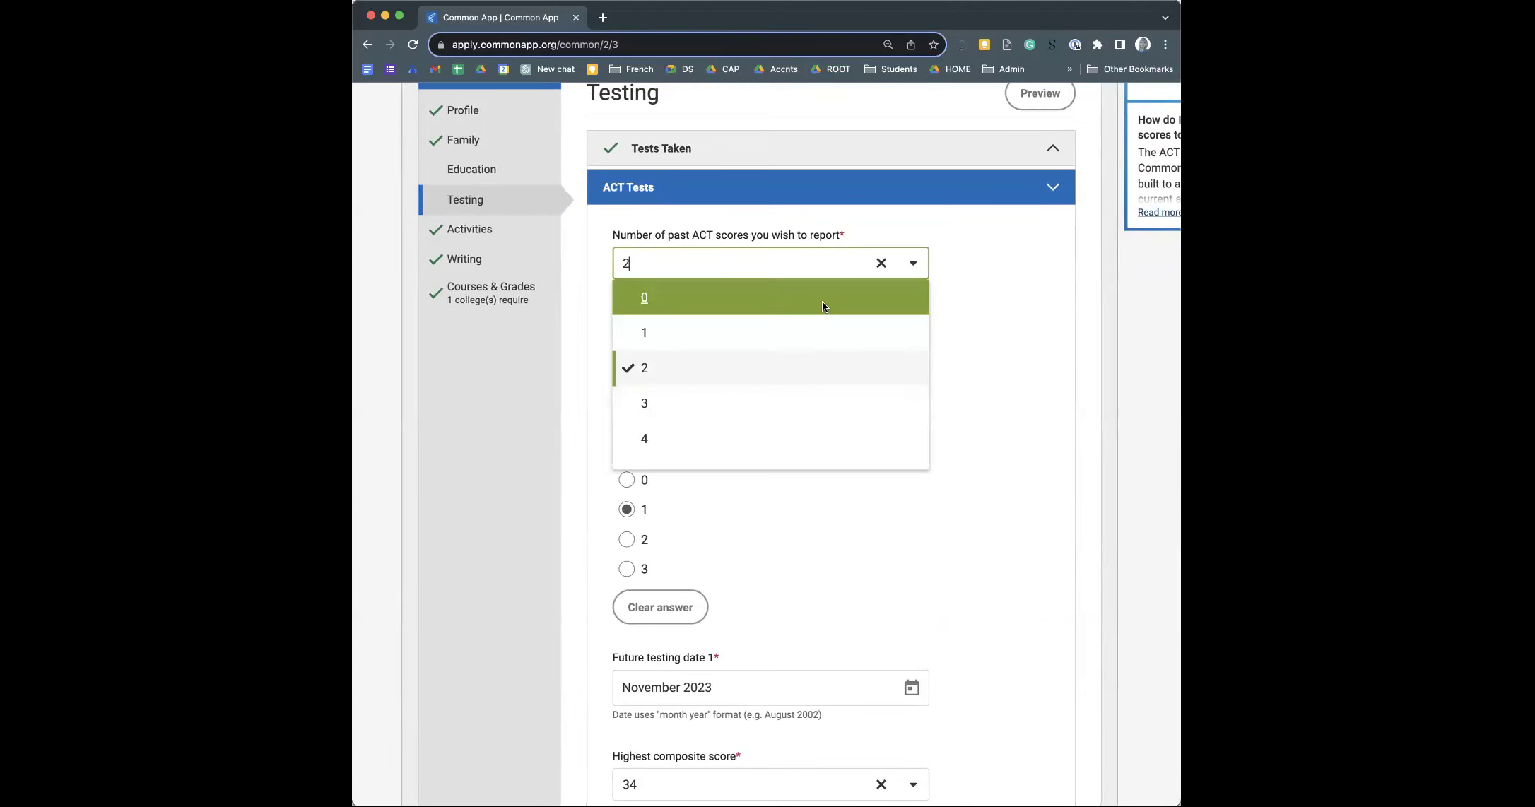
pyautogui.click(816, 341)
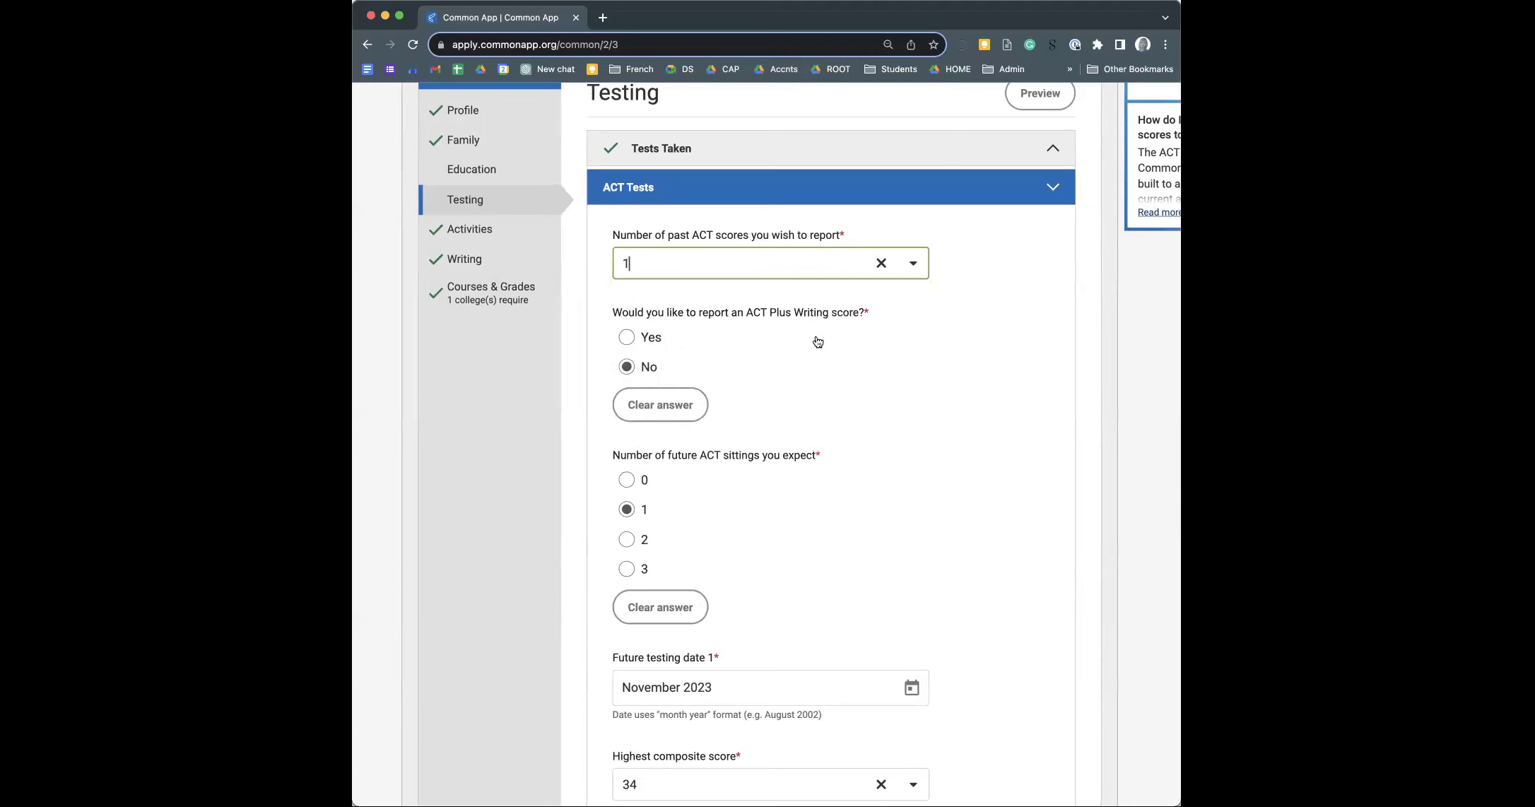
pyautogui.scroll(-1, 755, 393)
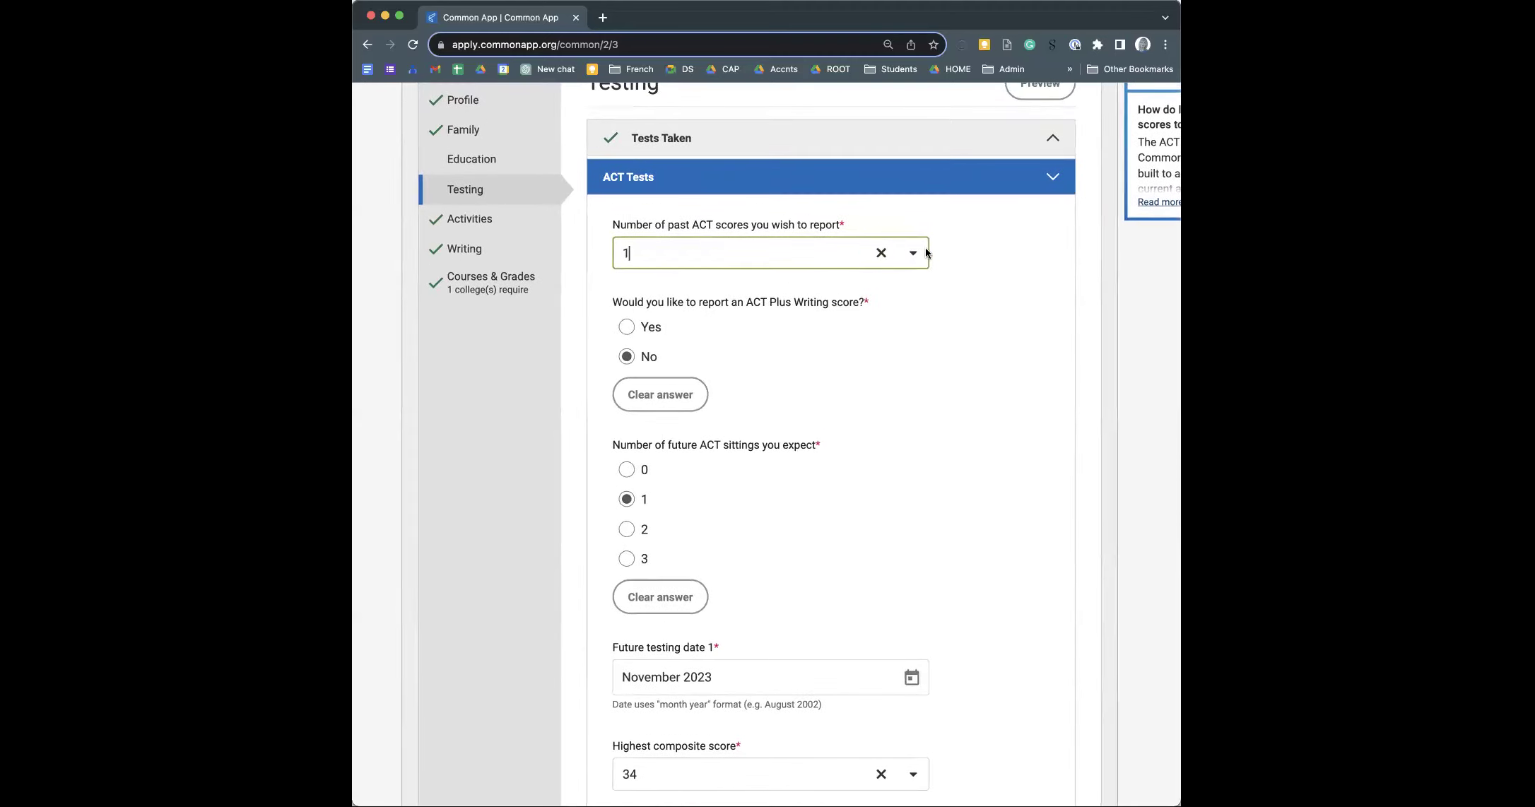
# - Return to Tests Taken, add SAT Tests to the tests to report, and open the SAT Tests section
pyautogui.click(781, 142)
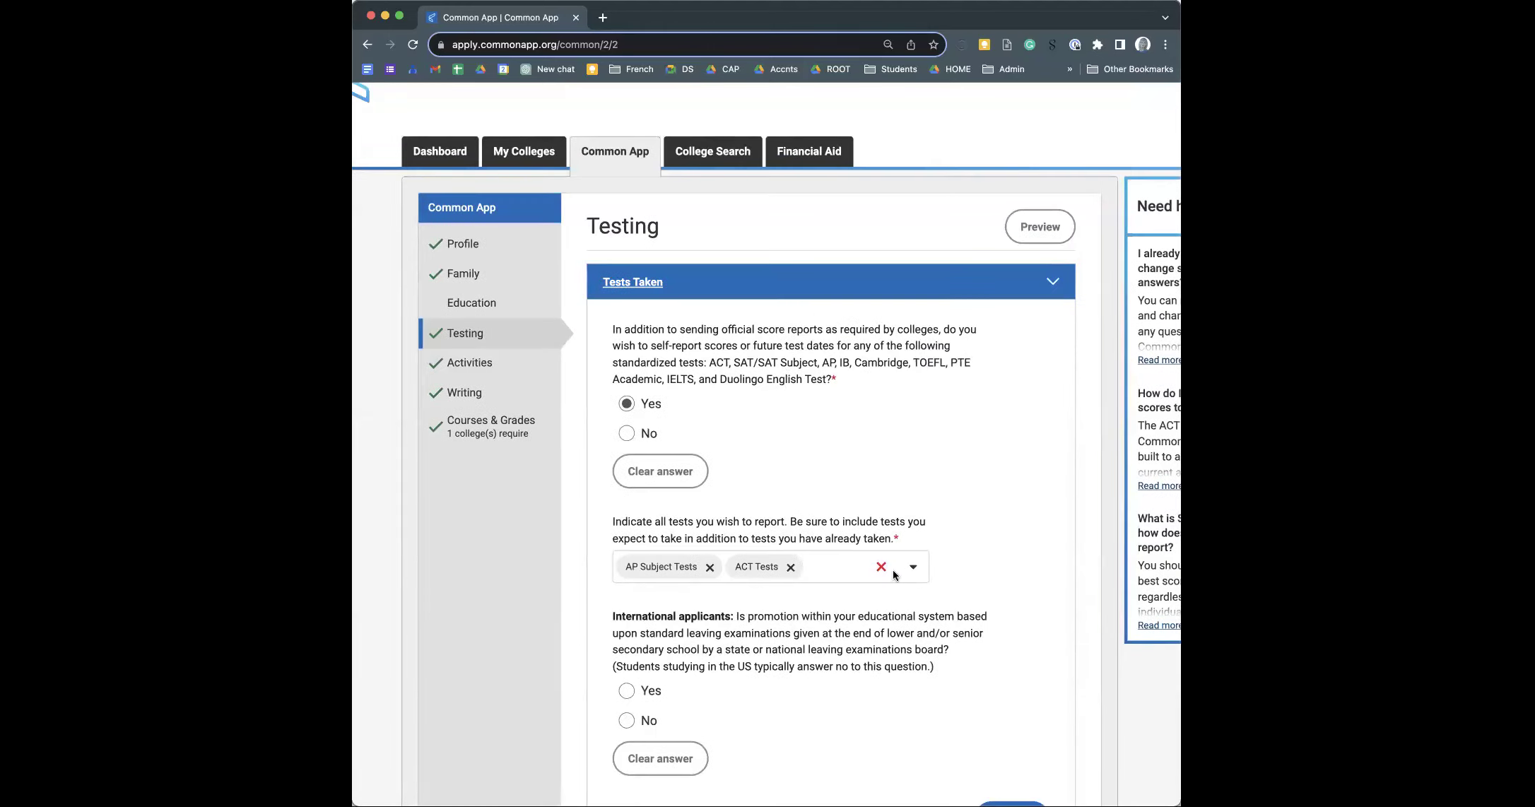
pyautogui.click(913, 567)
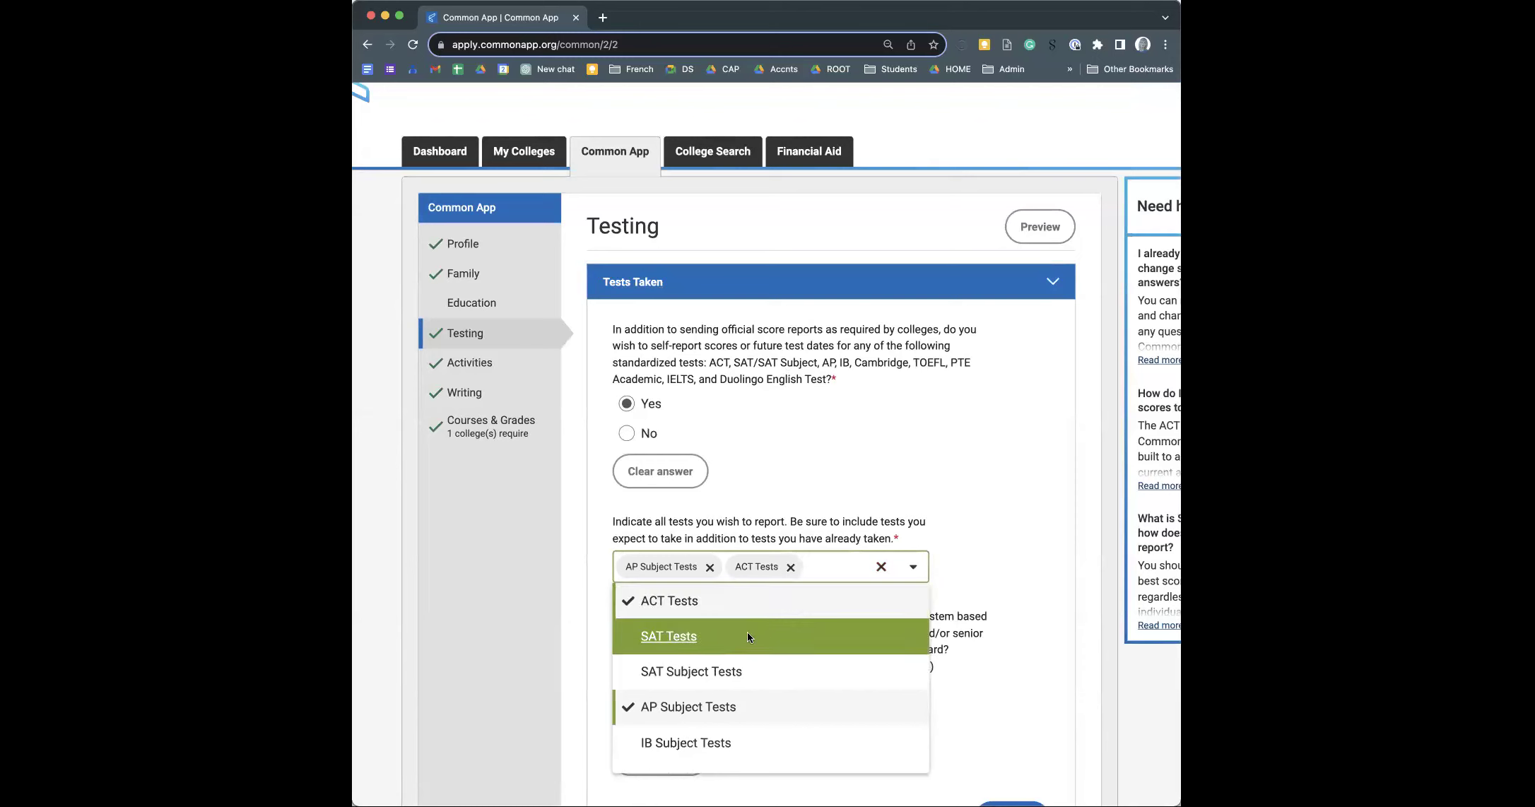
pyautogui.click(813, 635)
pyautogui.scroll(-5, 814, 434)
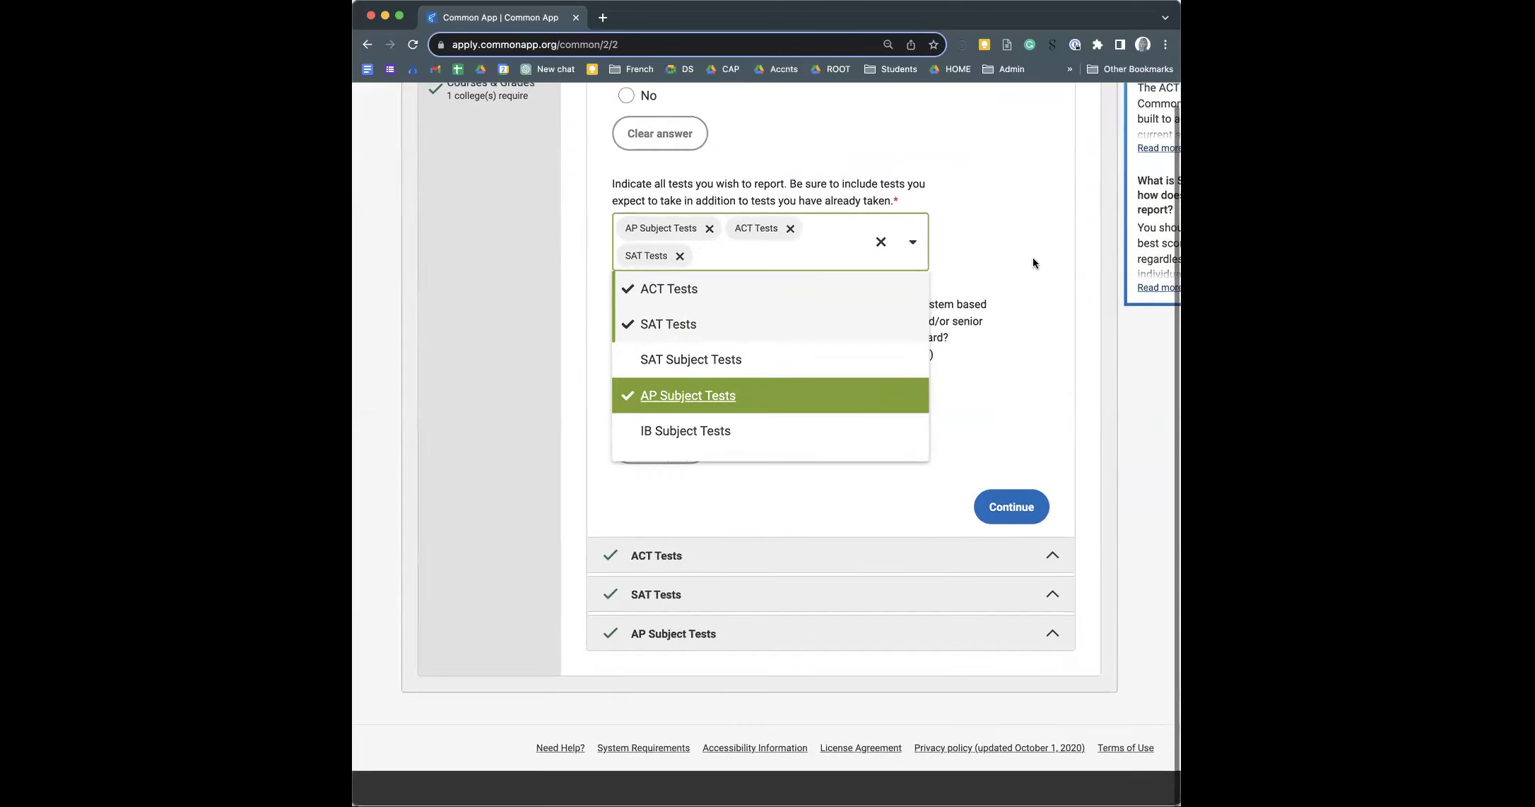
pyautogui.click(1012, 249)
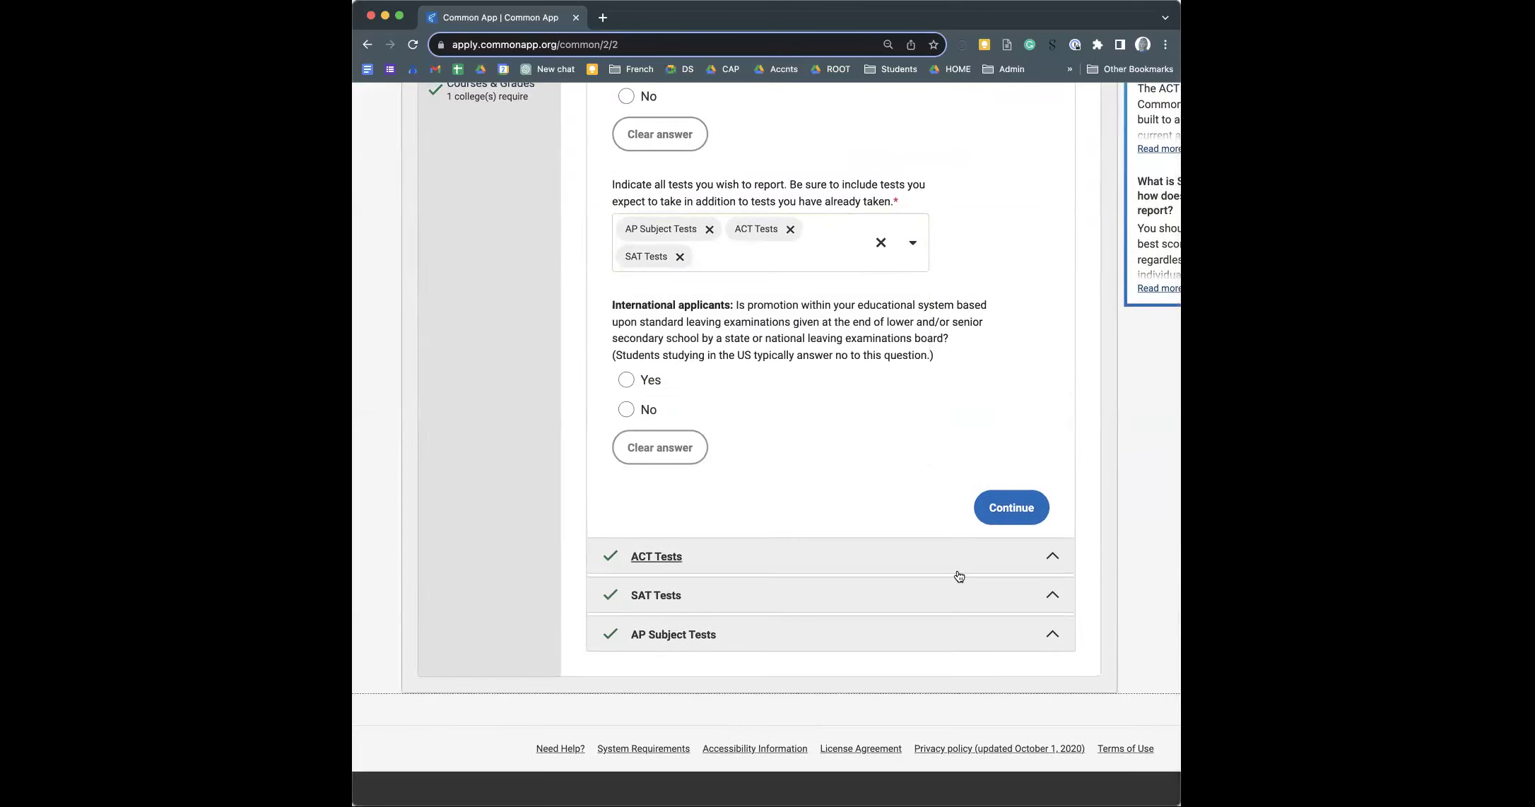
pyautogui.click(1018, 596)
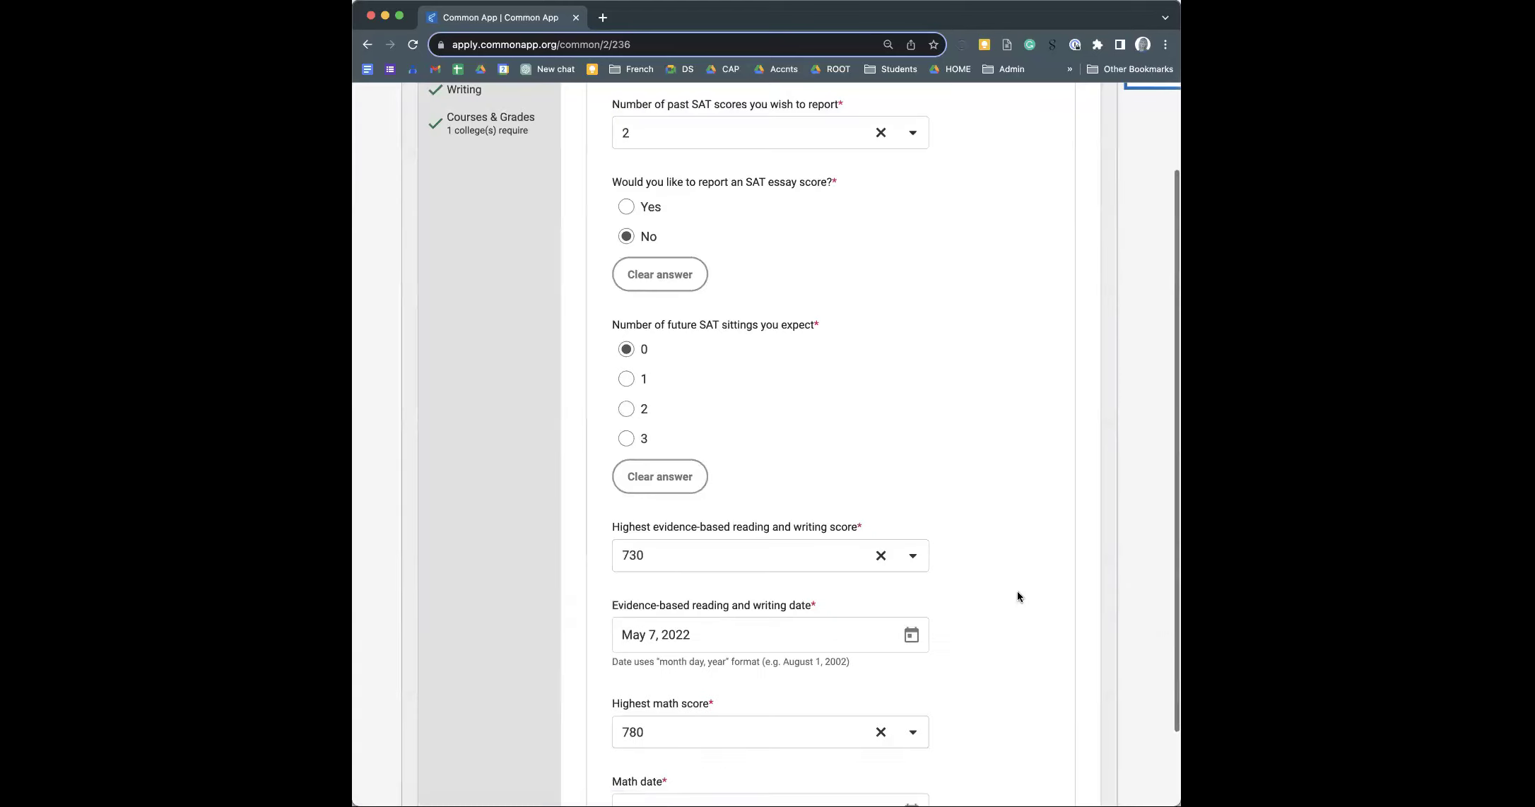
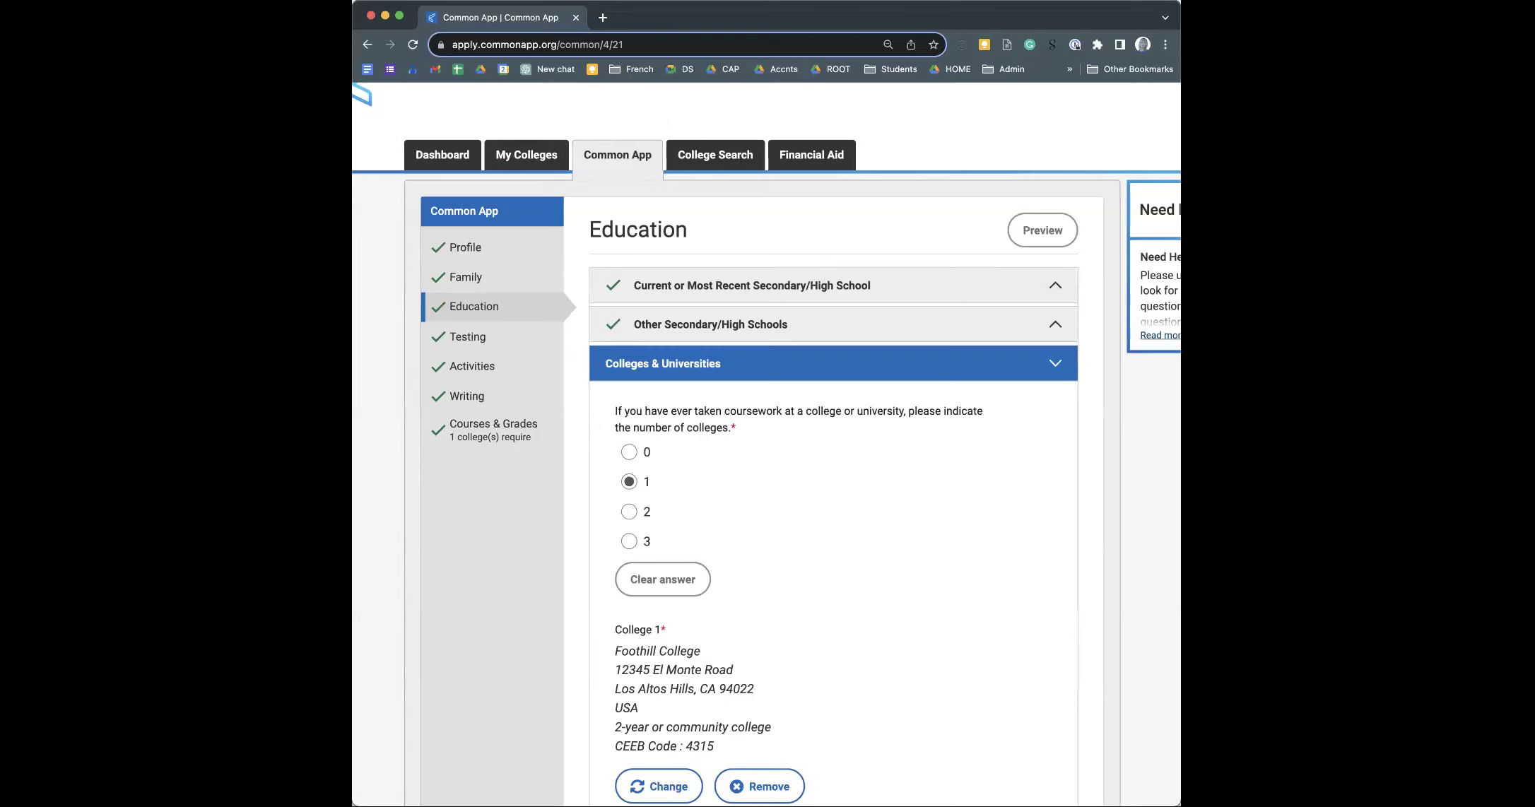
# - View My Colleges, revisit the Common App sections, and open New York University's college information from My Colleges
pyautogui.click(524, 156)
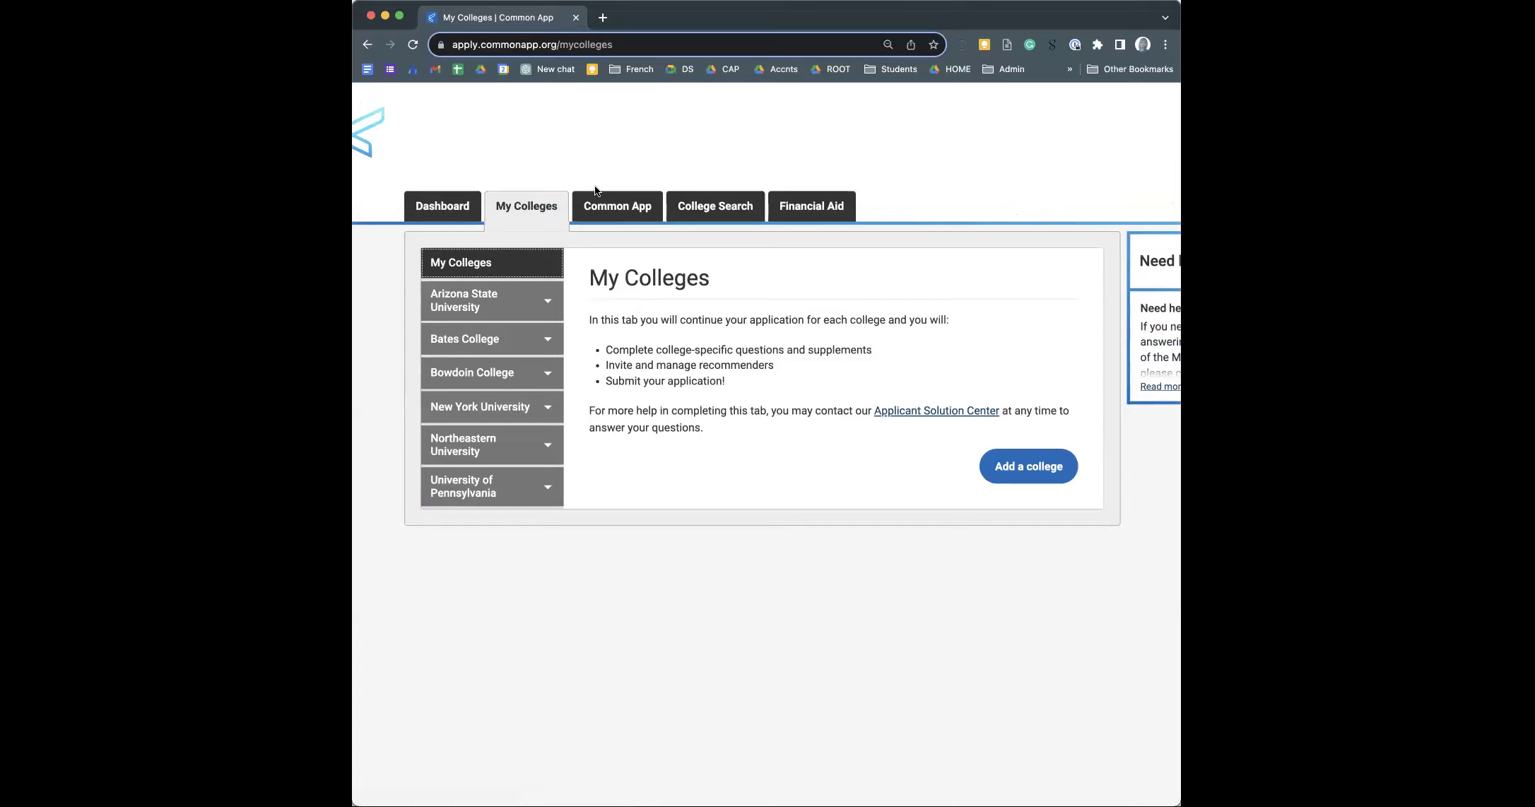
pyautogui.click(617, 205)
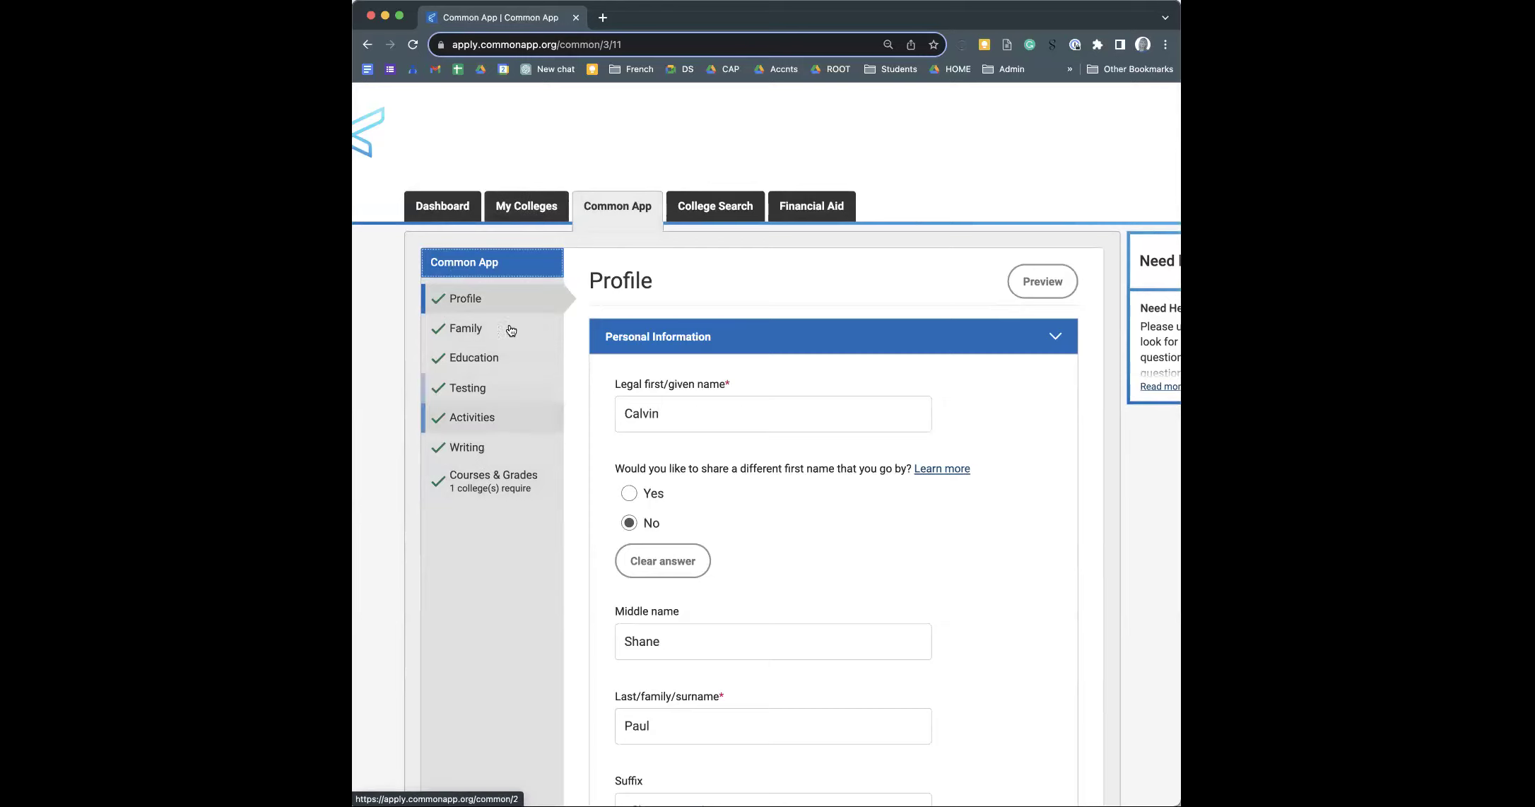
pyautogui.click(533, 219)
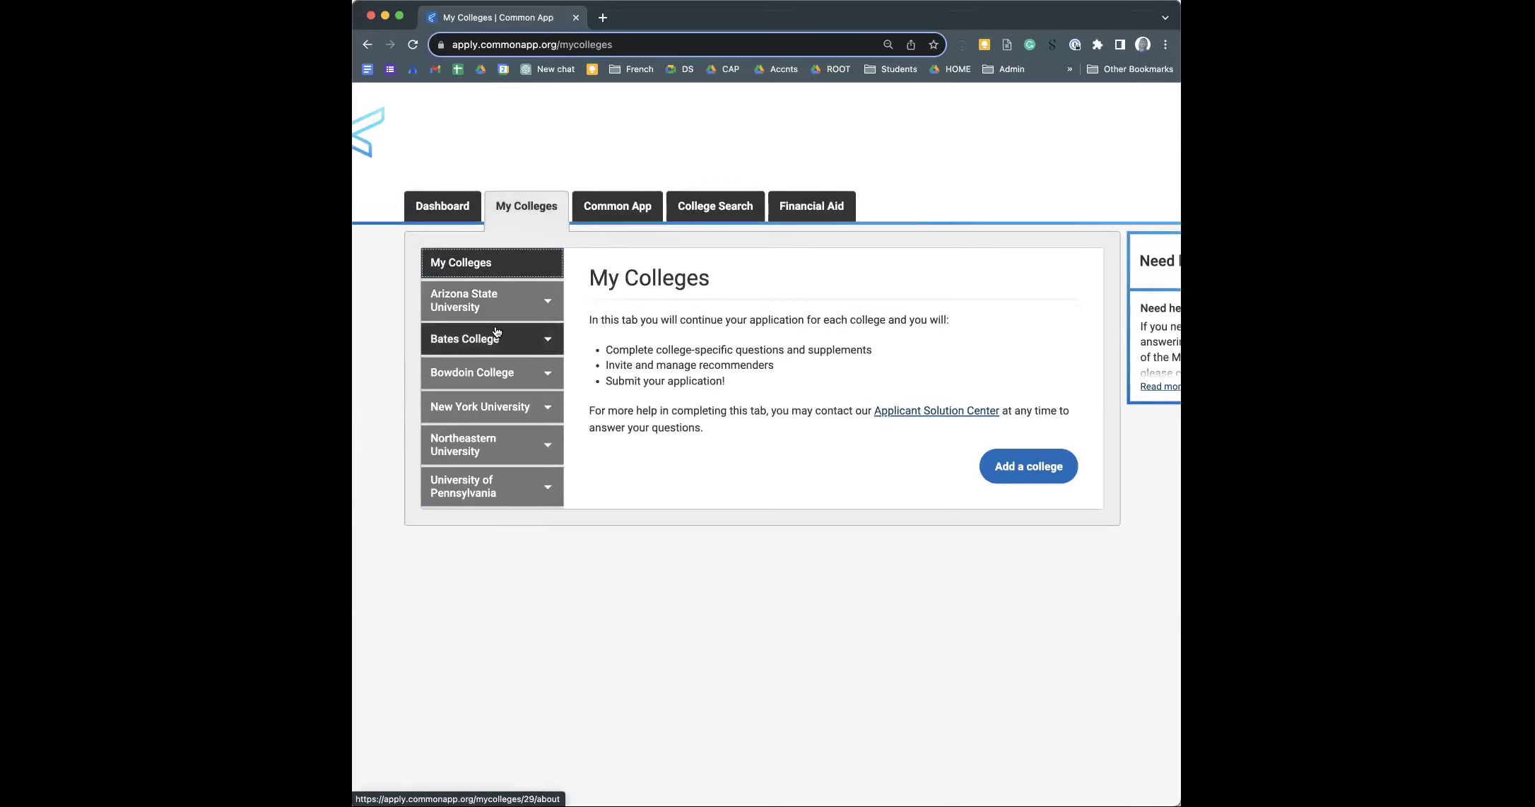
pyautogui.click(468, 420)
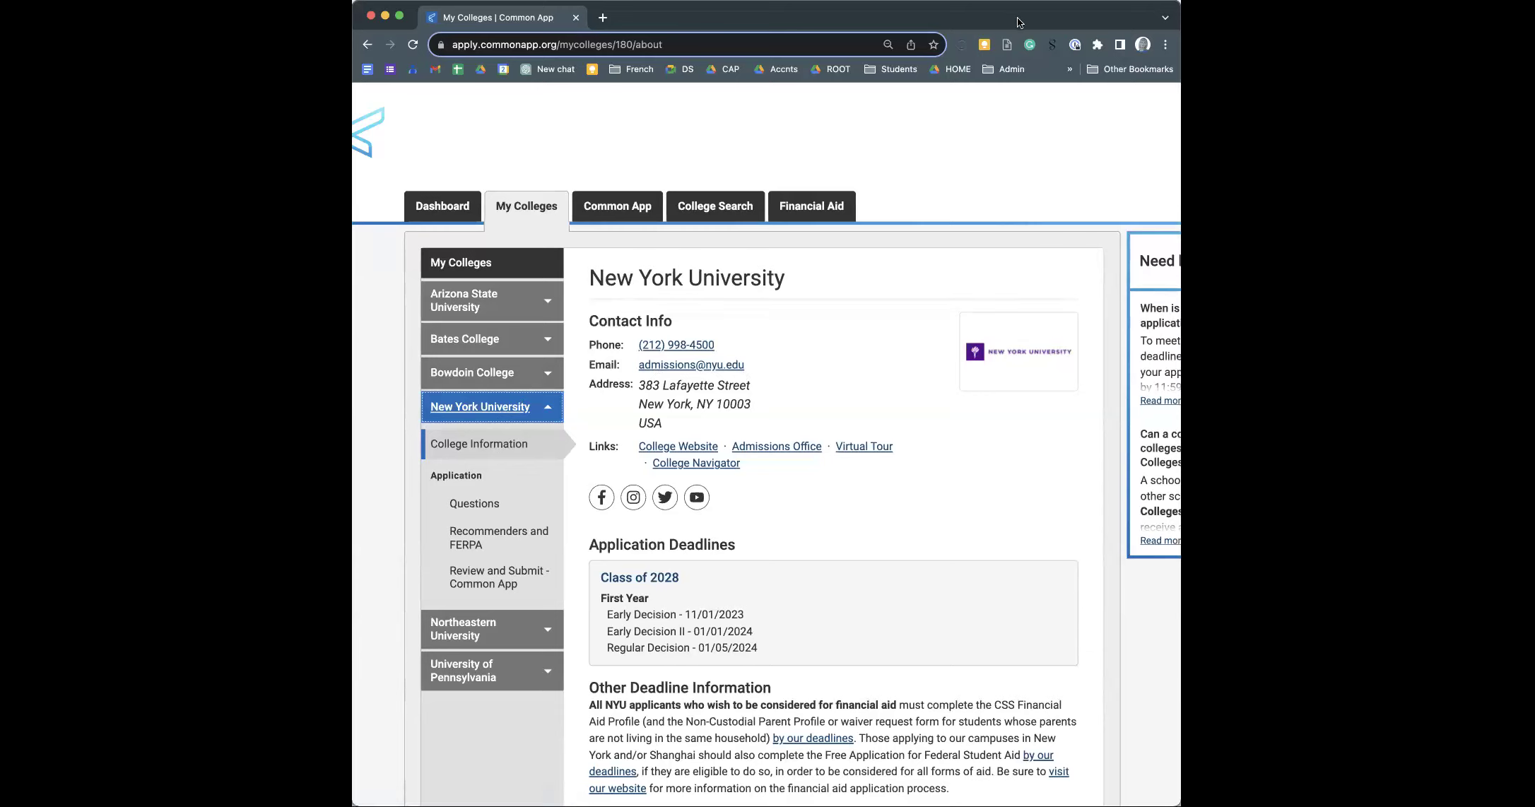
# - Review New York University's contact information, application deadlines and the important note for NYU Tisch and NYU Steinhardt applicants
pyautogui.scroll(-3, 770, 285)
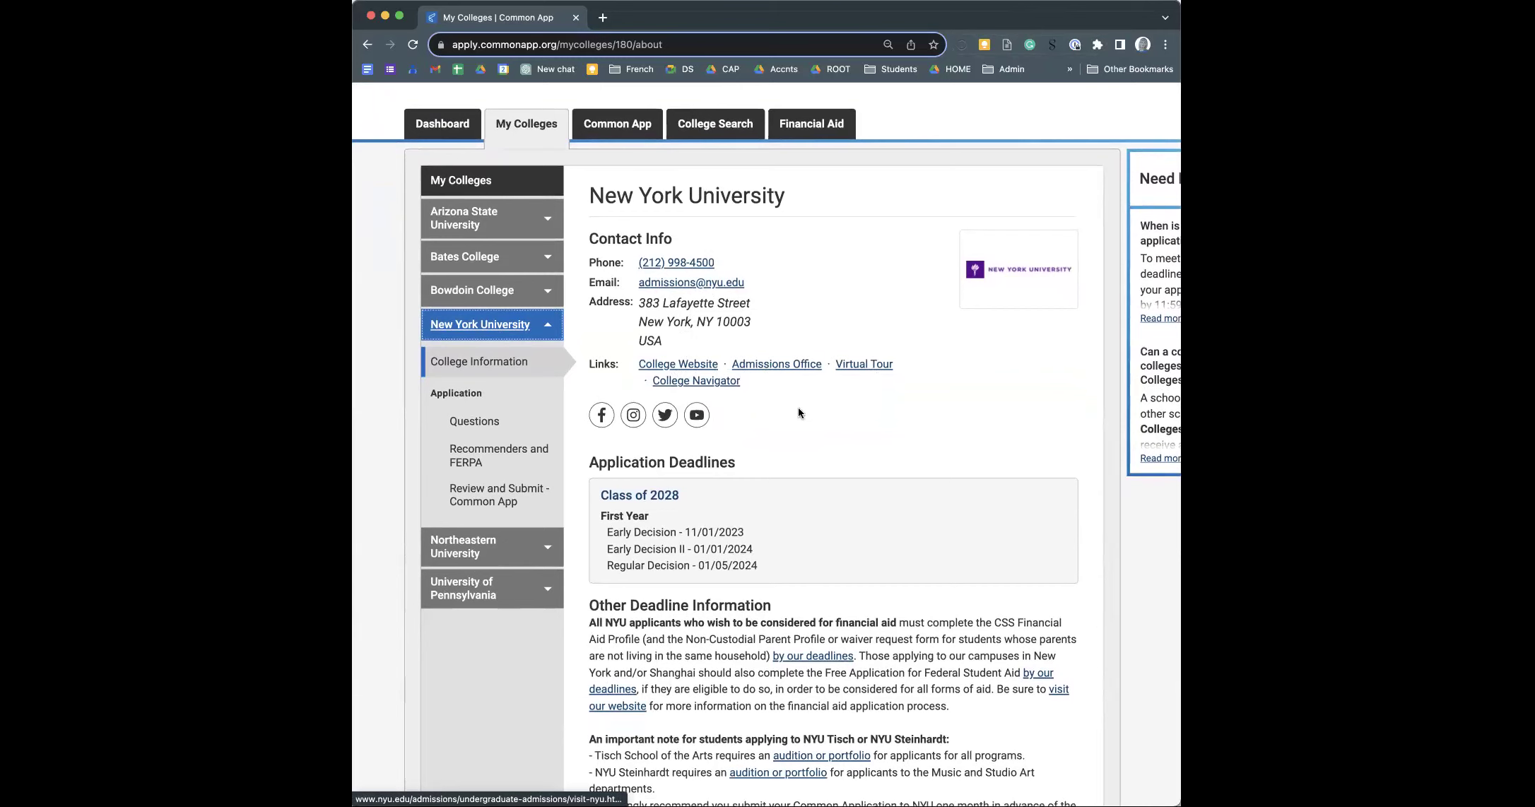
pyautogui.scroll(-3, 797, 406)
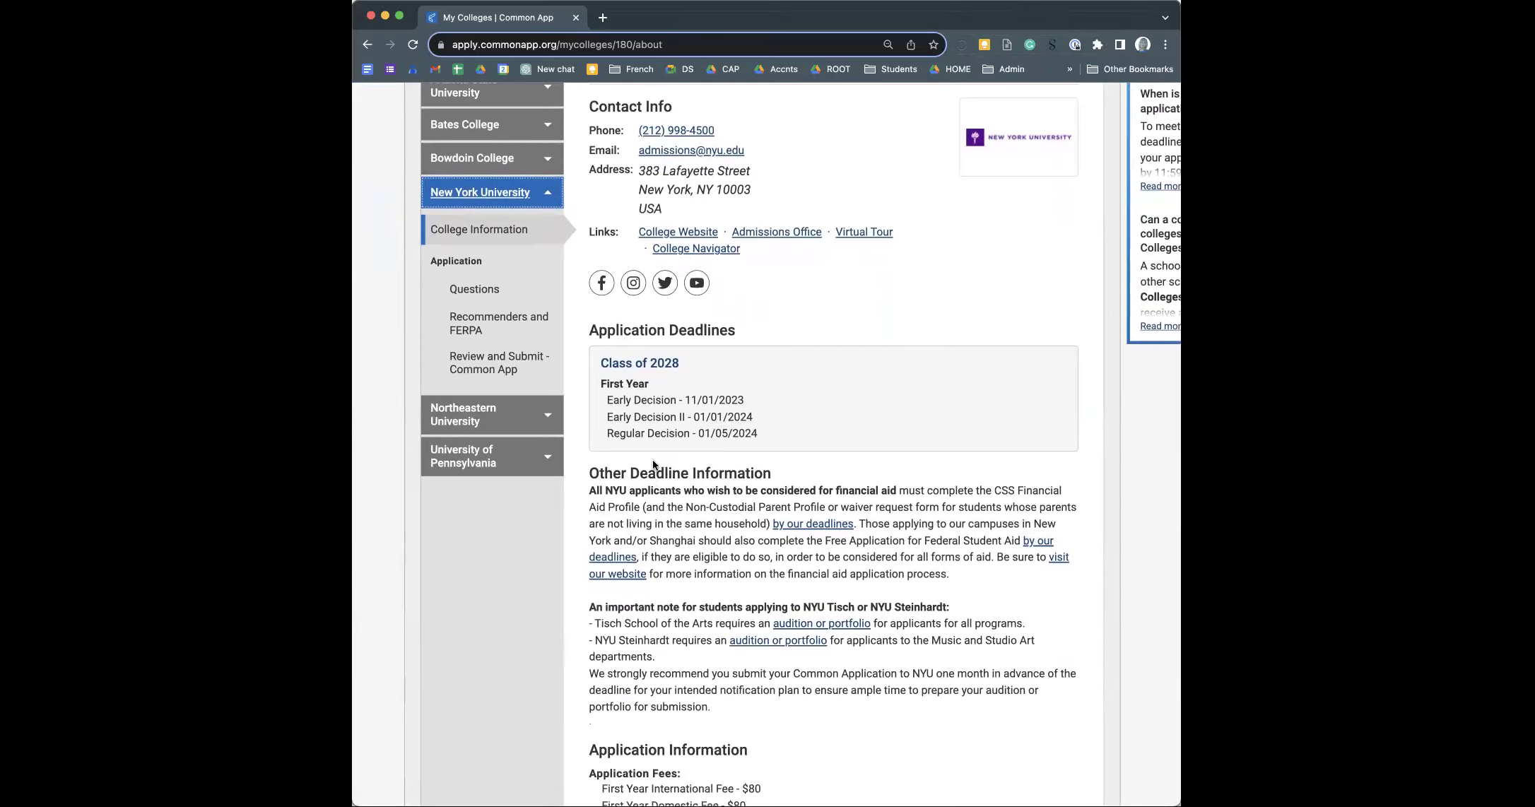
pyautogui.scroll(-3, 653, 464)
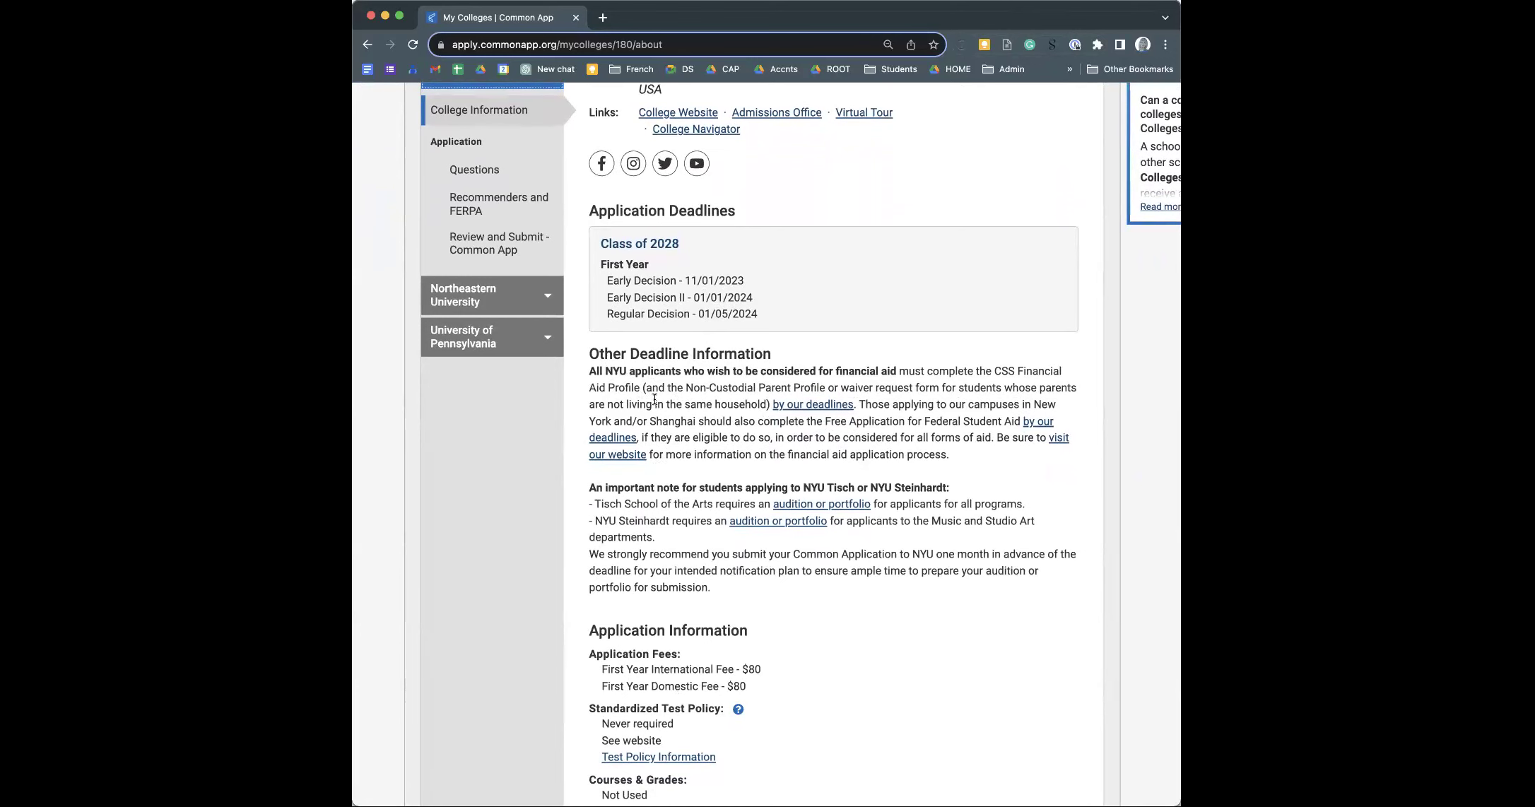
pyautogui.scroll(-1, 655, 399)
pyautogui.scroll(-1, 654, 399)
pyautogui.hscroll(-1, 654, 399)
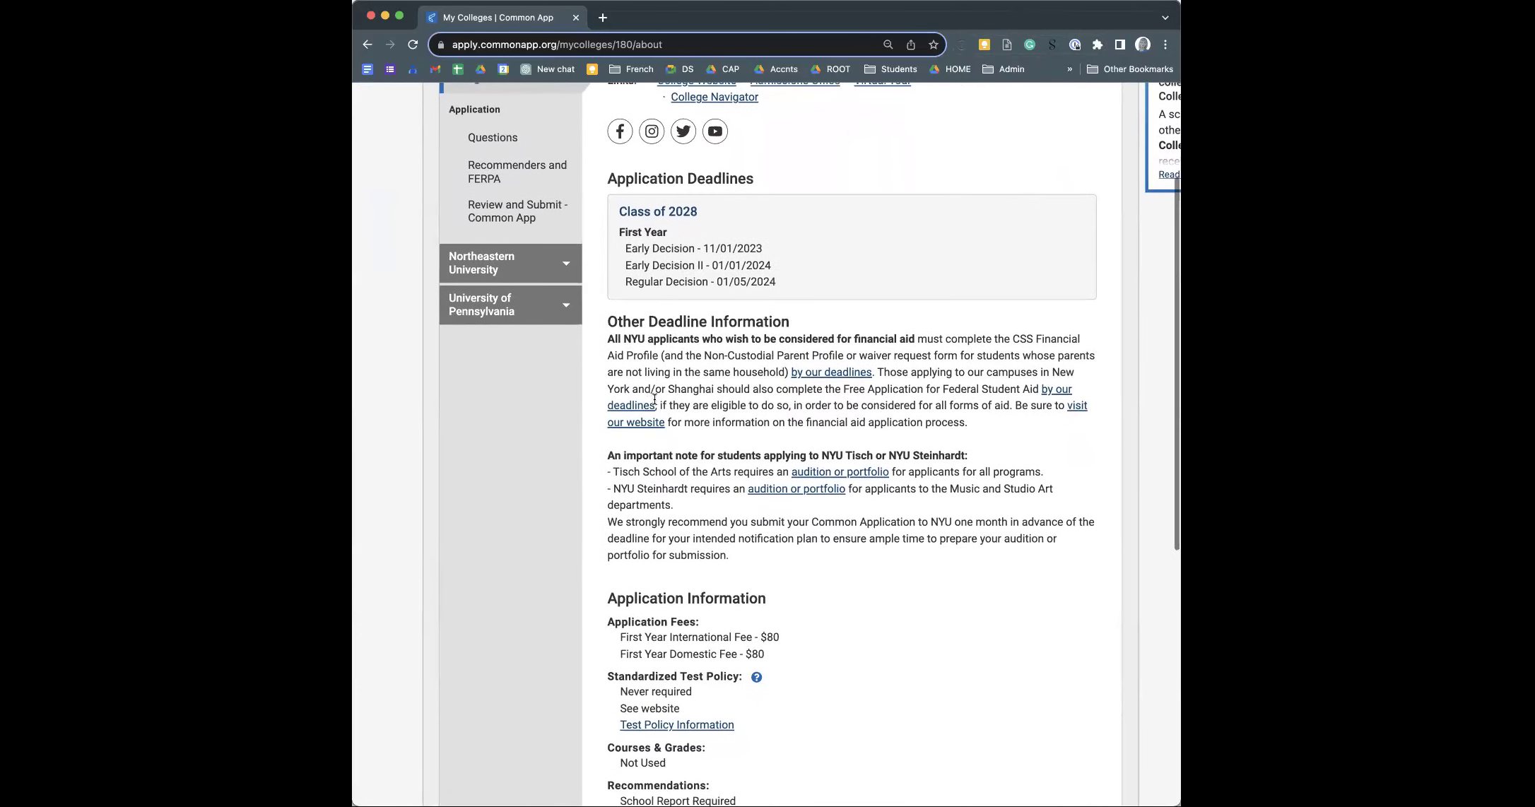
pyautogui.moveTo(888, 455); pyautogui.dragTo(969, 457)
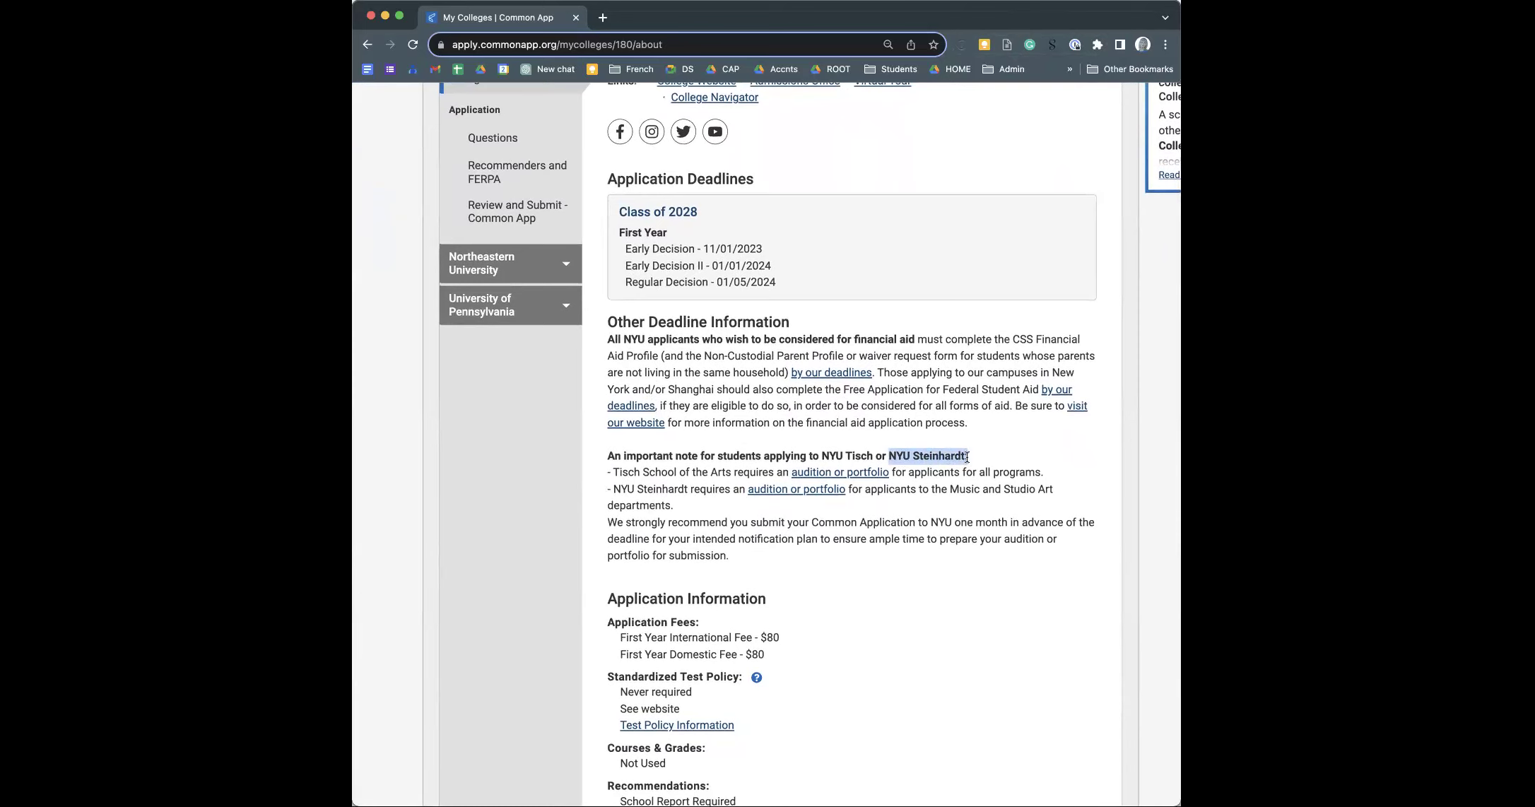
# - Review New York University's application fees, standardized test policy, additional information and Self-Reported Academic Record (SRAR) requirement
pyautogui.scroll(-5, 742, 453)
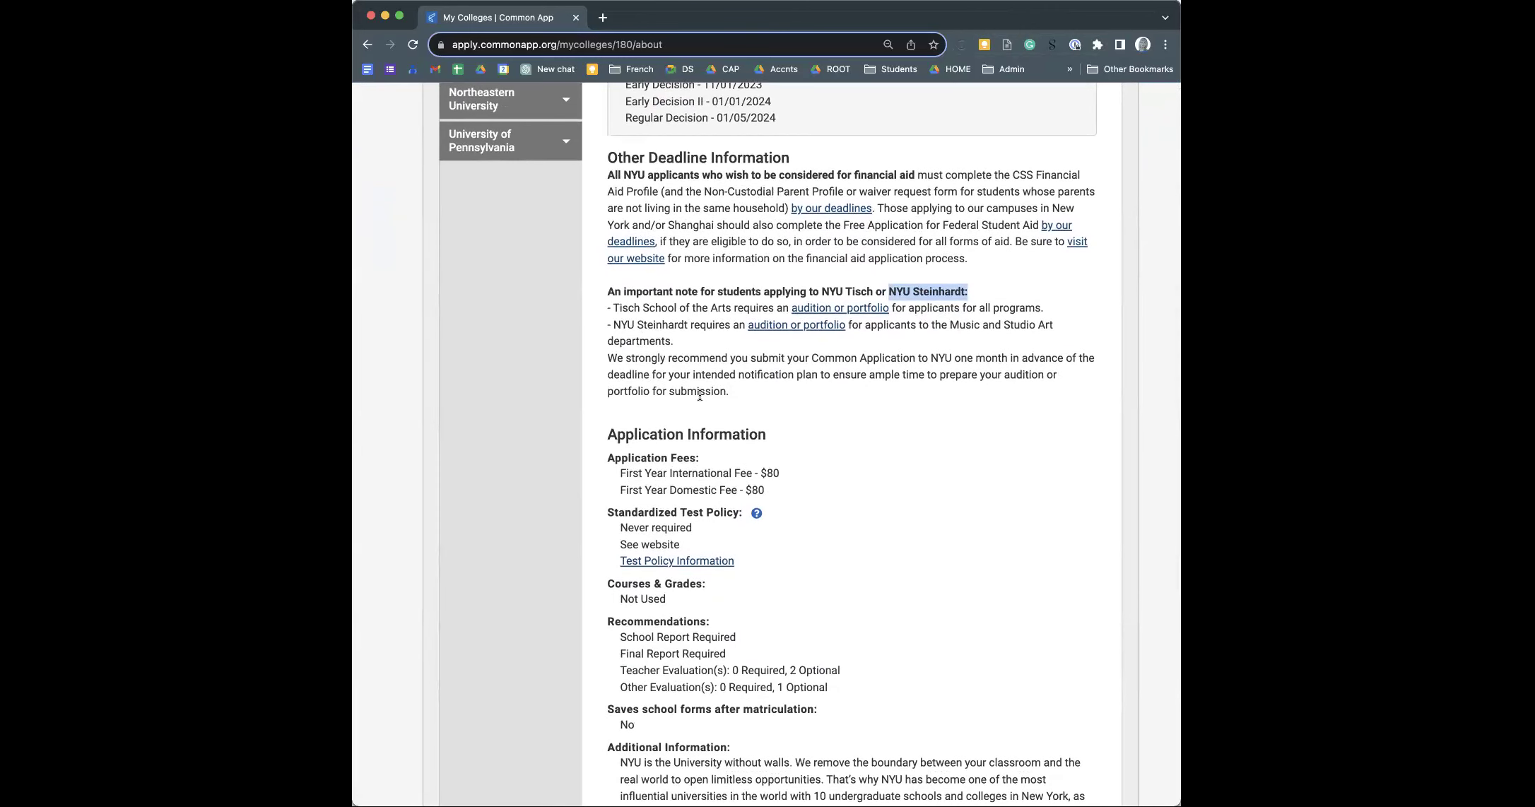
pyautogui.scroll(-8, 700, 396)
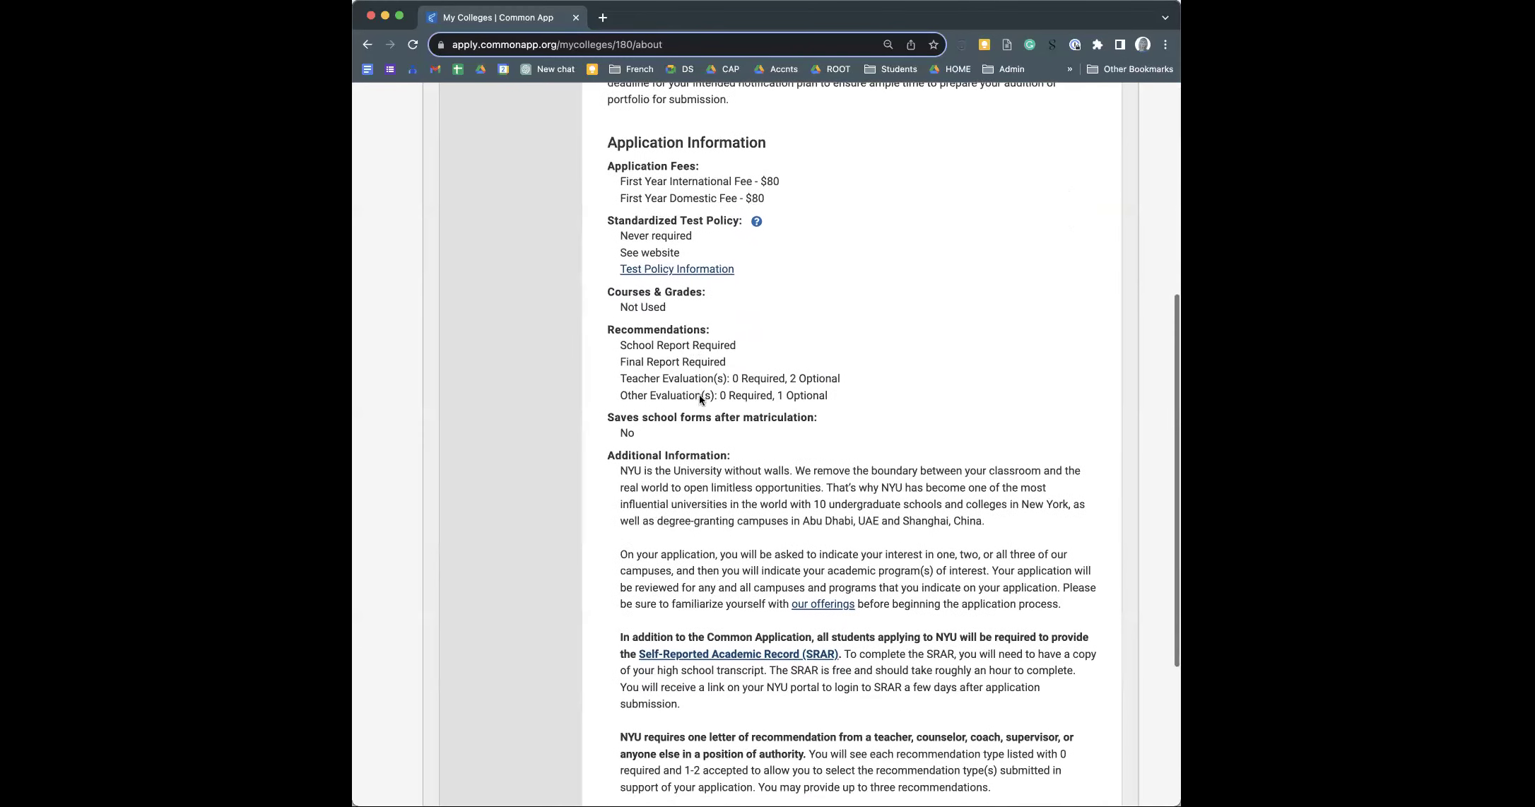
pyautogui.scroll(-1, 716, 513)
pyautogui.scroll(-3, 716, 513)
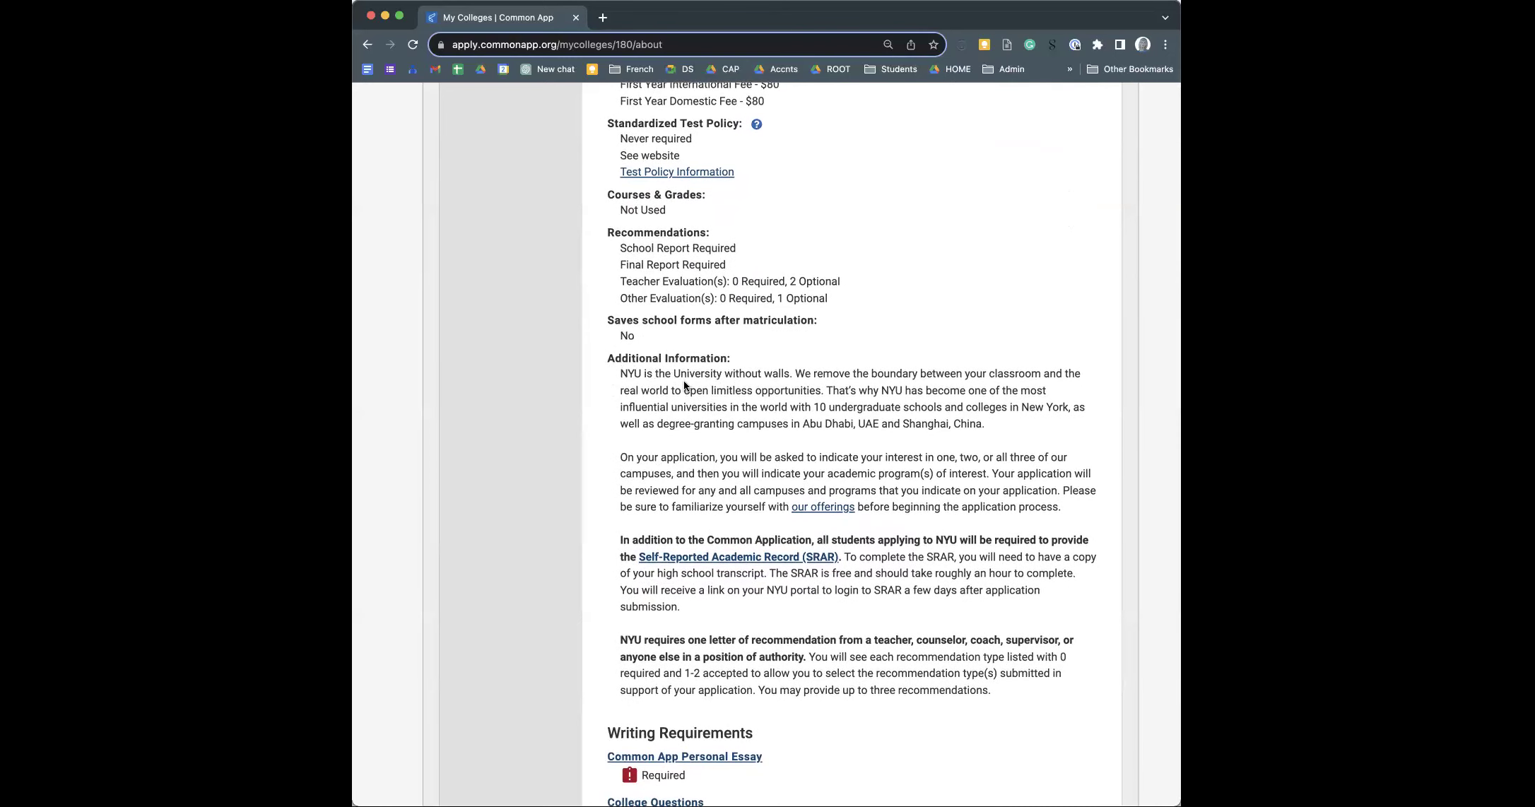
pyautogui.rightClick(620, 376)
pyautogui.click(995, 419)
pyautogui.scroll(-2, 823, 463)
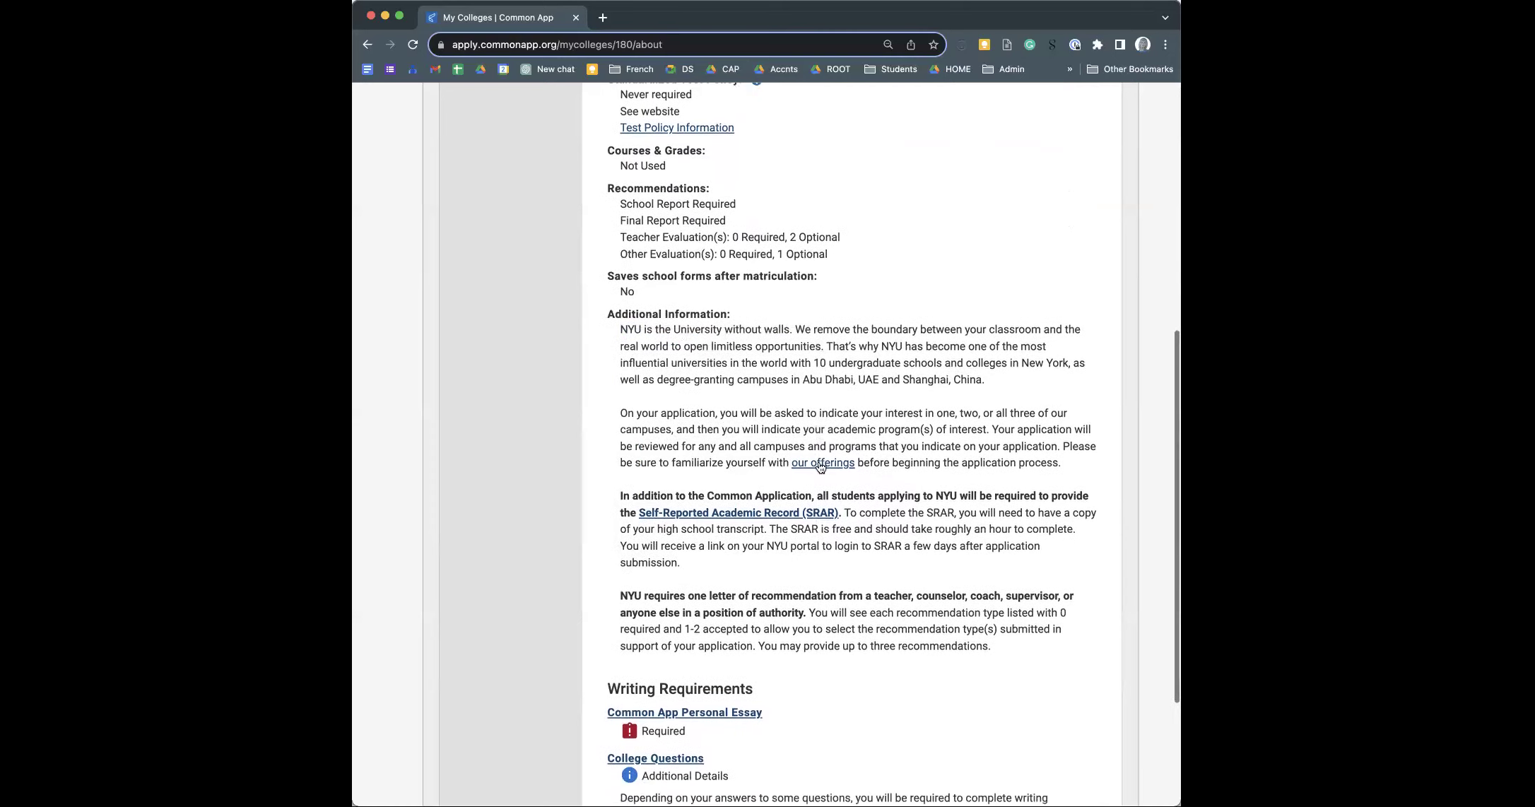
pyautogui.scroll(-3, 819, 466)
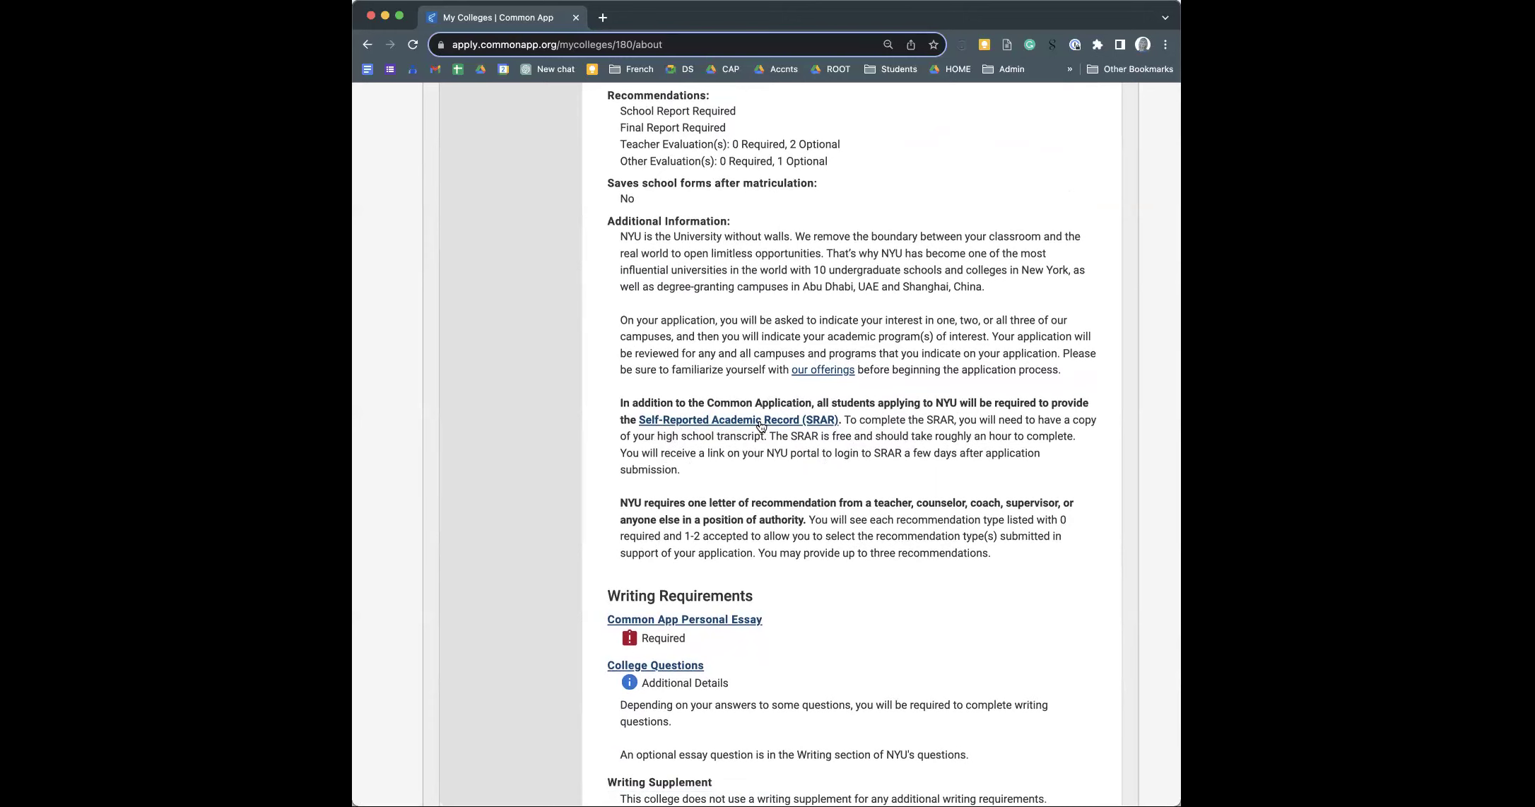
pyautogui.scroll(-1, 774, 471)
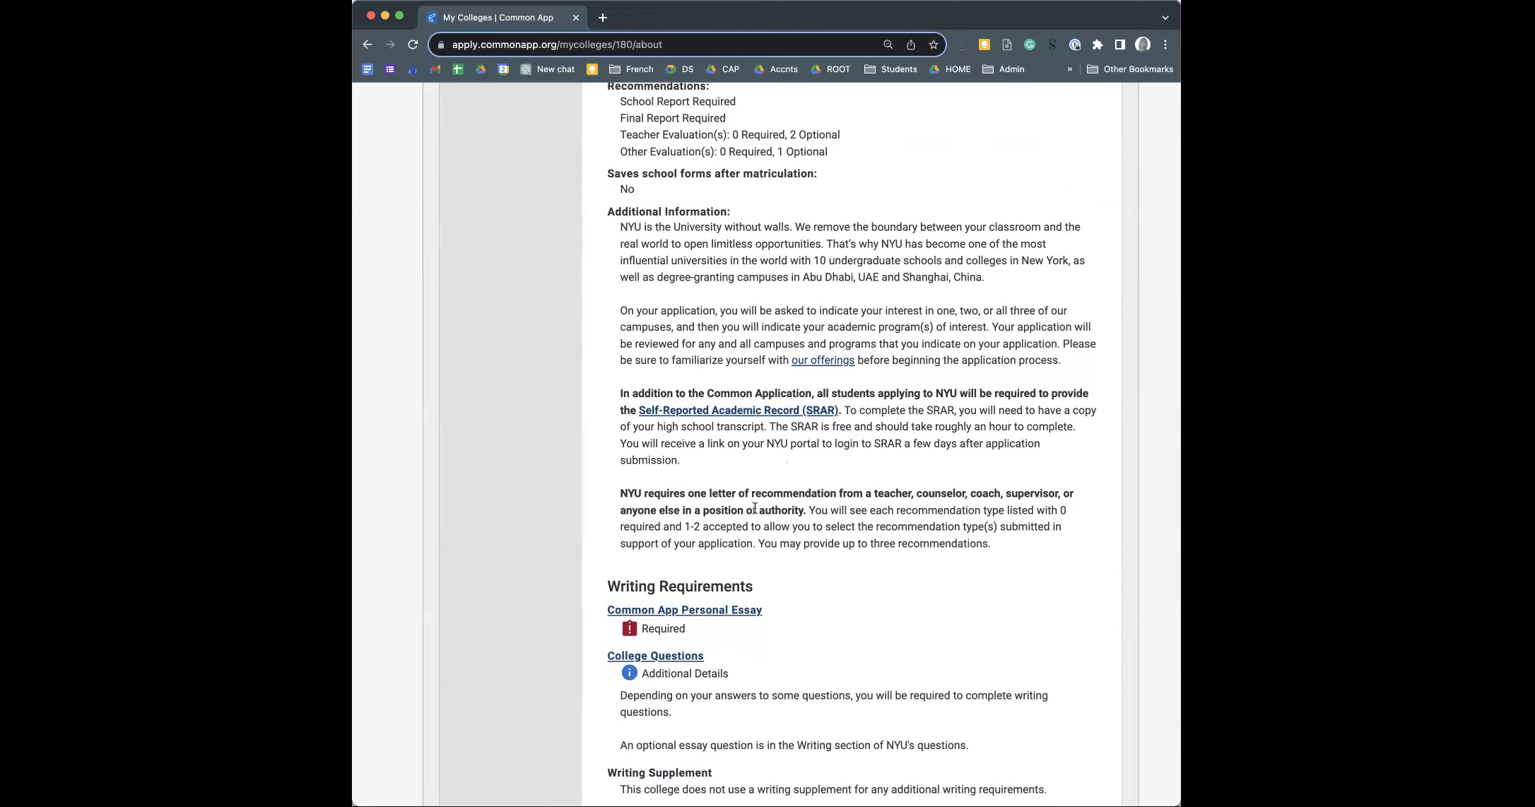
# - Compare the letter-of-recommendation note with the Recommendations list, highlighting the letter counts, optional evaluations, School Report and Final Report requirements
pyautogui.moveTo(700, 498); pyautogui.dragTo(736, 498)
pyautogui.scroll(-1, 778, 530)
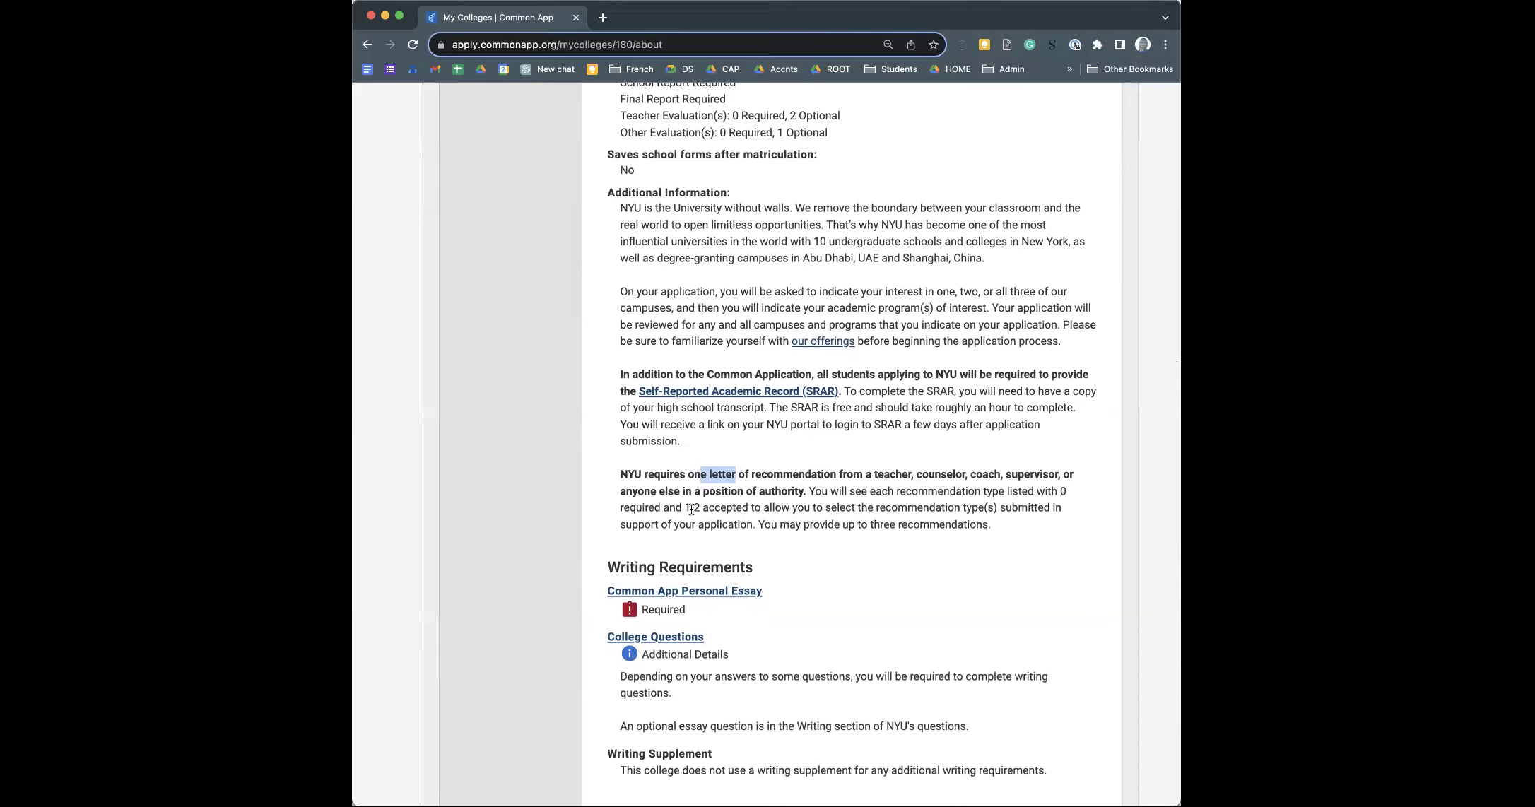
pyautogui.moveTo(684, 508); pyautogui.dragTo(750, 508)
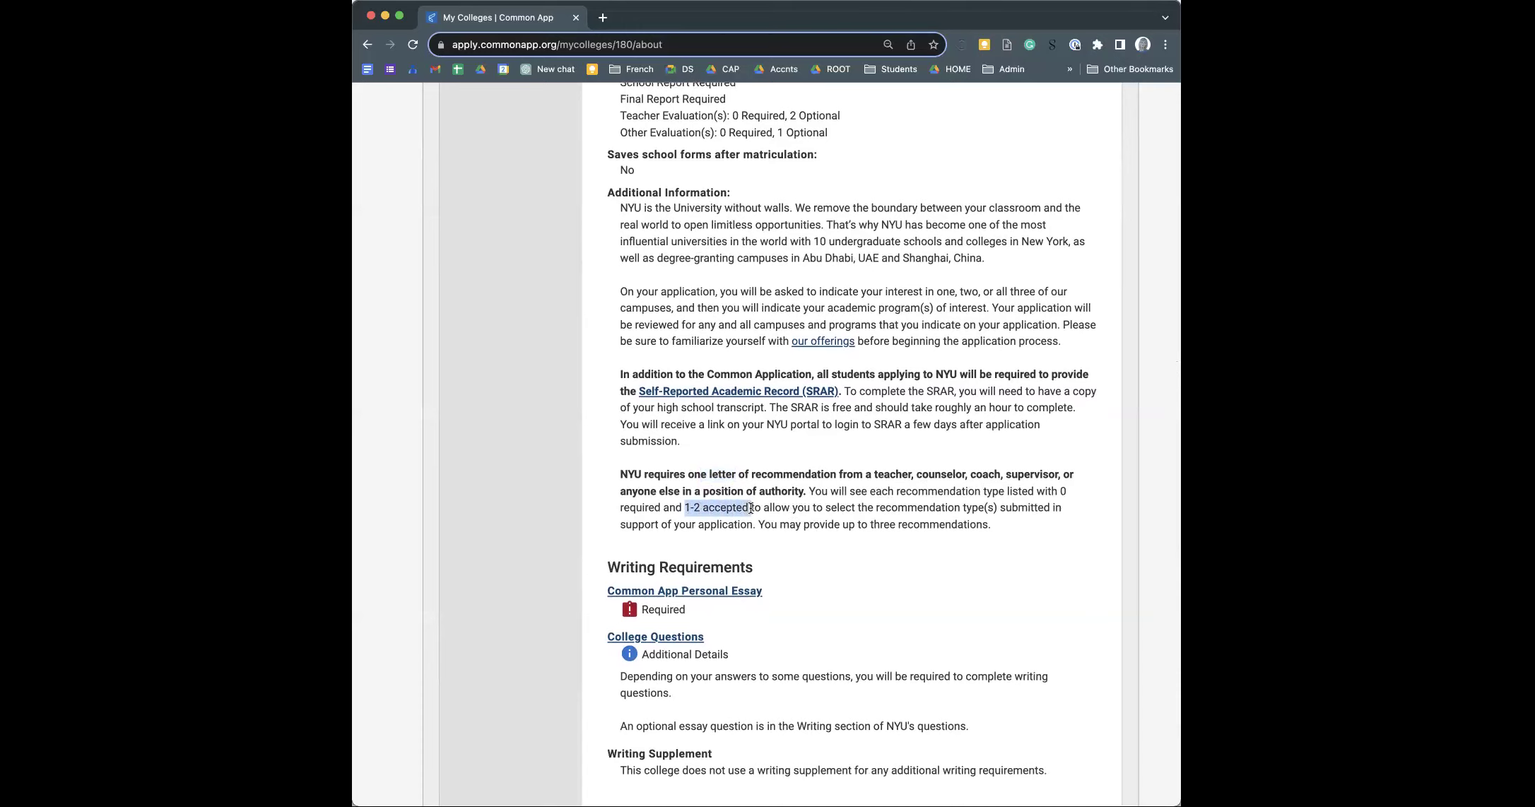
pyautogui.scroll(5, 754, 445)
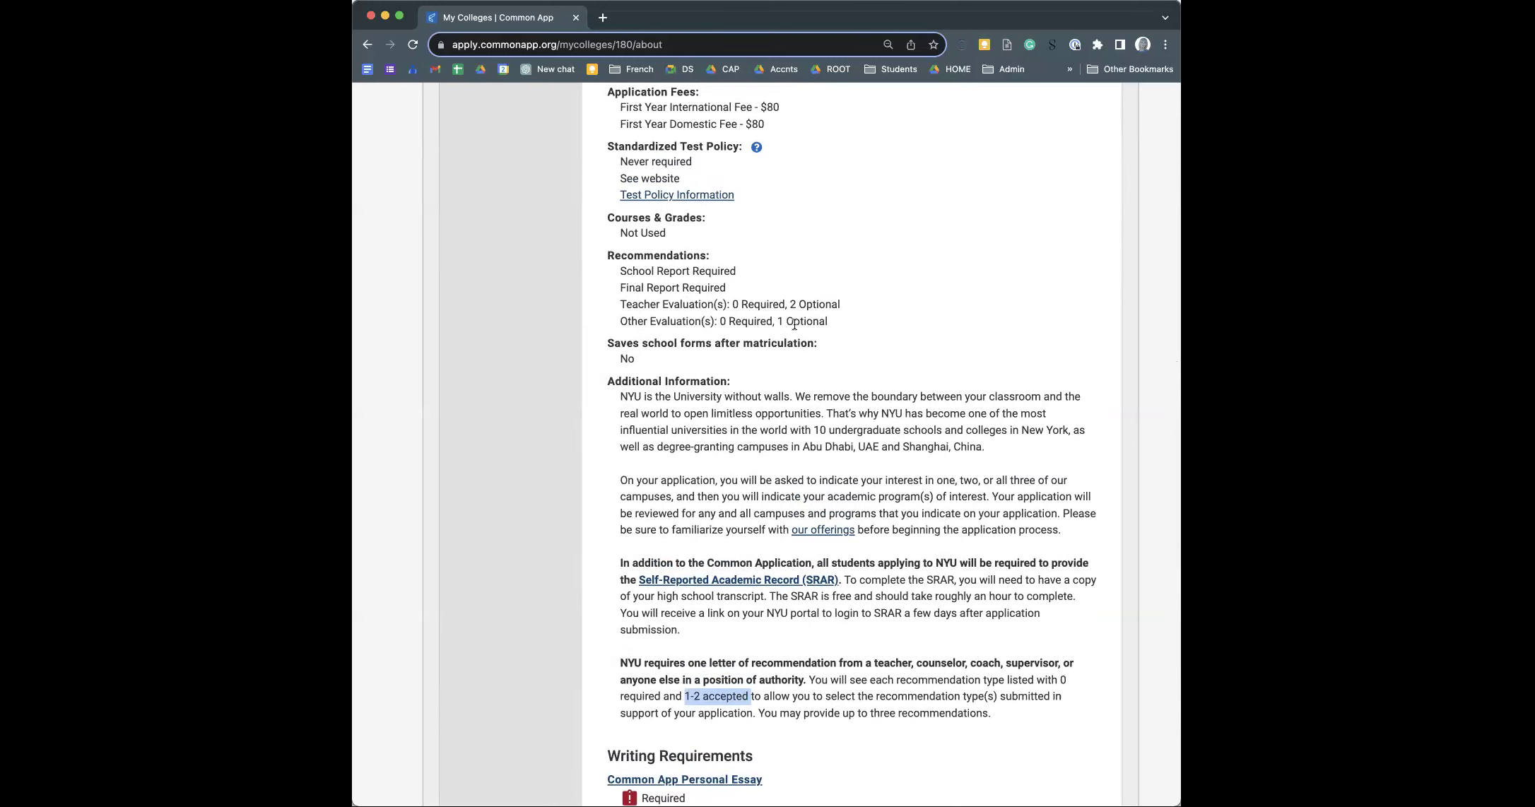
pyautogui.moveTo(848, 304); pyautogui.dragTo(776, 327)
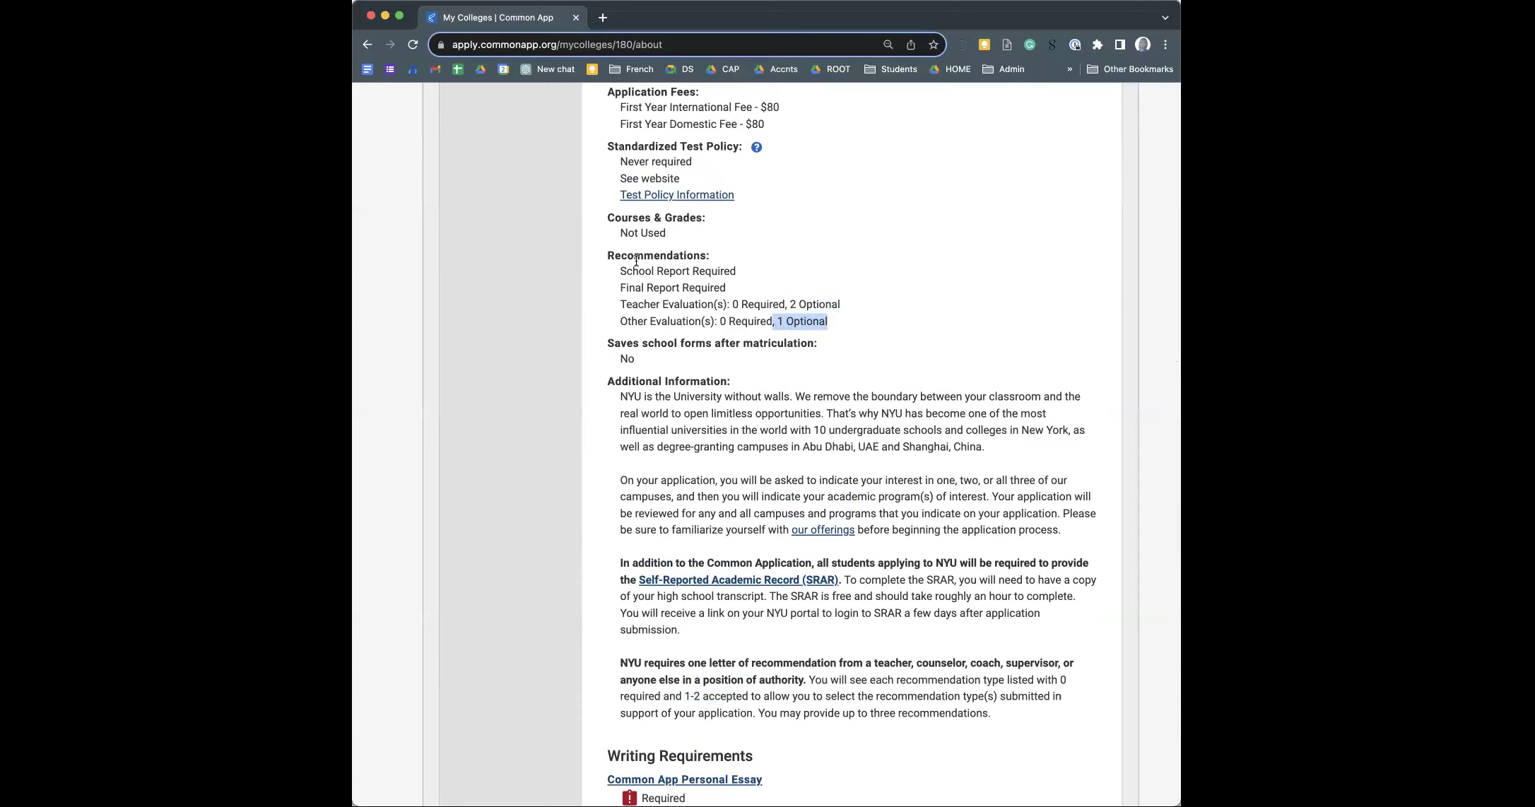
pyautogui.moveTo(619, 271); pyautogui.dragTo(762, 284)
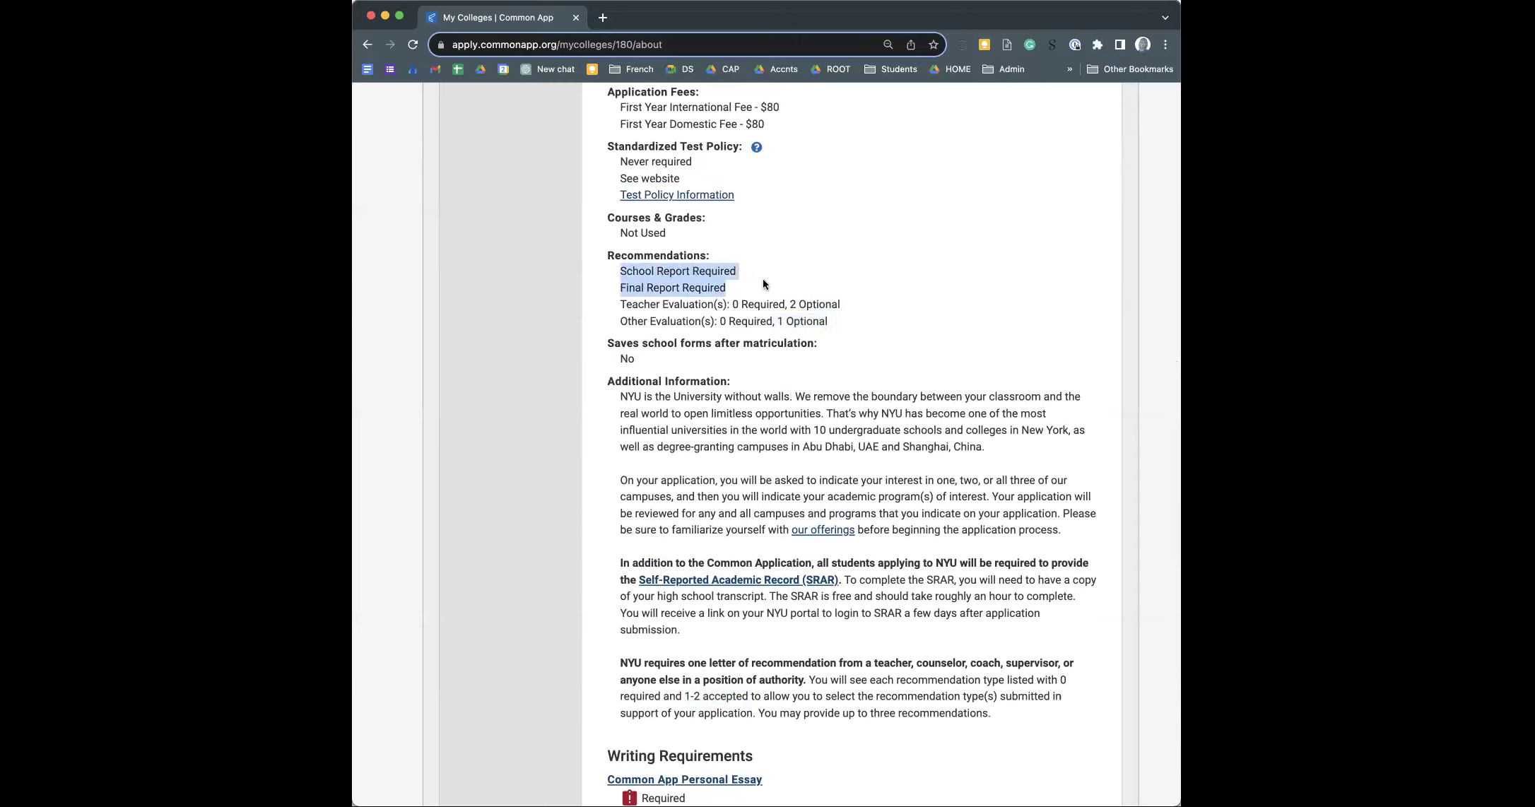
pyautogui.click(708, 286)
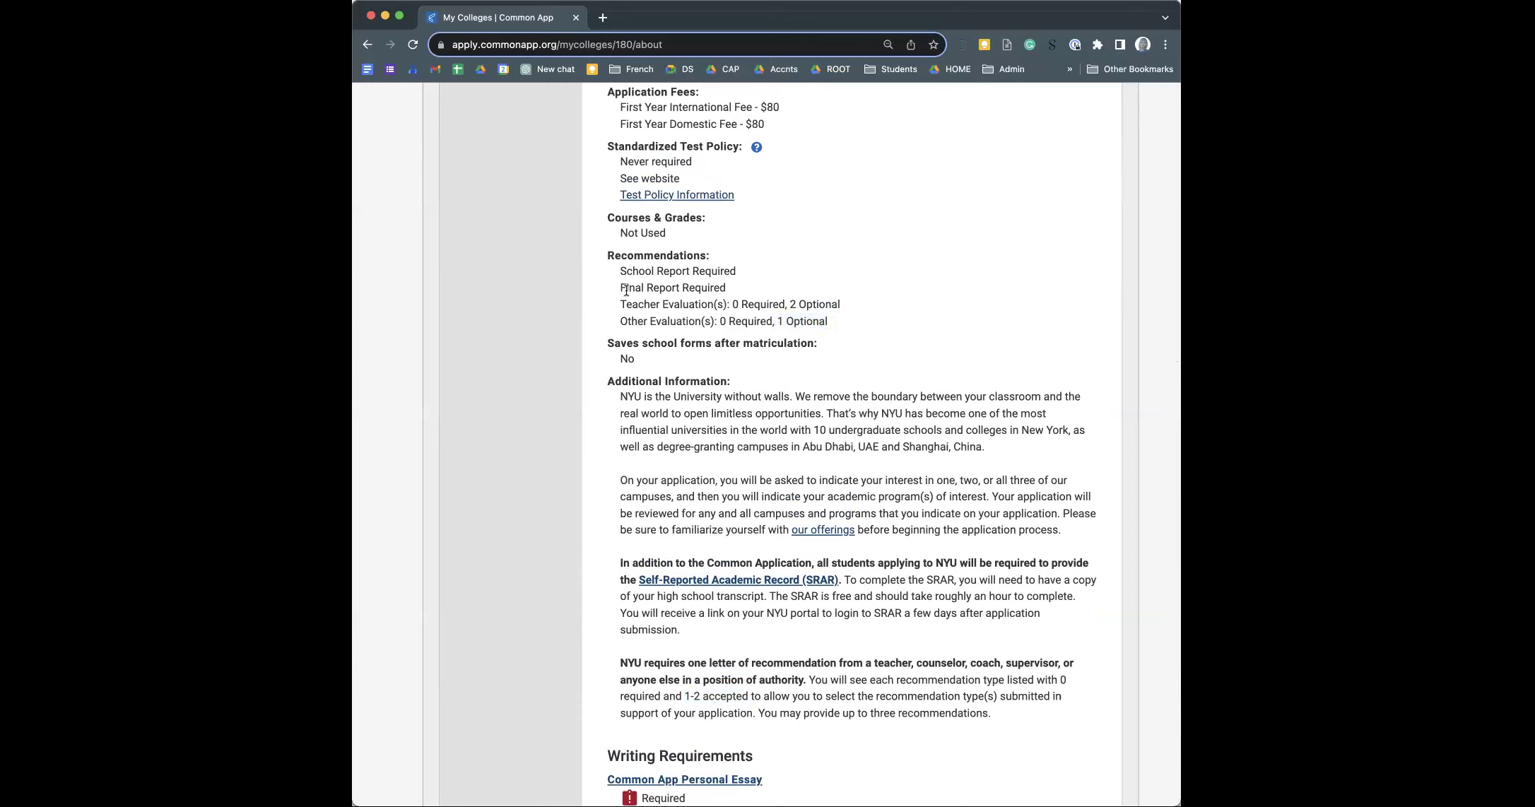
pyautogui.moveTo(620, 288); pyautogui.dragTo(726, 289)
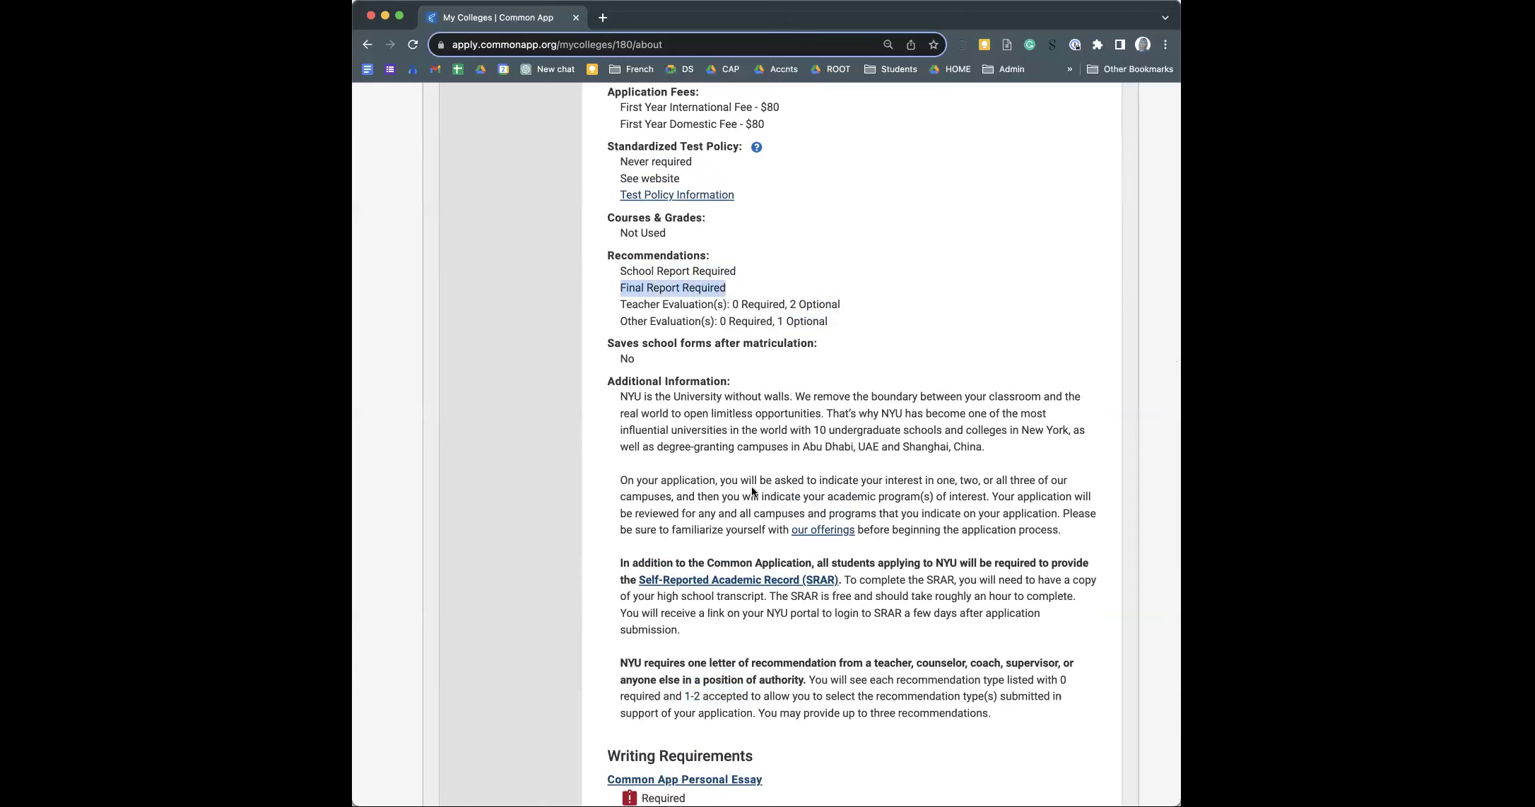
# - Open the Recommenders and FERPA page for New York University
pyautogui.scroll(-4, 747, 514)
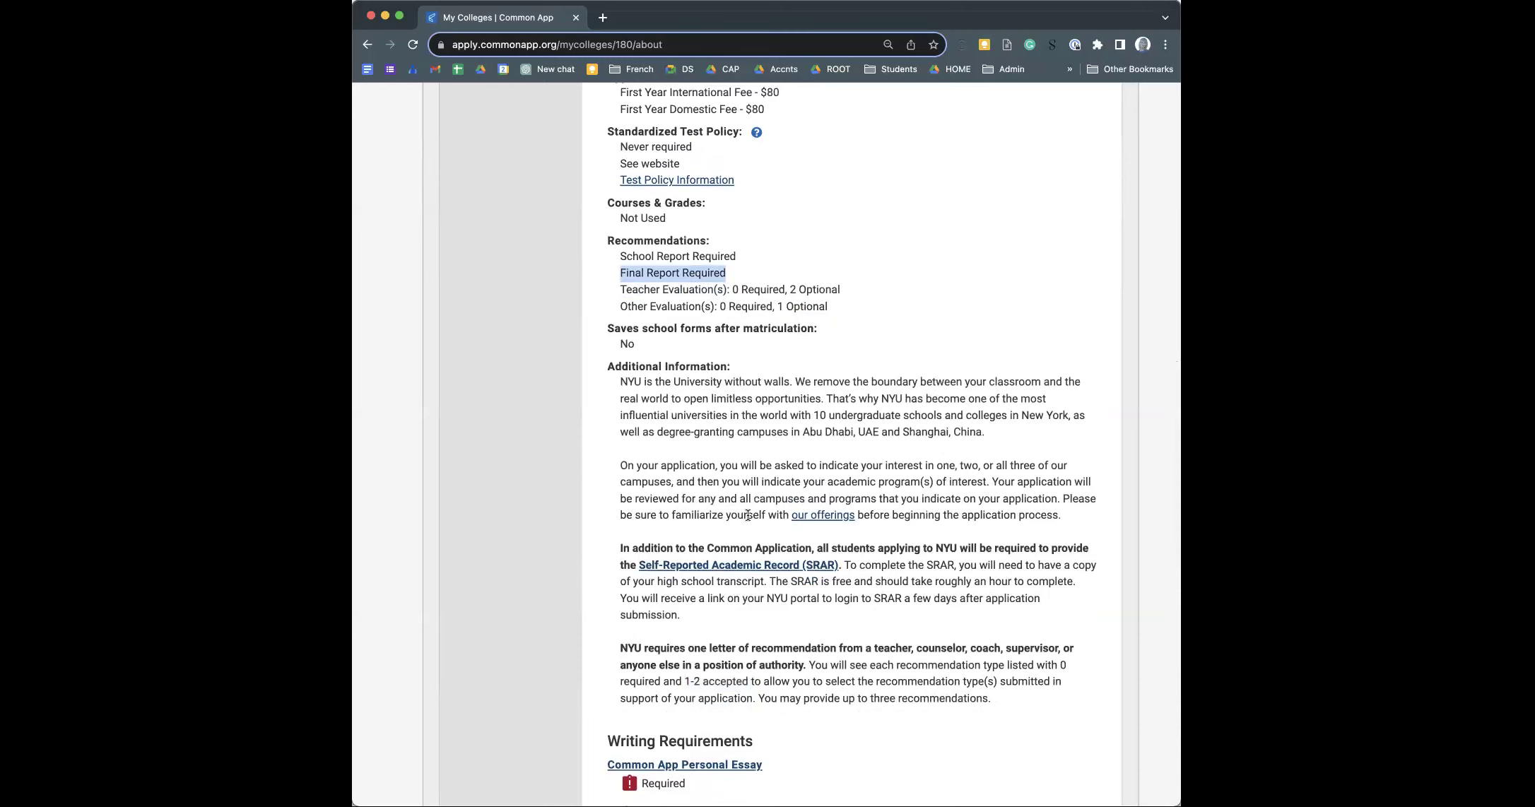
pyautogui.scroll(-5, 748, 514)
pyautogui.scroll(3, 748, 515)
pyautogui.scroll(15, 748, 516)
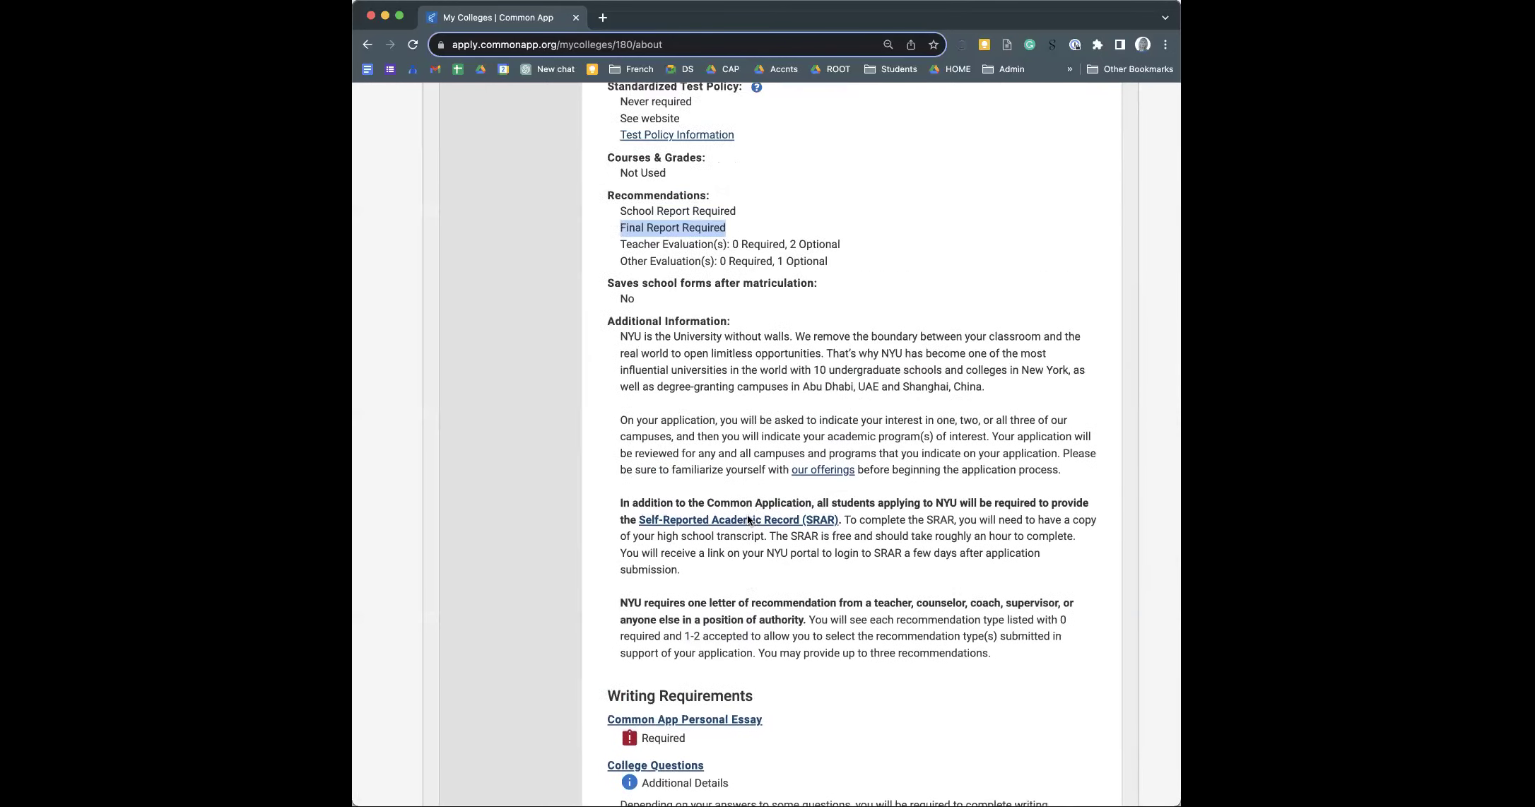
pyautogui.scroll(9, 747, 521)
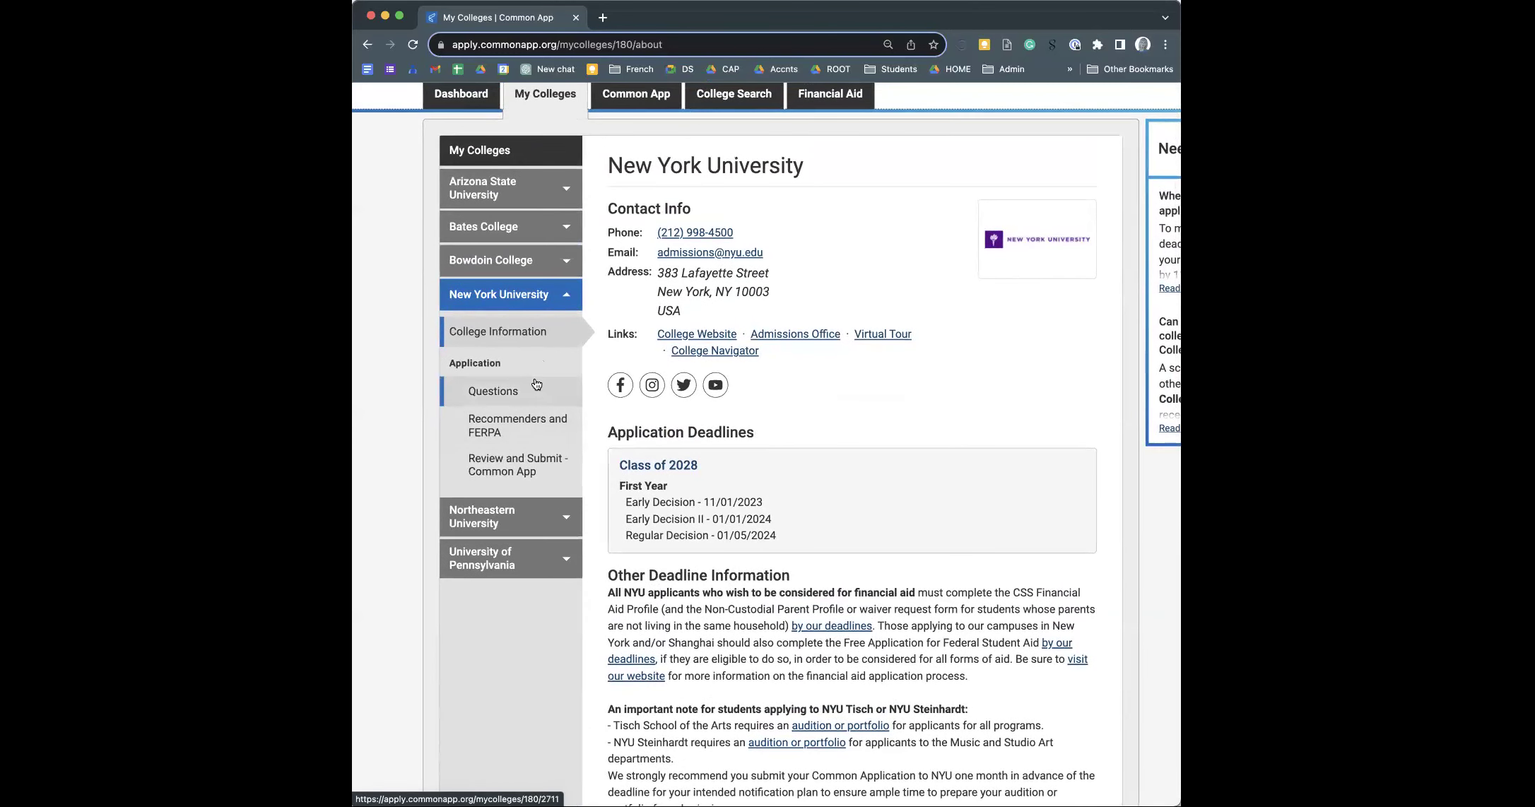
pyautogui.click(513, 436)
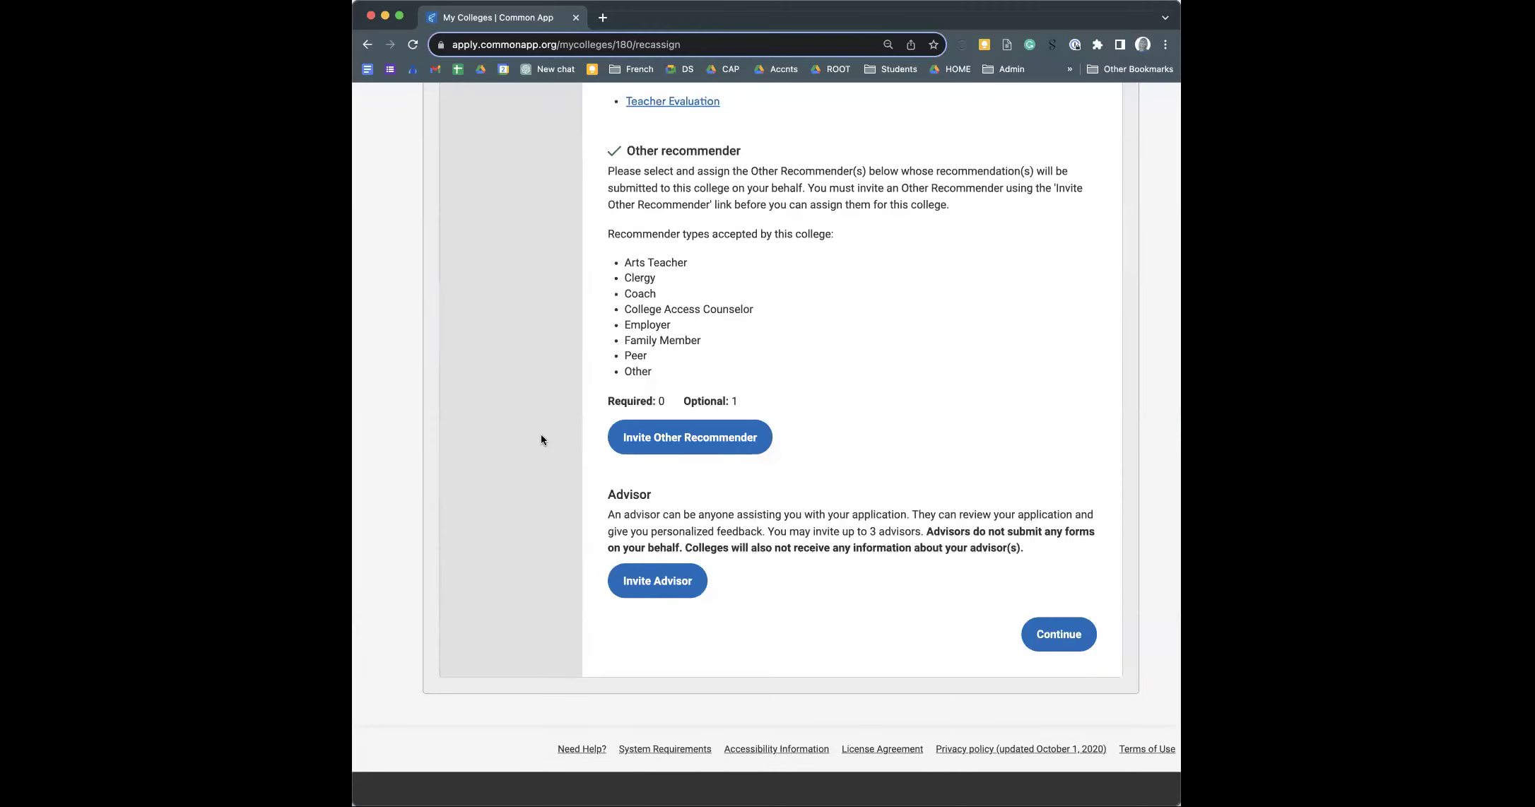
# - Examine the teacher and other recommender sections, the FERPA release authorization, the recommender invitation and the counselor's downloadable PDF forms
pyautogui.scroll(7, 540, 434)
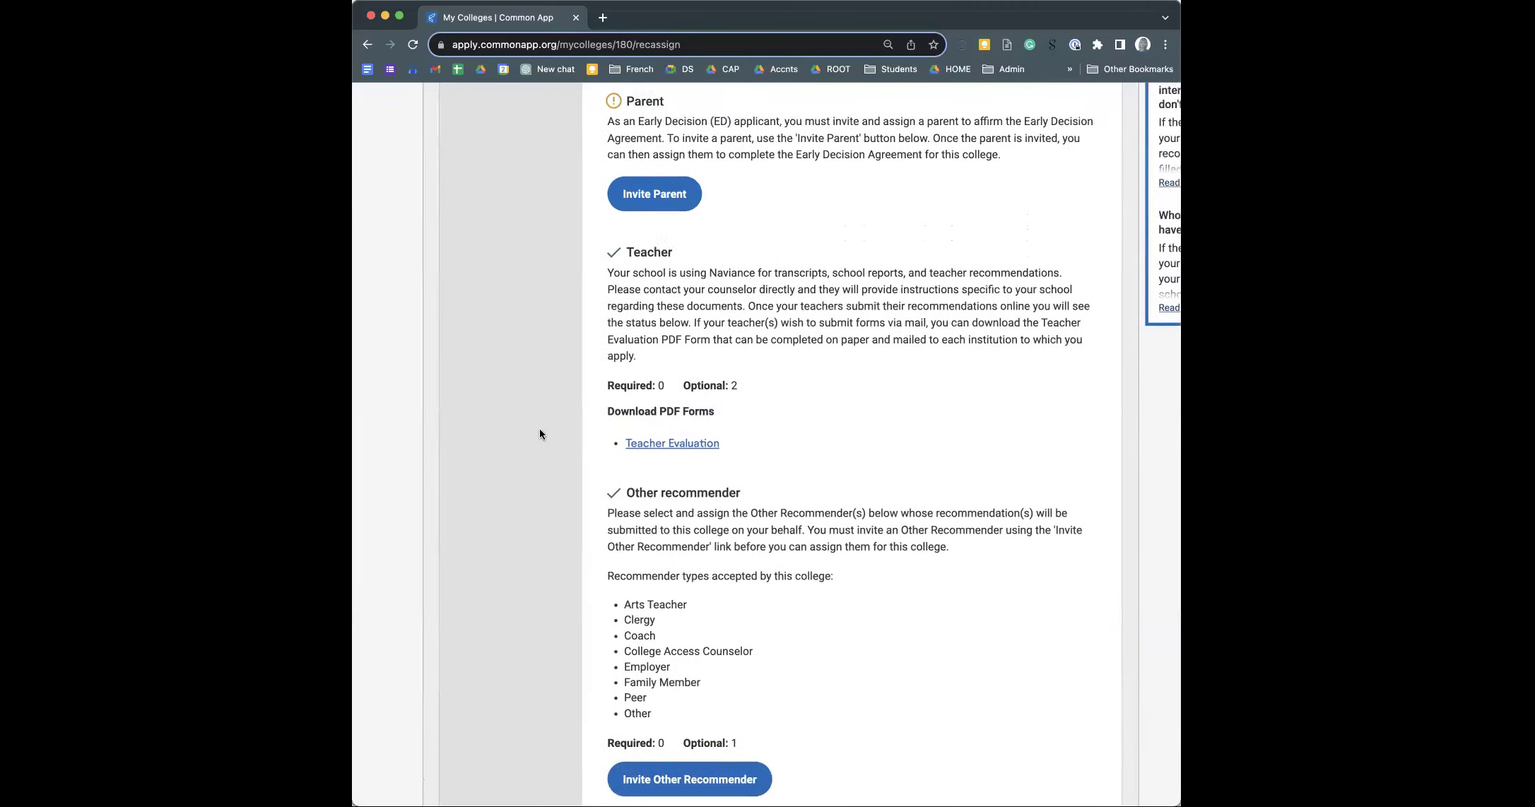
pyautogui.scroll(2, 750, 477)
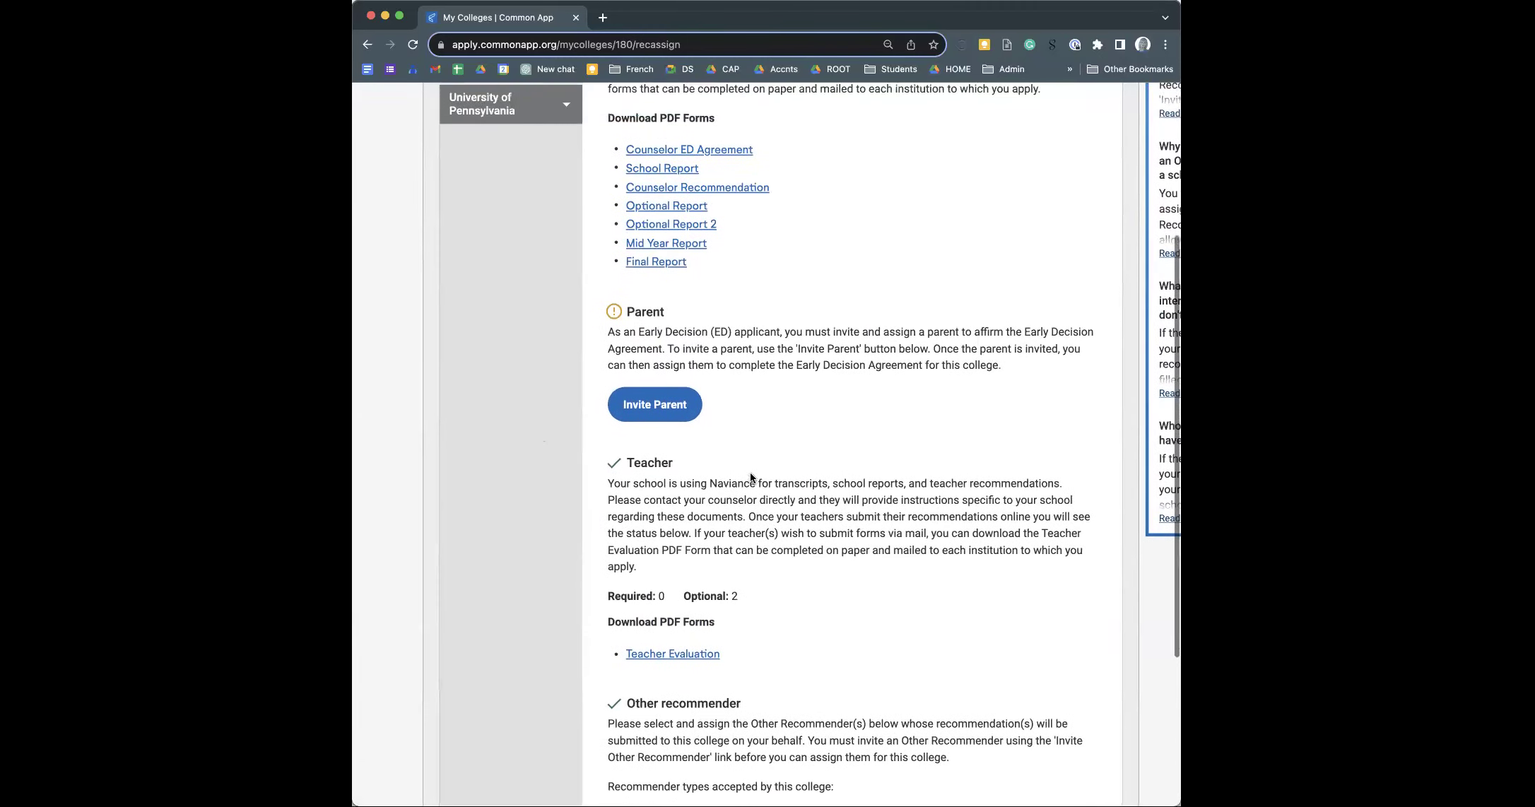
pyautogui.scroll(3, 751, 478)
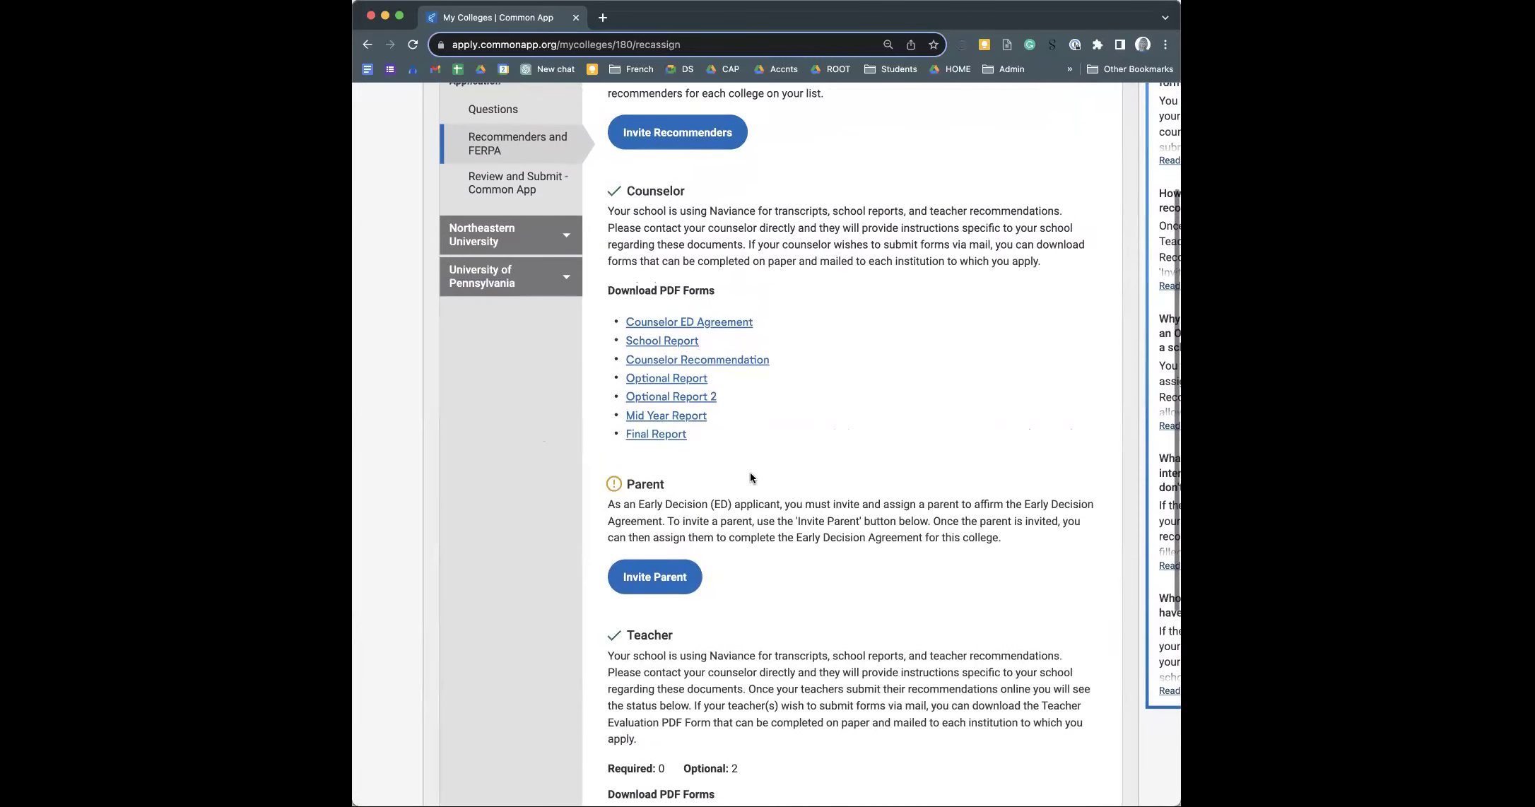
pyautogui.scroll(3, 751, 478)
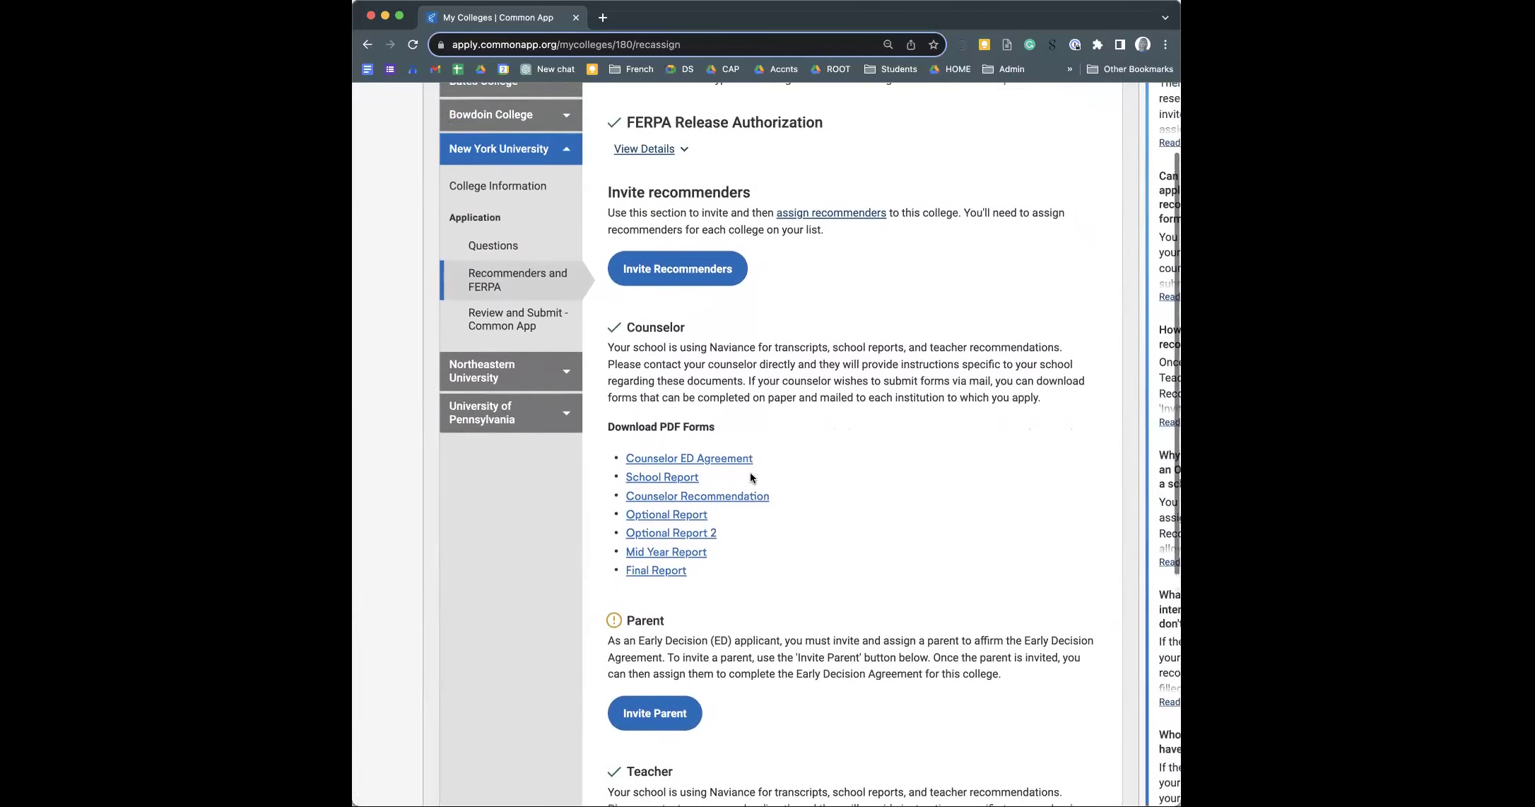
pyautogui.scroll(1, 750, 477)
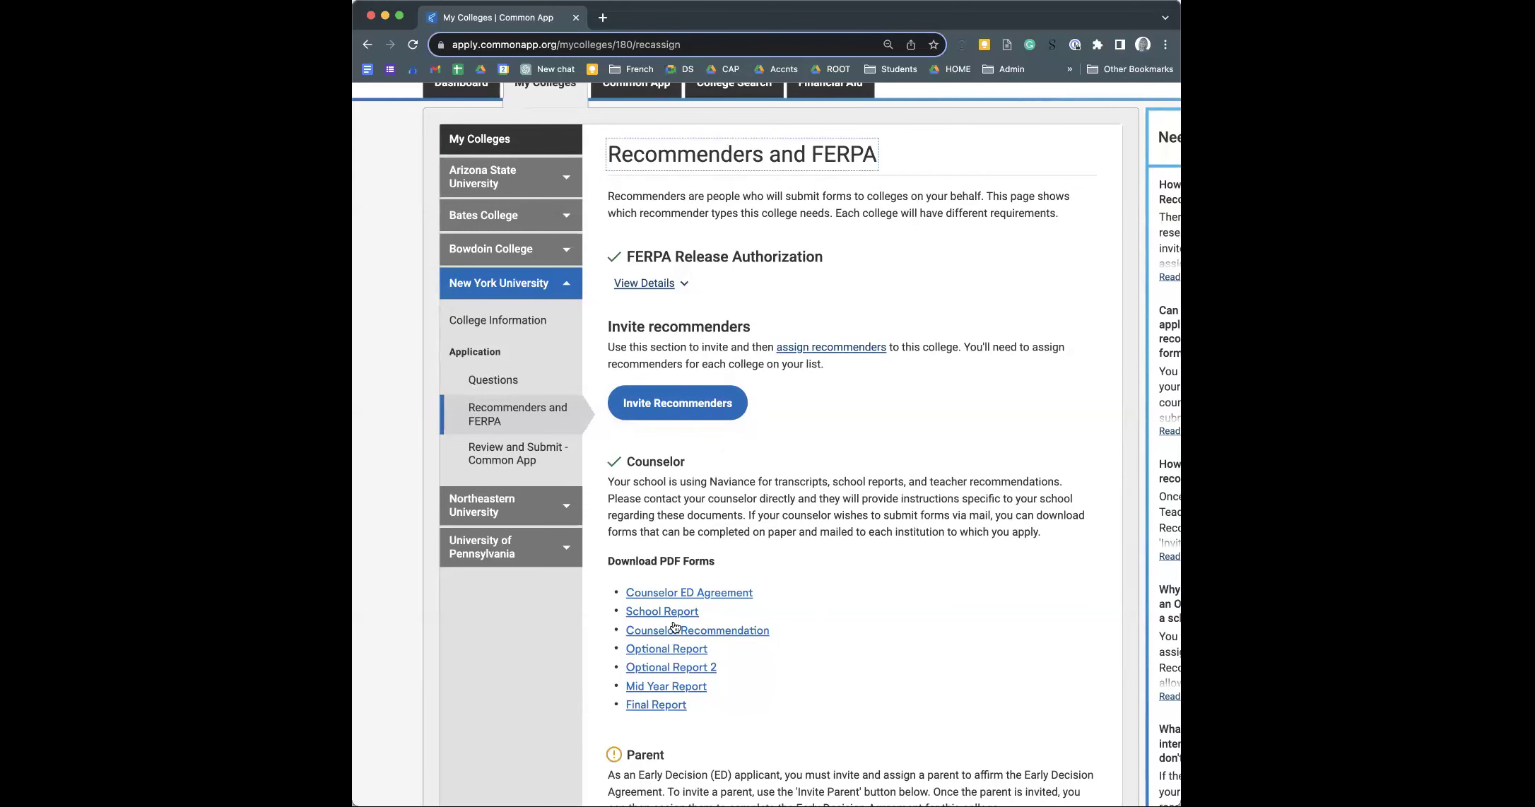
pyautogui.scroll(-5, 726, 448)
pyautogui.scroll(-4, 735, 495)
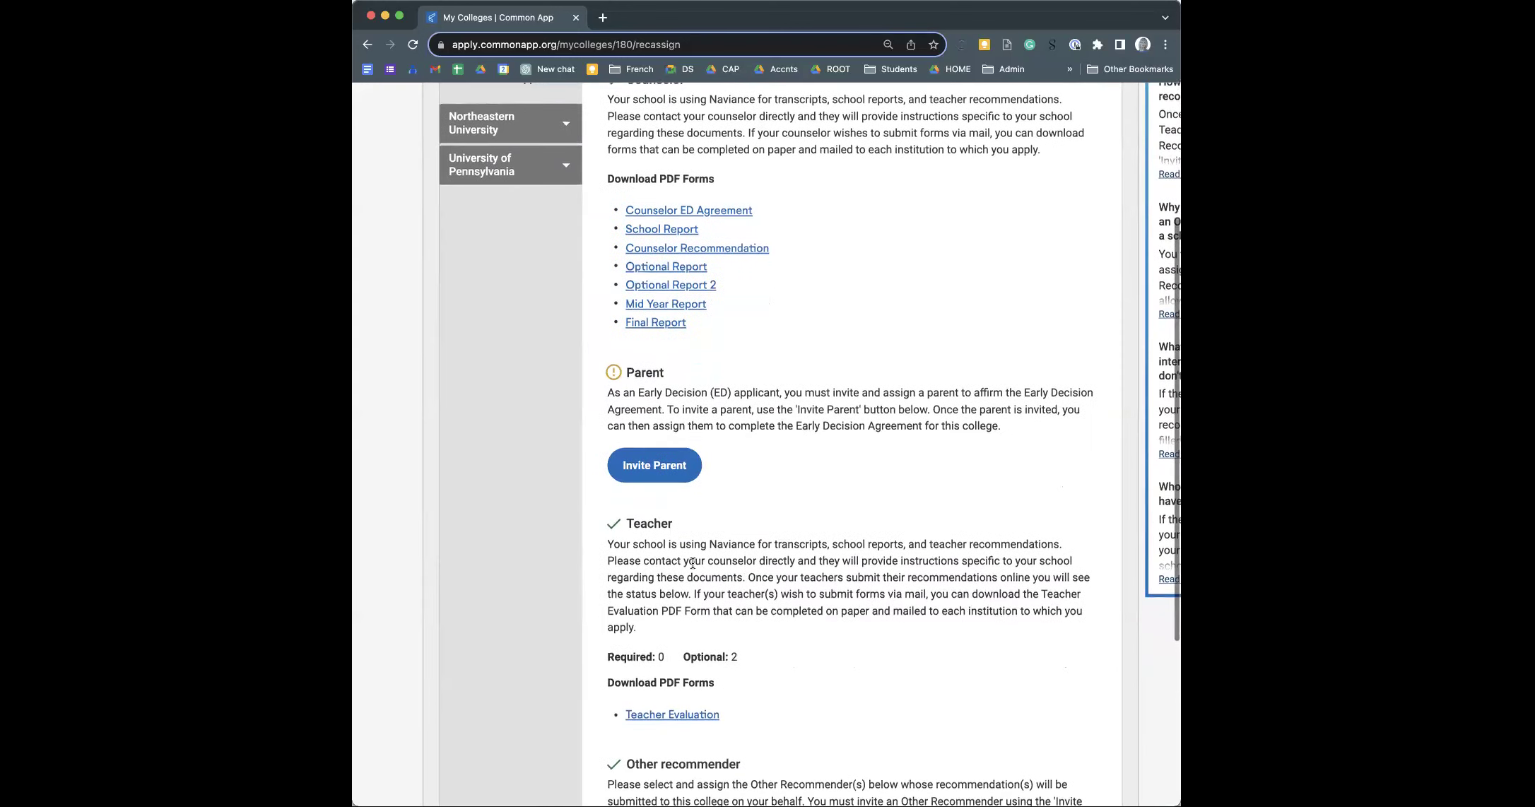
# - Examine the Parent section's Early Decision Agreement invitation and the Counselor section's instructions and PDF forms
pyautogui.scroll(2, 720, 365)
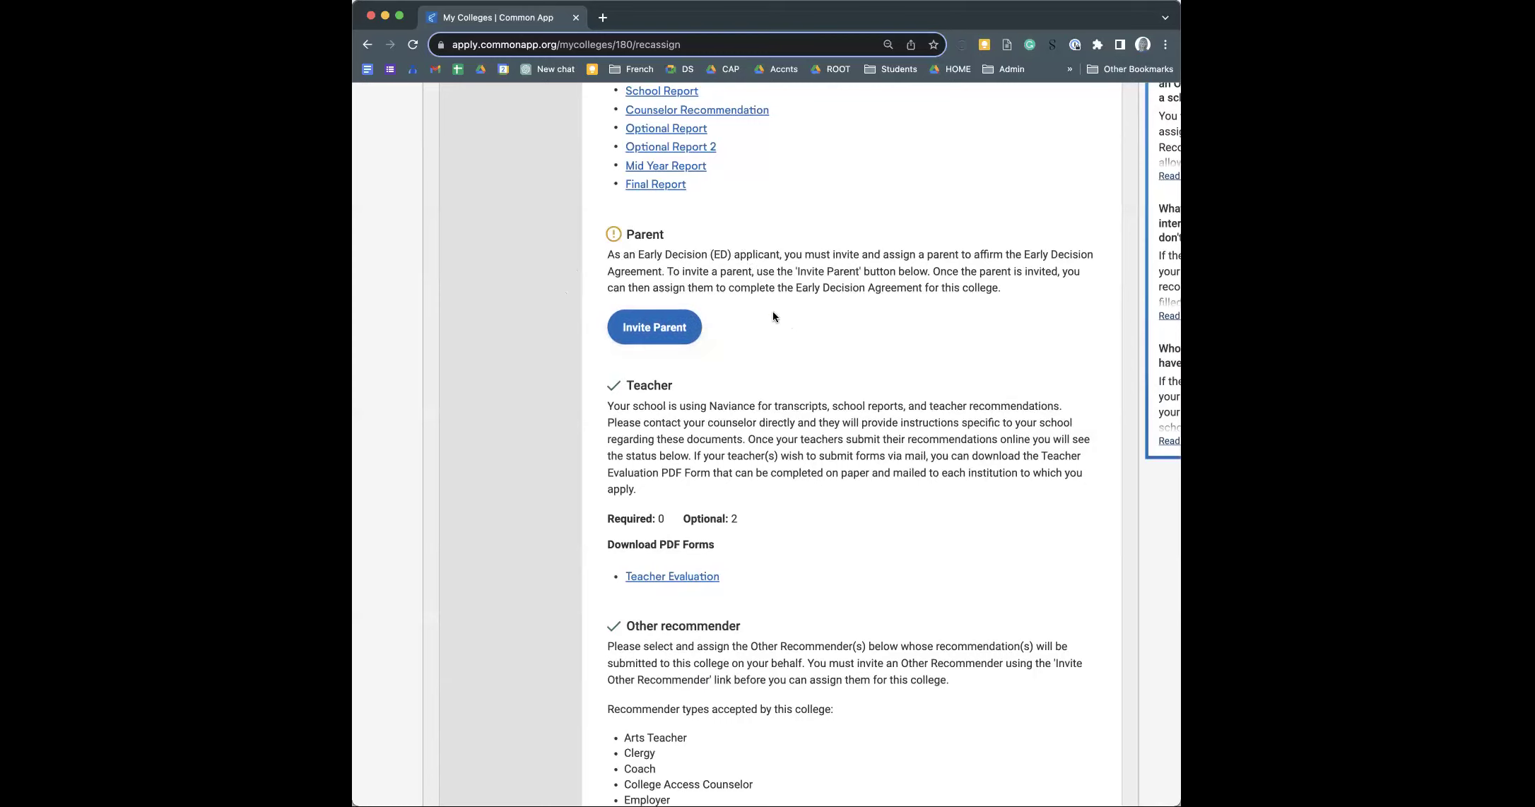
pyautogui.scroll(1, 773, 311)
pyautogui.scroll(2, 773, 310)
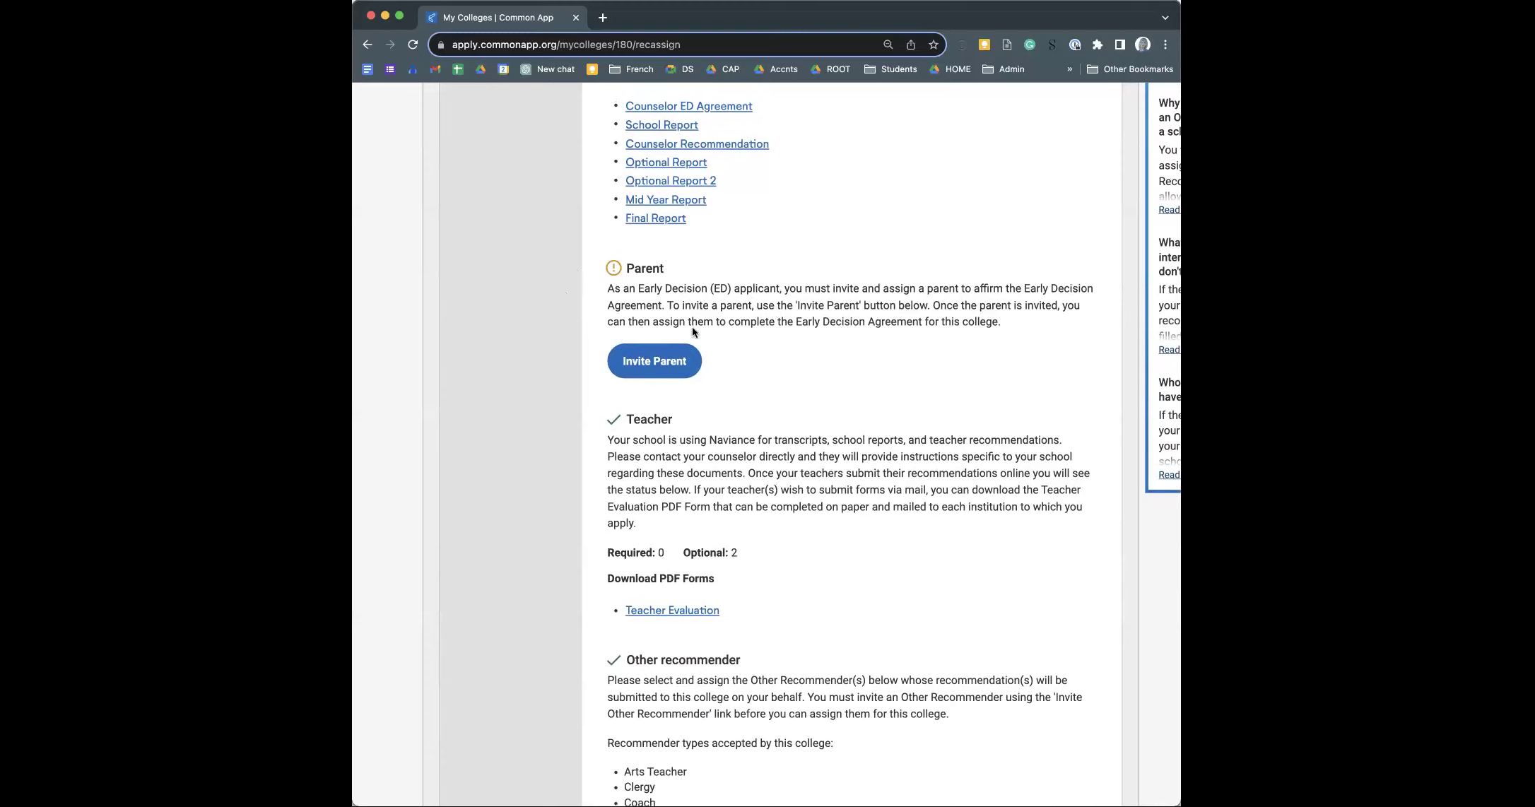
pyautogui.scroll(2, 791, 354)
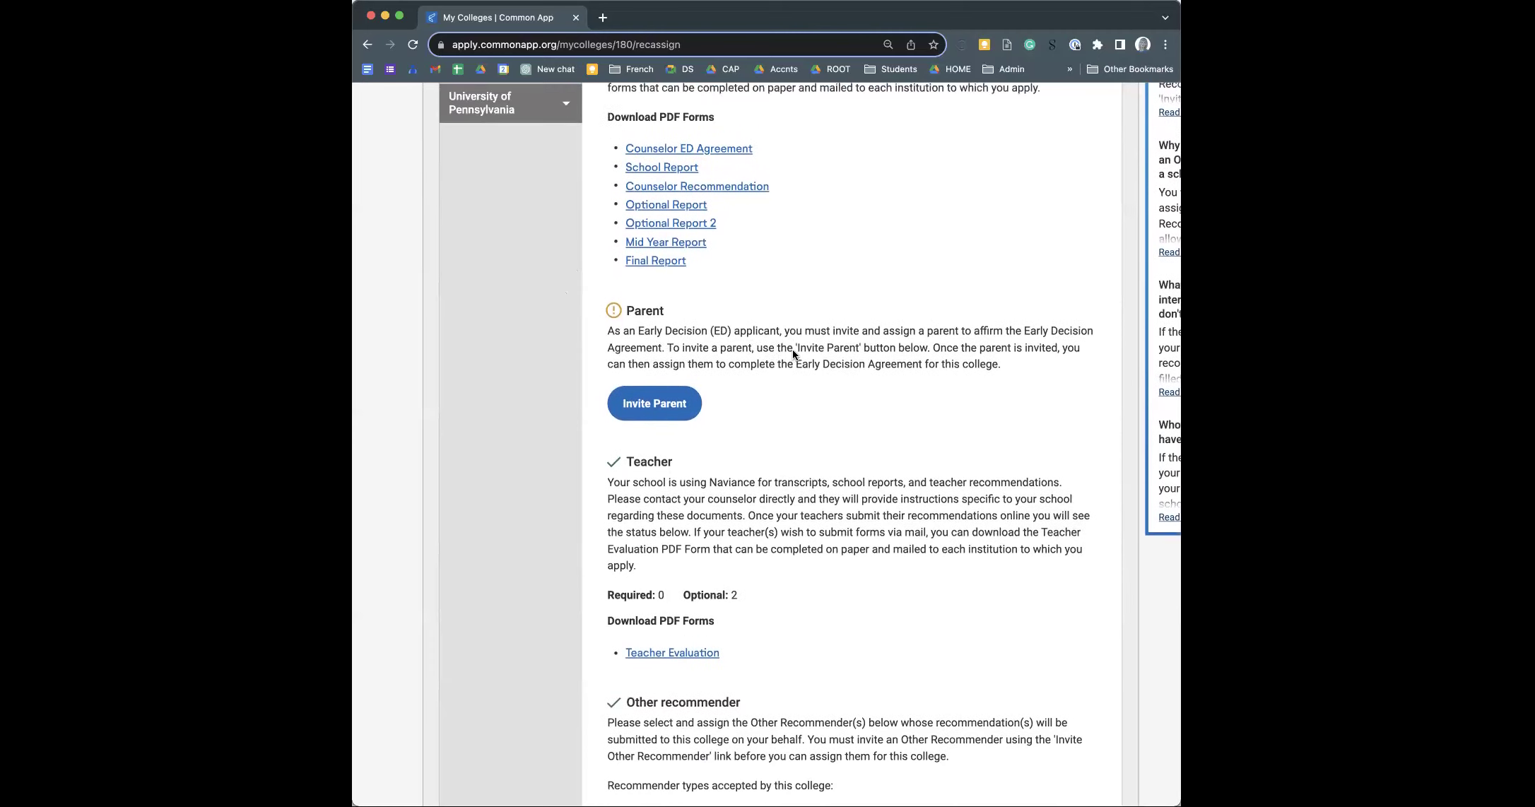
pyautogui.scroll(4, 770, 368)
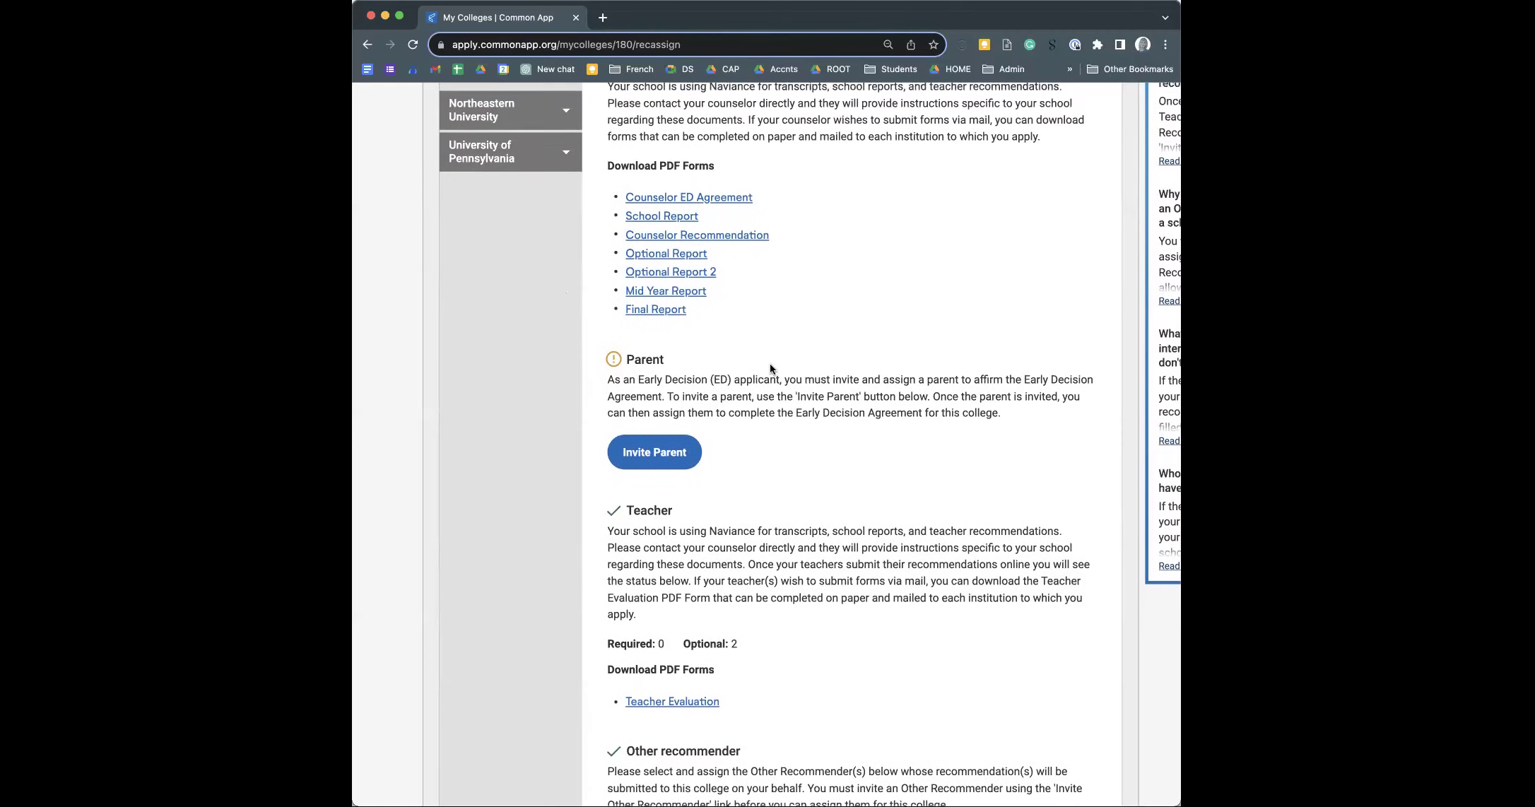
pyautogui.scroll(1, 770, 368)
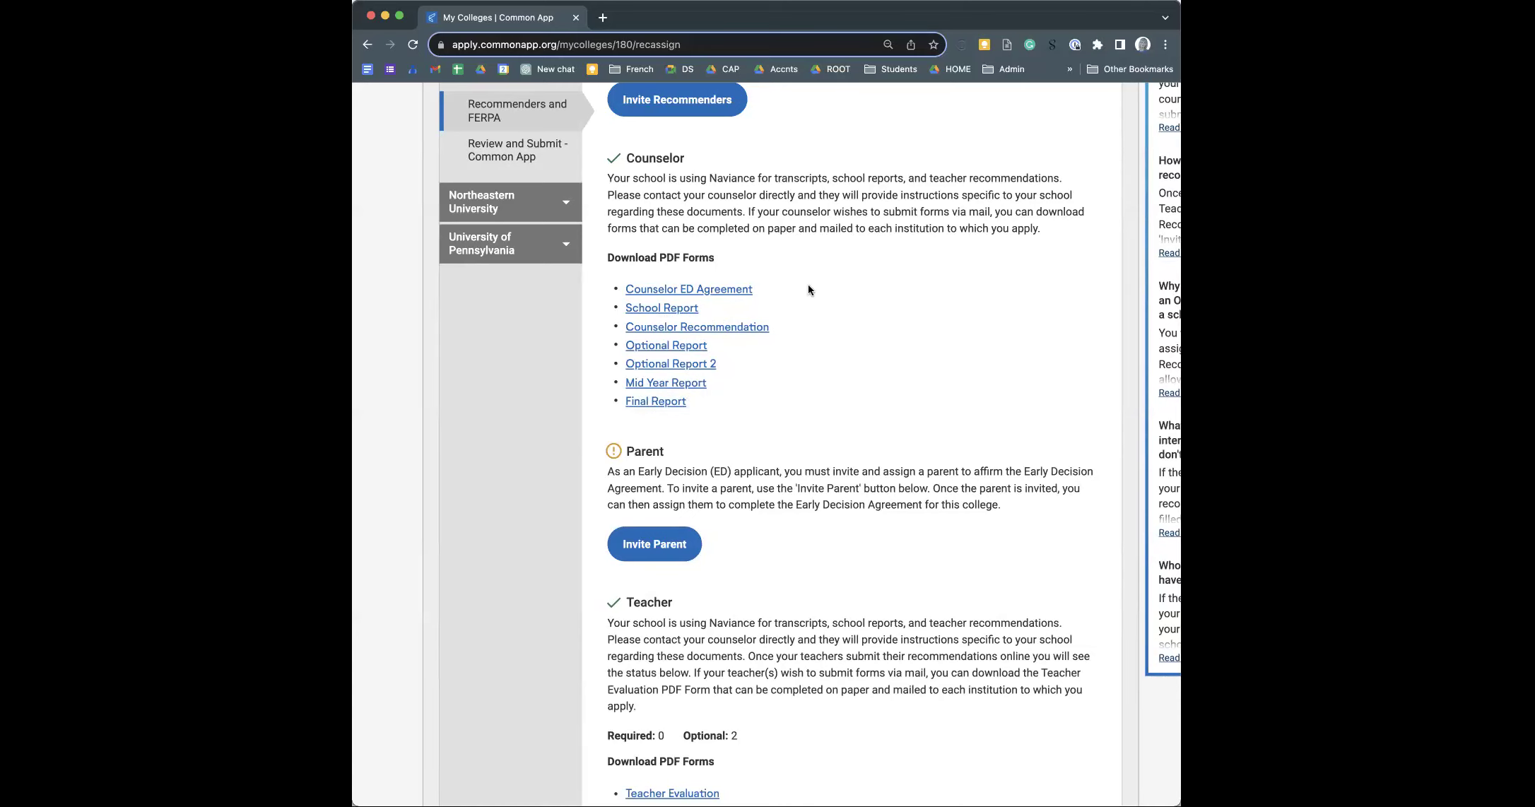
pyautogui.scroll(1, 839, 285)
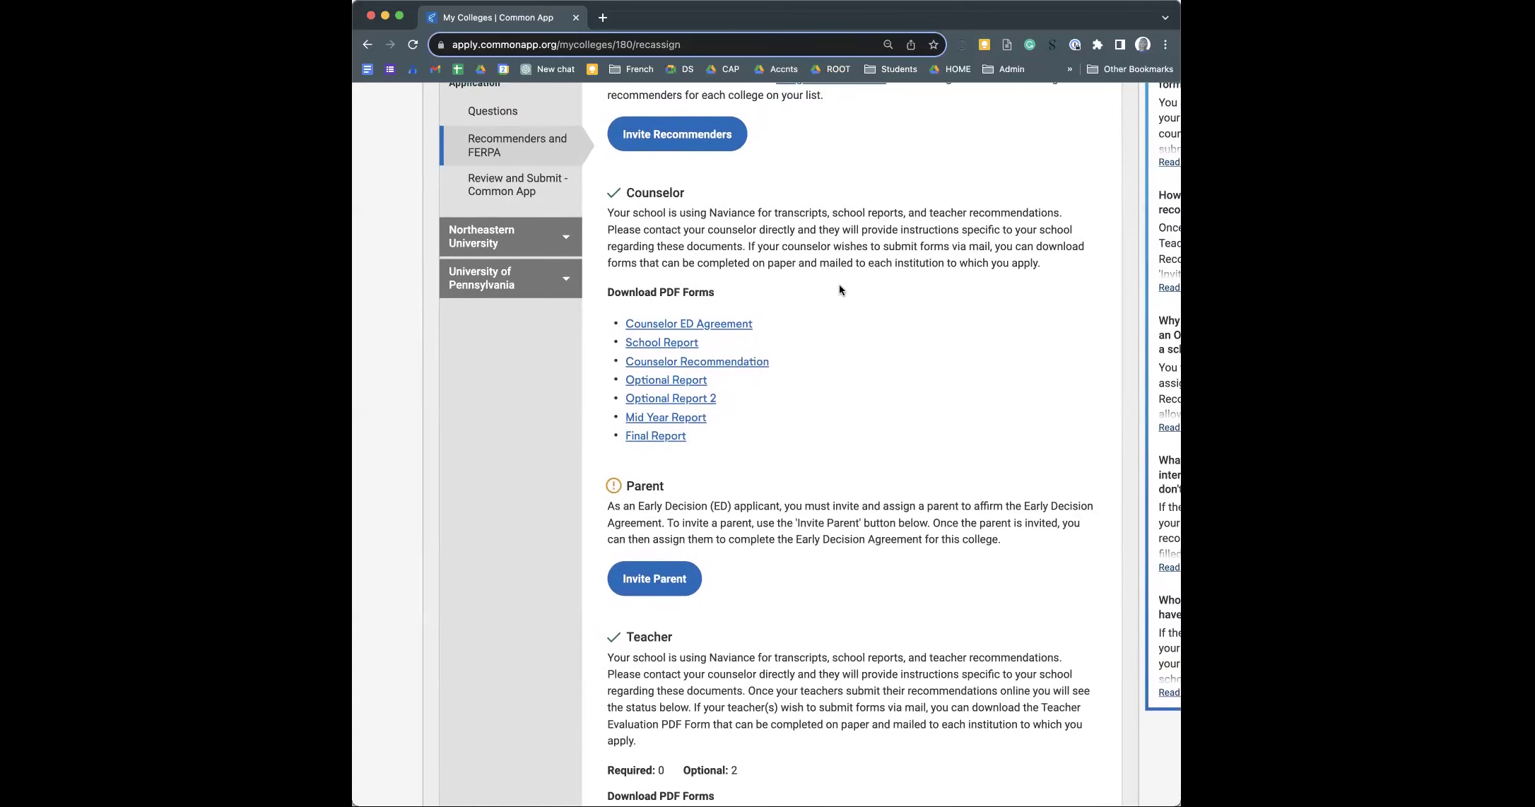
pyautogui.scroll(1, 840, 284)
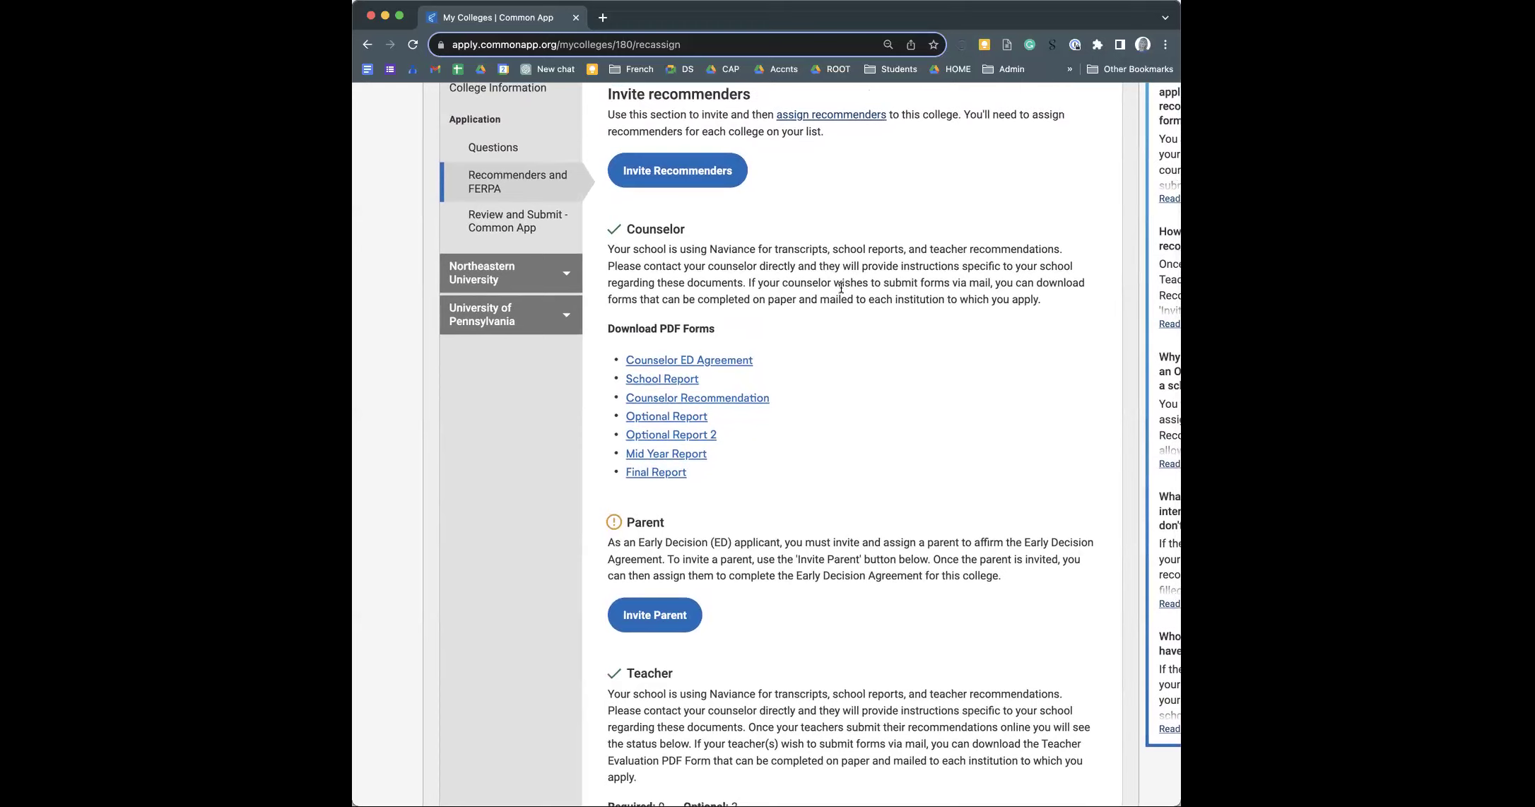
# - Expand the FERPA Release Authorization details for New York University and open the release authorization
pyautogui.scroll(1, 802, 322)
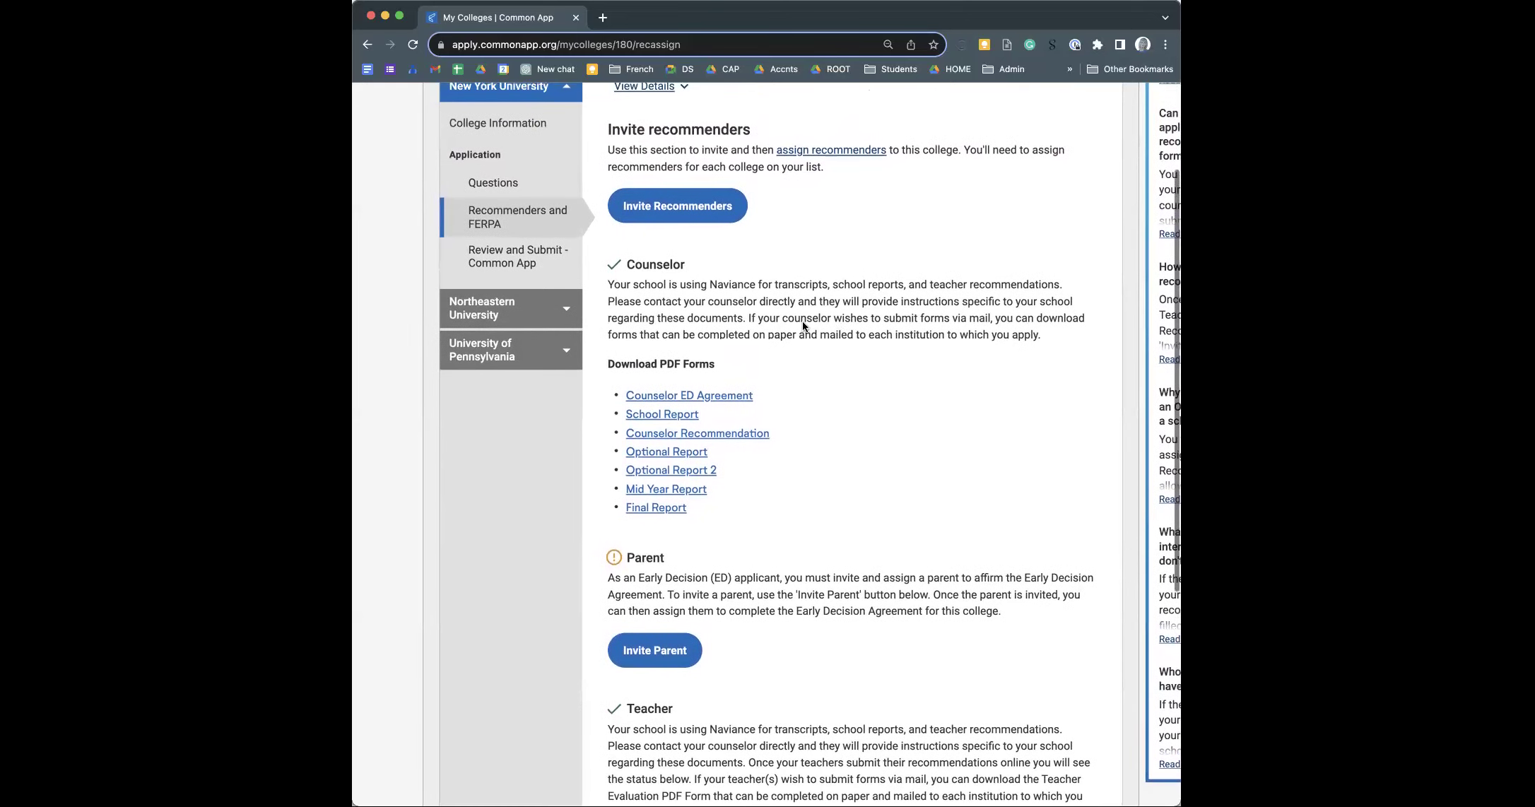
pyautogui.scroll(-1, 804, 326)
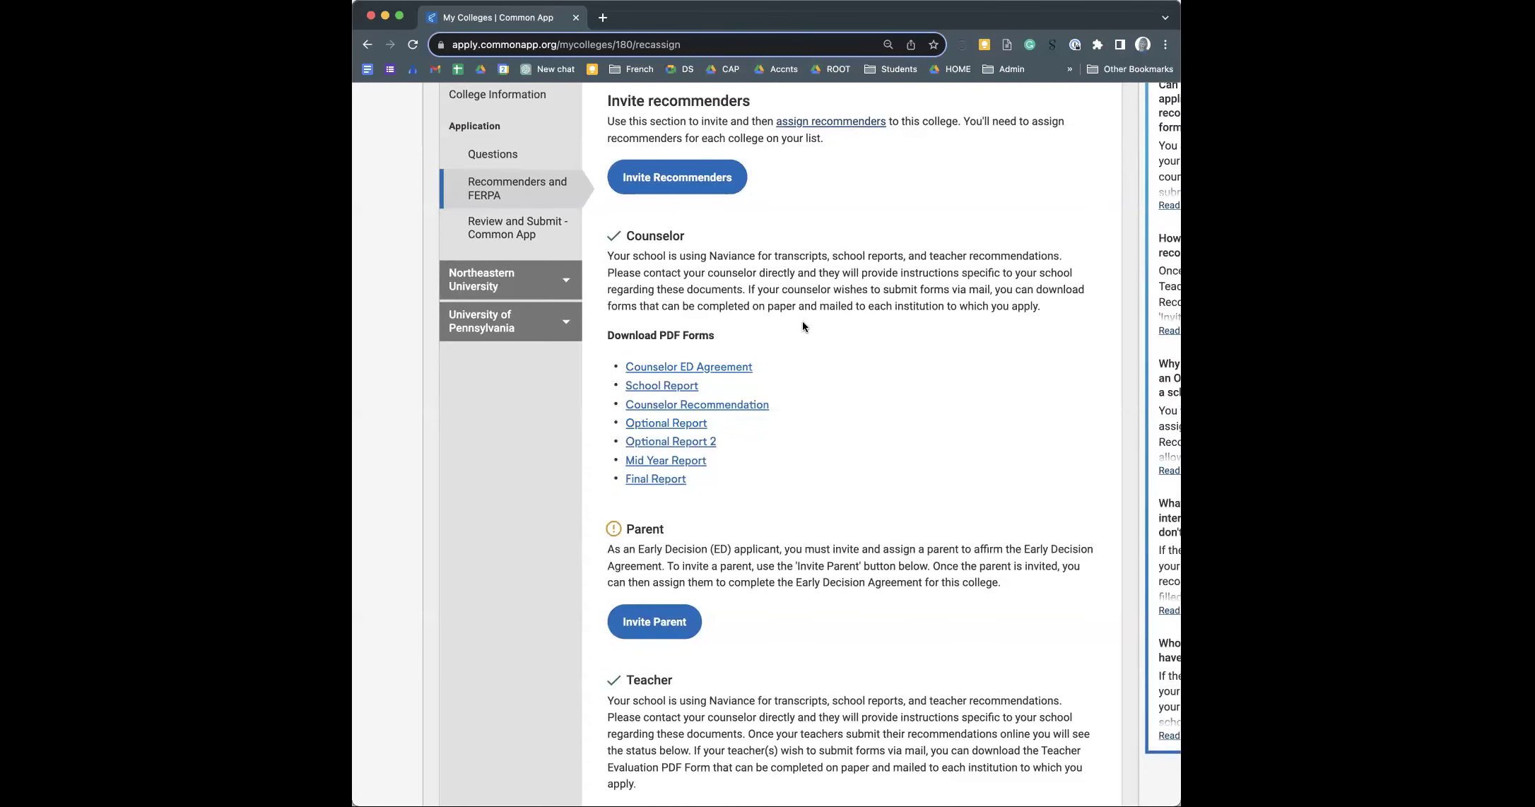
pyautogui.scroll(2, 802, 326)
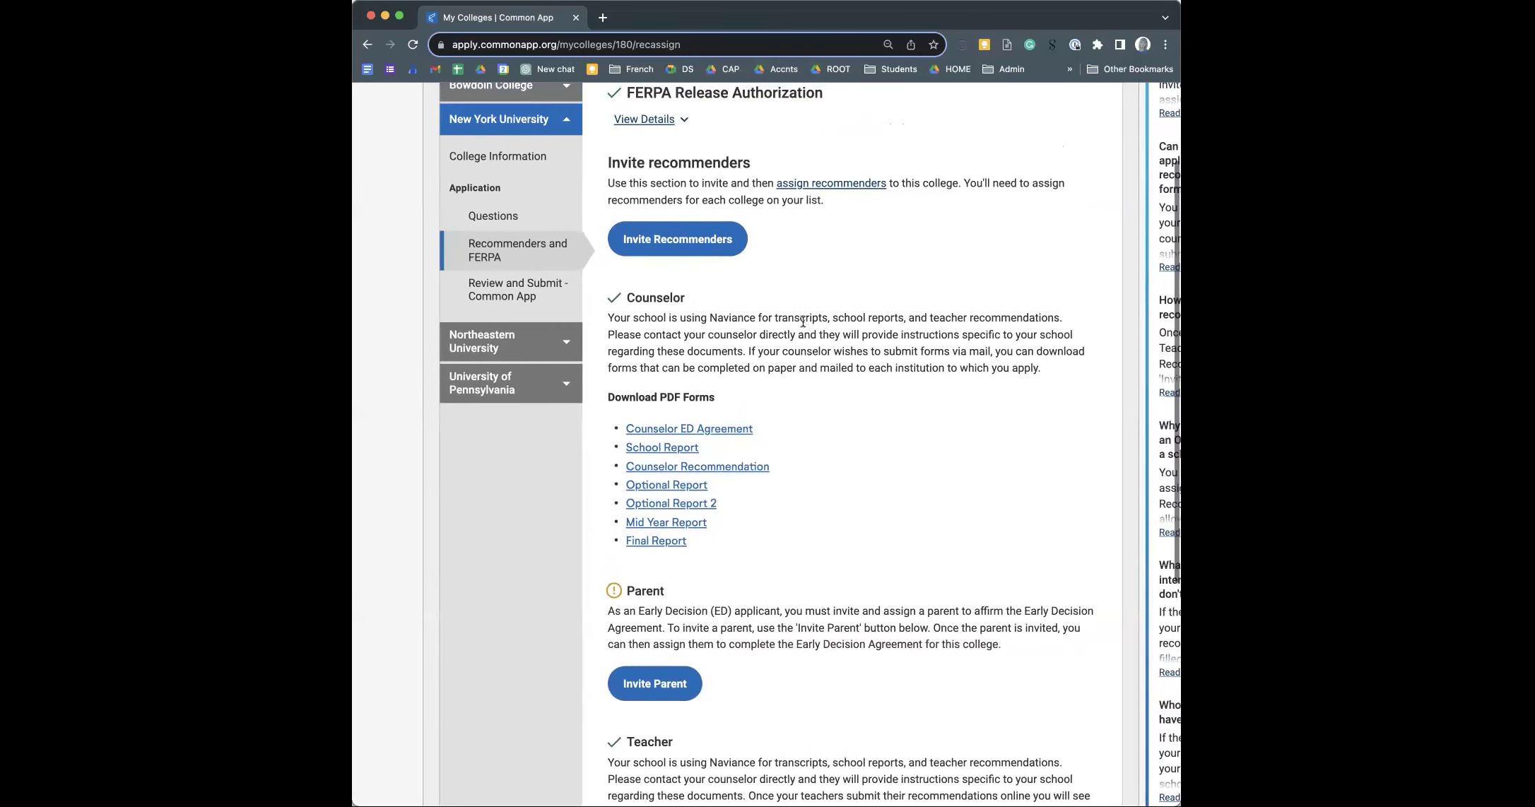
pyautogui.scroll(6, 802, 324)
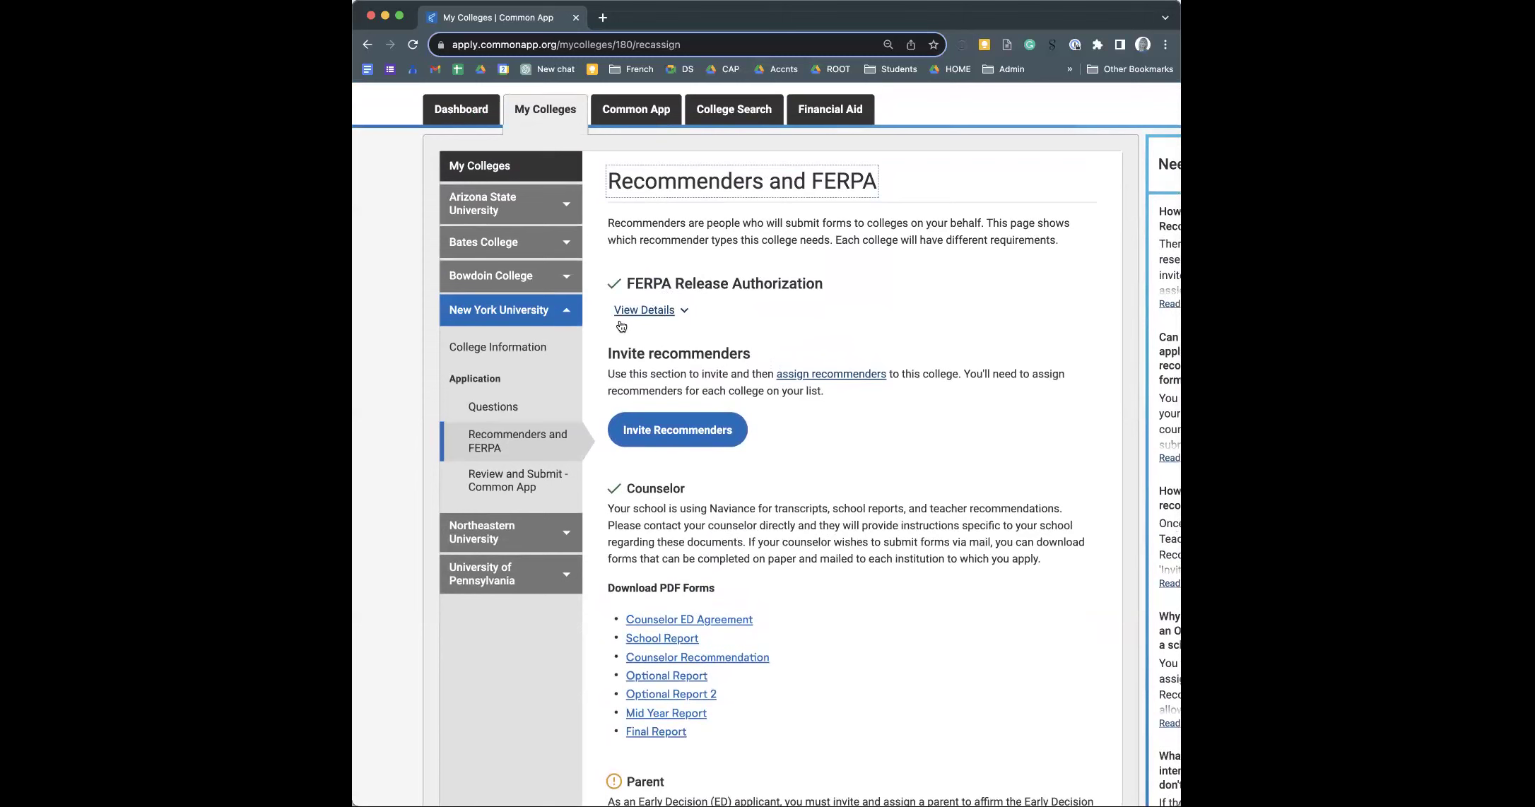
pyautogui.click(654, 320)
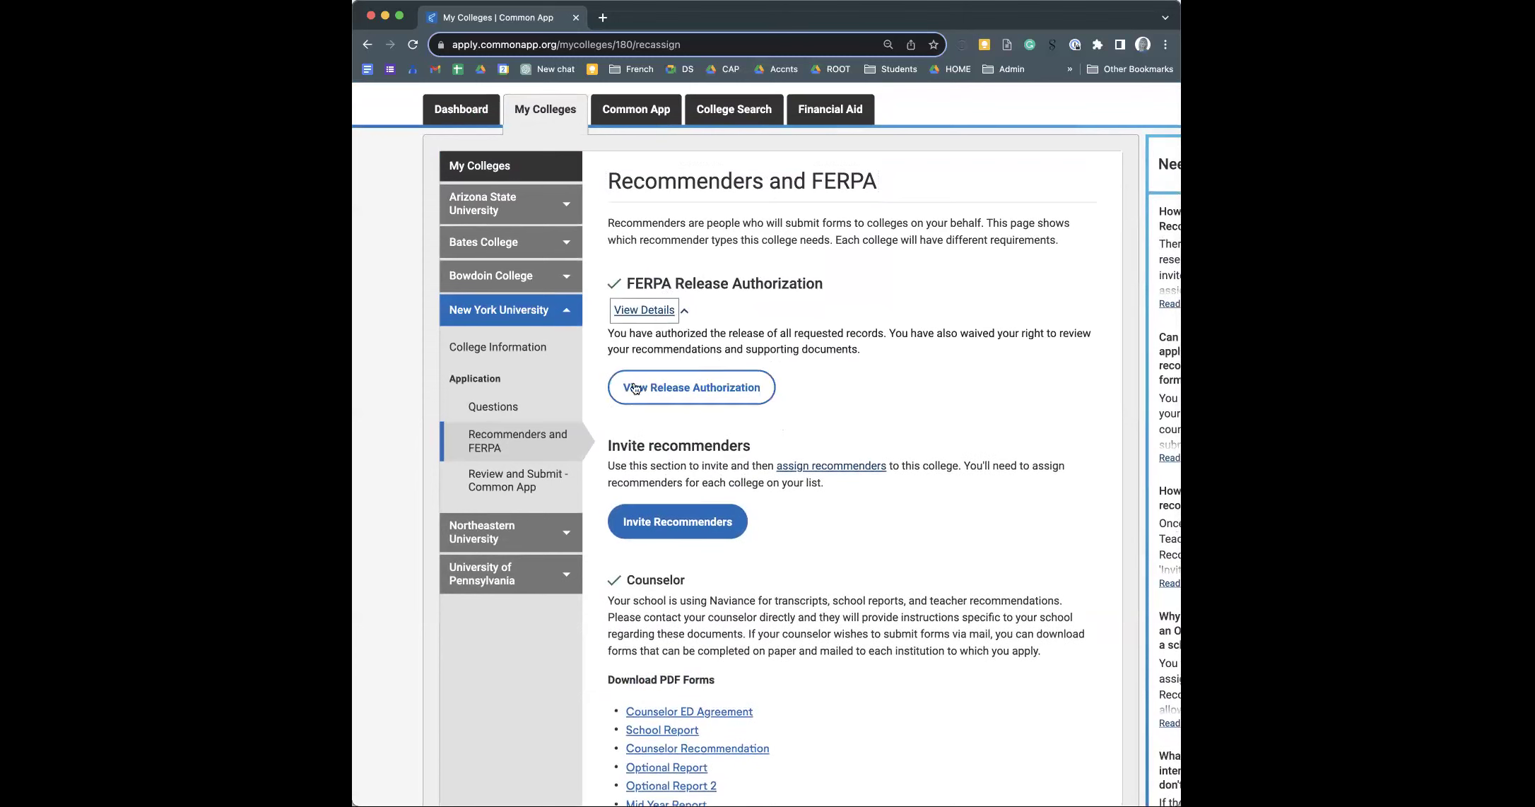
pyautogui.click(670, 401)
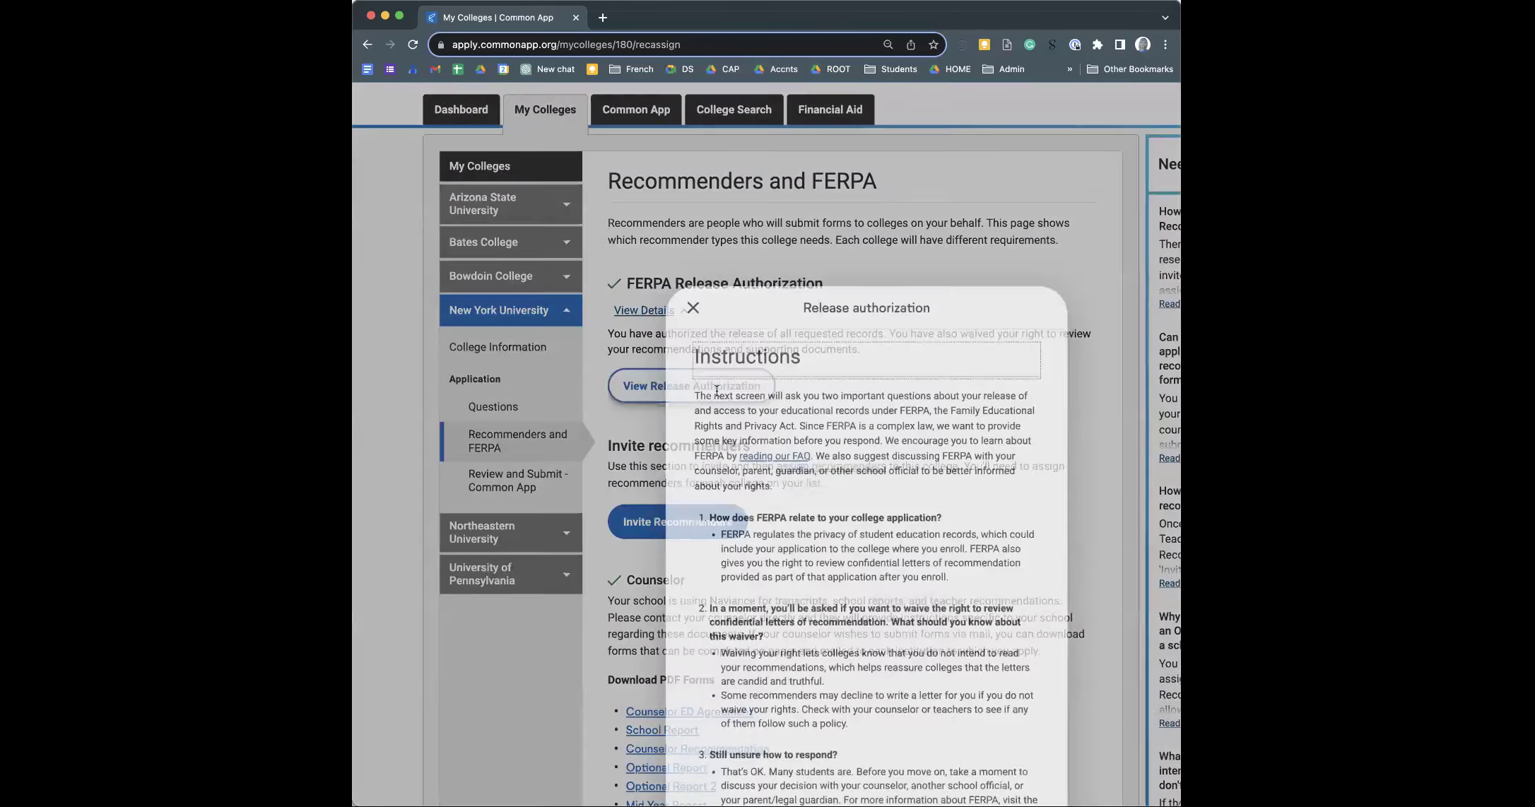
# - Read the release authorization instructions on FERPA and the recommendation waiver, and continue to the FERPA Form
pyautogui.scroll(-5, 717, 391)
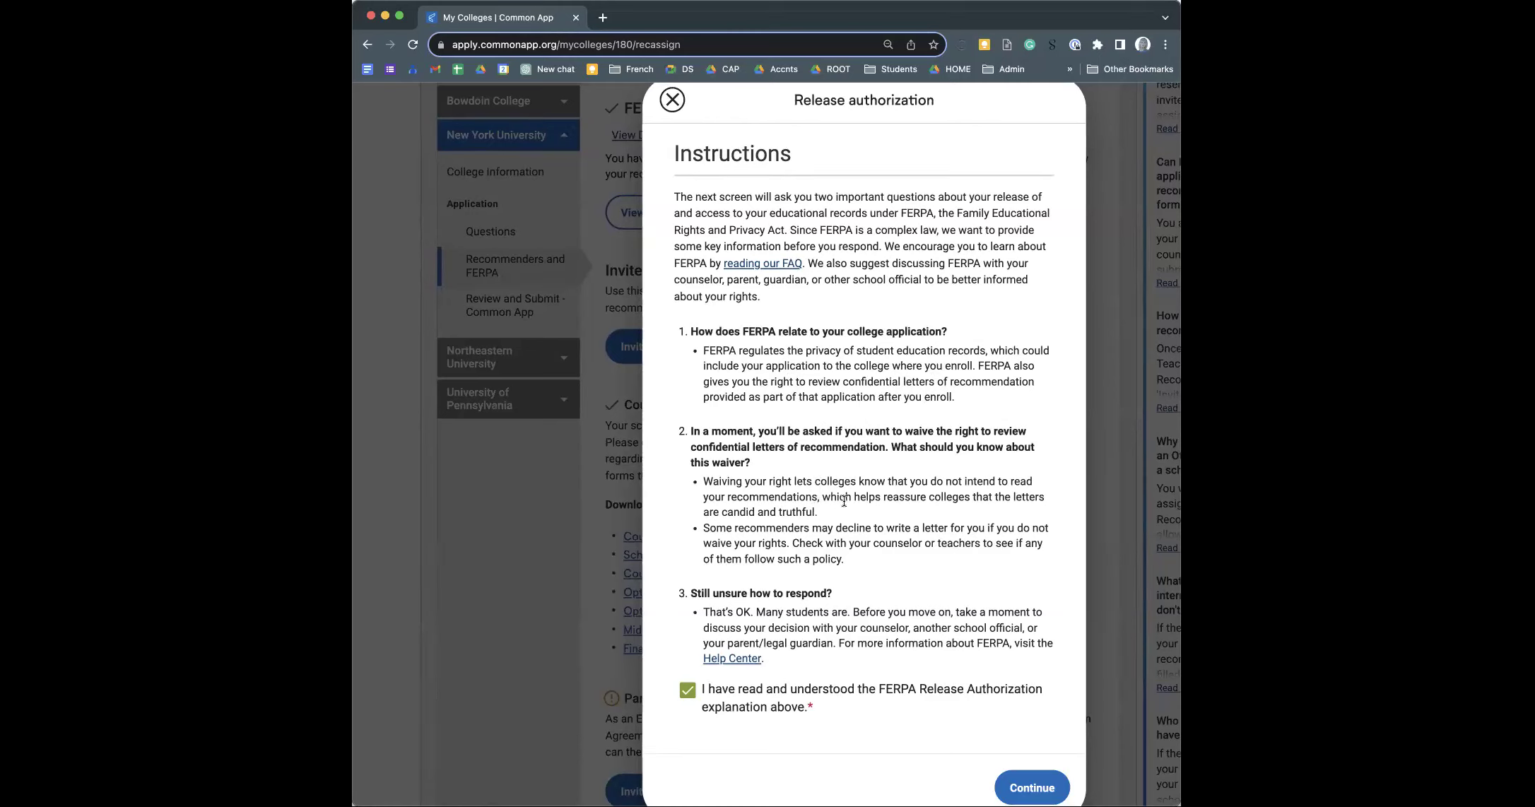
pyautogui.scroll(-1, 844, 501)
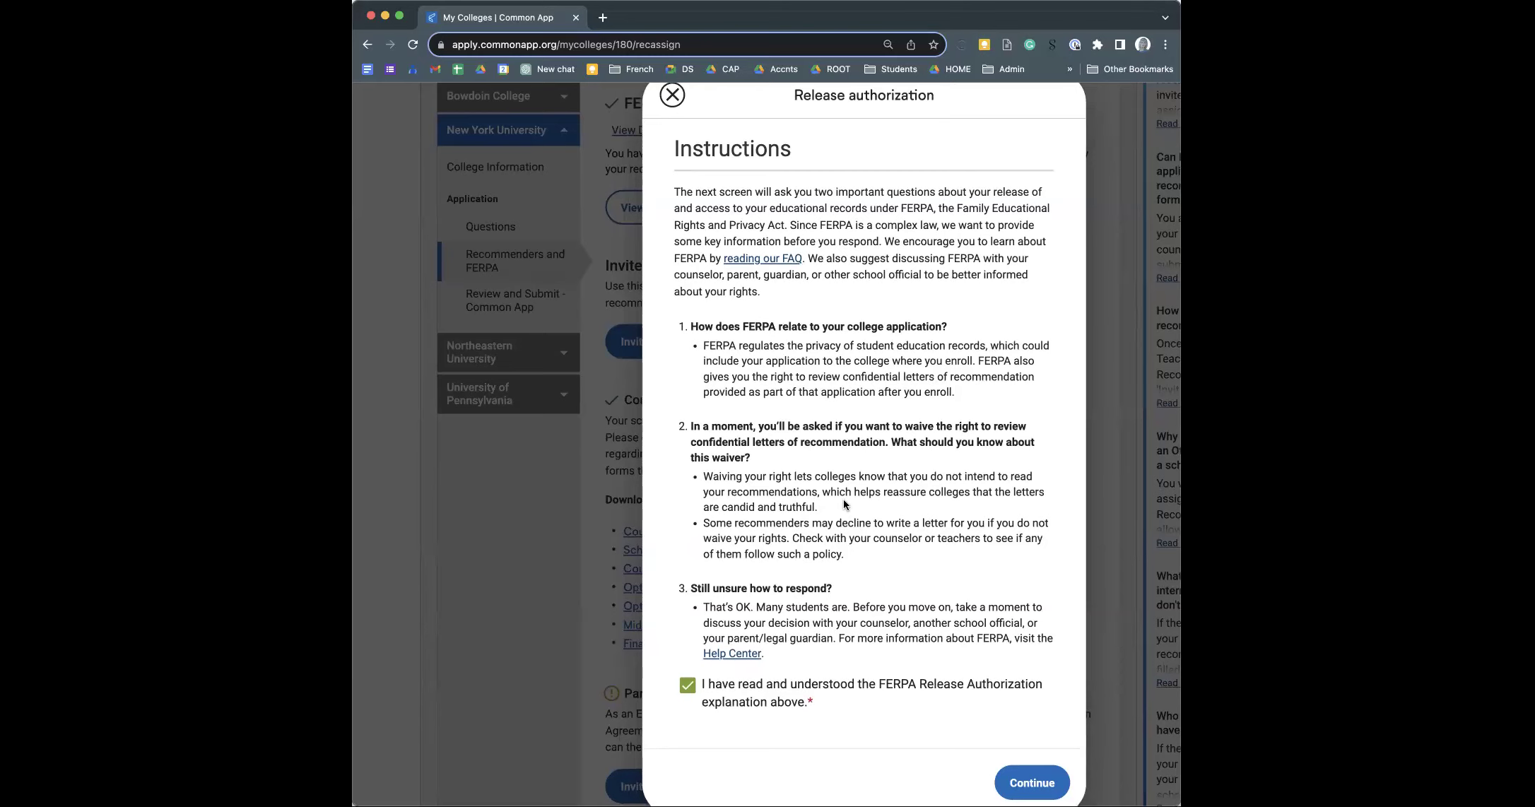
pyautogui.scroll(-1, 843, 498)
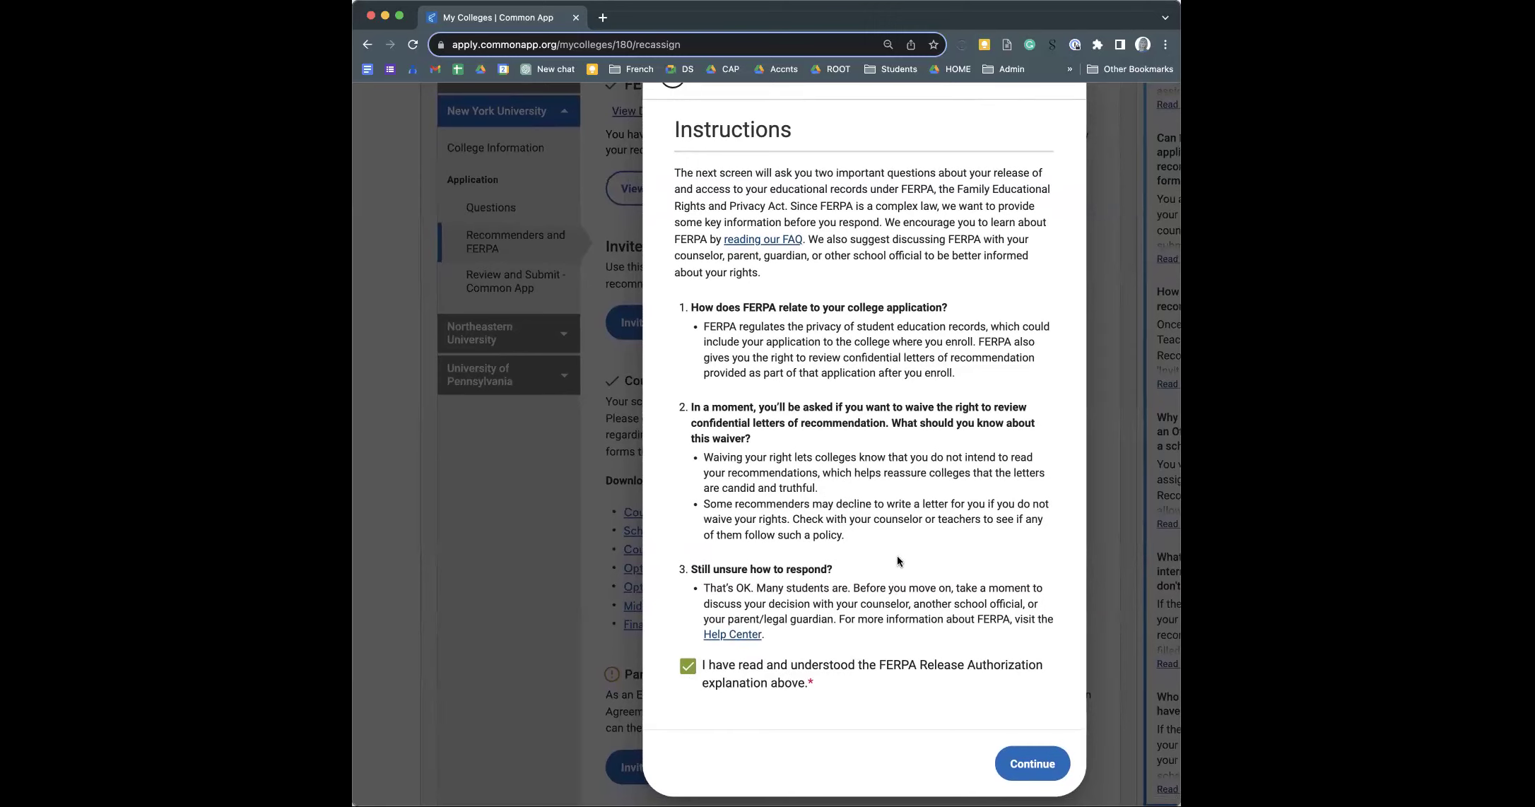
pyautogui.scroll(-1, 897, 556)
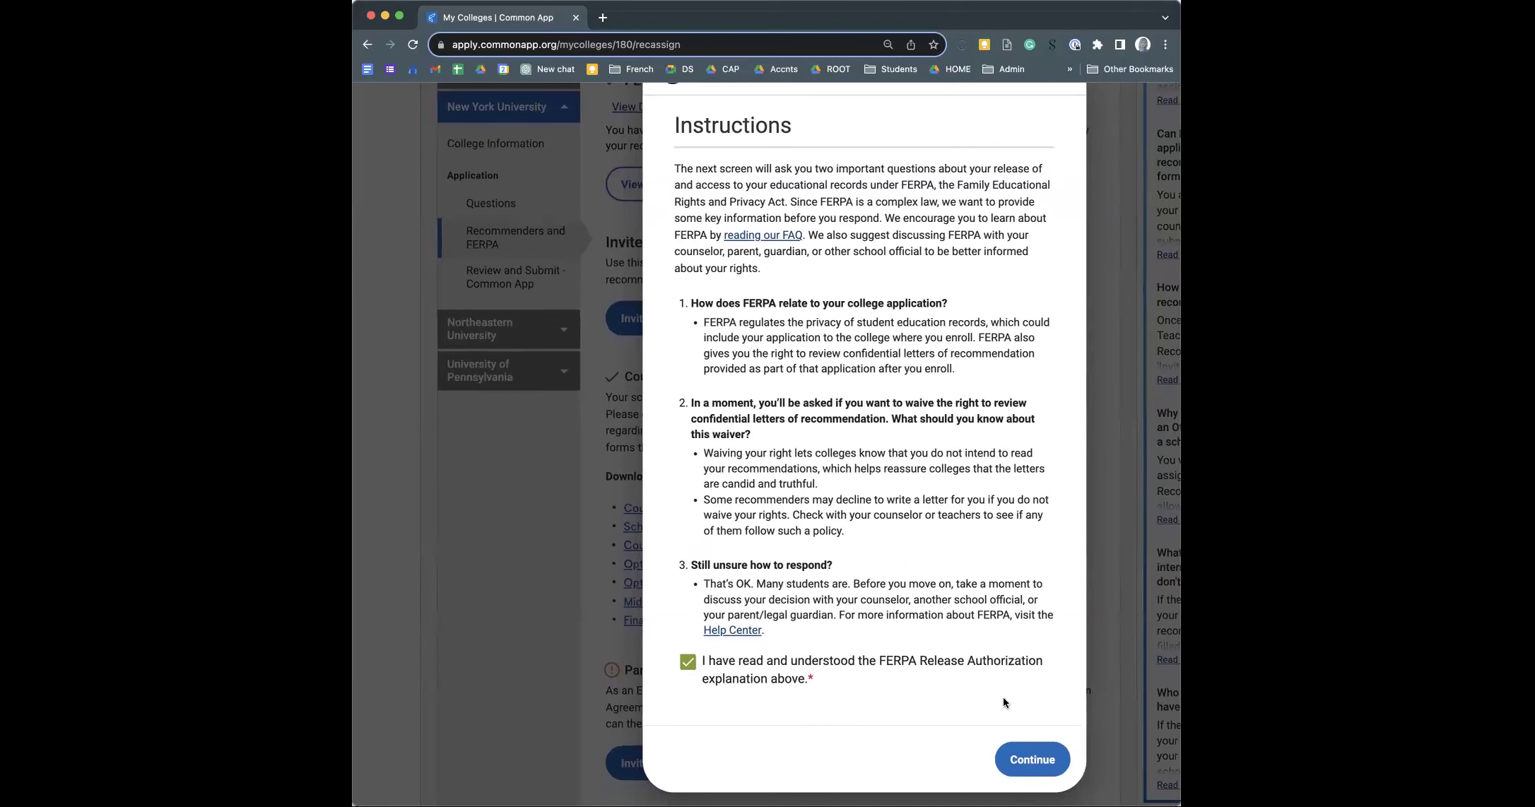
pyautogui.click(1037, 762)
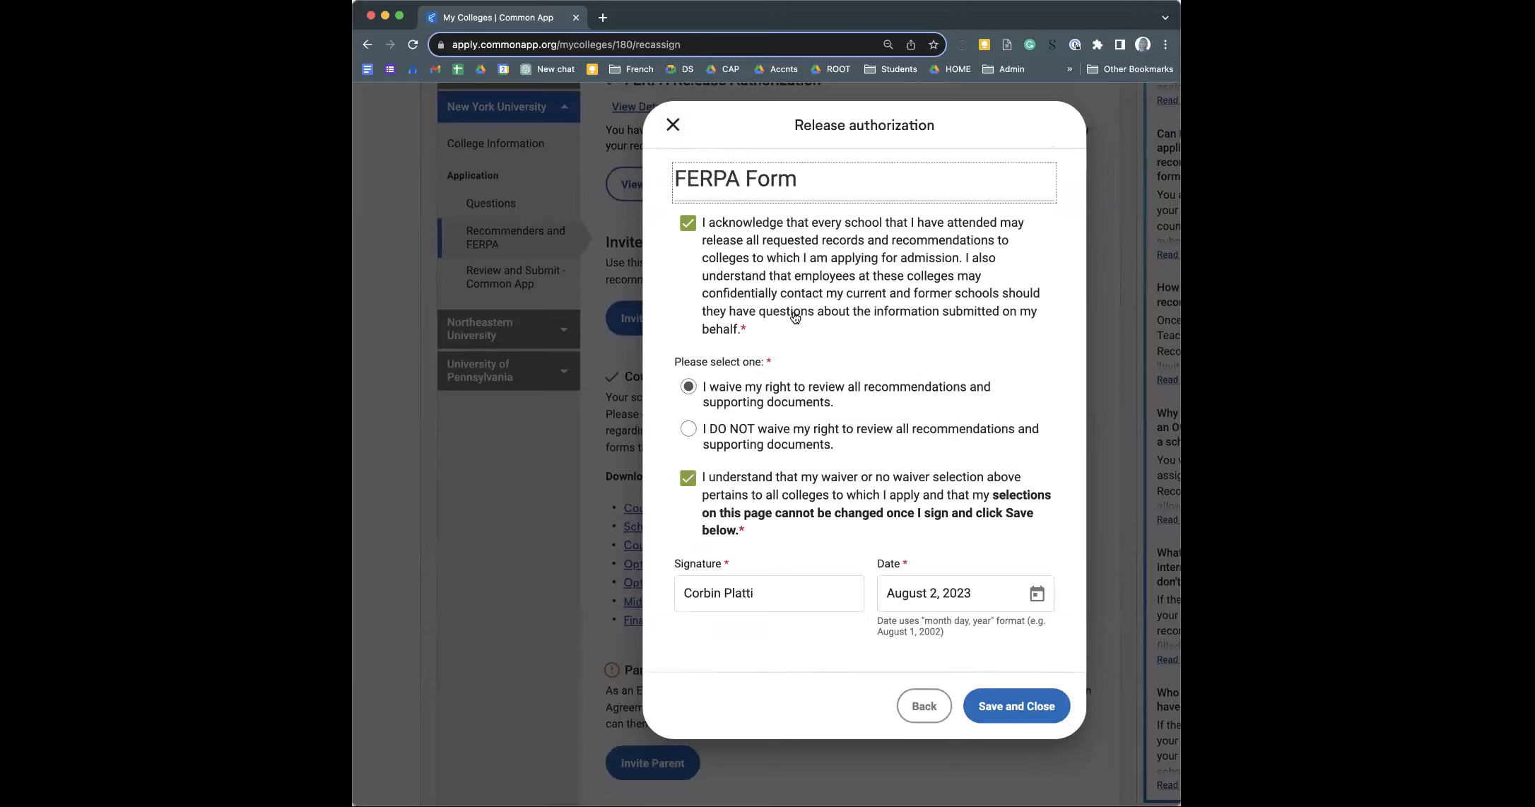
# - Try to re-sign the FERPA Form with the student's first name and save it, checking the date calendar
pyautogui.moveTo(764, 604); pyautogui.dragTo(675, 600)
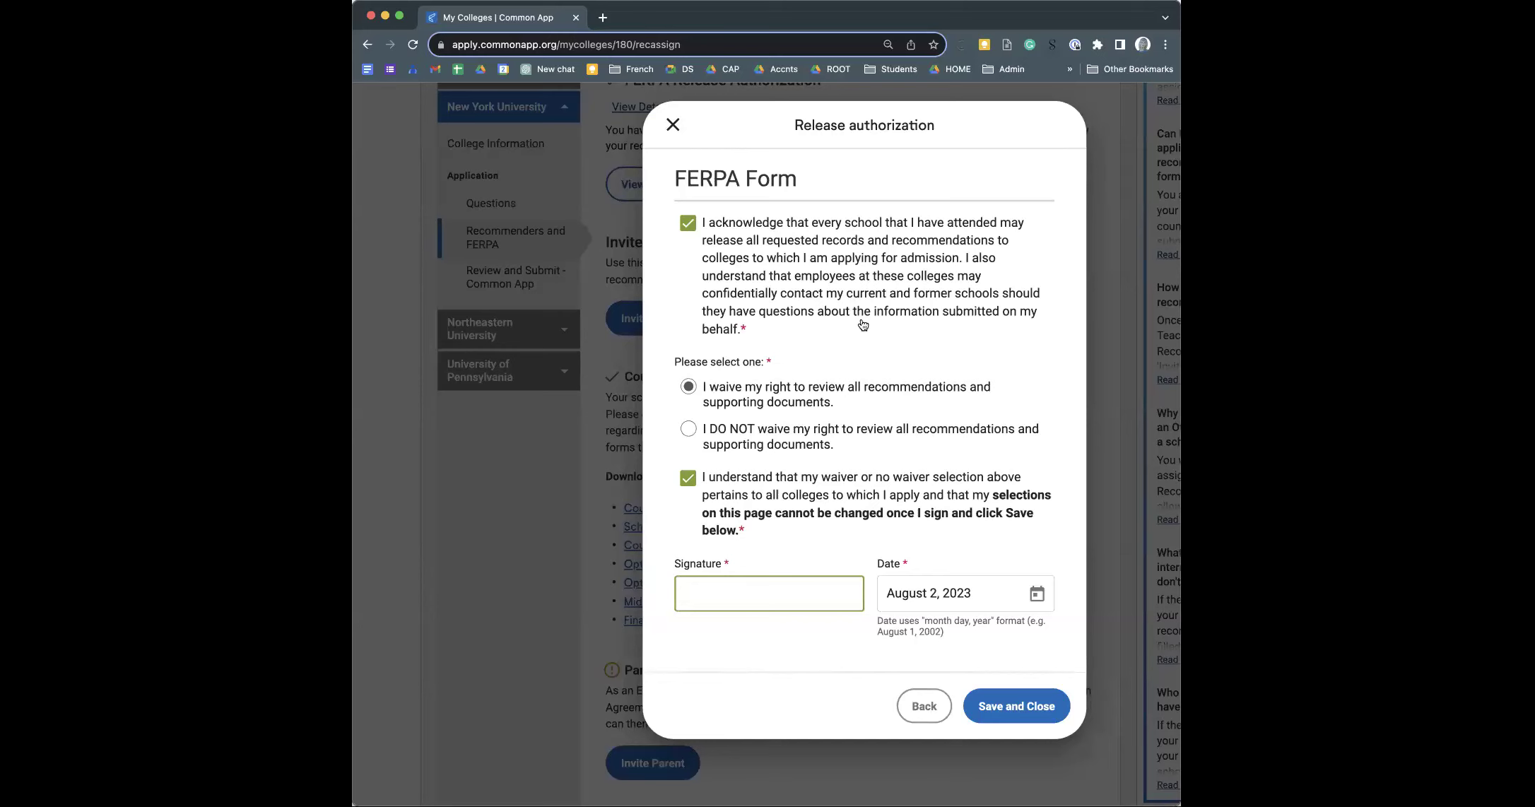
pyautogui.scroll(-2, 862, 325)
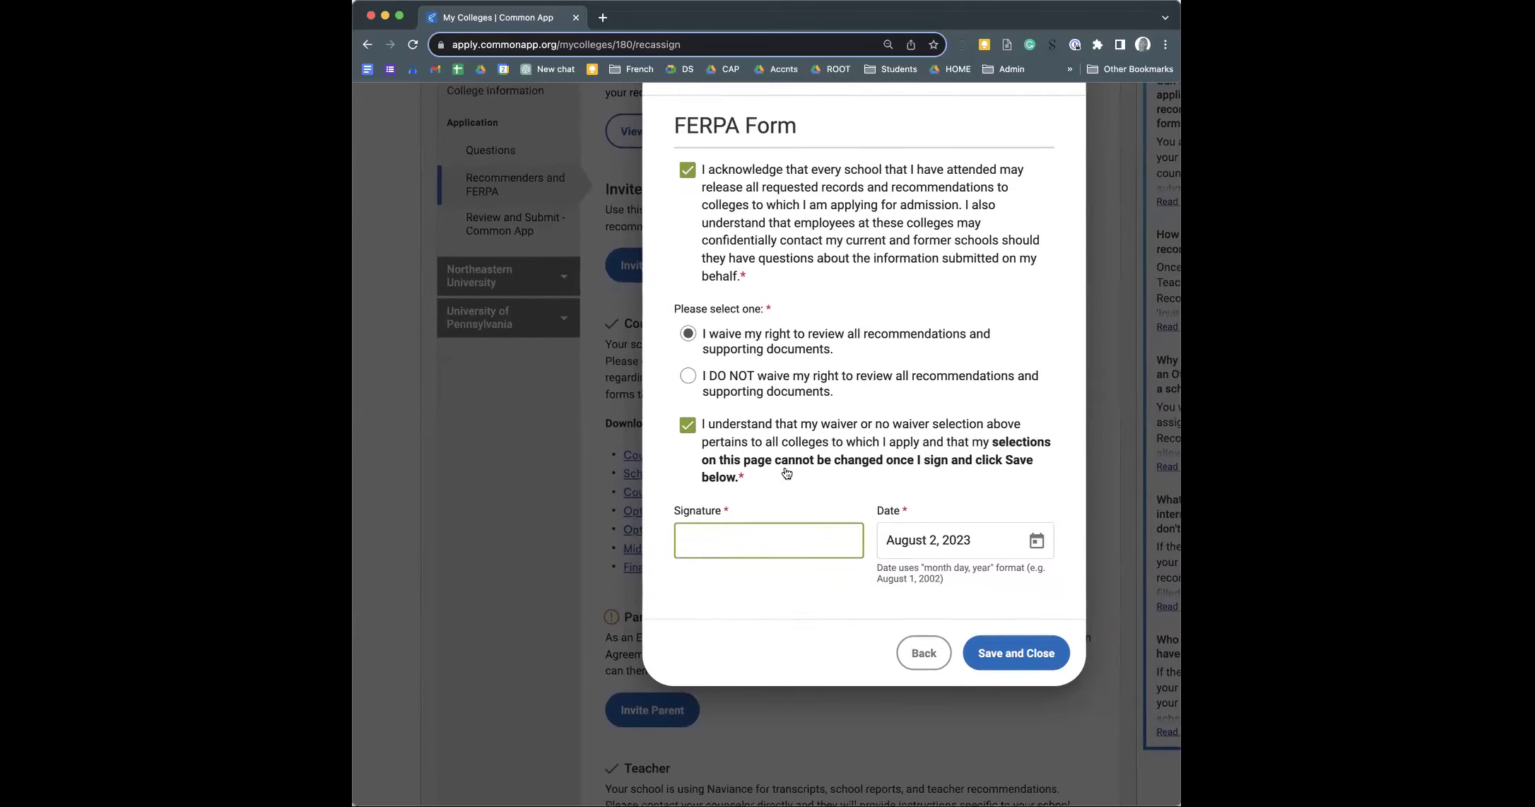
pyautogui.scroll(1, 787, 473)
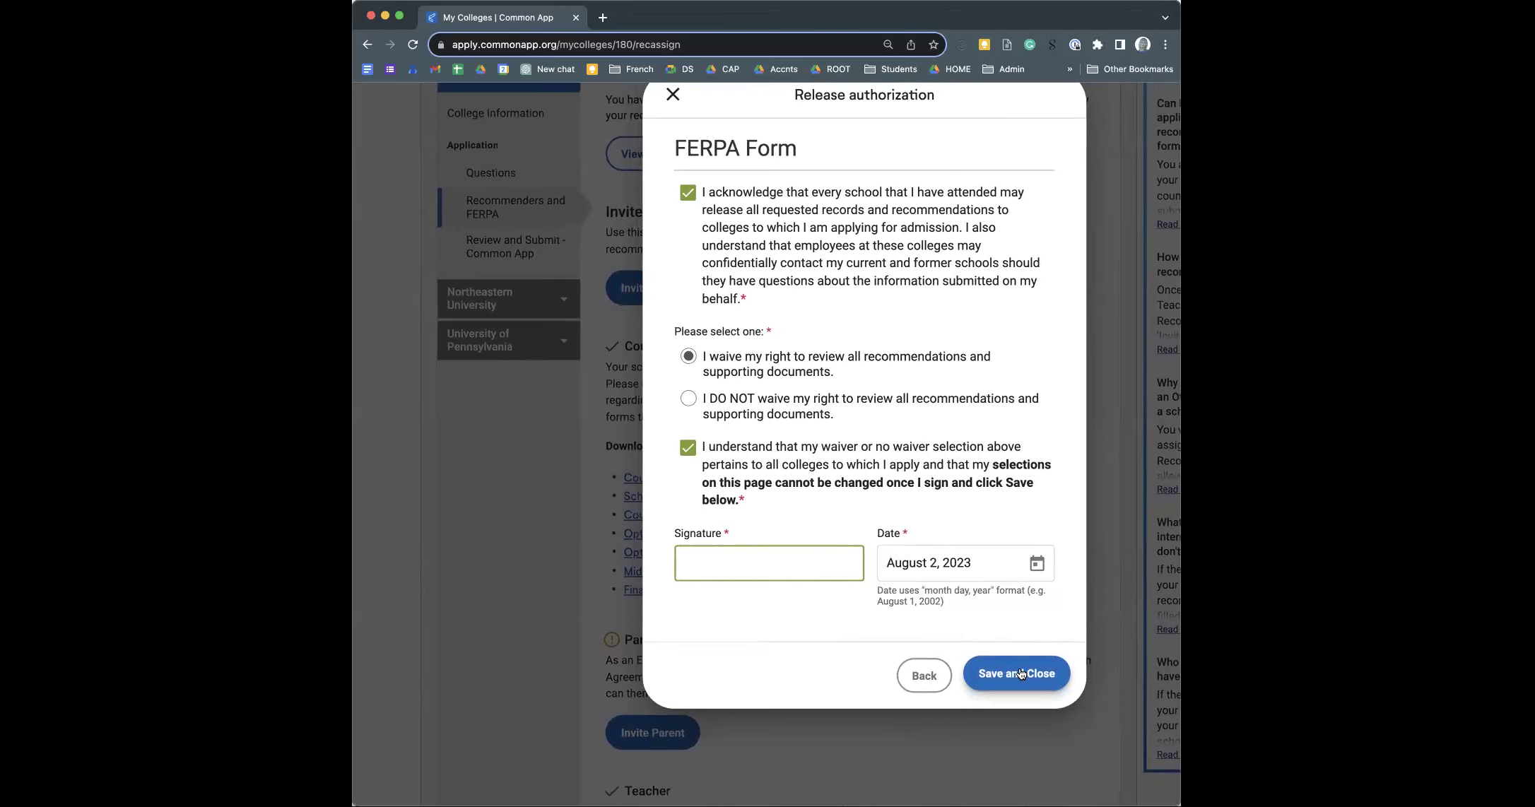
pyautogui.write('Corwin P')
pyautogui.press('BackSpace')
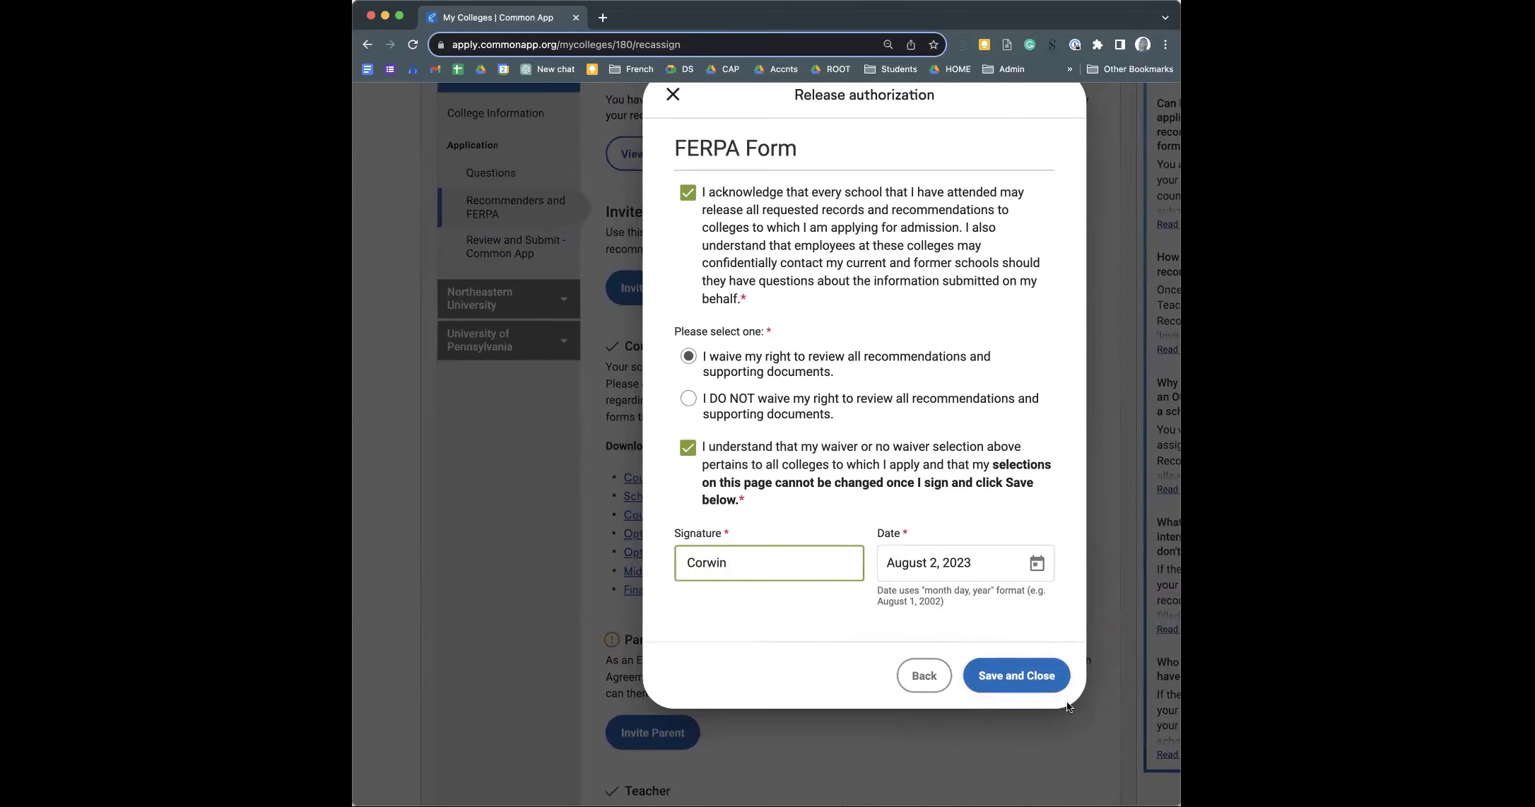
pyautogui.click(1037, 674)
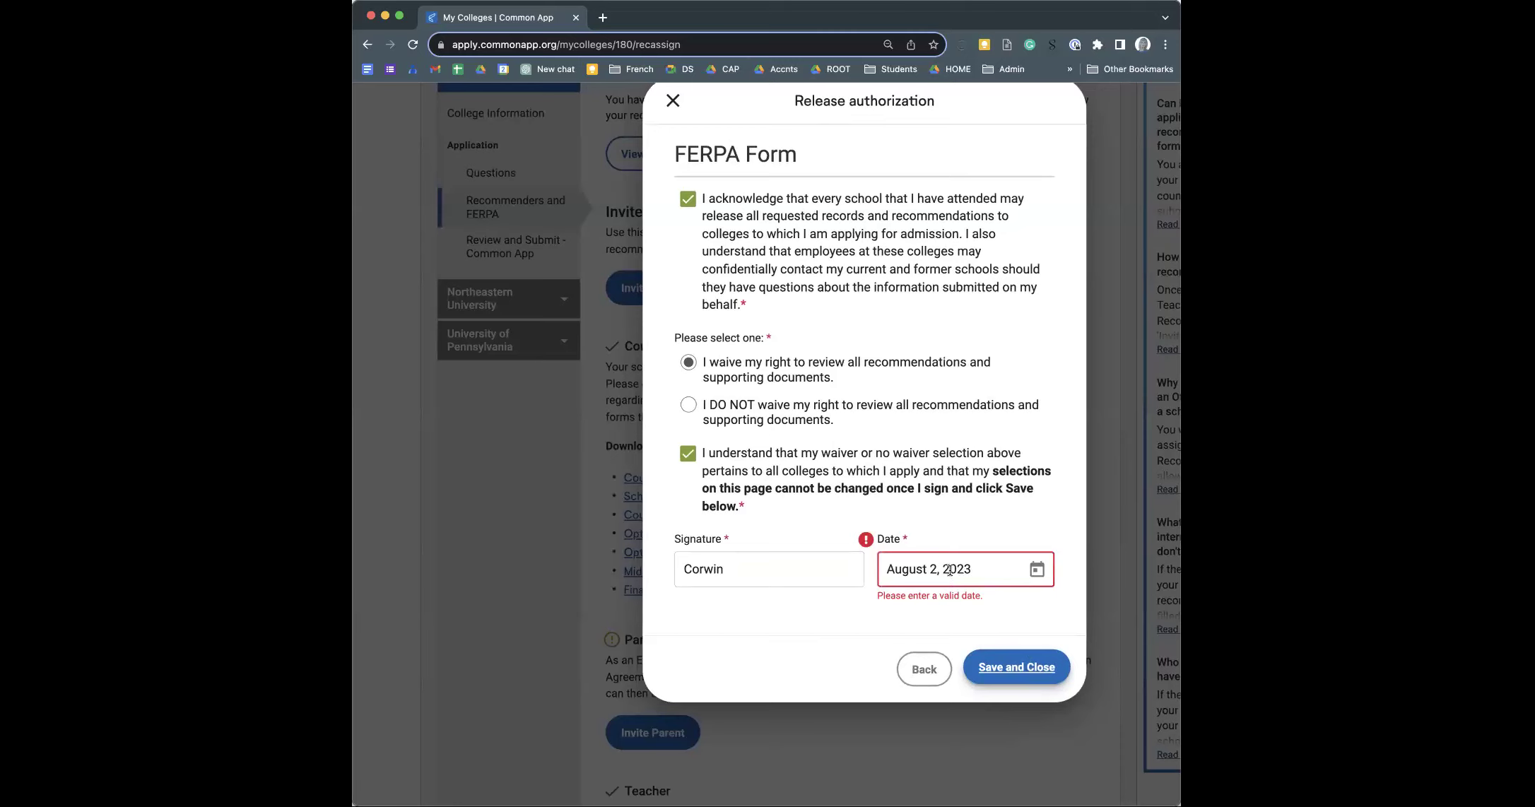
pyautogui.click(1037, 569)
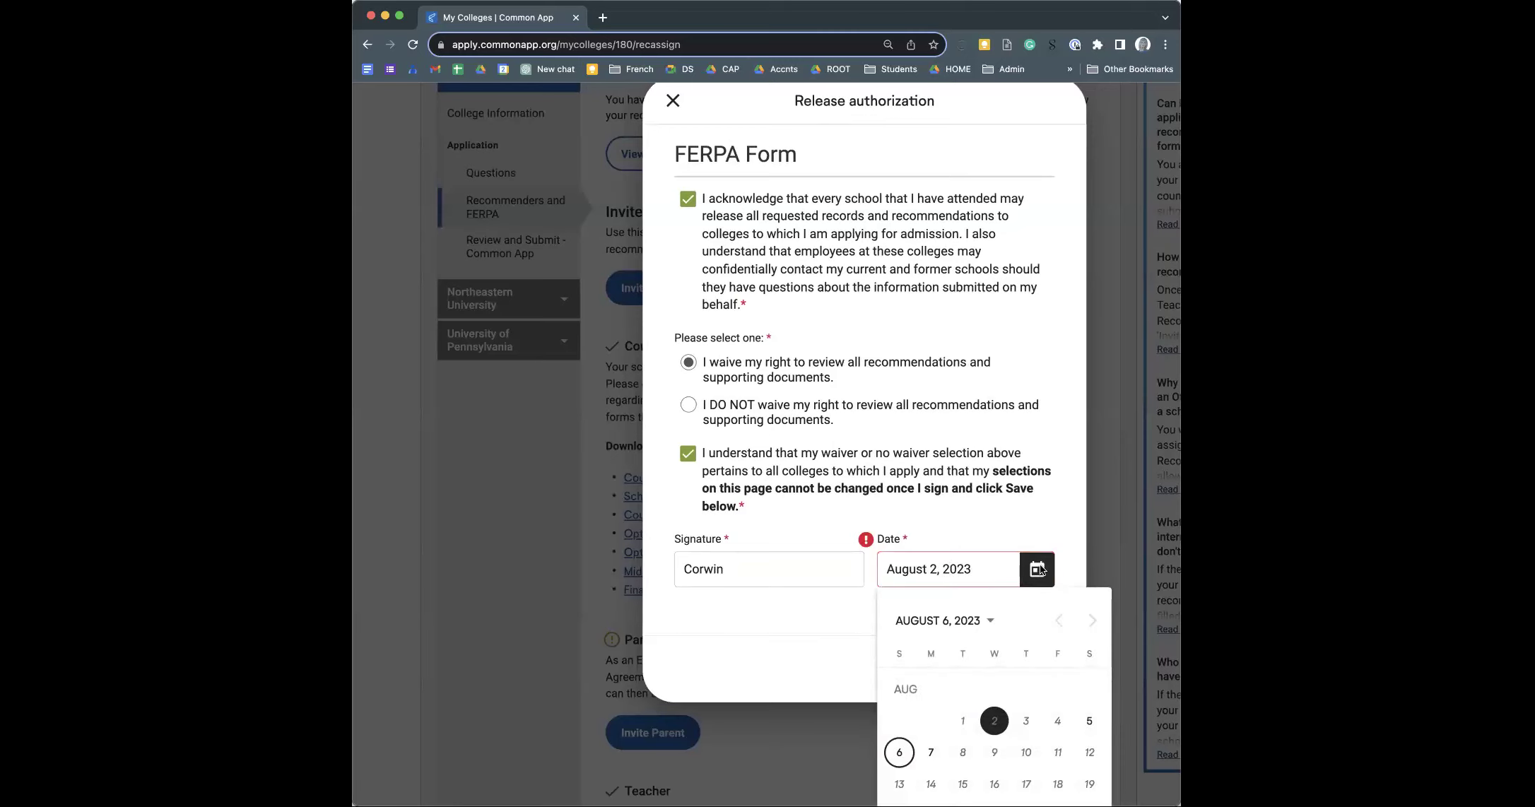
pyautogui.click(742, 563)
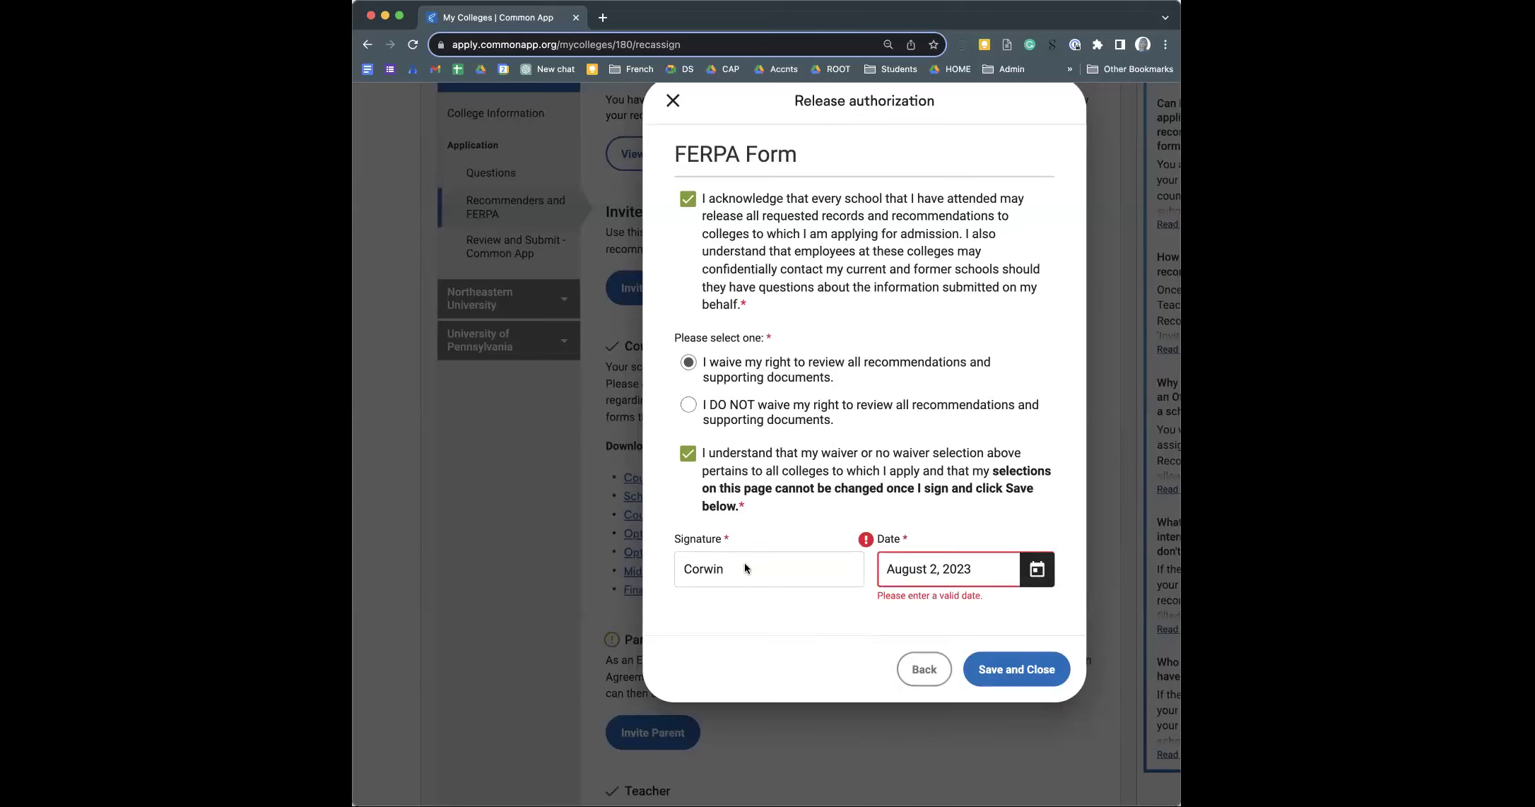
# - Go back to the release authorization instructions and close the dialog without saving
pyautogui.click(910, 665)
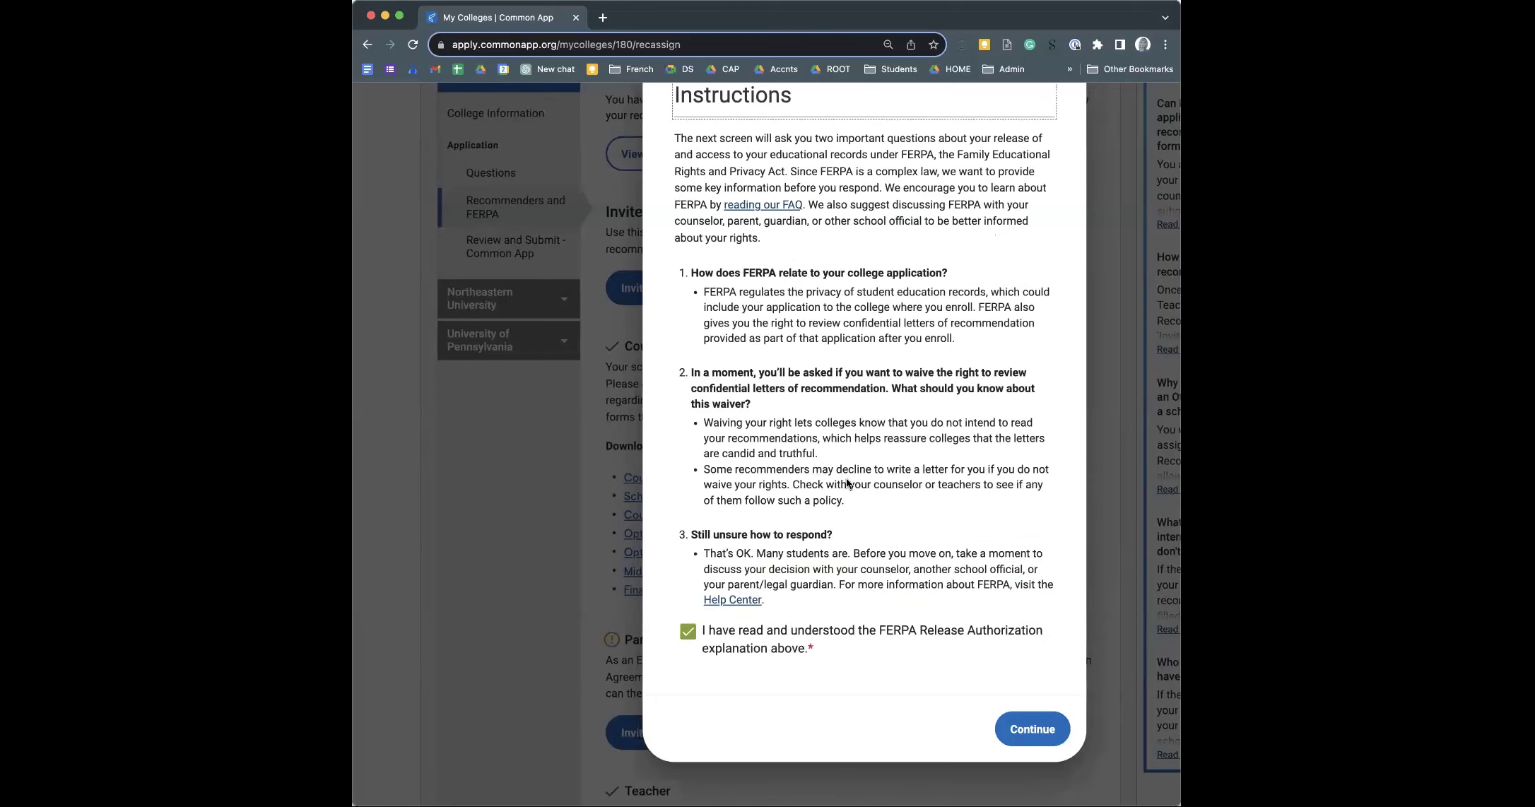
pyautogui.scroll(3, 865, 292)
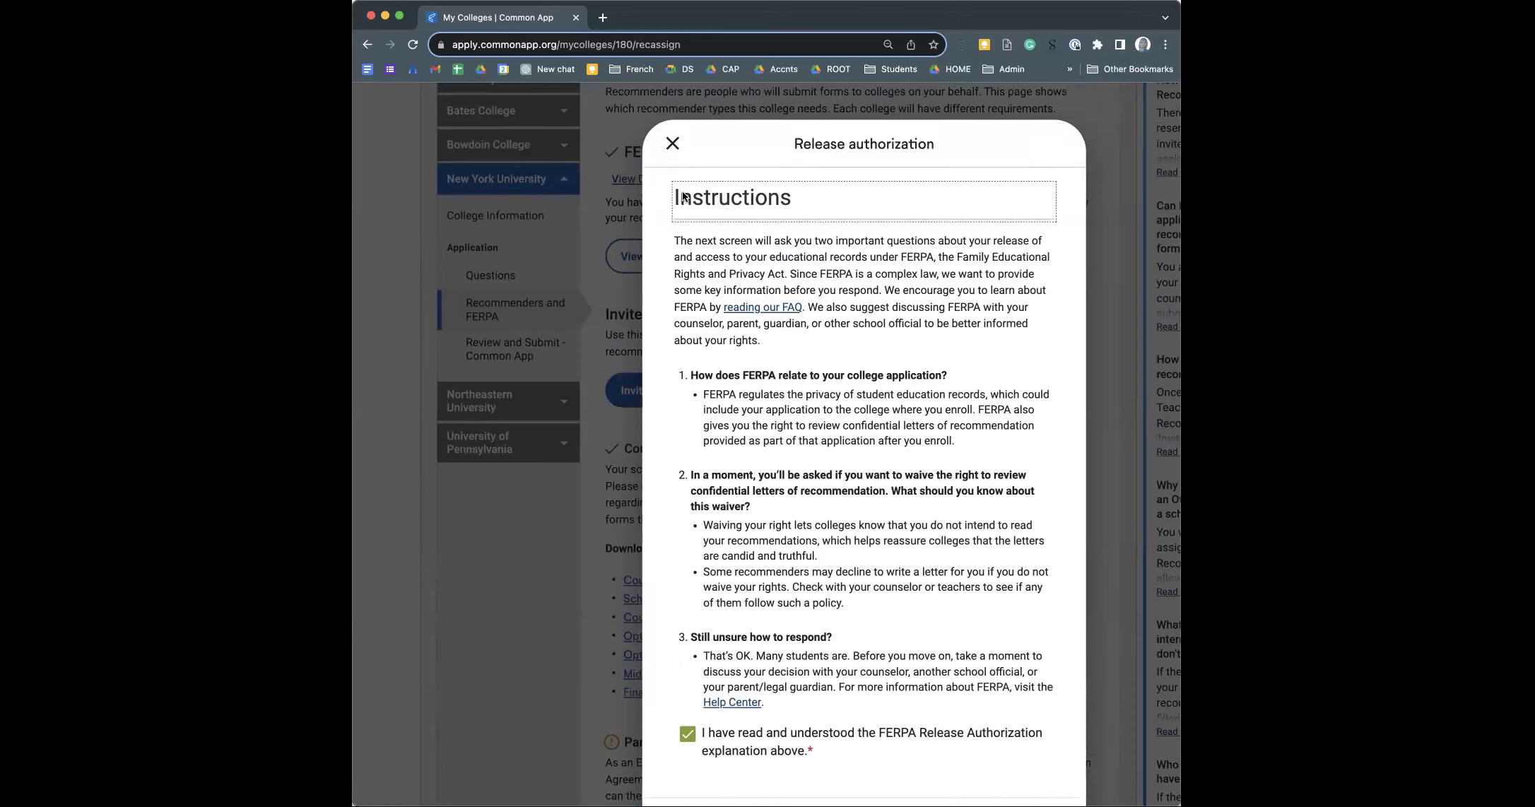
pyautogui.click(671, 143)
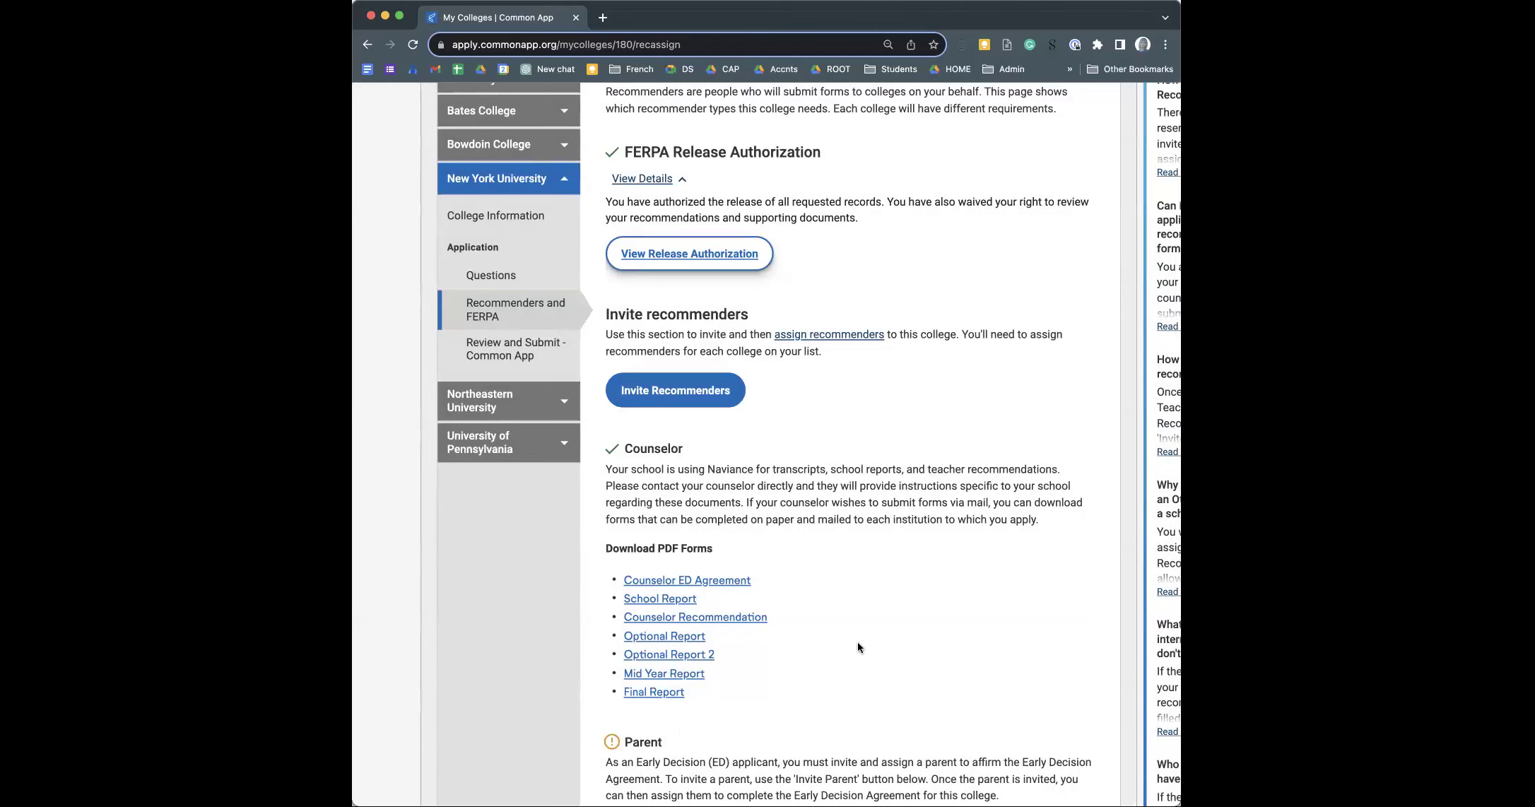
# - Review the Counselor, Parent, Teacher and Other recommender sections along with the recommender invitation and FERPA details
pyautogui.scroll(-3, 859, 638)
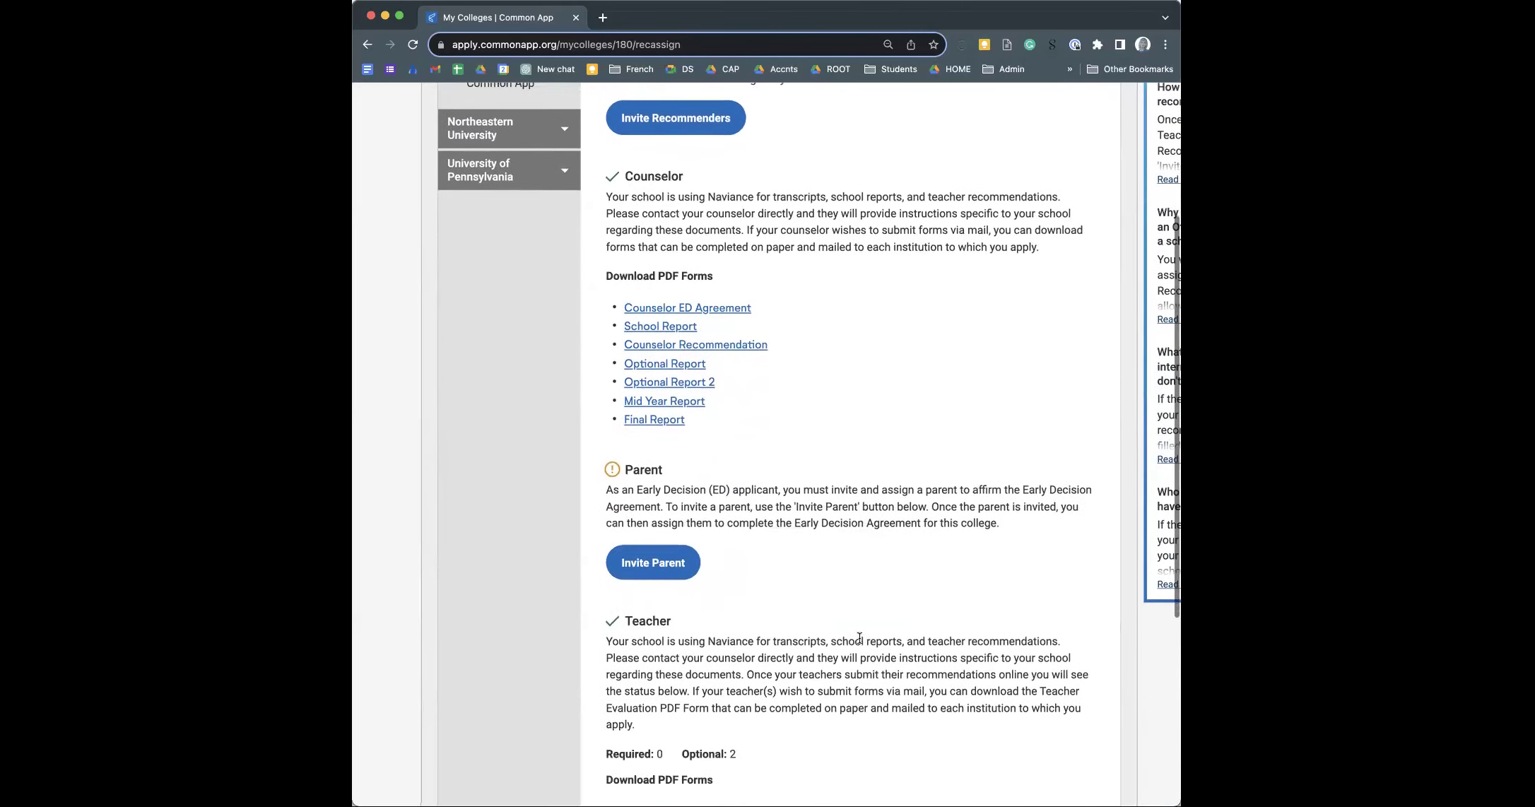
pyautogui.scroll(3, 859, 638)
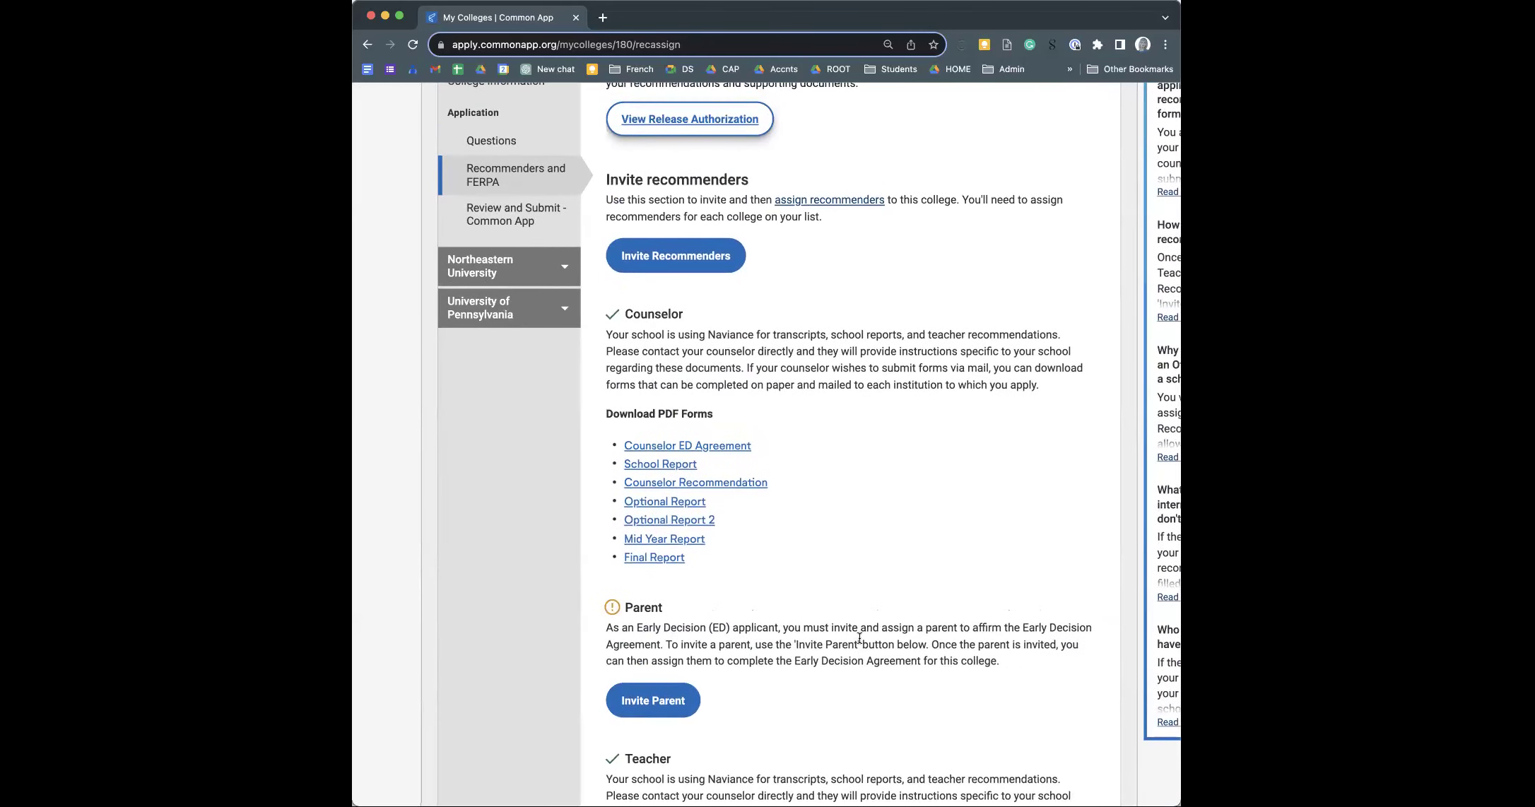
pyautogui.scroll(1, 859, 638)
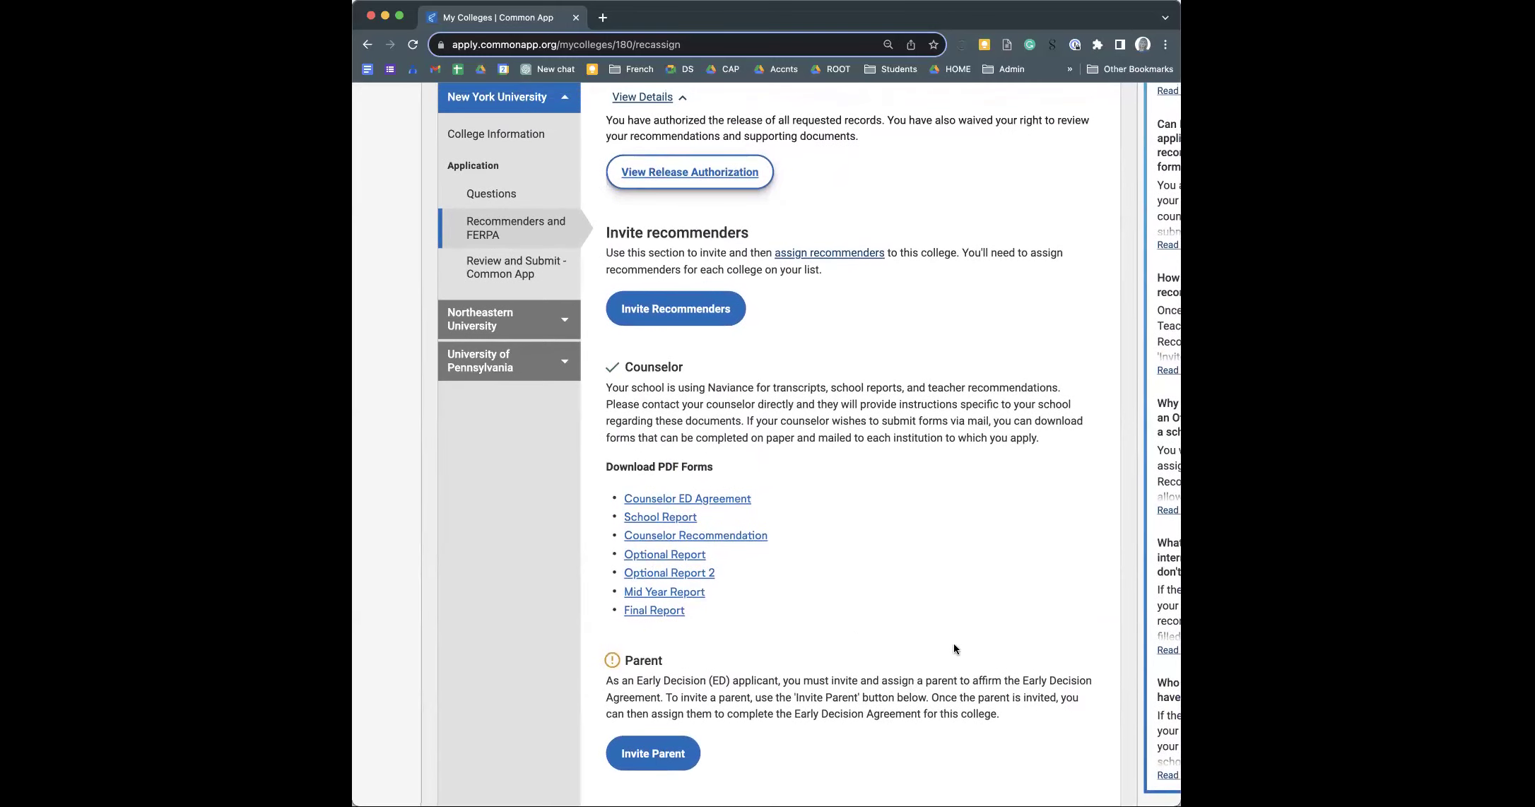
pyautogui.scroll(-4, 726, 692)
pyautogui.scroll(-5, 727, 693)
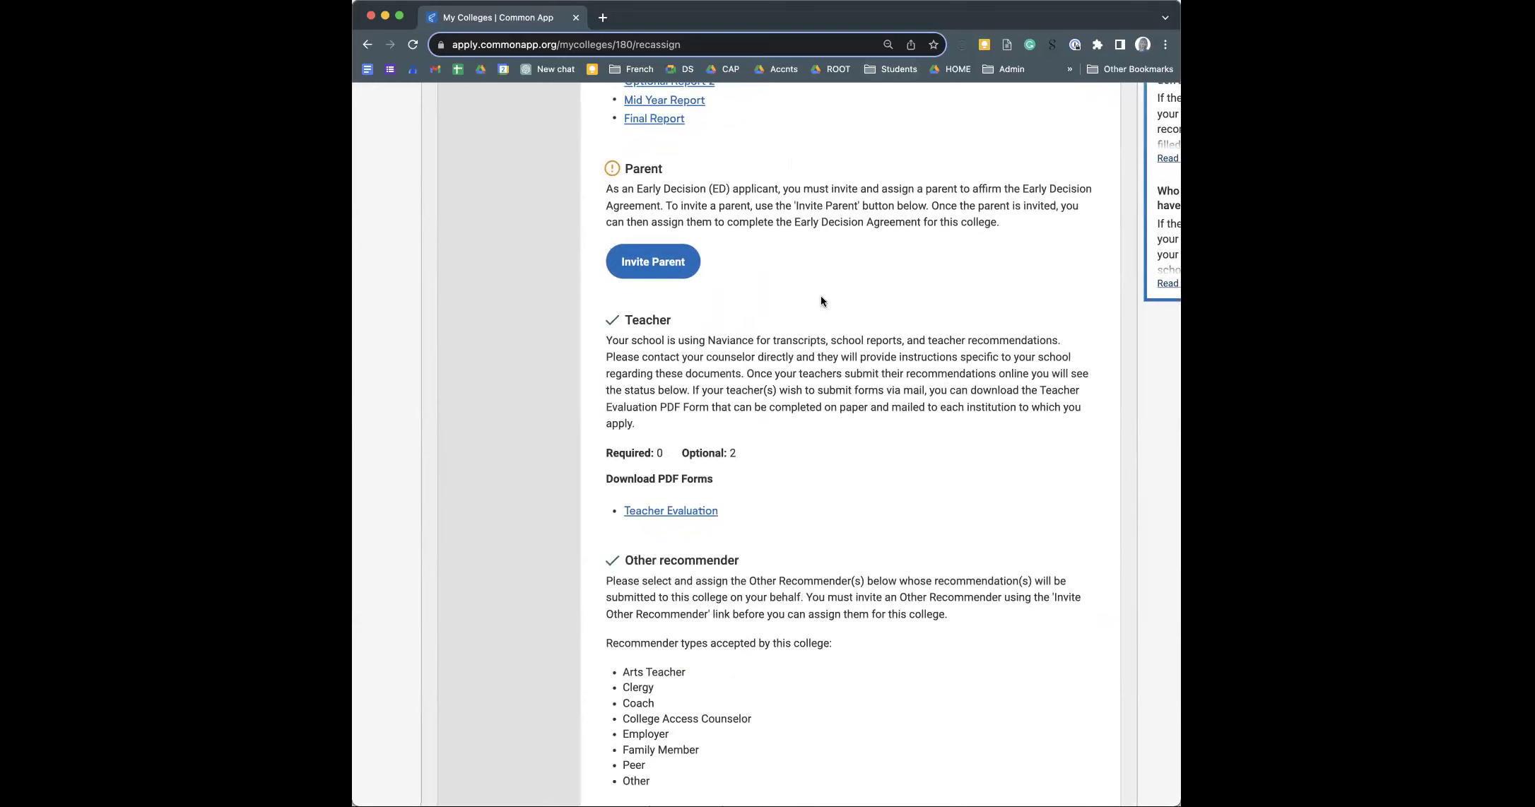
pyautogui.scroll(7, 821, 297)
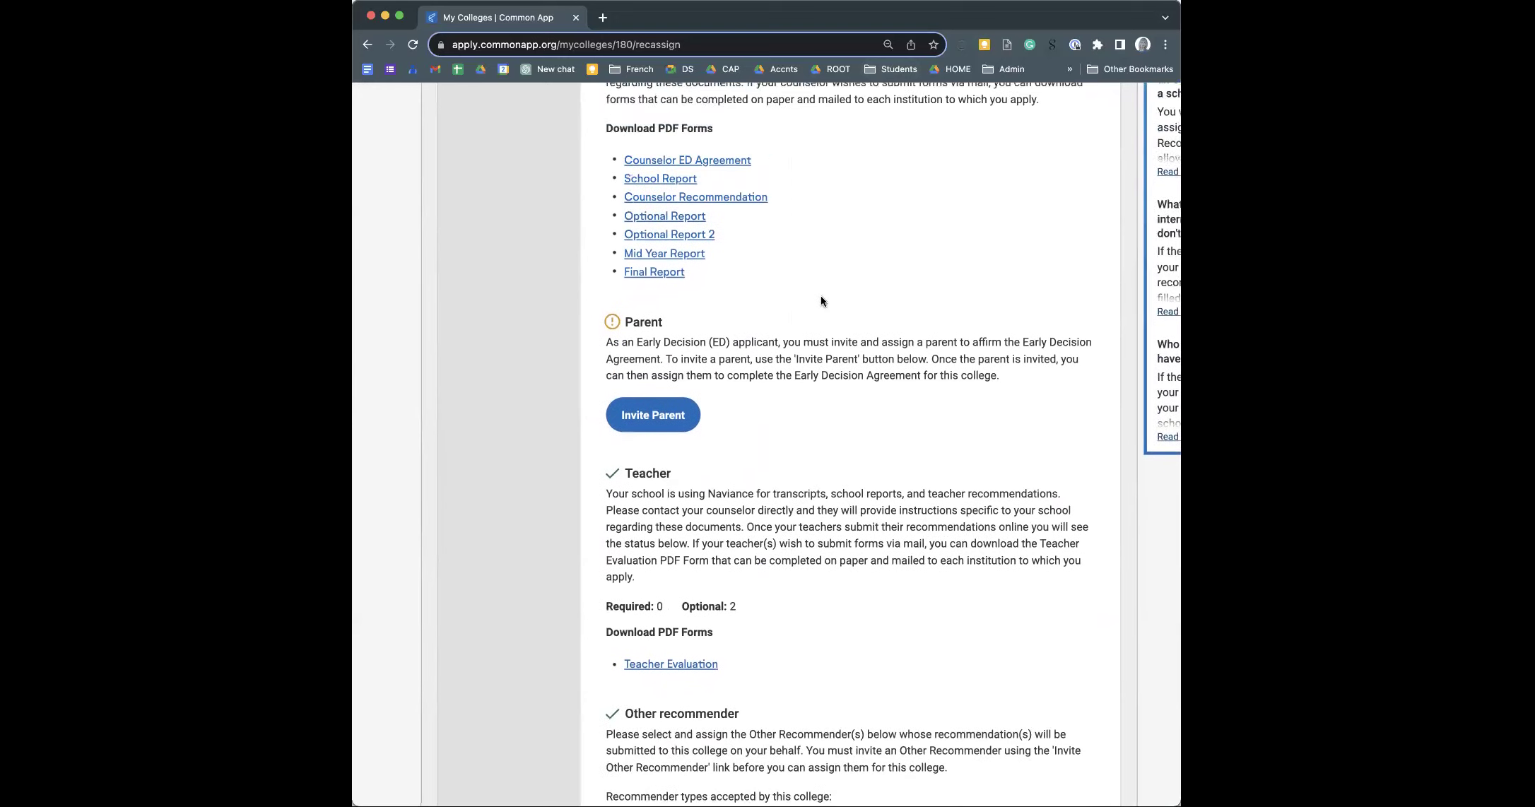
pyautogui.scroll(2, 820, 297)
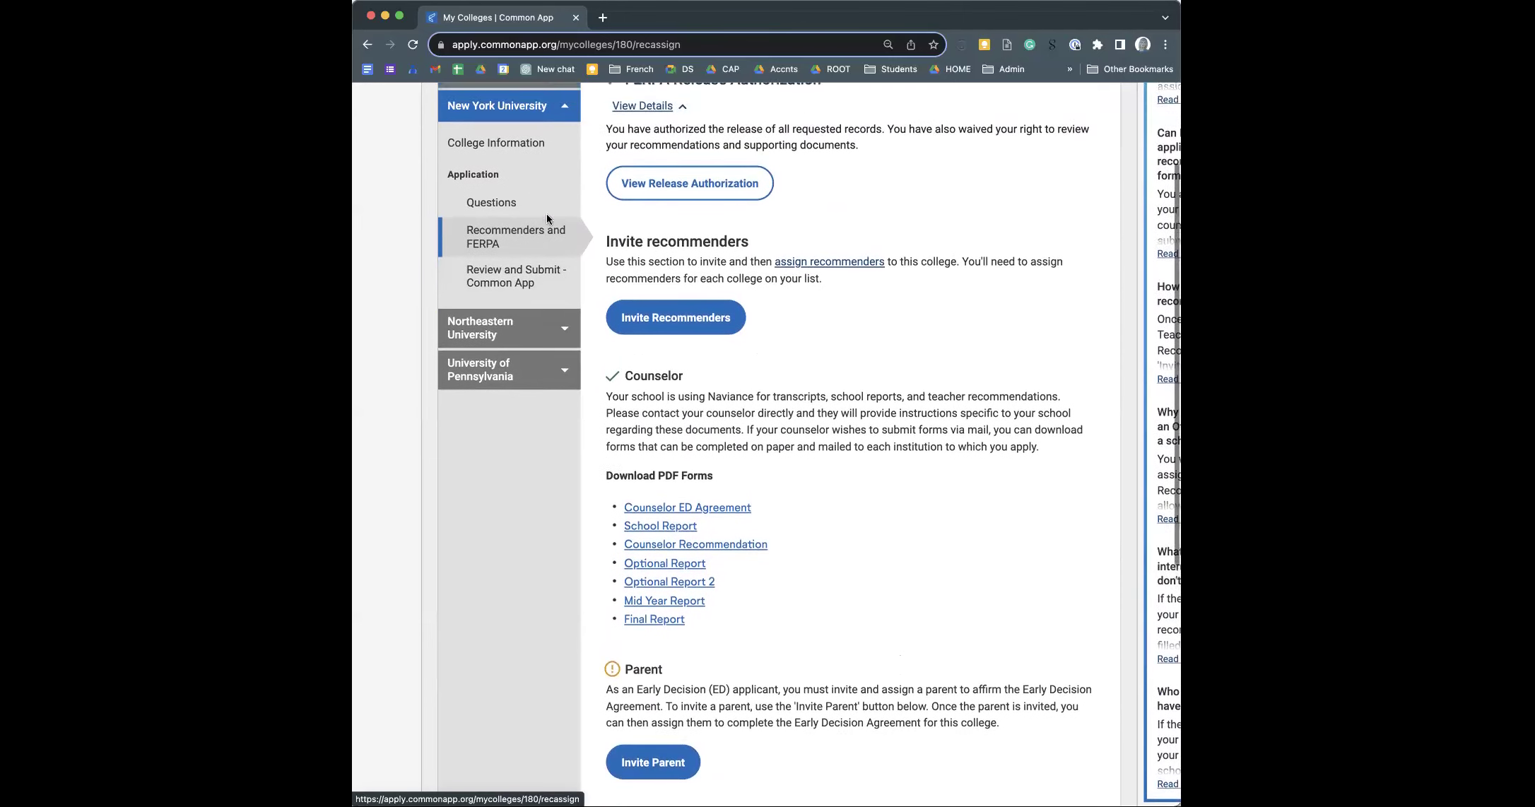
pyautogui.scroll(2, 547, 214)
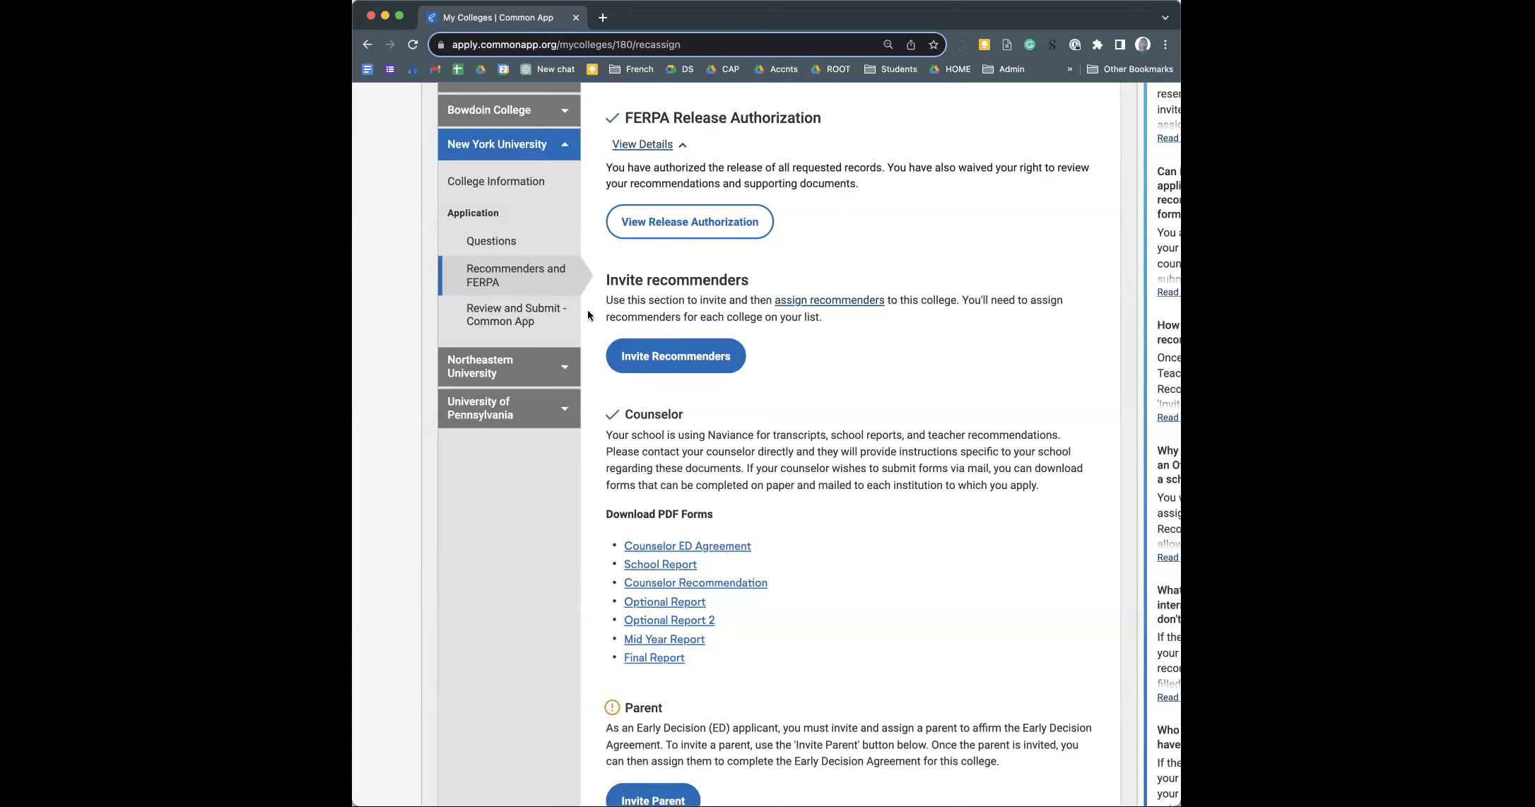
# - Open New York University's Questions page and highlight the first-year applicant eligibility text in the General section
pyautogui.click(479, 235)
pyautogui.scroll(4, 666, 236)
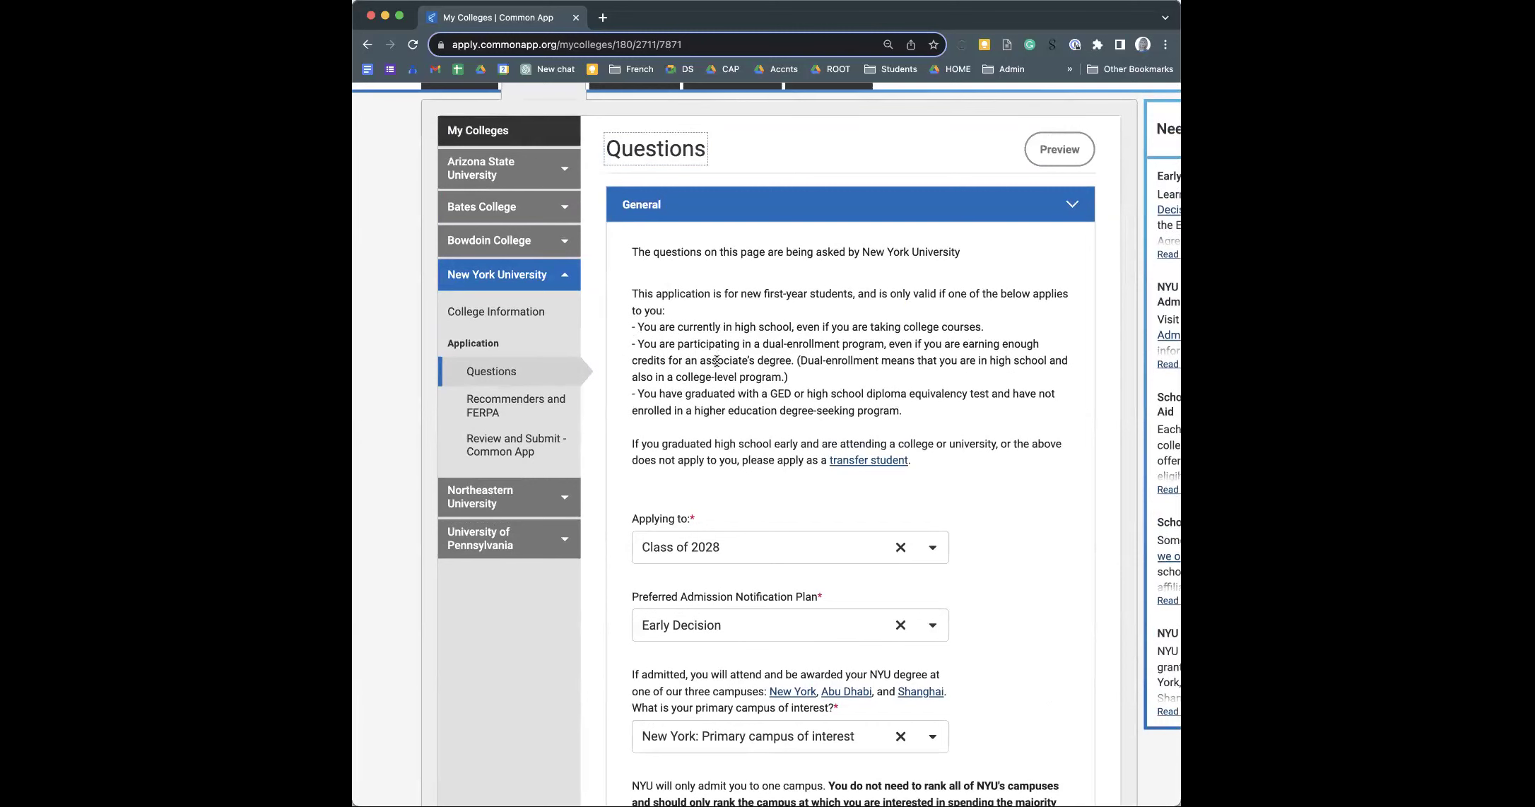
pyautogui.moveTo(625, 292); pyautogui.dragTo(990, 462)
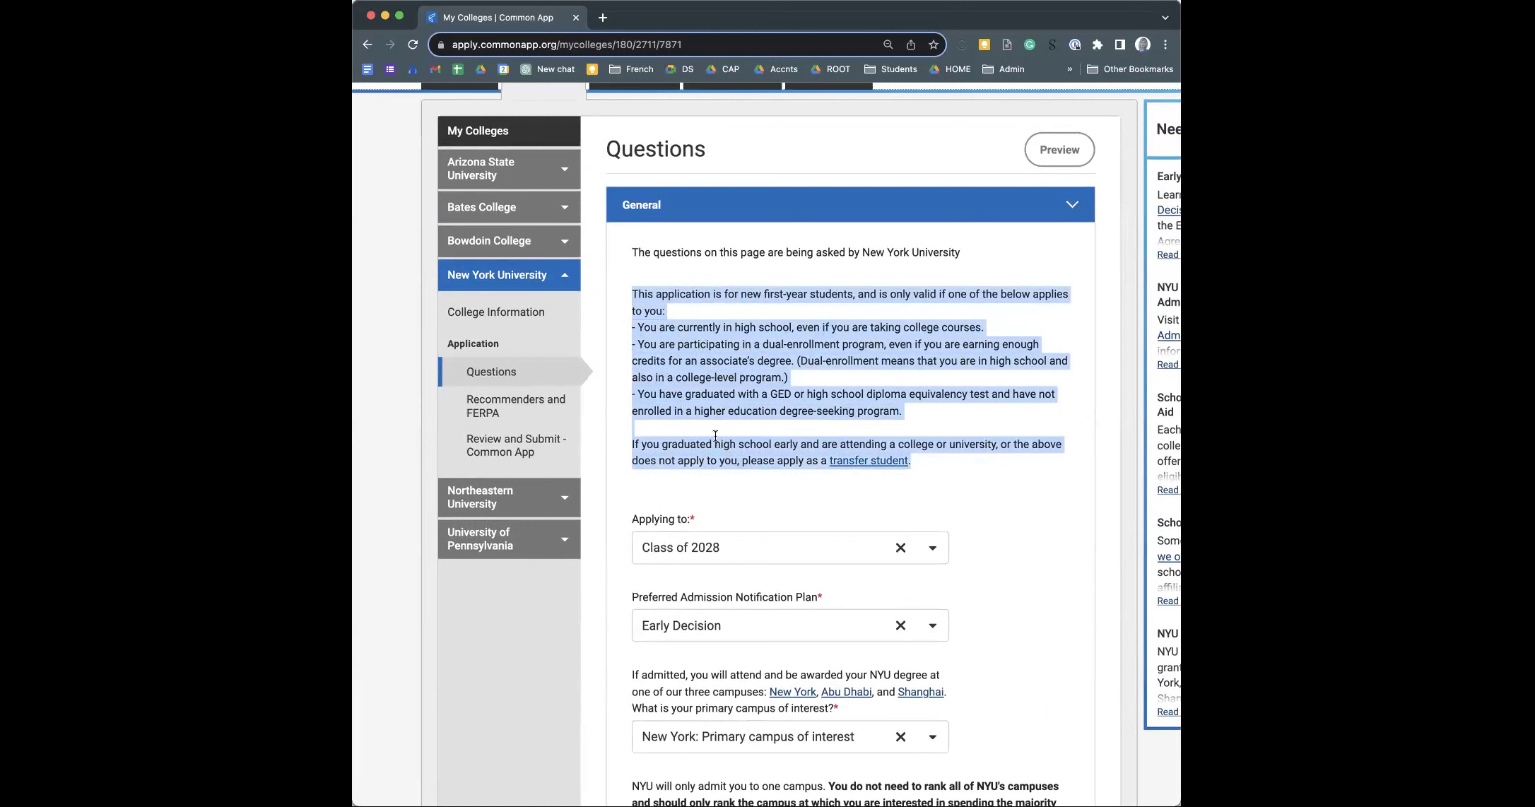
# - Examine the General questions on entering class, Preferred Admission Notification Plan, and primary, second and third campus of interest
pyautogui.scroll(-4, 697, 407)
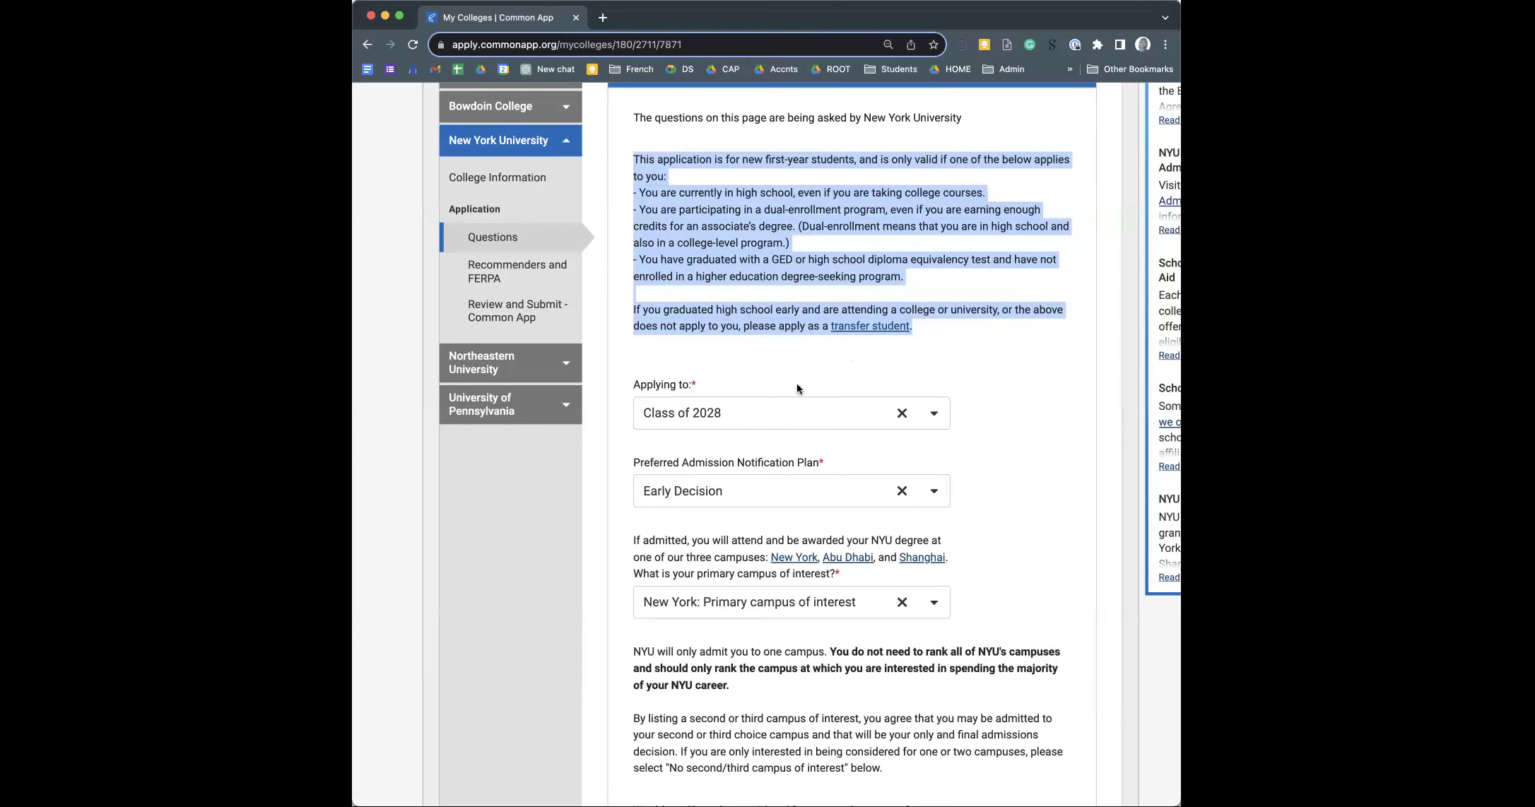
pyautogui.scroll(-1, 758, 397)
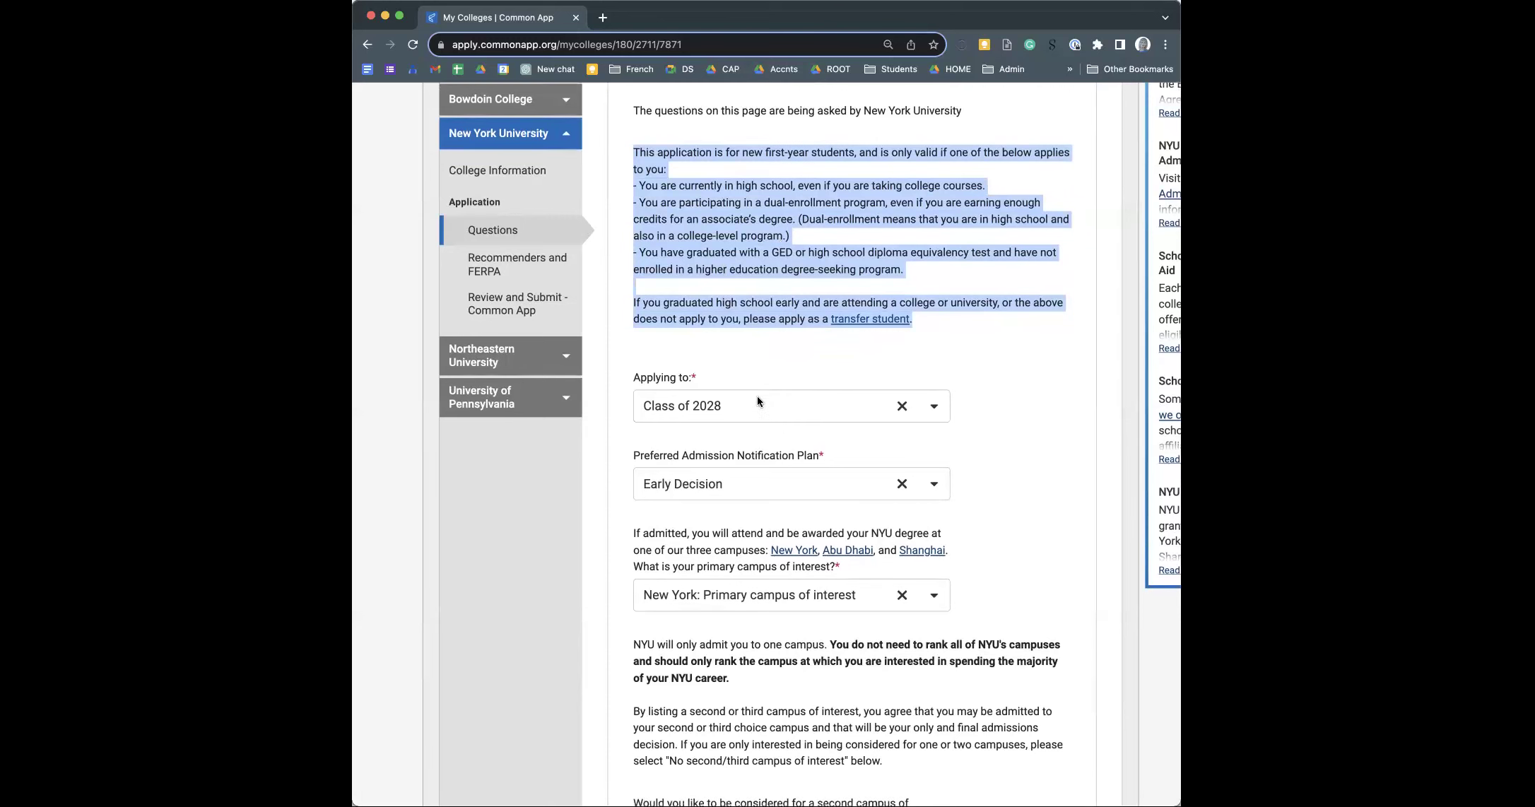
pyautogui.scroll(-3, 757, 396)
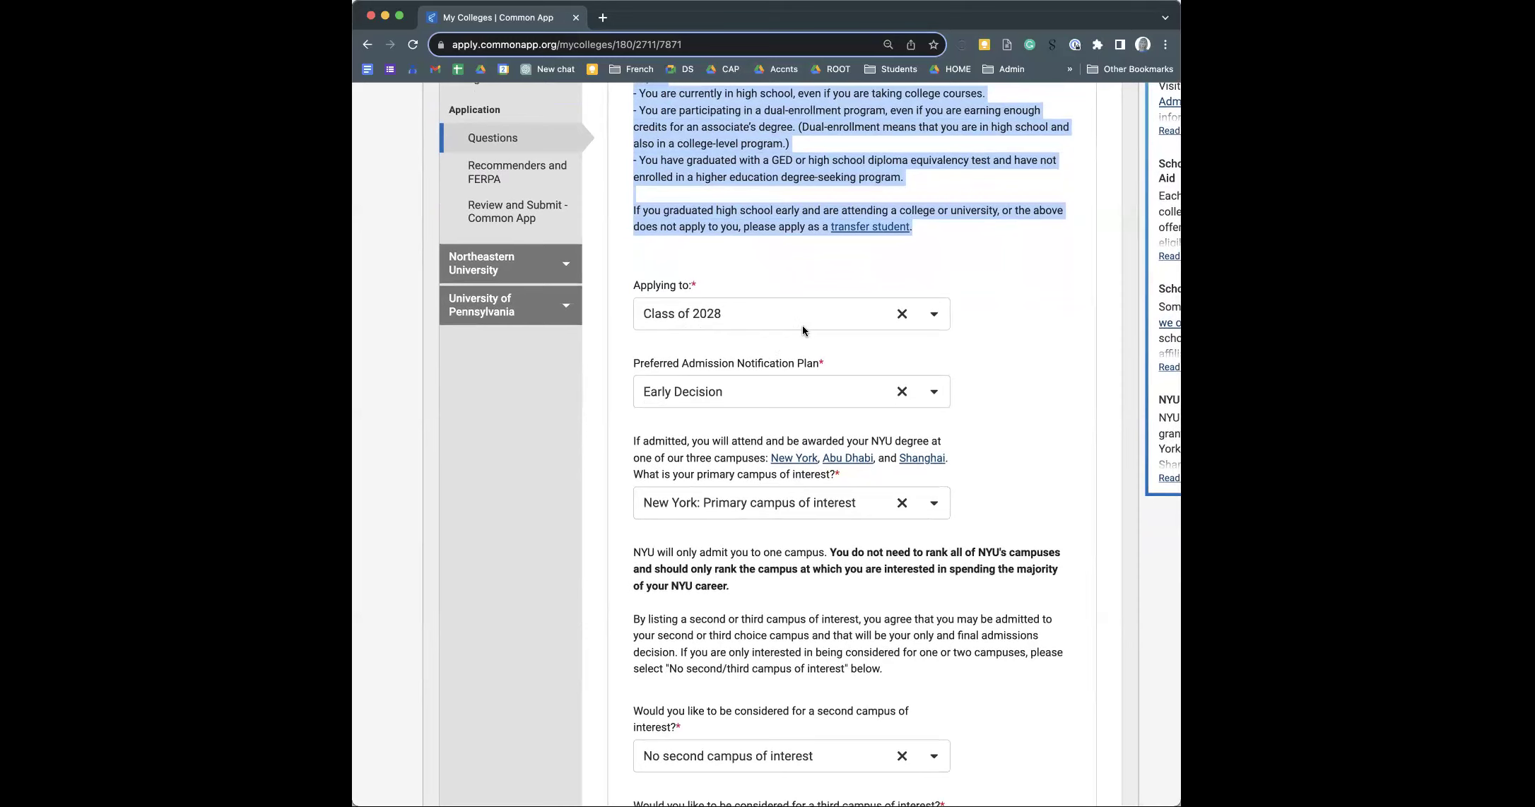
pyautogui.scroll(-1, 805, 325)
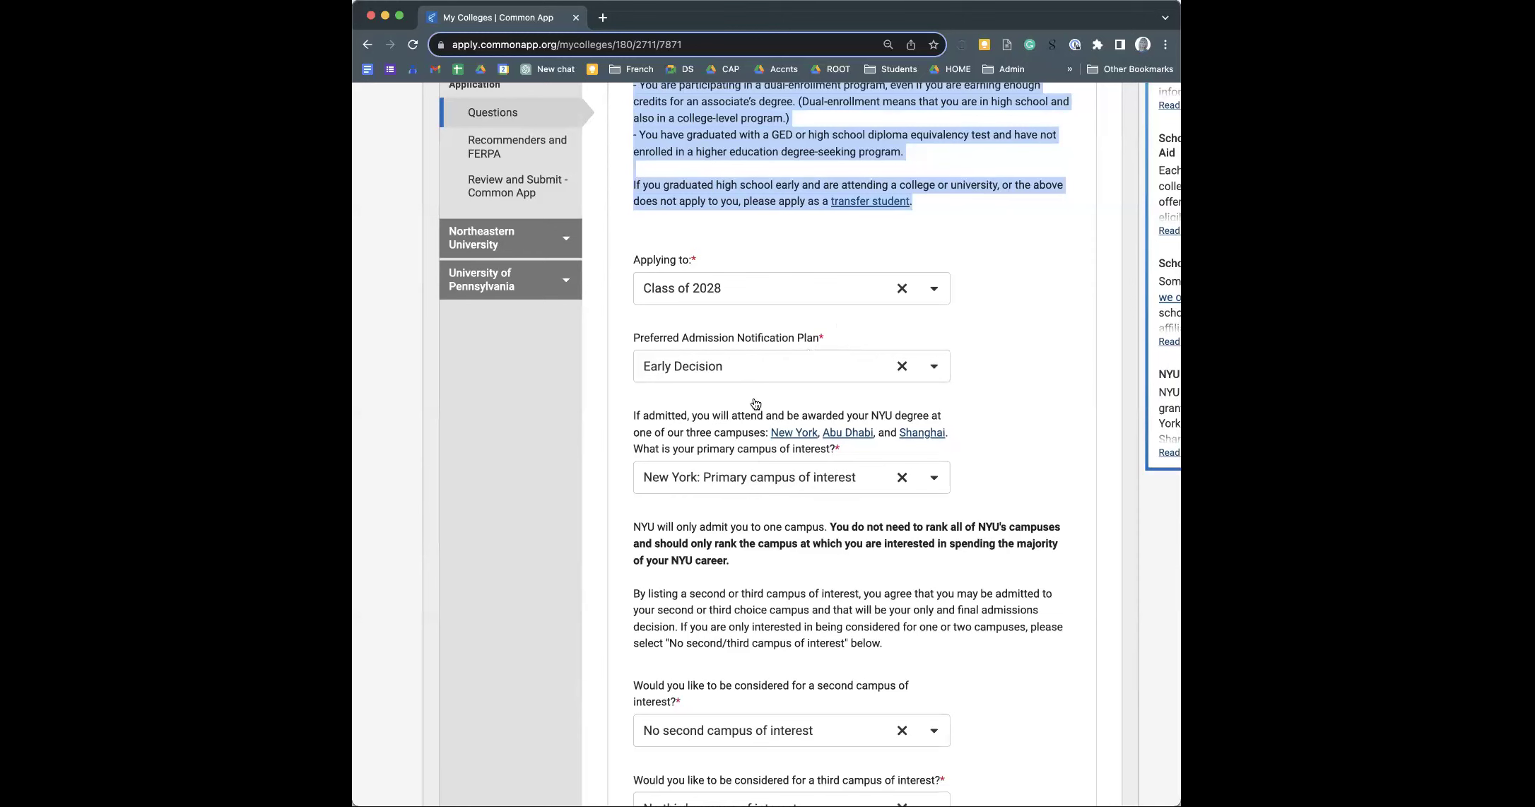
pyautogui.scroll(-3, 731, 456)
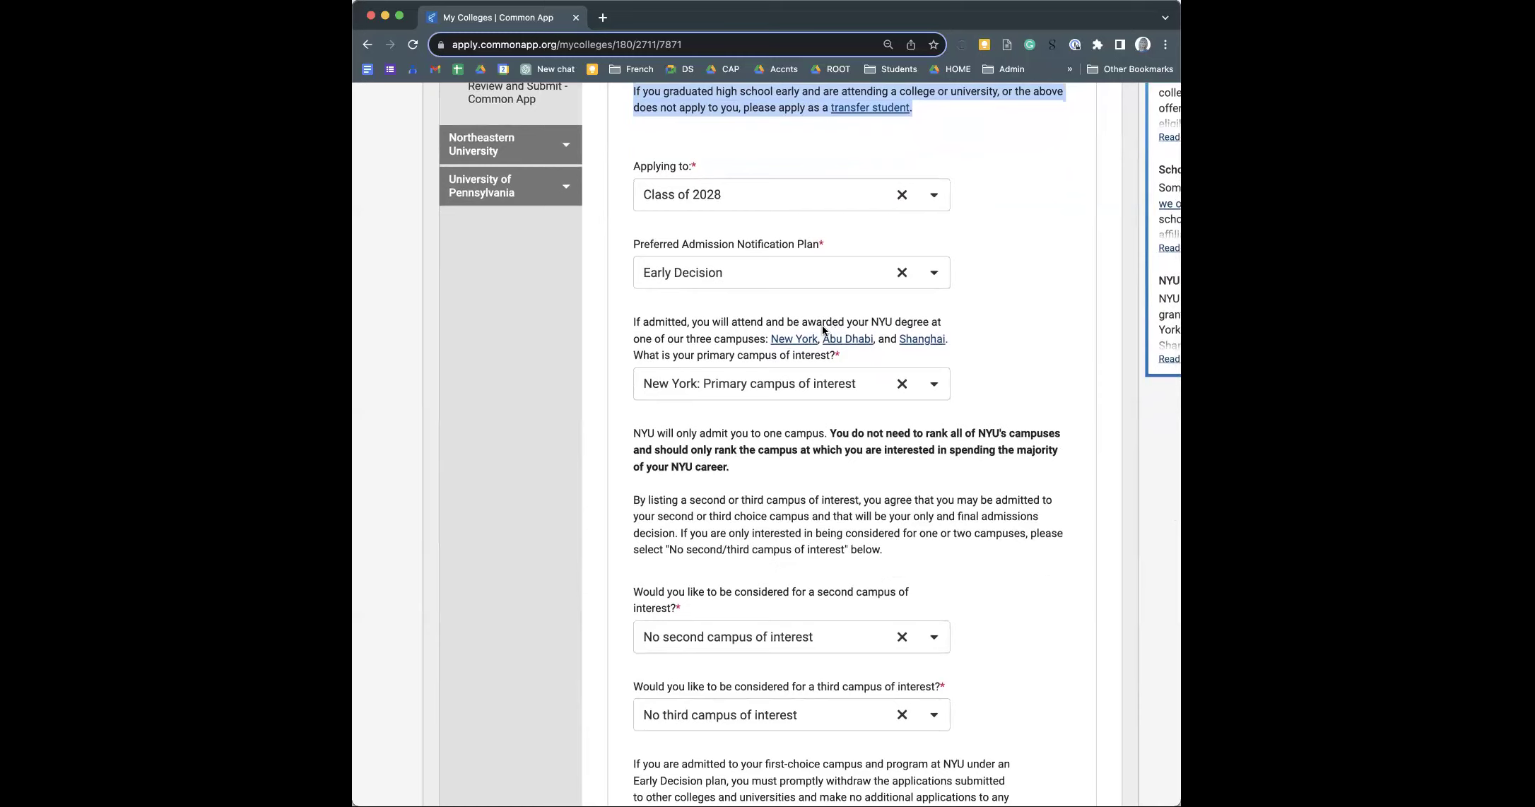
# - Set the primary campus of interest to Abu Dhabi and check the sections listed after the General questions
pyautogui.scroll(-2, 737, 347)
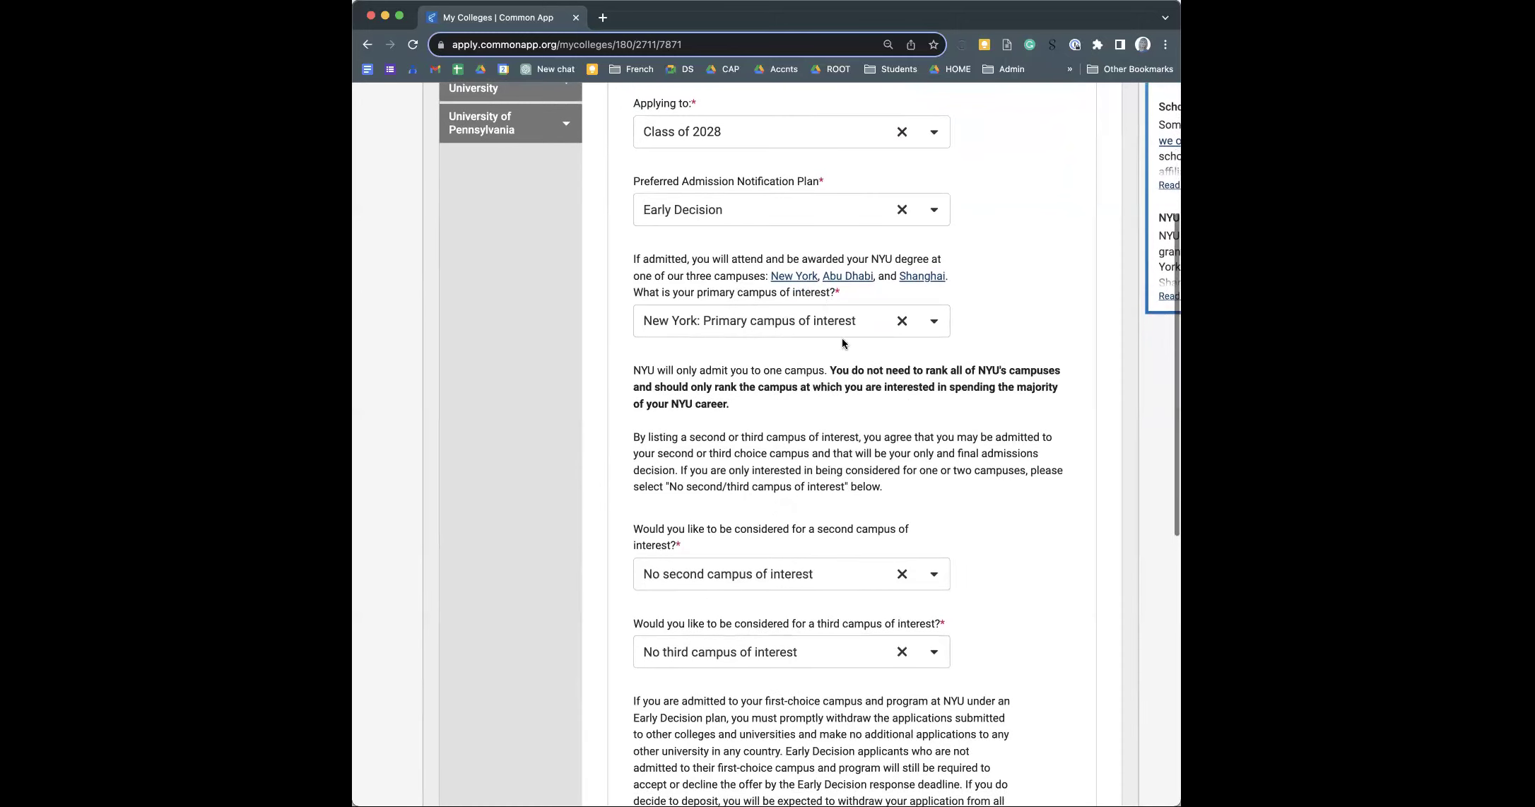
pyautogui.click(933, 322)
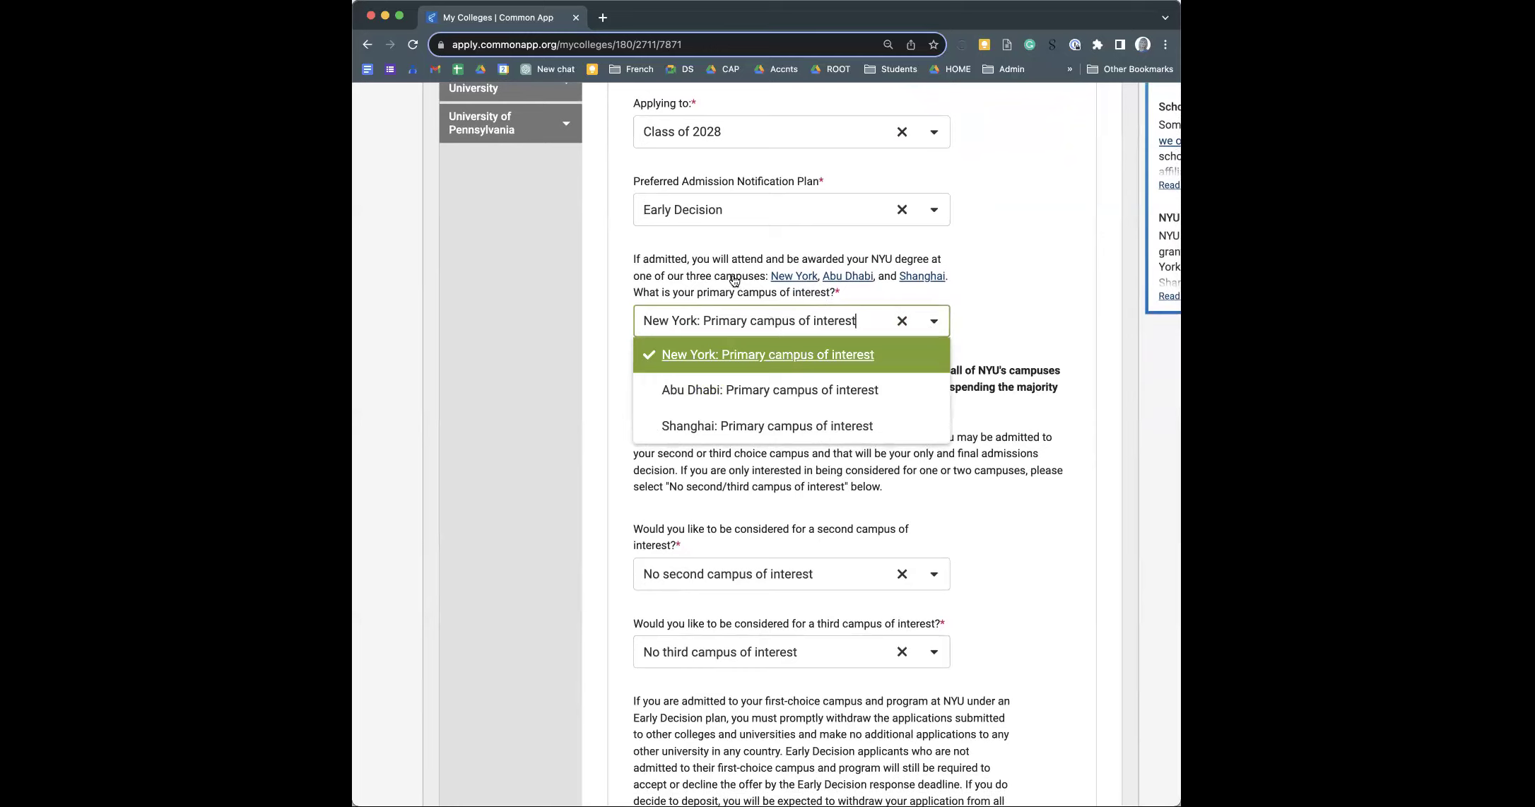
pyautogui.press('Escape')
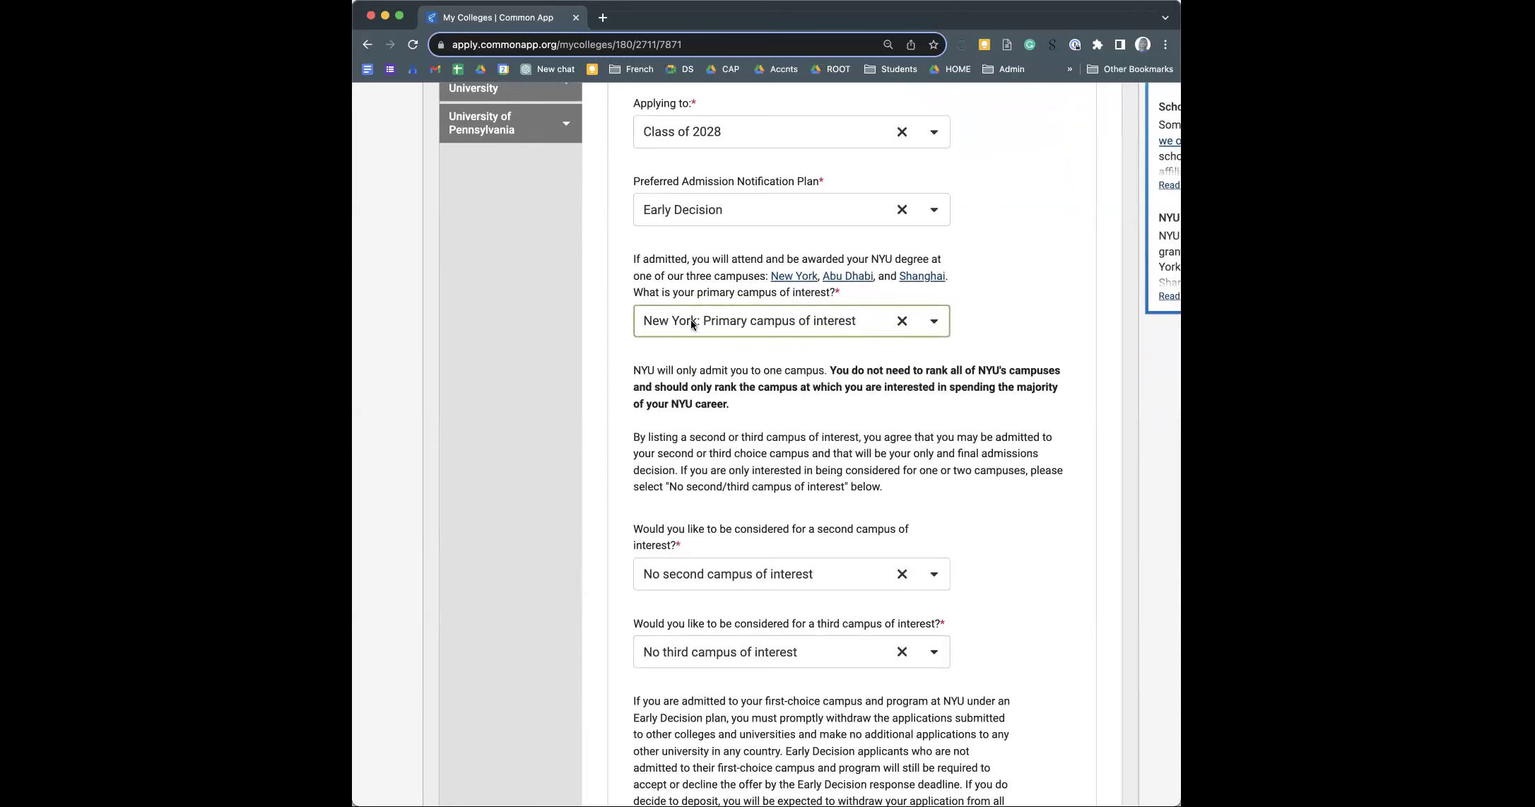
pyautogui.click(932, 323)
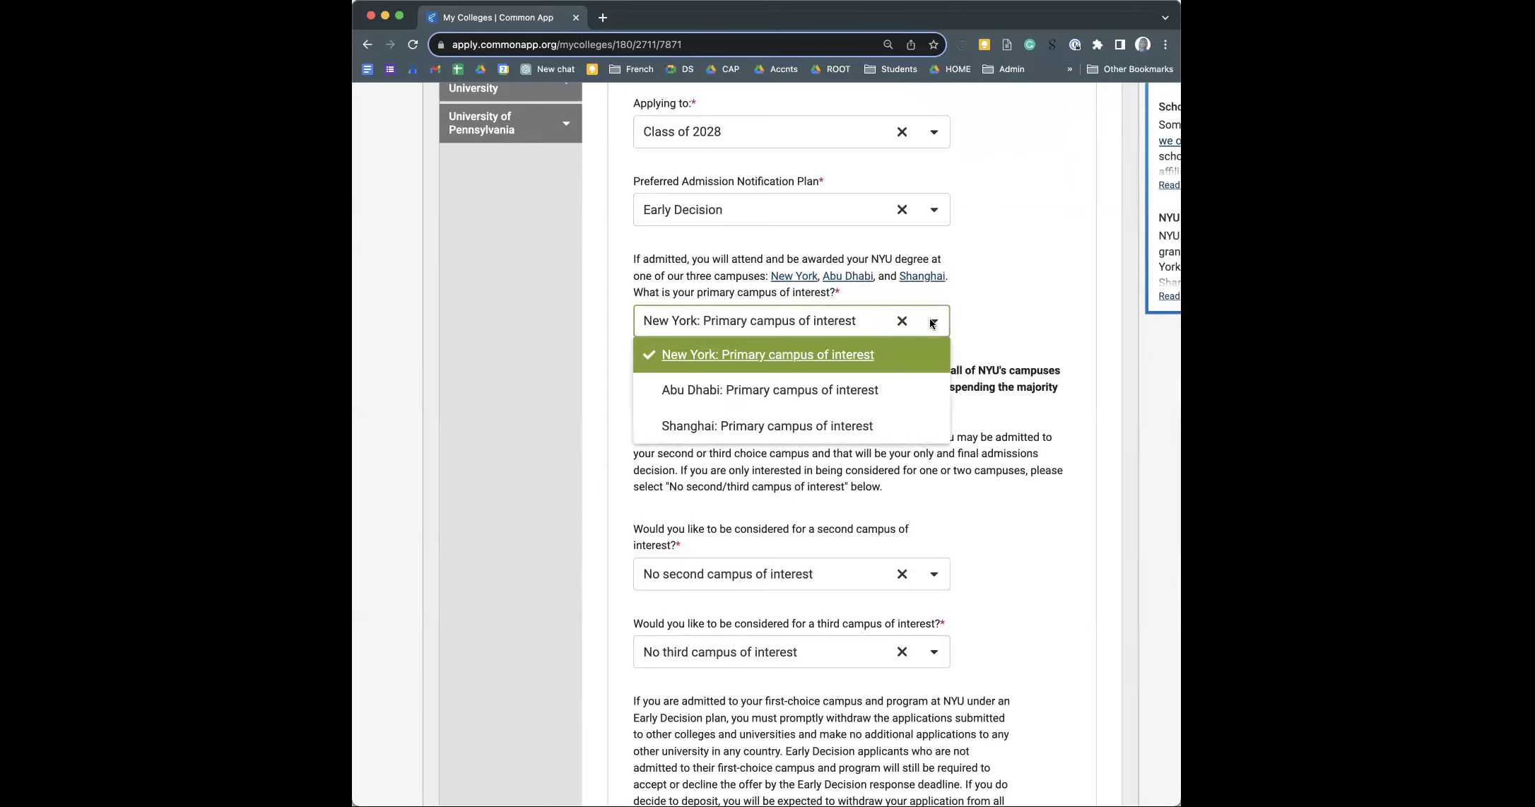
pyautogui.click(852, 396)
pyautogui.scroll(-15, 850, 401)
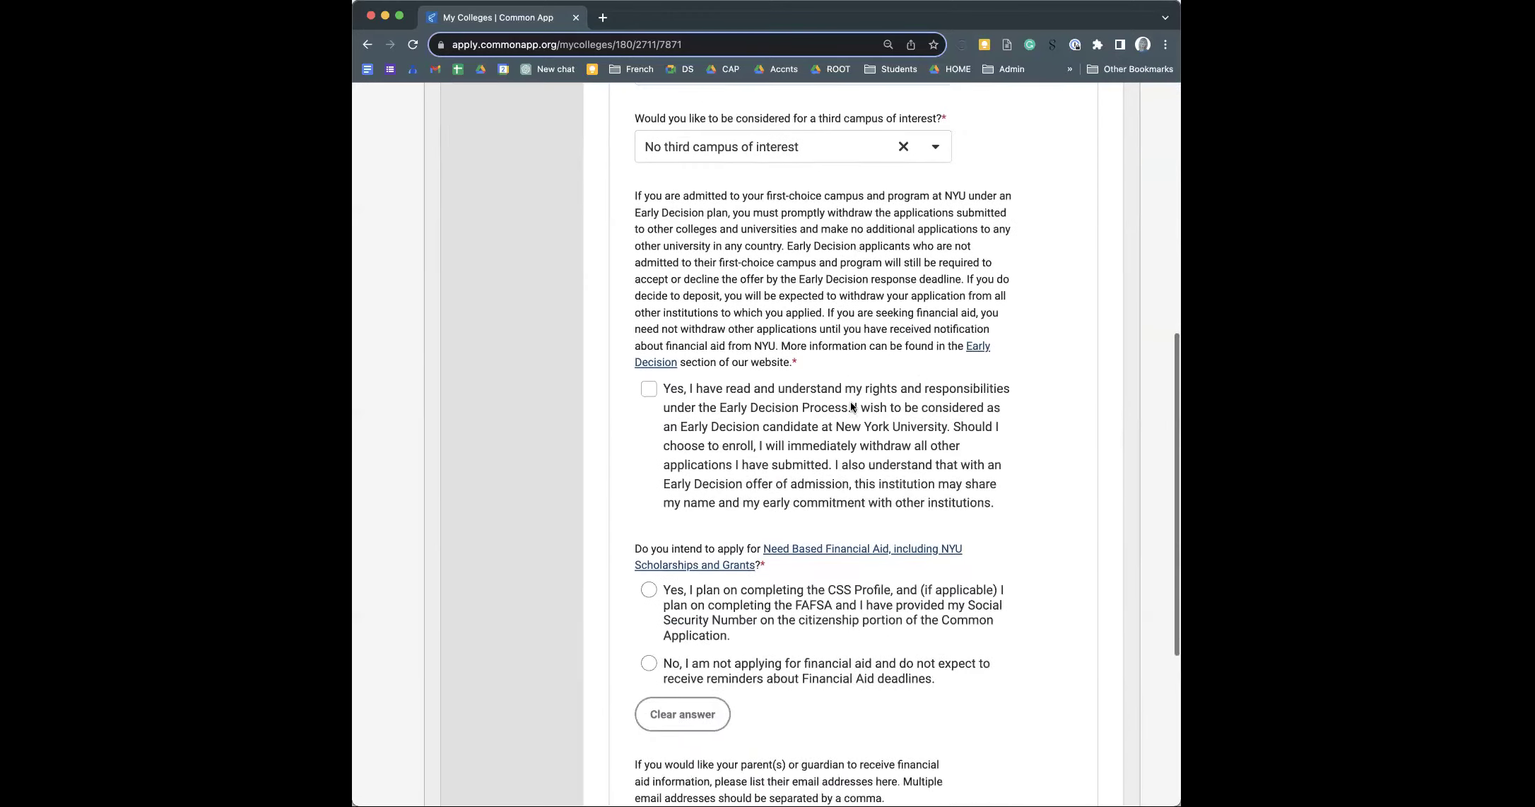
pyautogui.scroll(-2, 851, 409)
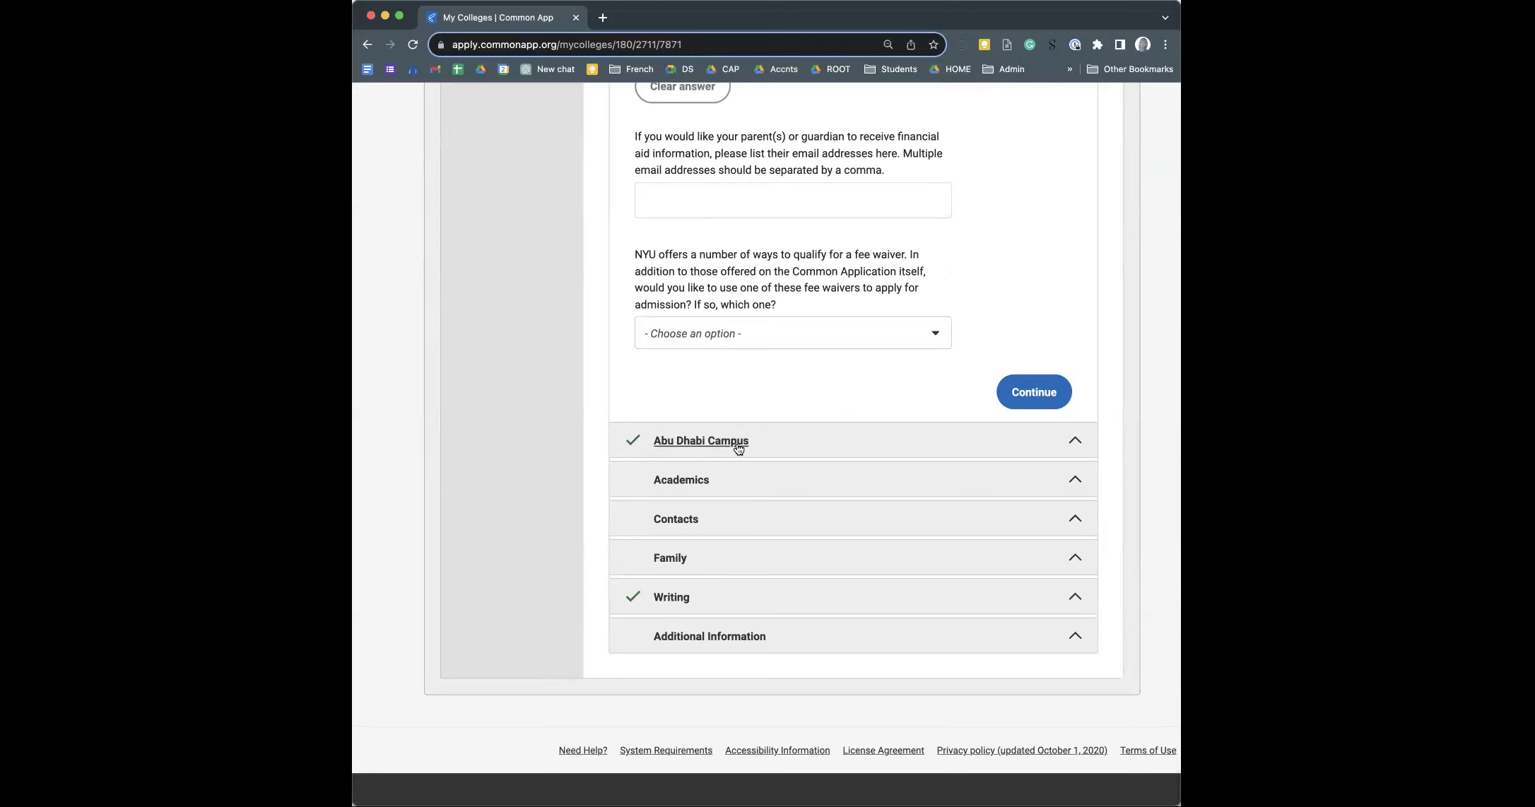
# - Set the primary campus of interest back to New York
pyautogui.scroll(1, 805, 413)
pyautogui.scroll(12, 807, 418)
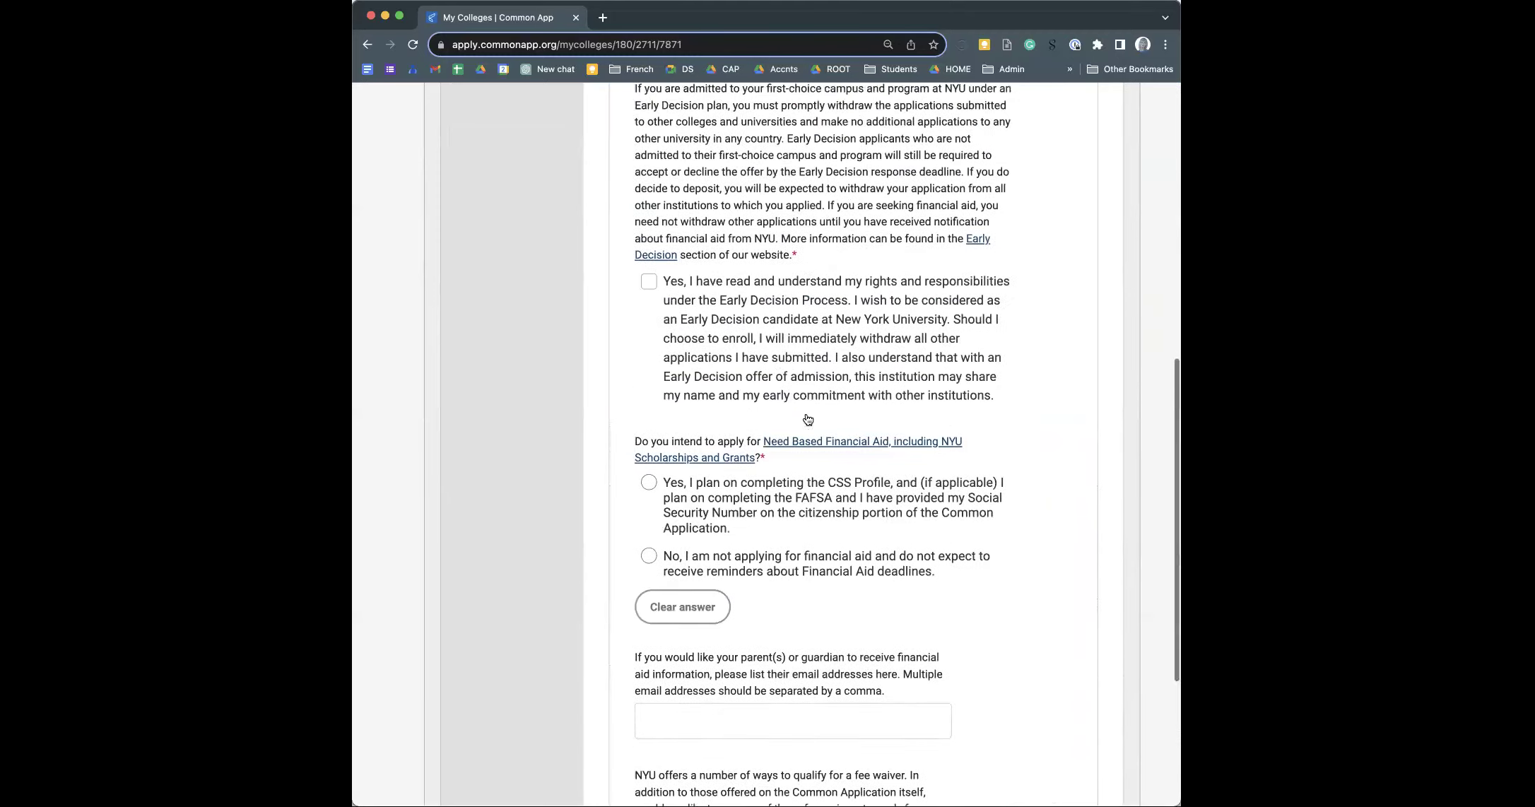
pyautogui.scroll(5, 887, 331)
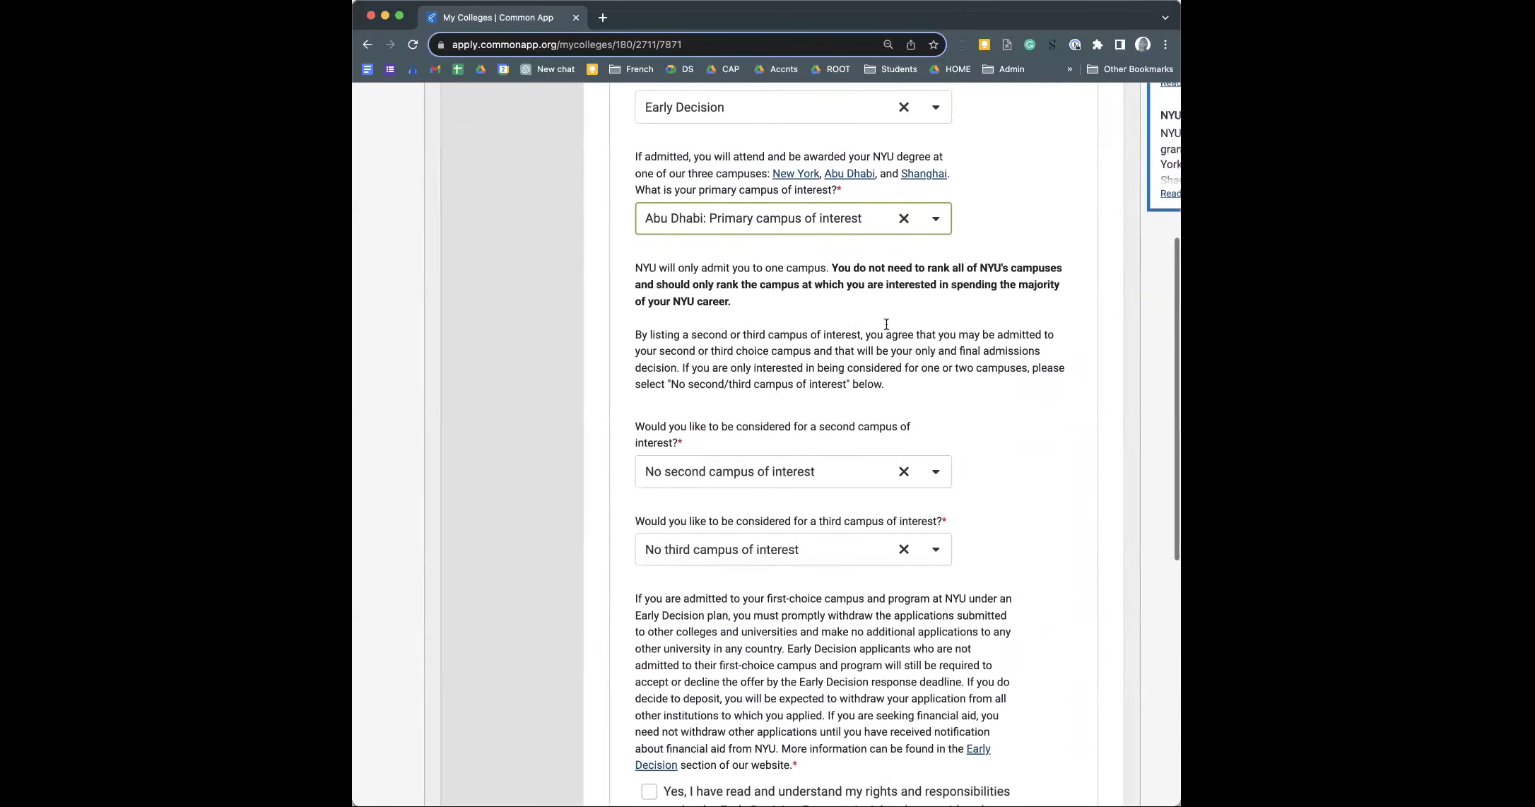
pyautogui.click(932, 270)
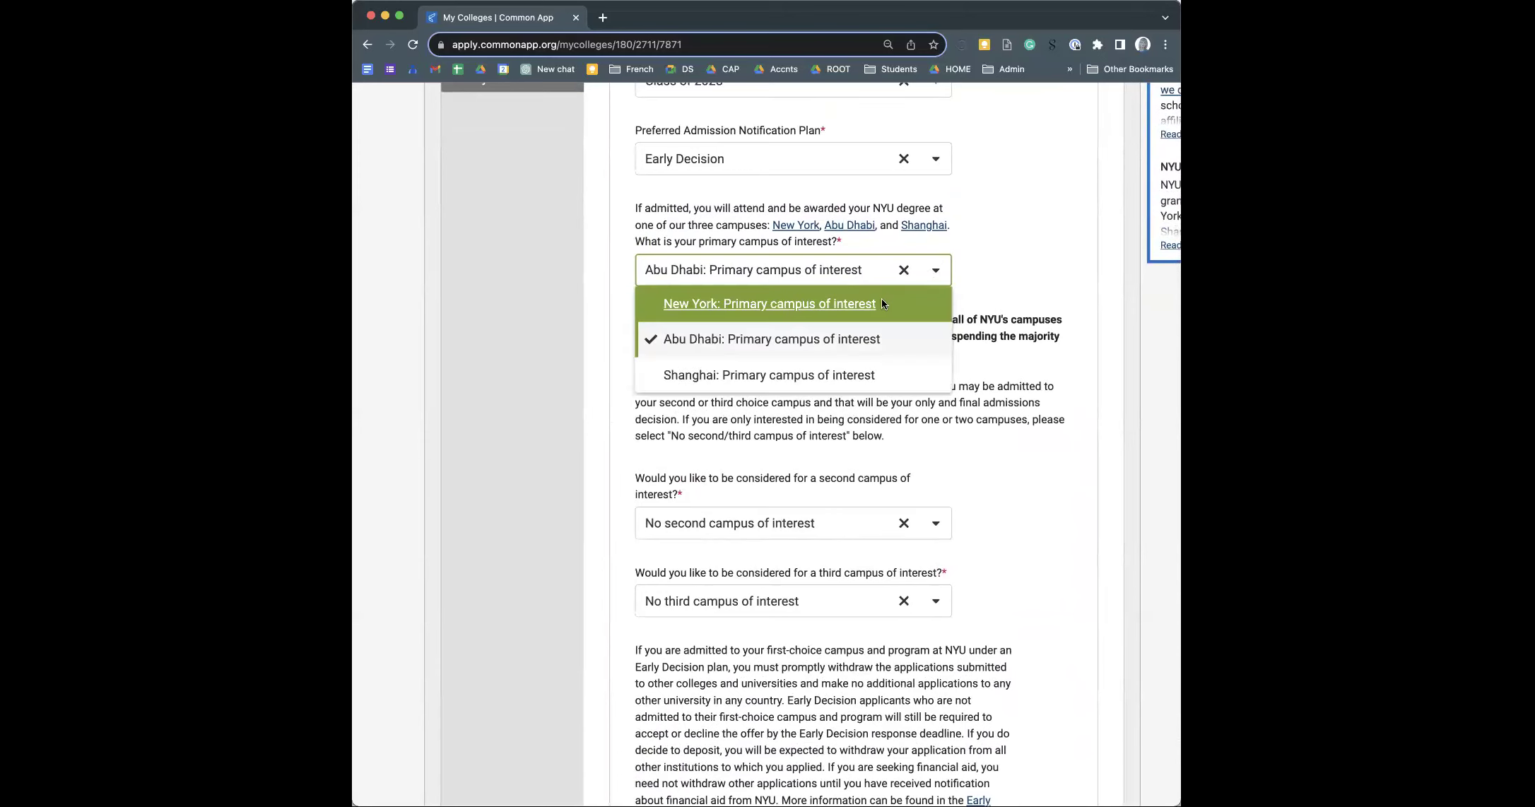
pyautogui.click(882, 304)
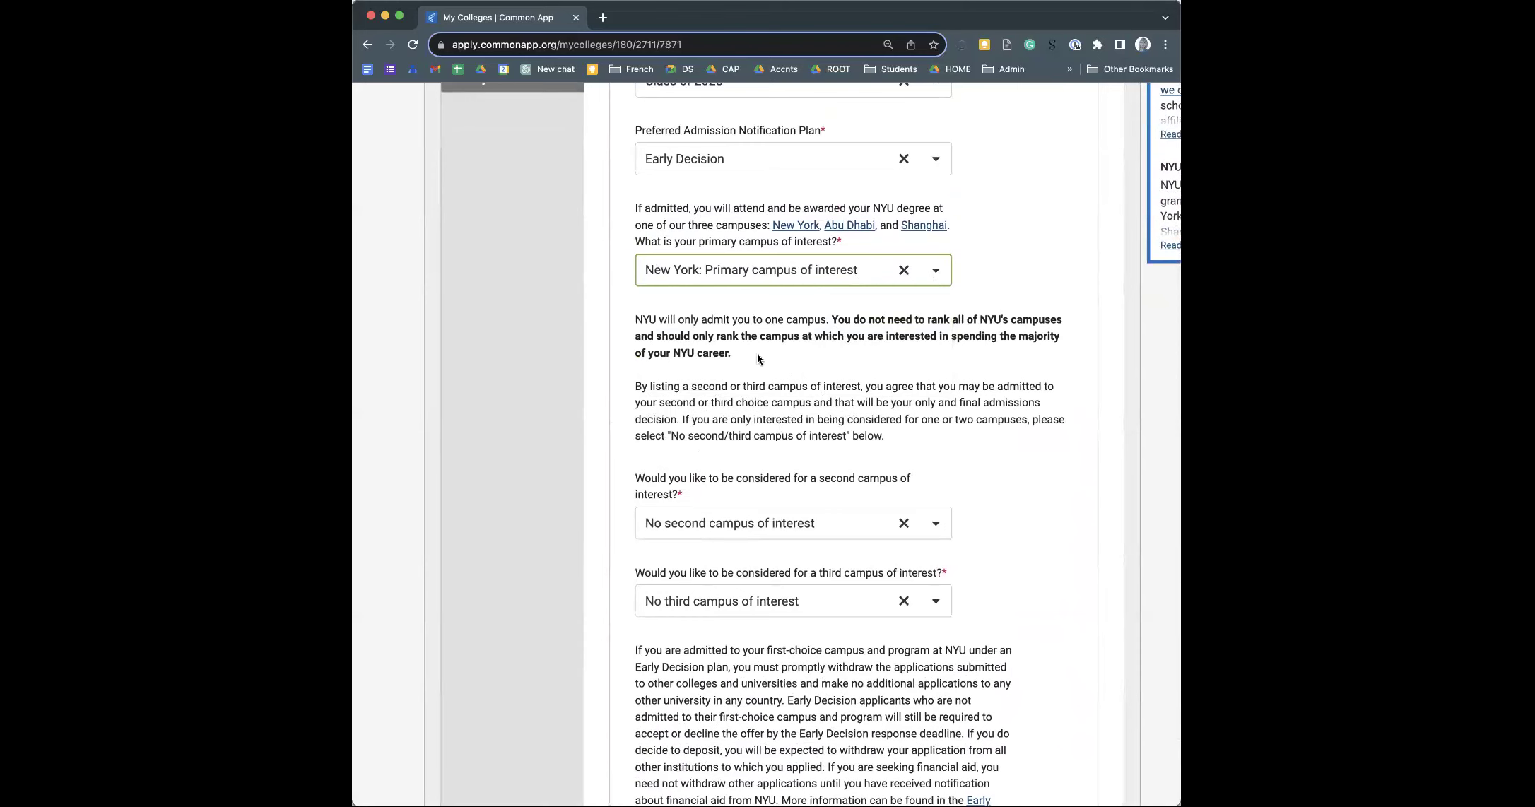
# - Review the options for the second campus of interest without choosing a different one
pyautogui.scroll(-2, 757, 359)
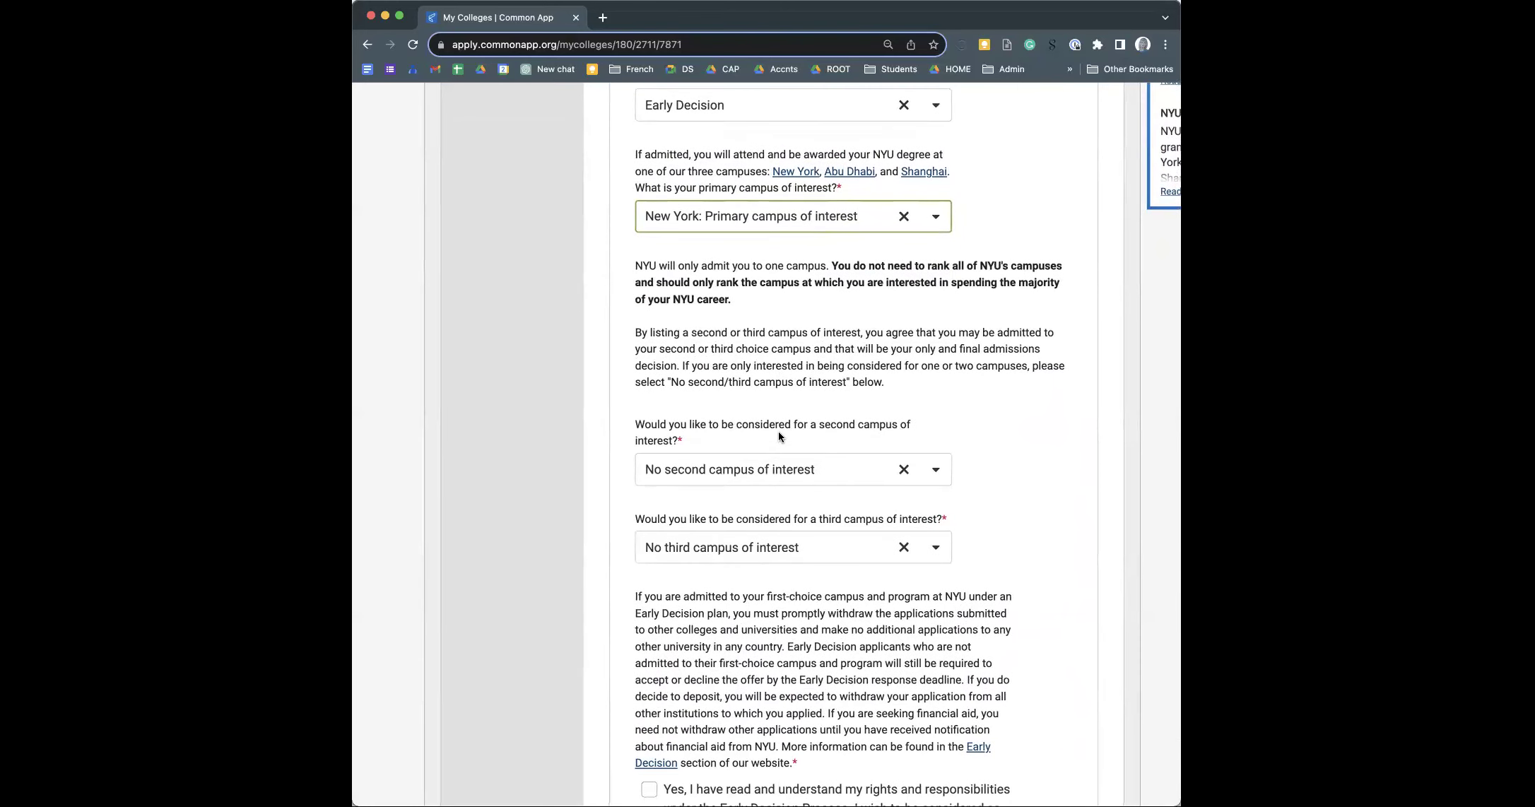
pyautogui.click(935, 471)
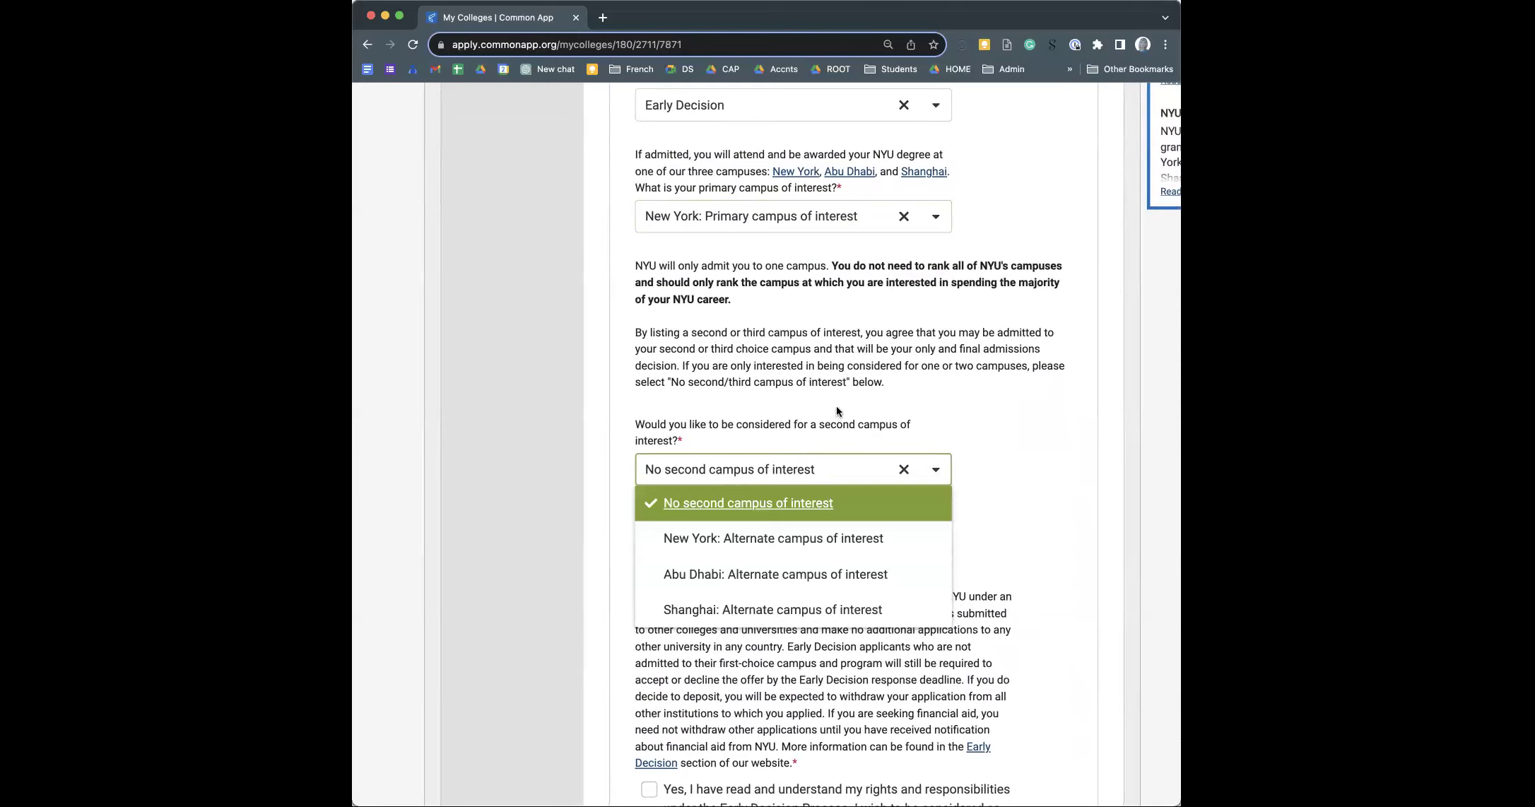
pyautogui.click(871, 414)
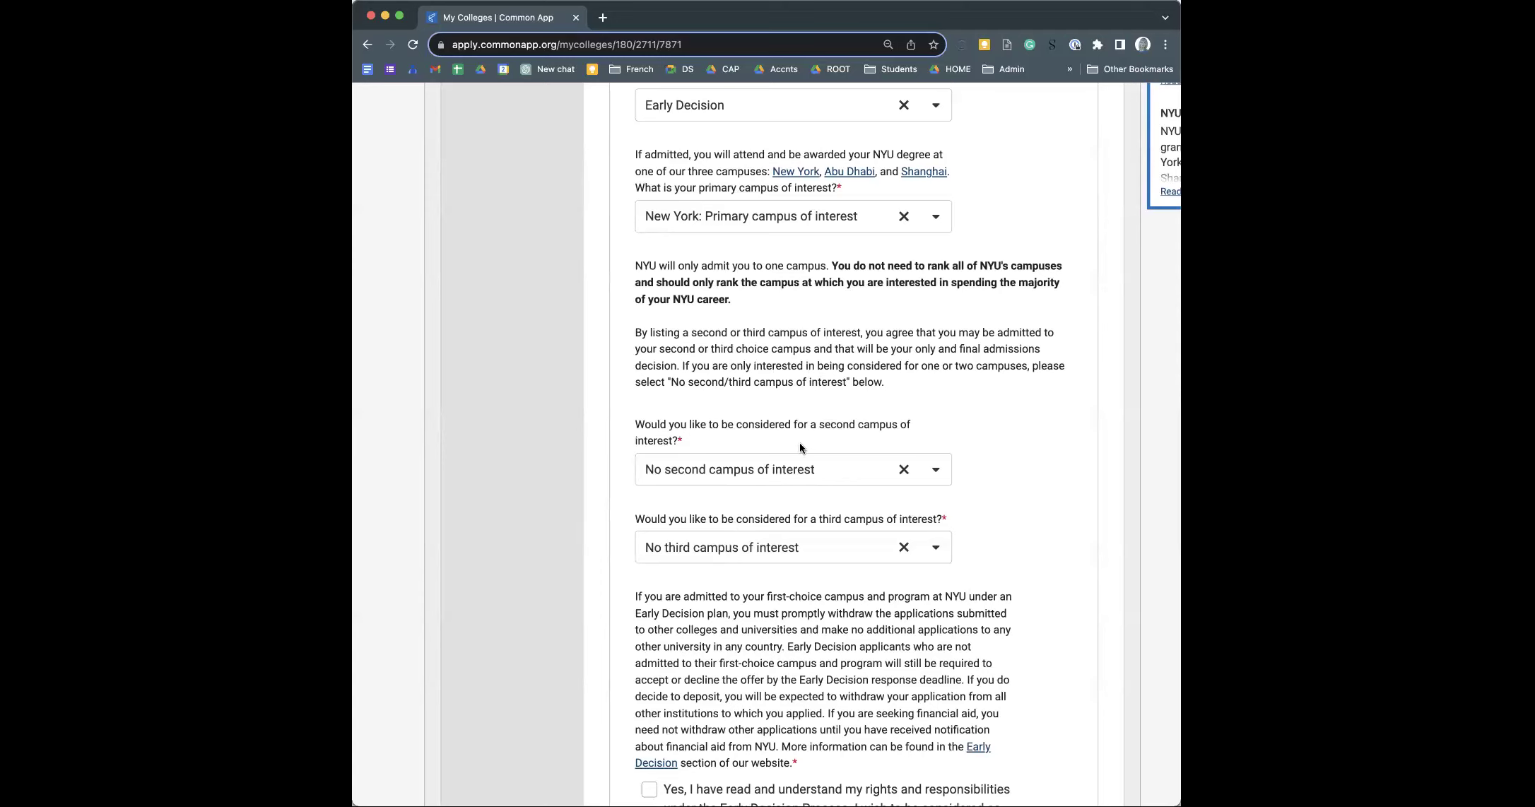
pyautogui.scroll(-1, 800, 456)
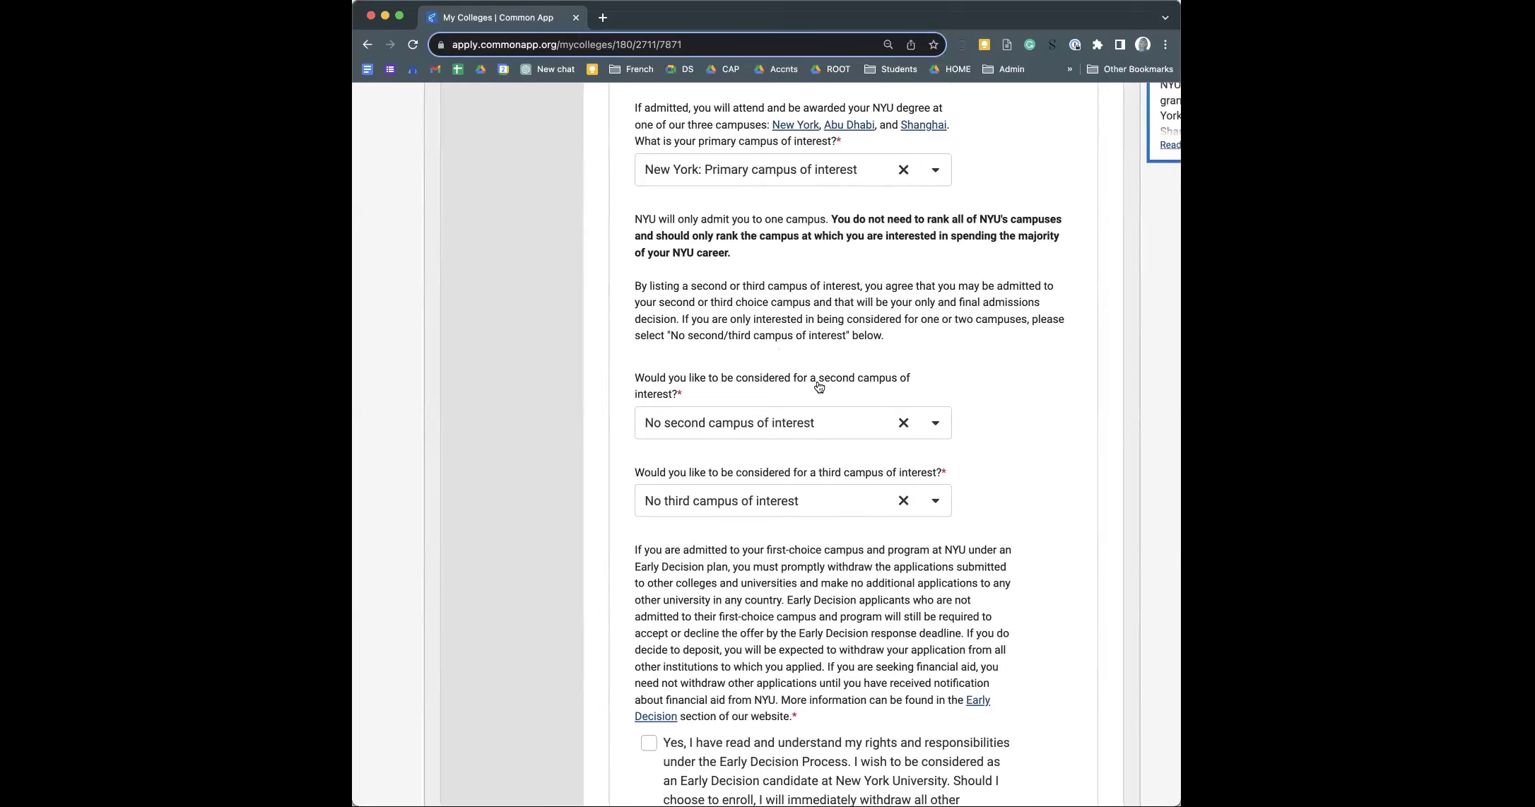
# - Read the Early Decision withdrawal terms and the accompanying rights and responsibilities statement in the General section
pyautogui.scroll(-3, 717, 435)
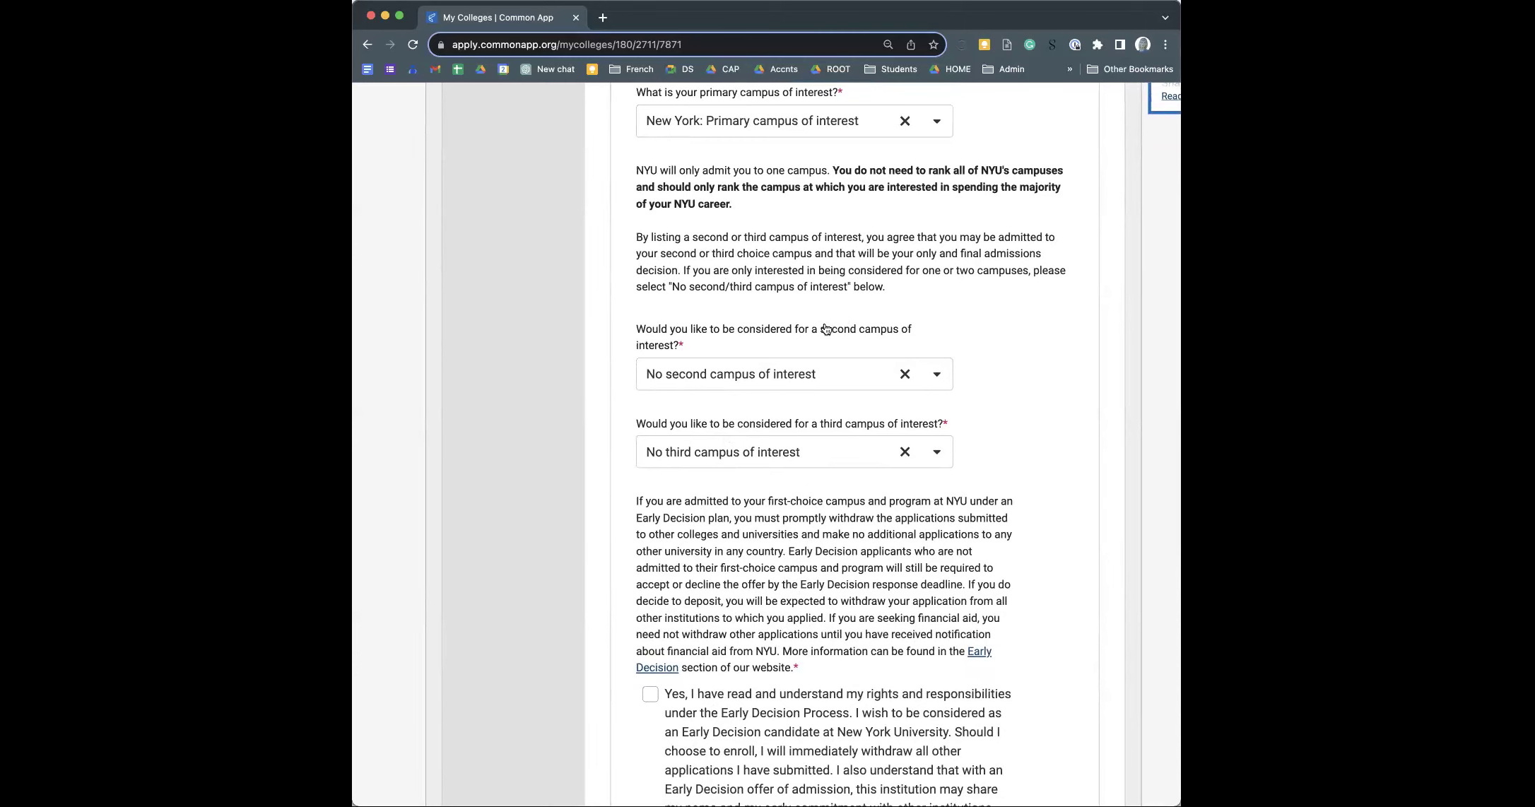
pyautogui.scroll(-5, 854, 475)
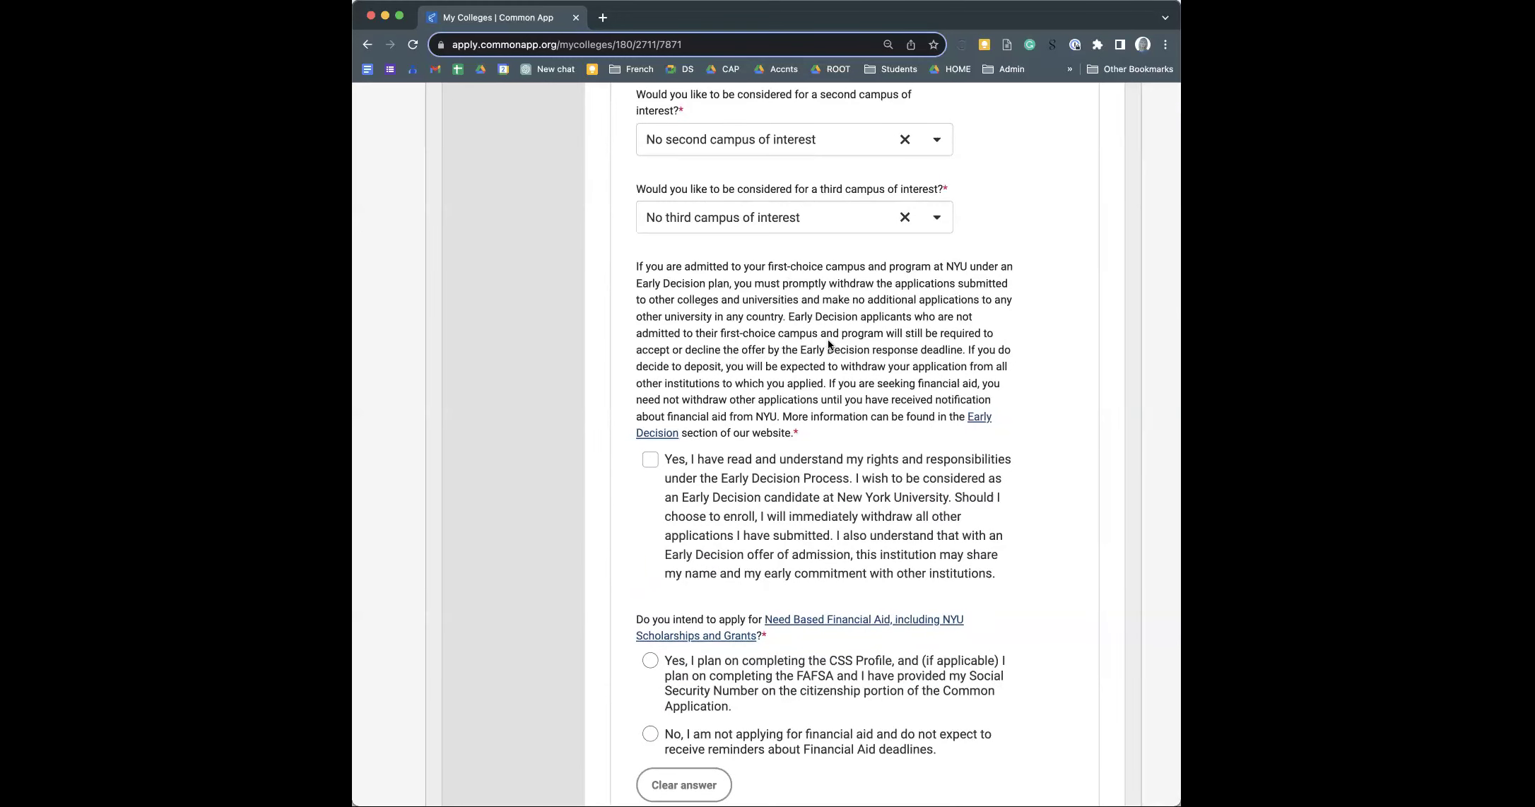
pyautogui.scroll(-1, 828, 344)
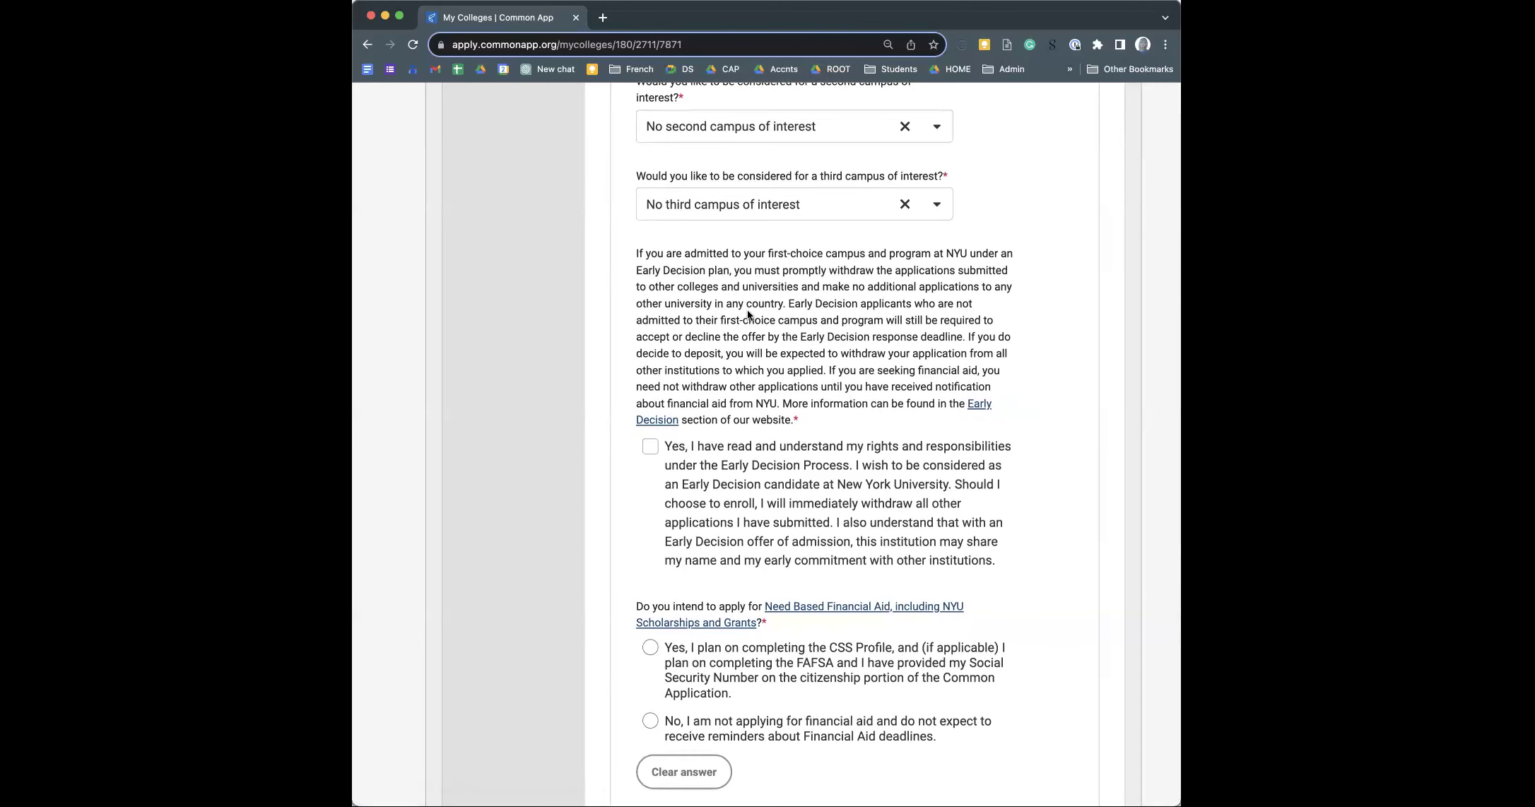
pyautogui.scroll(-2, 810, 350)
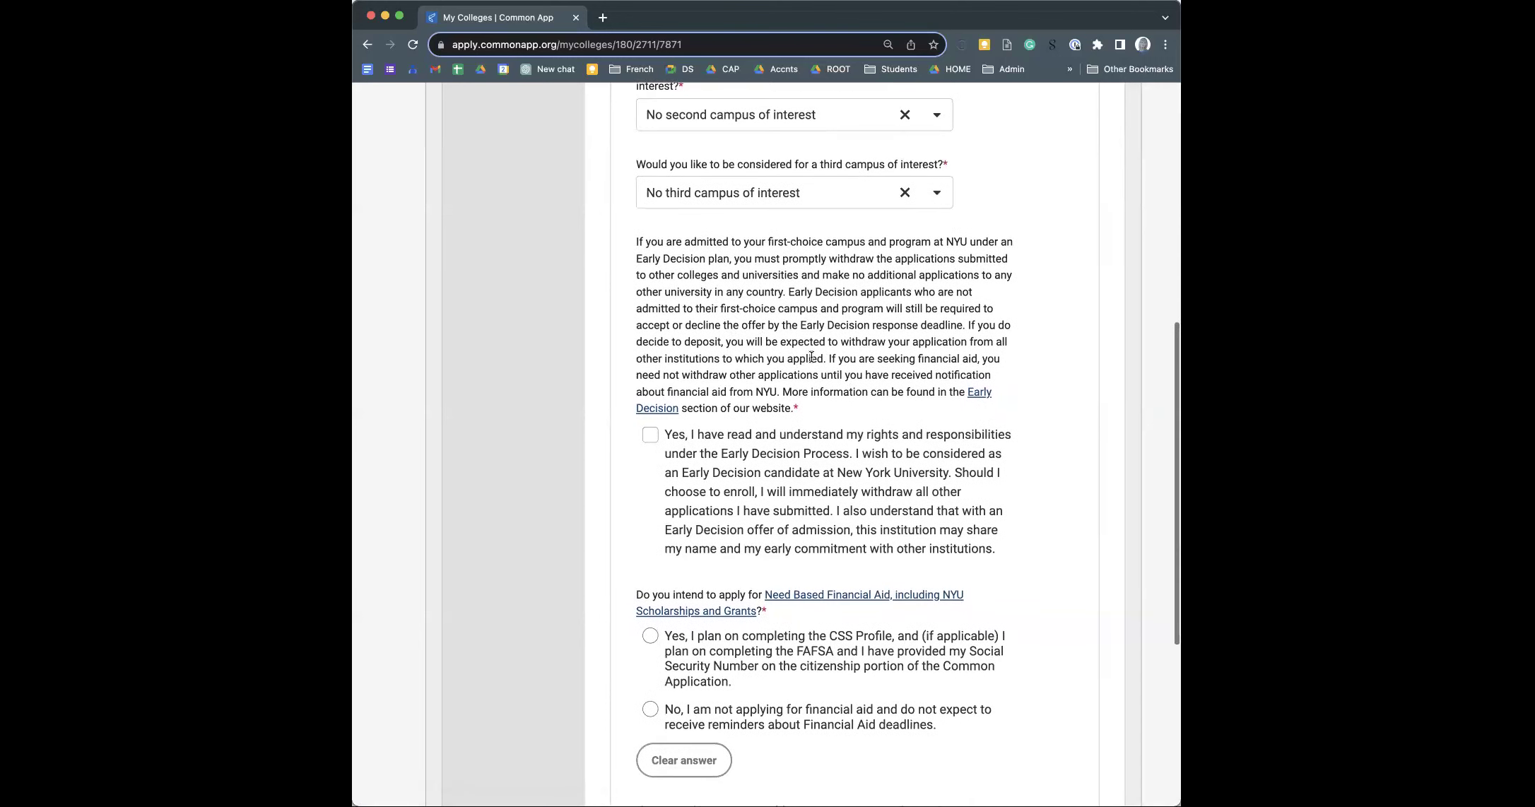
pyautogui.scroll(-2, 812, 357)
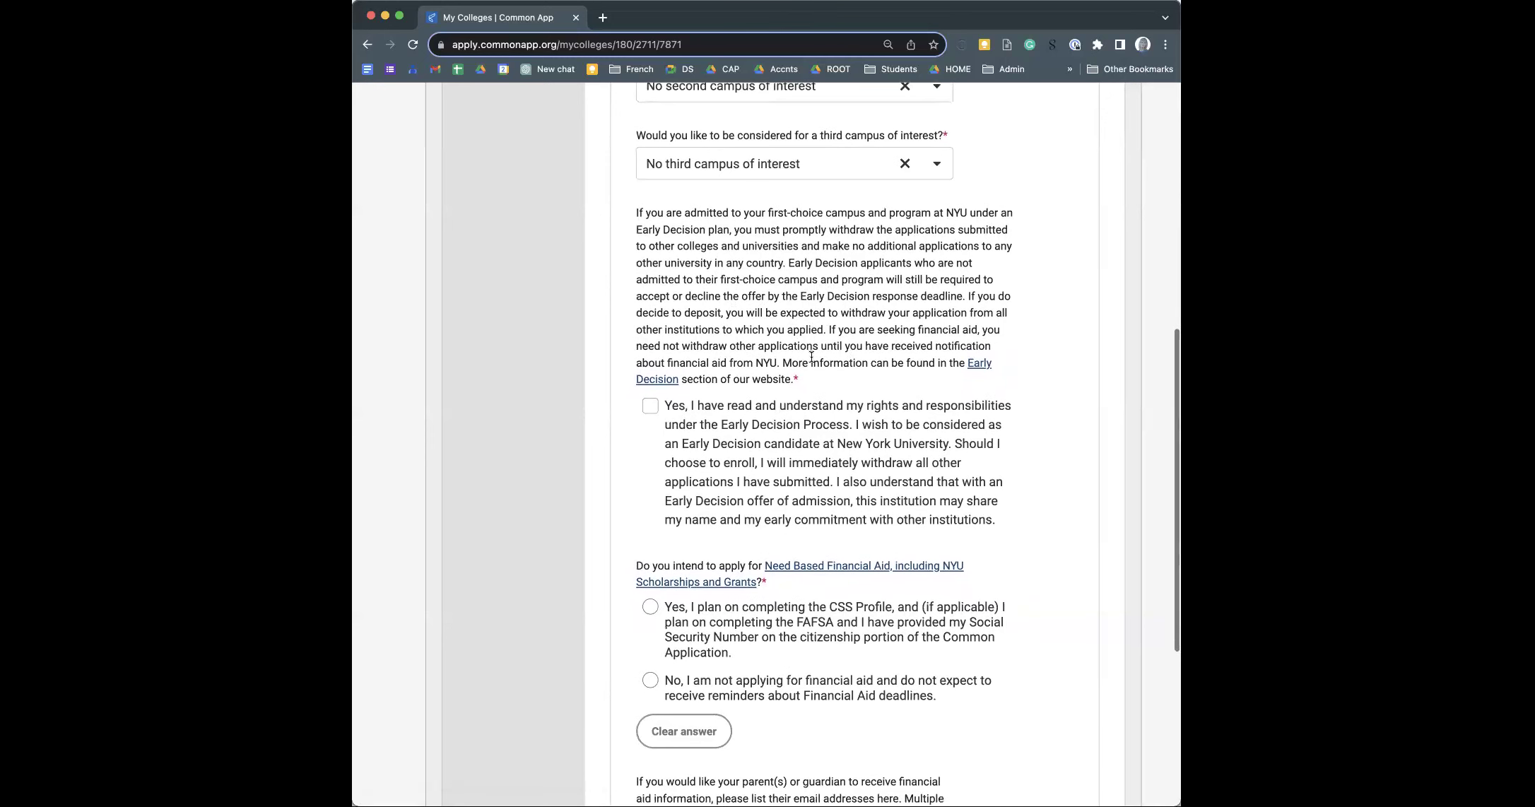
pyautogui.scroll(-1, 805, 308)
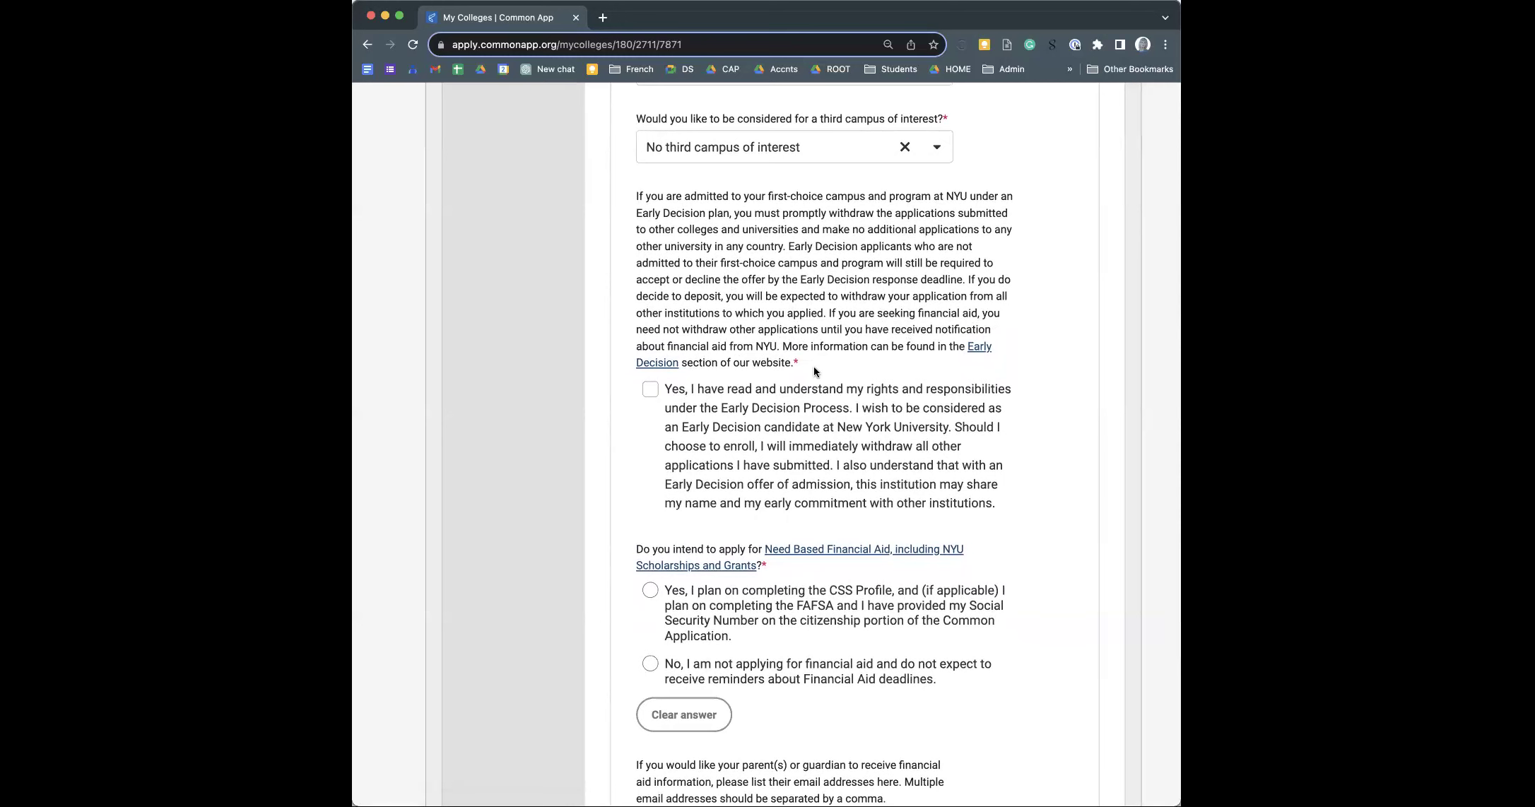
pyautogui.scroll(-1, 834, 380)
pyautogui.scroll(-2, 834, 380)
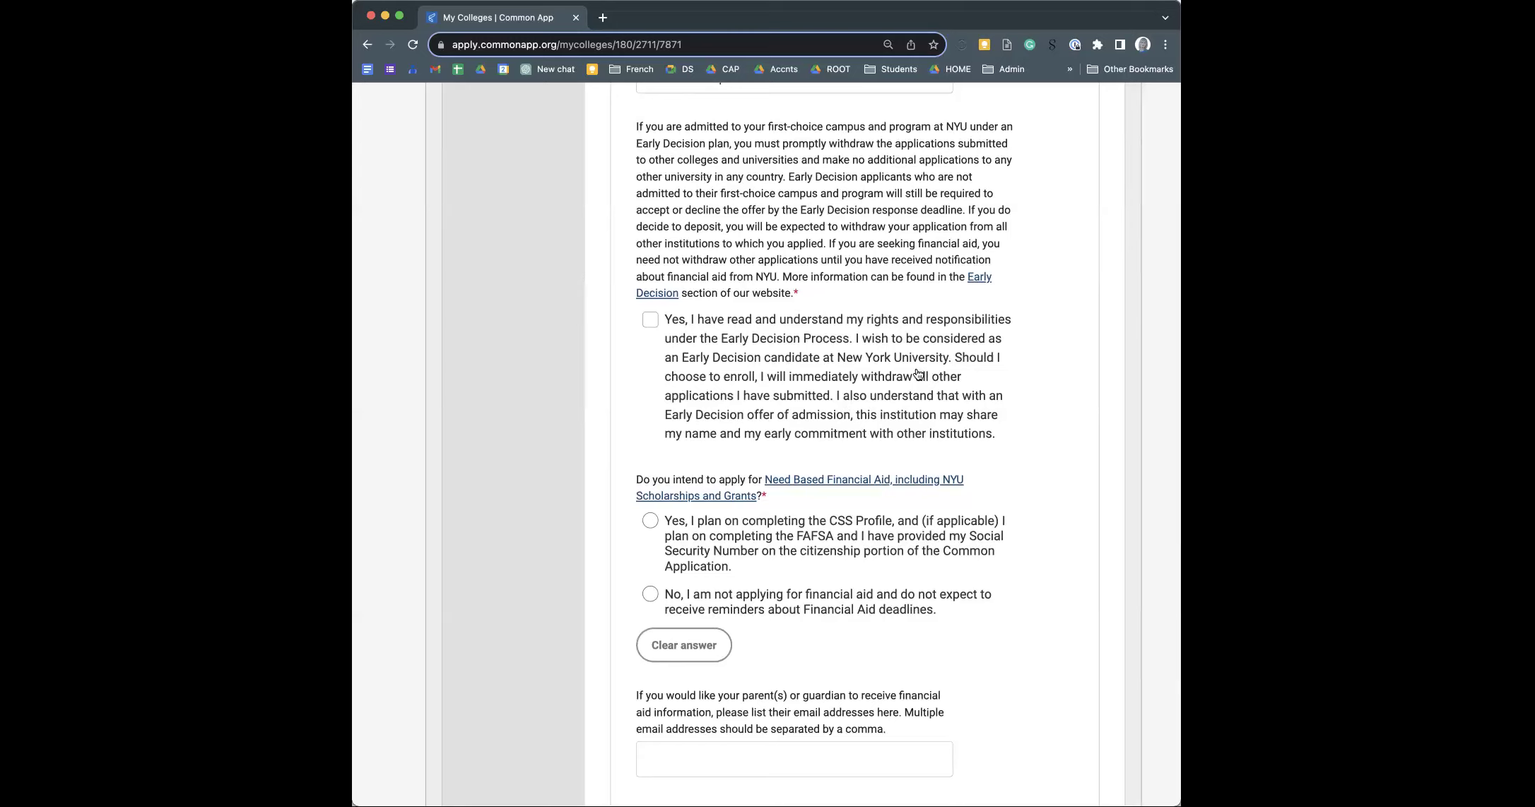
pyautogui.scroll(-2, 917, 374)
pyautogui.scroll(-1, 917, 374)
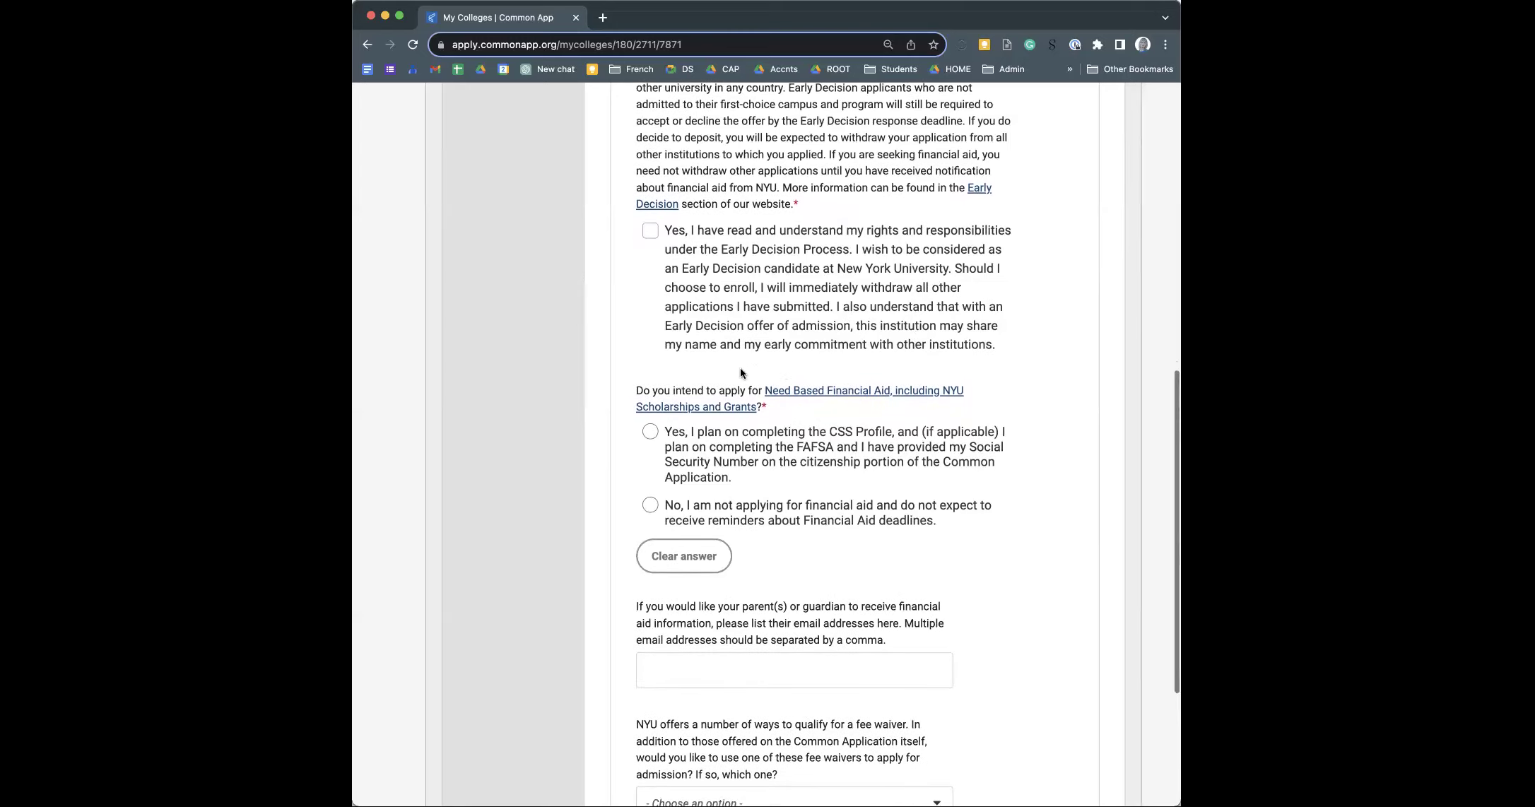
# - Examine the need-based financial aid question, its CSS Profile and FAFSA answer choices, and the parent email field
pyautogui.scroll(-4, 740, 373)
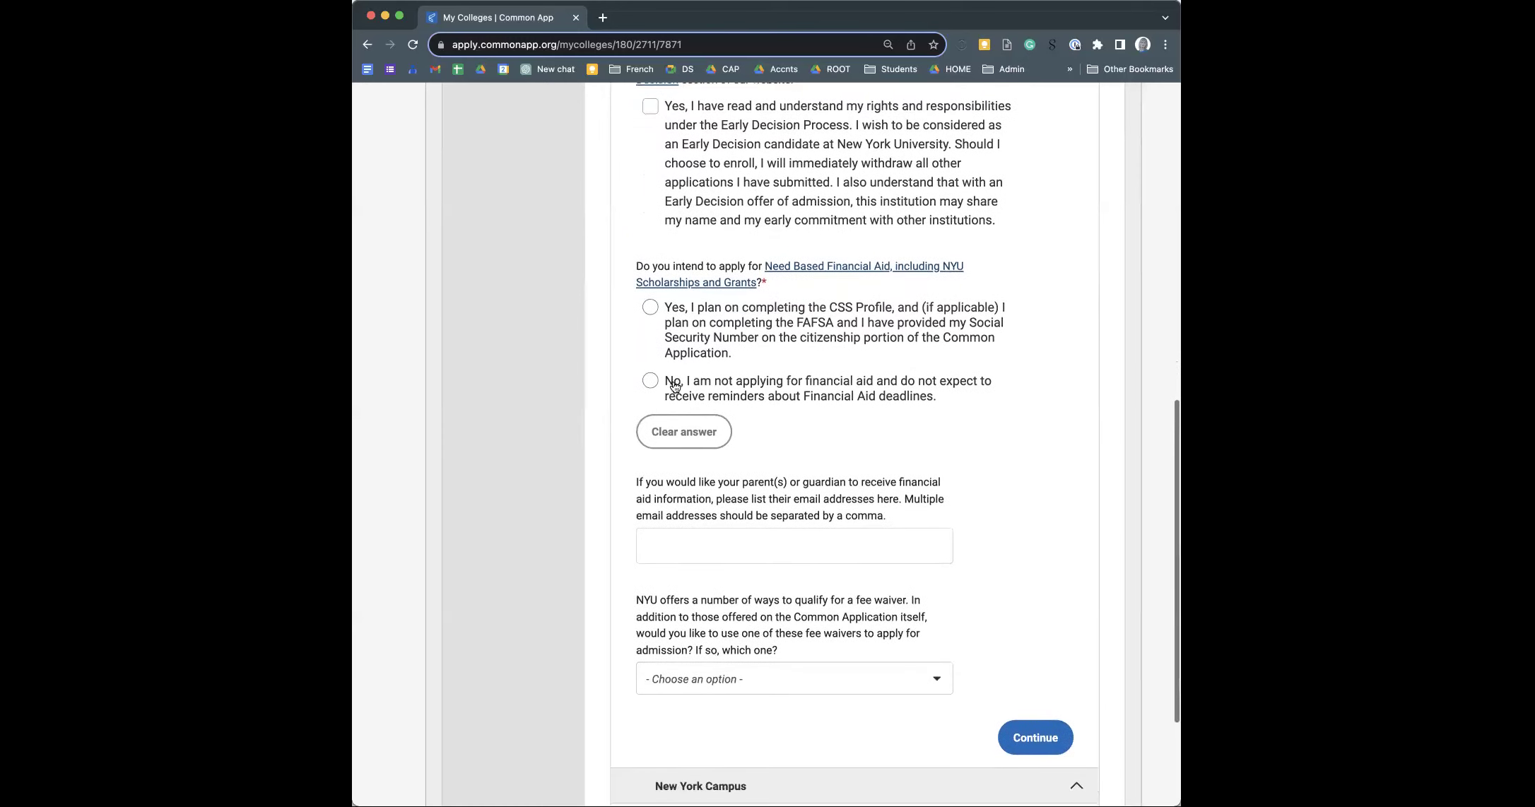
pyautogui.scroll(-1, 676, 385)
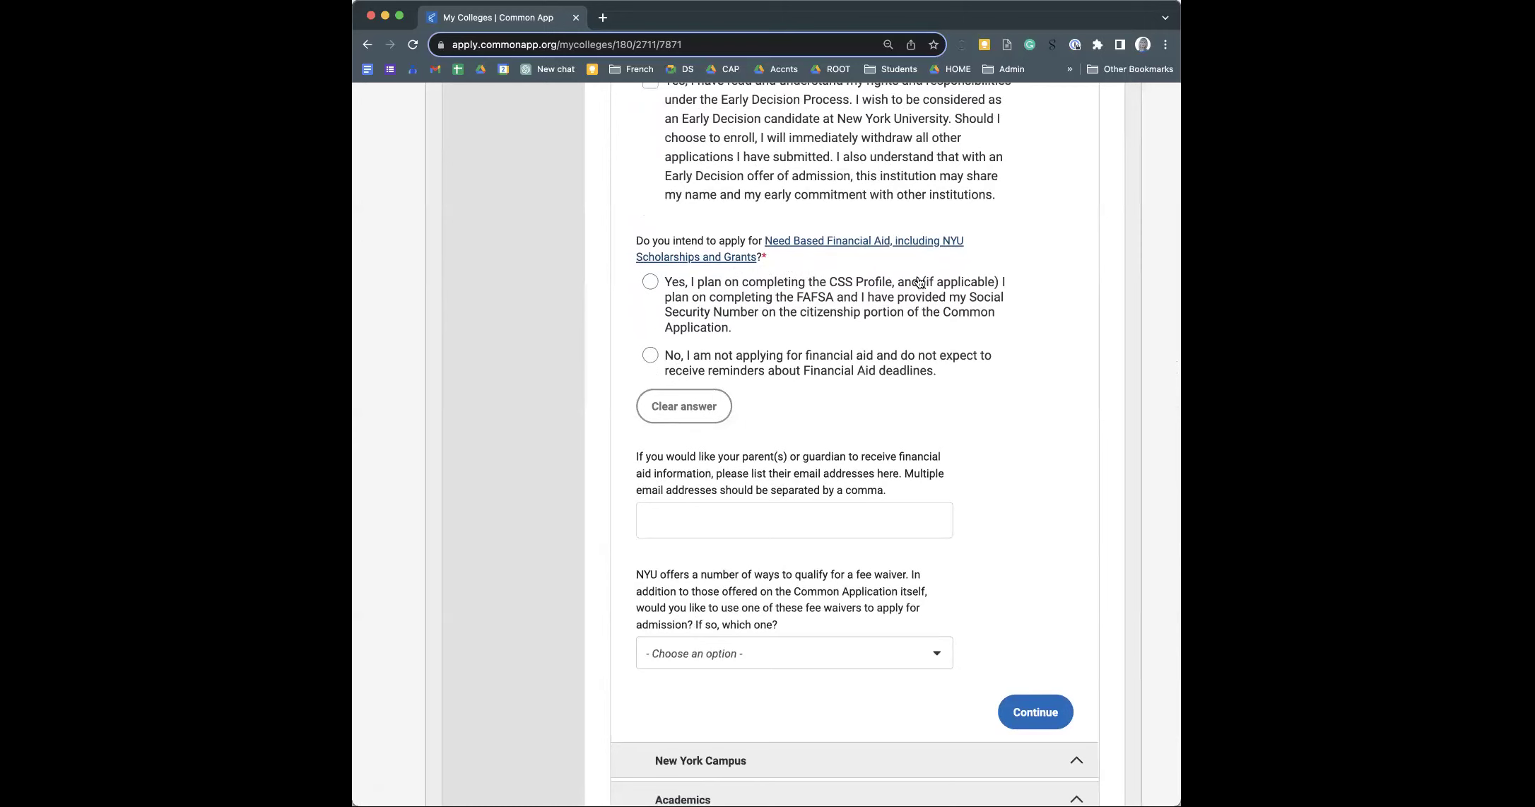
pyautogui.scroll(-2, 919, 282)
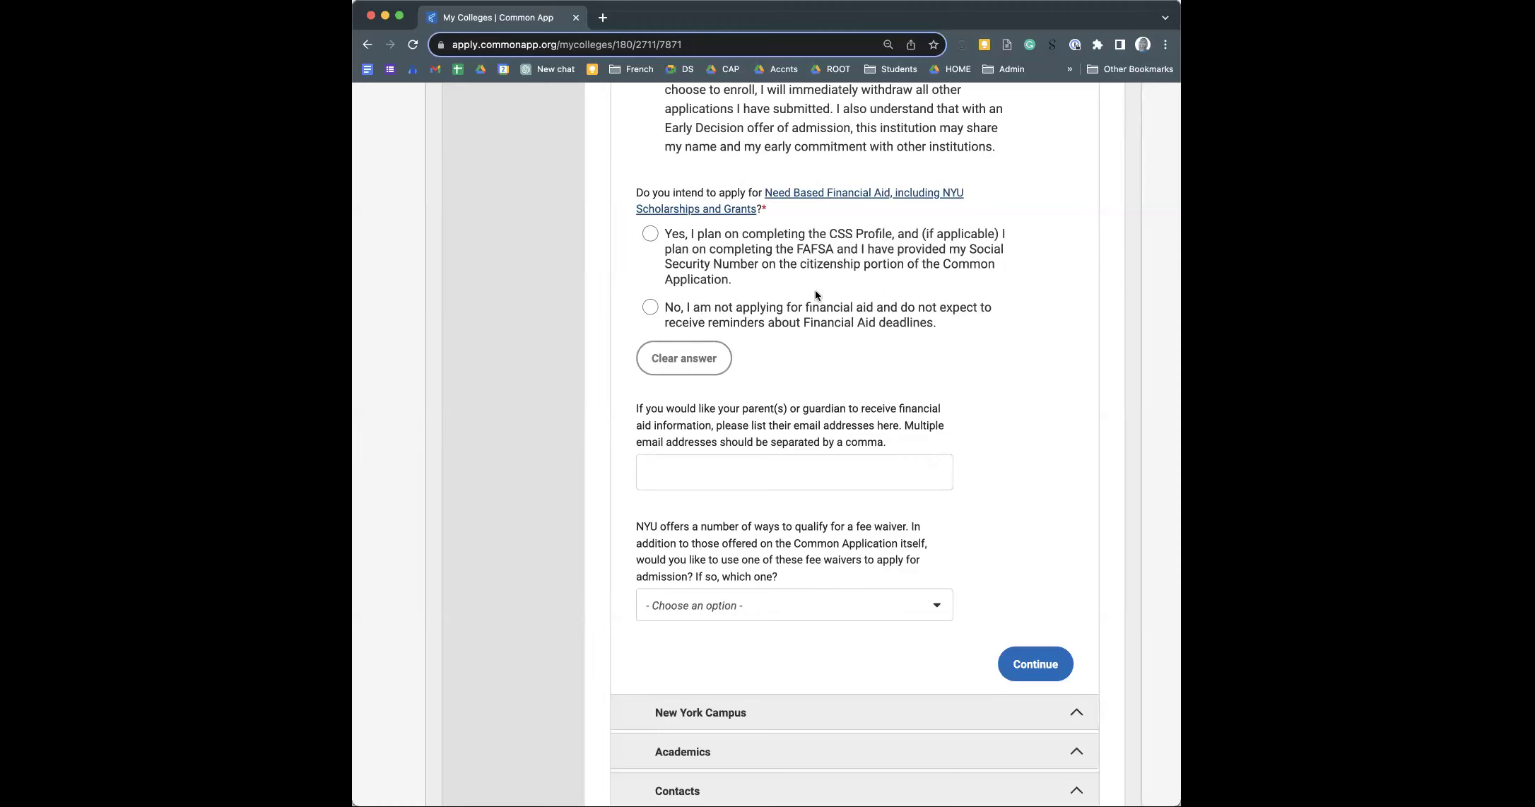
pyautogui.scroll(-1, 803, 352)
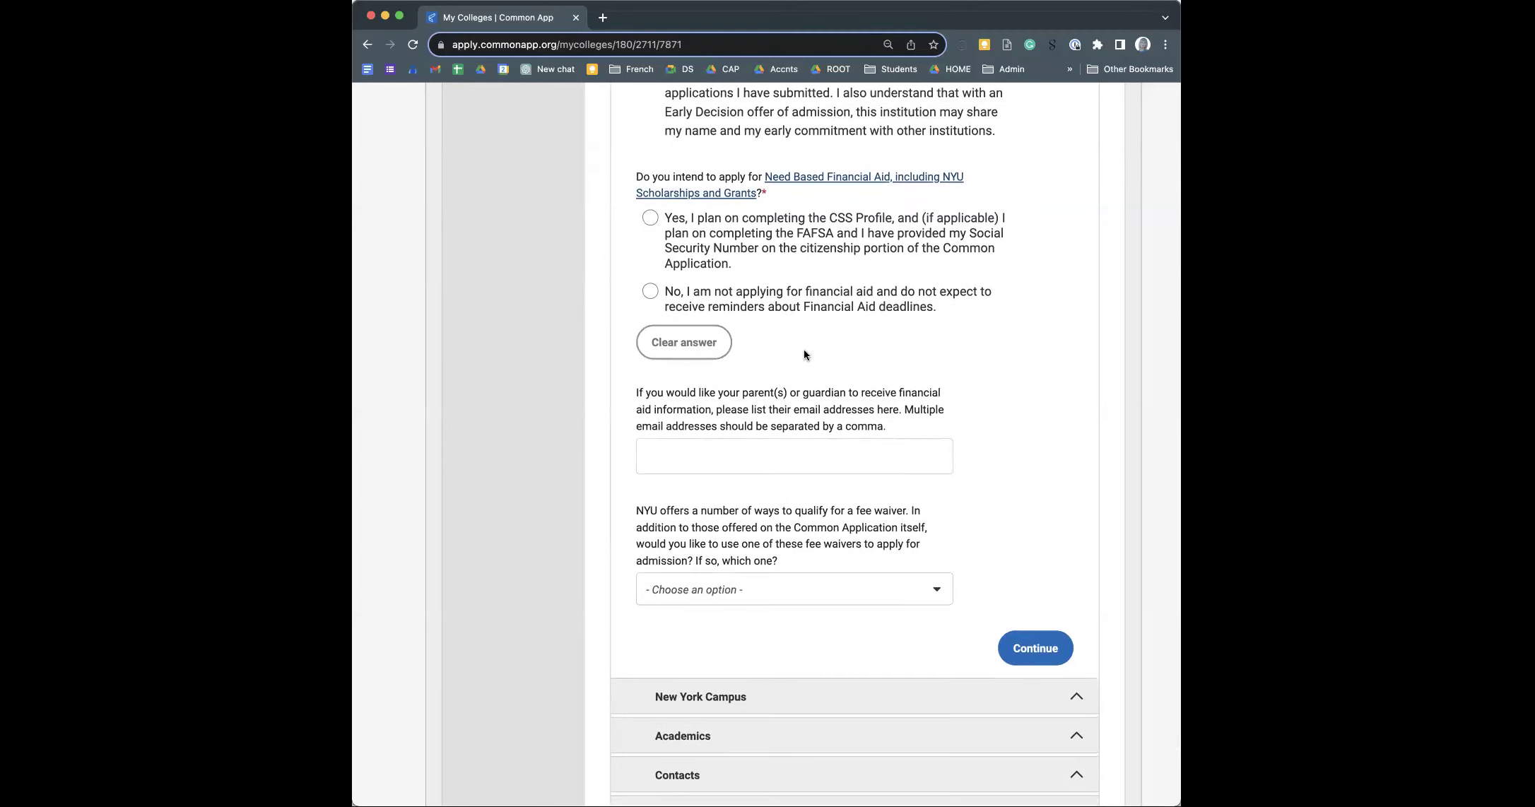
pyautogui.scroll(-1, 803, 354)
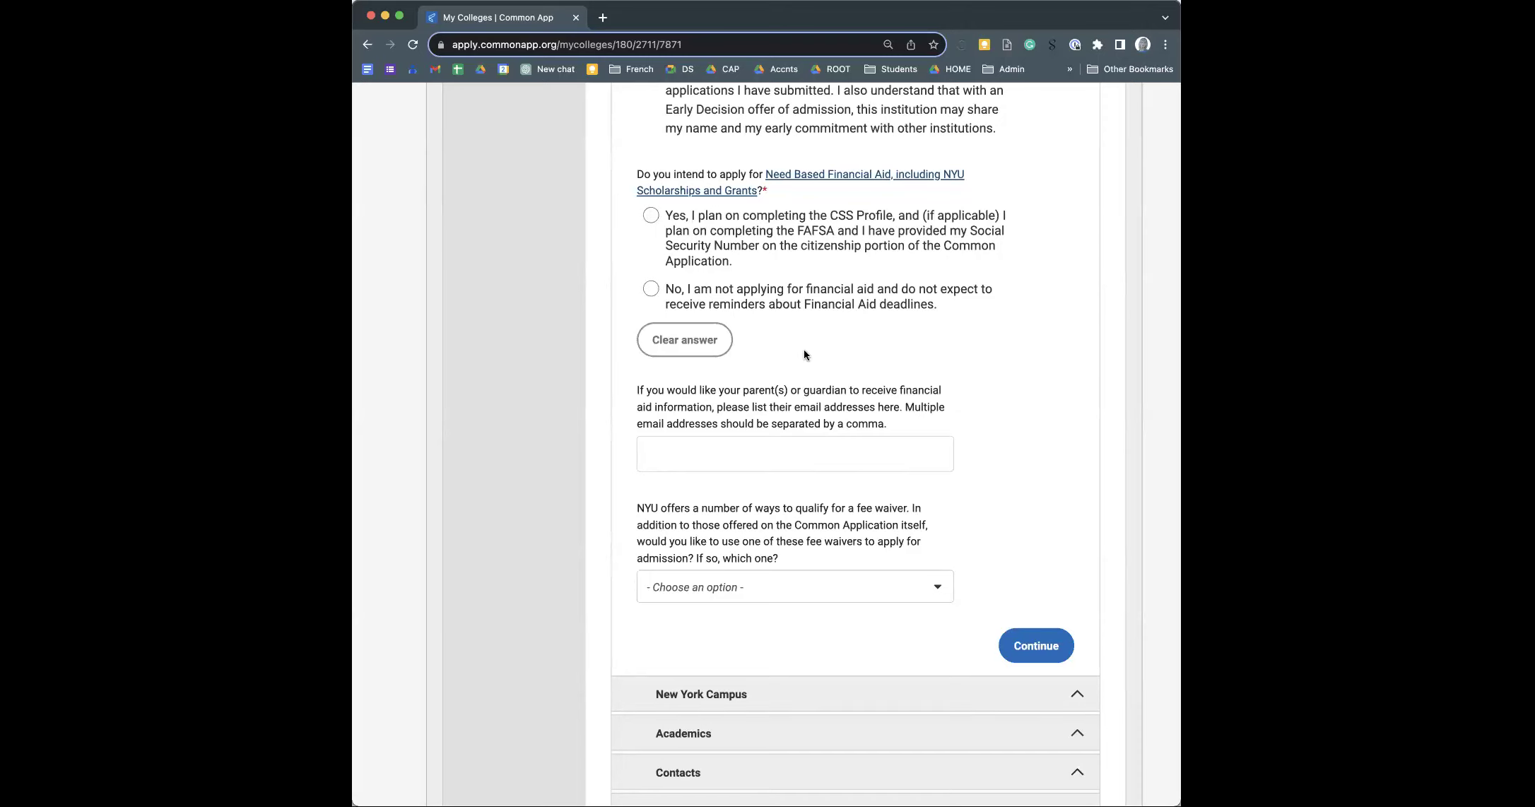
pyautogui.scroll(-3, 804, 351)
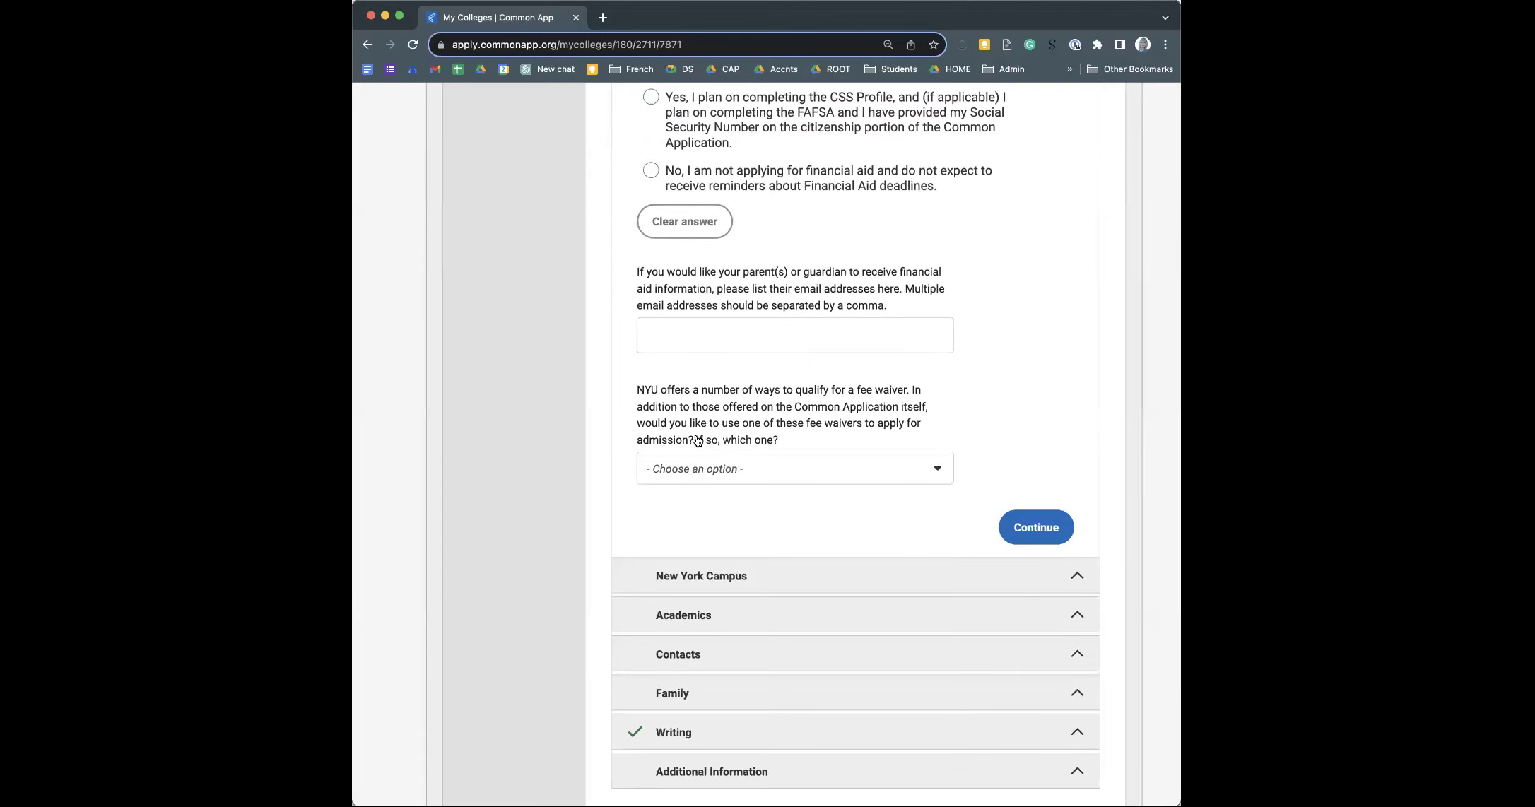
# - Review the NYU fee waiver options and close the list without choosing one
pyautogui.scroll(-1, 698, 441)
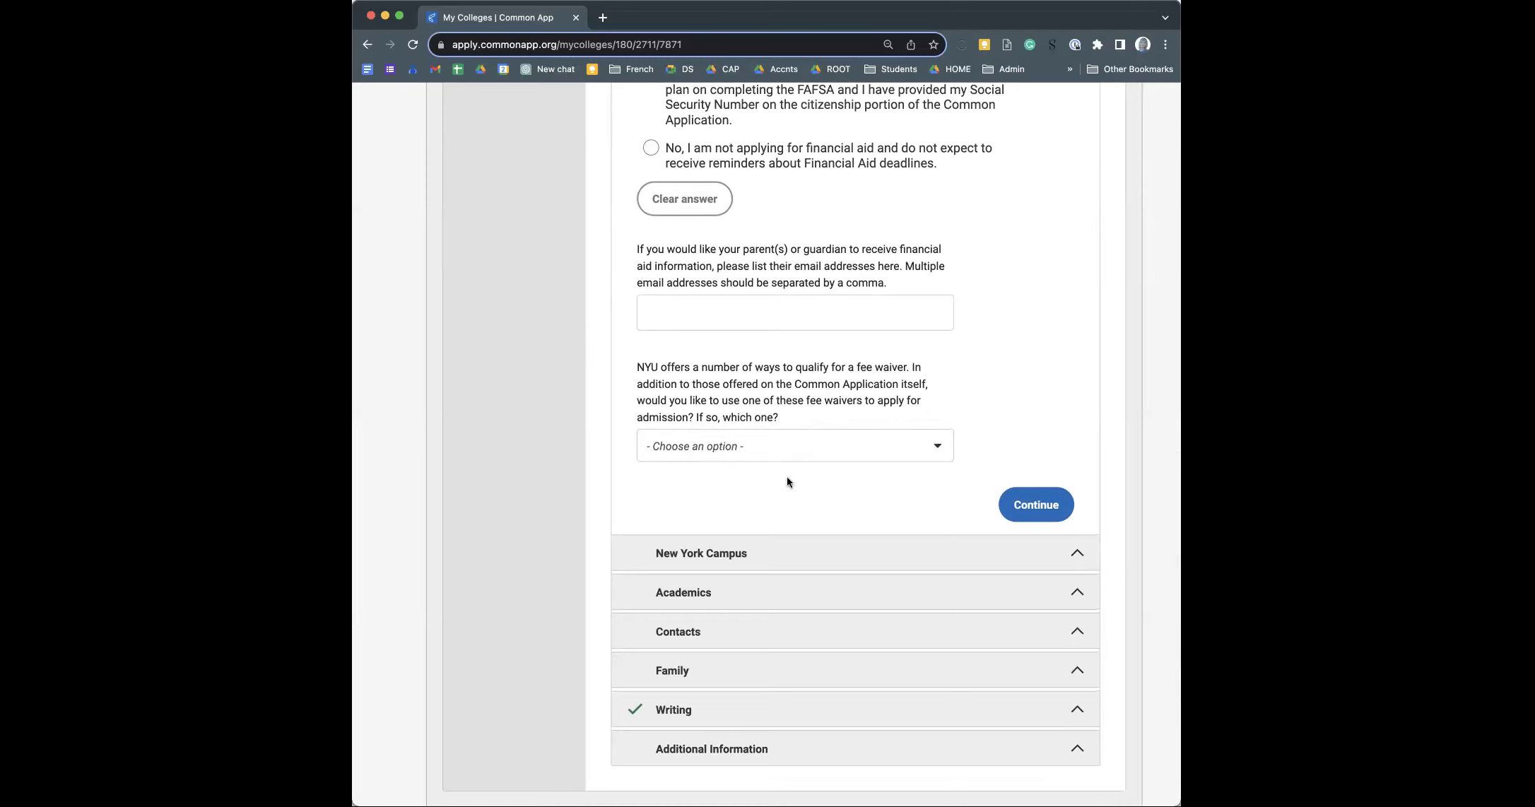
pyautogui.click(938, 447)
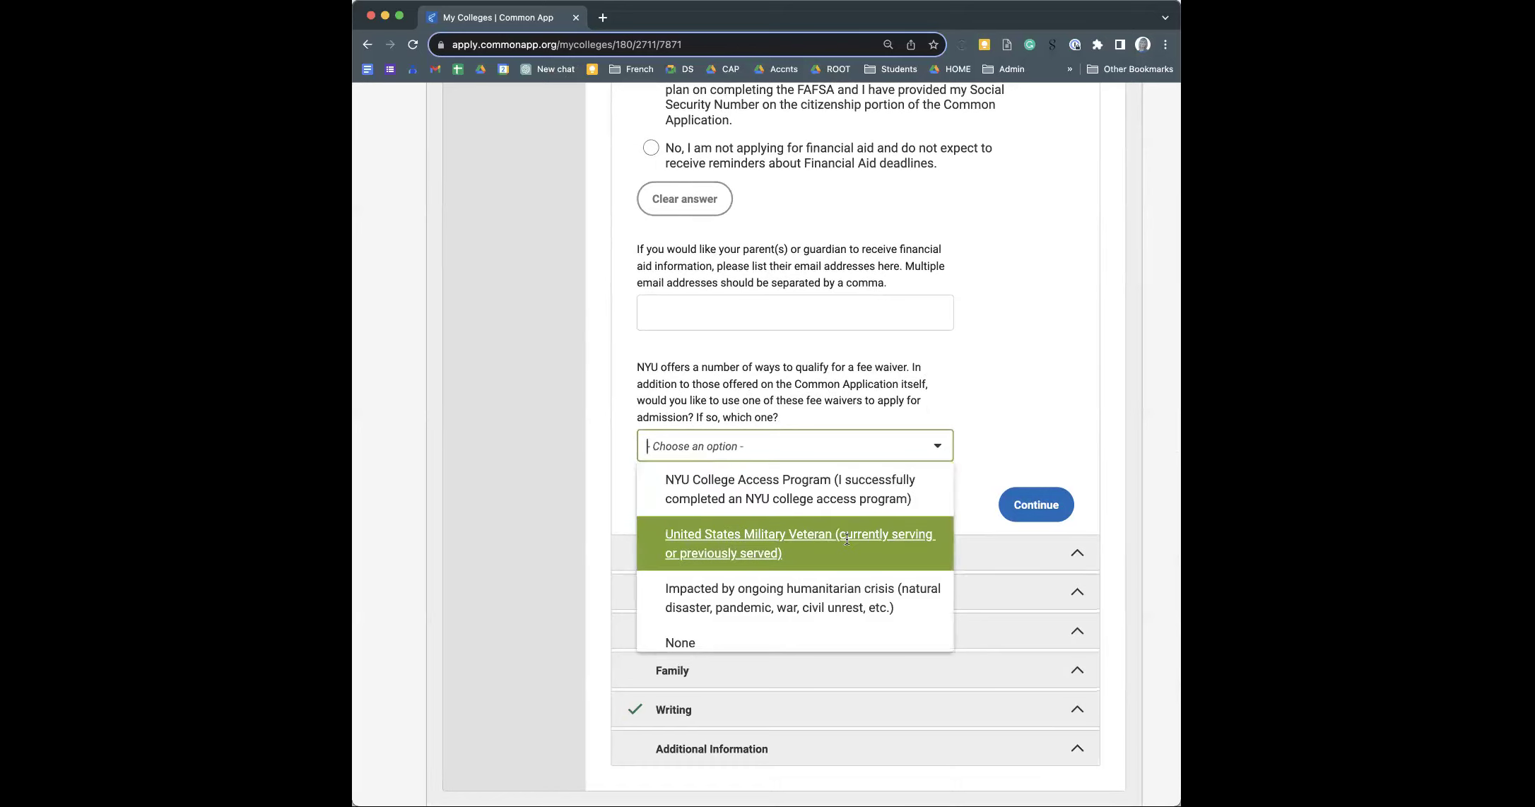
pyautogui.scroll(-1, 847, 540)
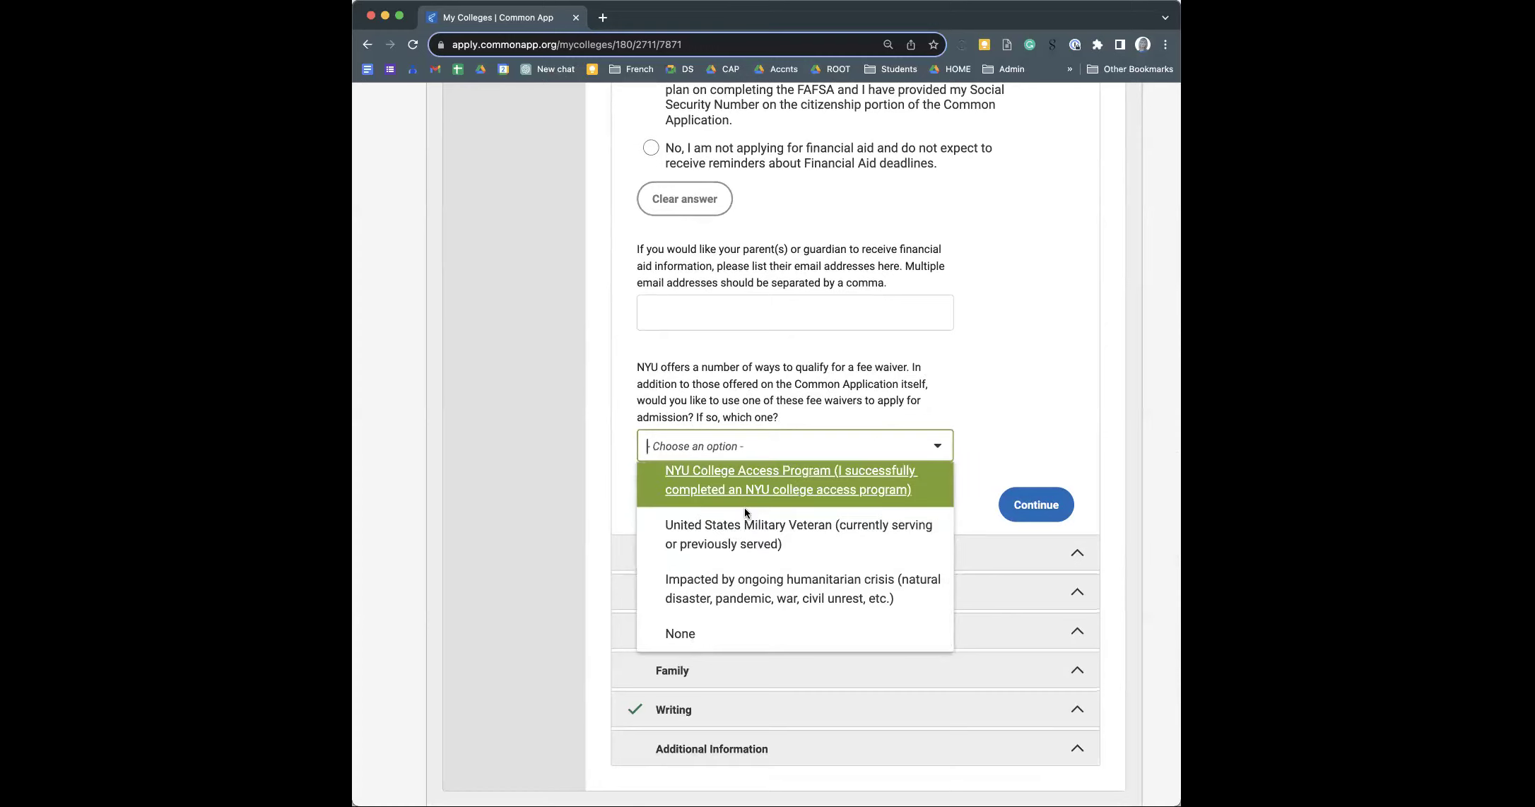
pyautogui.click(744, 396)
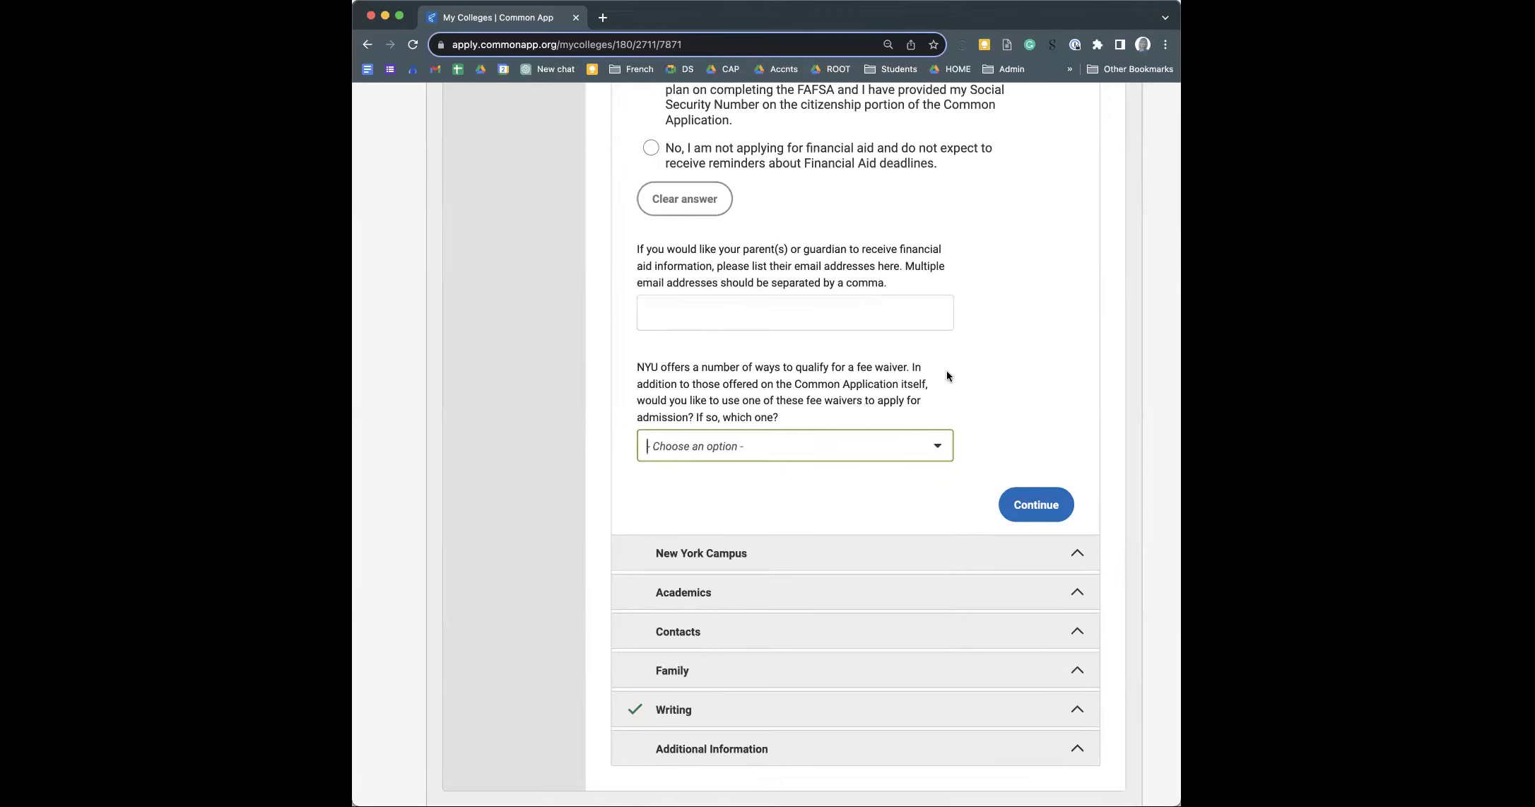
# - Continue to the New York Campus section and browse the choices for primary school, college, or program of interest
pyautogui.click(1029, 506)
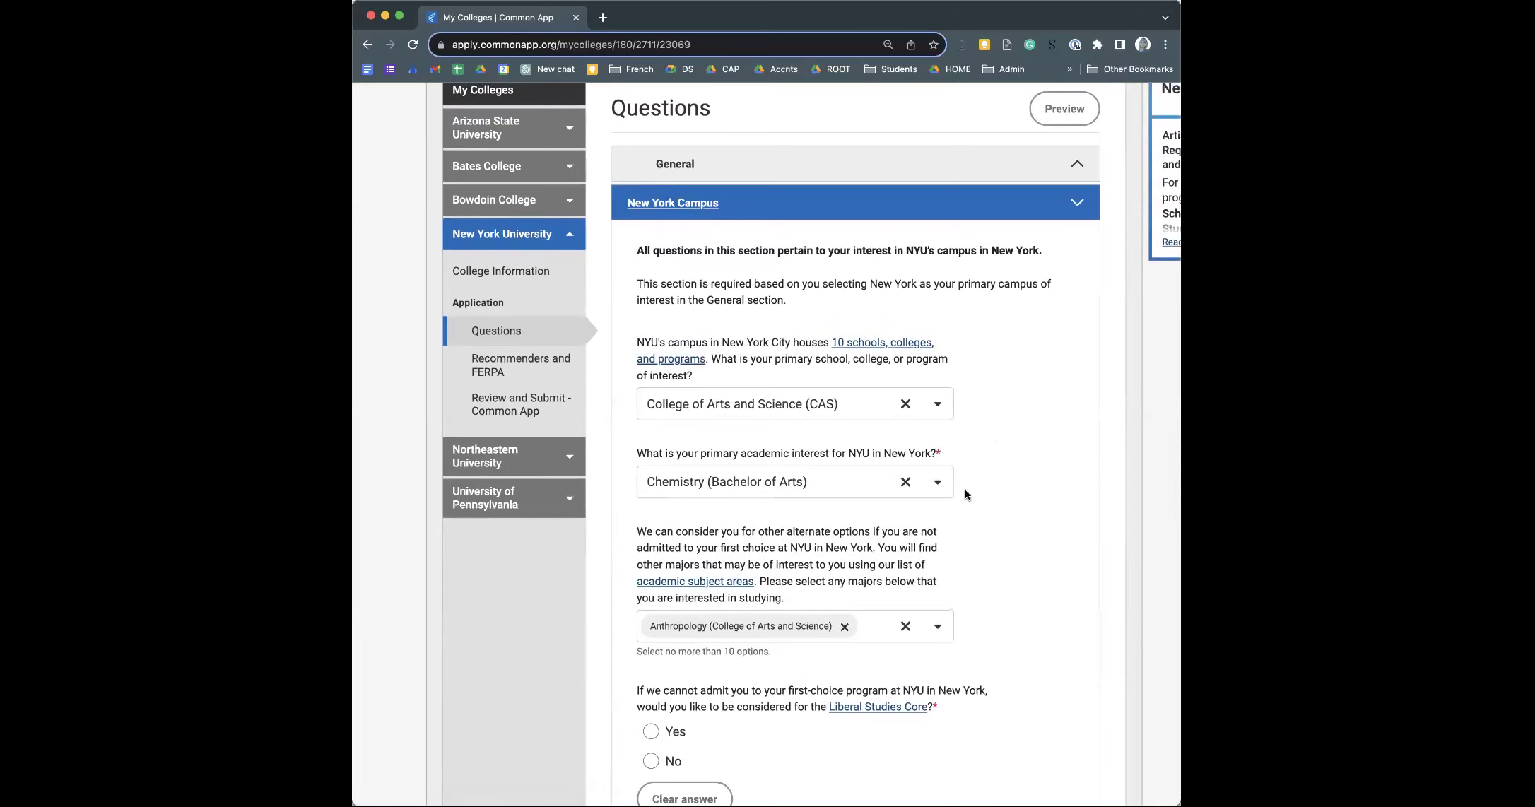
pyautogui.click(932, 412)
pyautogui.scroll(-3, 889, 483)
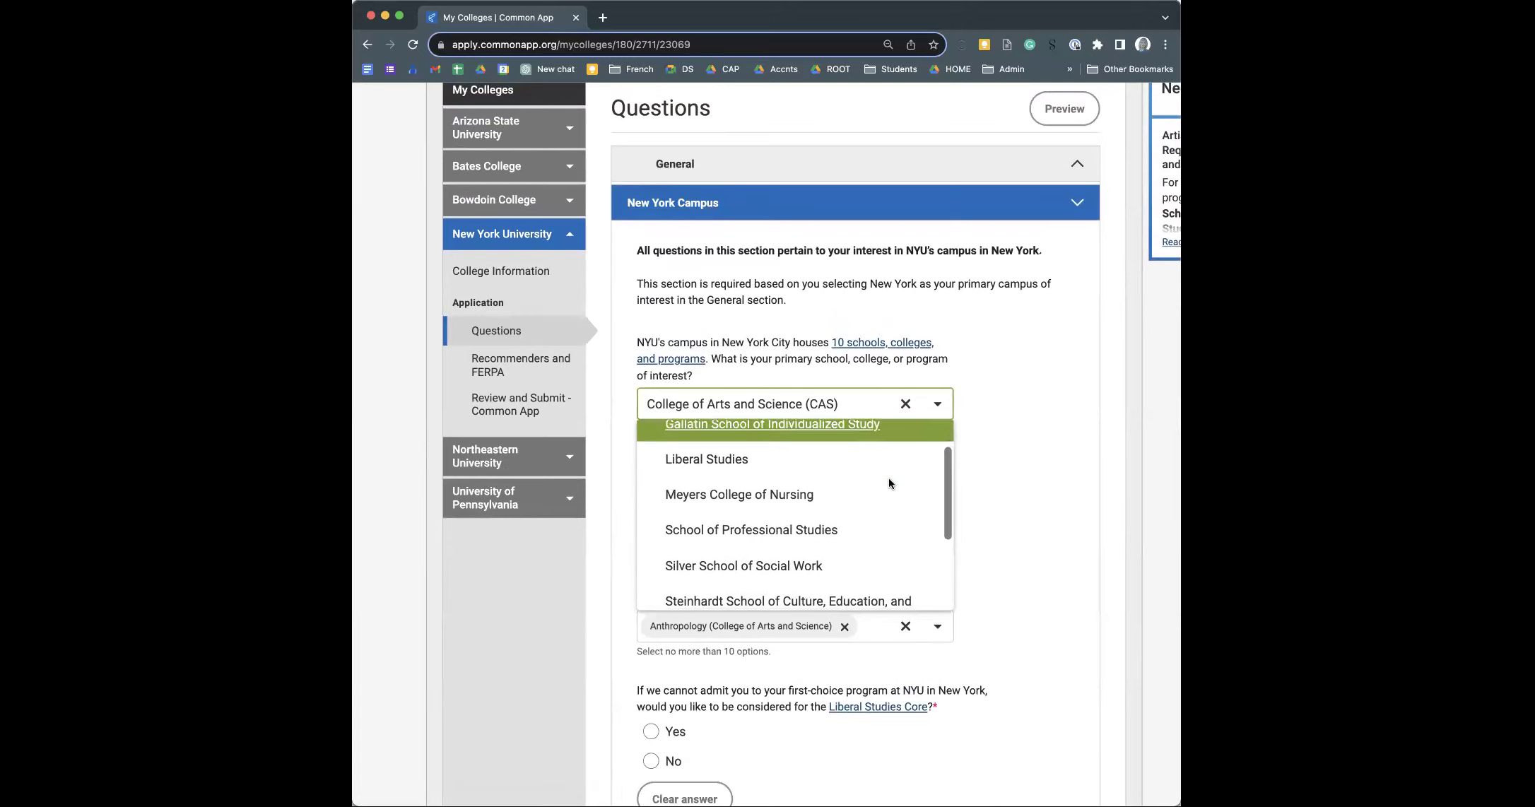
pyautogui.scroll(-2, 888, 483)
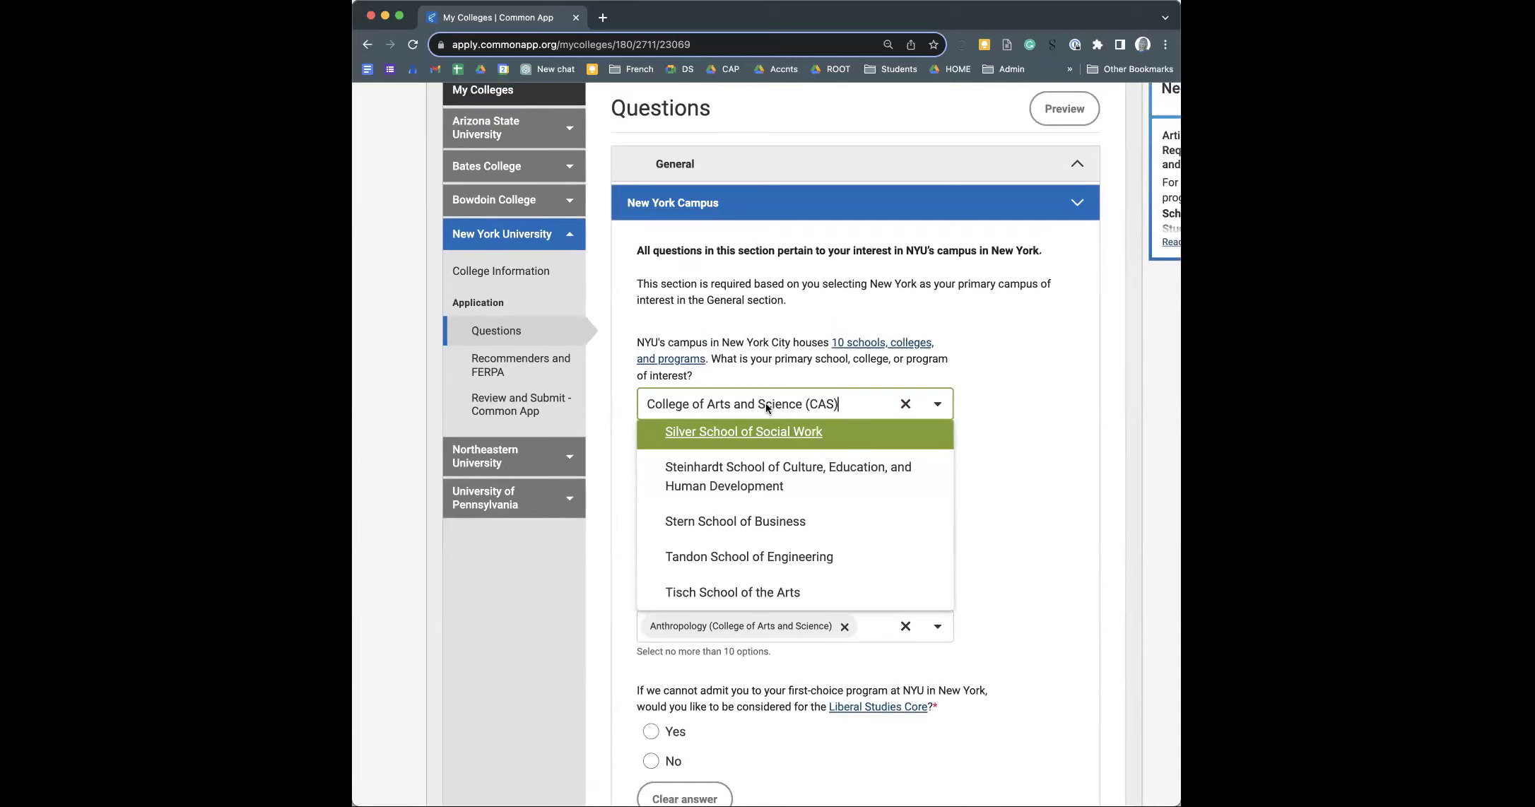
# - Reopen the list of NYU New York schools and programs, look through it, and close it keeping College of Arts and Science (CAS)
pyautogui.press('Escape')
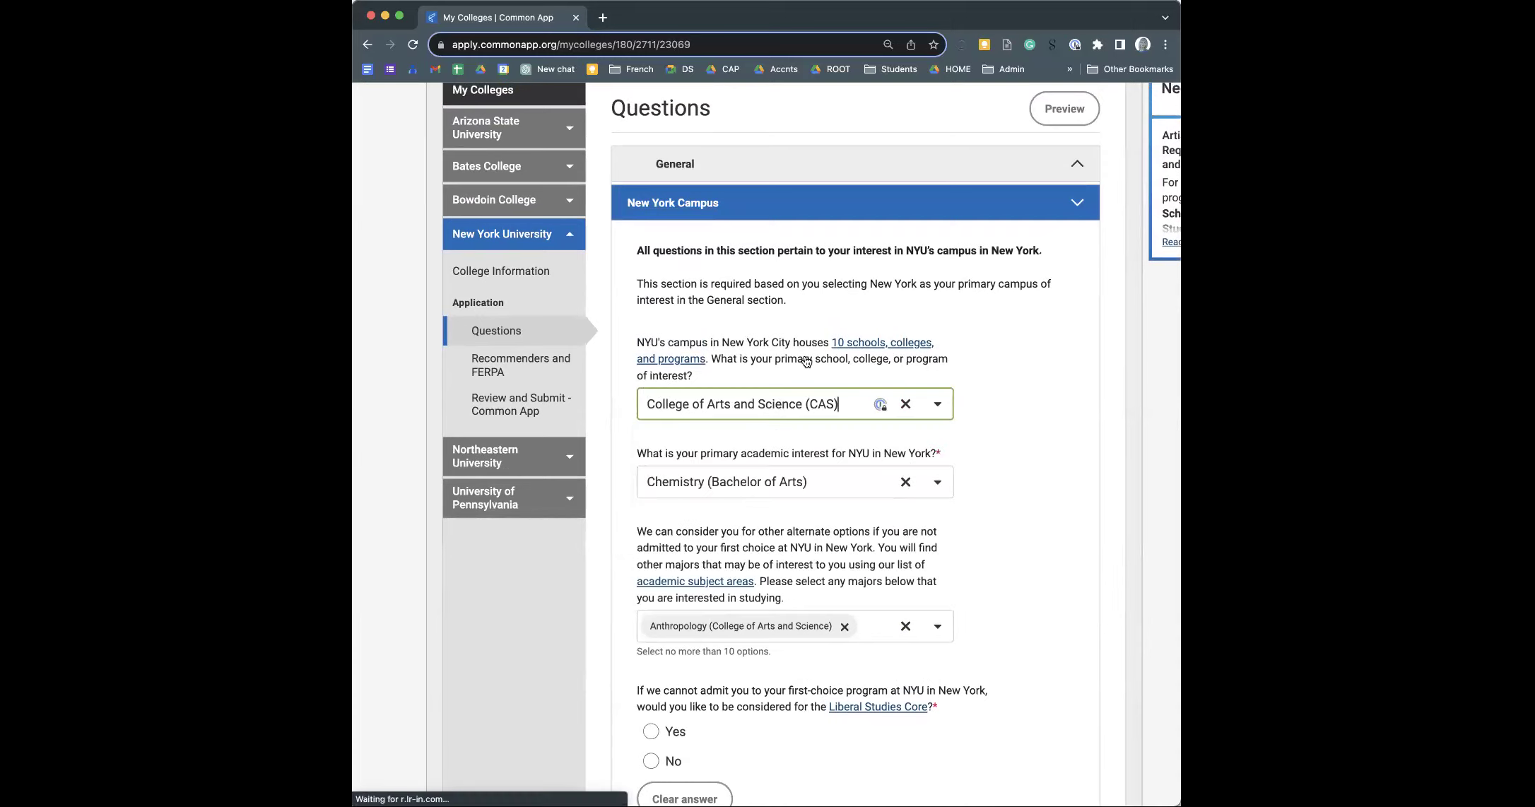
pyautogui.click(940, 409)
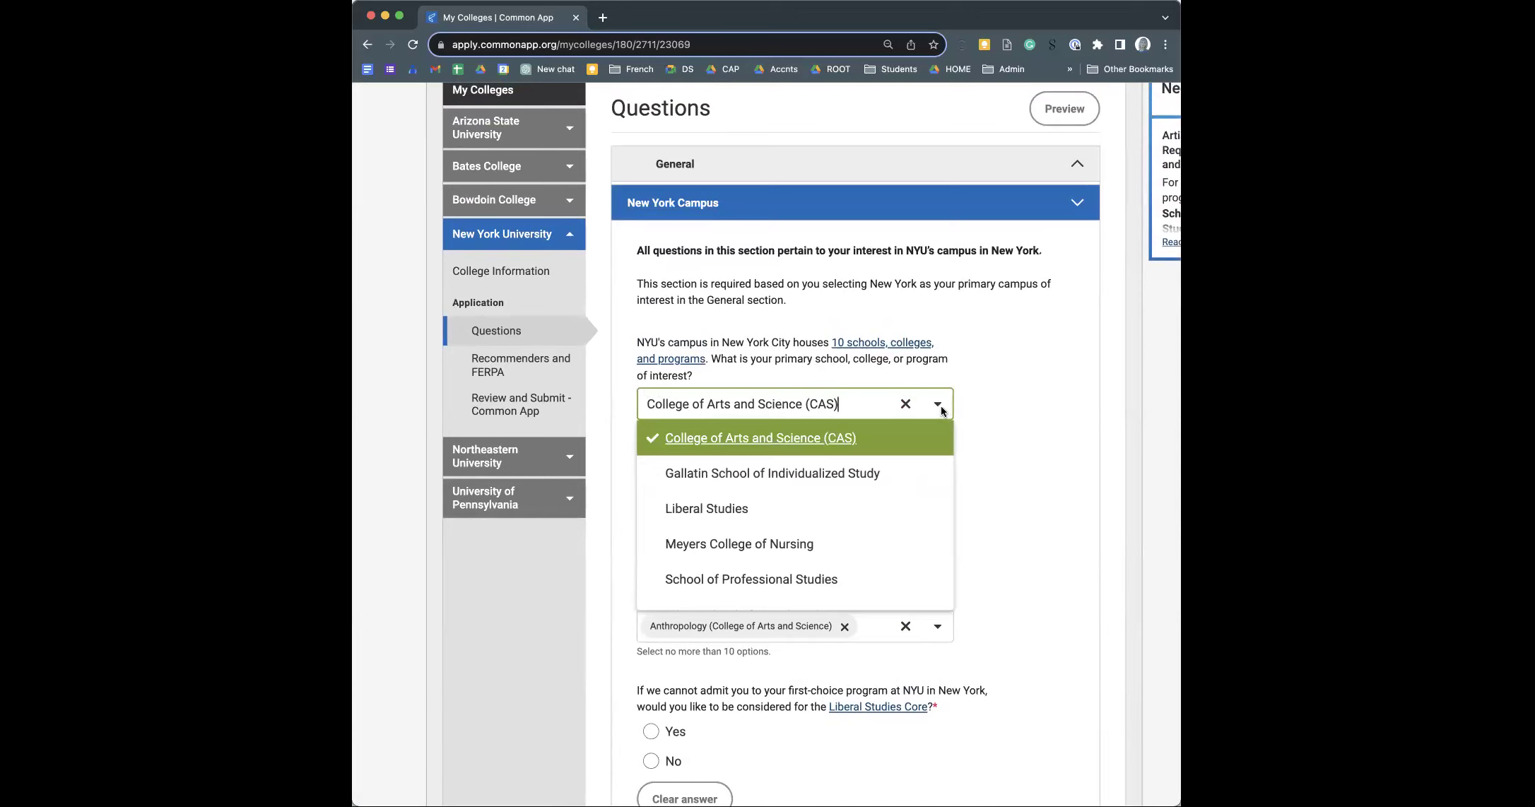
pyautogui.scroll(-2, 824, 570)
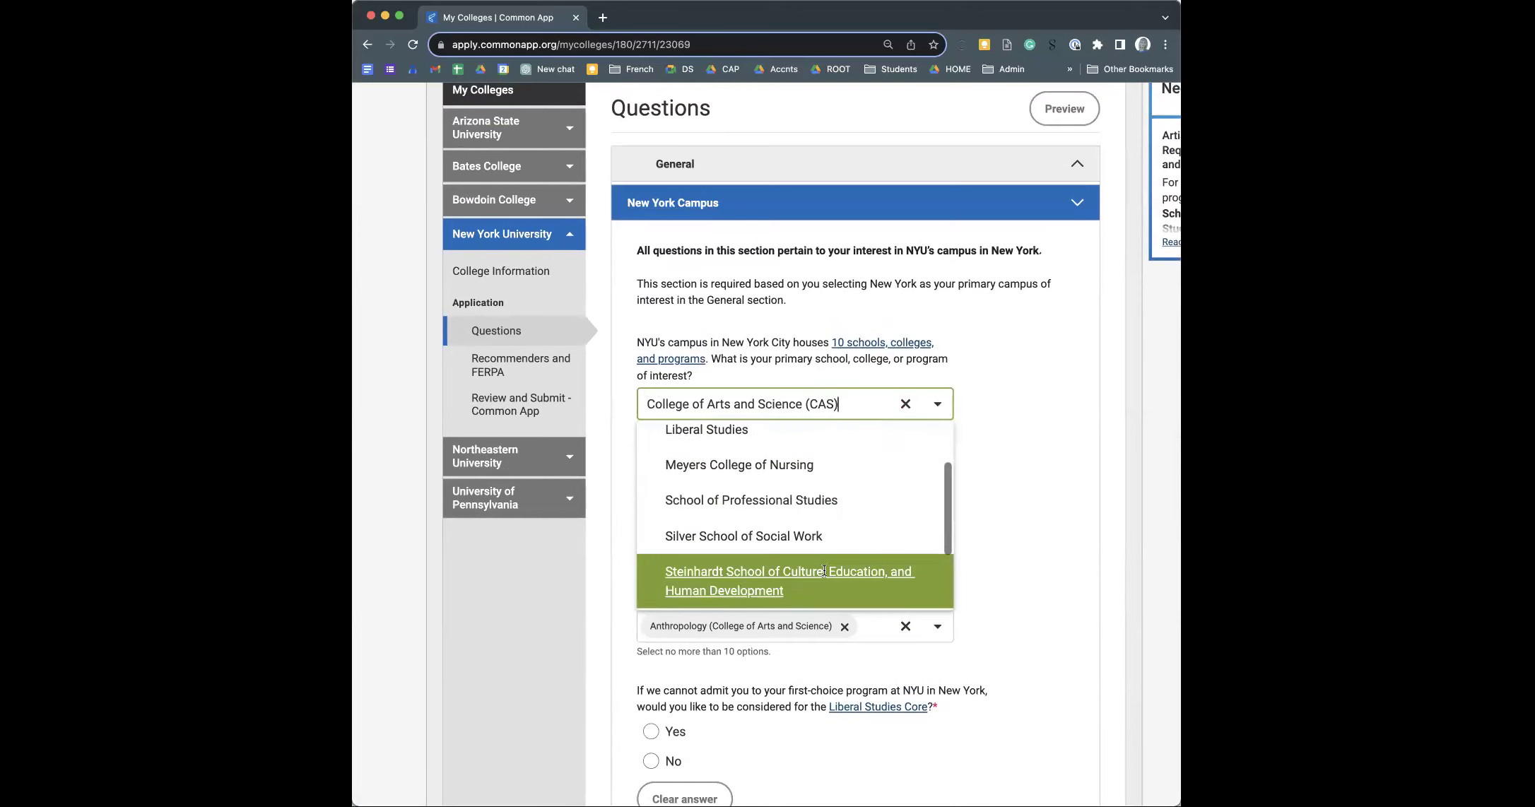
pyautogui.scroll(-2, 813, 551)
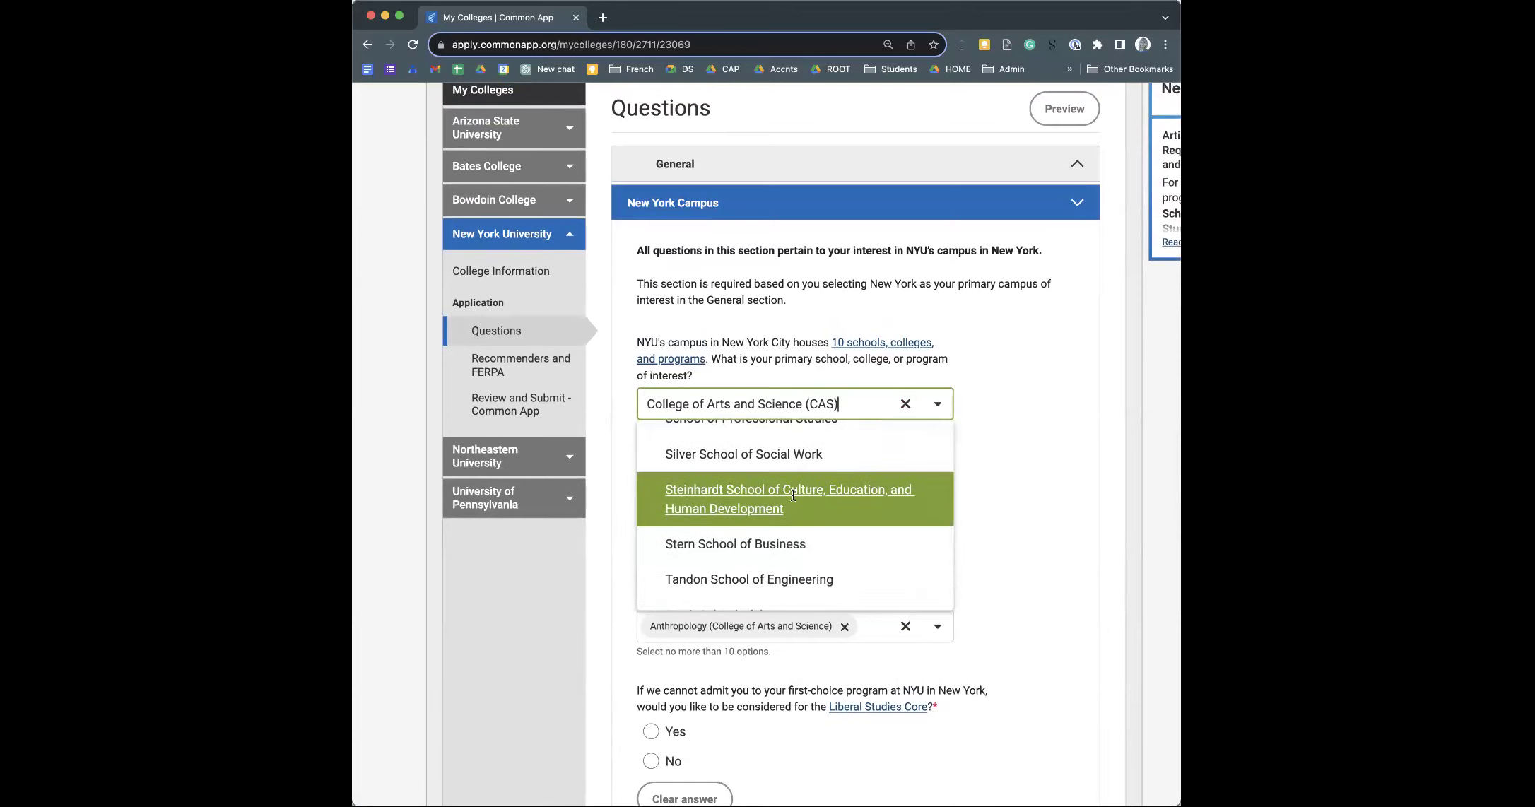
pyautogui.click(1031, 452)
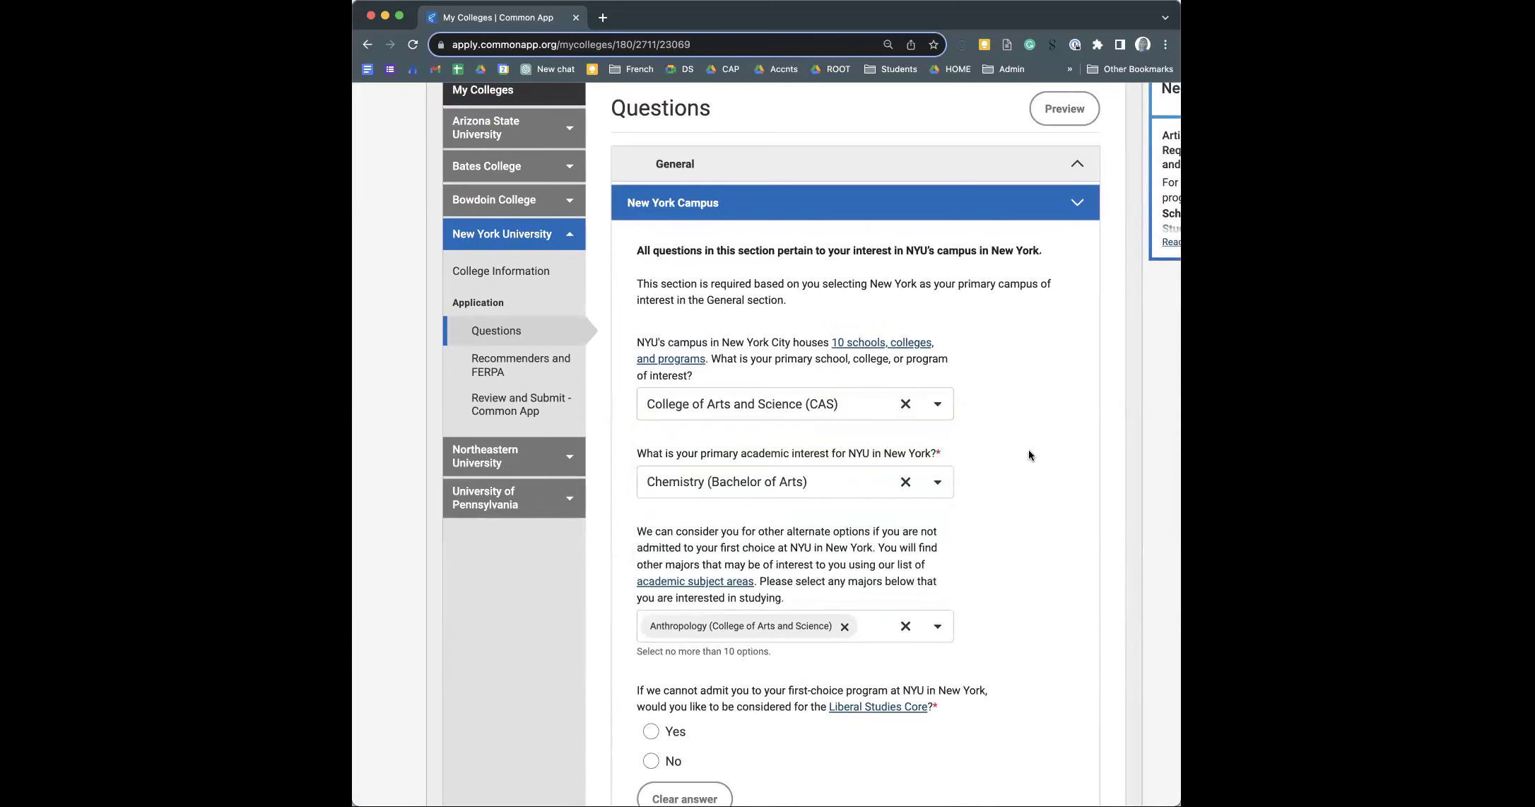
# - Check the available majors in the primary academic interest question and keep Chemistry (Bachelor of Arts)
pyautogui.scroll(-3, 978, 549)
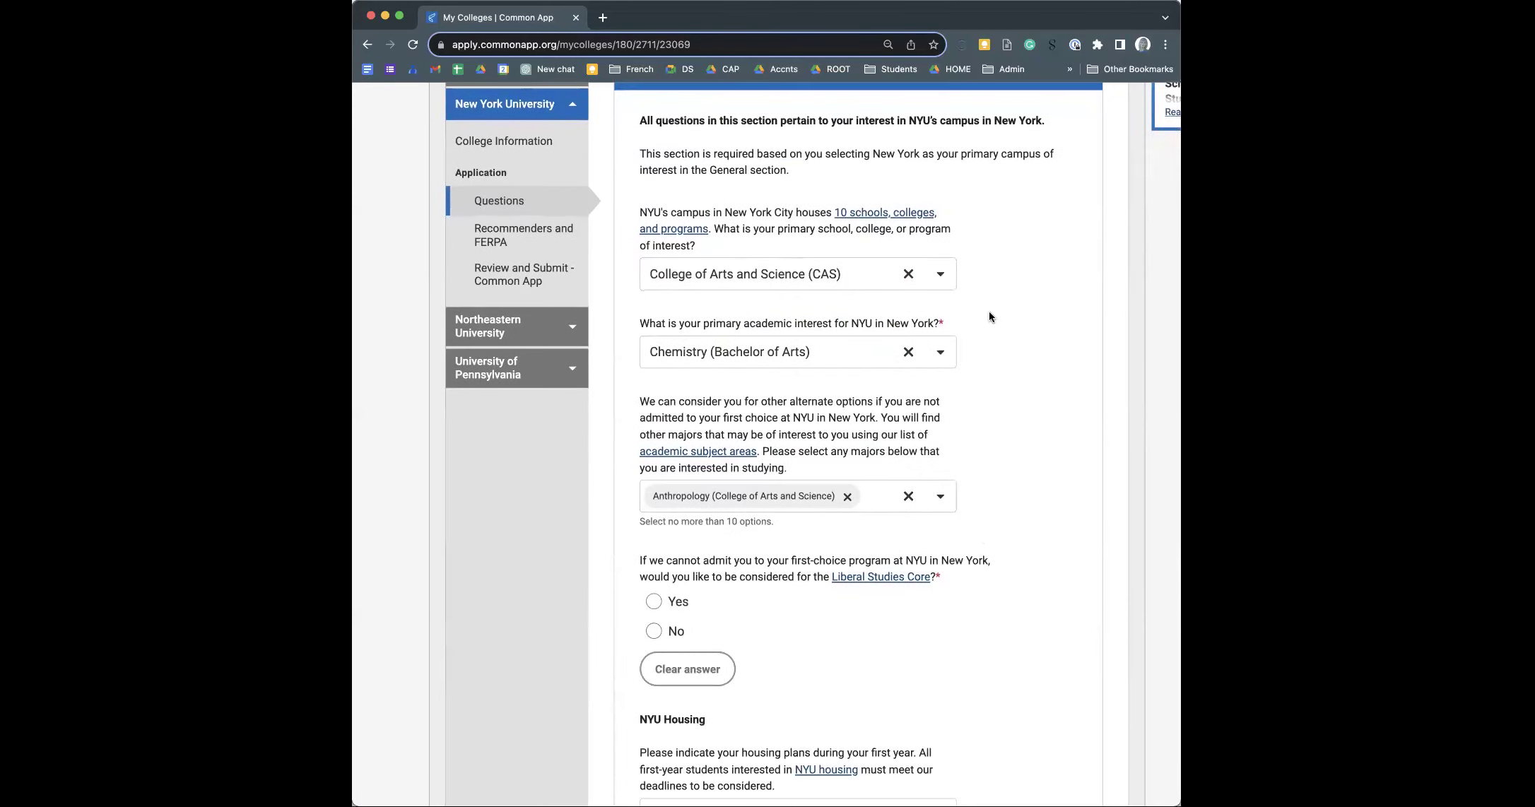
pyautogui.click(940, 353)
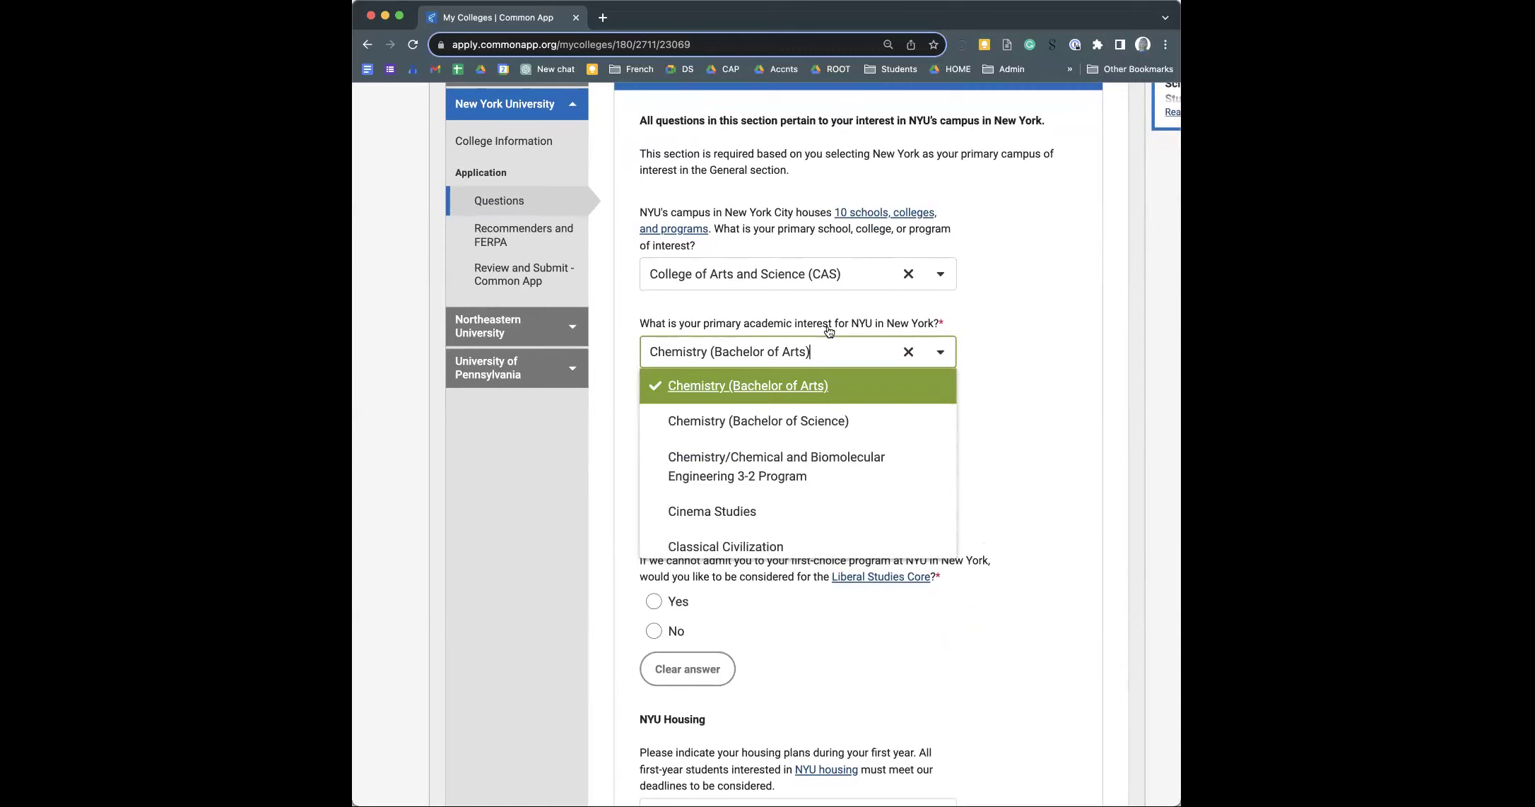
pyautogui.click(982, 291)
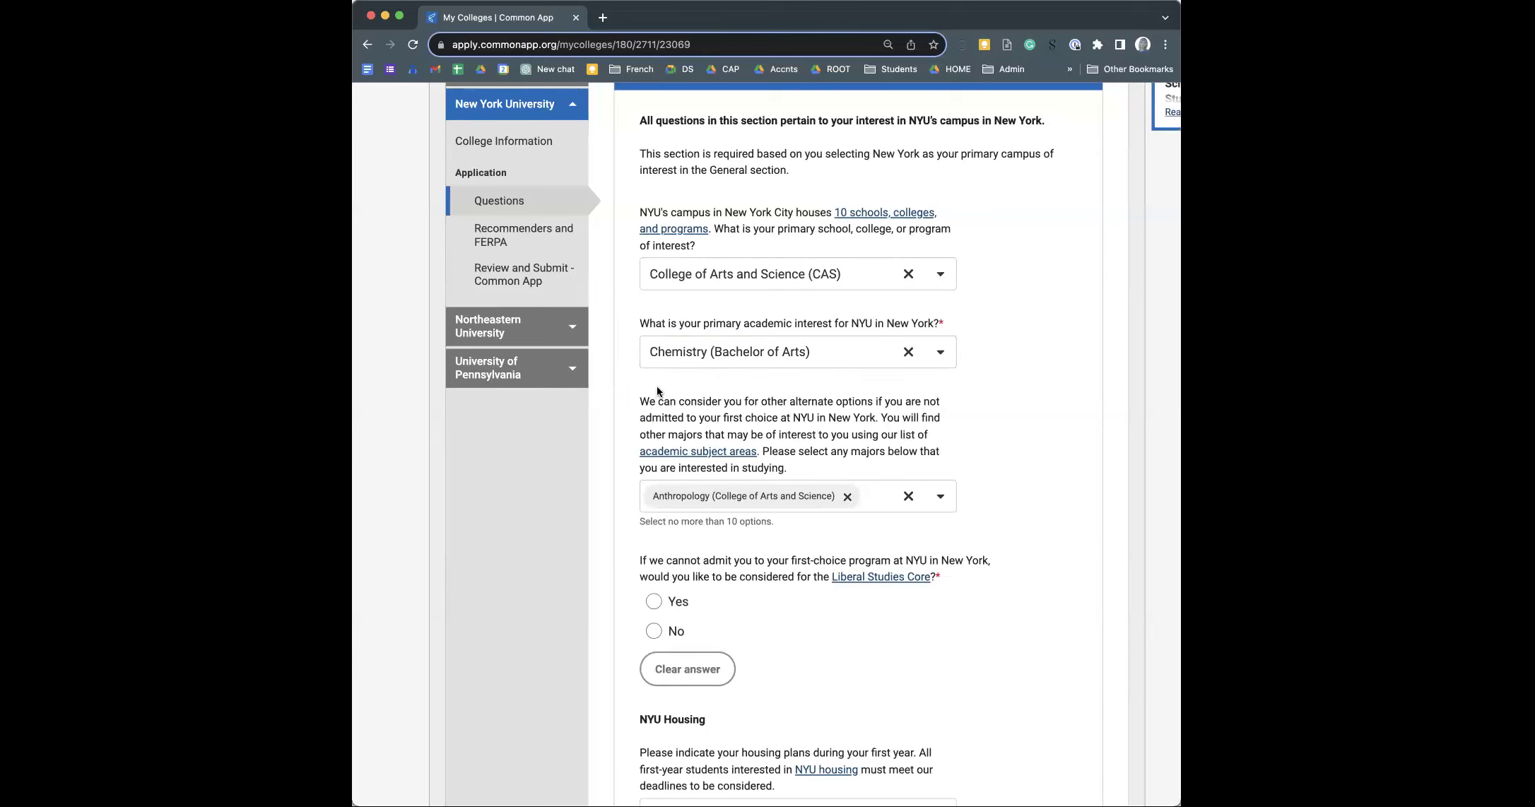
# - Read the question about alternate majors and the one about consideration for the Liberal Studies Core
pyautogui.scroll(-1, 657, 391)
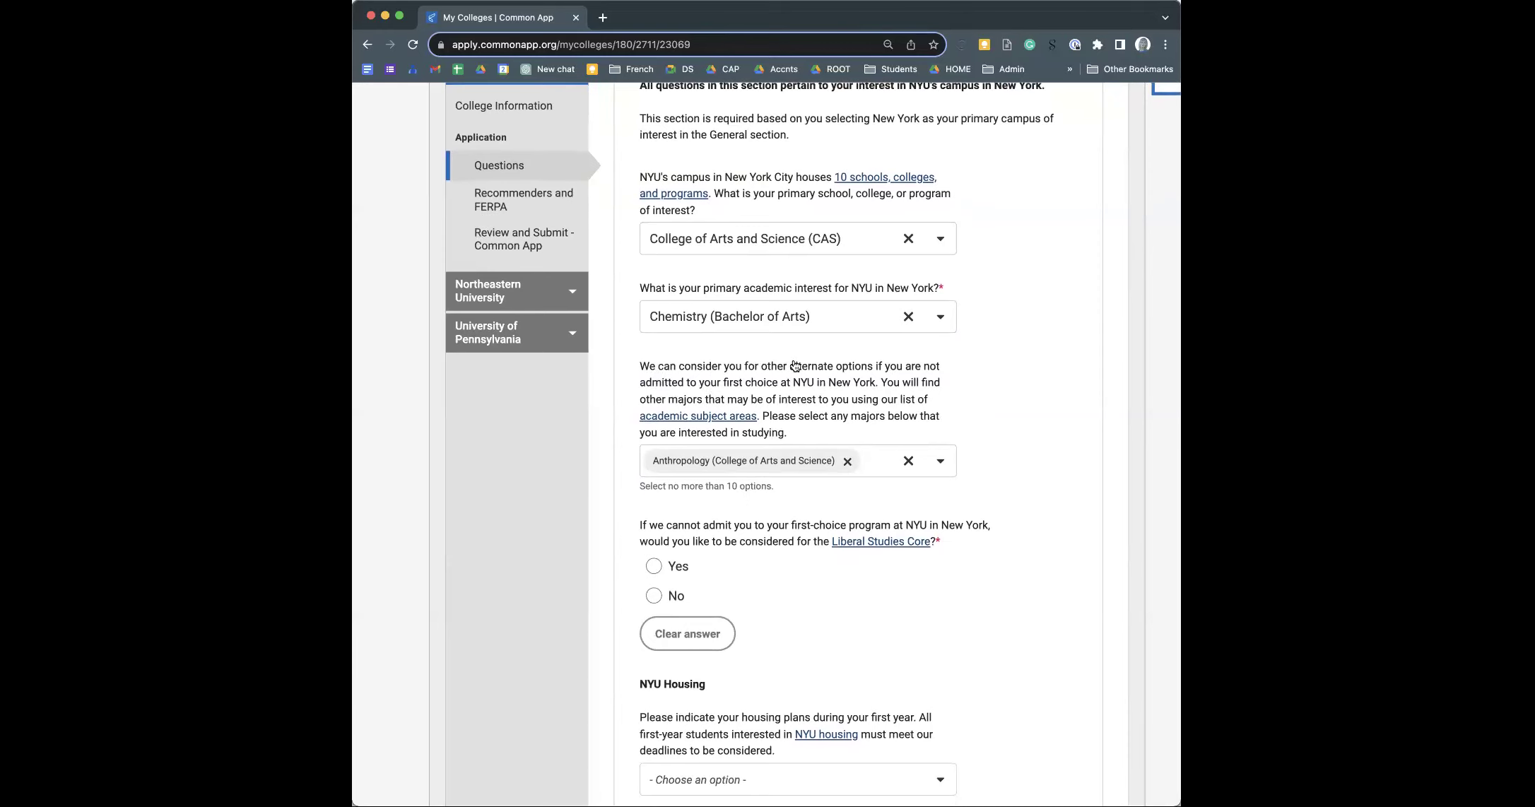
pyautogui.scroll(-2, 795, 366)
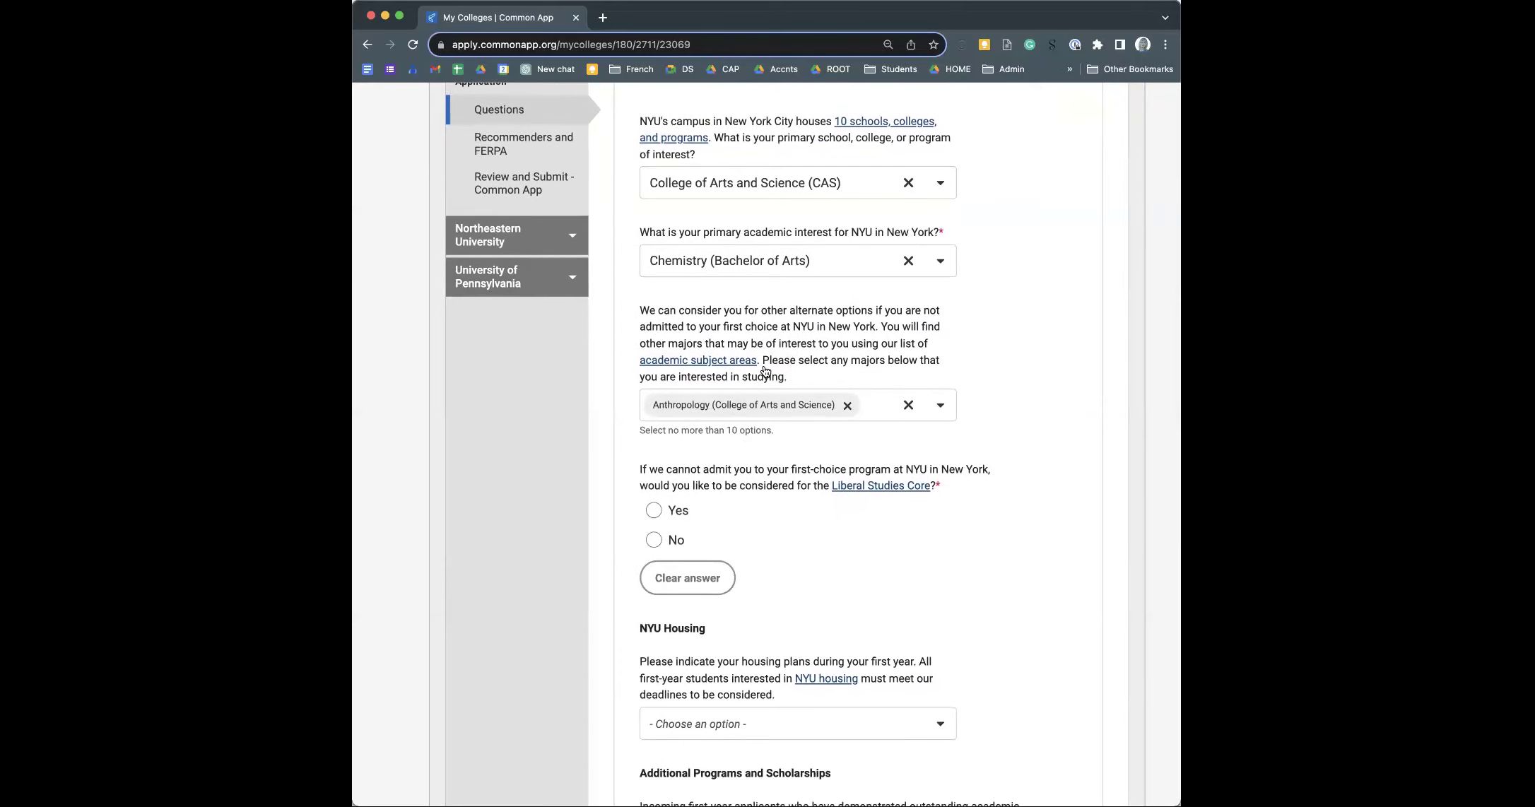
pyautogui.scroll(-1, 827, 338)
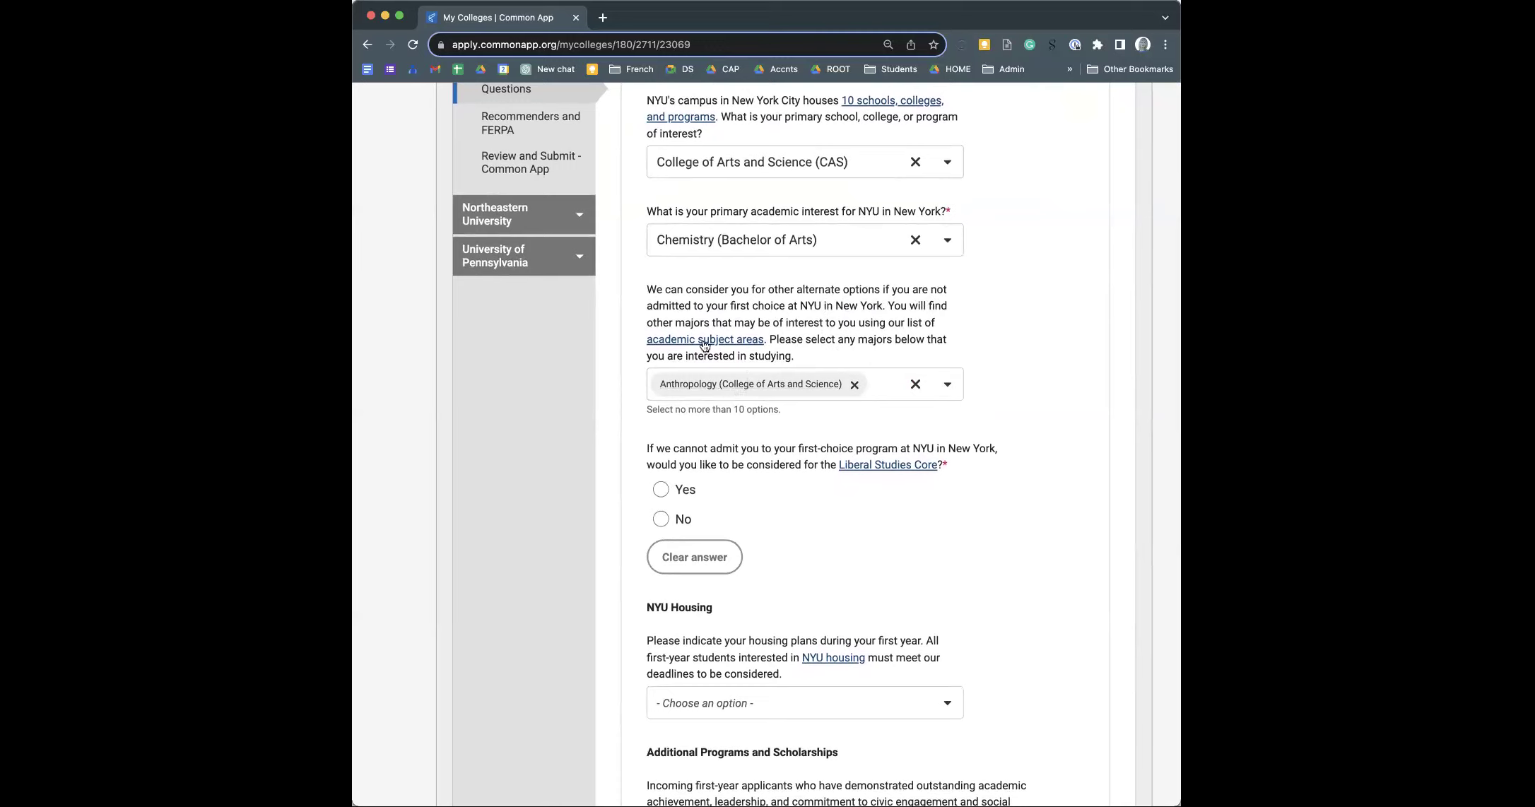
pyautogui.scroll(-3, 795, 438)
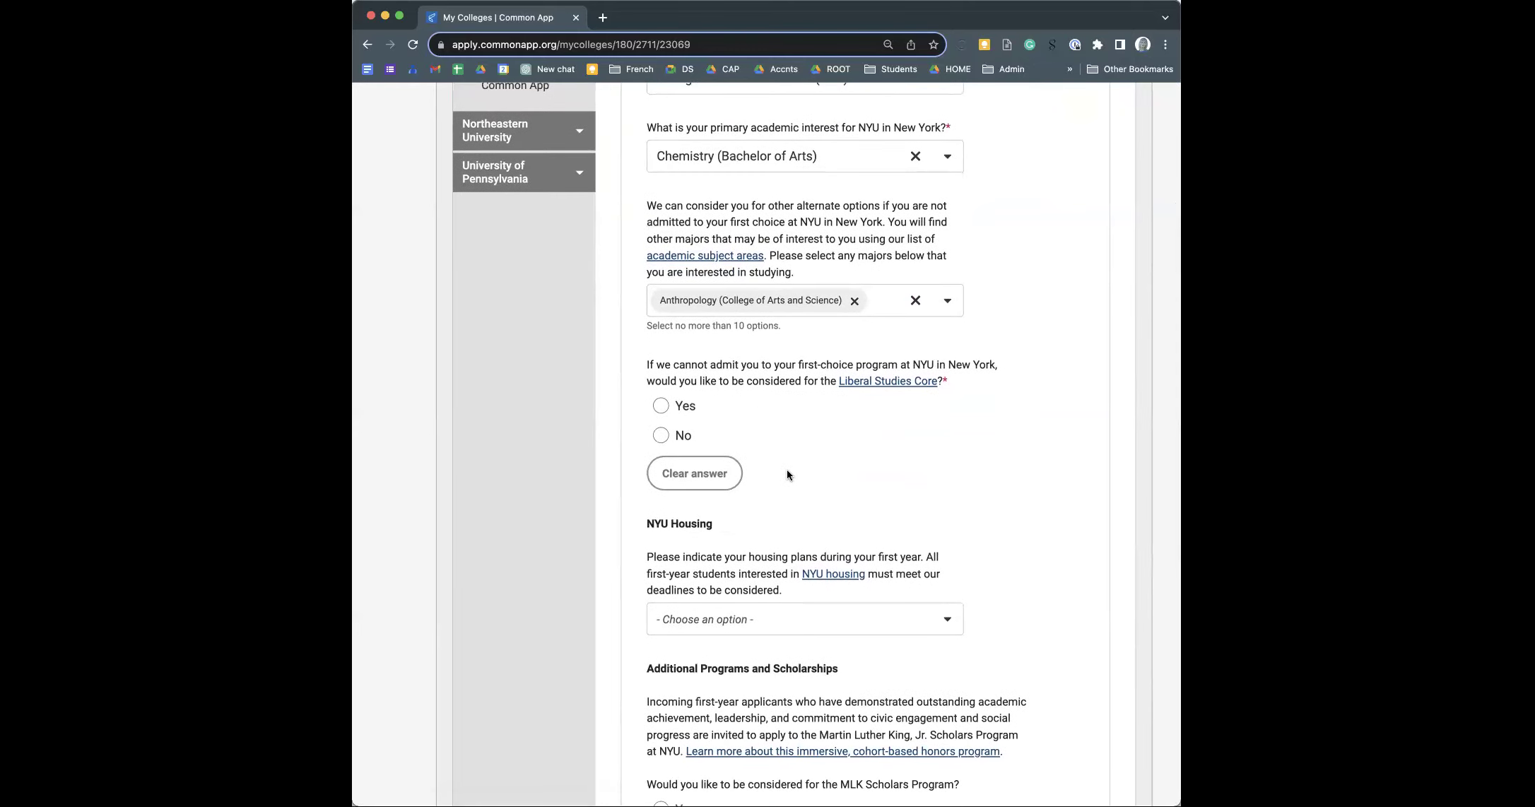
pyautogui.scroll(-1, 786, 469)
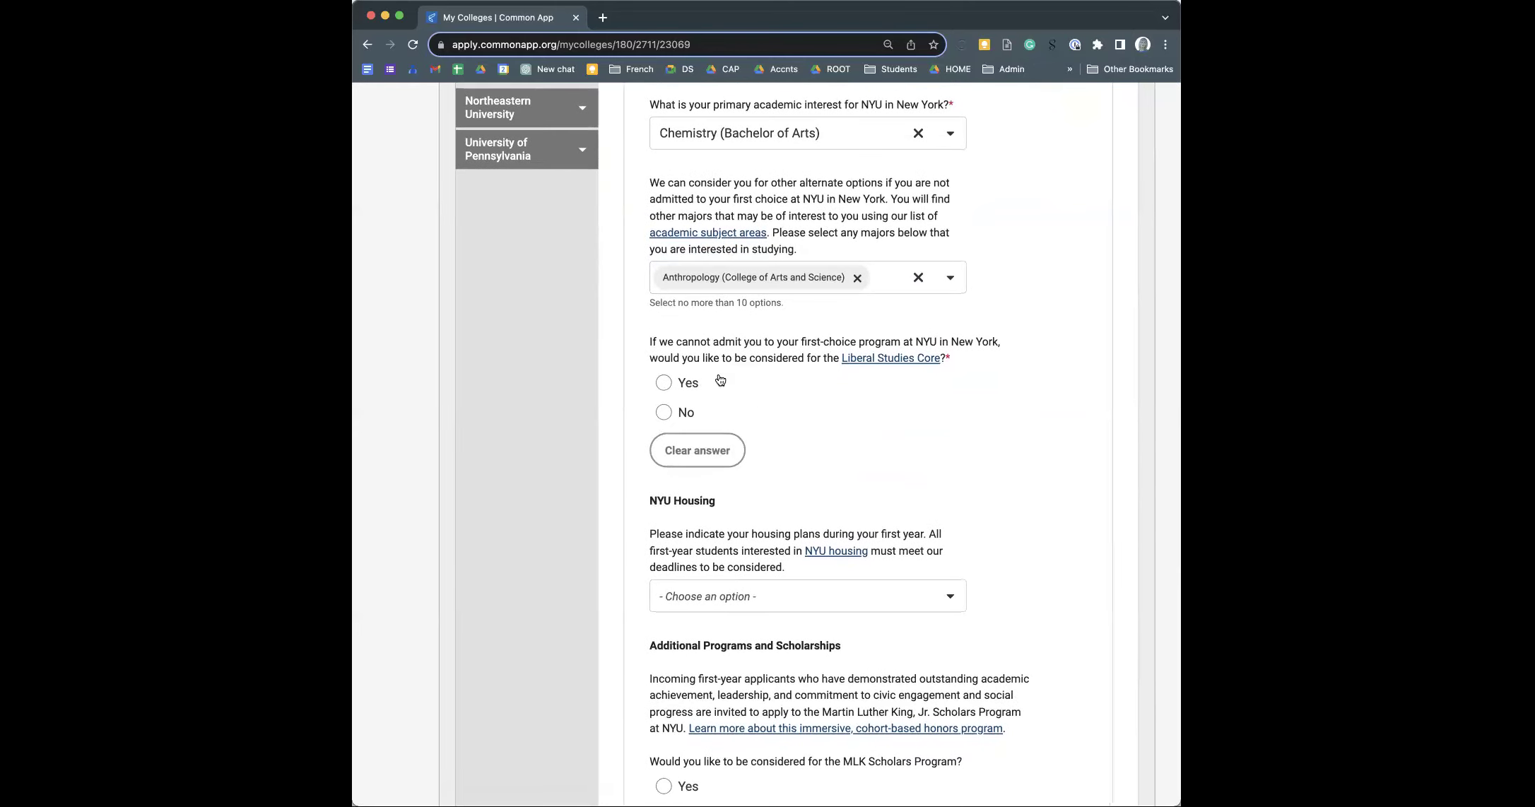
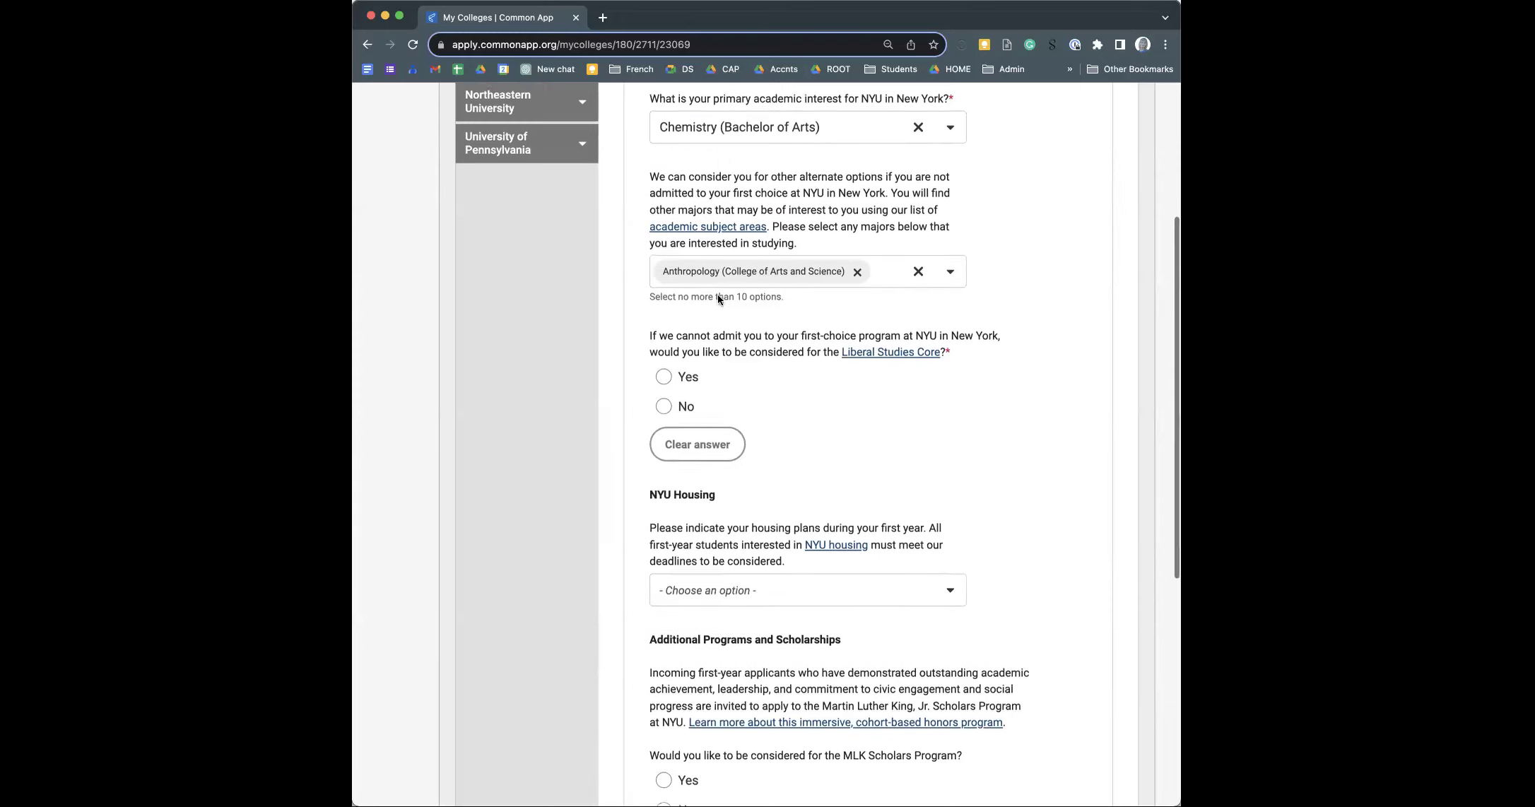
# - Review the first-year NYU housing plan options and close the list without choosing one
pyautogui.scroll(-3, 809, 272)
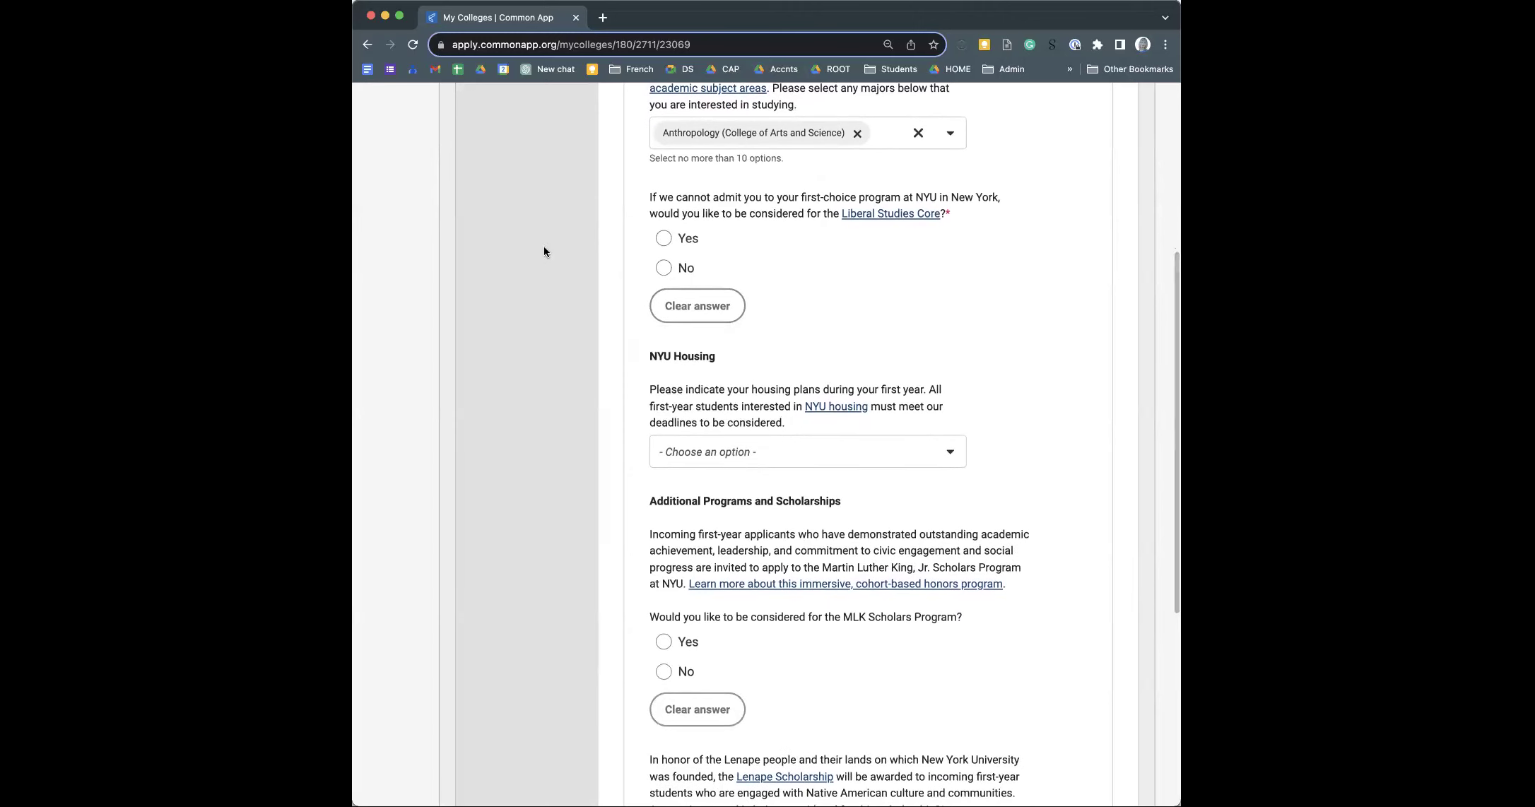
pyautogui.scroll(-2, 780, 389)
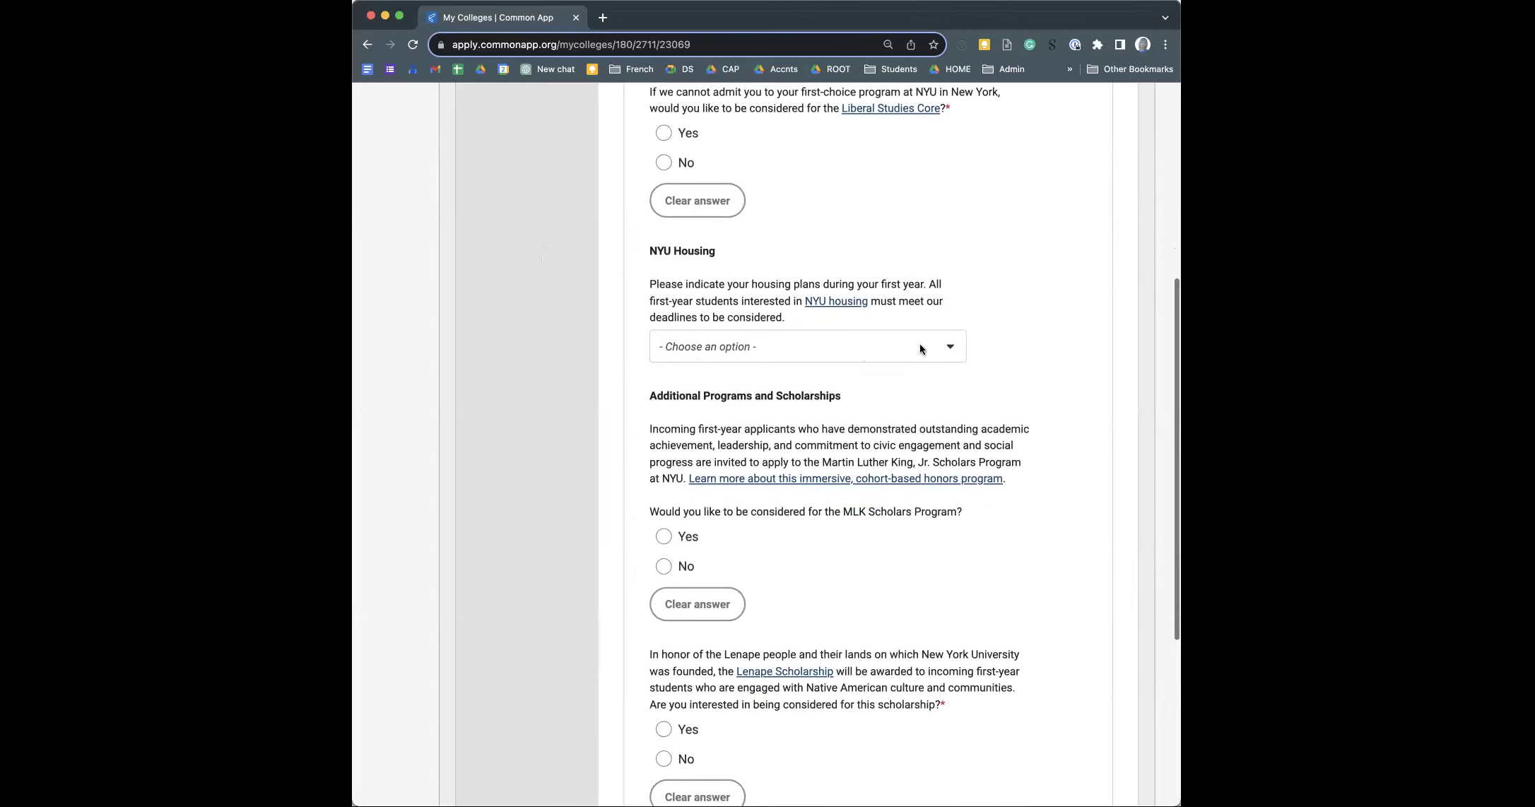
pyautogui.click(918, 346)
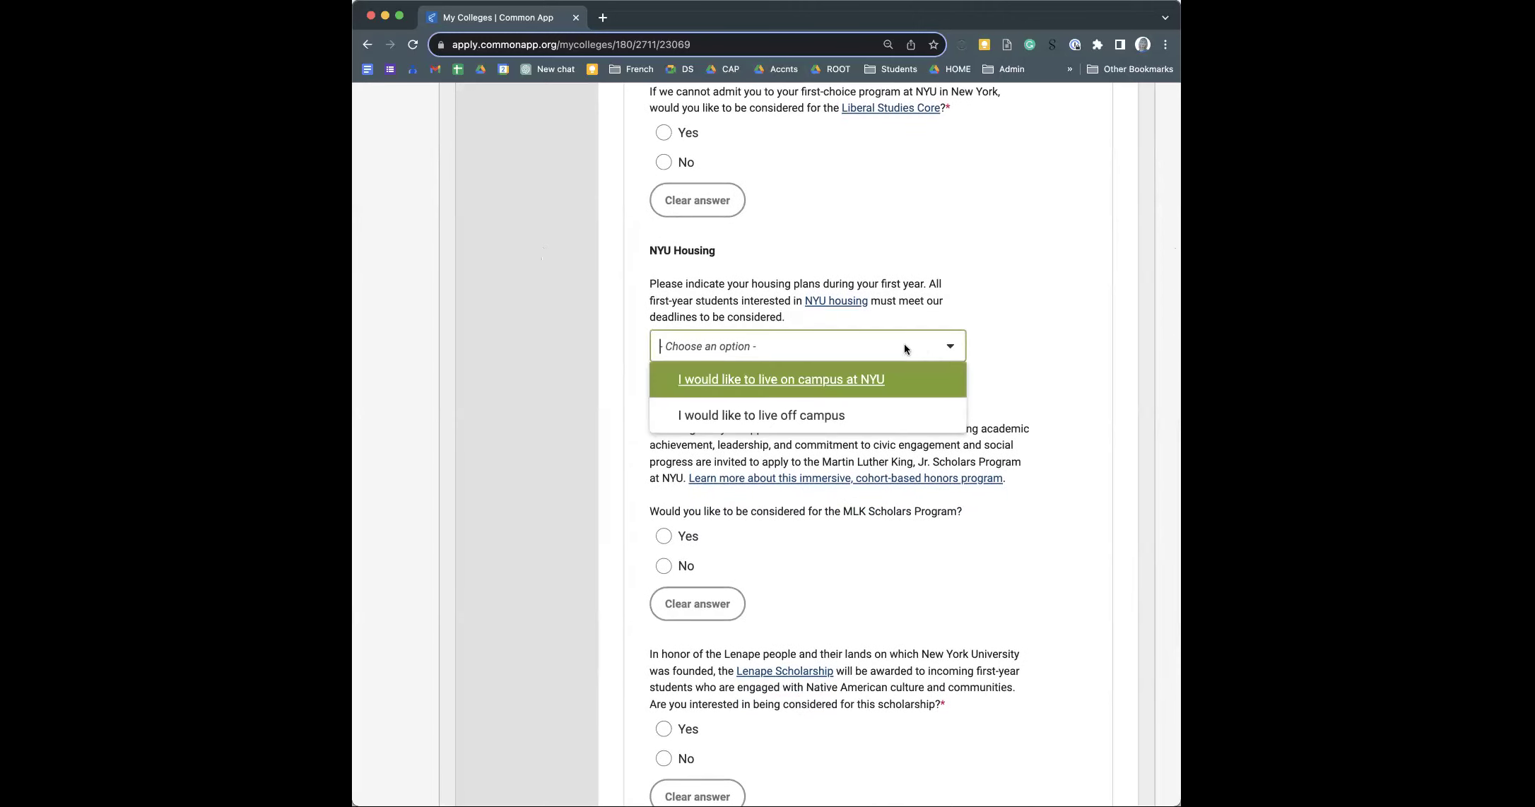
pyautogui.click(850, 225)
# - Read the Additional Programs and Scholarships questions on the MLK Scholars Program, Lenape Scholarship, and HEOP or CSTEP
pyautogui.scroll(-2, 790, 344)
pyautogui.scroll(-3, 790, 342)
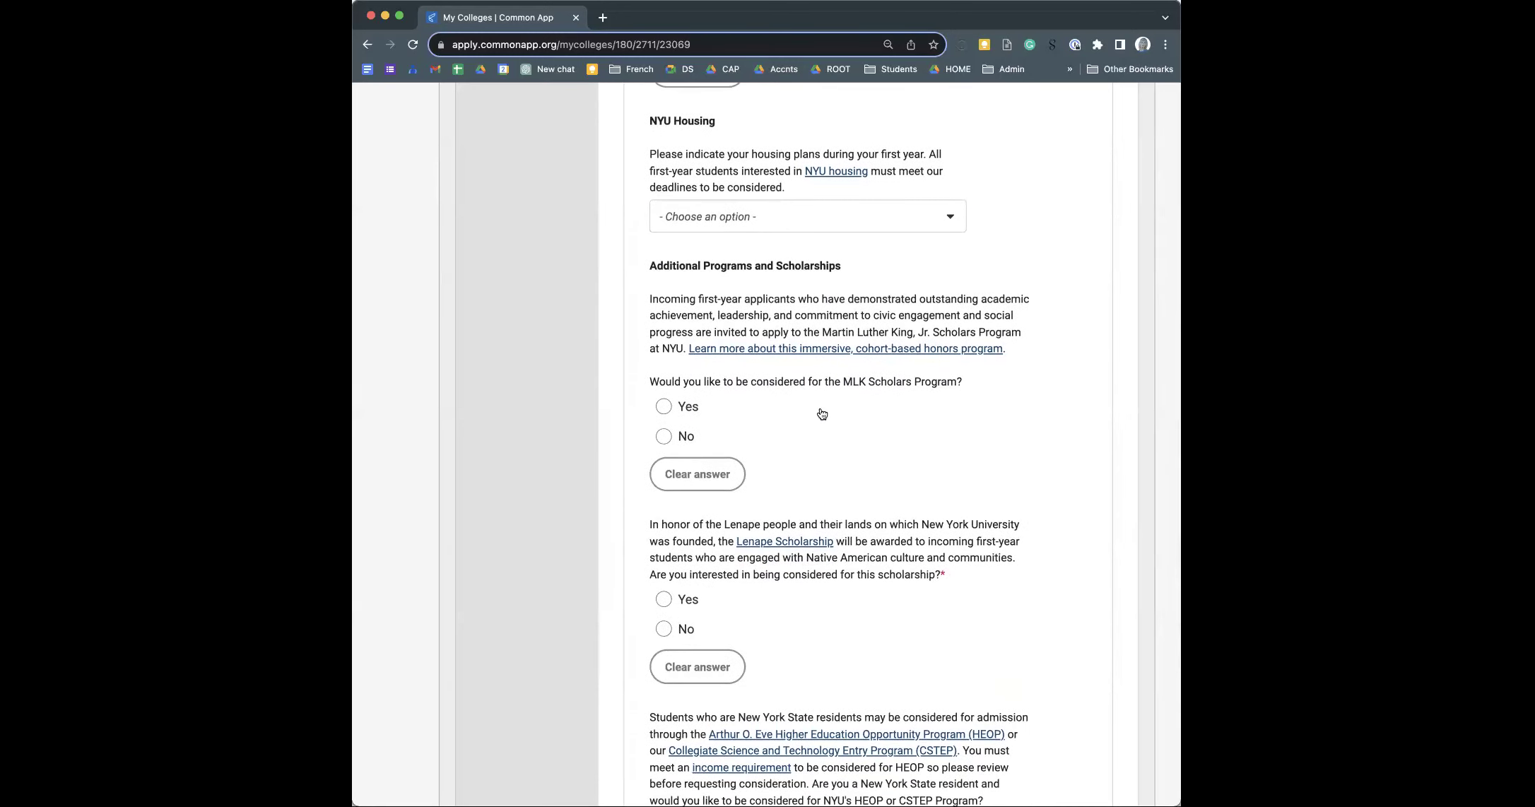
pyautogui.scroll(-1, 820, 412)
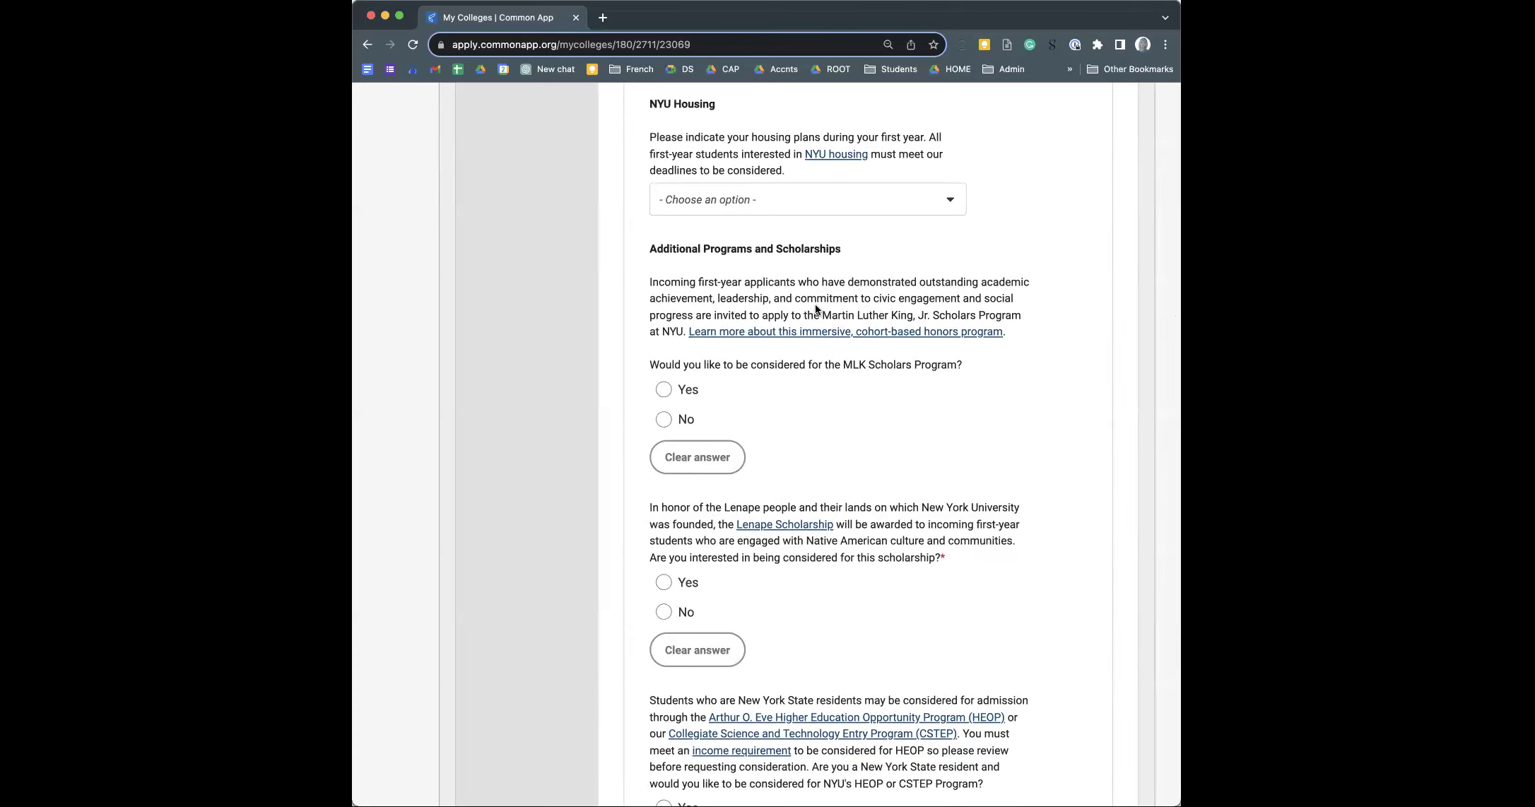
pyautogui.scroll(-1, 854, 419)
pyautogui.scroll(-5, 854, 419)
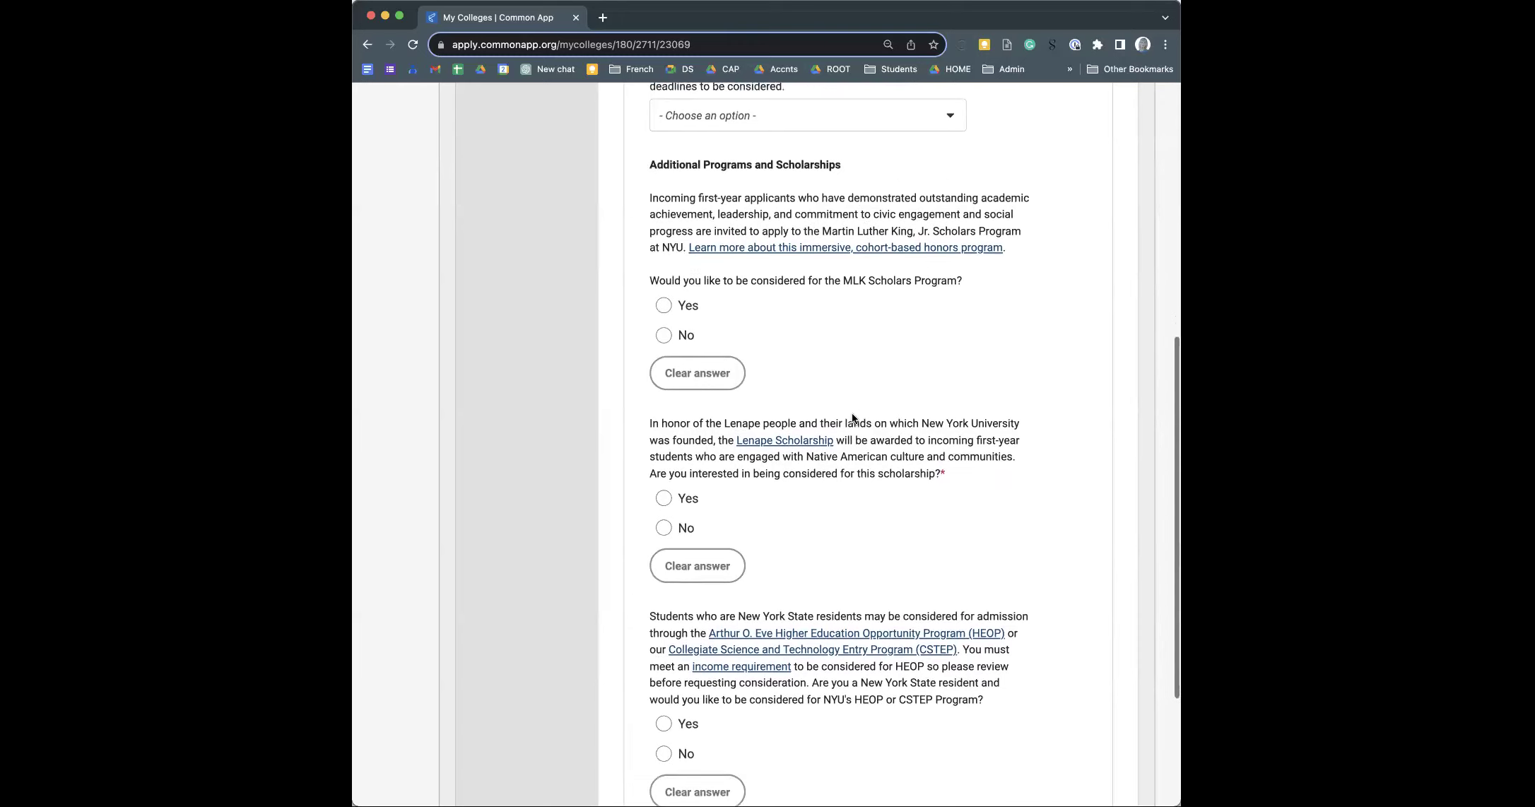
pyautogui.scroll(-4, 851, 418)
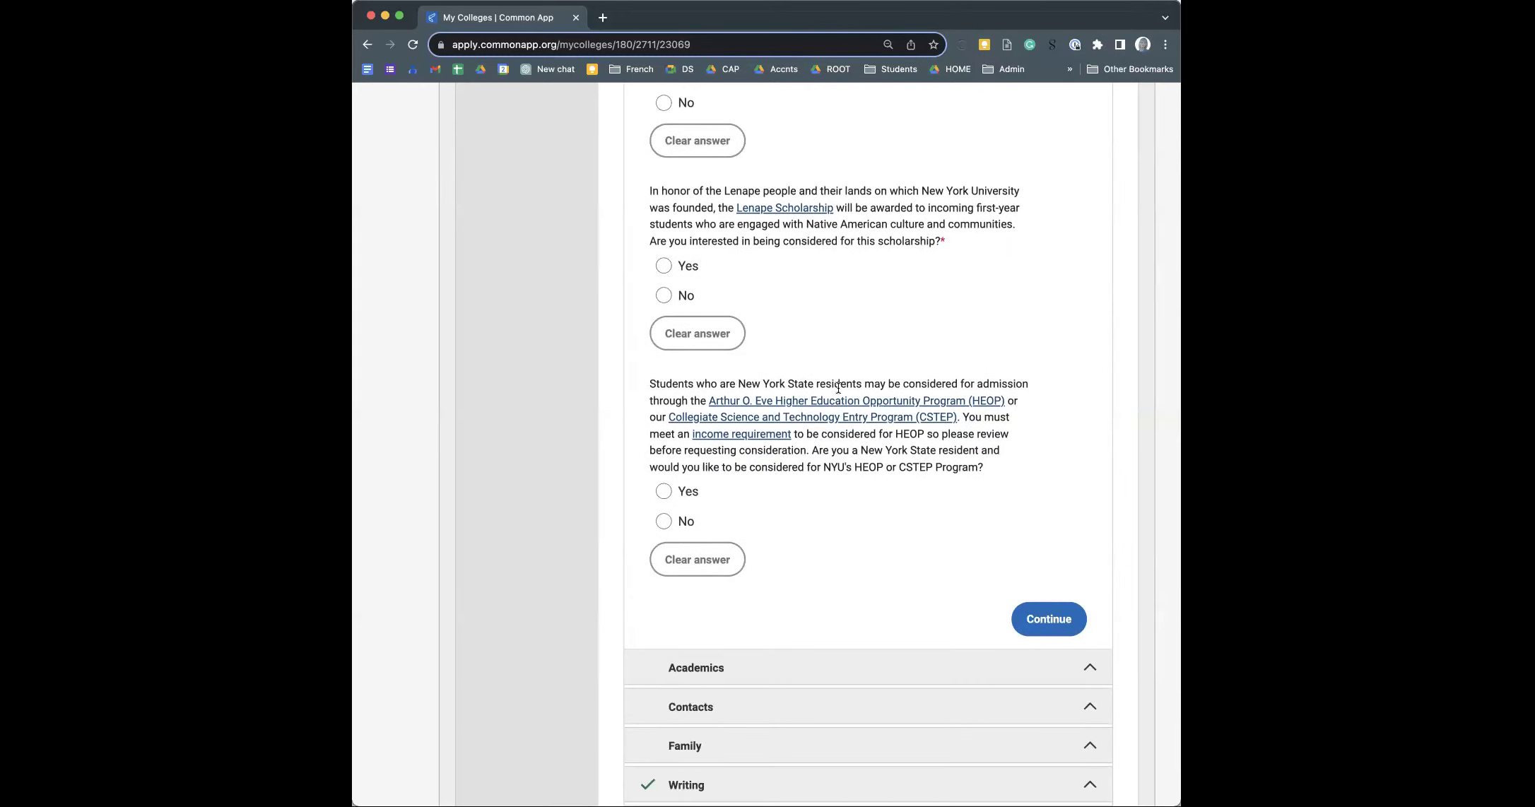
pyautogui.scroll(-5, 882, 387)
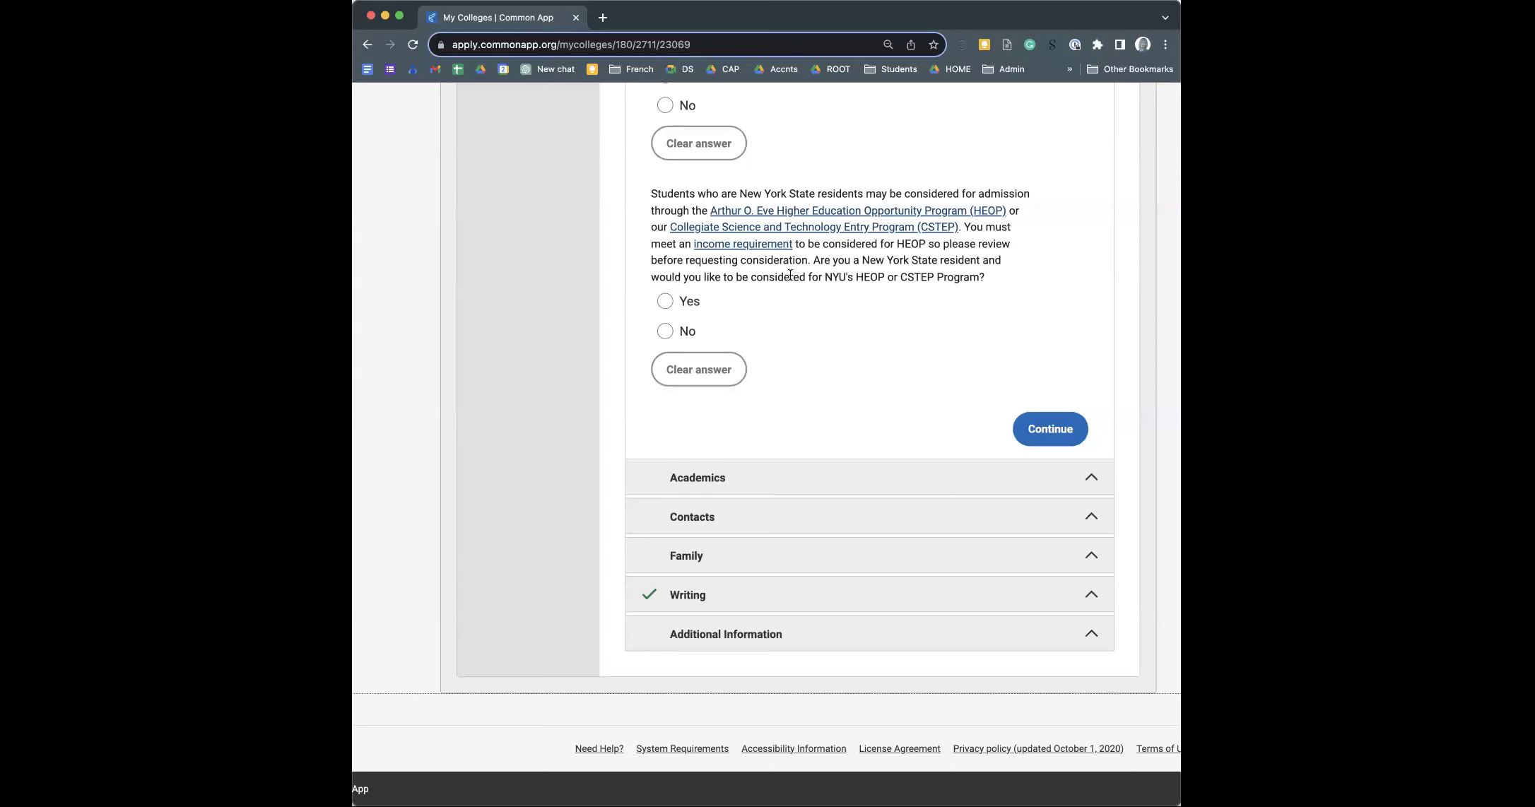
pyautogui.scroll(2, 790, 276)
pyautogui.scroll(3, 790, 275)
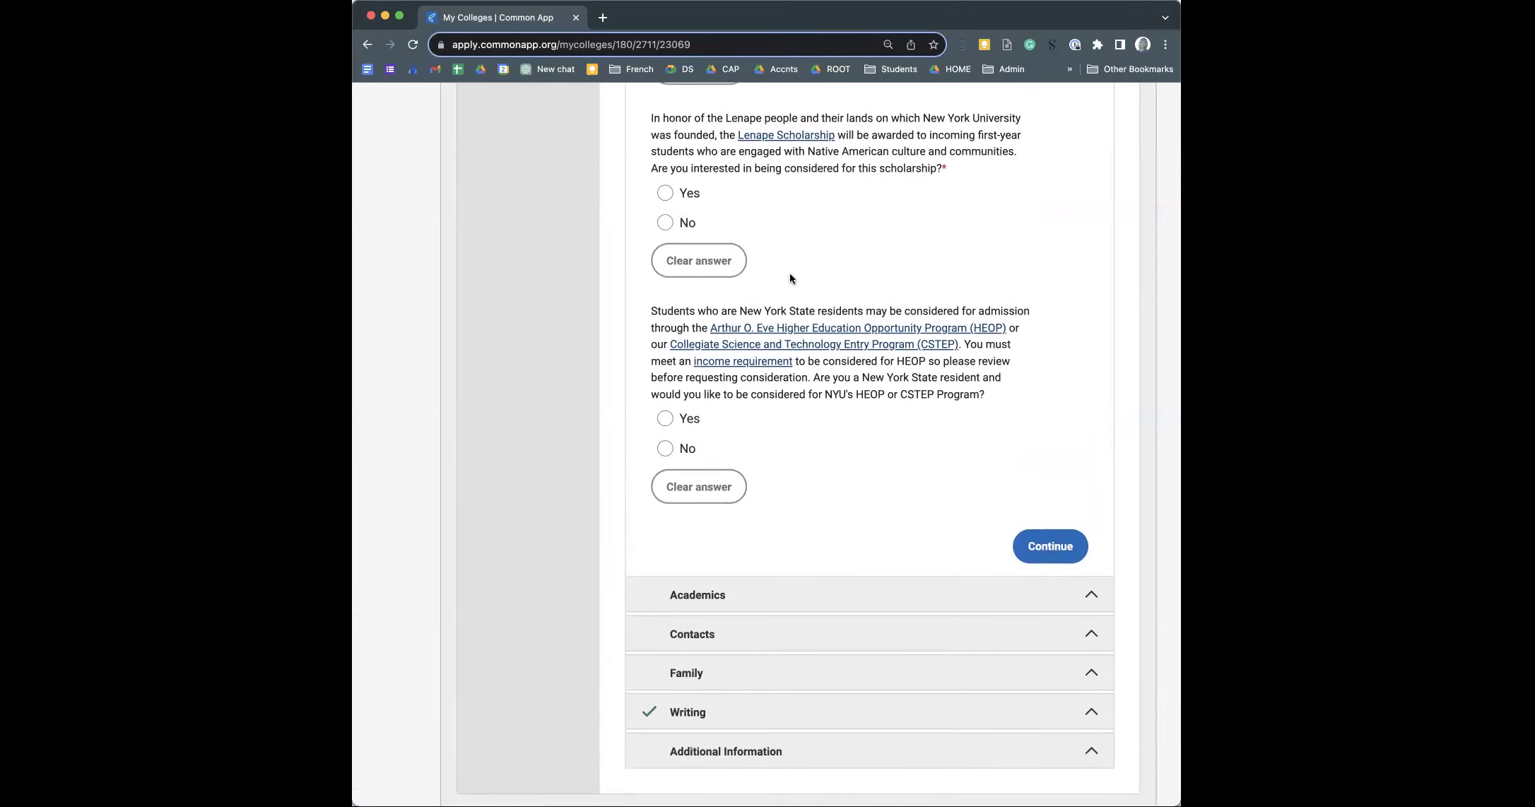
pyautogui.scroll(2, 795, 290)
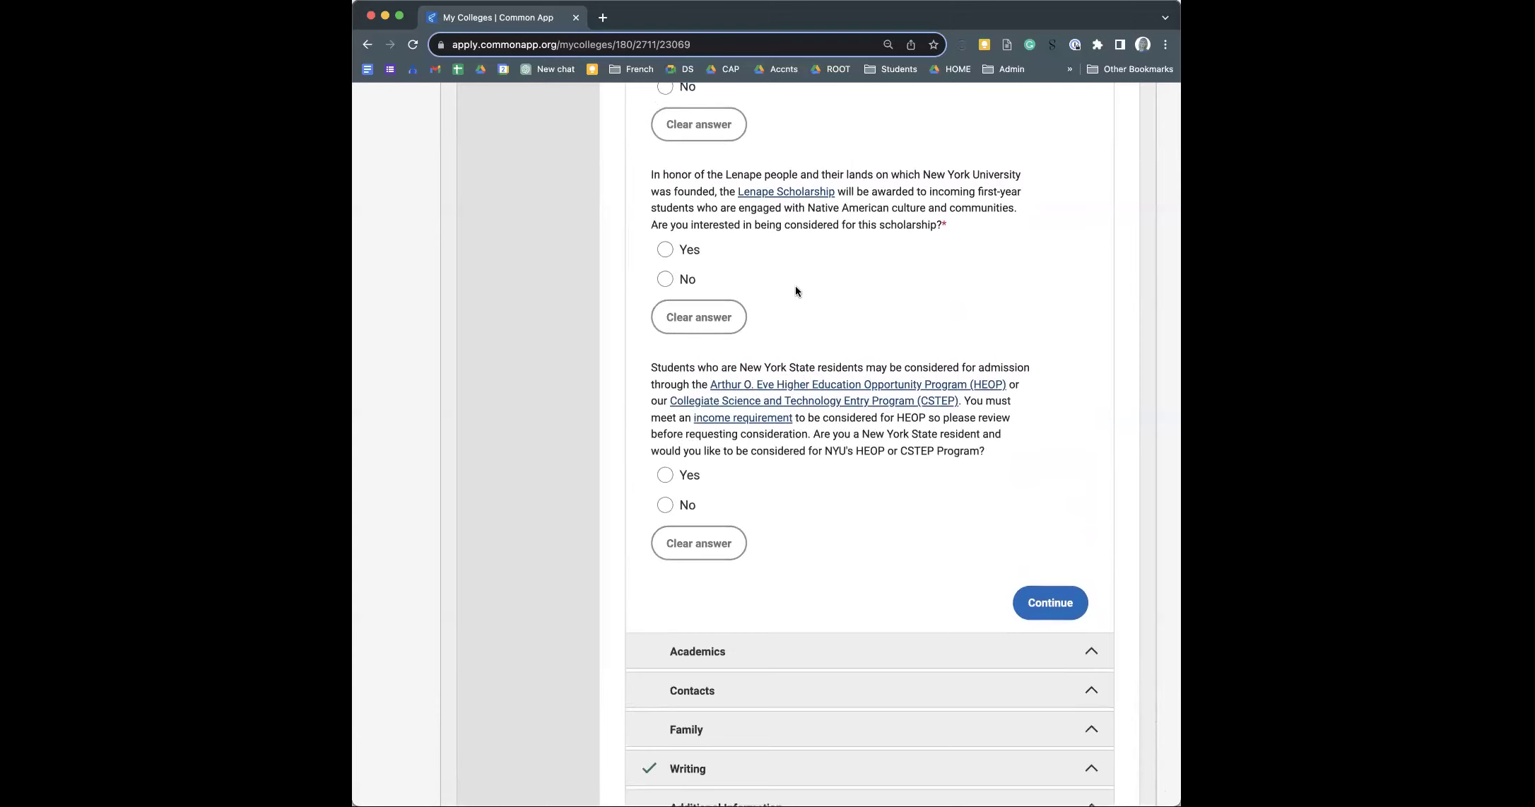
pyautogui.scroll(-1, 795, 290)
pyautogui.scroll(4, 742, 154)
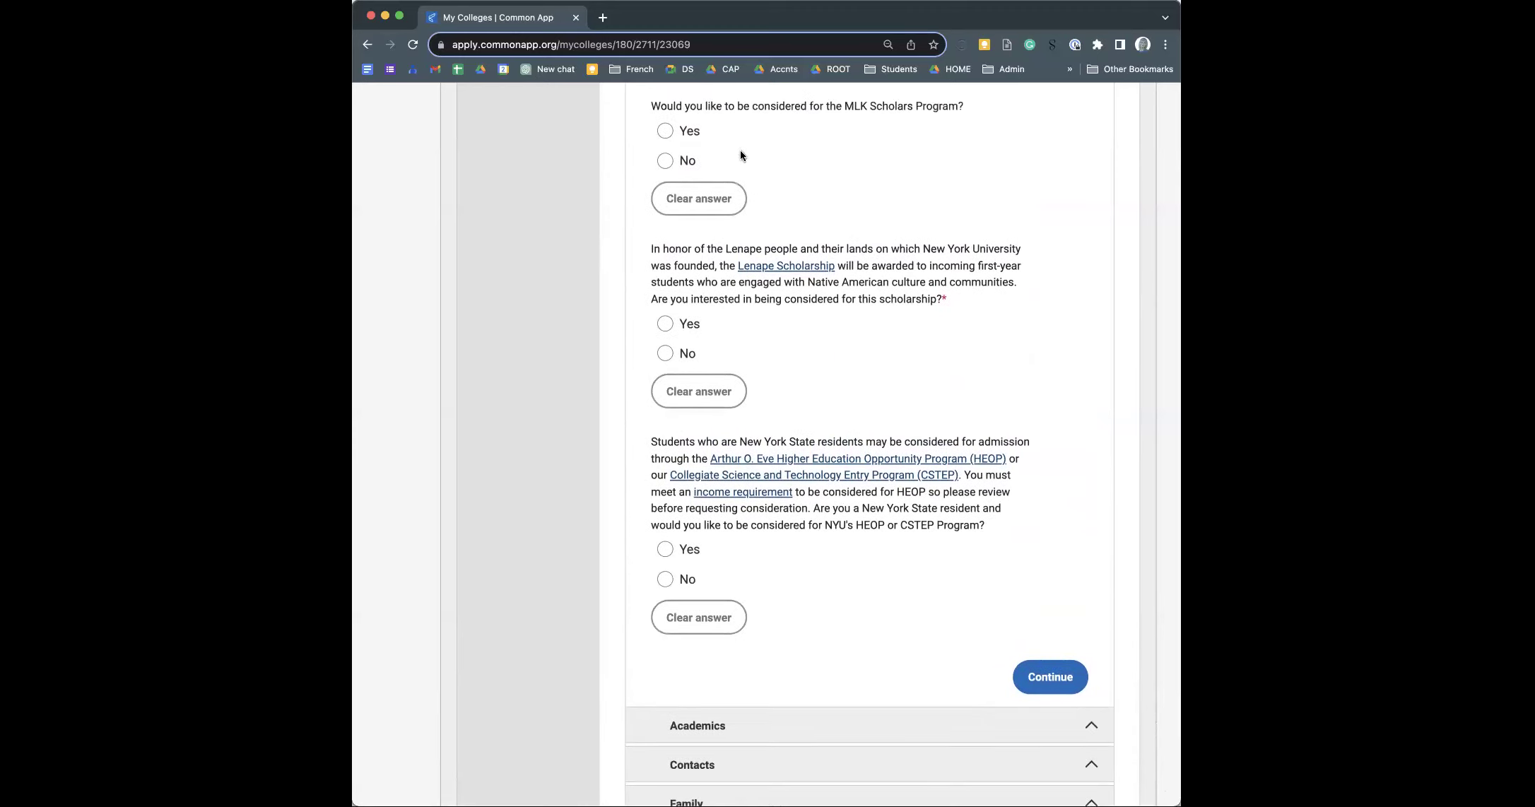
# - Examine the list of alternate majors across NYU's schools and close it without adding one to Anthropology (College of Arts and Science)
pyautogui.scroll(4, 741, 154)
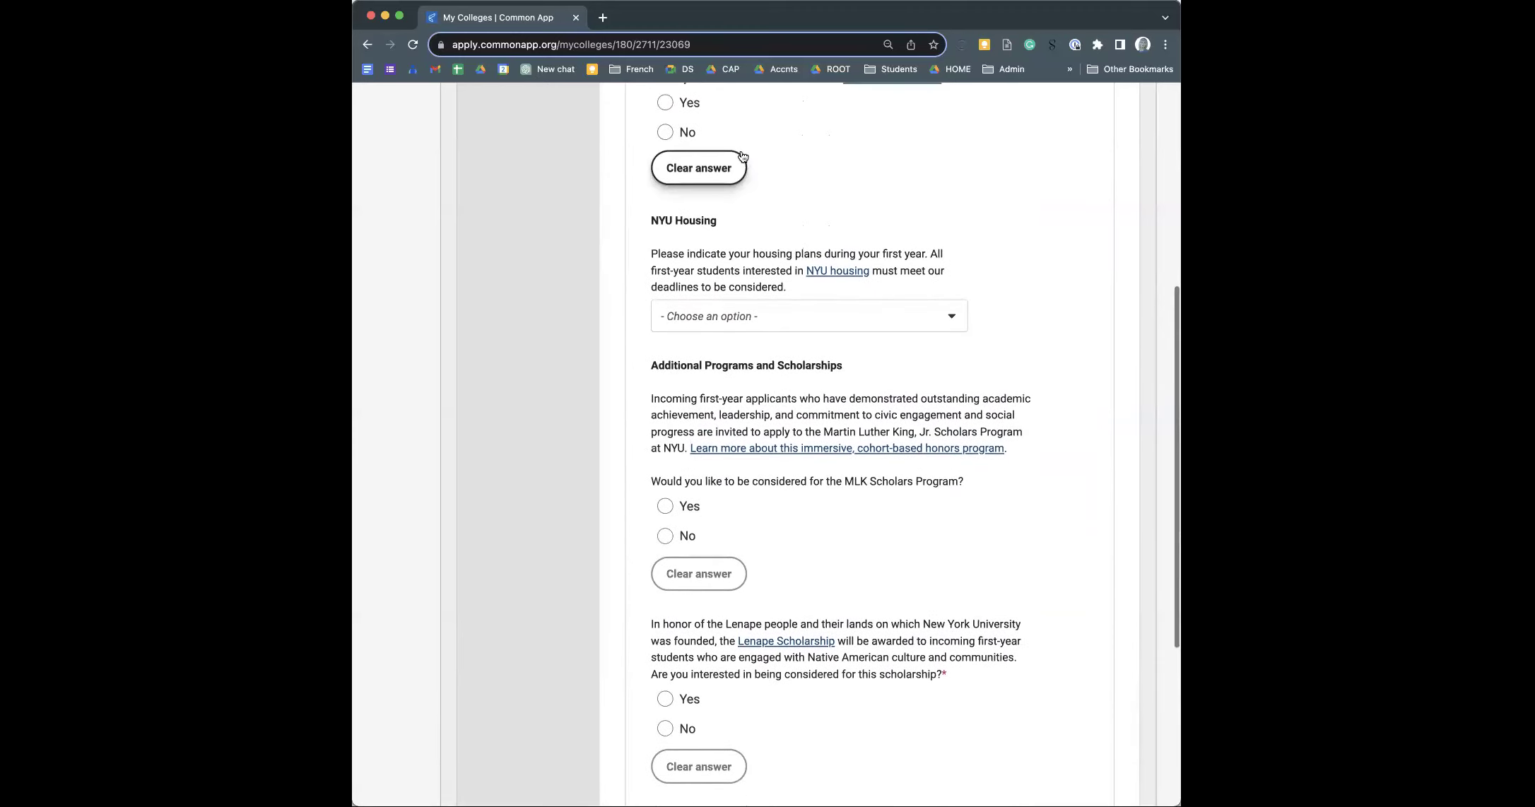
pyautogui.scroll(10, 741, 154)
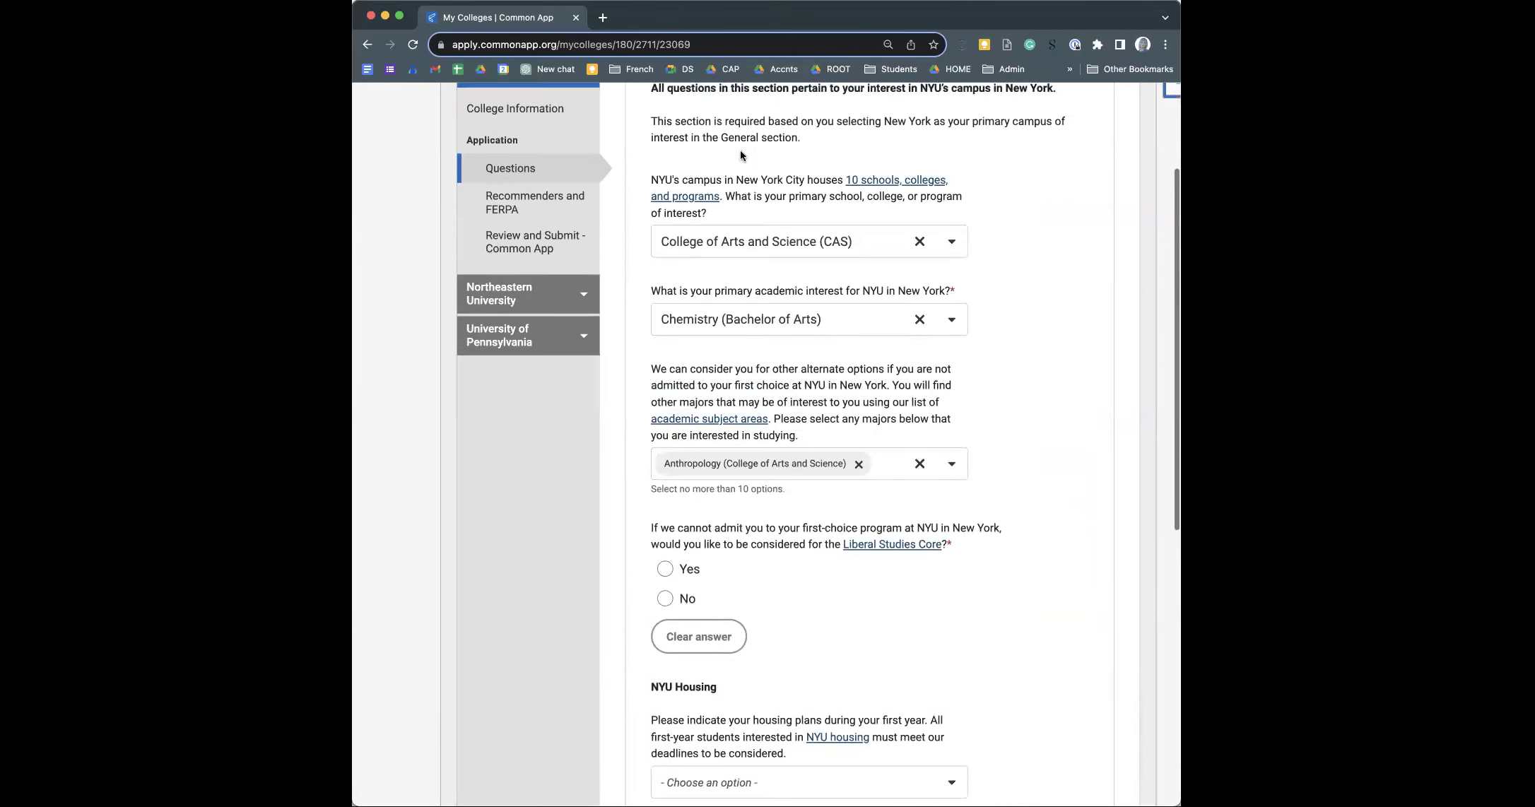
pyautogui.scroll(3, 735, 266)
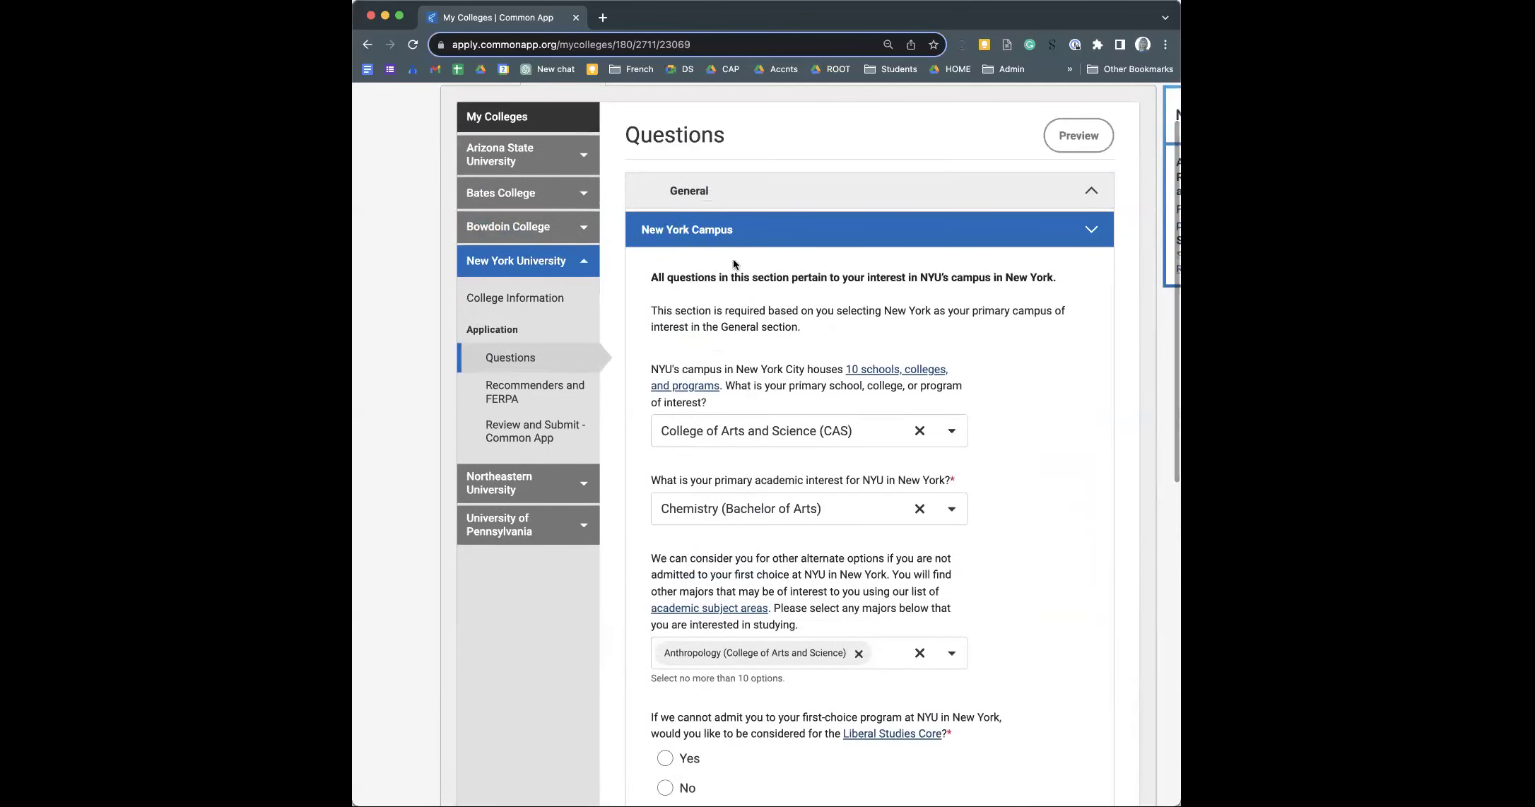
pyautogui.scroll(-5, 790, 466)
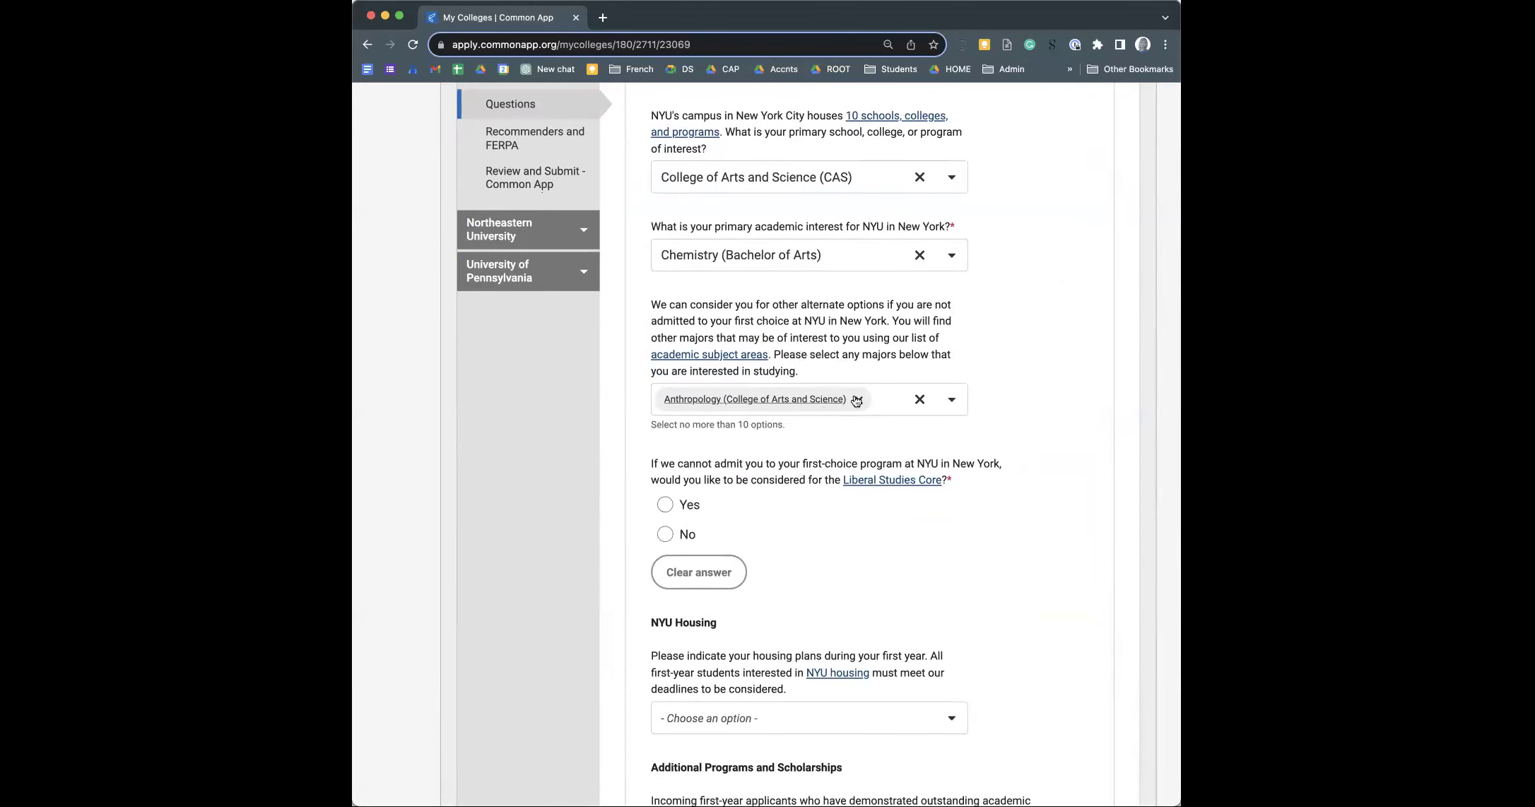
pyautogui.click(952, 401)
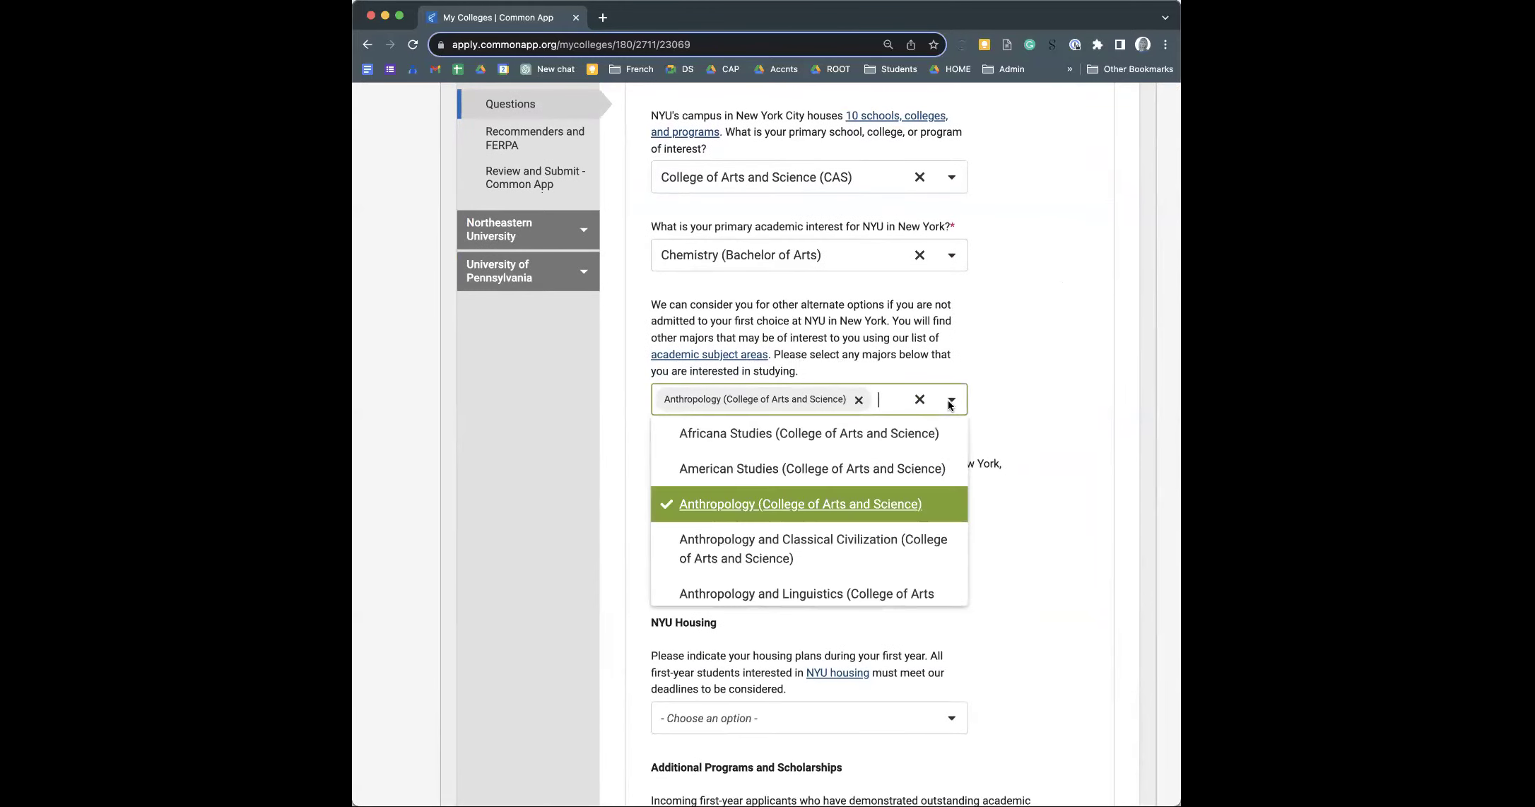
pyautogui.scroll(-1, 919, 489)
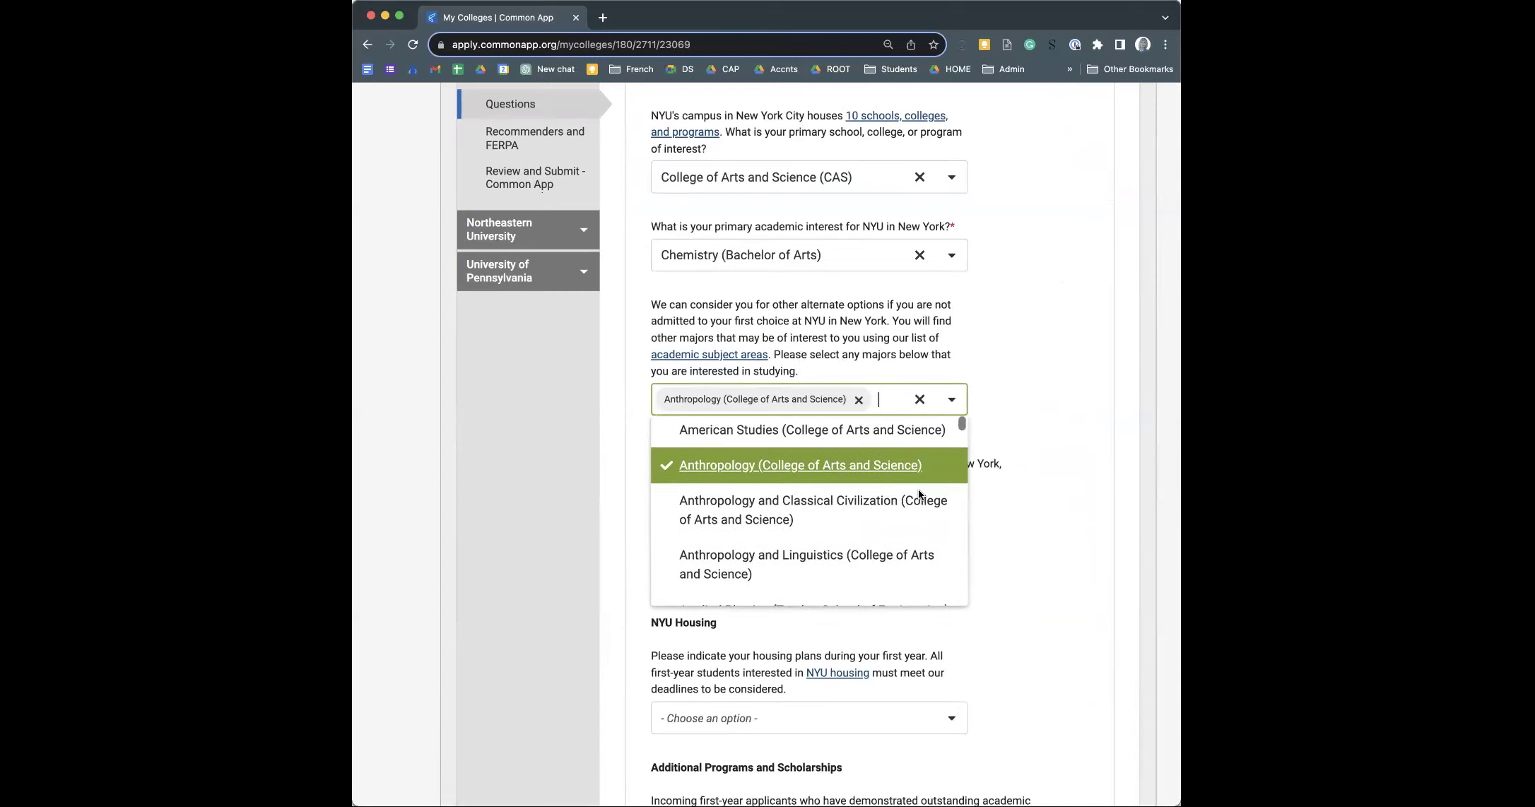
pyautogui.scroll(-5, 858, 478)
pyautogui.scroll(-1, 858, 488)
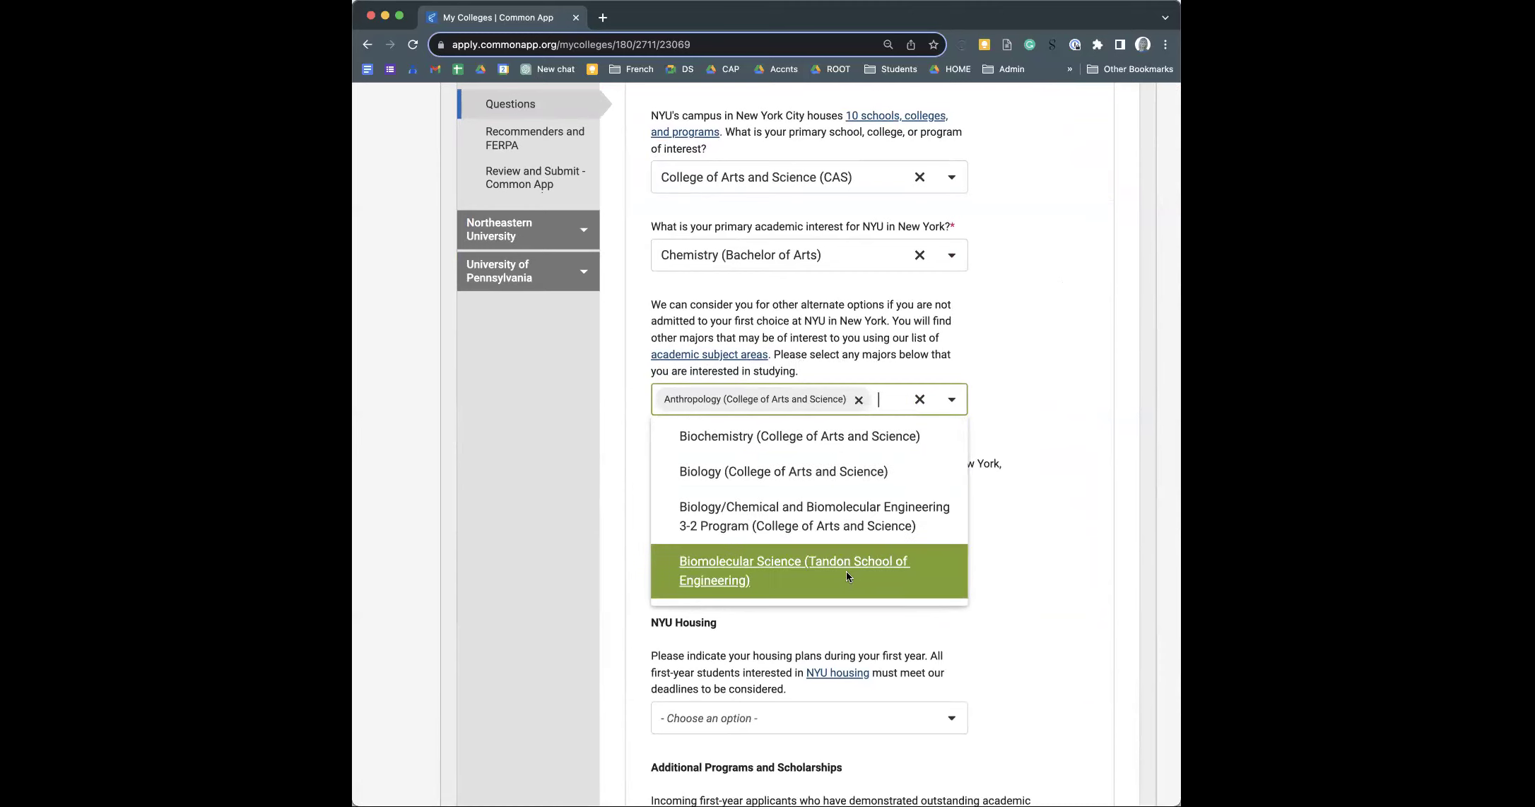
pyautogui.scroll(-8, 848, 577)
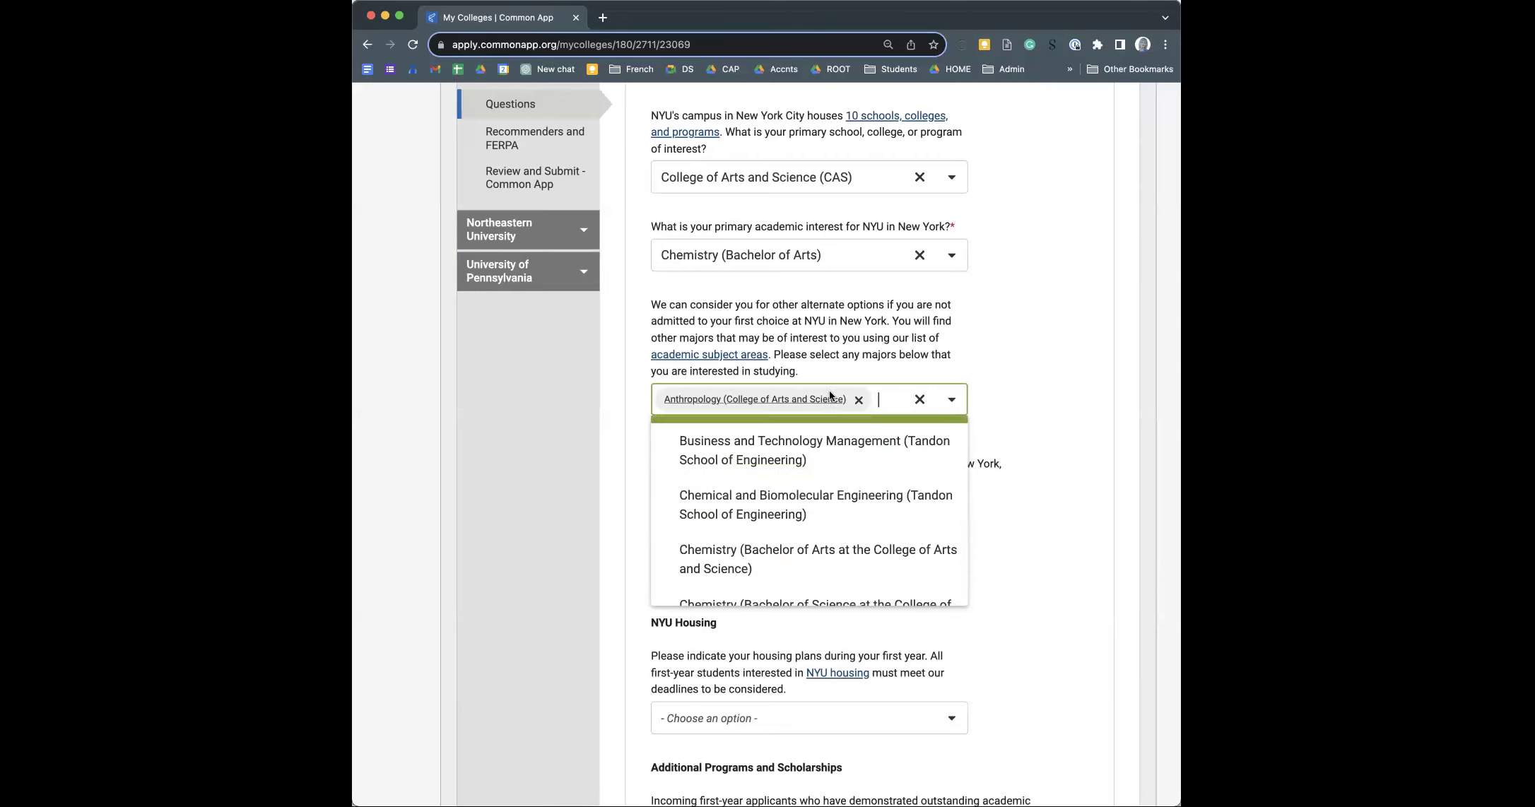
pyautogui.scroll(-1, 851, 523)
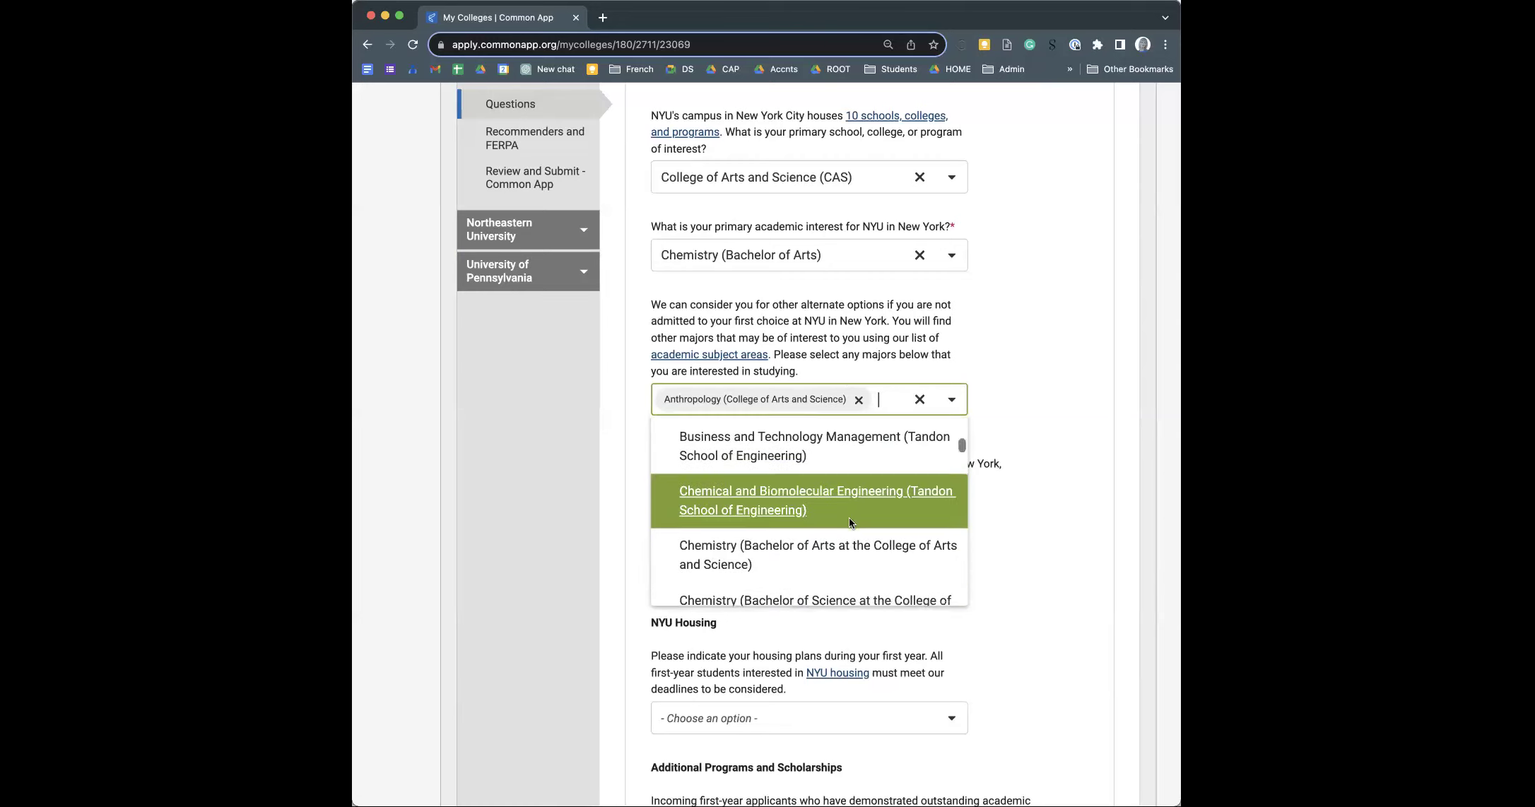
pyautogui.scroll(-5, 850, 522)
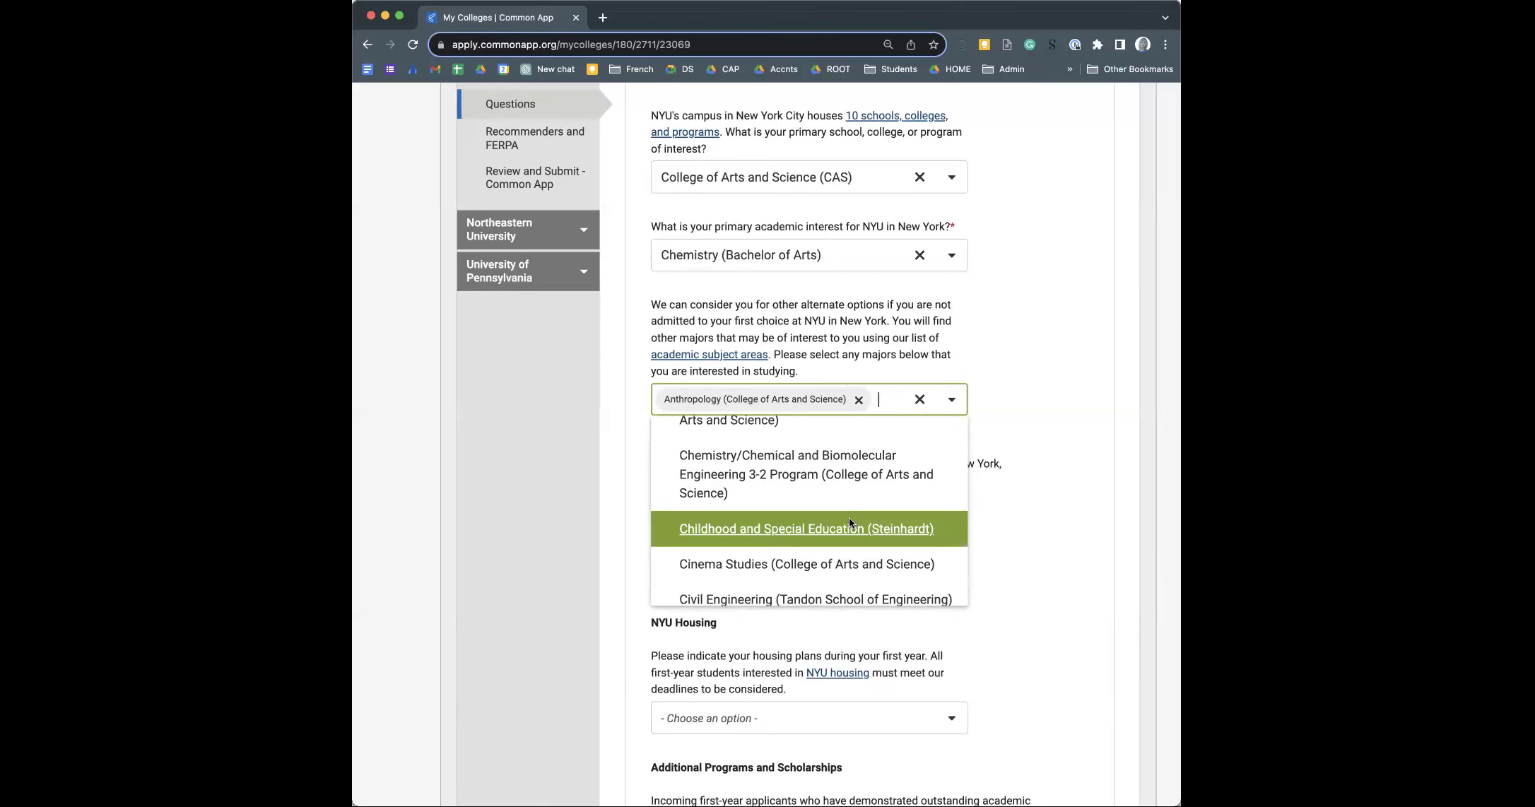
pyautogui.scroll(-5, 850, 523)
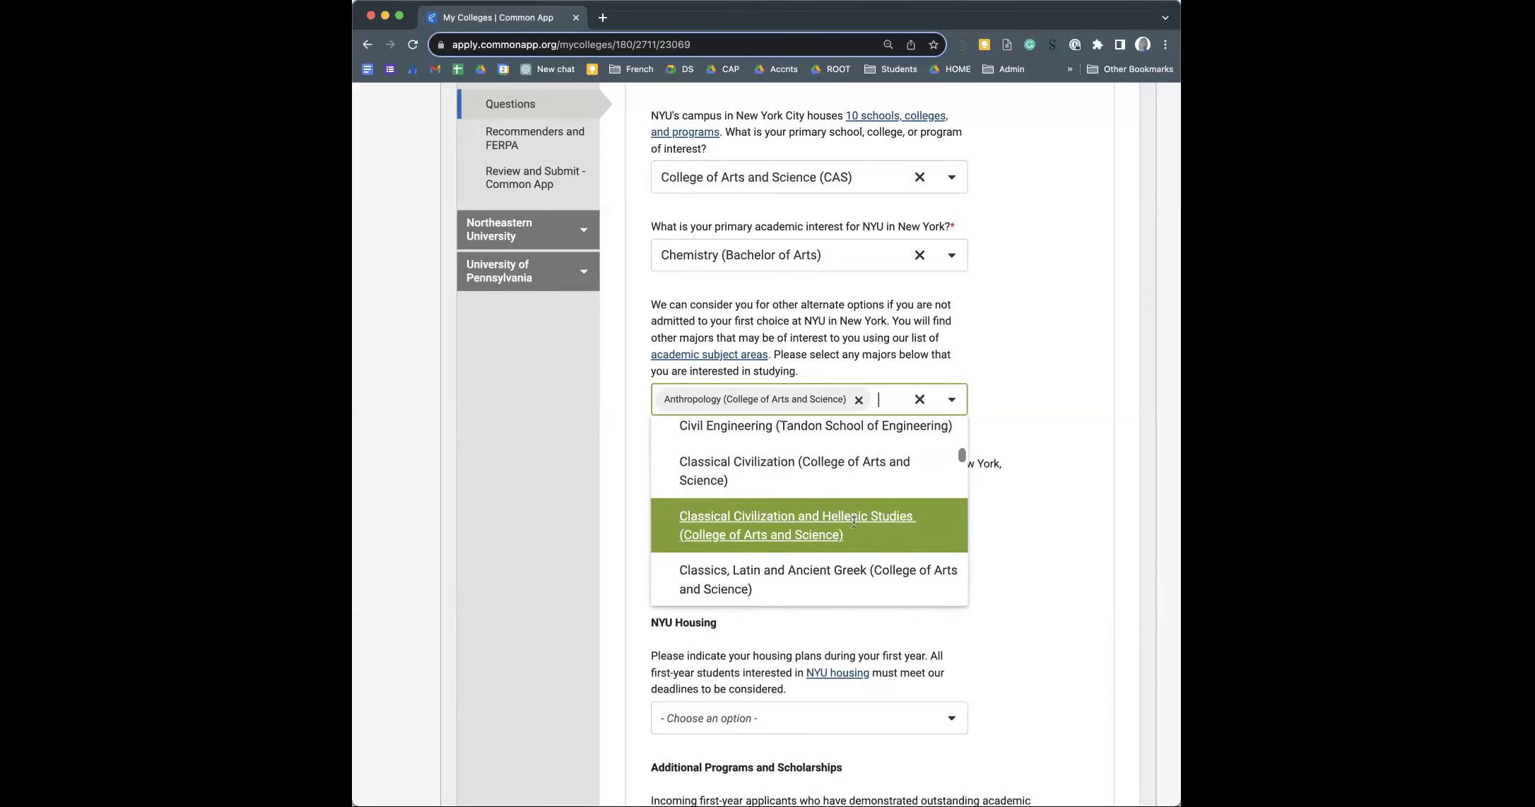
pyautogui.scroll(-3, 853, 527)
pyautogui.scroll(-6, 851, 529)
pyautogui.scroll(-10, 853, 530)
pyautogui.scroll(-8, 853, 531)
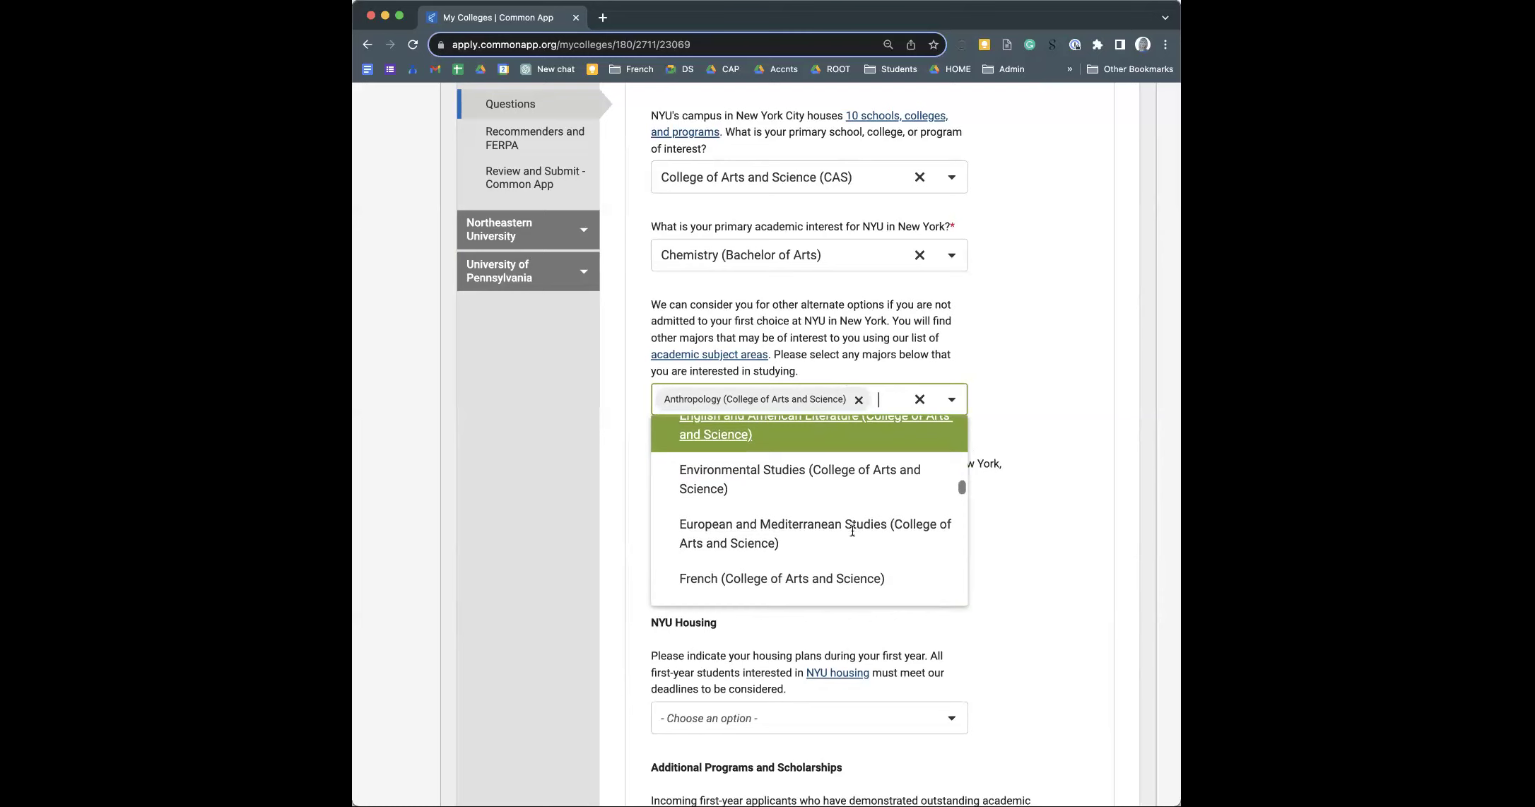
pyautogui.click(1051, 357)
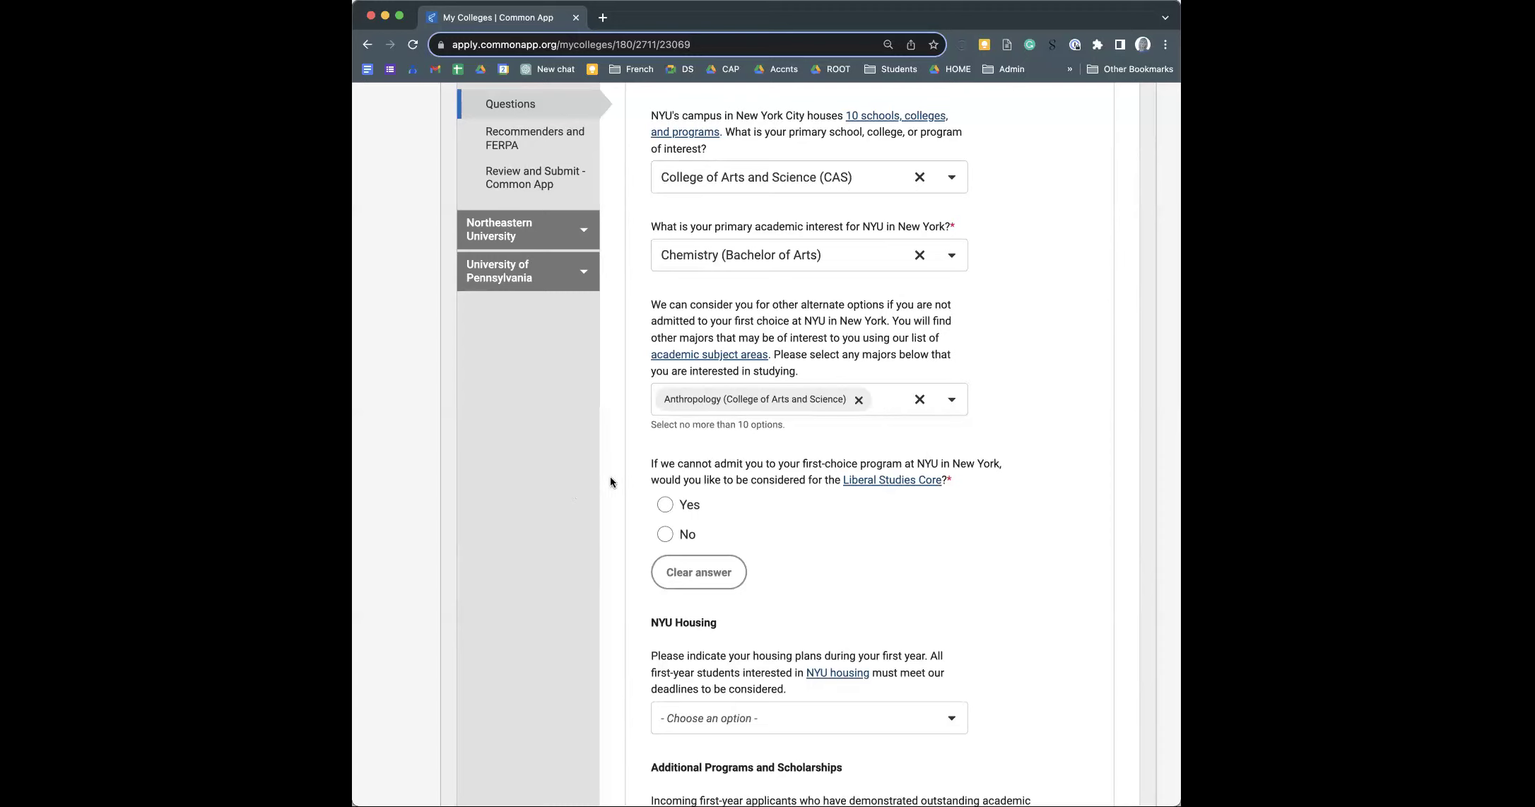
# - Continue to the Academics section and answer No to sending standardized test scores with the application
pyautogui.scroll(-15, 610, 481)
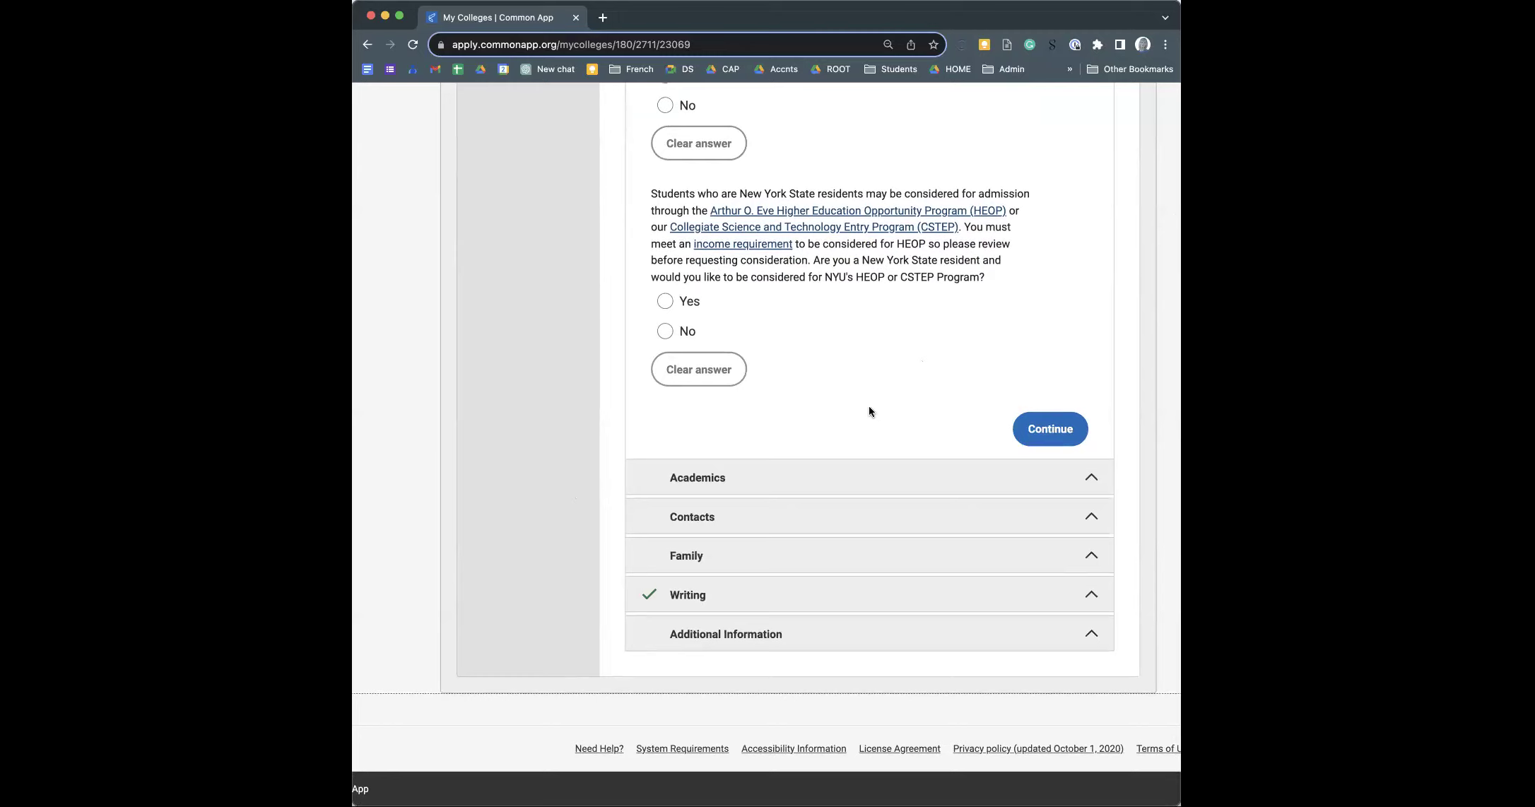
pyautogui.click(1051, 429)
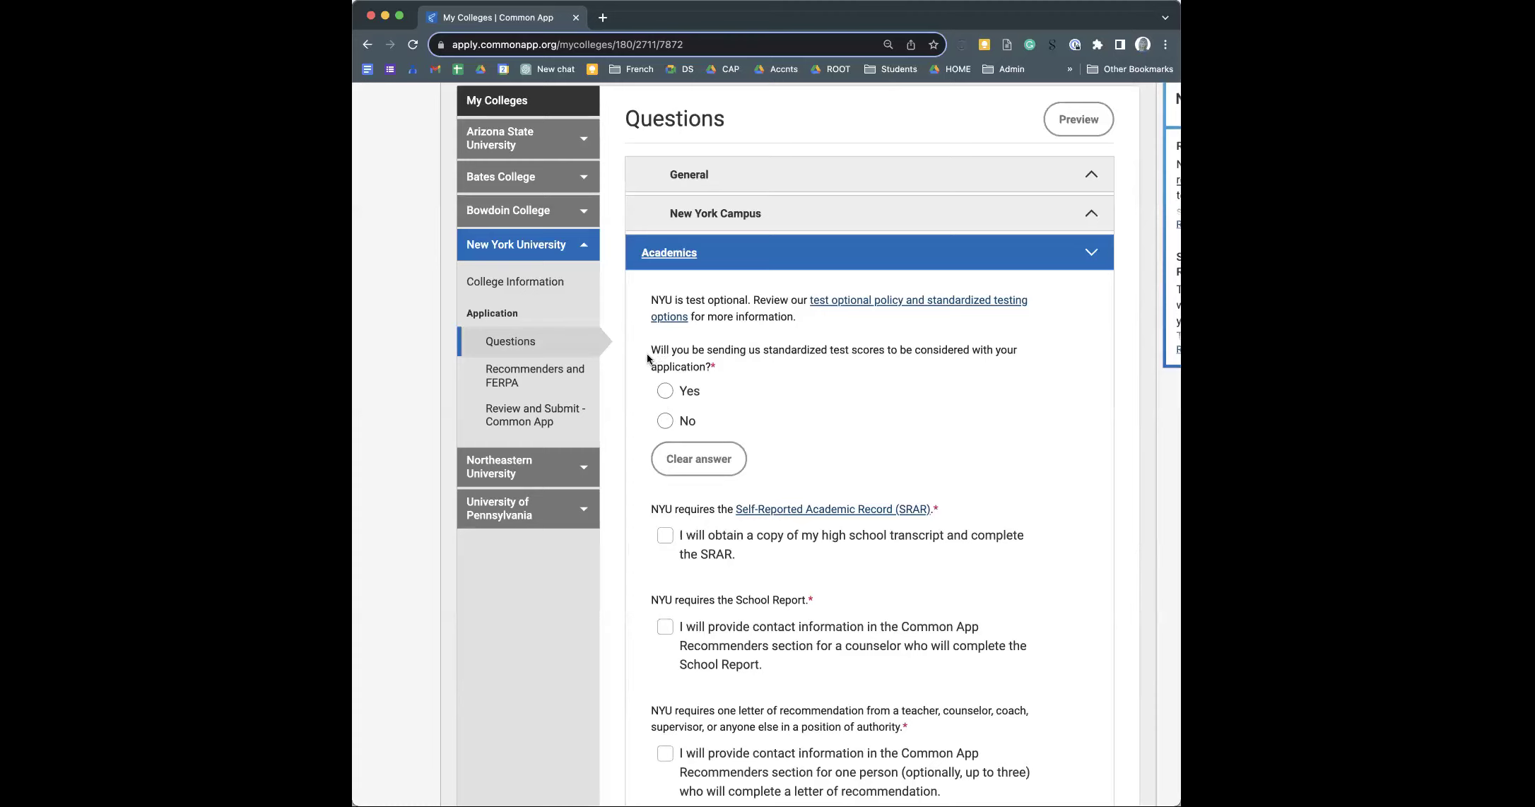
pyautogui.moveTo(649, 351); pyautogui.dragTo(745, 365)
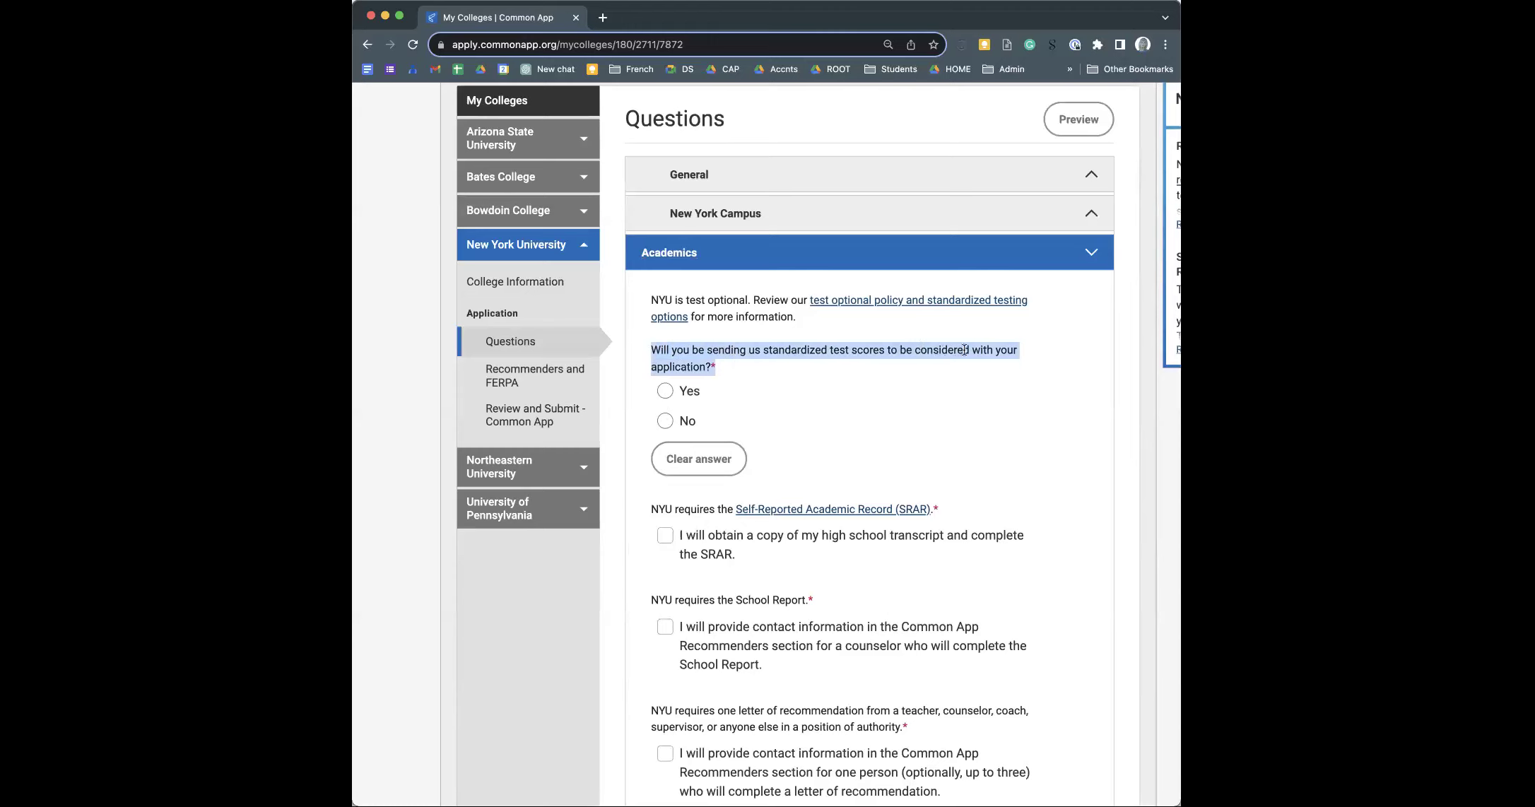
pyautogui.click(665, 422)
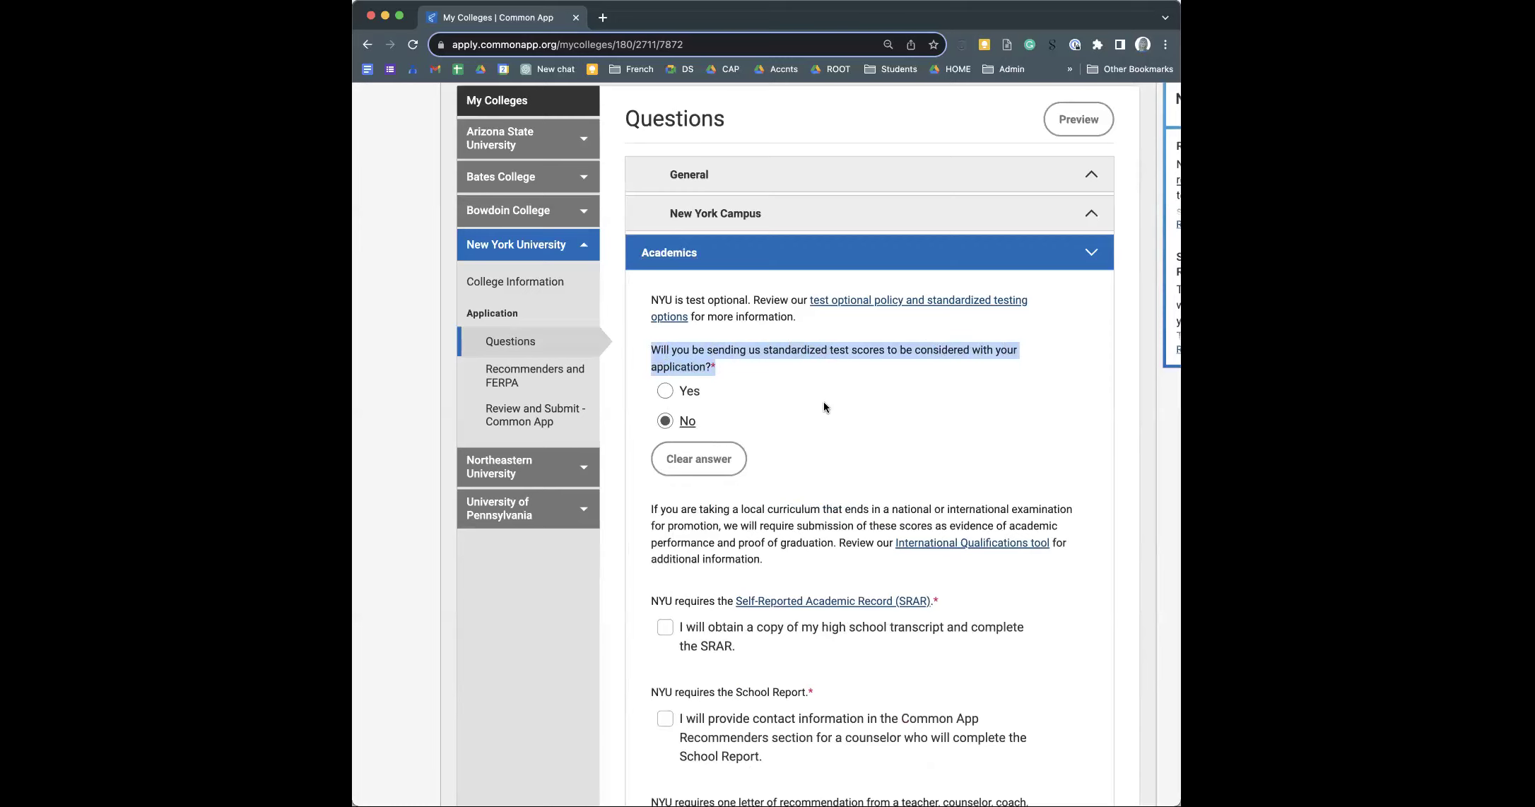
# - Try Yes on the standardized test scores question, reread the test-optional text, and return the answer to No
pyautogui.click(666, 392)
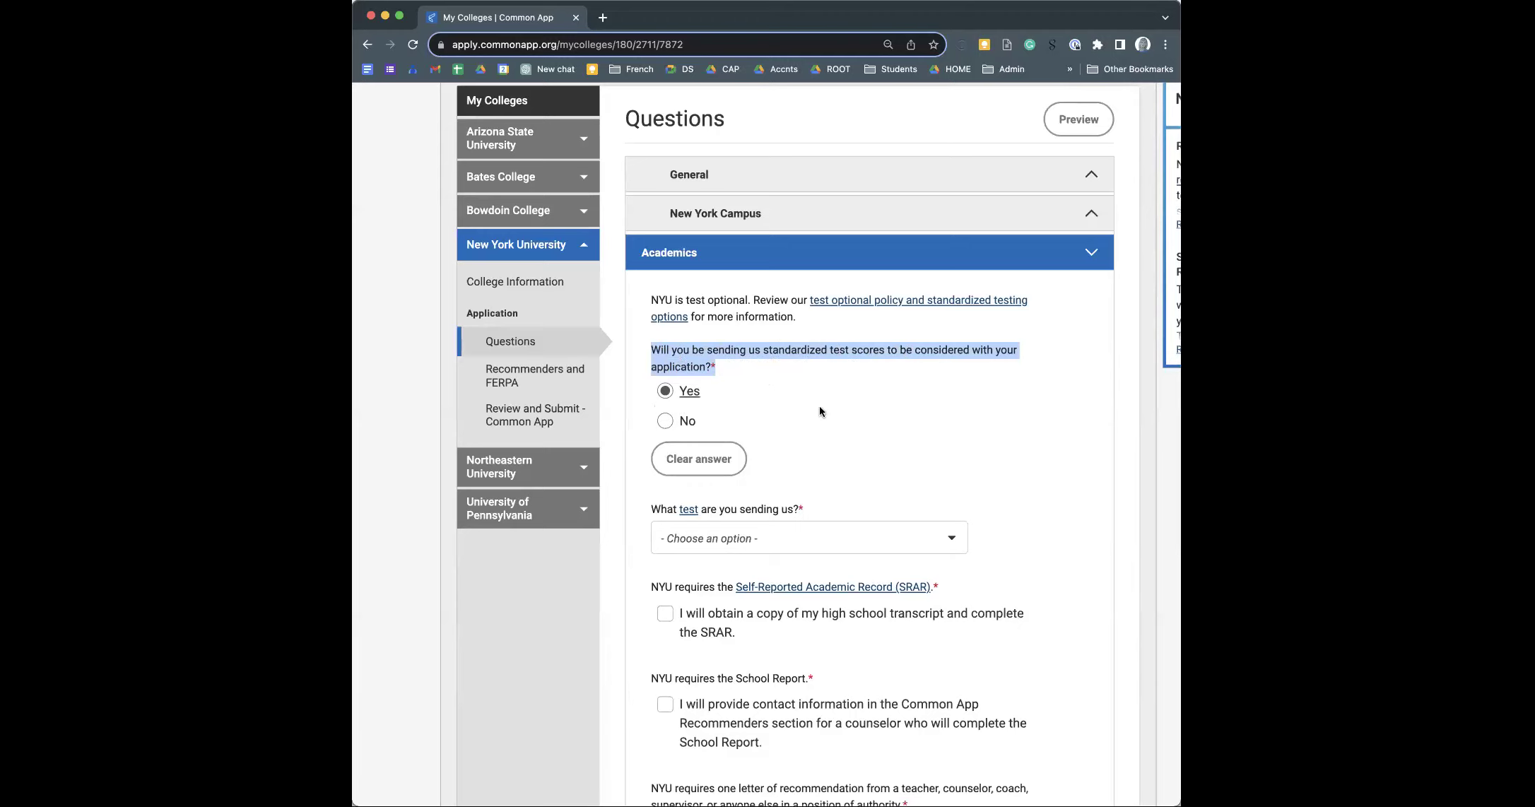
pyautogui.moveTo(652, 300); pyautogui.dragTo(694, 350)
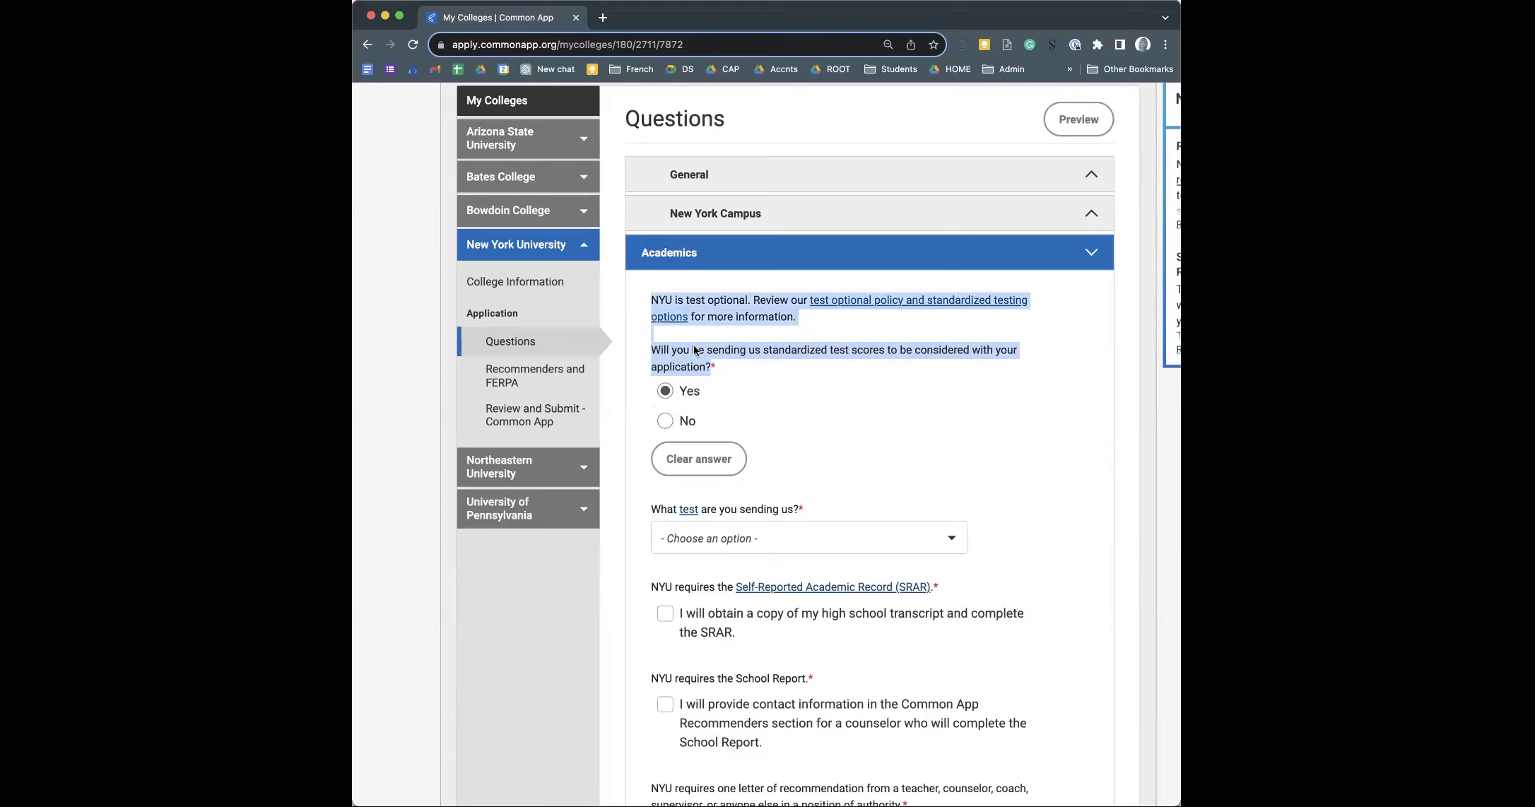
pyautogui.moveTo(731, 408); pyautogui.dragTo(722, 348)
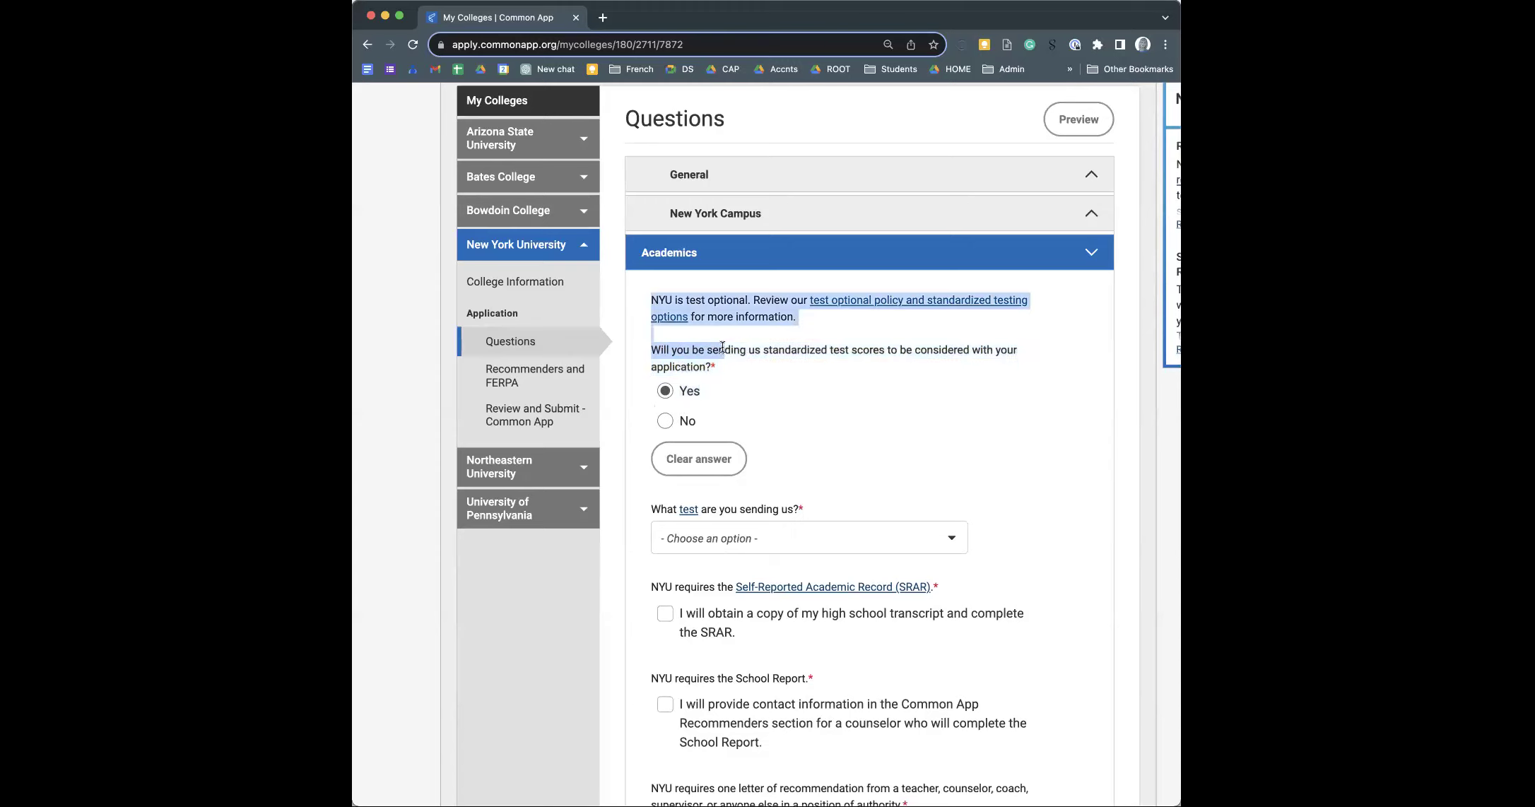
pyautogui.click(721, 332)
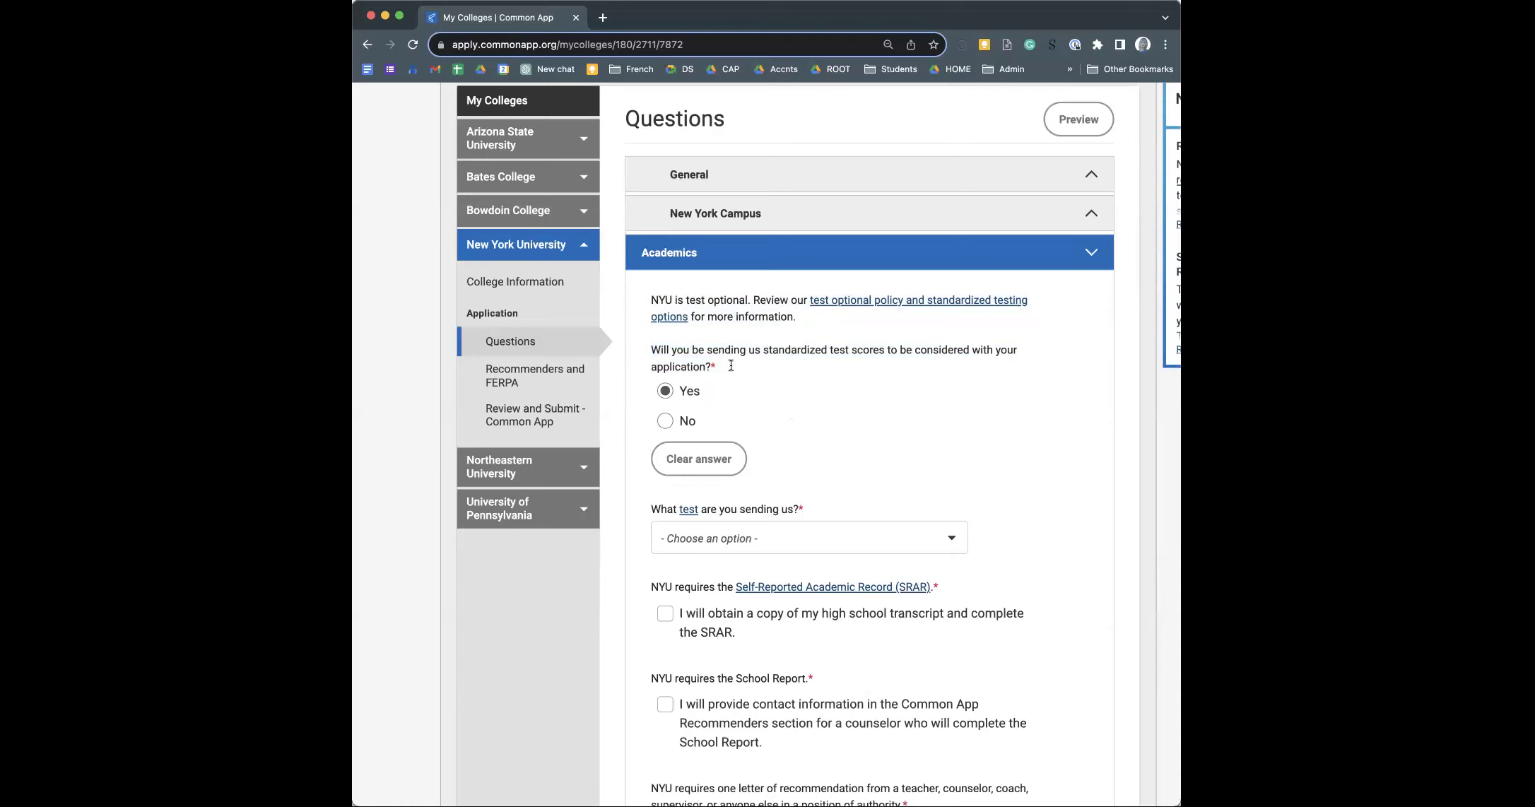
pyautogui.moveTo(650, 296); pyautogui.dragTo(765, 431)
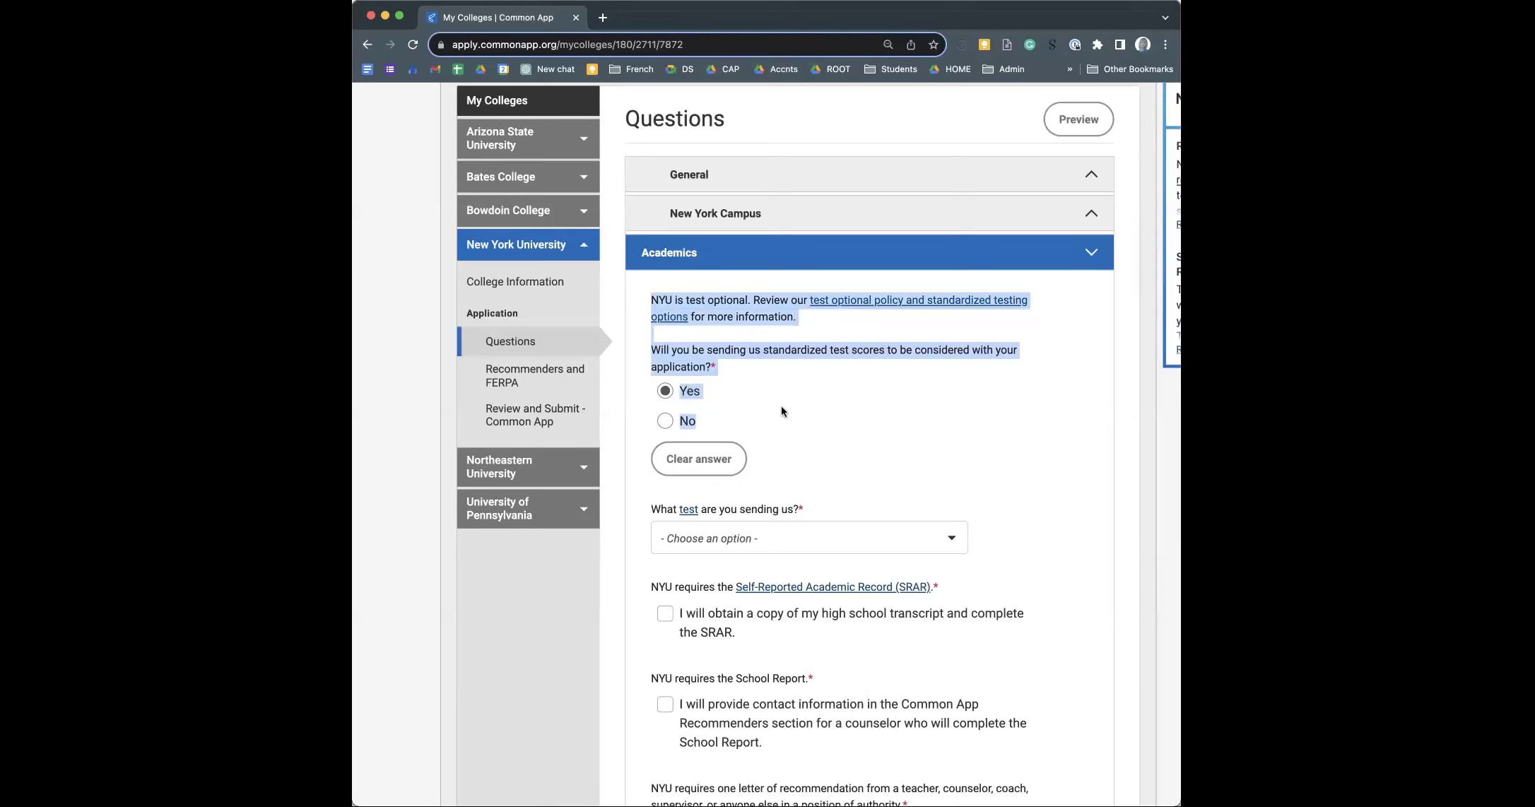
pyautogui.click(795, 418)
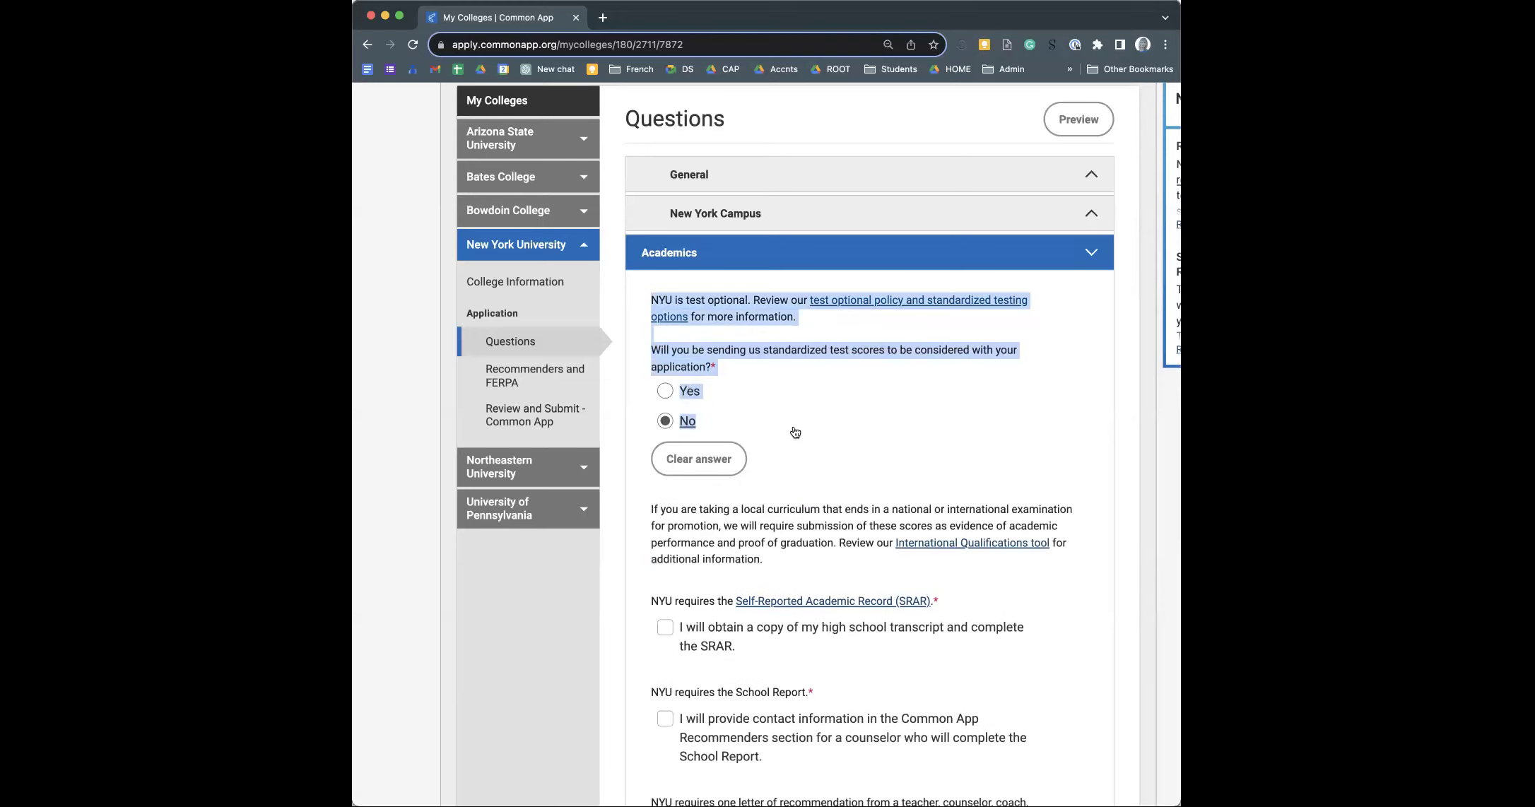
pyautogui.click(677, 362)
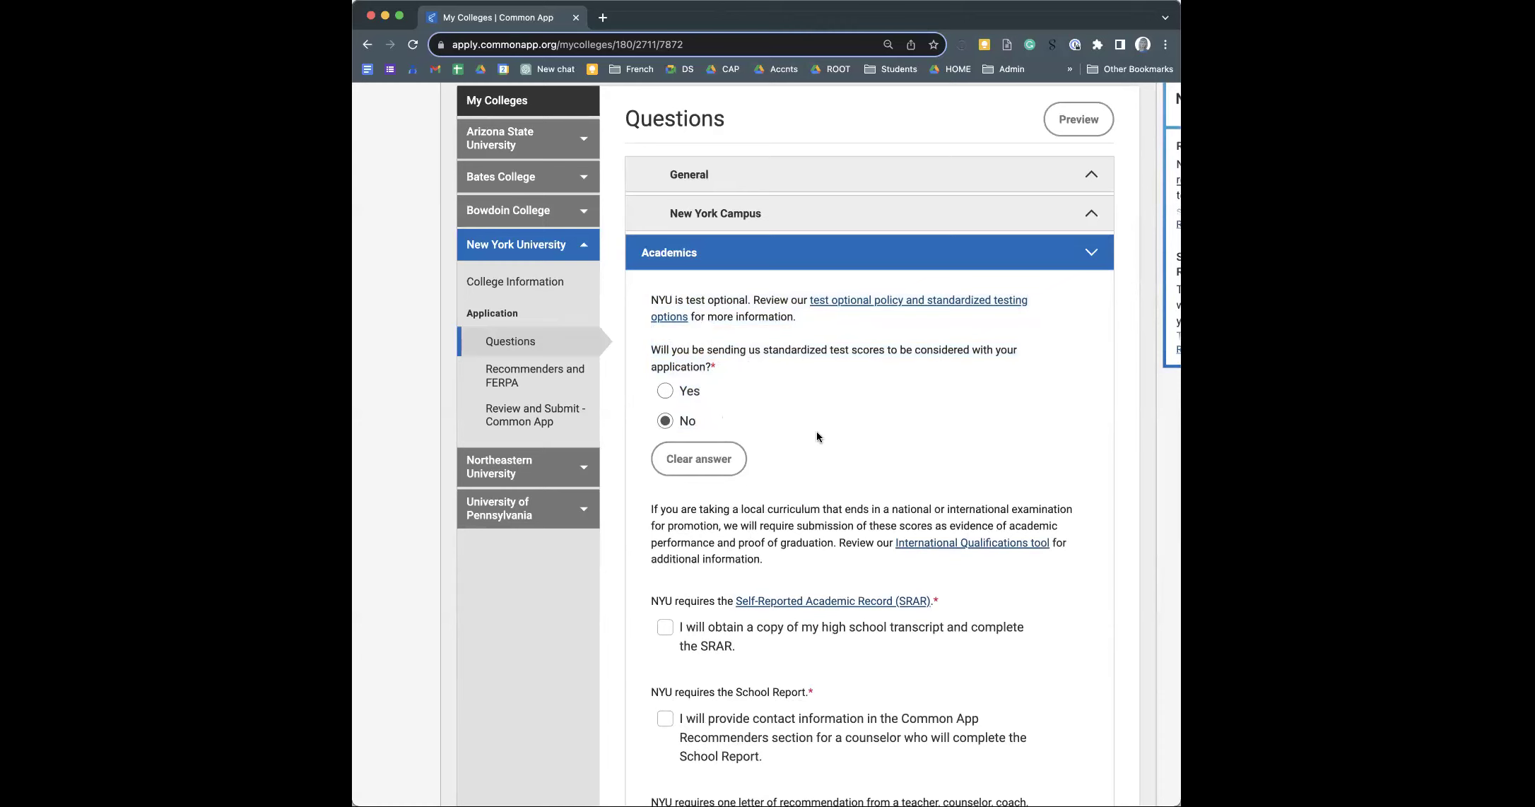
# - Read the Academics requirements for the SRAR, School Report, and letter of recommendation, trying the SRAR acknowledgement on and off
pyautogui.scroll(-3, 817, 432)
pyautogui.scroll(-1, 817, 436)
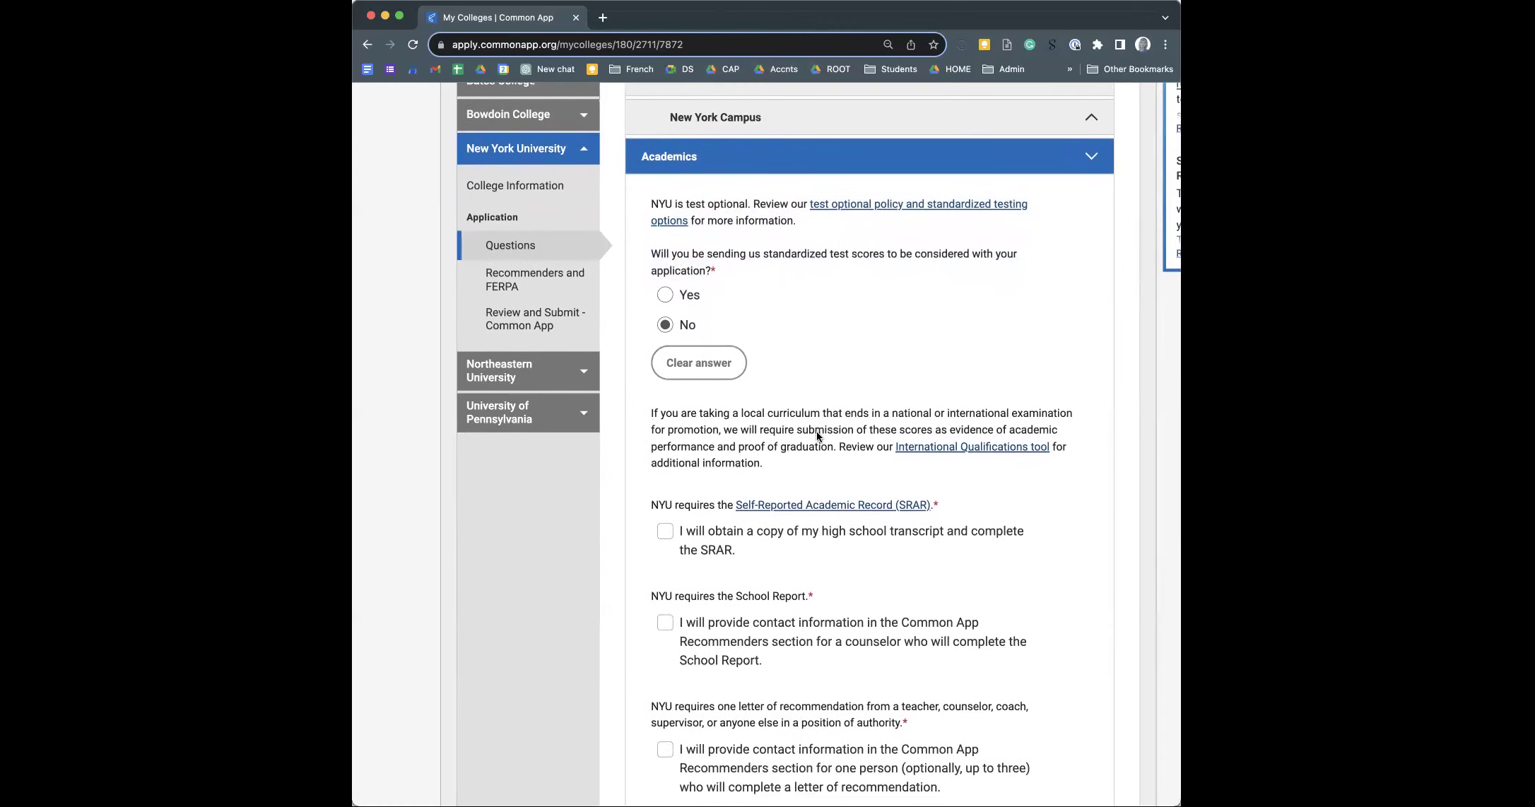
pyautogui.scroll(-2, 817, 432)
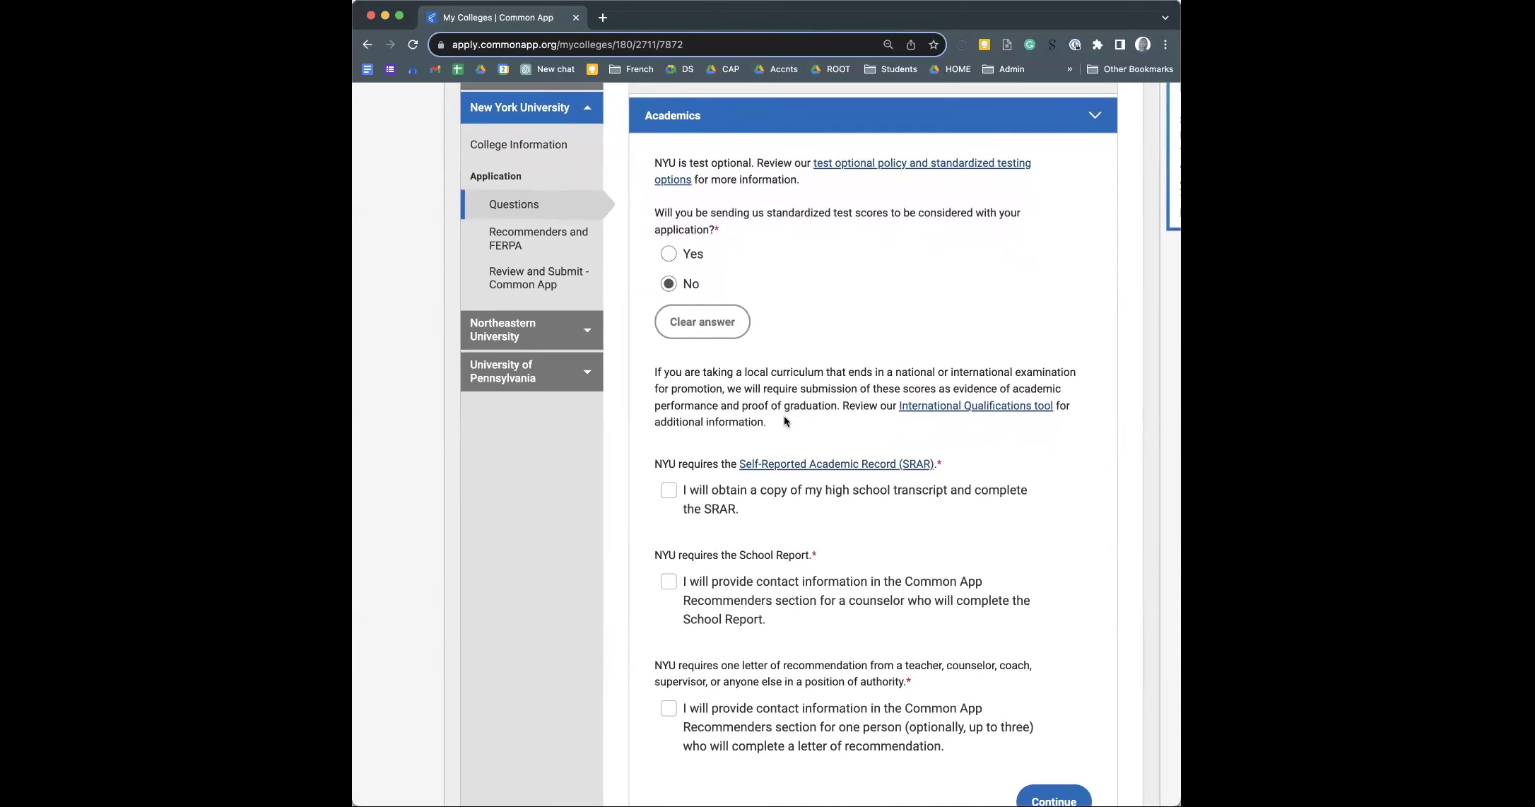
pyautogui.scroll(-3, 784, 420)
pyautogui.scroll(-3, 785, 416)
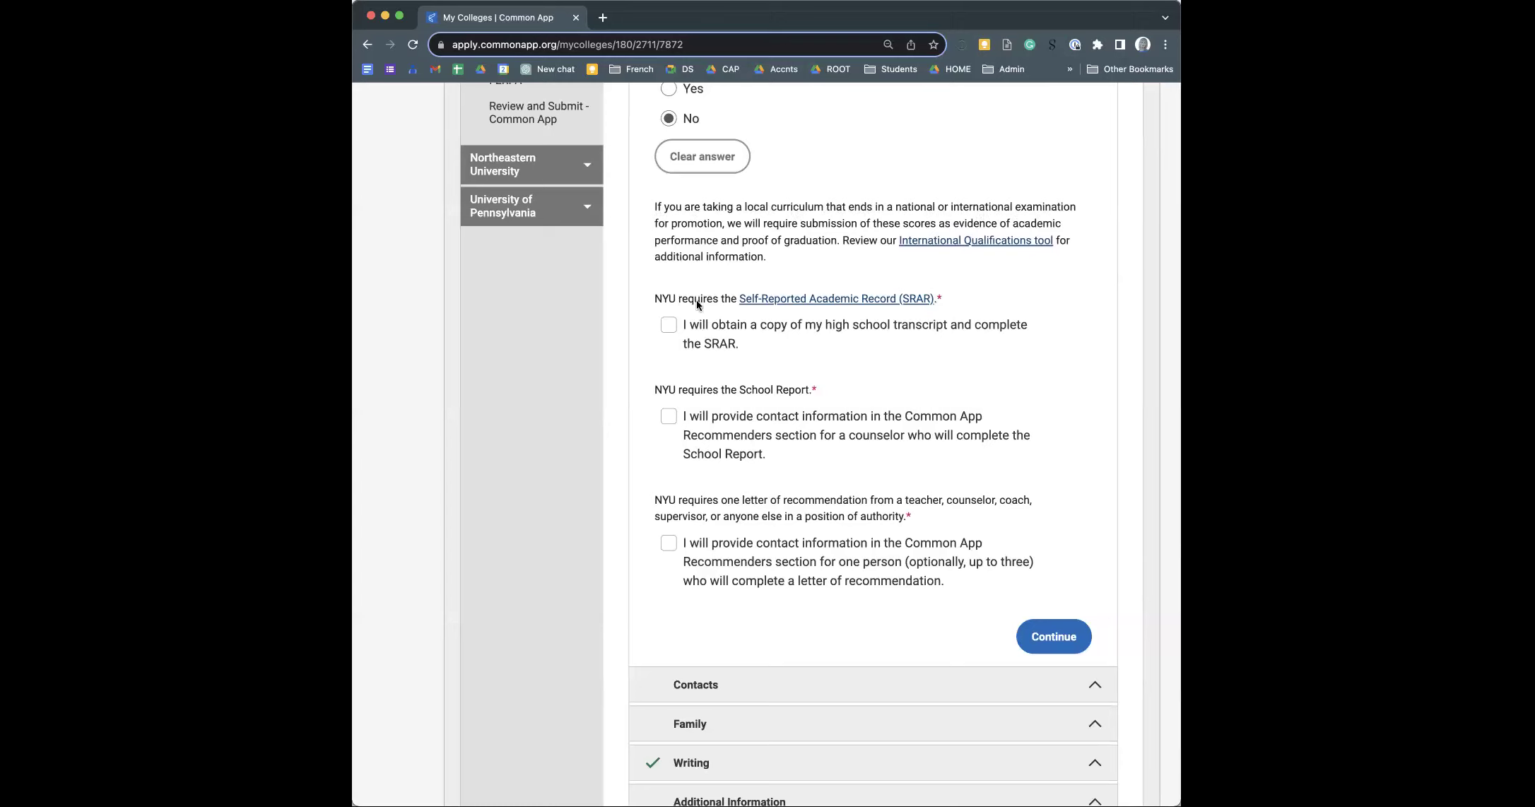
pyautogui.click(669, 328)
pyautogui.click(666, 335)
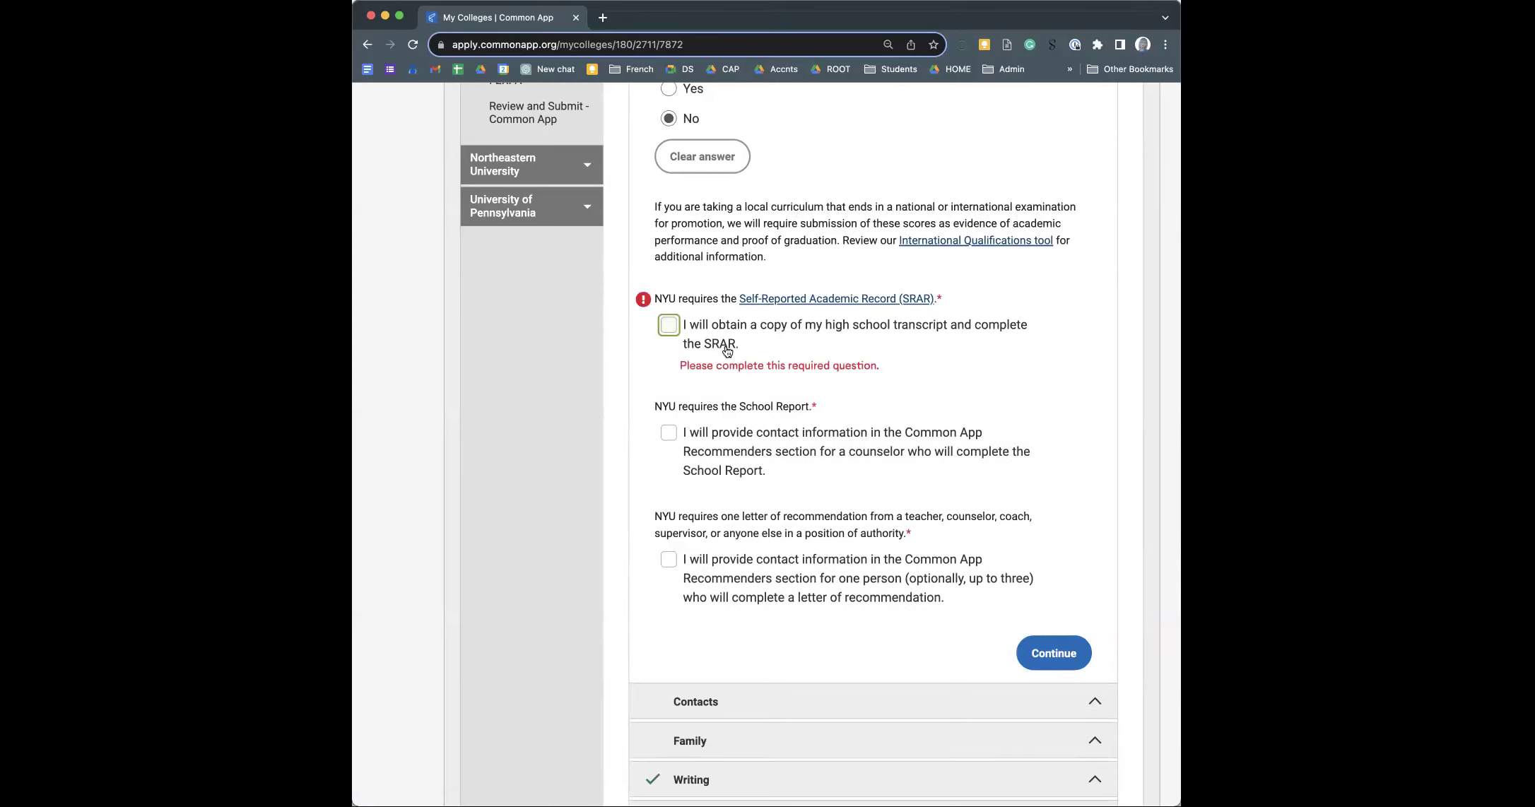
pyautogui.scroll(-4, 730, 421)
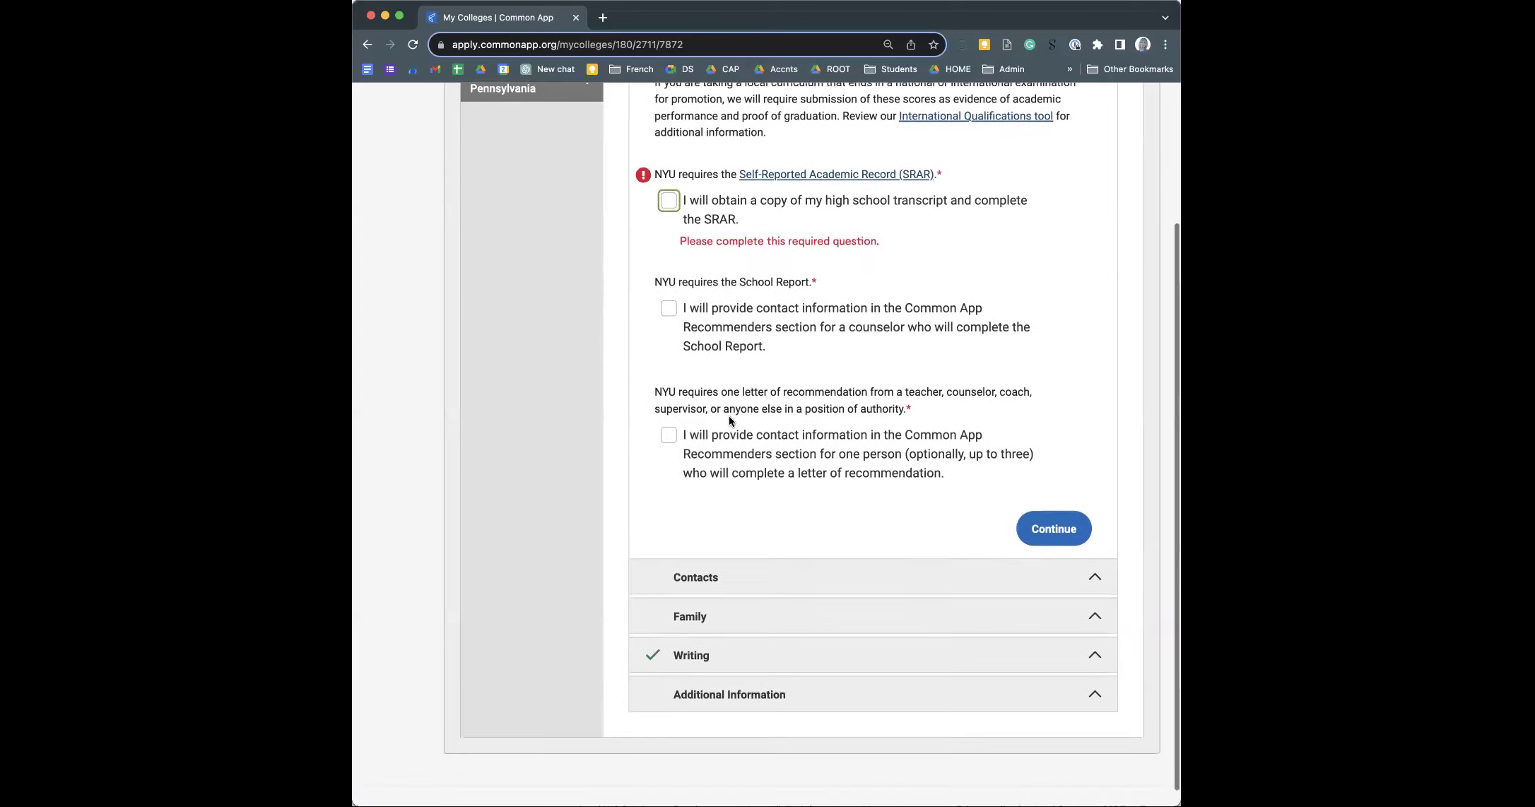
pyautogui.scroll(-2, 822, 335)
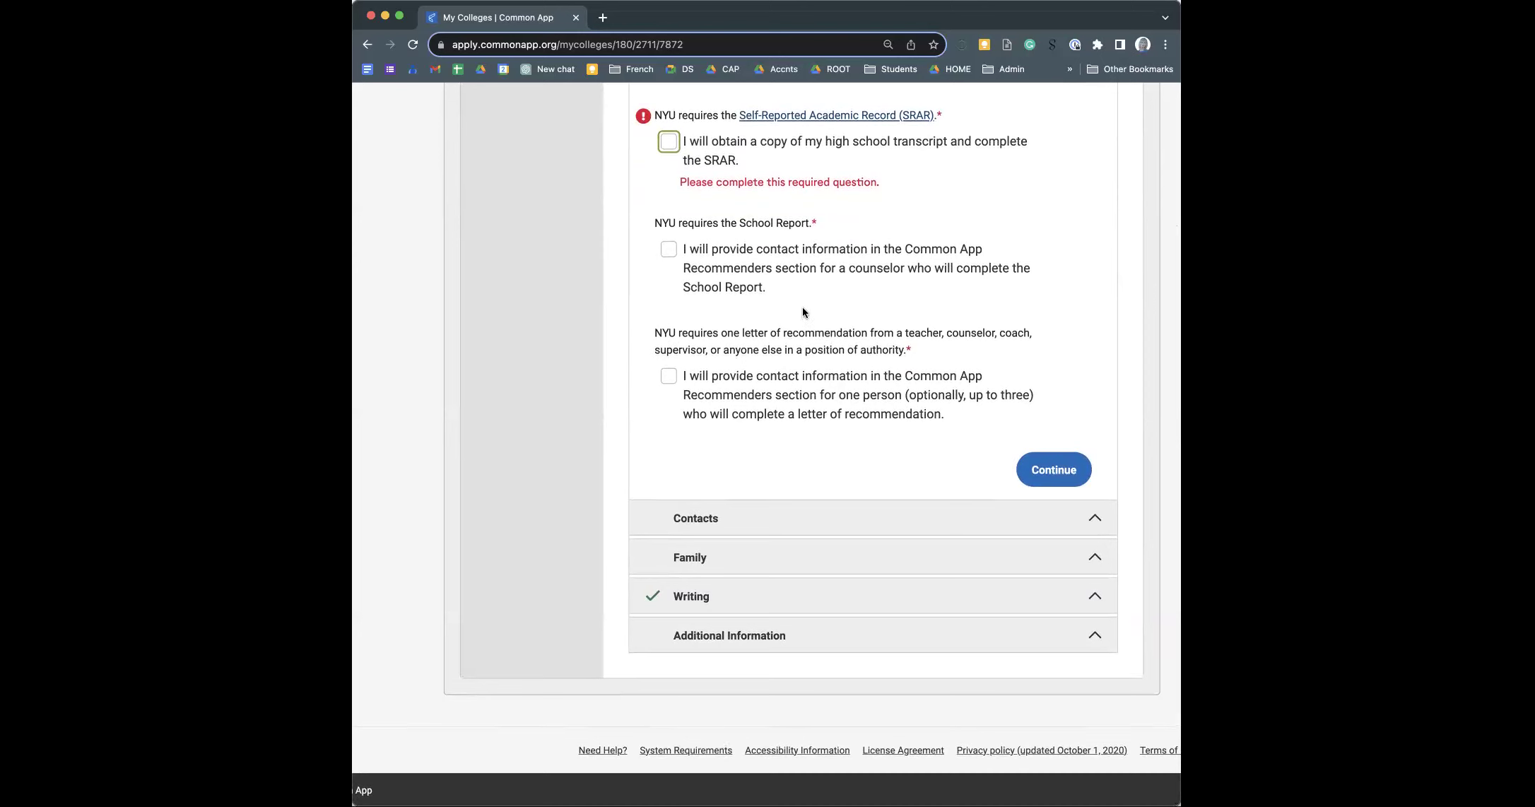
# - Acknowledge NYU's SRAR, School Report, and letter of recommendation requirements in the Academics section
pyautogui.scroll(1, 803, 311)
pyautogui.click(671, 190)
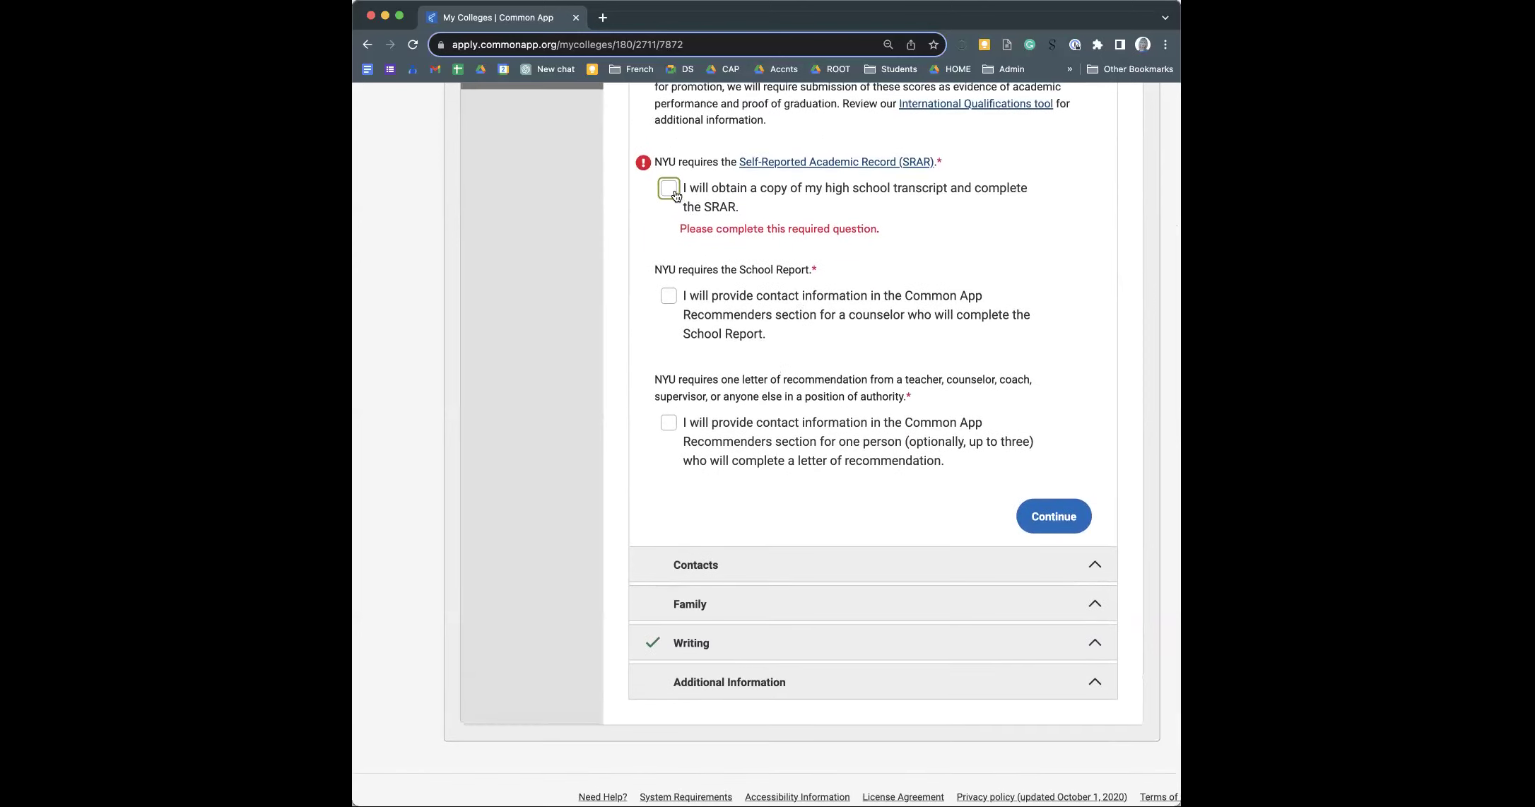
pyautogui.click(669, 286)
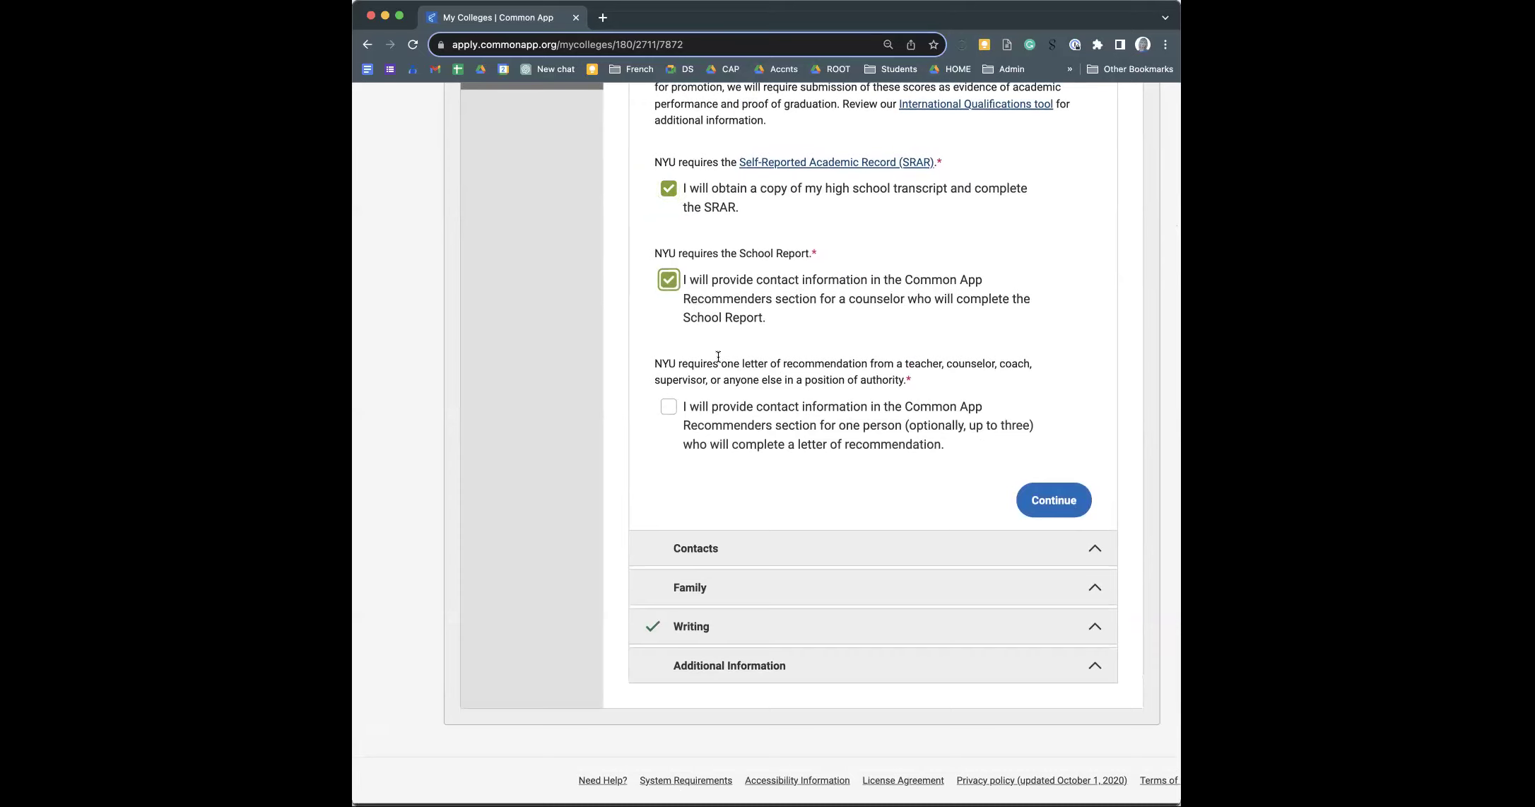
pyautogui.scroll(-1, 718, 356)
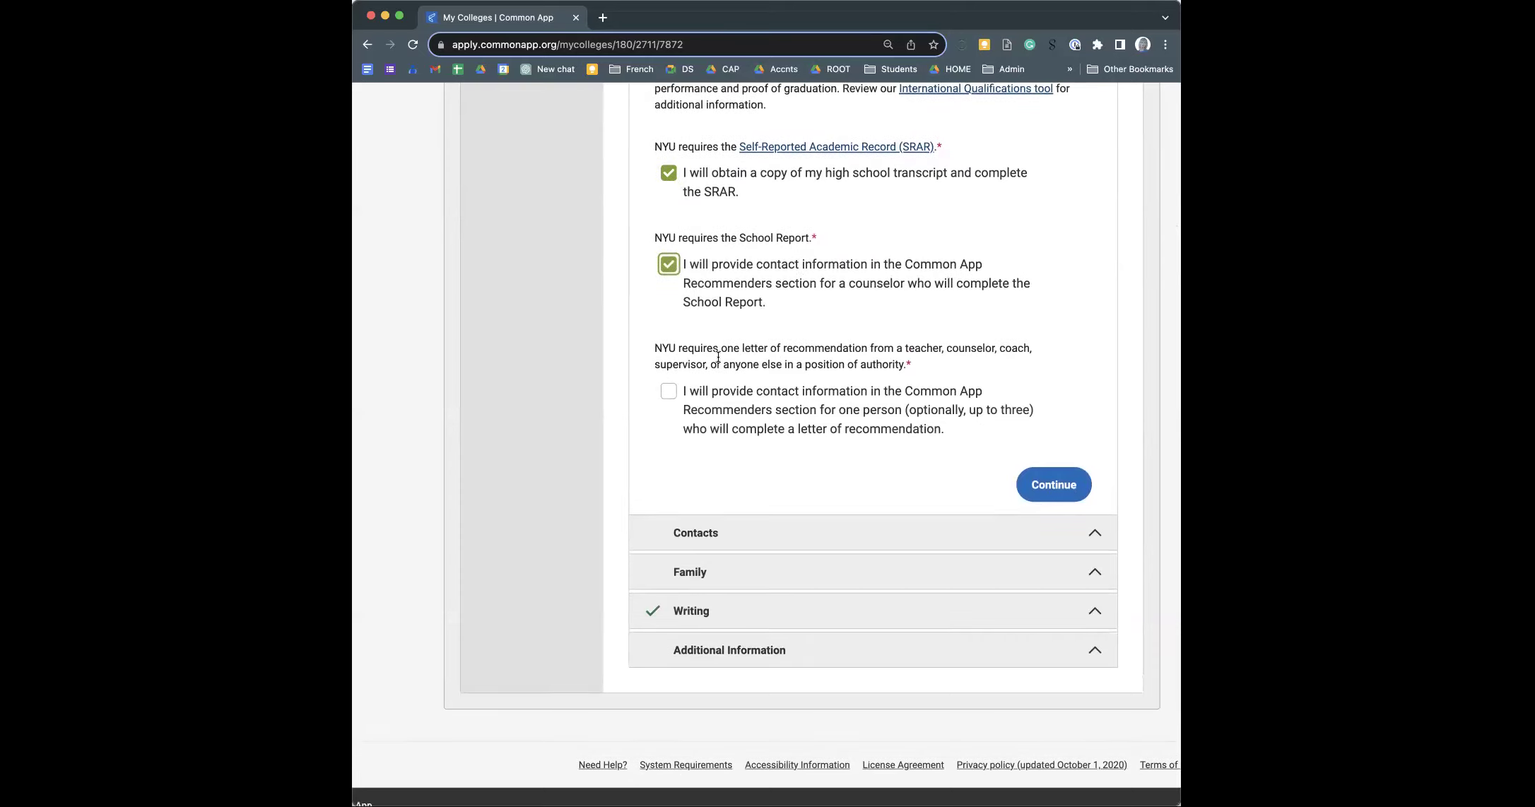
pyautogui.click(667, 403)
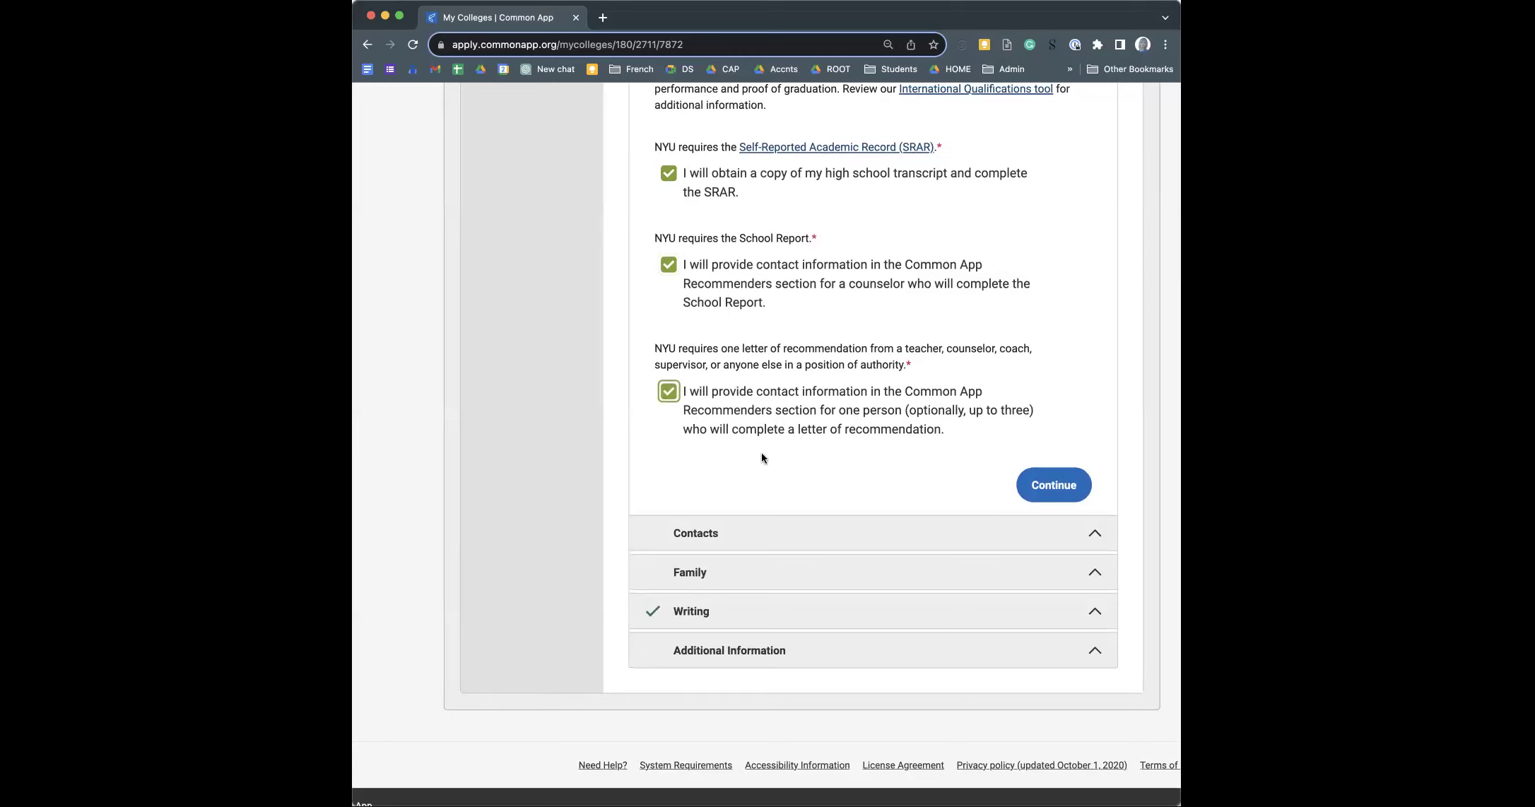
pyautogui.scroll(-1, 762, 456)
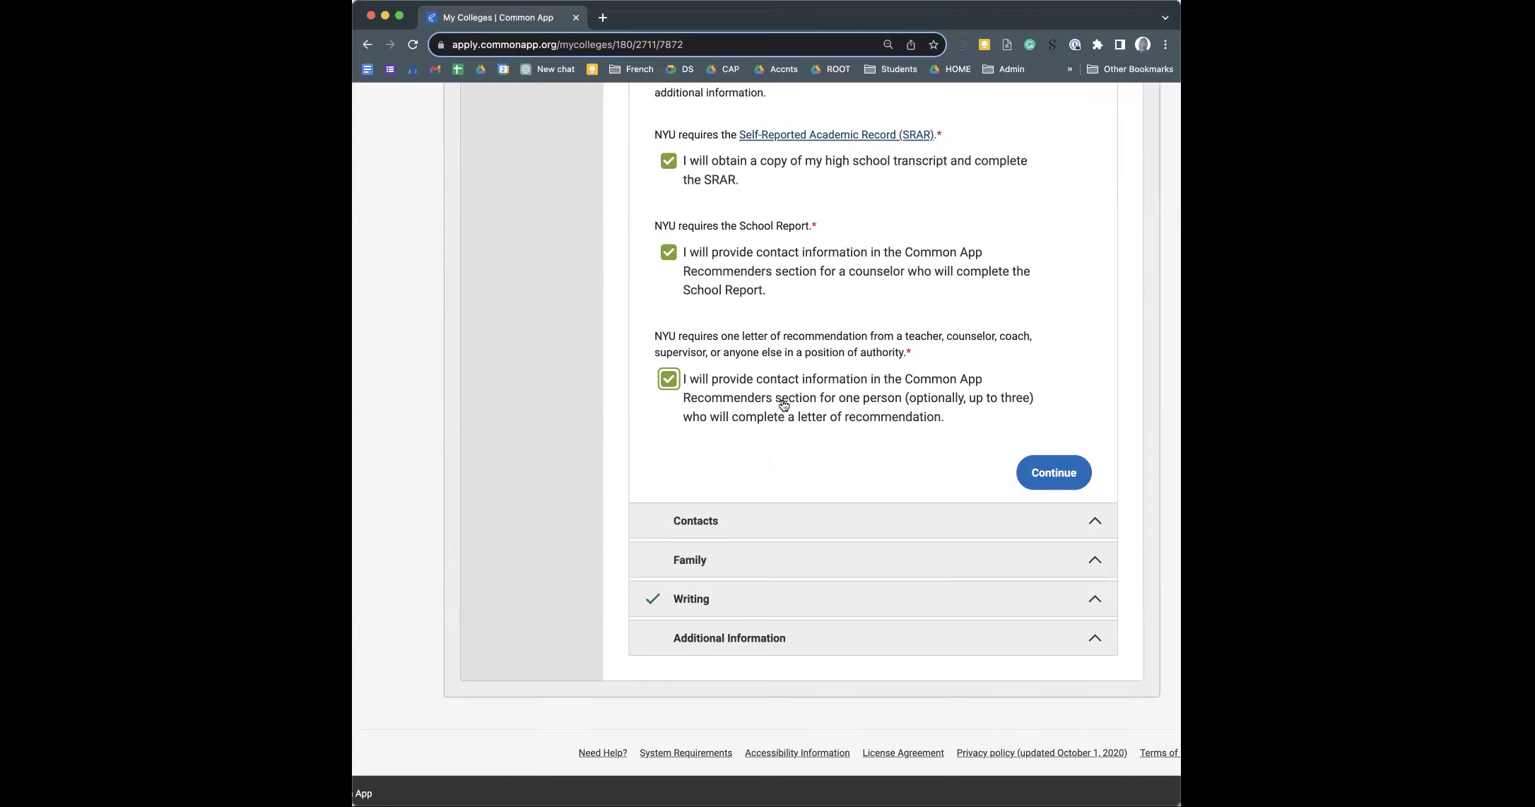
pyautogui.scroll(2, 783, 404)
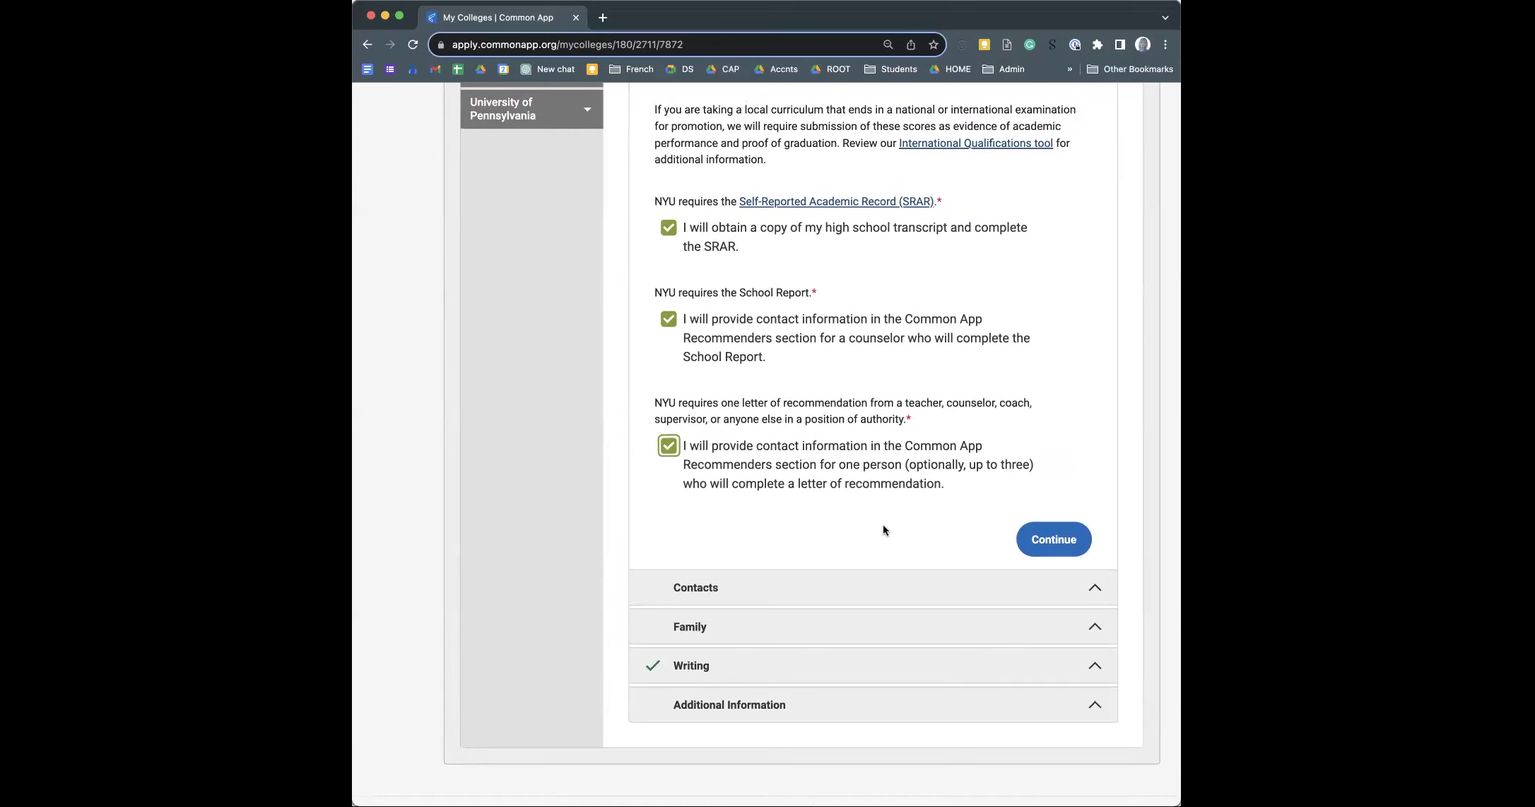
# - Continue to the Contacts section and read its questions on previous NYU applications and mobile phone contact consent
pyautogui.click(1053, 540)
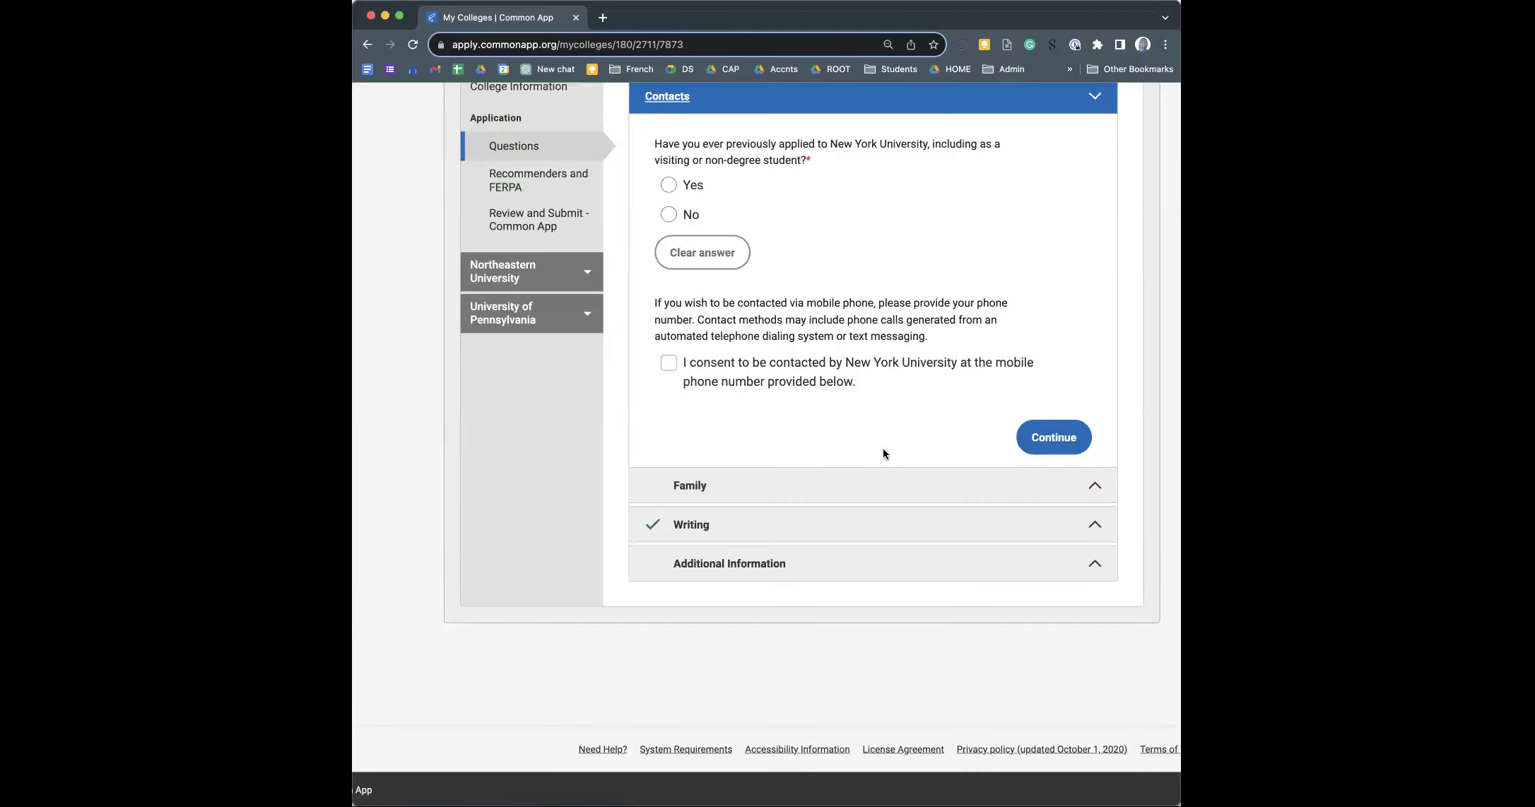
pyautogui.scroll(5, 883, 452)
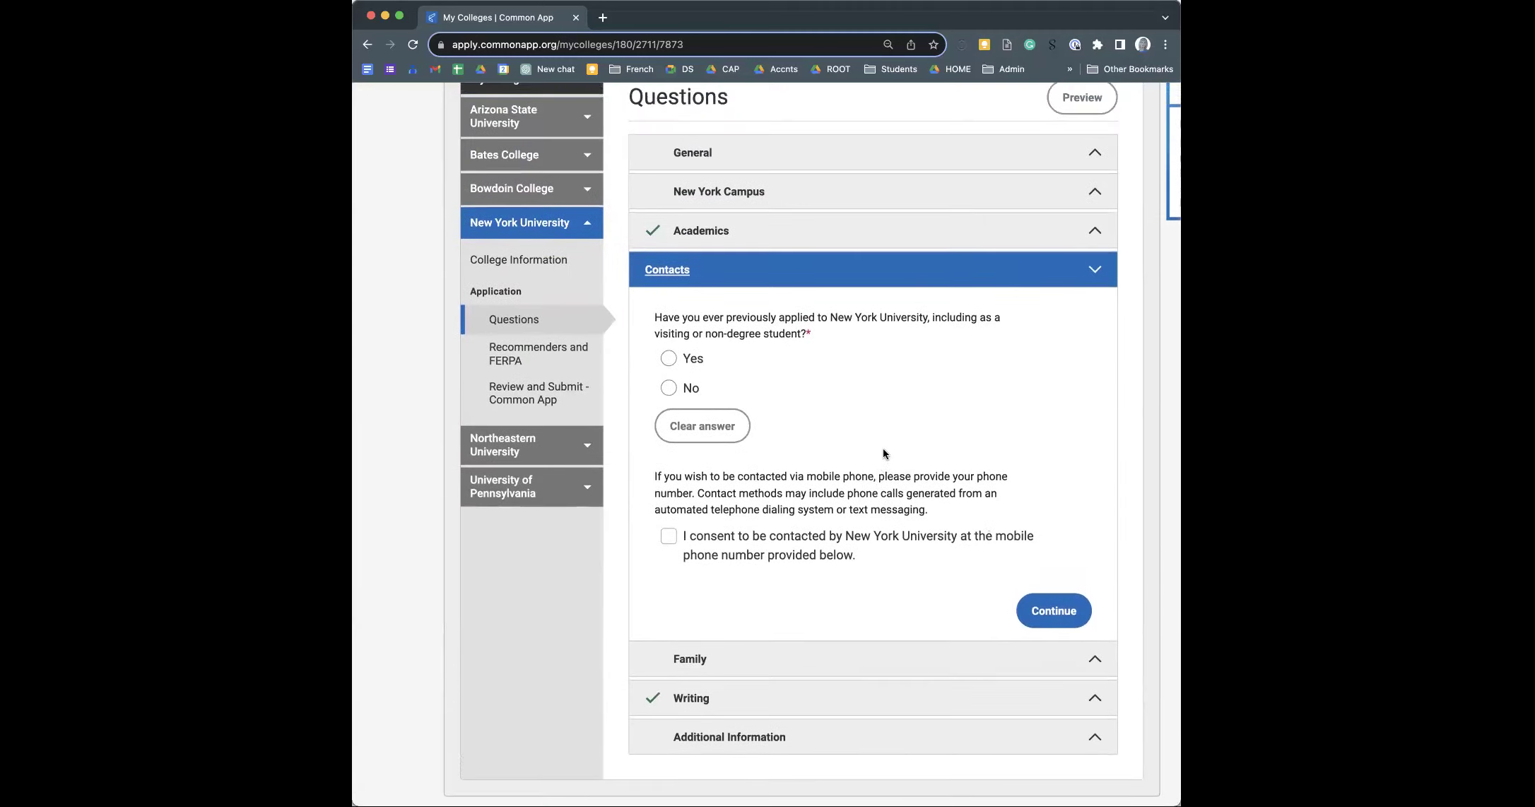
pyautogui.scroll(5, 882, 453)
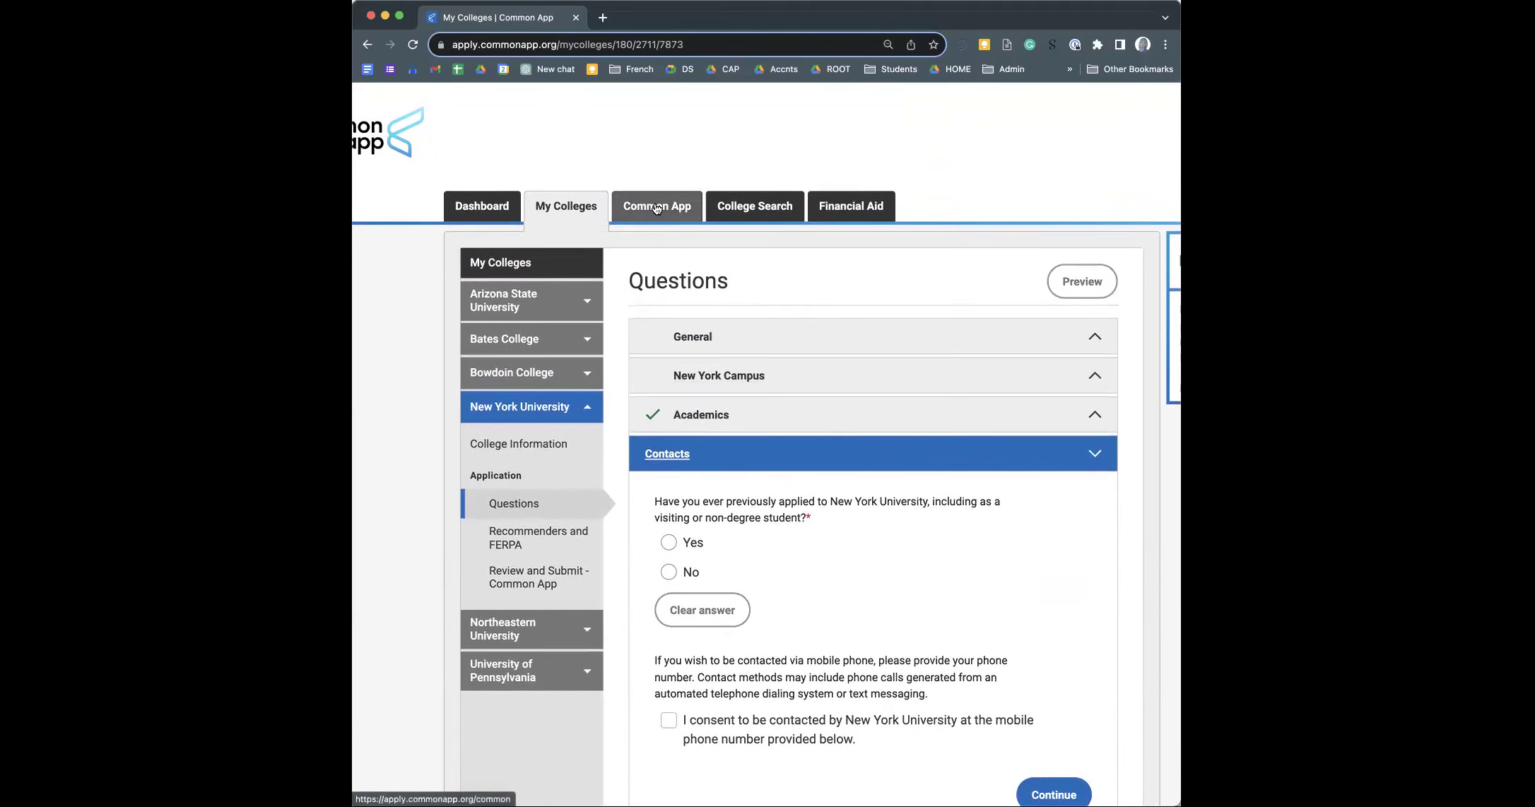
# - Check which colleges on the list require the Courses & Grades section of the Common App
pyautogui.click(656, 207)
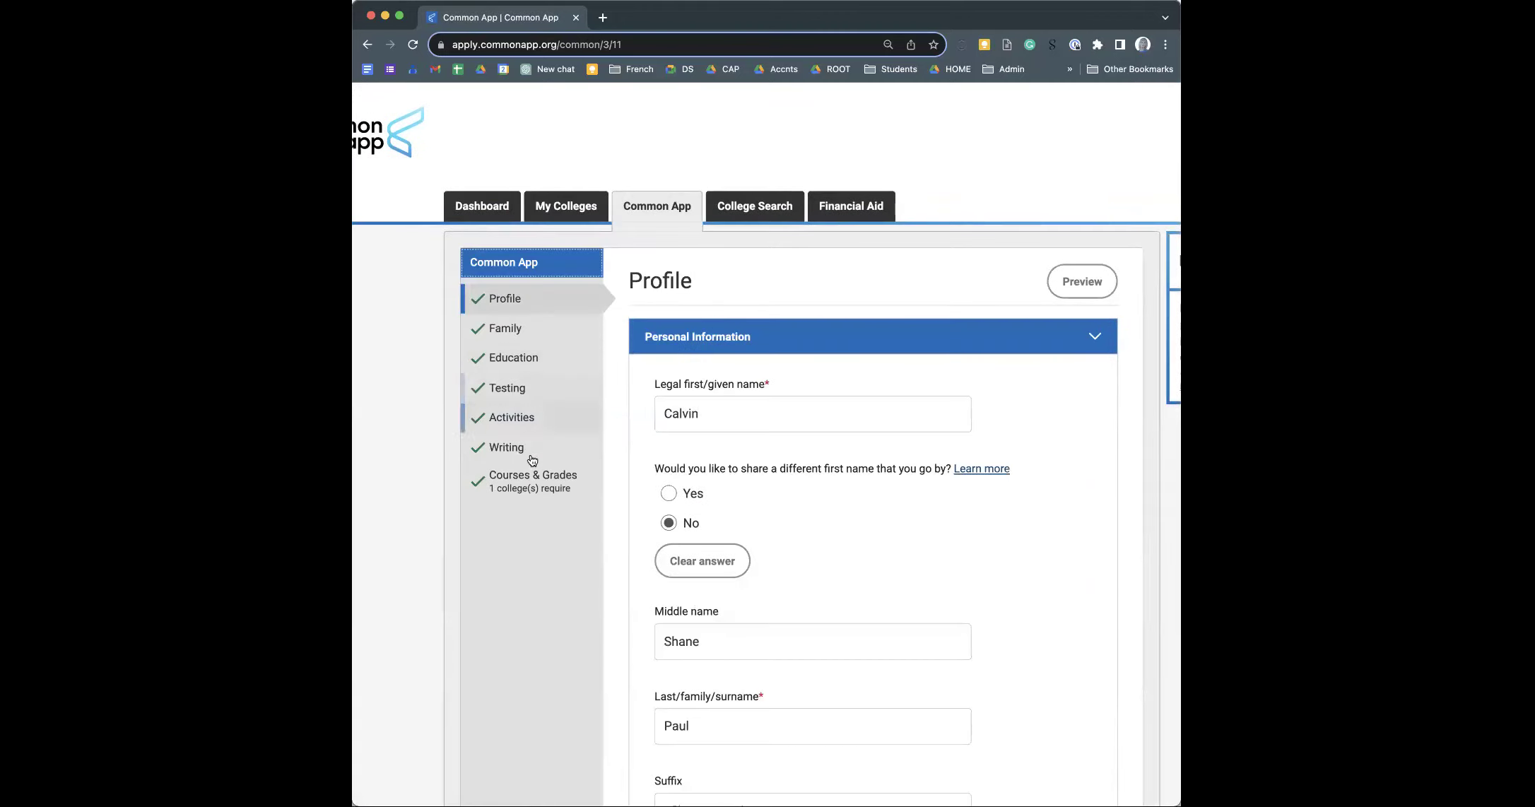
pyautogui.click(533, 478)
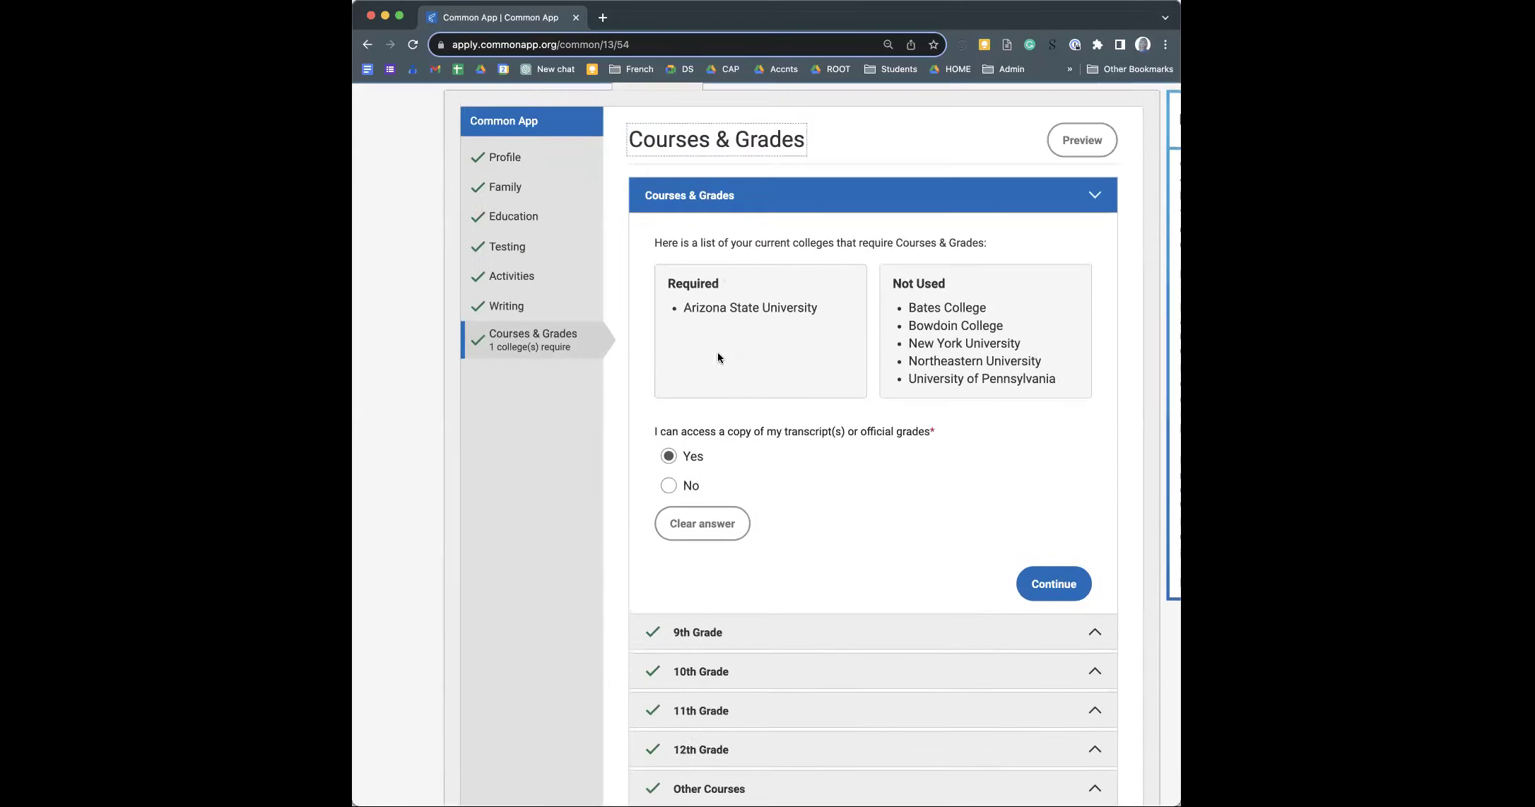
pyautogui.scroll(3, 718, 357)
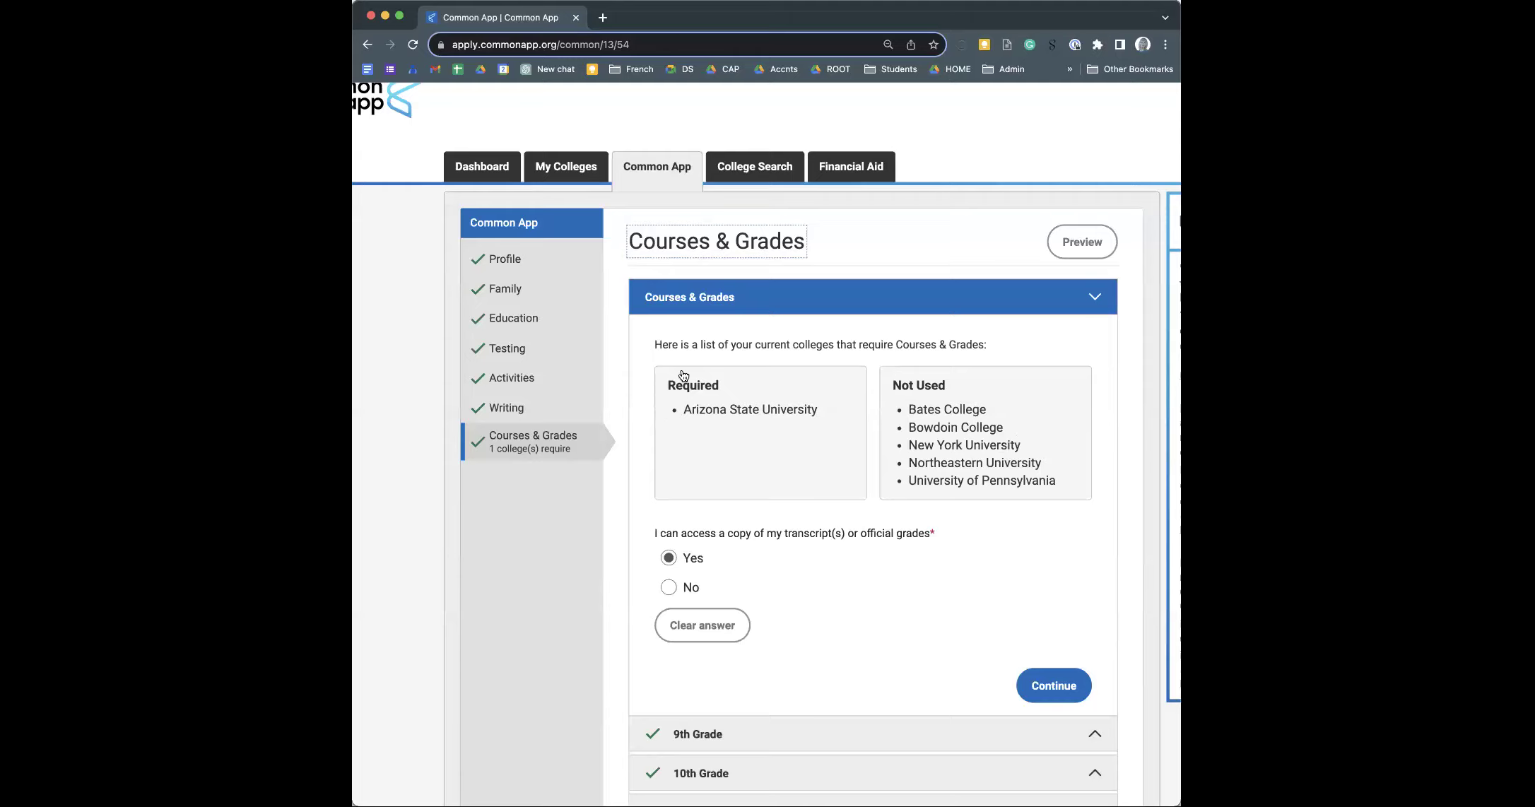
# - Open the Academics section of New York University's application questions and look through its requirements
pyautogui.click(549, 169)
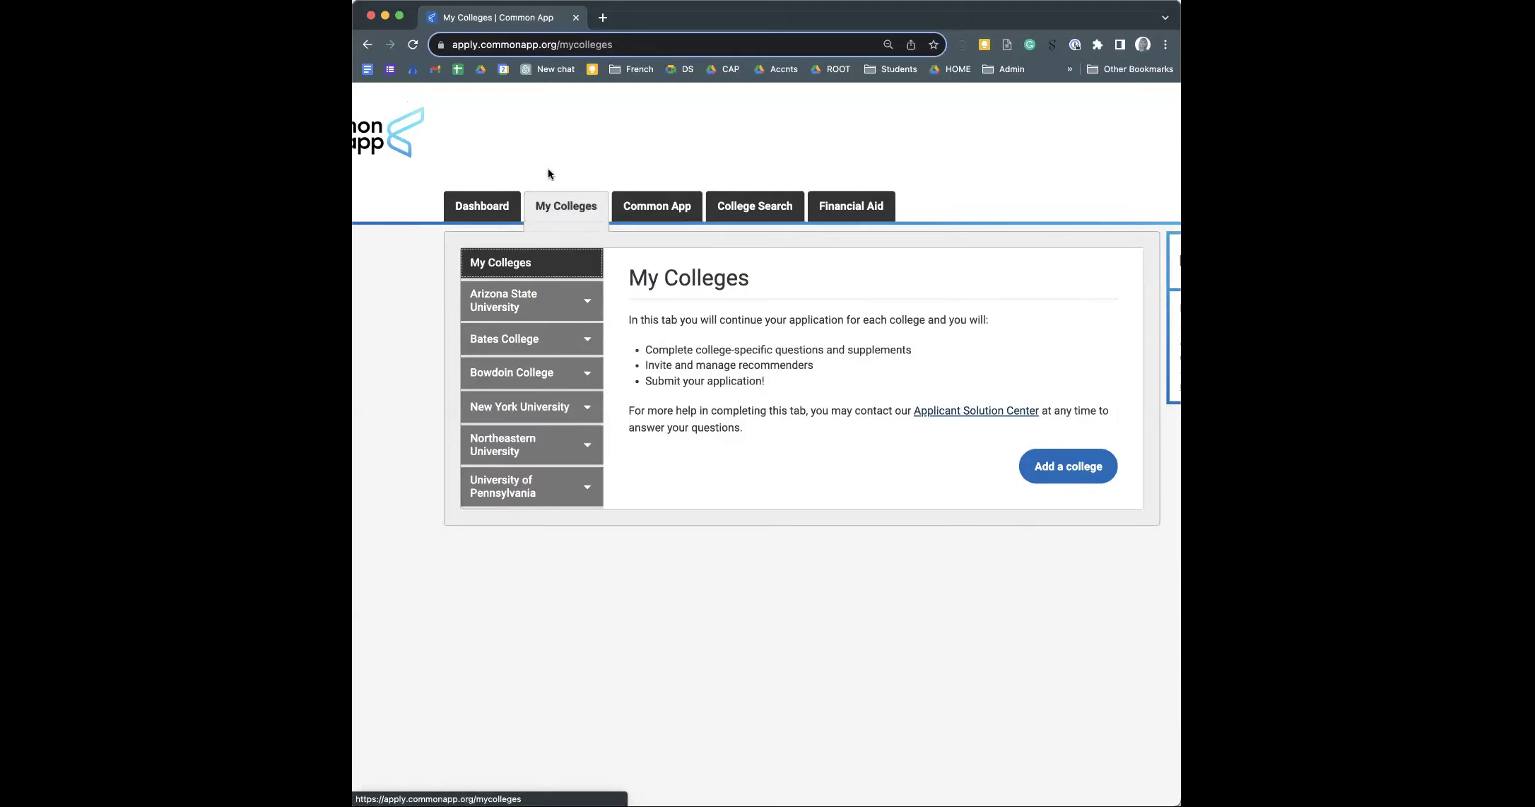
pyautogui.click(564, 407)
pyautogui.scroll(-5, 777, 468)
pyautogui.scroll(-3, 777, 470)
pyautogui.scroll(4, 776, 470)
pyautogui.click(532, 266)
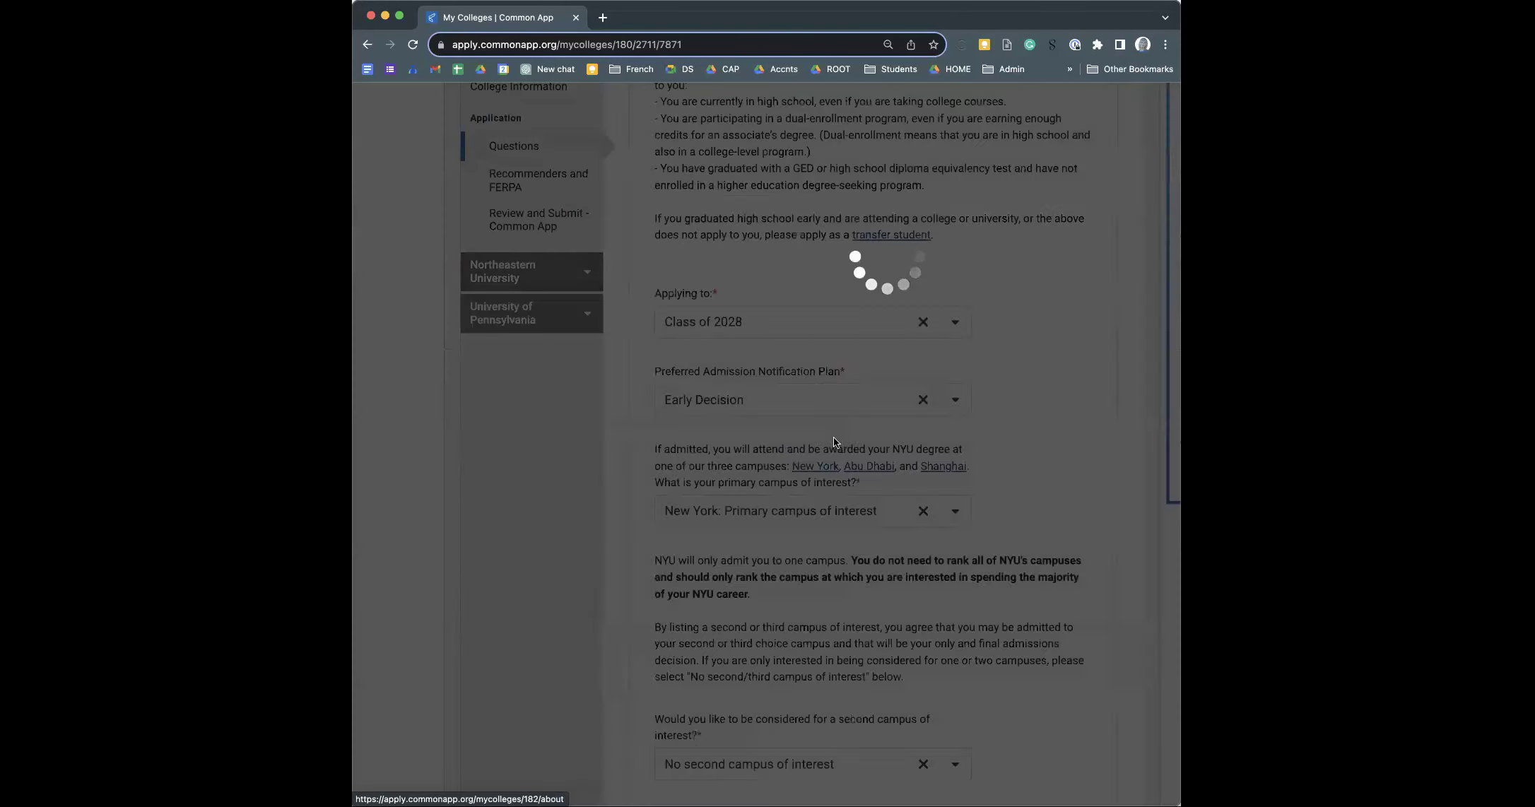
pyautogui.scroll(-10, 806, 452)
pyautogui.scroll(-5, 806, 452)
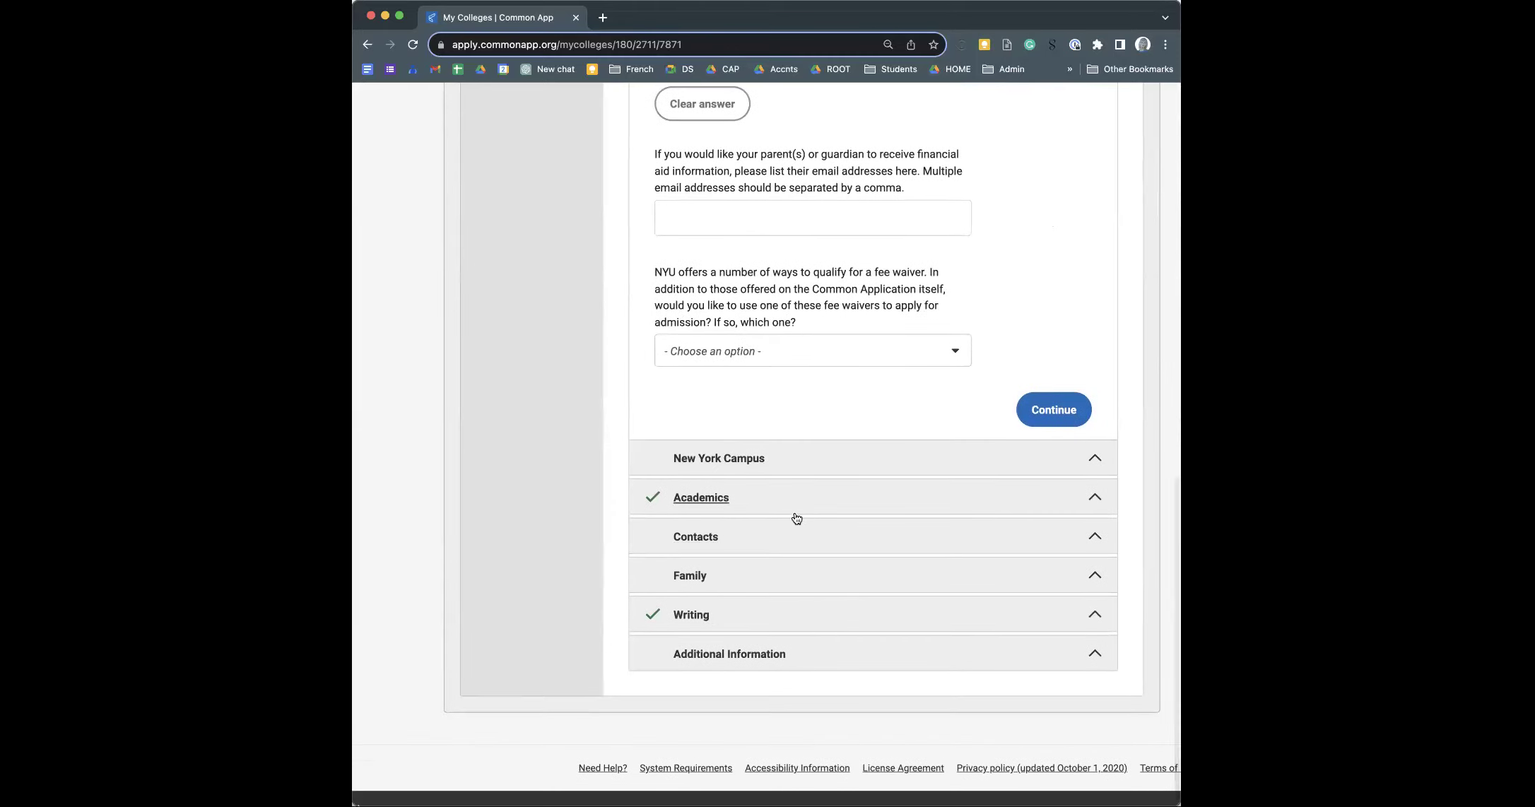
pyautogui.click(783, 515)
pyautogui.scroll(-2, 836, 430)
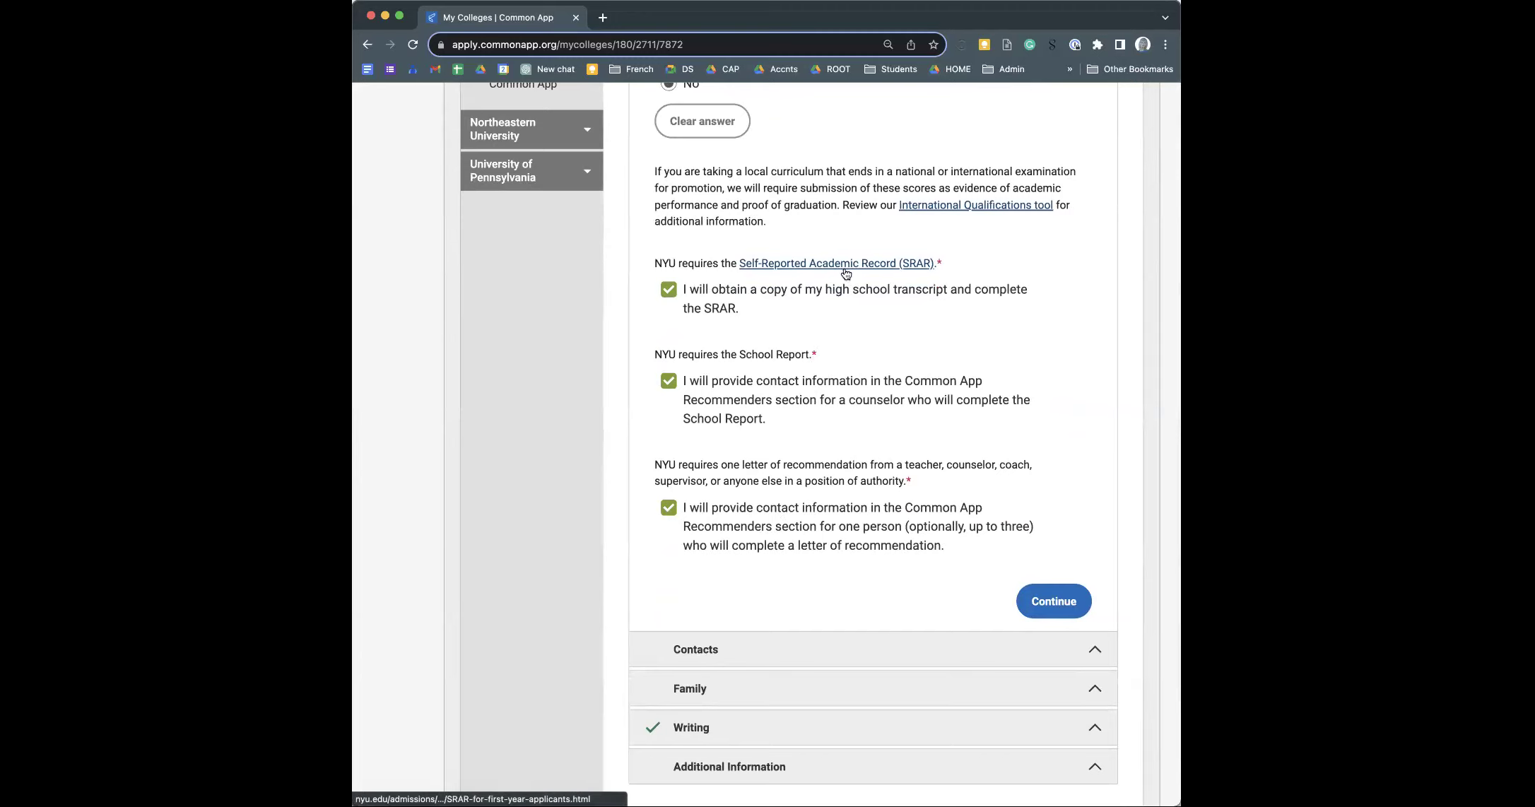
# - Open NYU's Self-Reported Academic Record page and read the answer on when to submit the SRAR
pyautogui.click(787, 268)
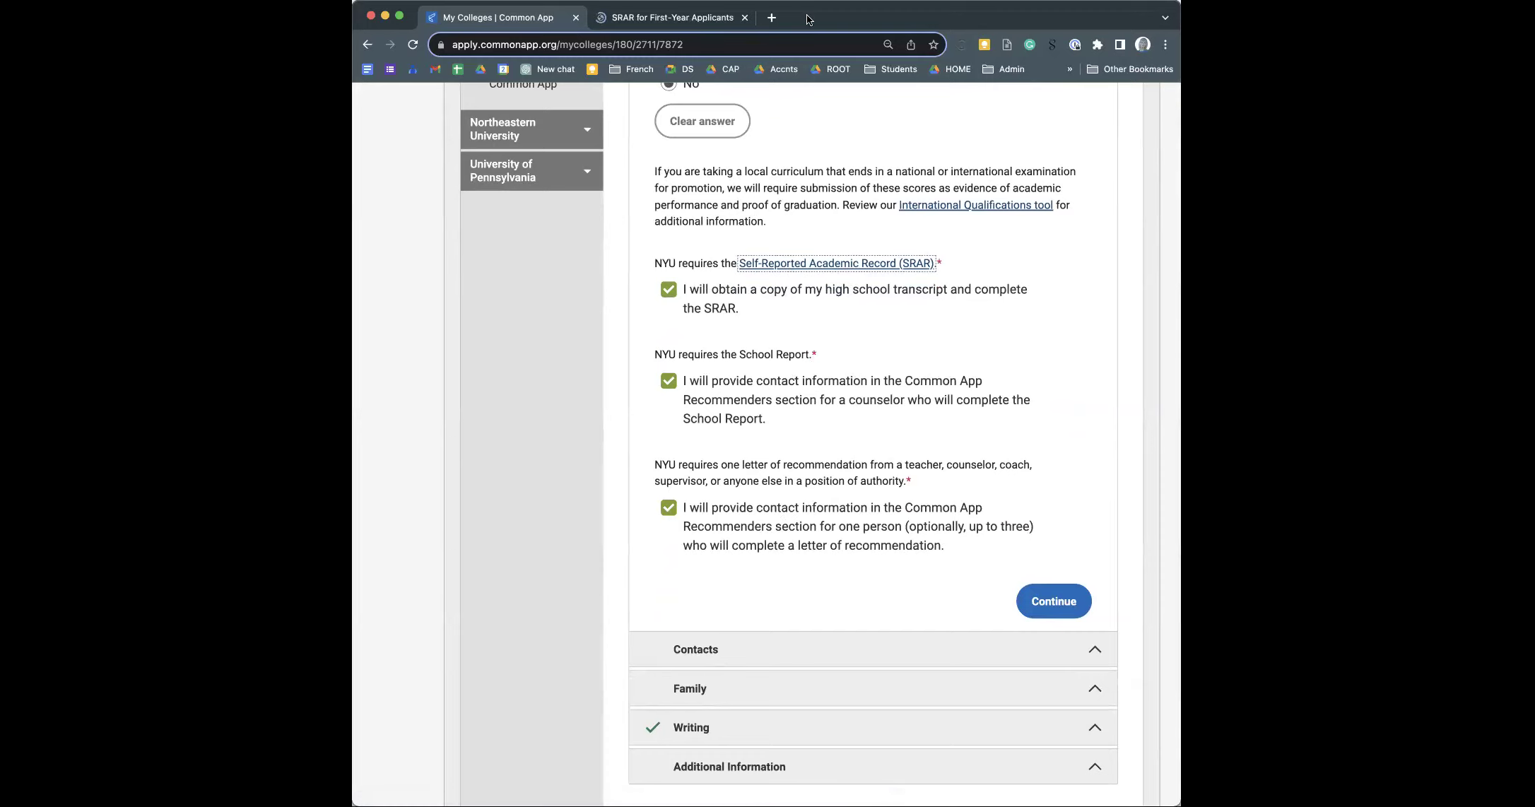
pyautogui.click(672, 17)
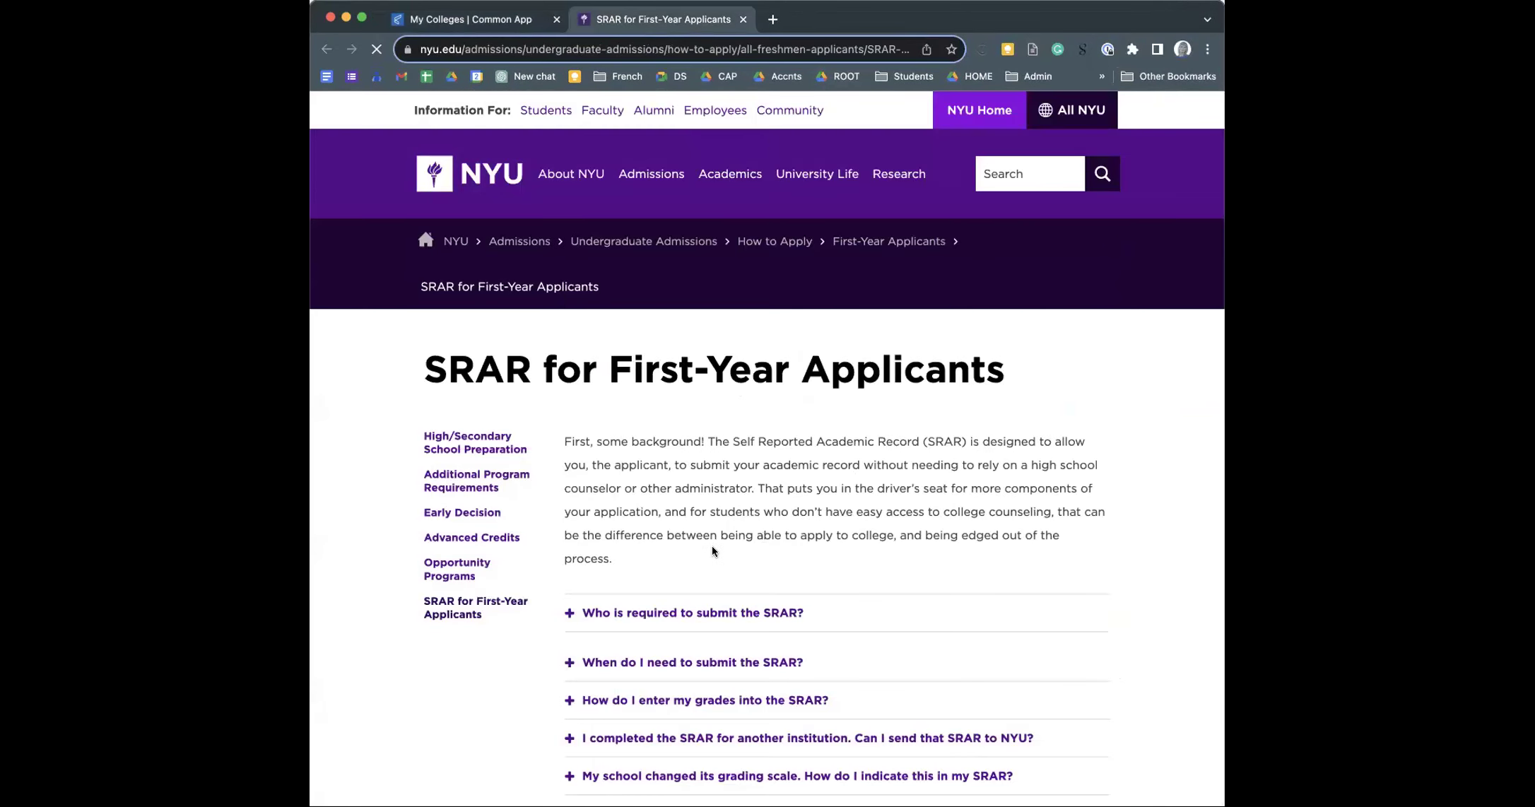
pyautogui.scroll(-3, 711, 546)
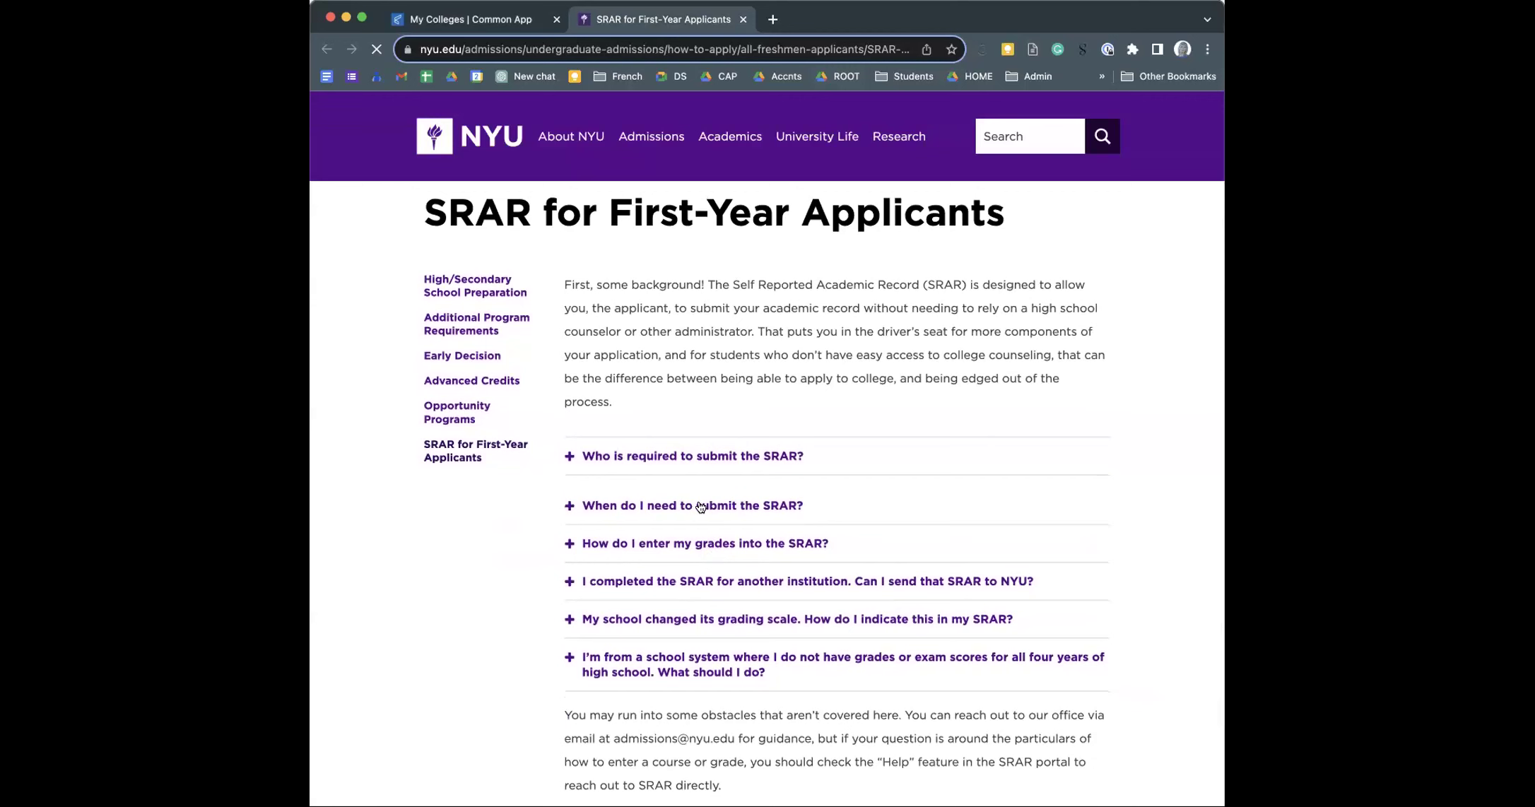
pyautogui.click(700, 507)
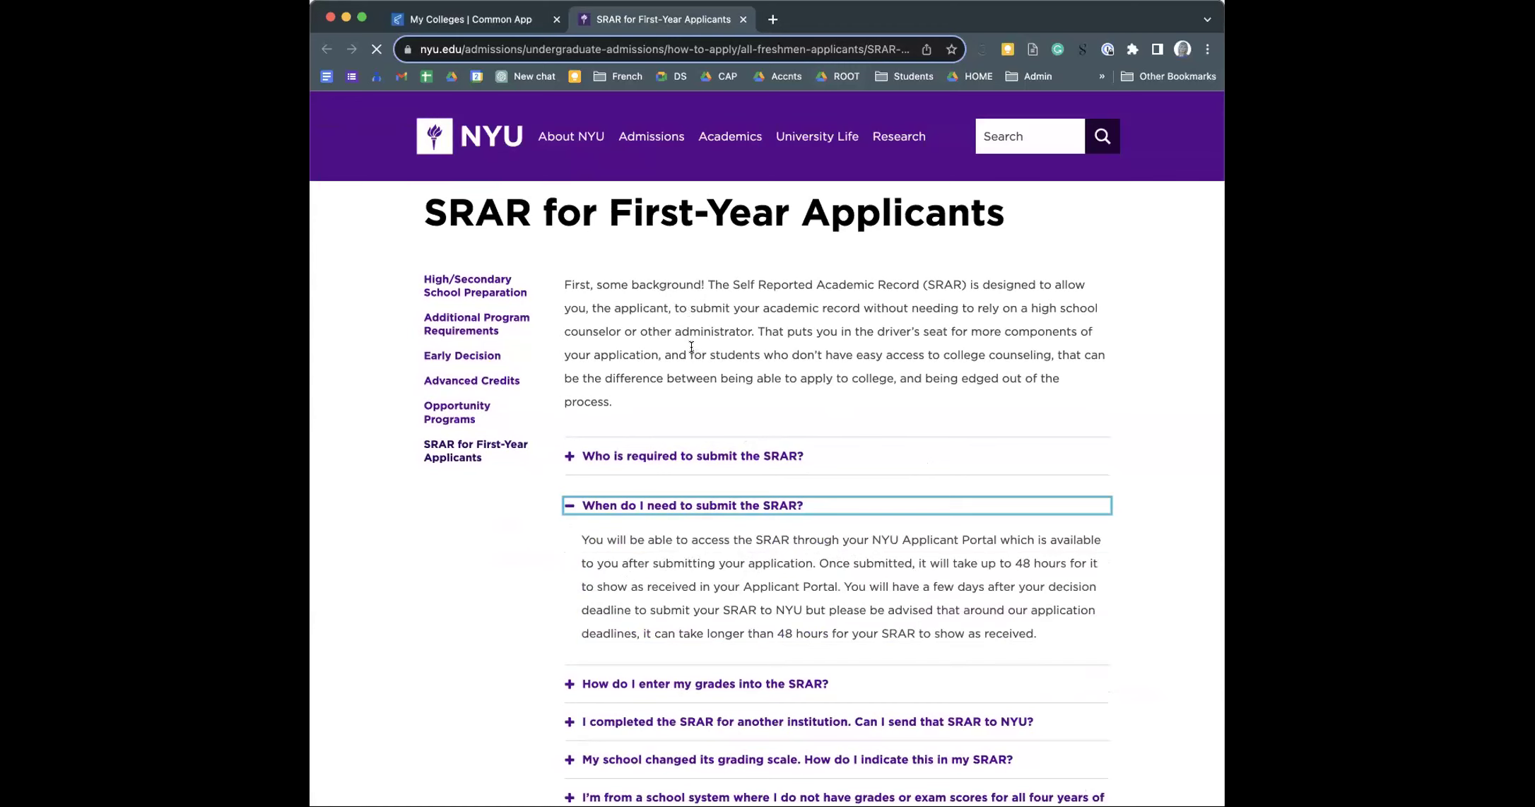
pyautogui.moveTo(650, 142)
# - Return to New York University's Academics questions and review the test score, SRAR, School Report and recommendation requirements
pyautogui.click(461, 22)
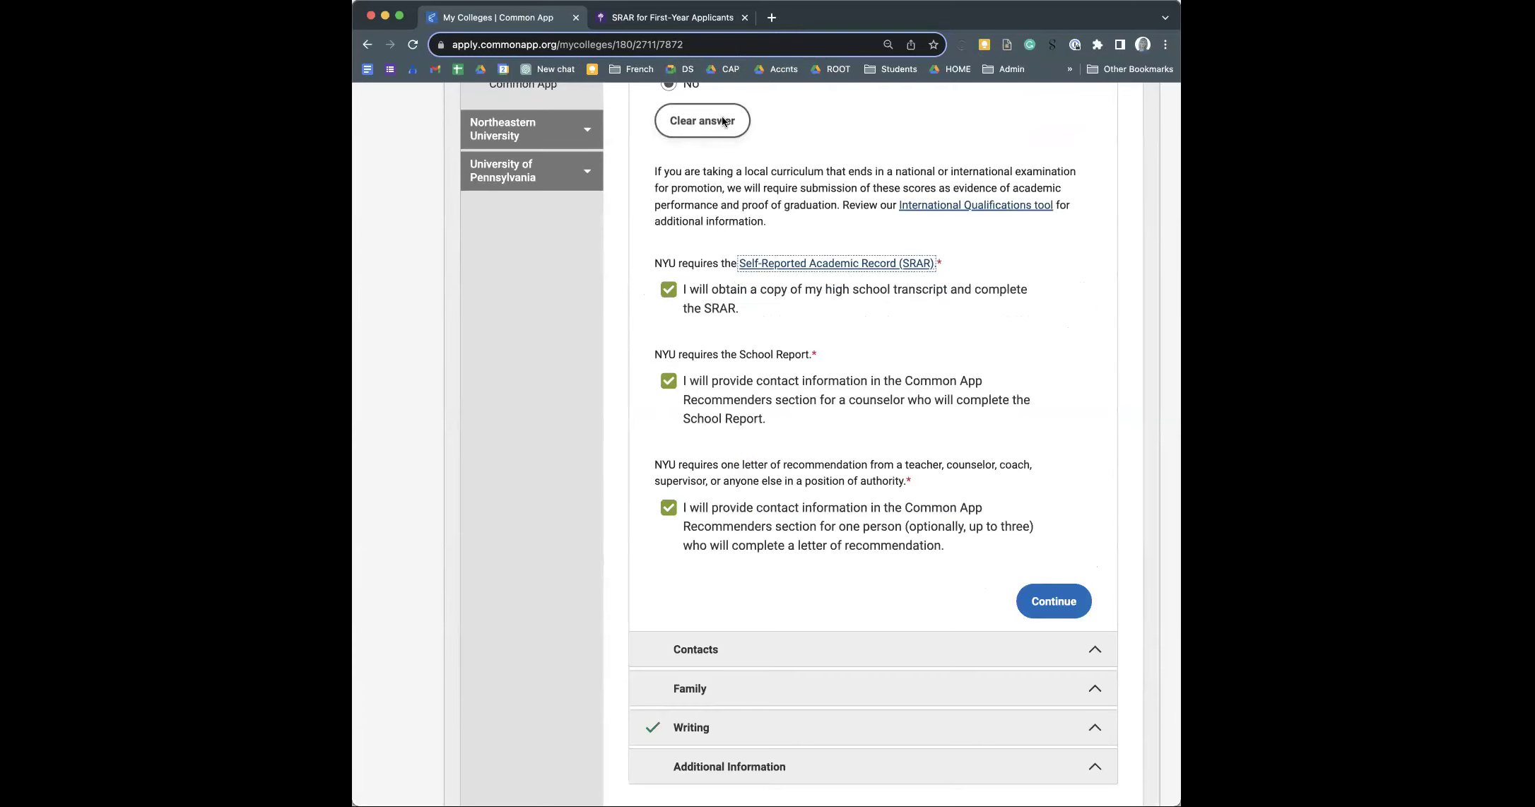
pyautogui.scroll(5, 683, 206)
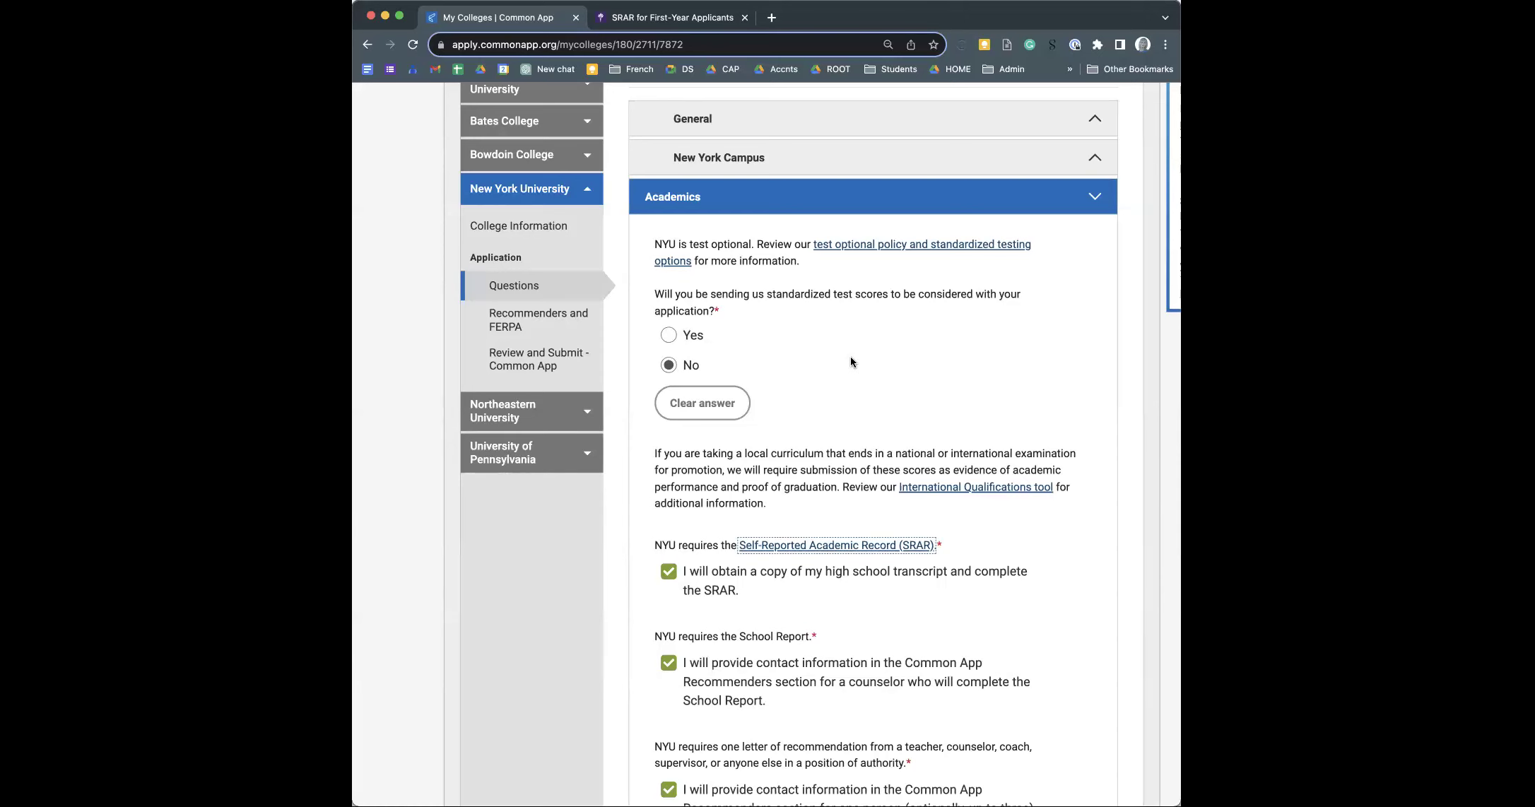
pyautogui.scroll(-5, 852, 357)
pyautogui.scroll(-2, 851, 362)
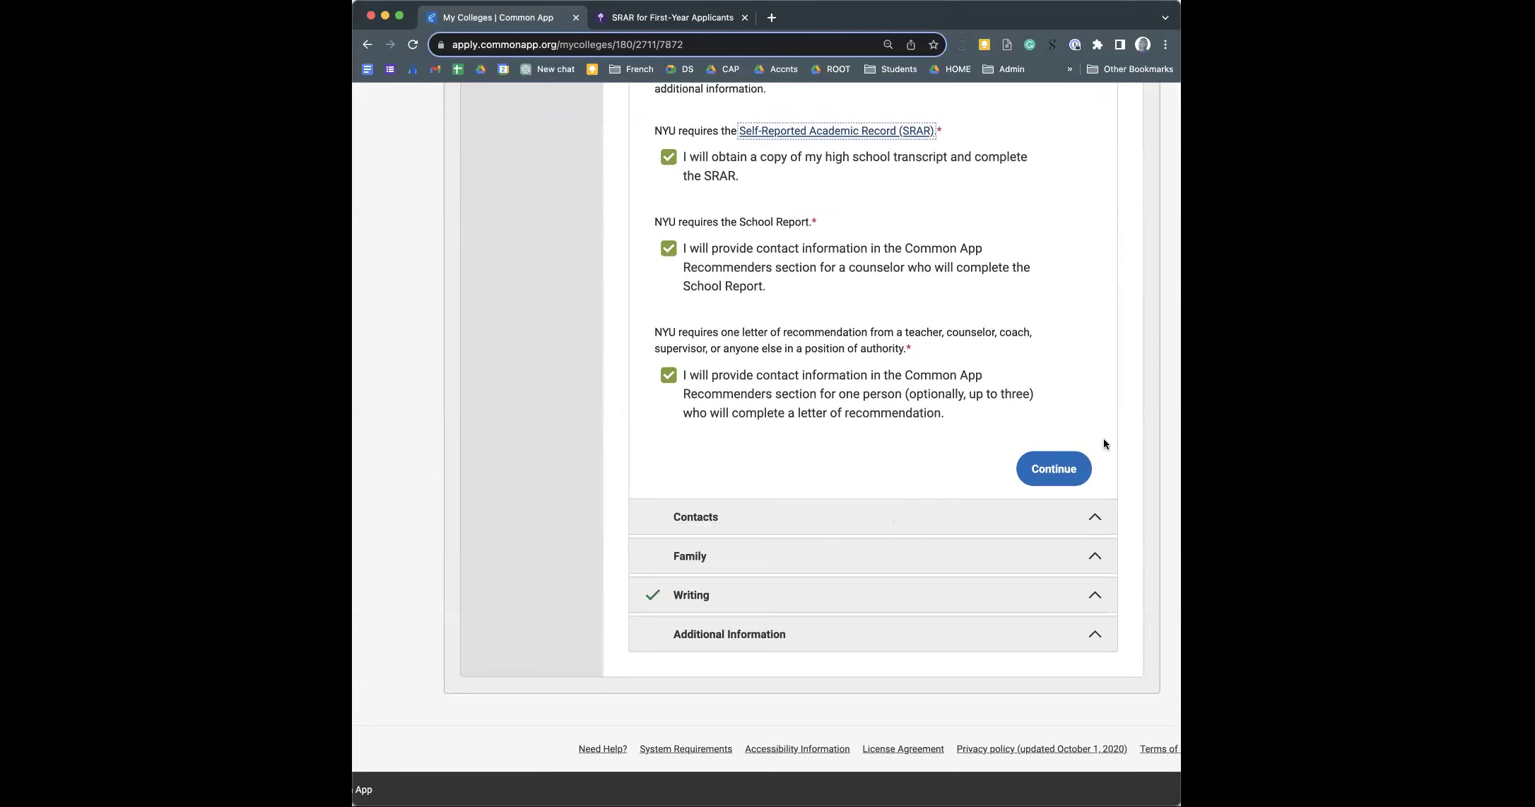
# - Continue to New York University's Contacts section and open the Family section to review the questions in both
pyautogui.click(1066, 471)
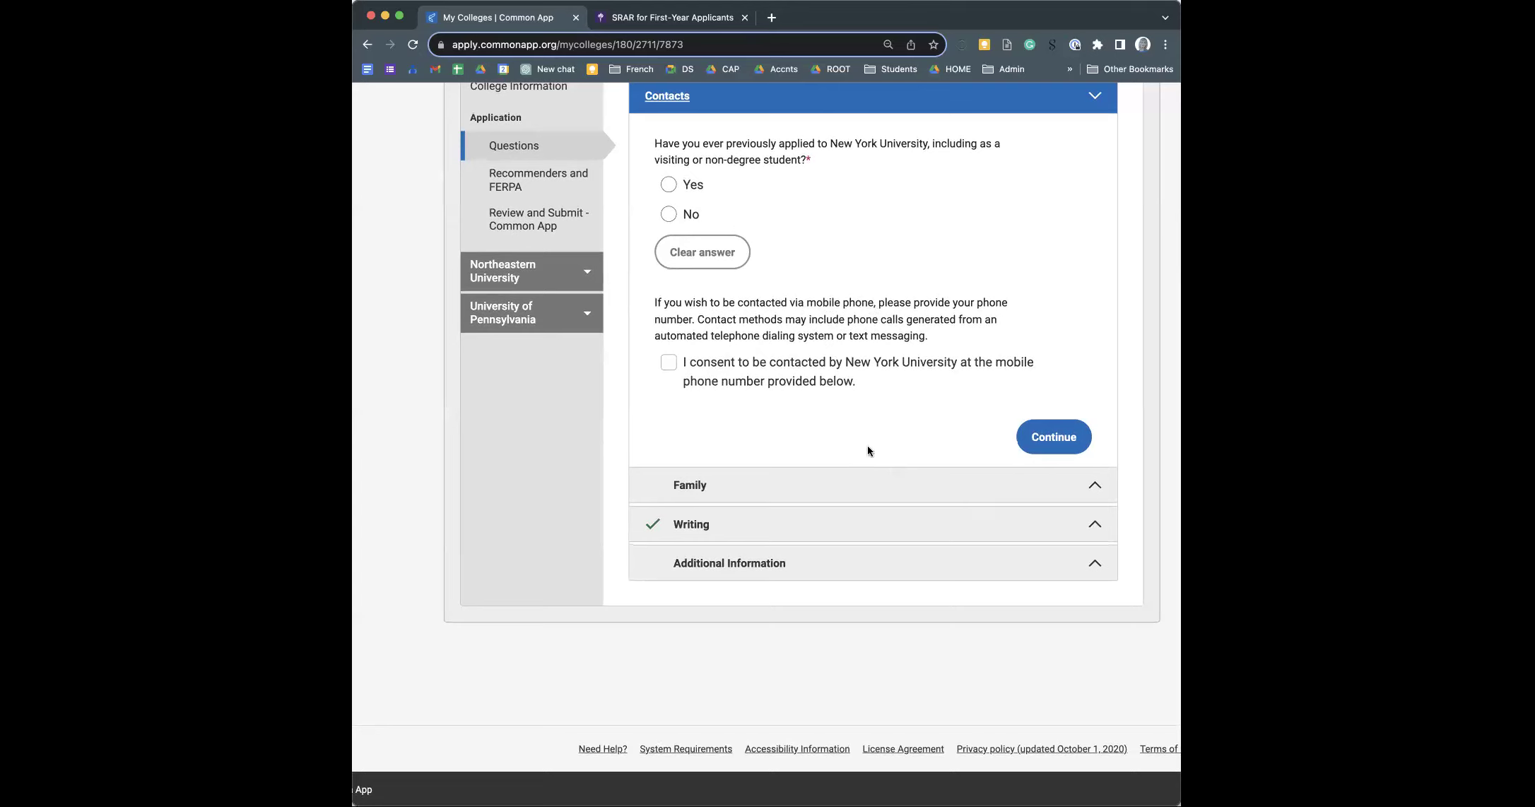
pyautogui.click(847, 481)
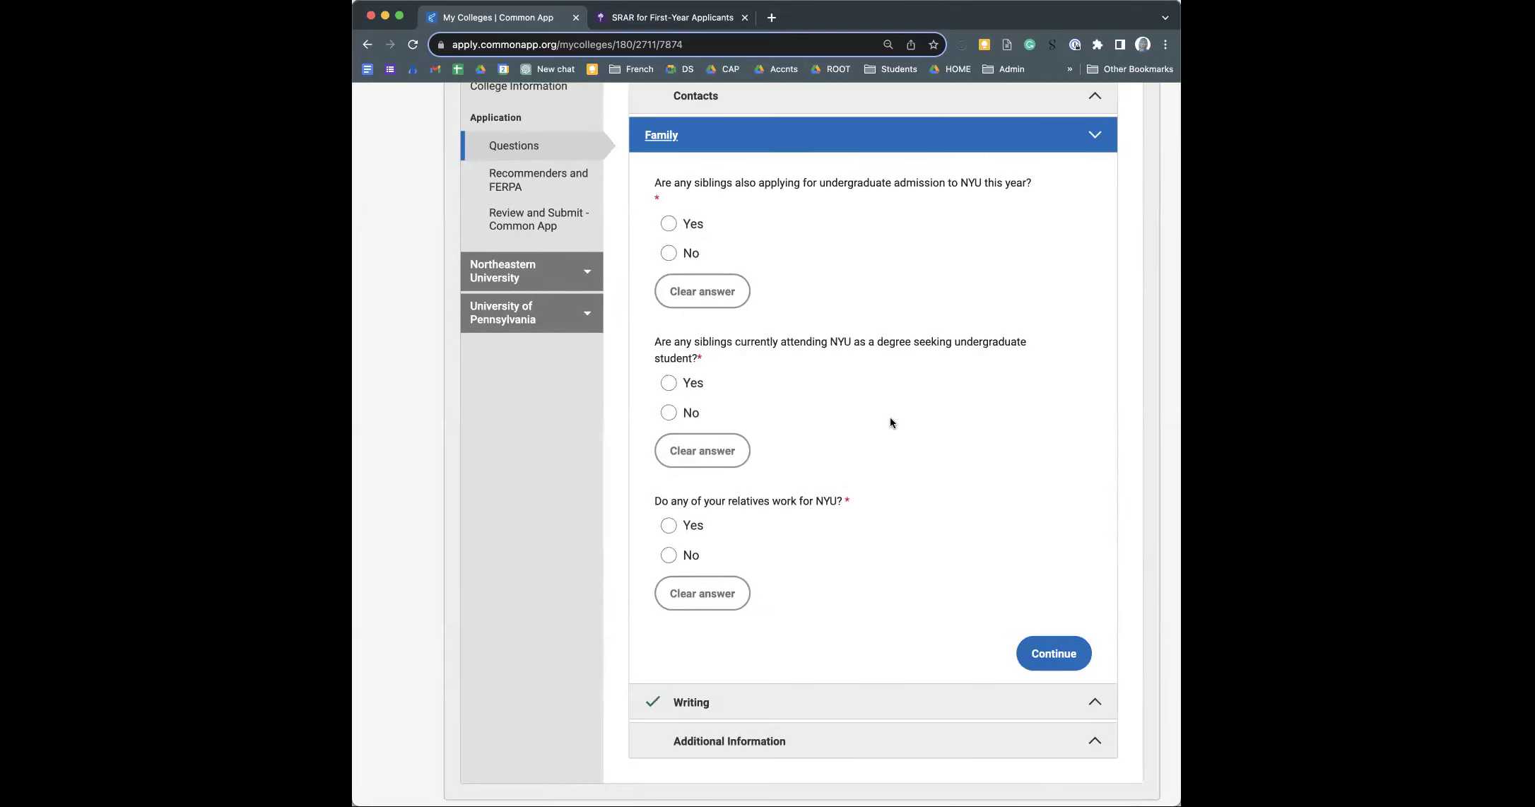
pyautogui.scroll(-3, 892, 428)
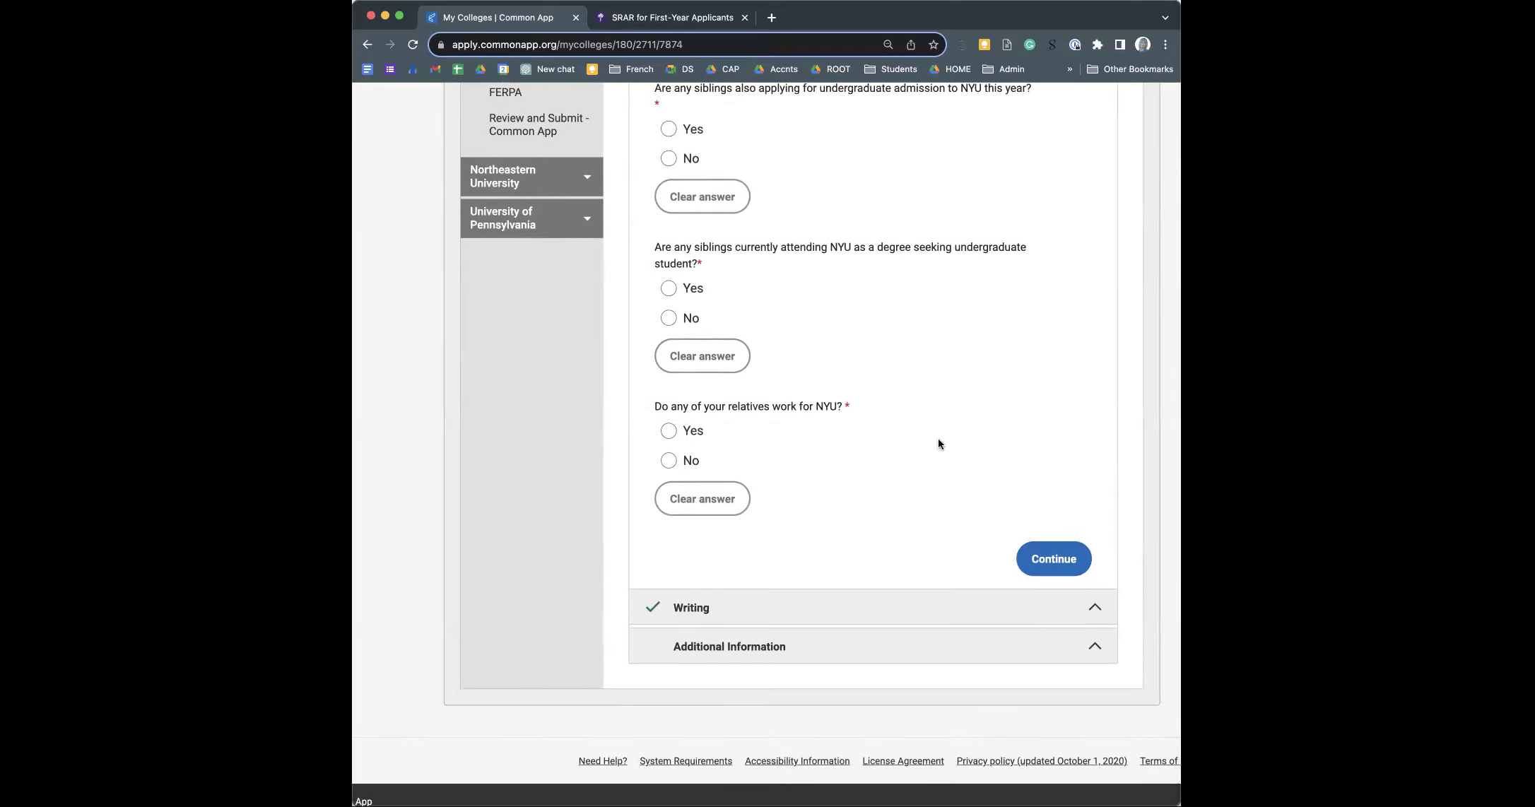
pyautogui.scroll(-1, 922, 380)
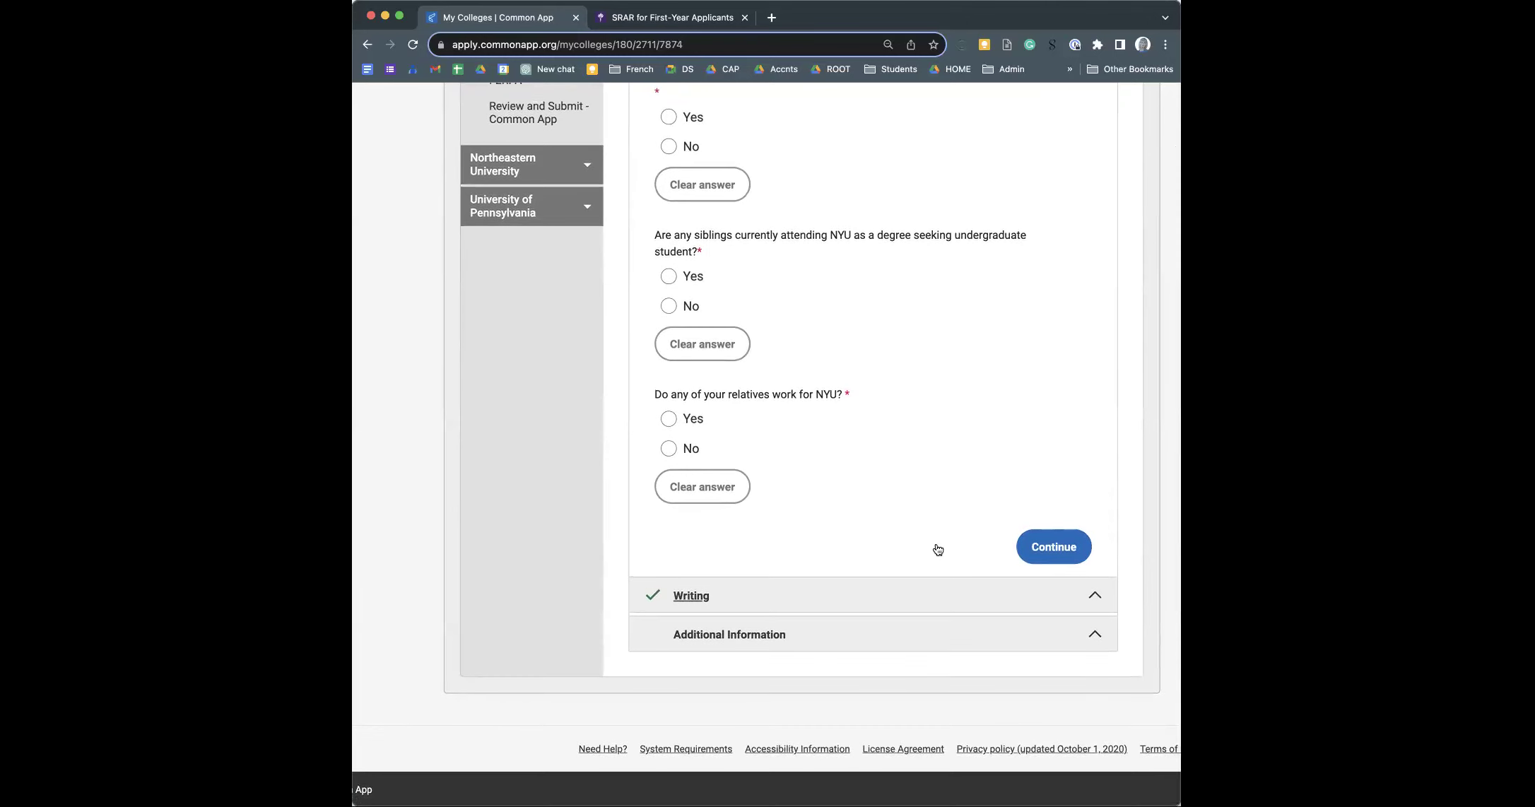
# - In New York University's Writing section, select the Lang Lang quote about flying and walking as the response prompt
pyautogui.click(920, 598)
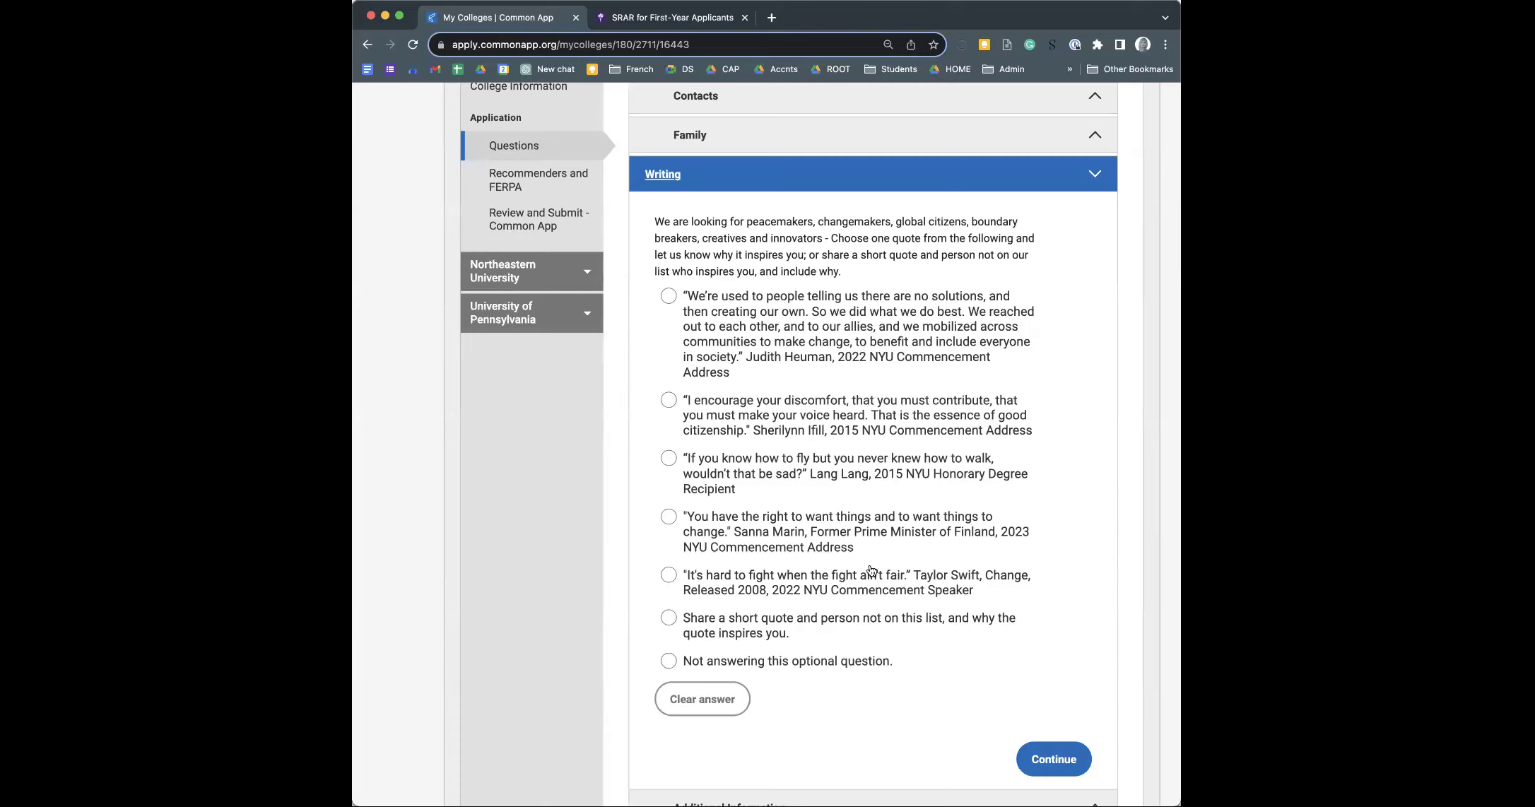
pyautogui.click(669, 459)
pyautogui.scroll(-5, 672, 461)
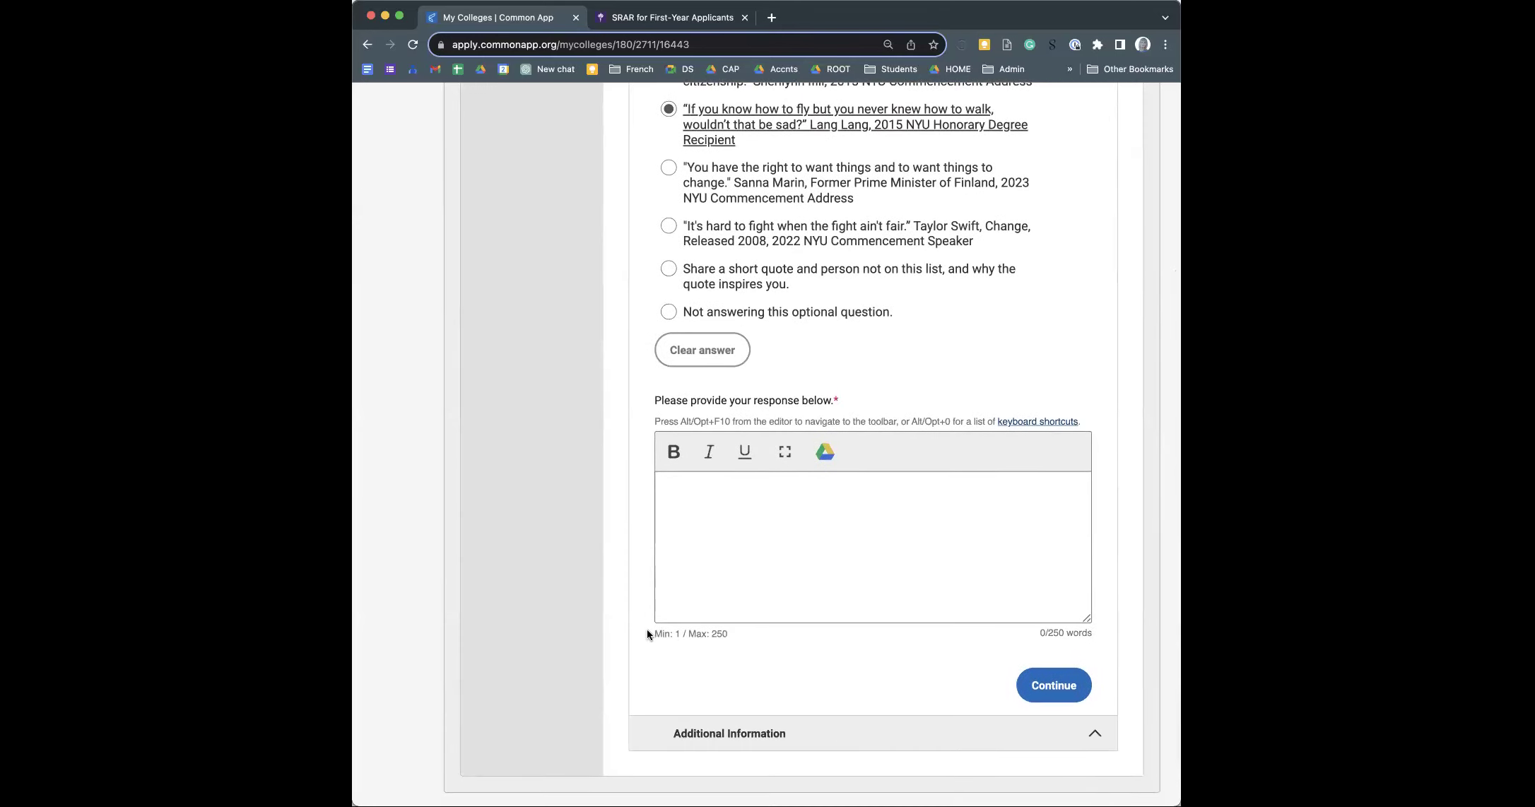
# - Check the word limits of the writing response and reread the quote options in the prompt
pyautogui.moveTo(647, 636); pyautogui.dragTo(729, 644)
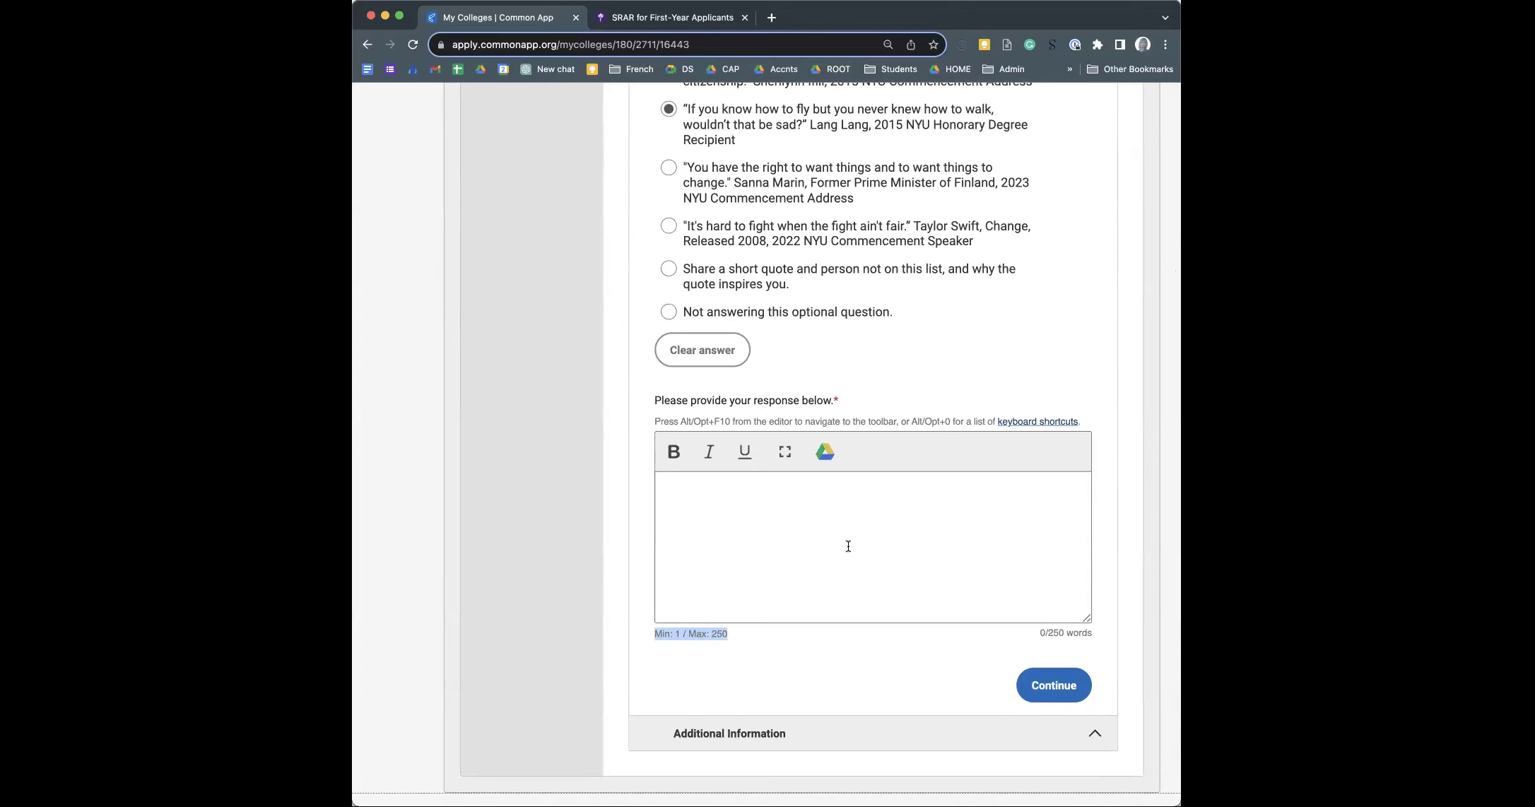
pyautogui.scroll(3, 849, 546)
pyautogui.scroll(7, 849, 546)
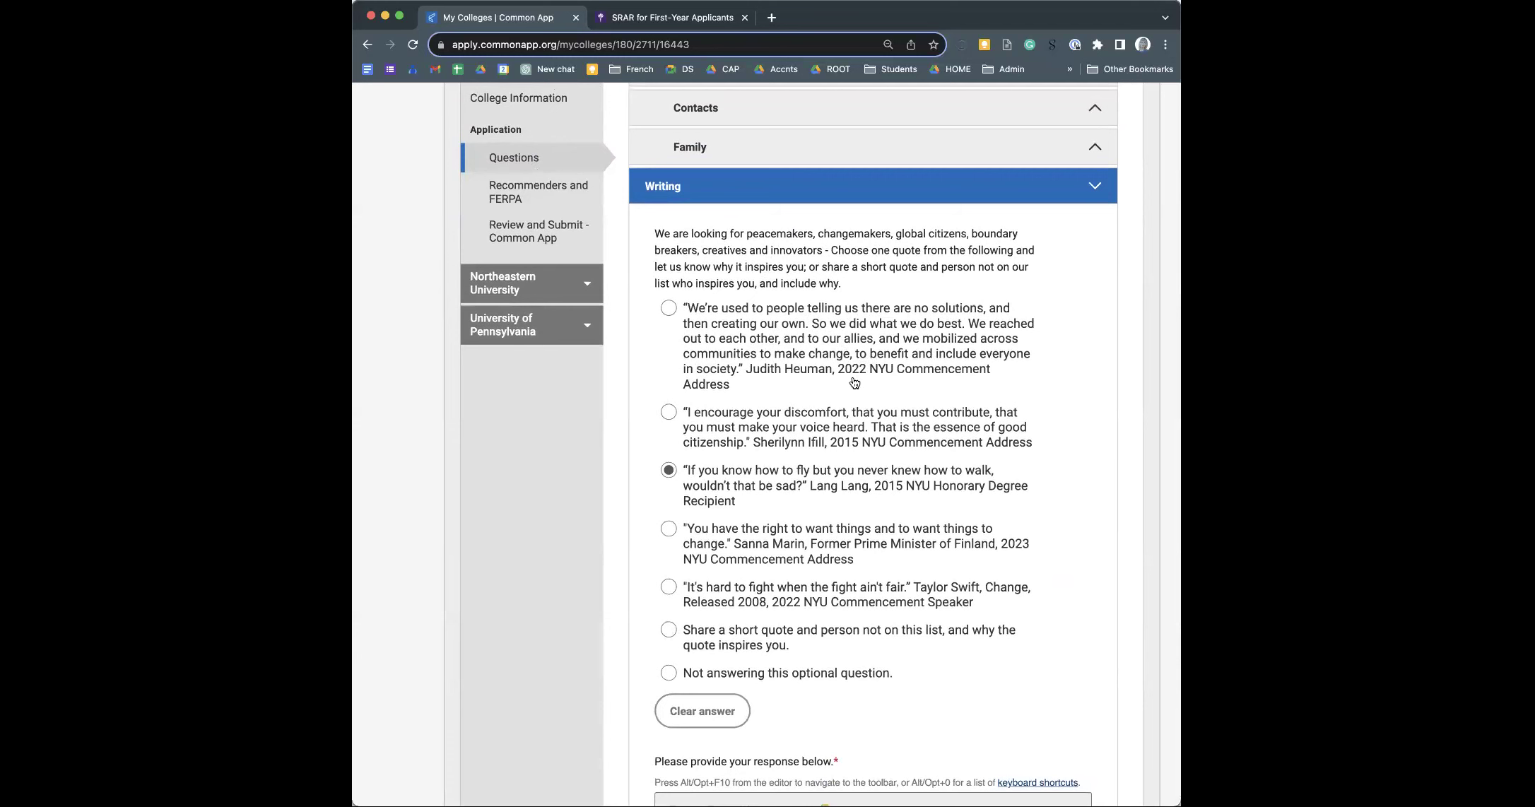
pyautogui.scroll(-2, 822, 393)
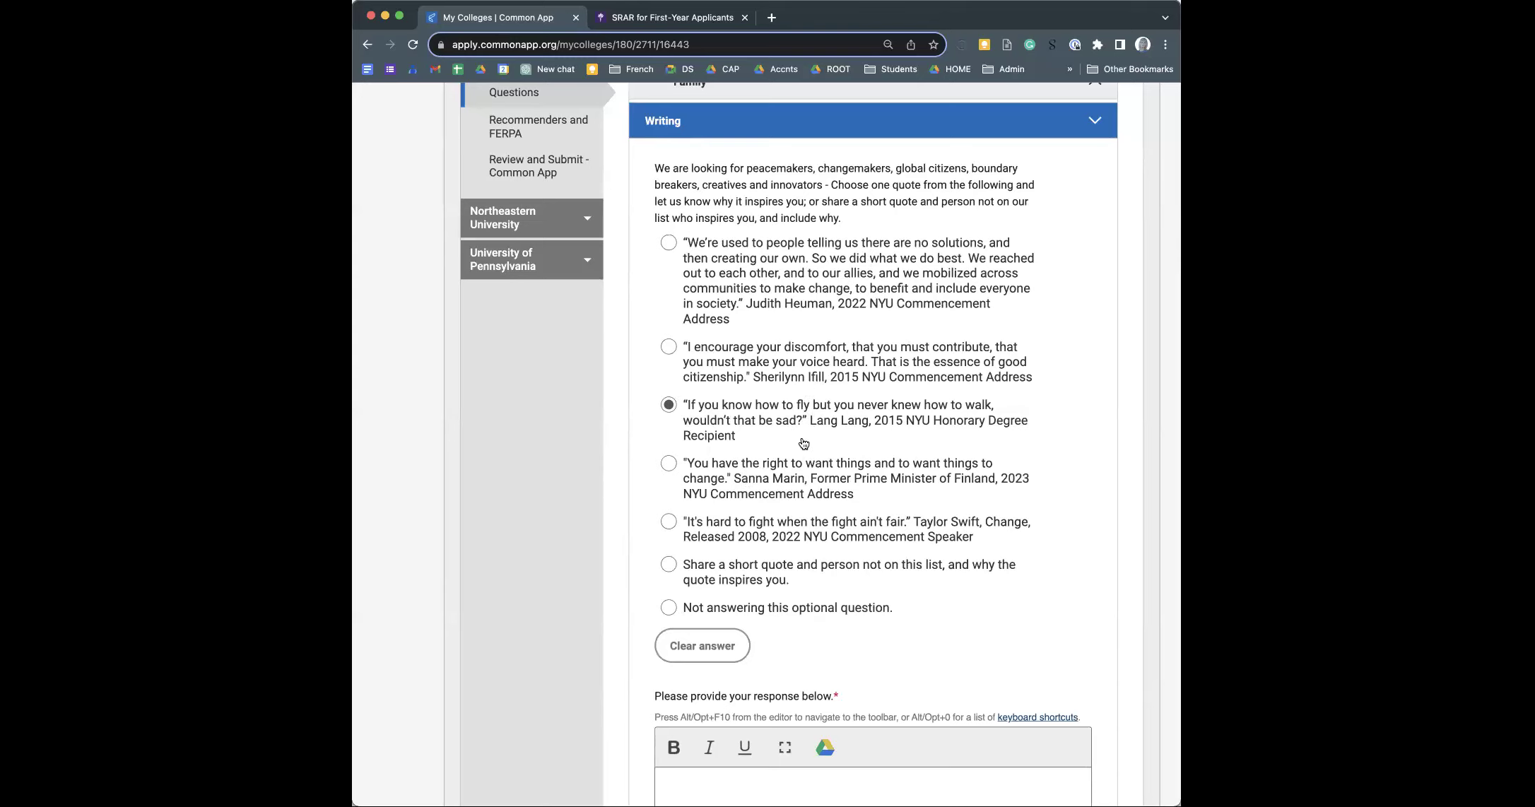
pyautogui.scroll(-1, 804, 443)
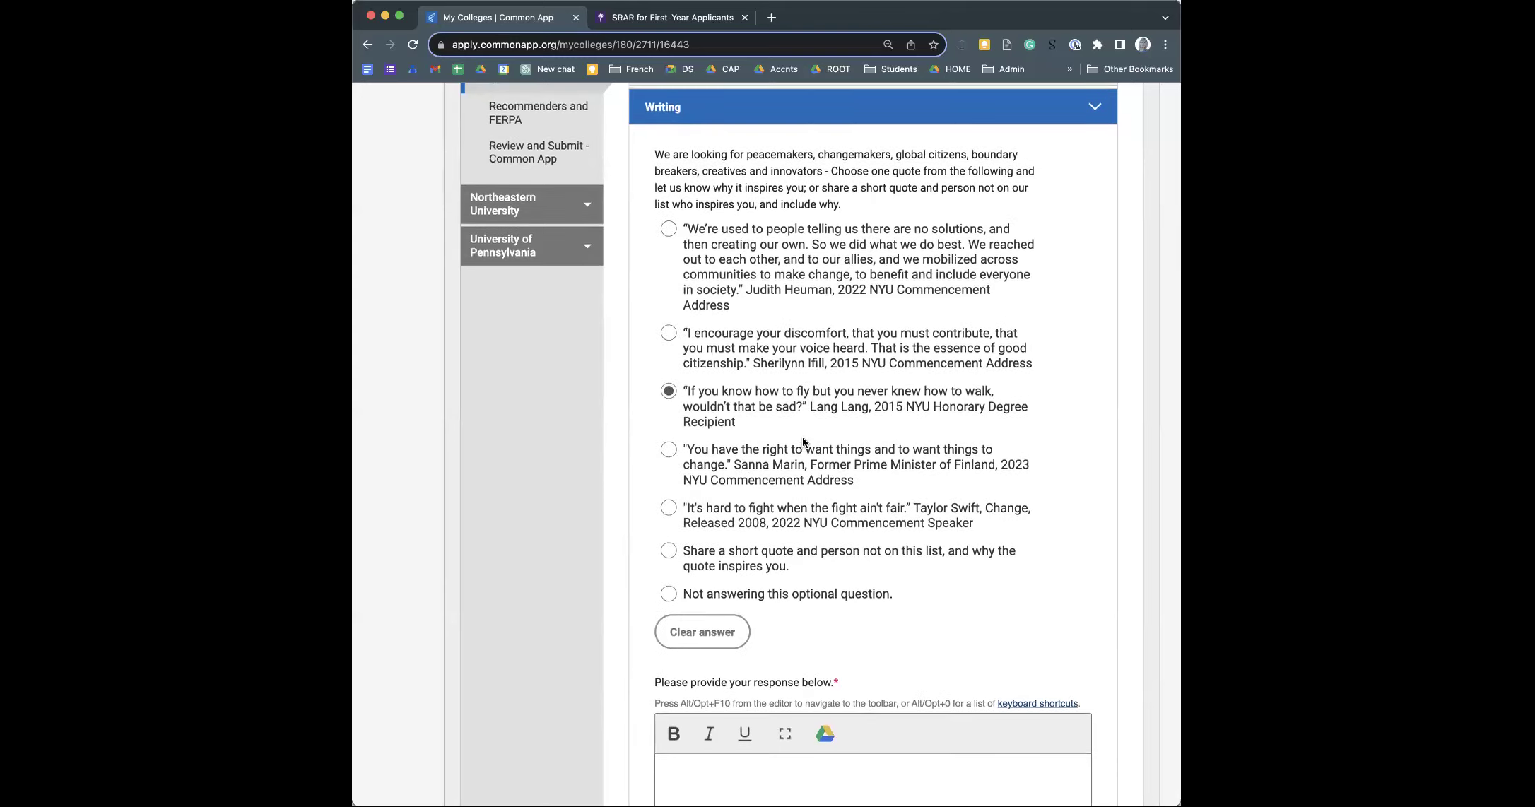
pyautogui.scroll(-5, 804, 443)
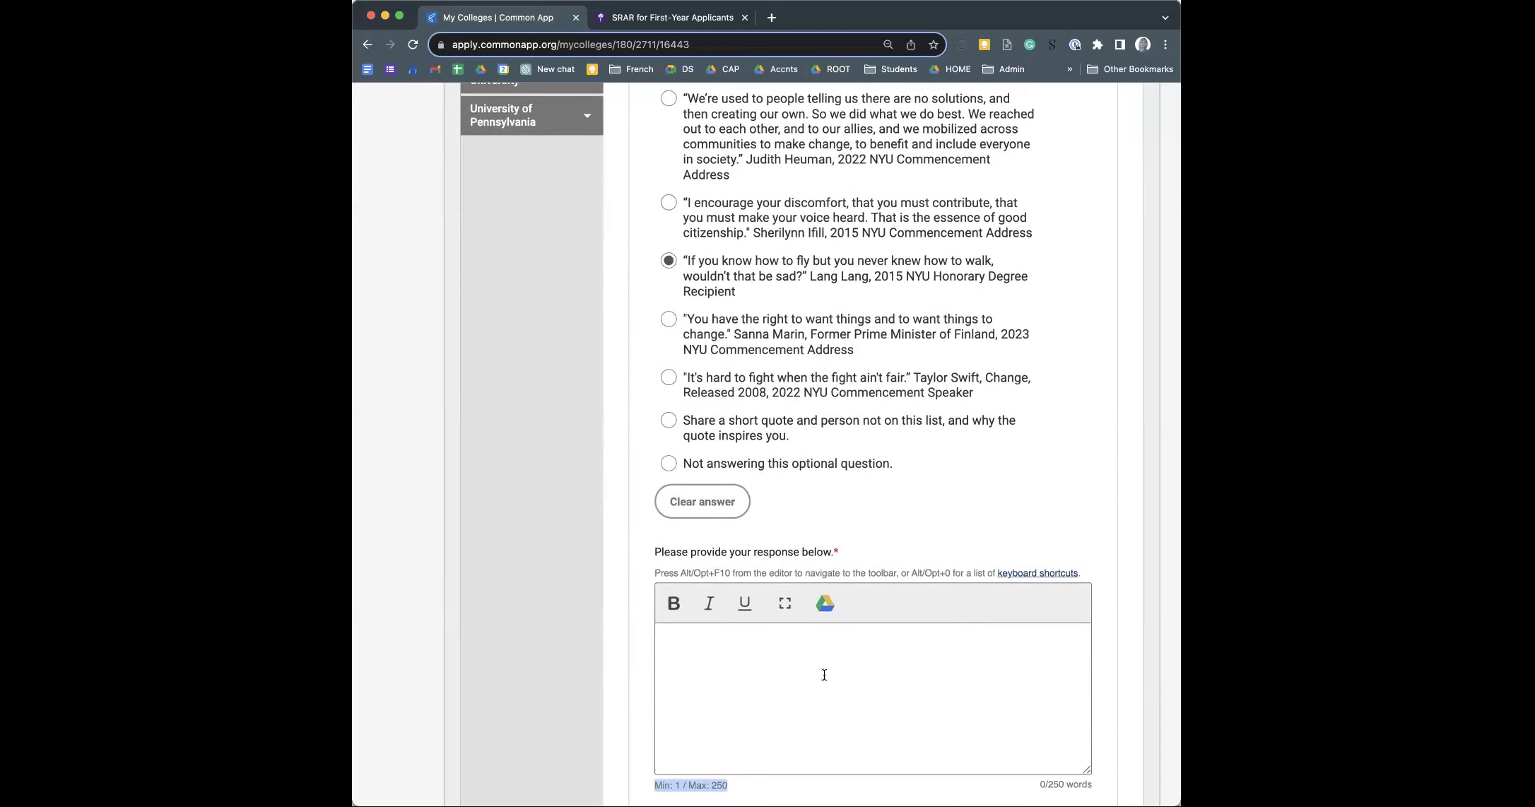
pyautogui.scroll(-10, 784, 453)
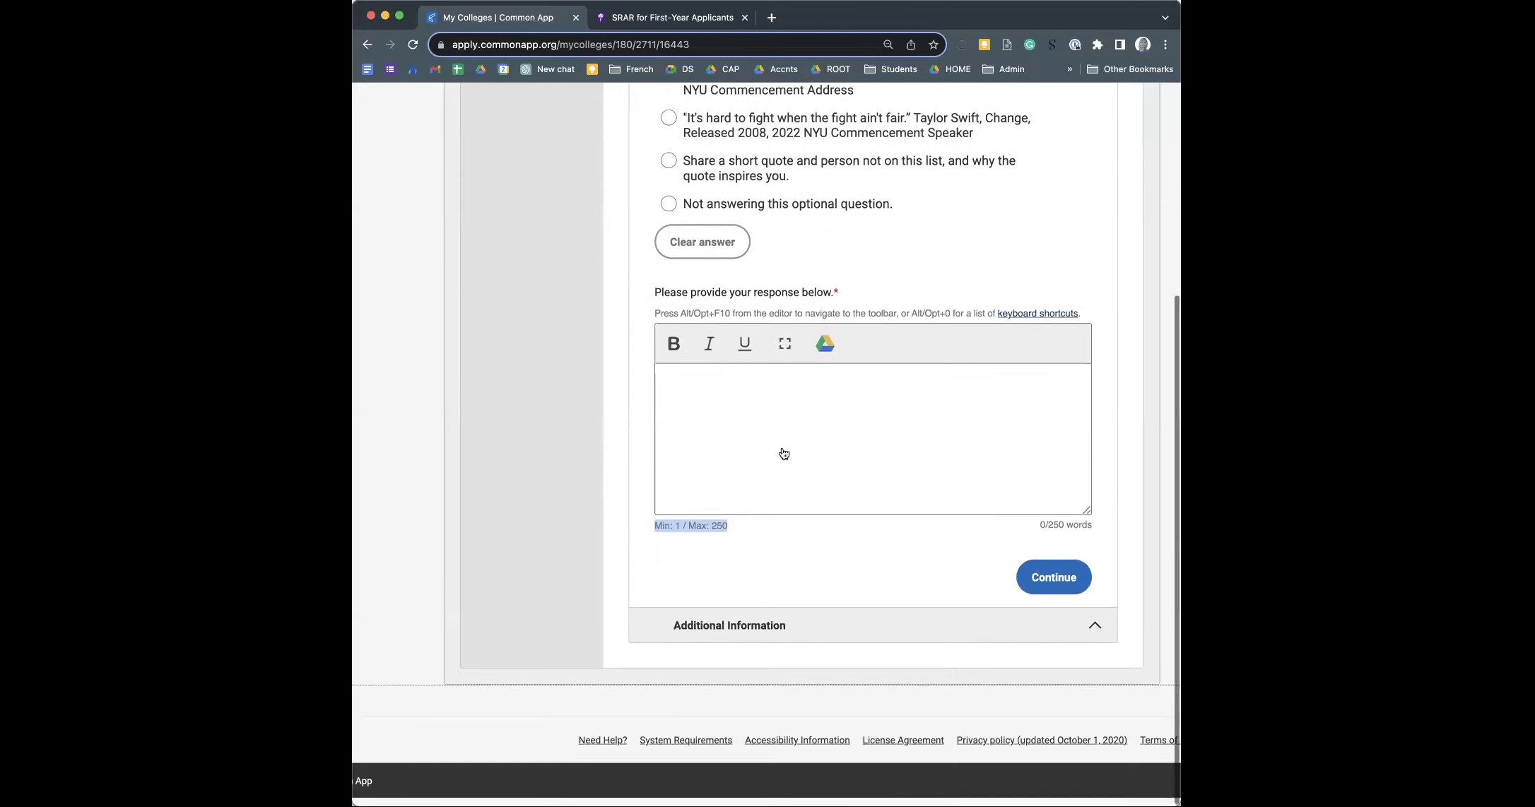
# - Continue to the Additional Information section and read the identity, external guidance and disciplinary history questions
pyautogui.click(1044, 586)
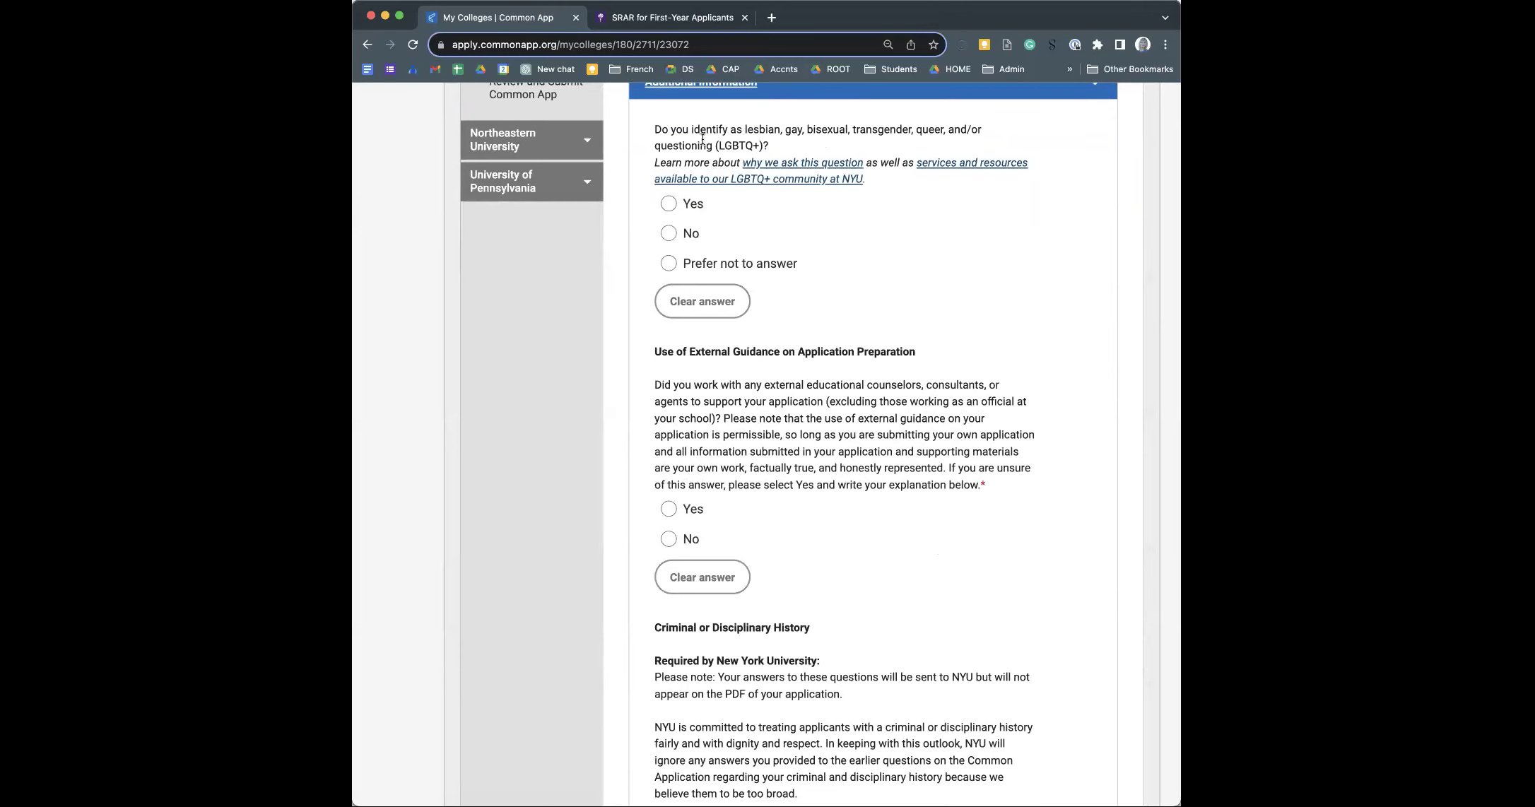
pyautogui.scroll(-3, 811, 270)
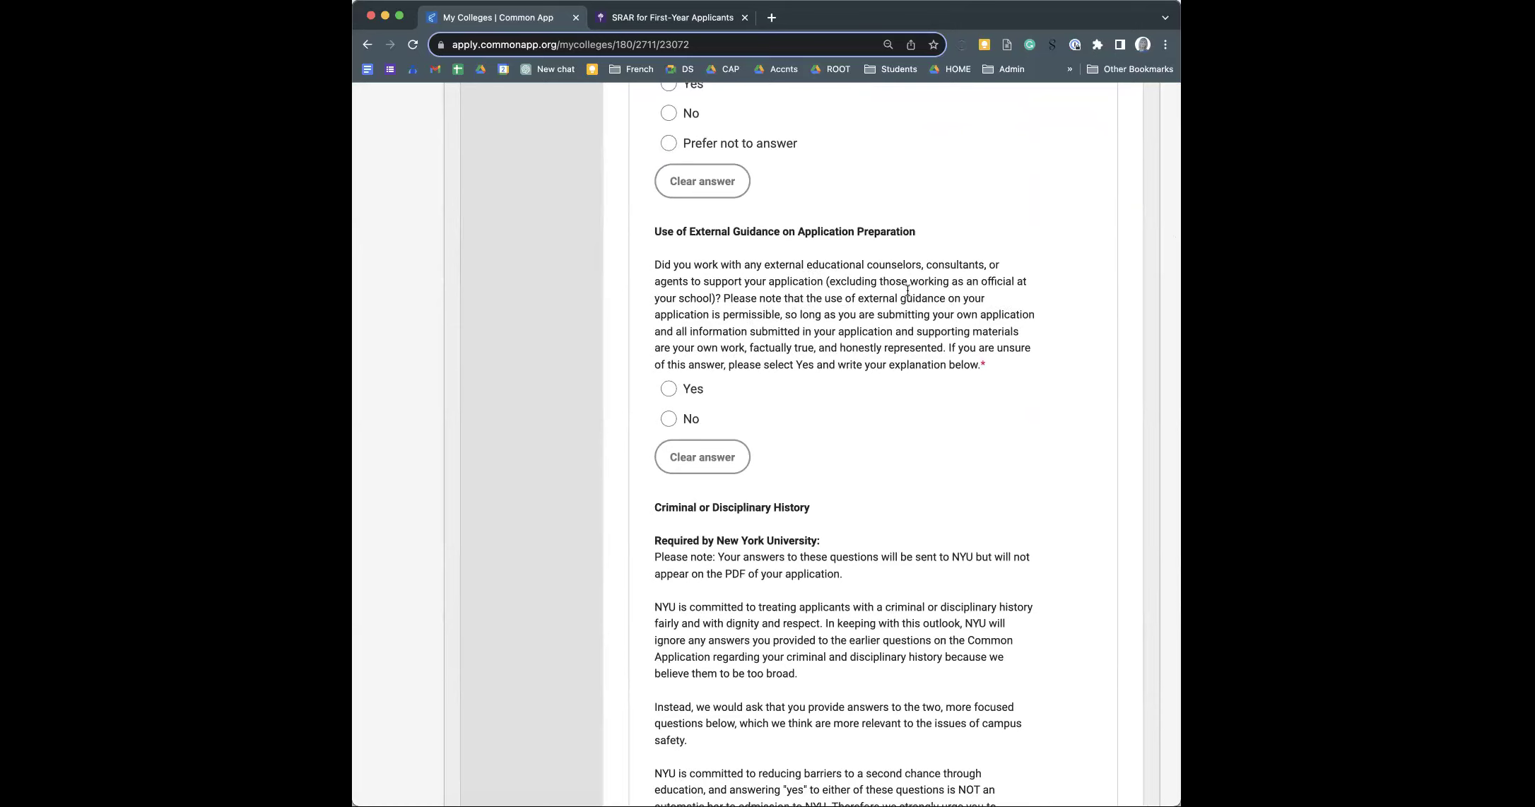
pyautogui.scroll(-1, 899, 299)
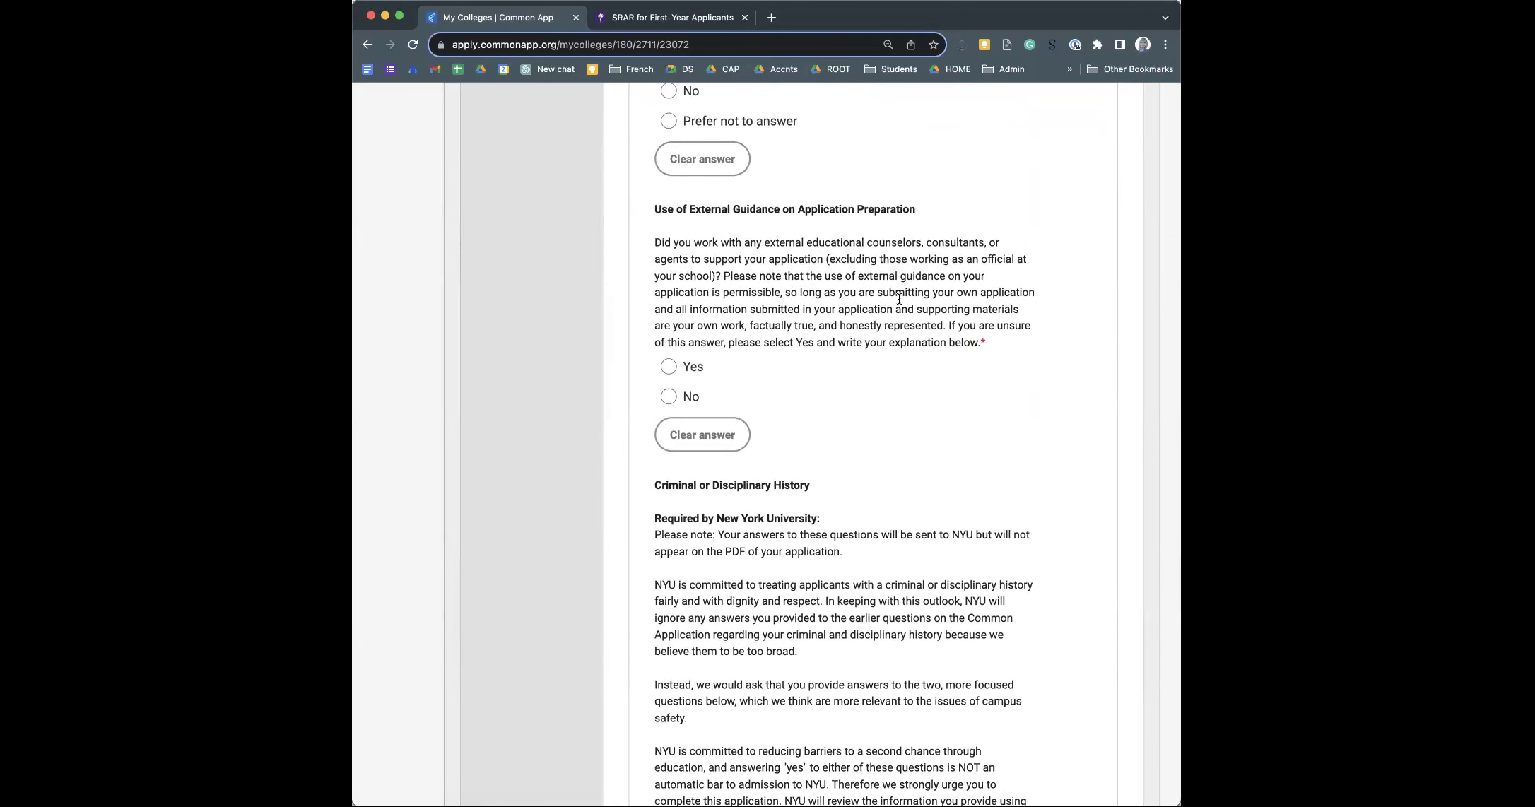
pyautogui.scroll(-1, 899, 299)
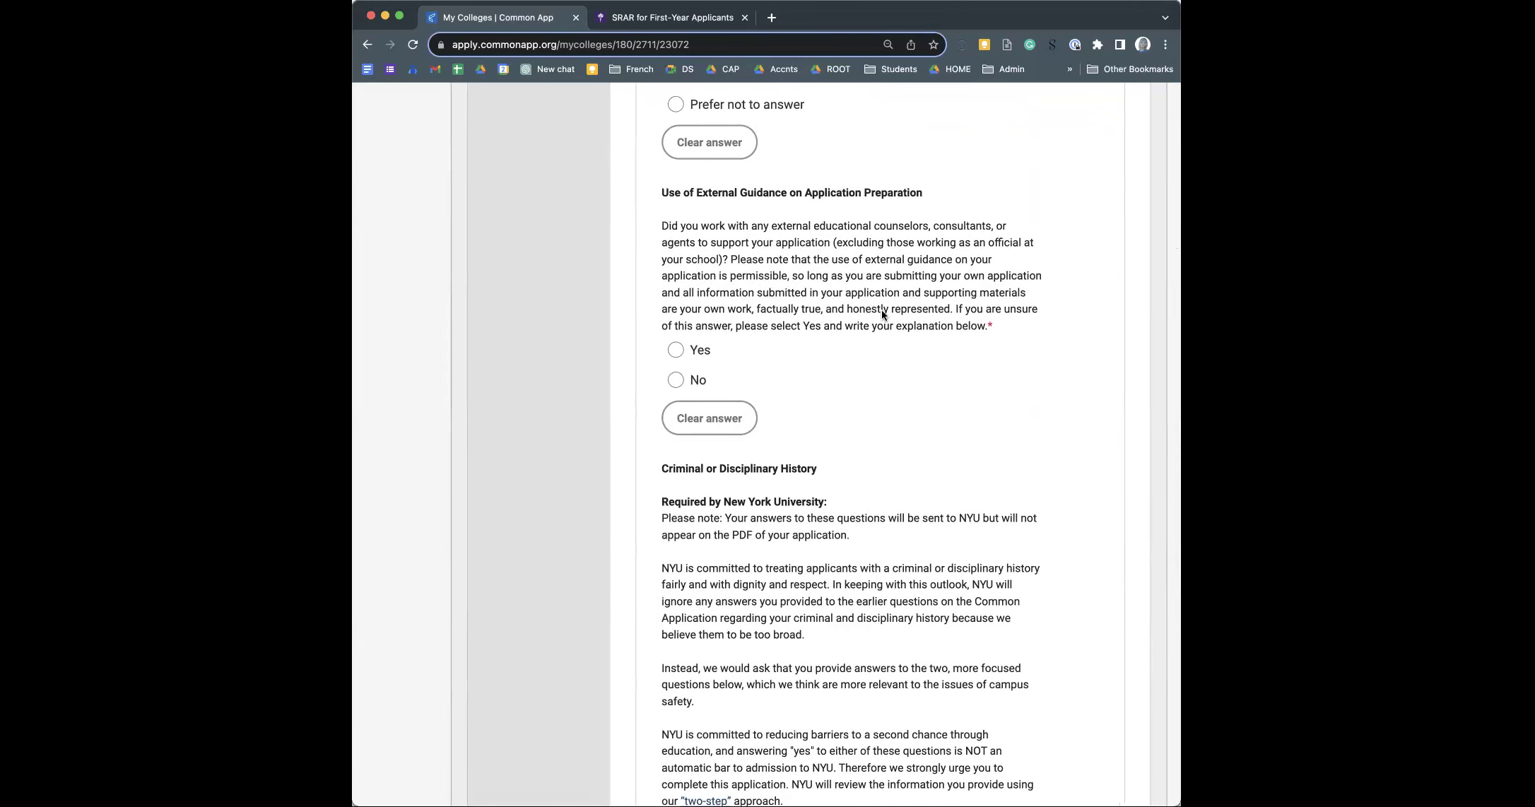
pyautogui.scroll(-1, 883, 315)
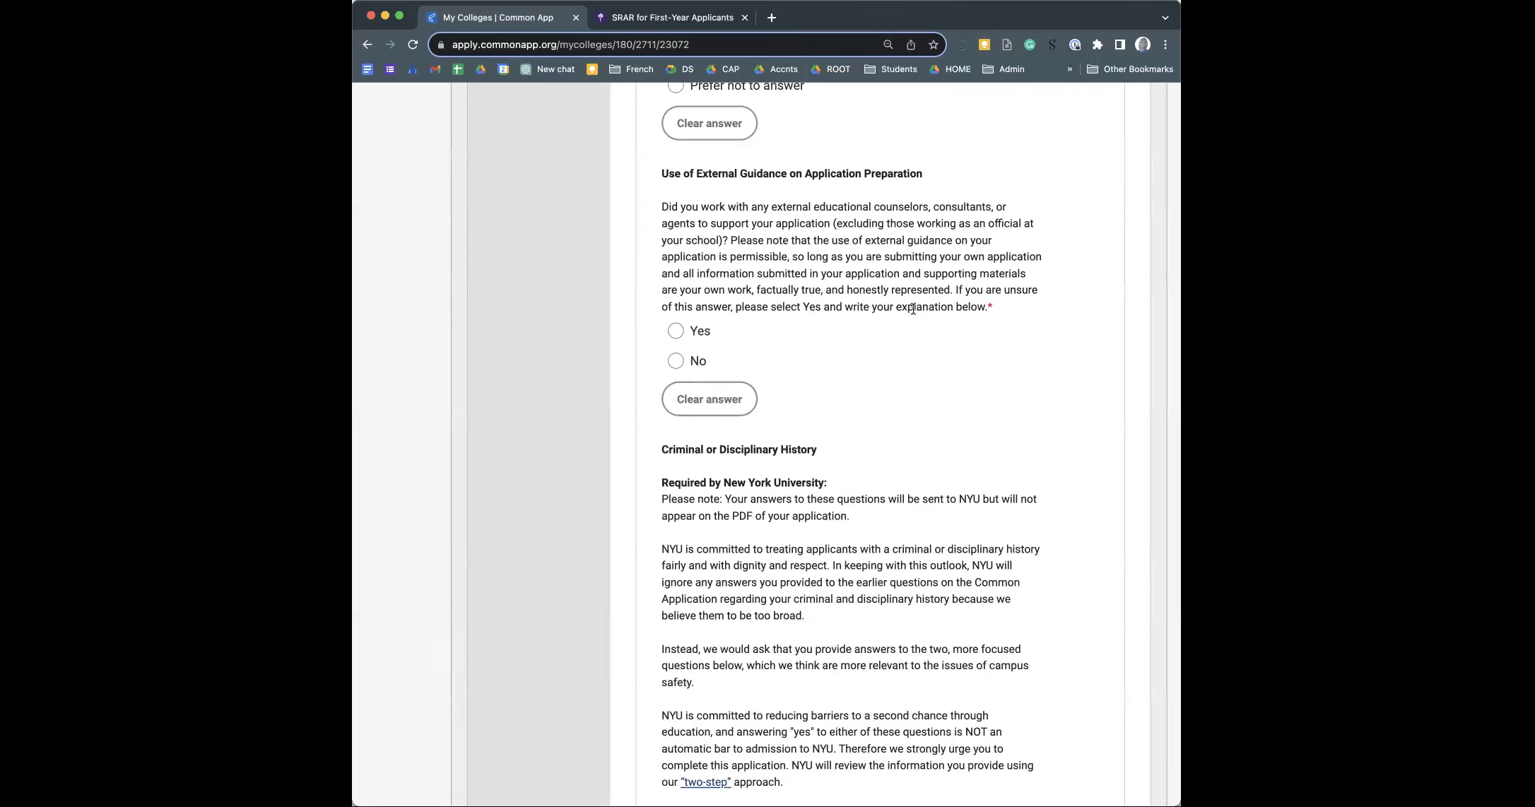
pyautogui.scroll(-1, 912, 308)
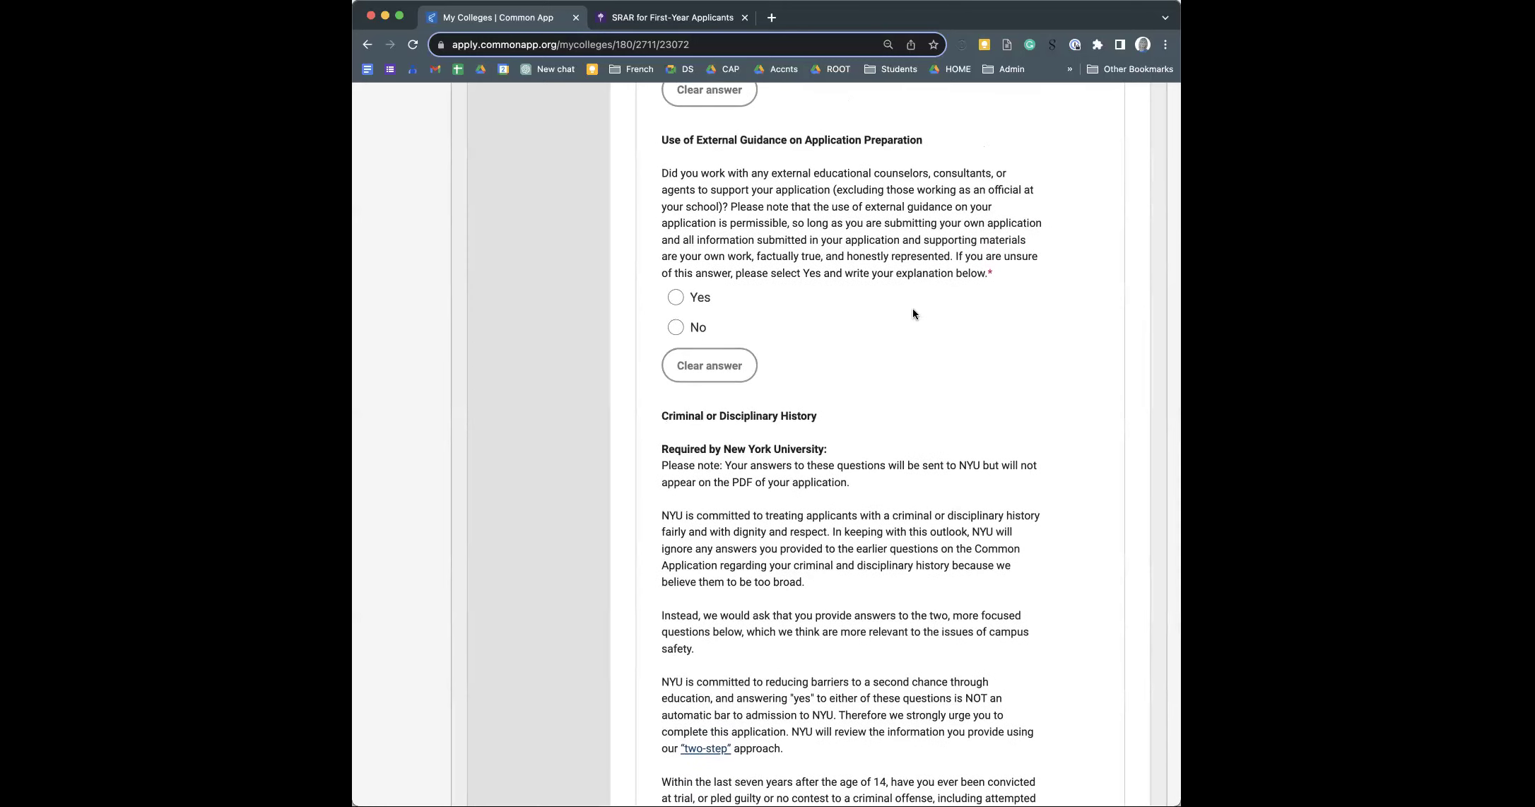
pyautogui.scroll(8, 913, 314)
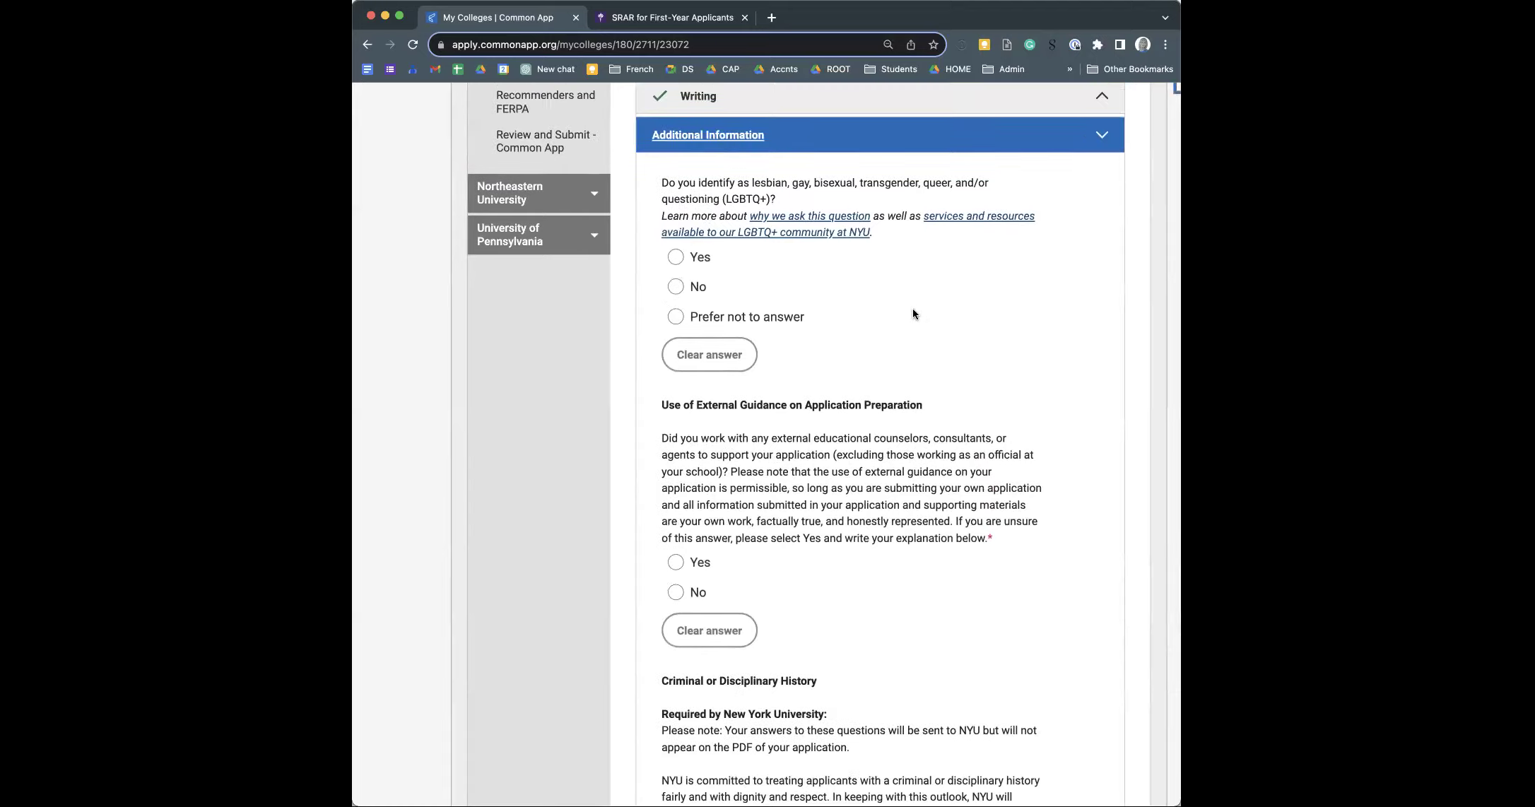
pyautogui.scroll(4, 912, 313)
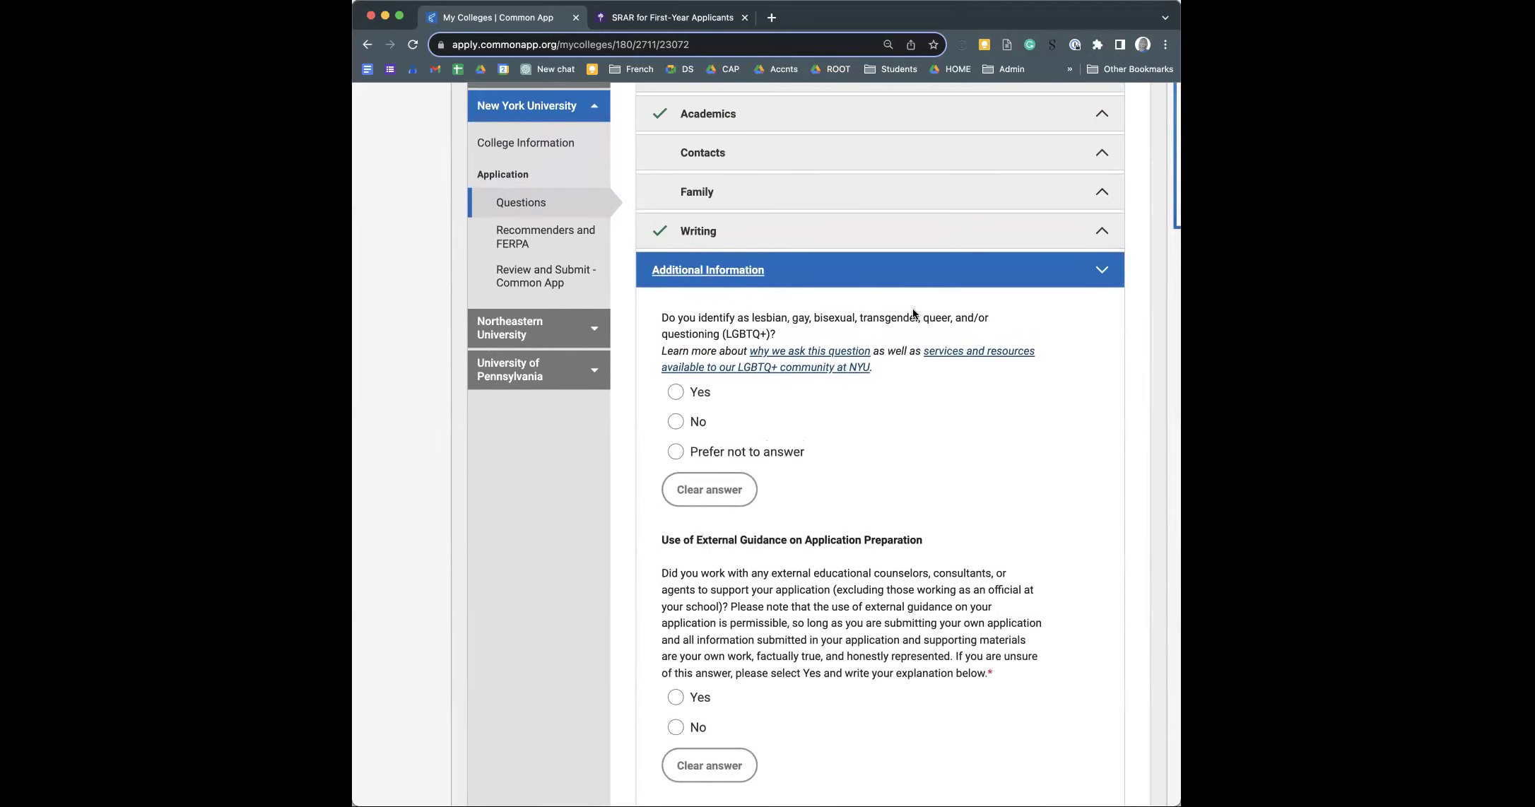
# - Open New York University's Recommenders and FERPA page and review its recommender and advisor options
pyautogui.click(558, 237)
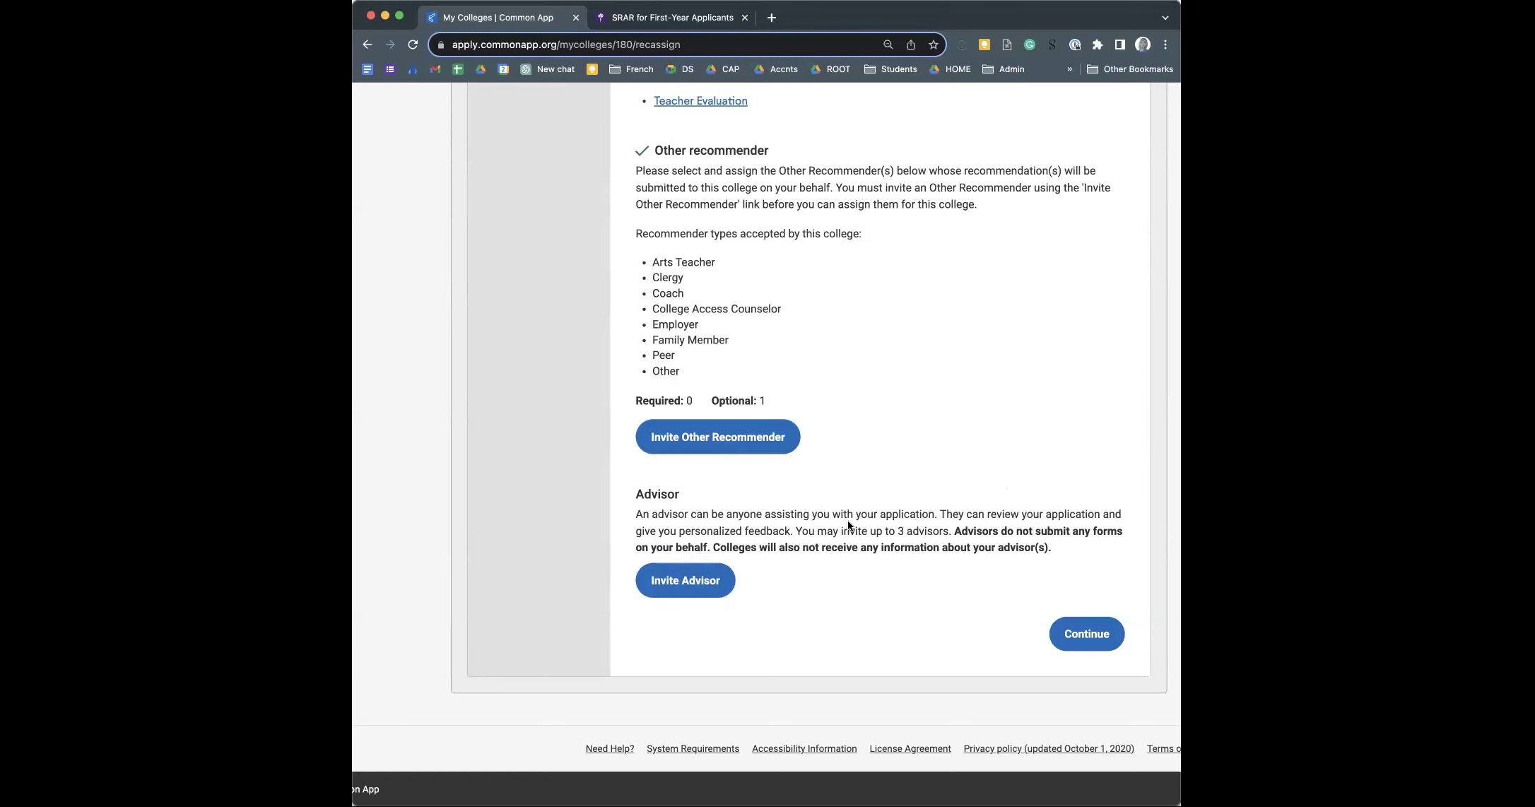
# - Review the counselor forms and the Early Decision parent requirement on New York University's recommenders page
pyautogui.scroll(10, 848, 522)
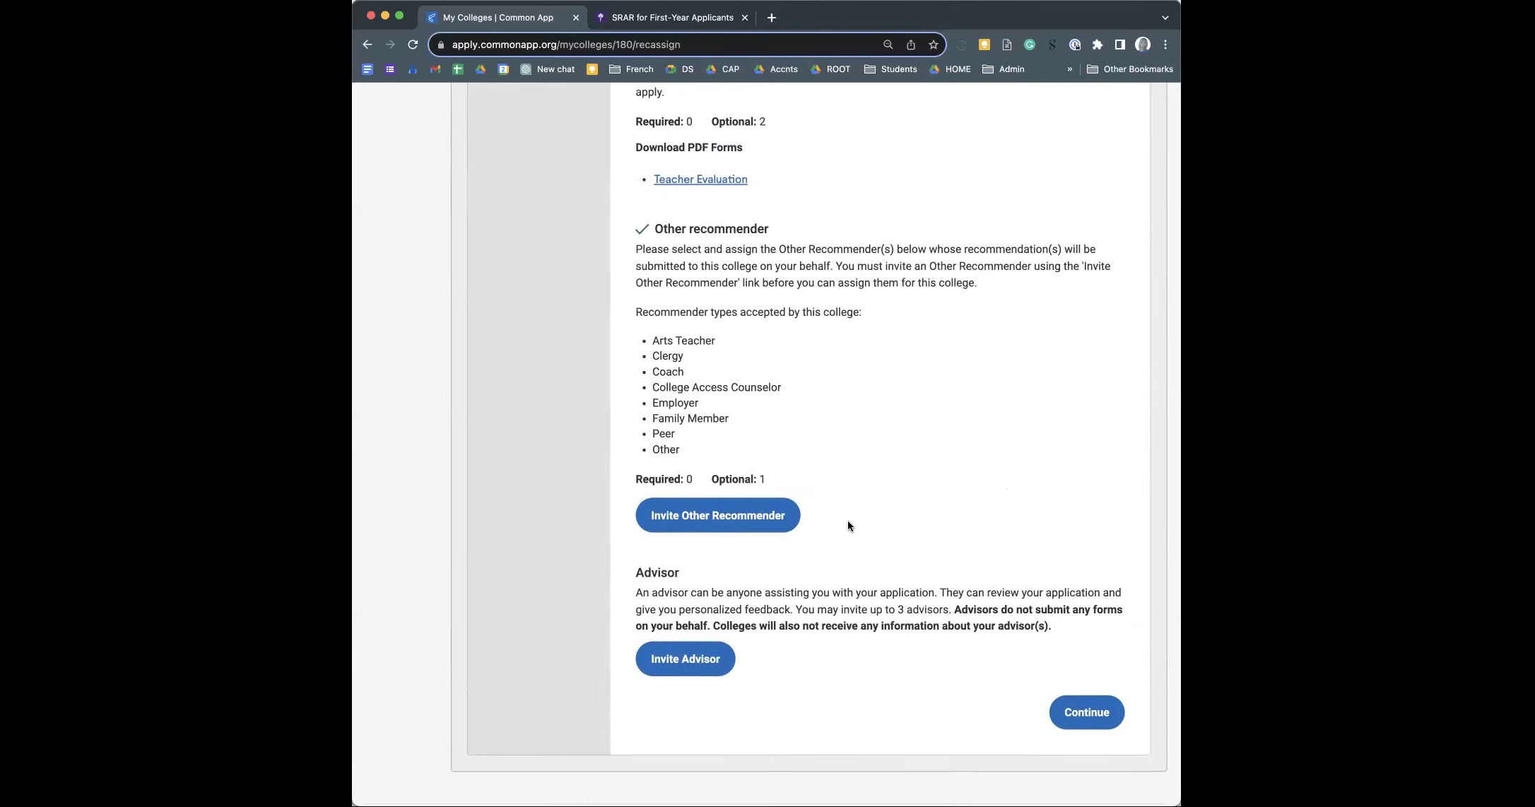
pyautogui.scroll(4, 848, 523)
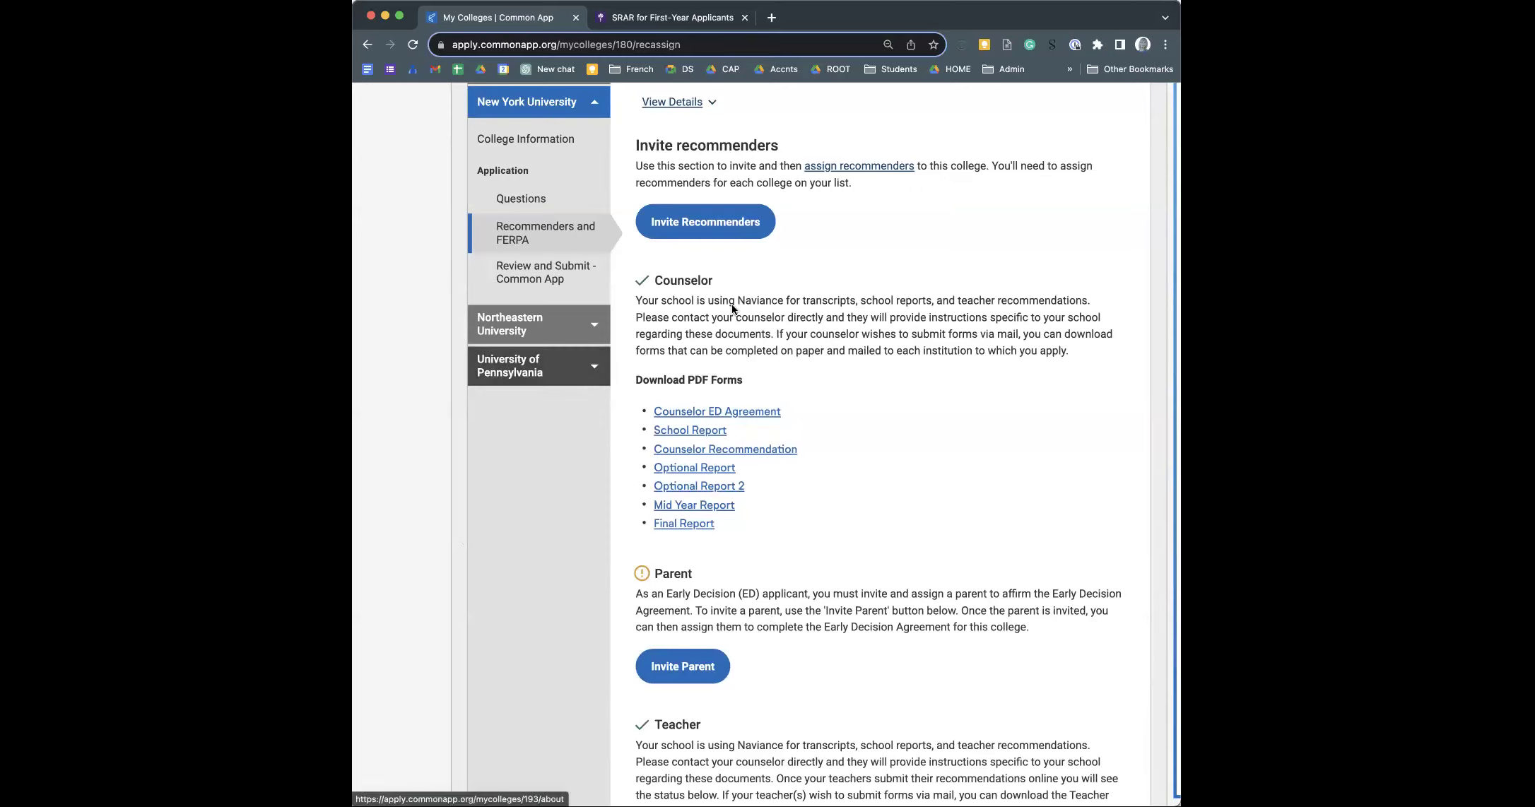
pyautogui.scroll(-1, 824, 312)
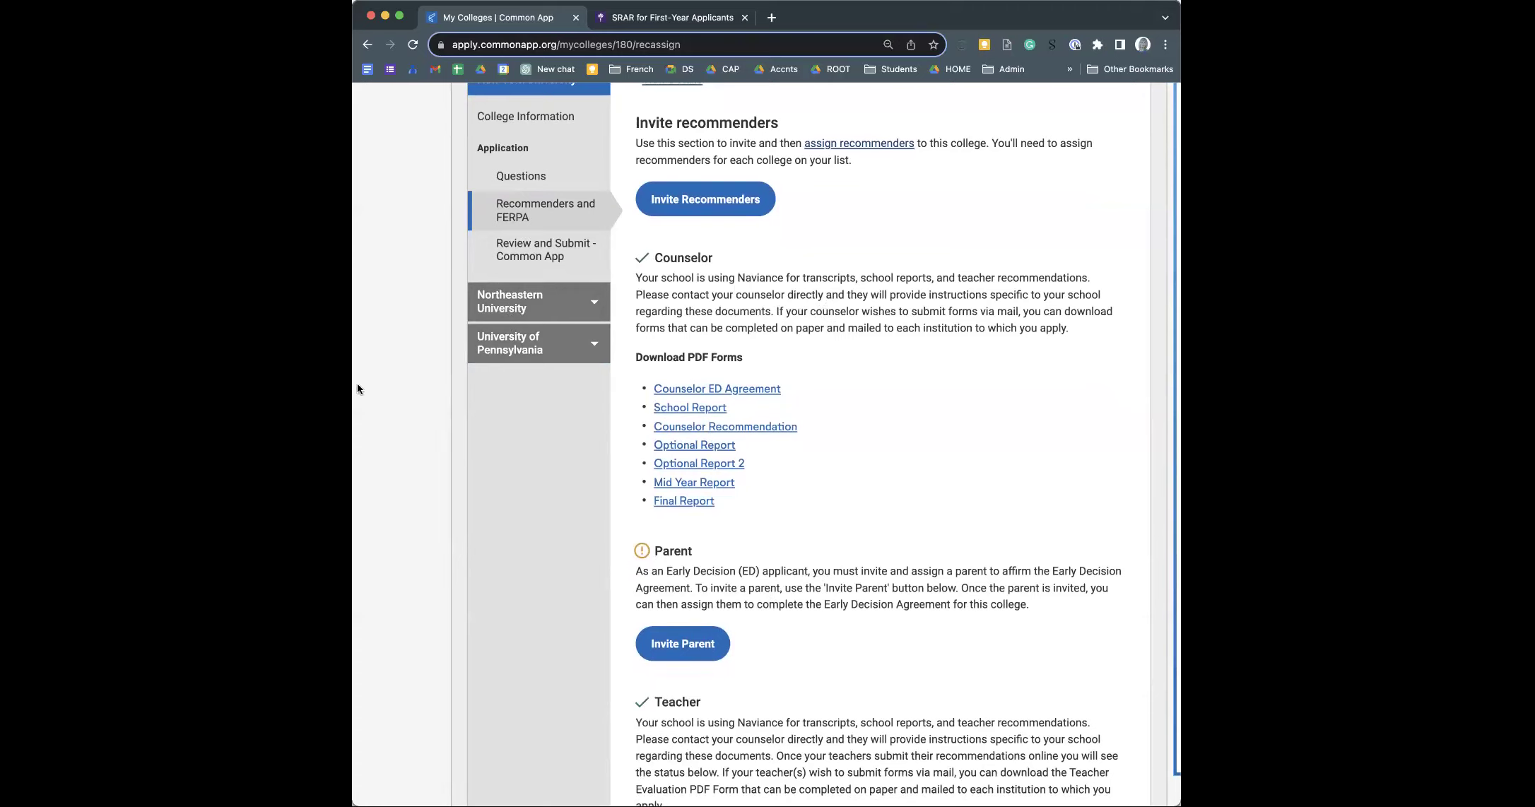
# - Open Northeastern University's application questions and review the General section's start term, admission plan, fee waiver and financial aid questions
pyautogui.click(523, 301)
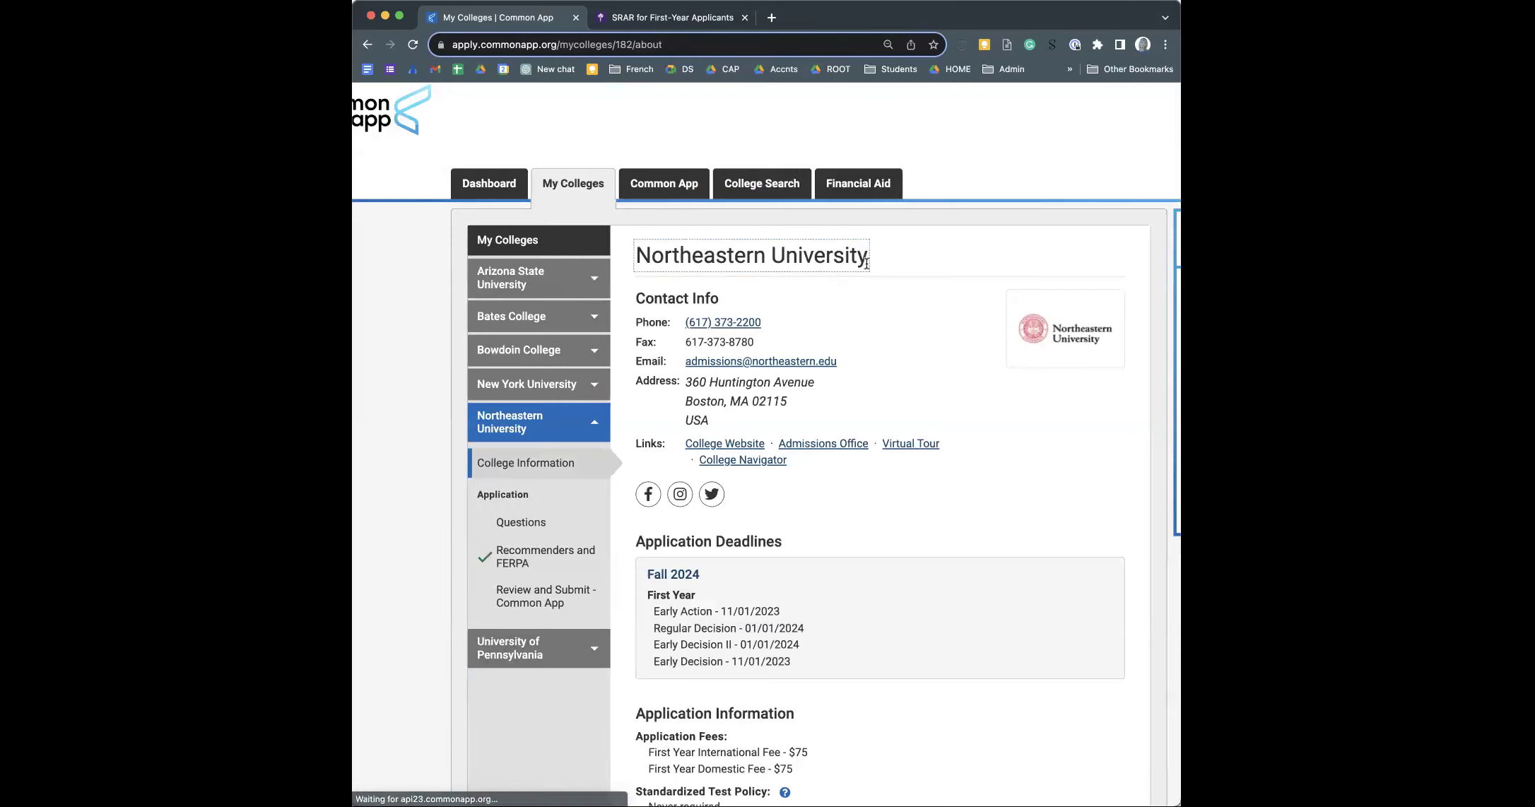
pyautogui.click(520, 523)
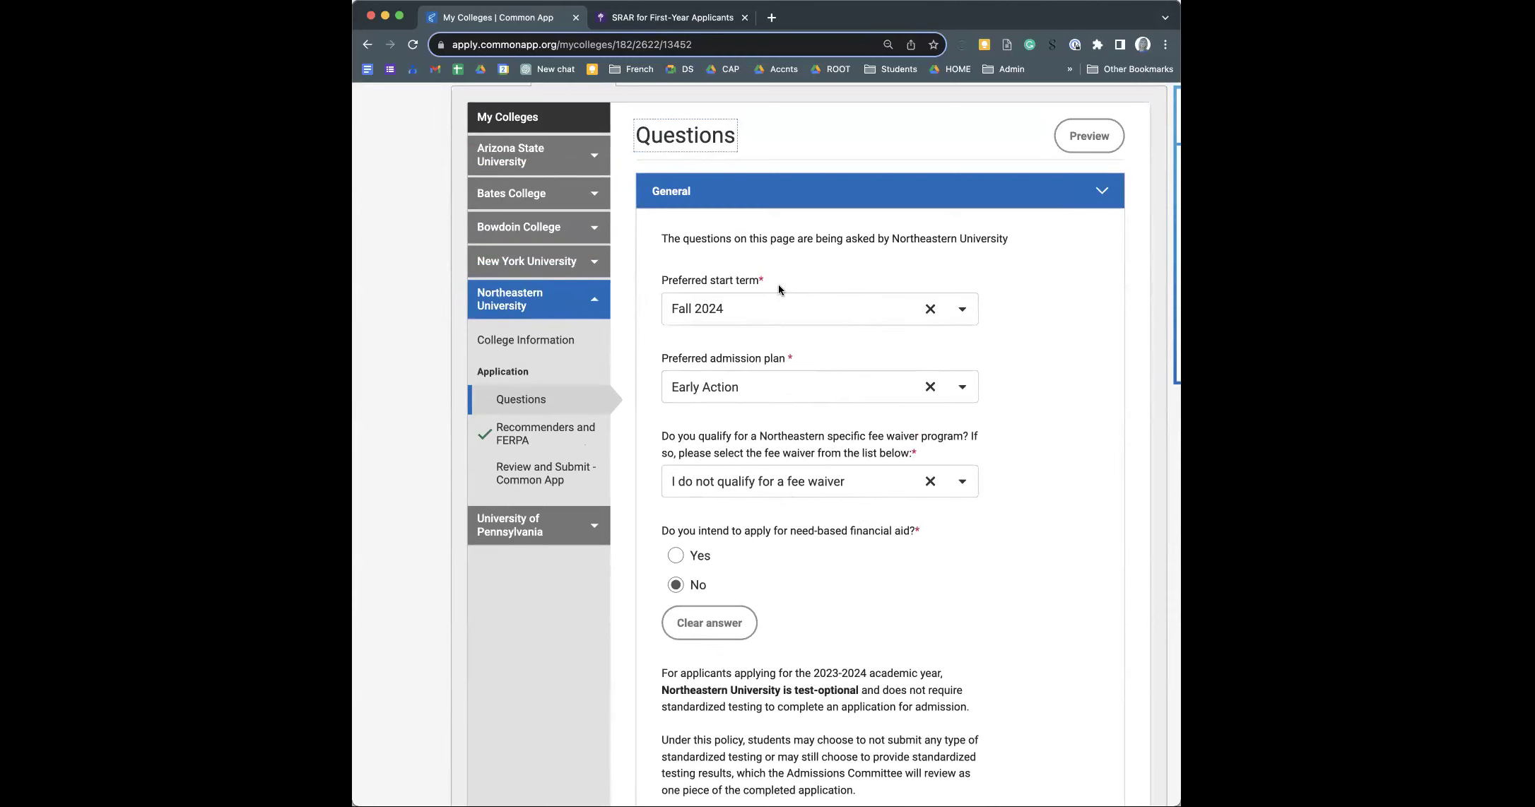
pyautogui.scroll(-1, 779, 289)
pyautogui.scroll(1, 779, 289)
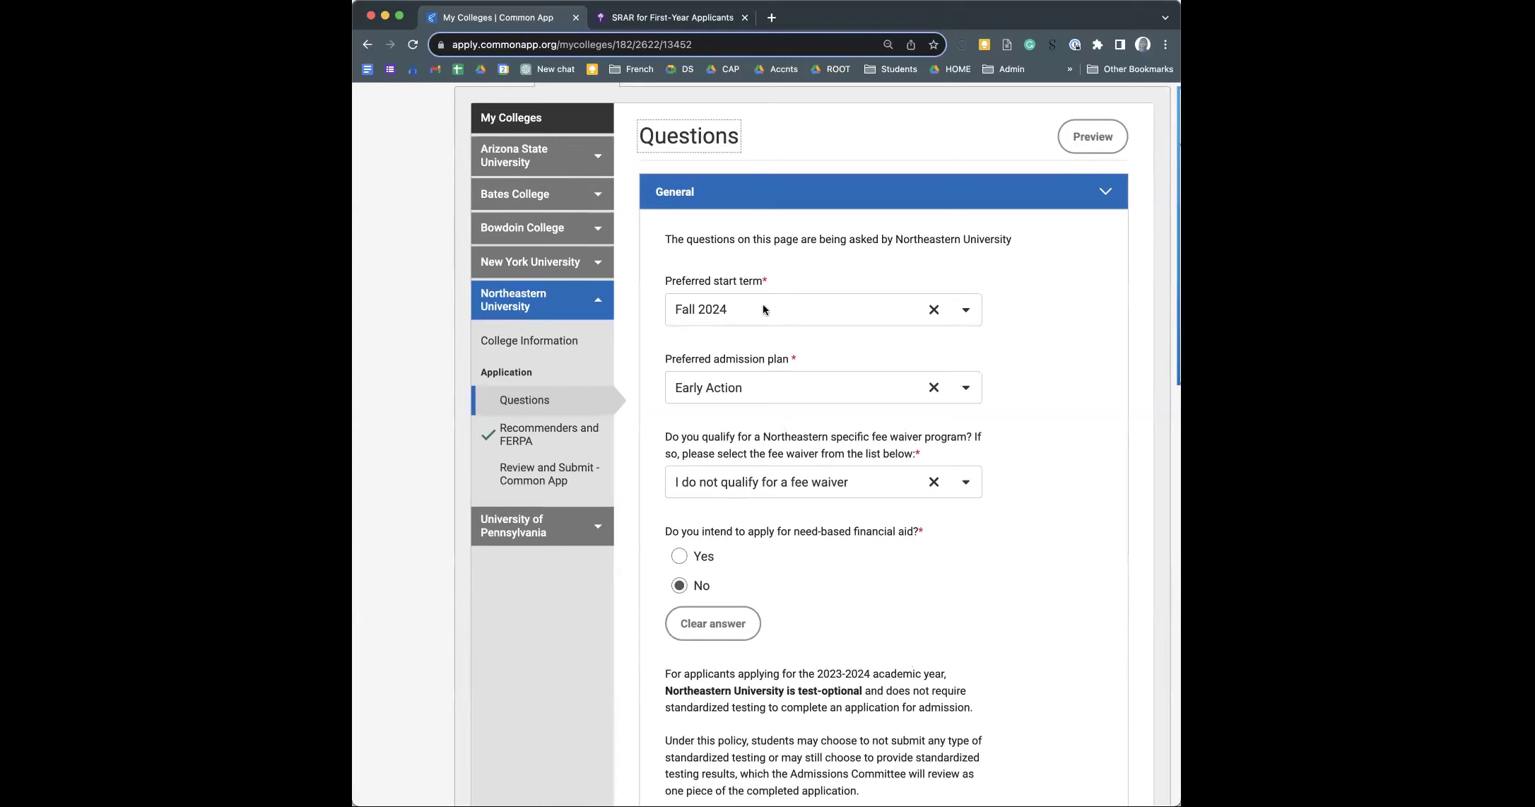
pyautogui.scroll(-2, 763, 309)
pyautogui.scroll(-6, 765, 309)
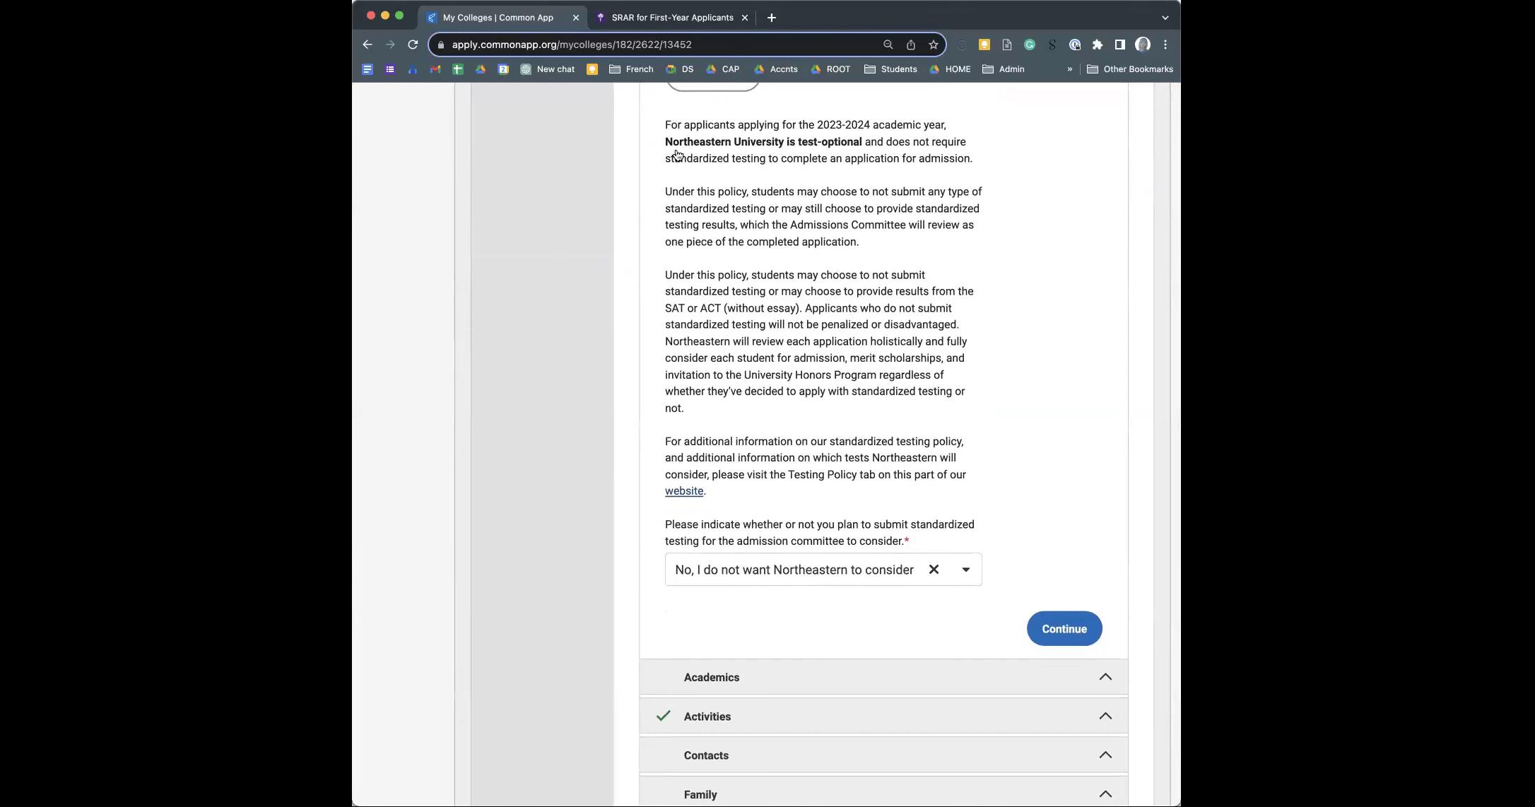
# - Read Northeastern's test-optional policy and check the answer choices for submitting SAT or ACT results, keeping the current answer
pyautogui.moveTo(660, 120); pyautogui.dragTo(918, 537)
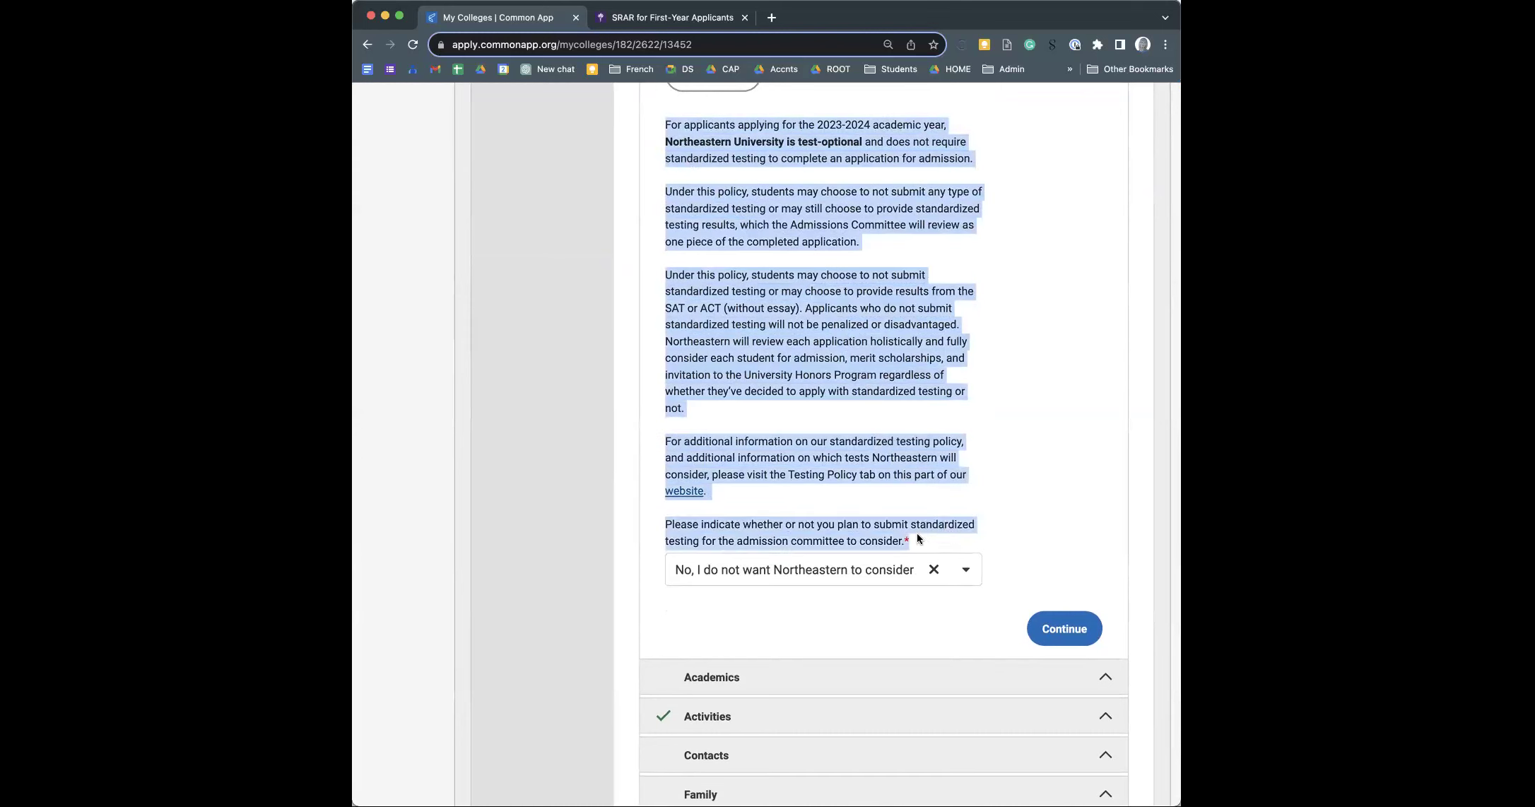
pyautogui.click(843, 519)
pyautogui.scroll(-2, 844, 519)
pyautogui.scroll(-1, 842, 518)
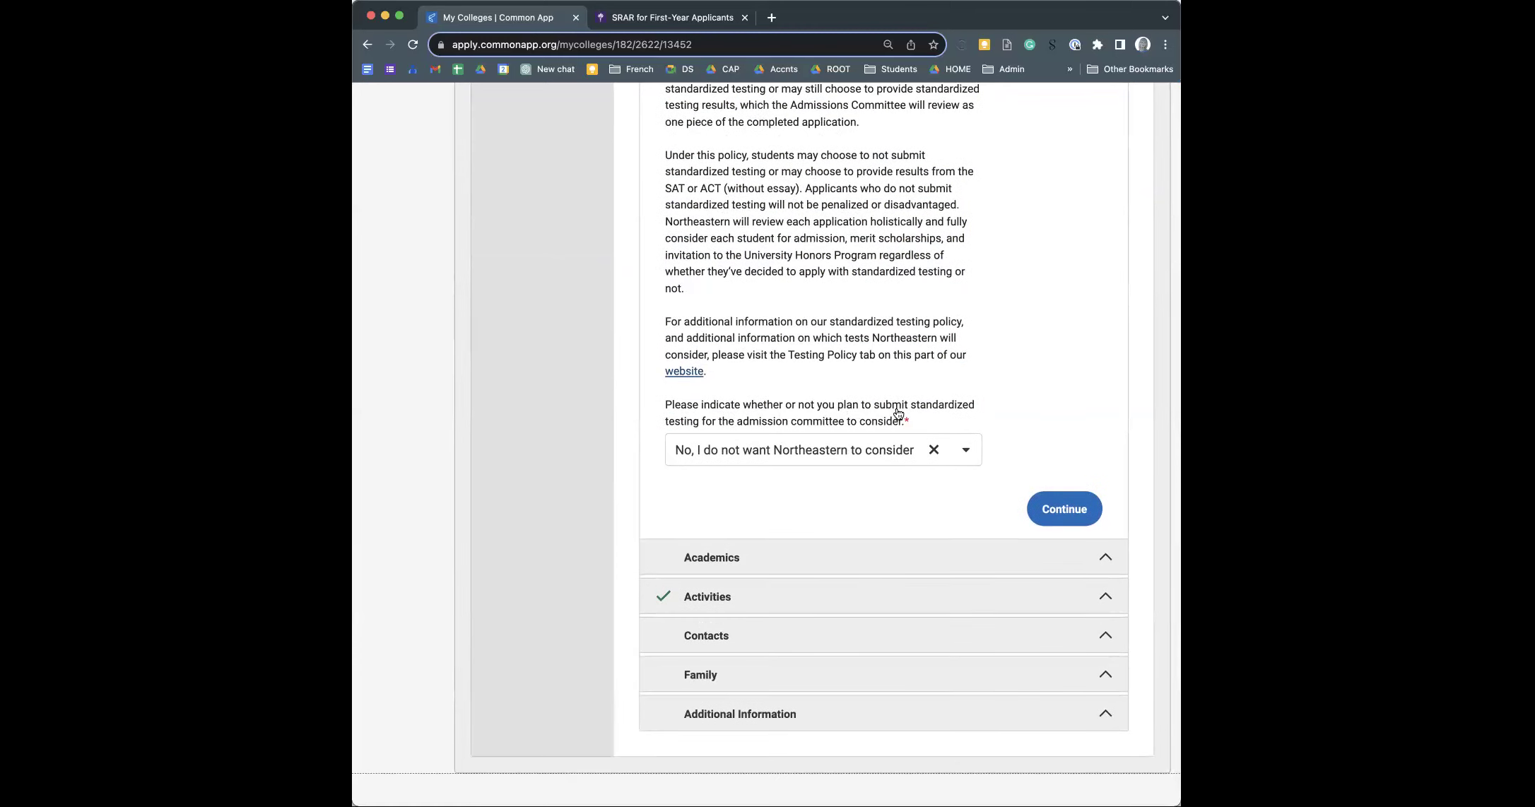
pyautogui.click(967, 451)
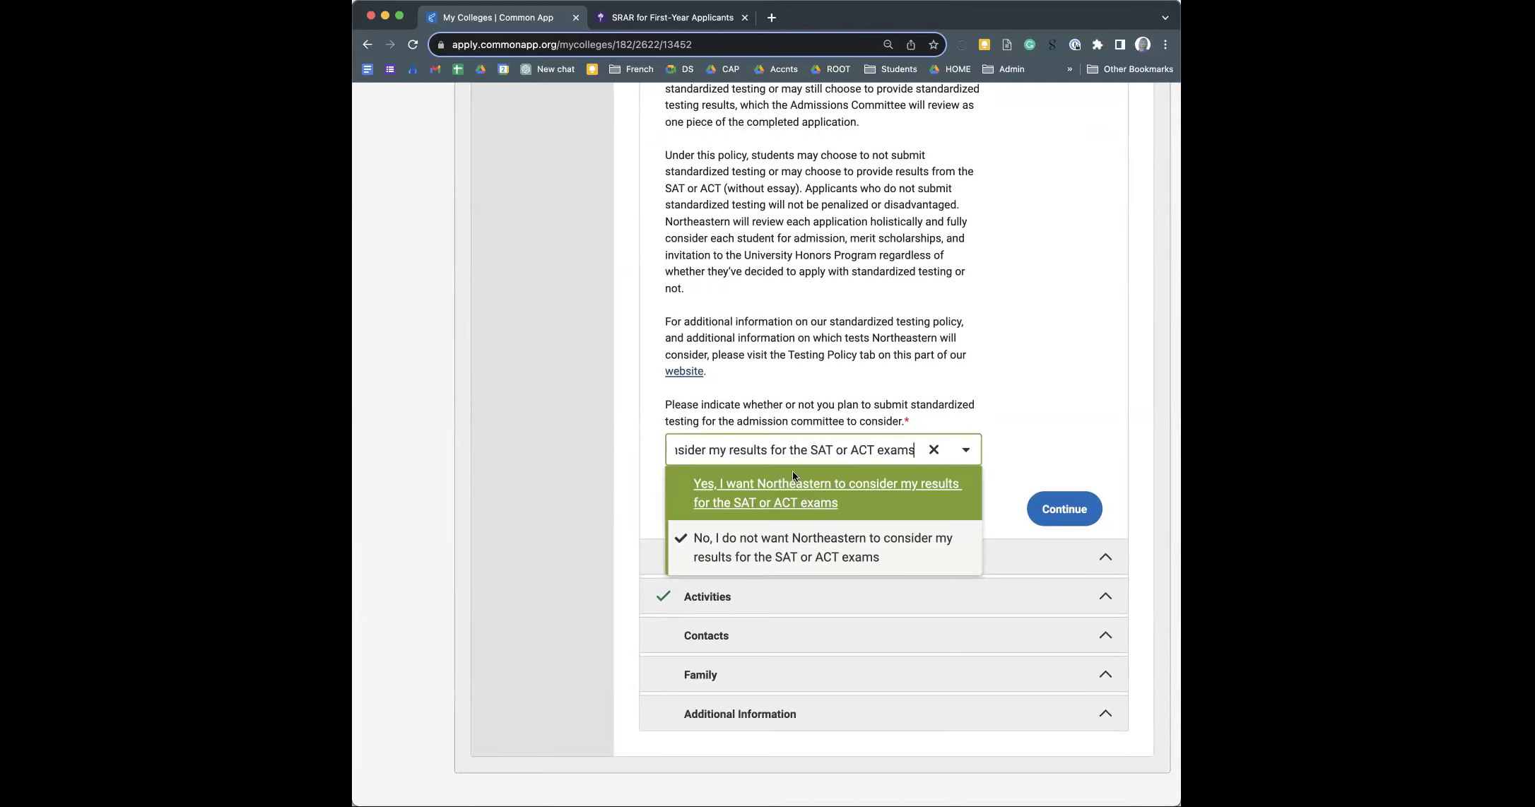
pyautogui.click(781, 365)
pyautogui.scroll(-2, 758, 386)
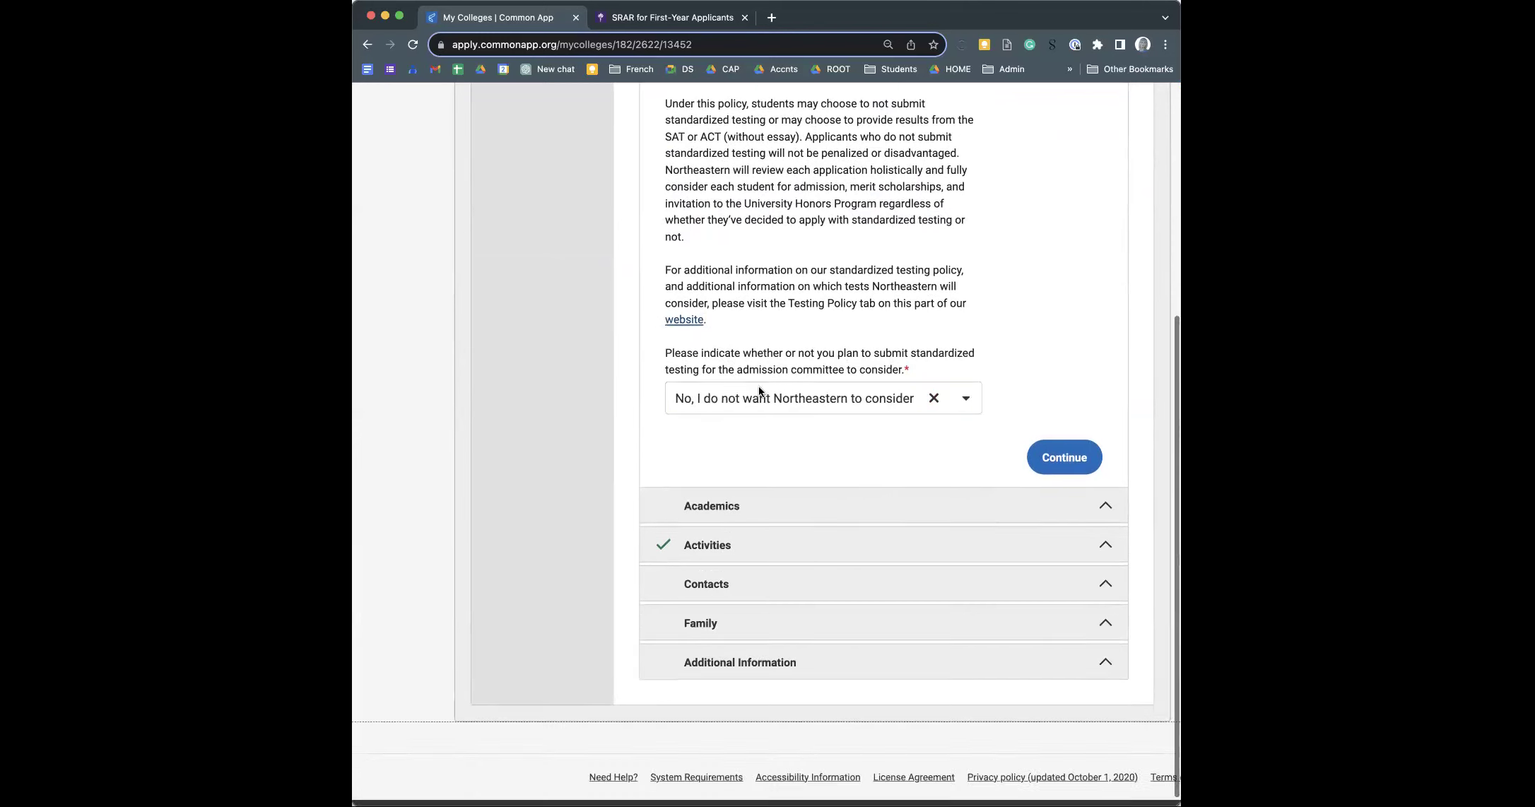
# - Open Northeastern's Academics section and examine the campus and first-year program options for joining the community
pyautogui.click(709, 479)
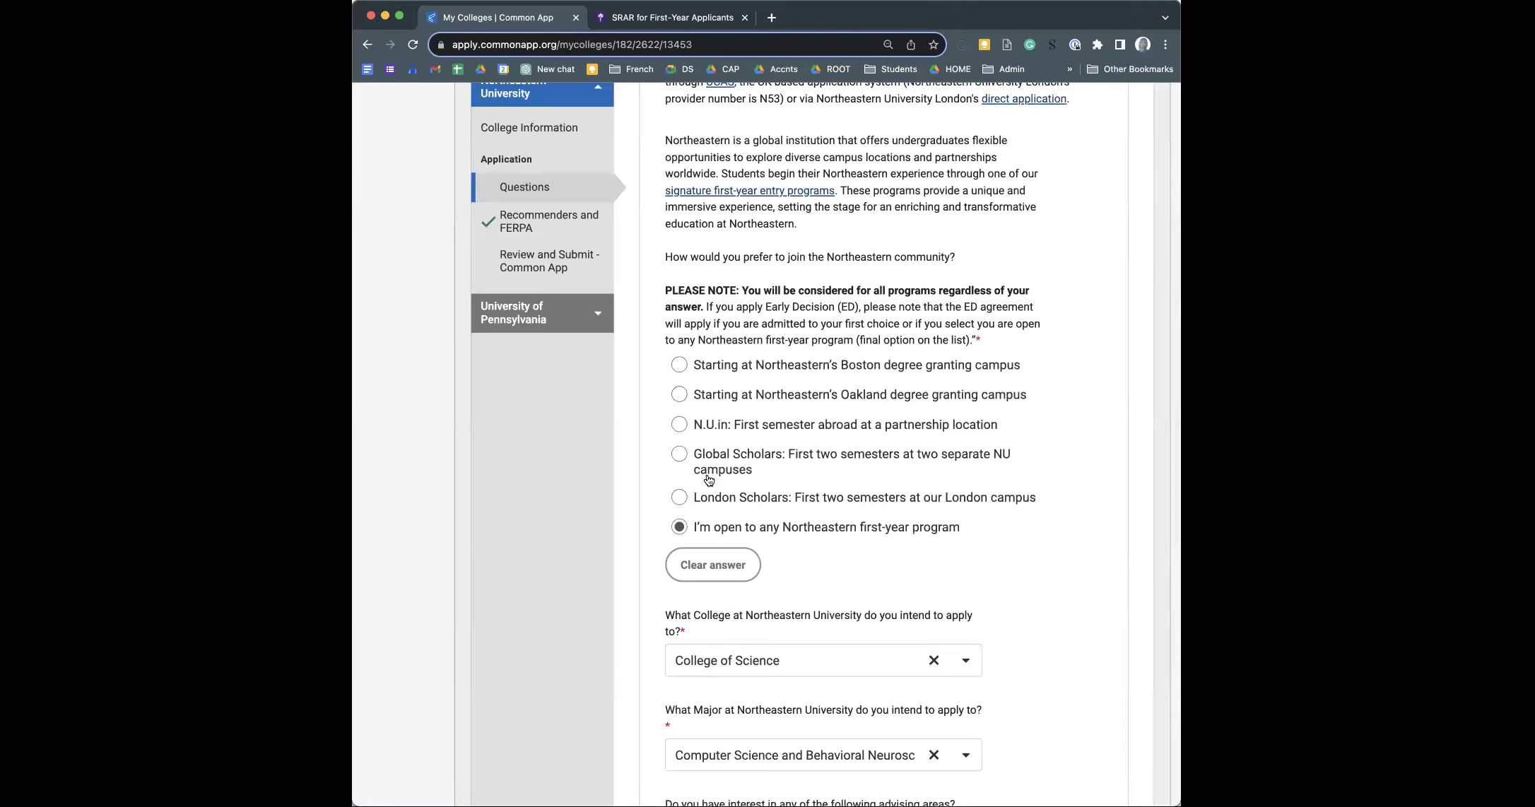
pyautogui.scroll(3, 709, 481)
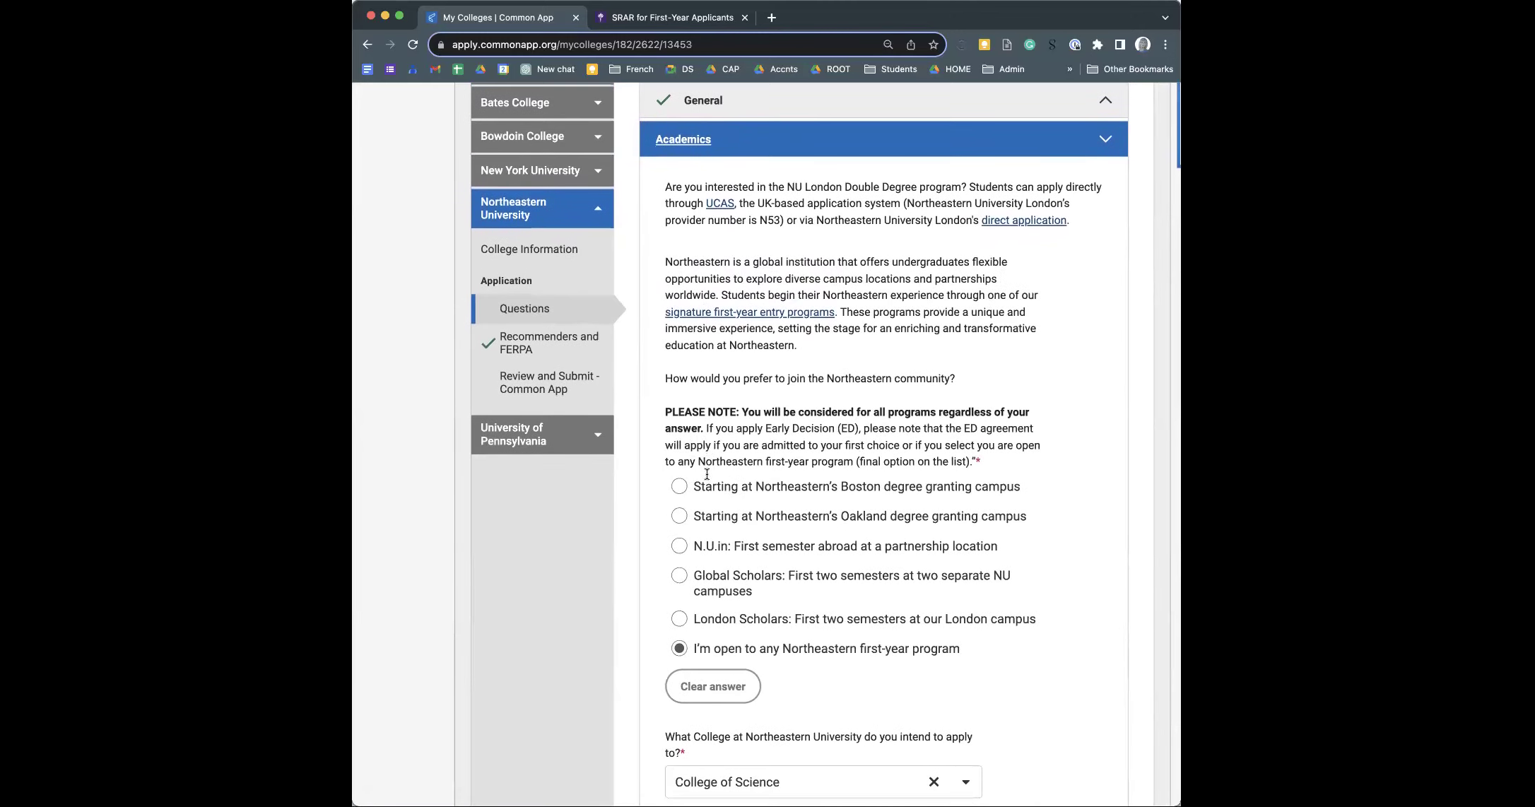
pyautogui.scroll(-5, 710, 476)
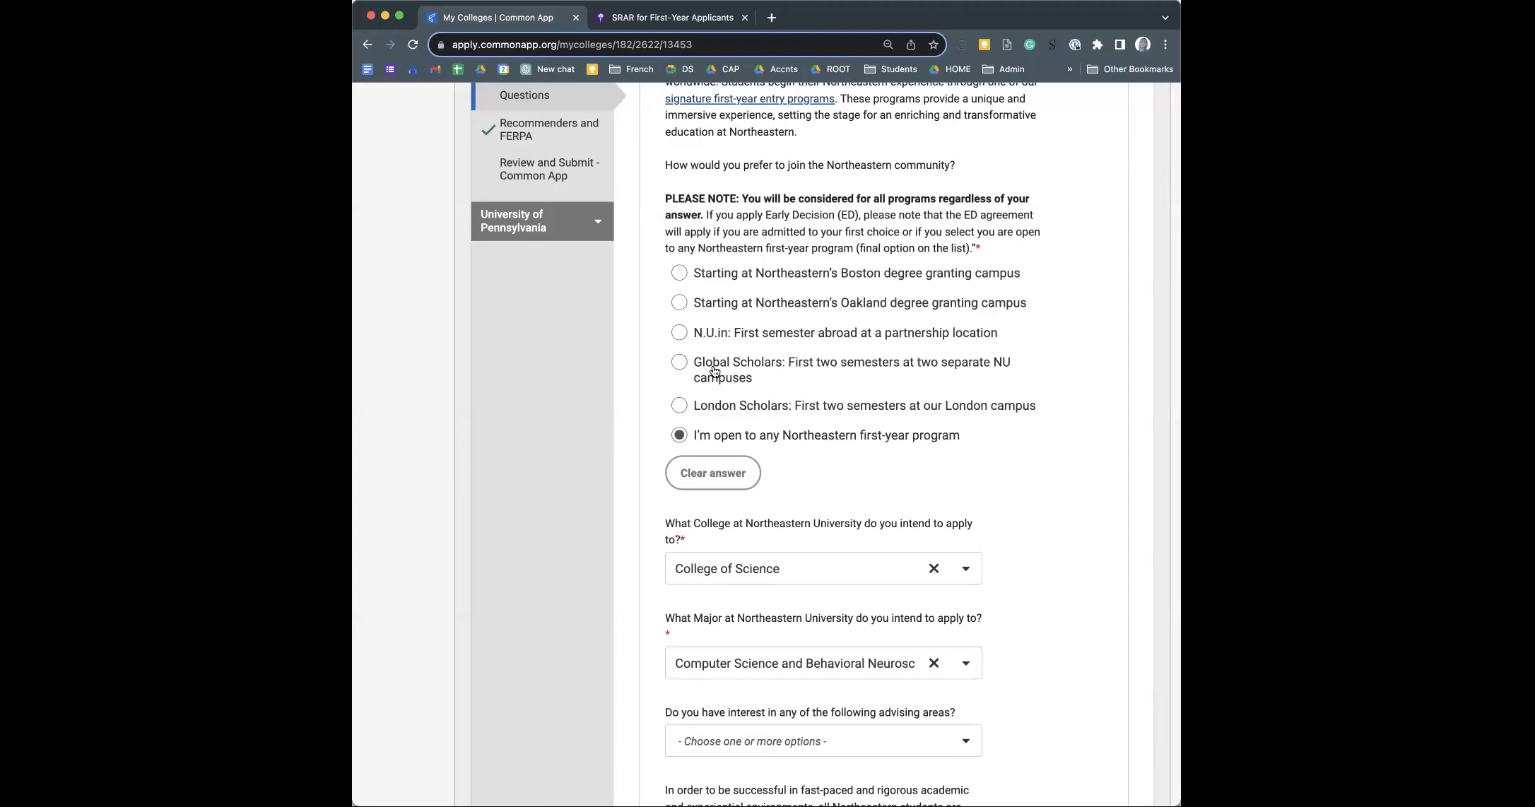
pyautogui.scroll(-1, 714, 370)
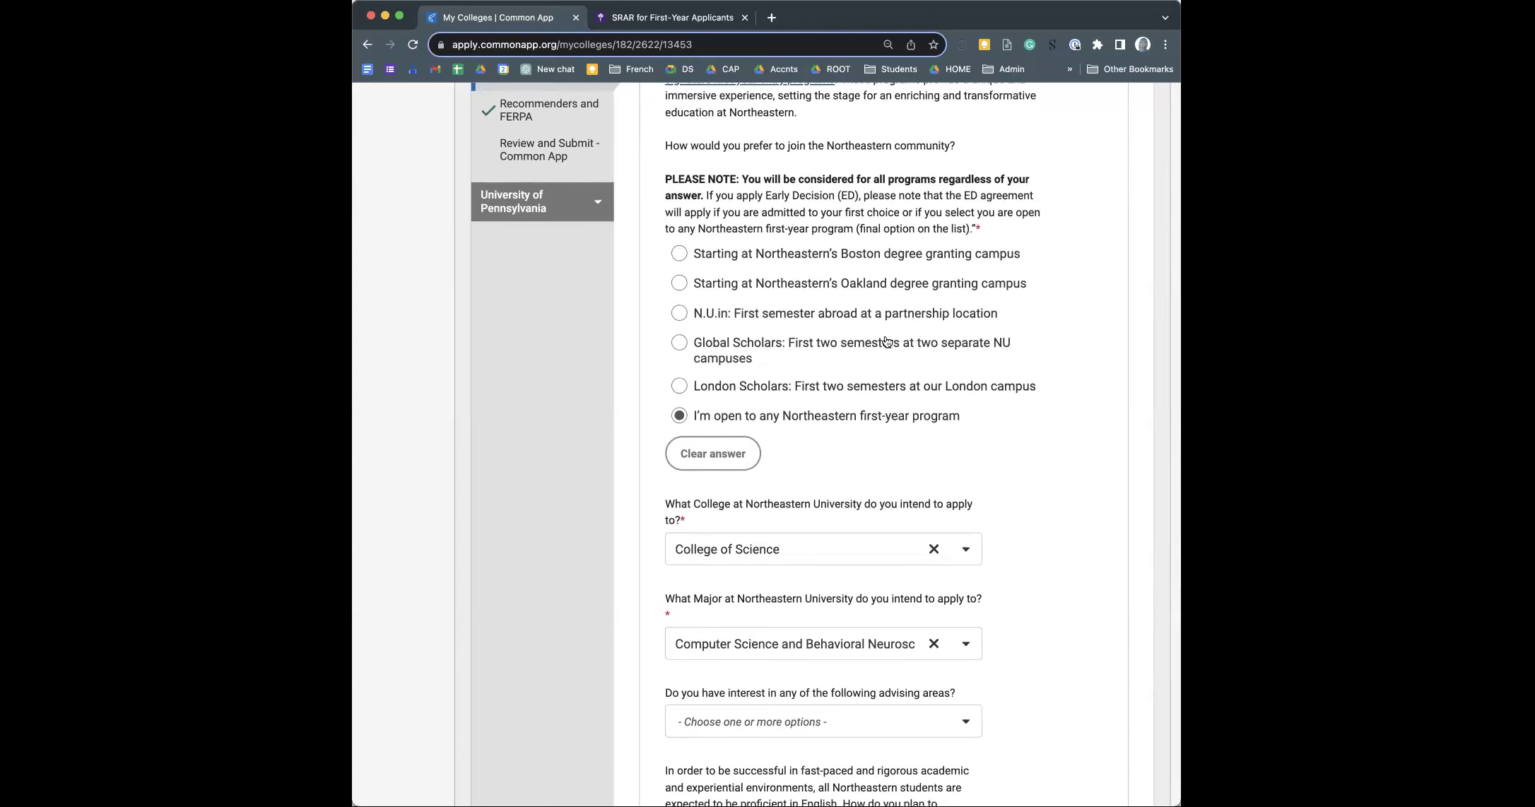
pyautogui.scroll(-1, 844, 354)
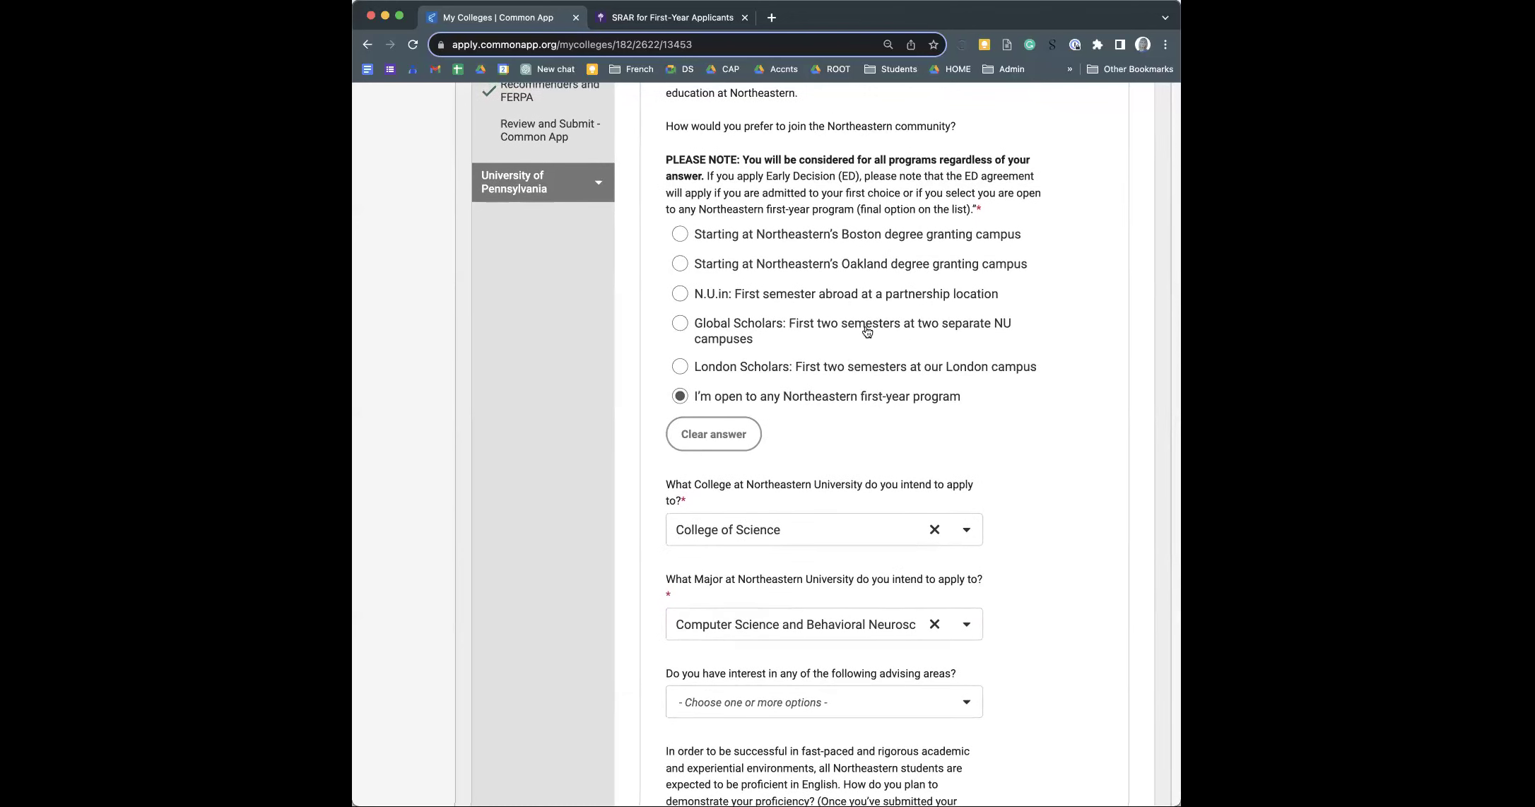
pyautogui.scroll(-4, 867, 332)
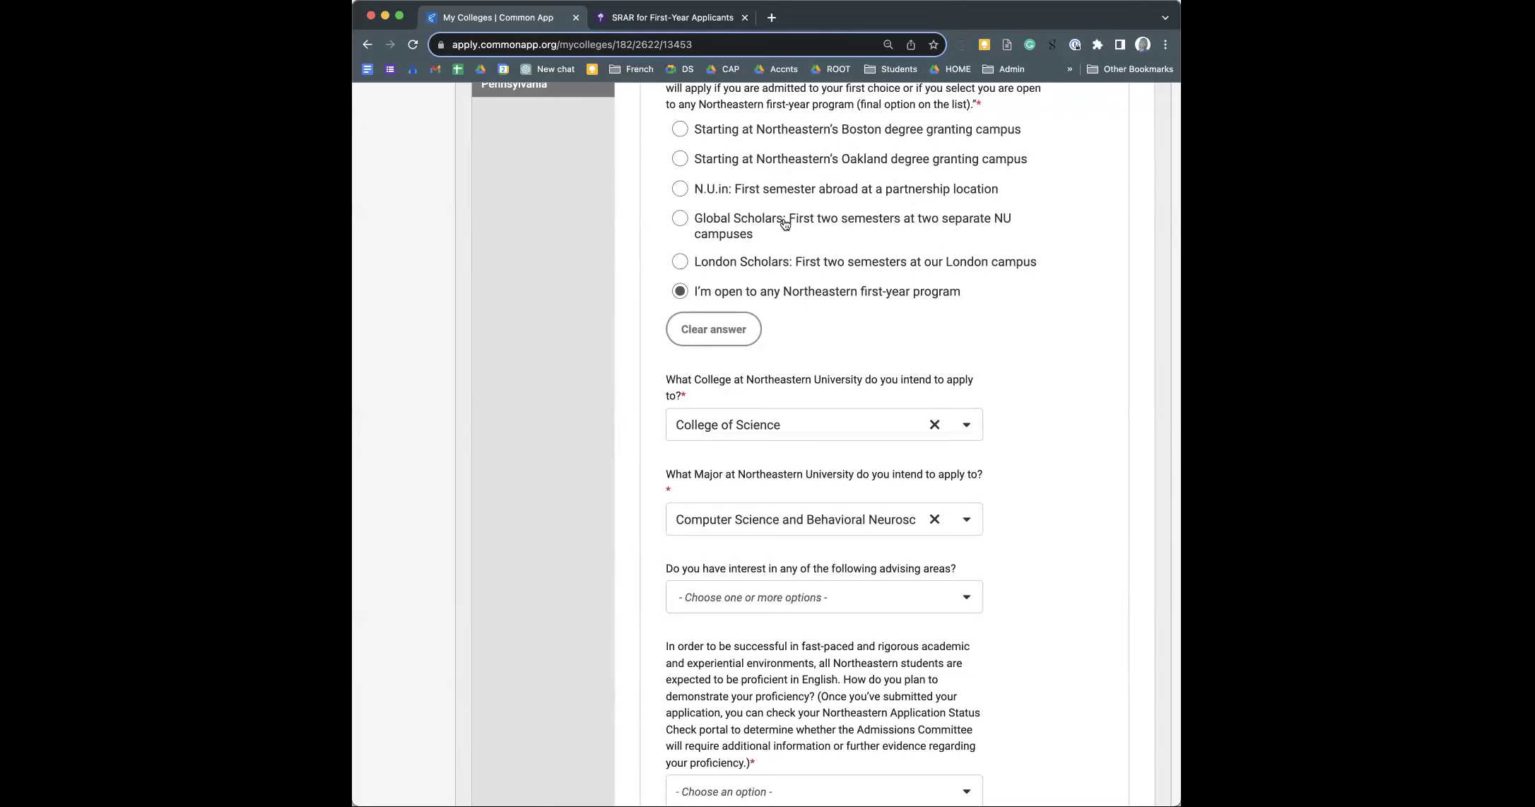
pyautogui.scroll(-1, 896, 261)
pyautogui.scroll(-3, 898, 261)
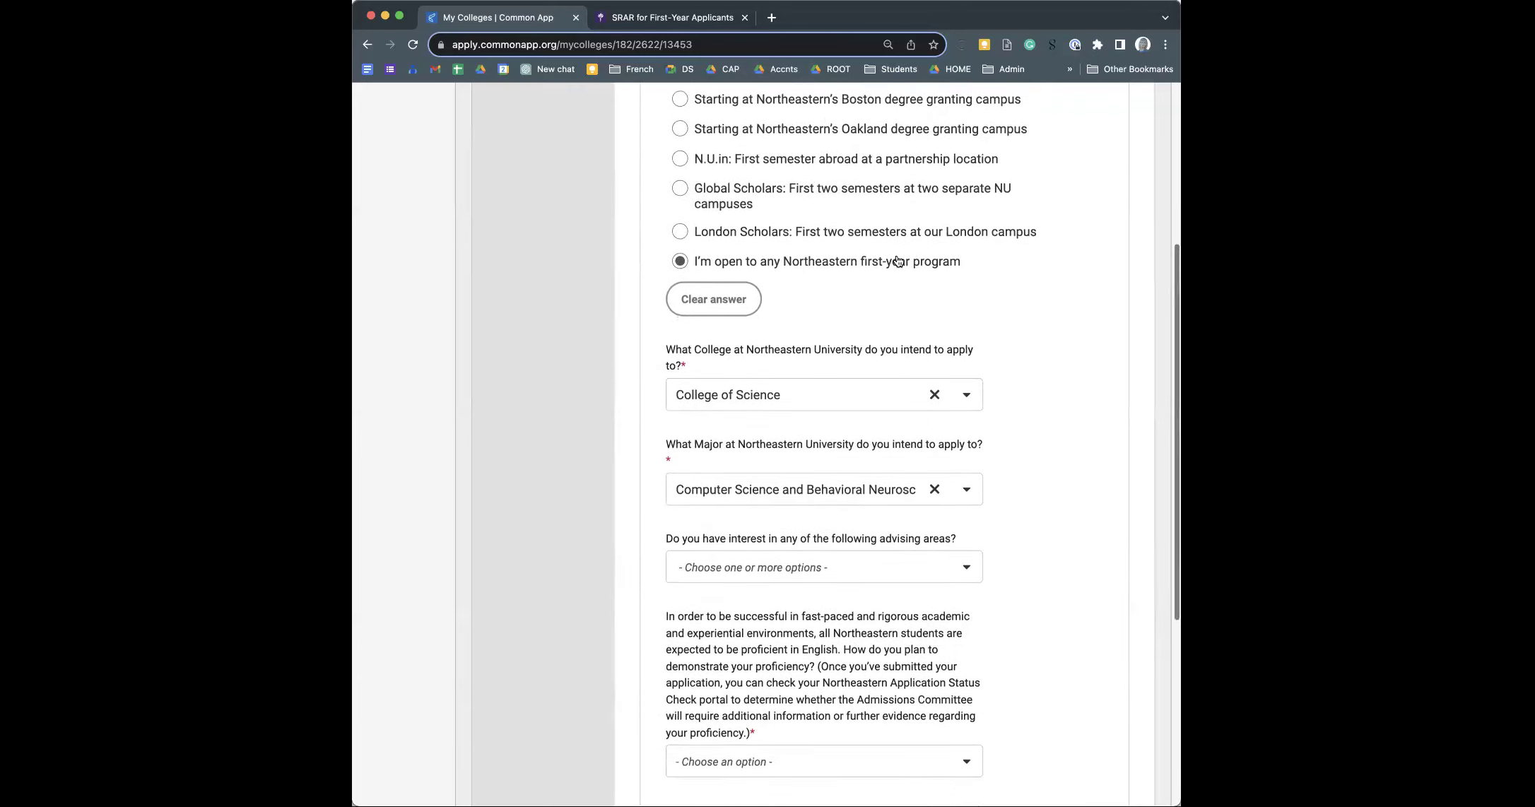
pyautogui.scroll(-1, 858, 221)
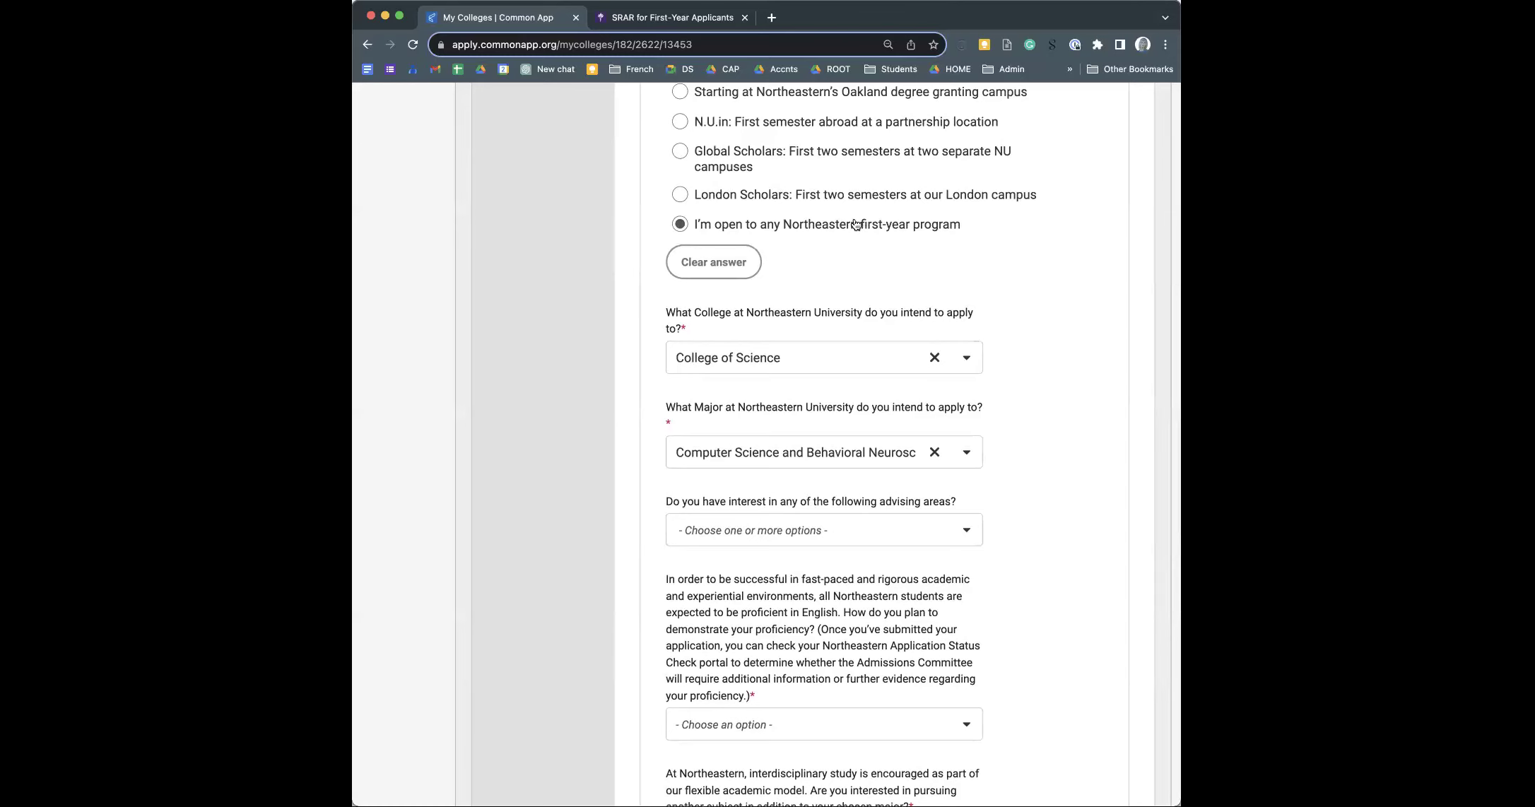
pyautogui.scroll(3, 879, 236)
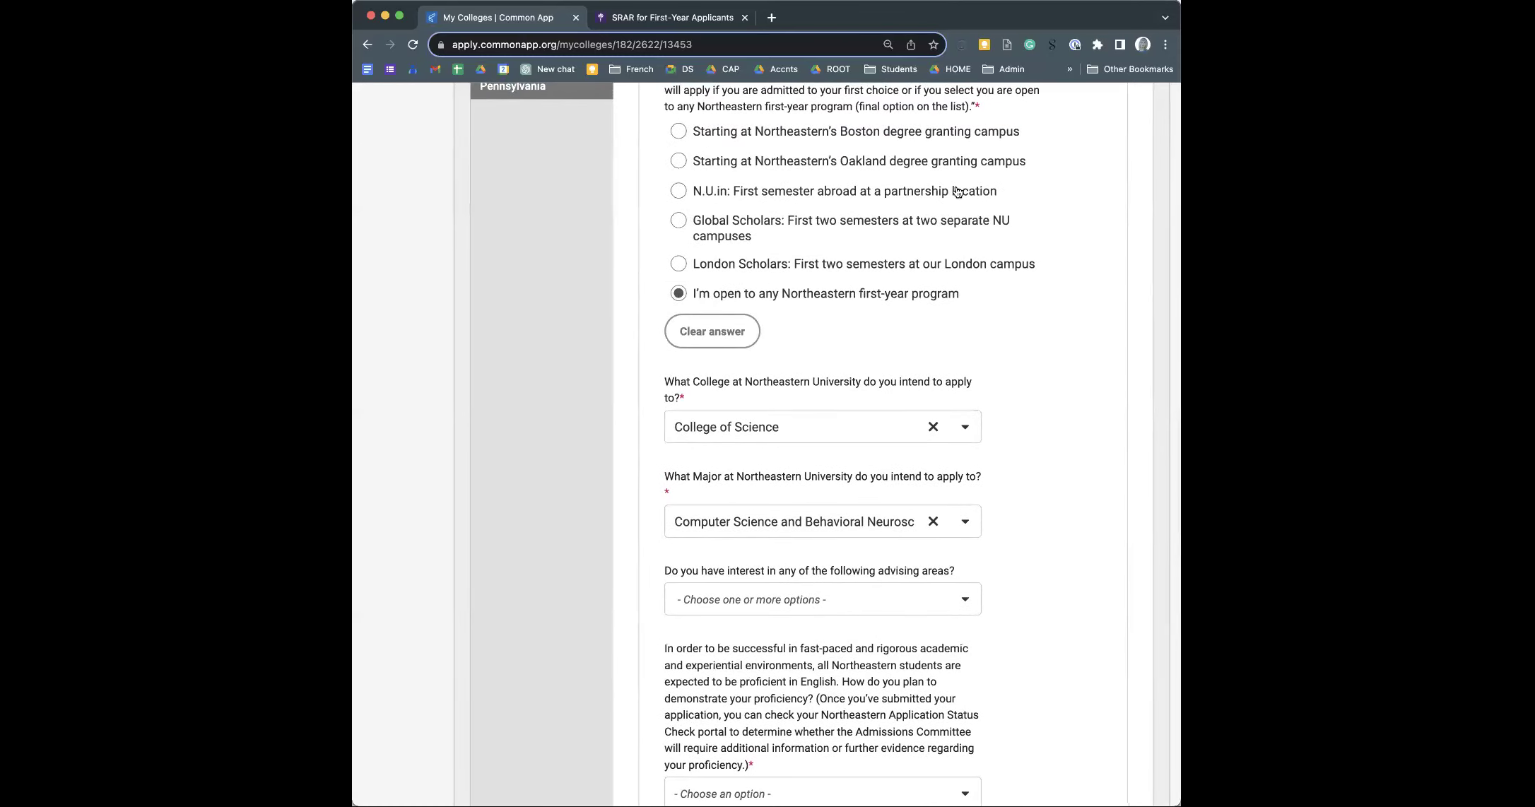
# - Review the remaining Academics questions on college, major, advising areas, English proficiency, interdisciplinary study, experiential learning and global opportunities
pyautogui.scroll(-5, 864, 316)
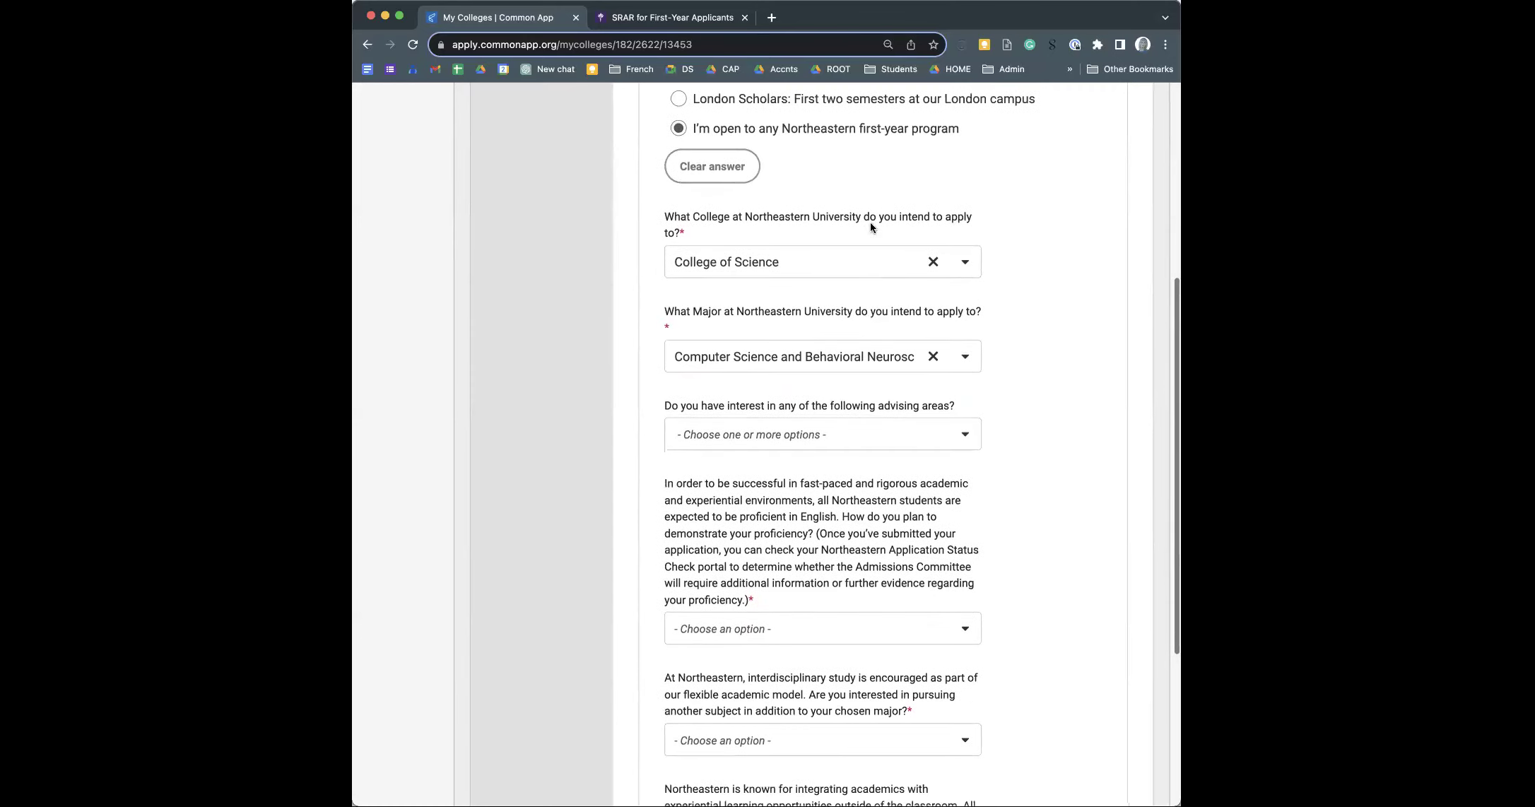
pyautogui.scroll(-6, 897, 272)
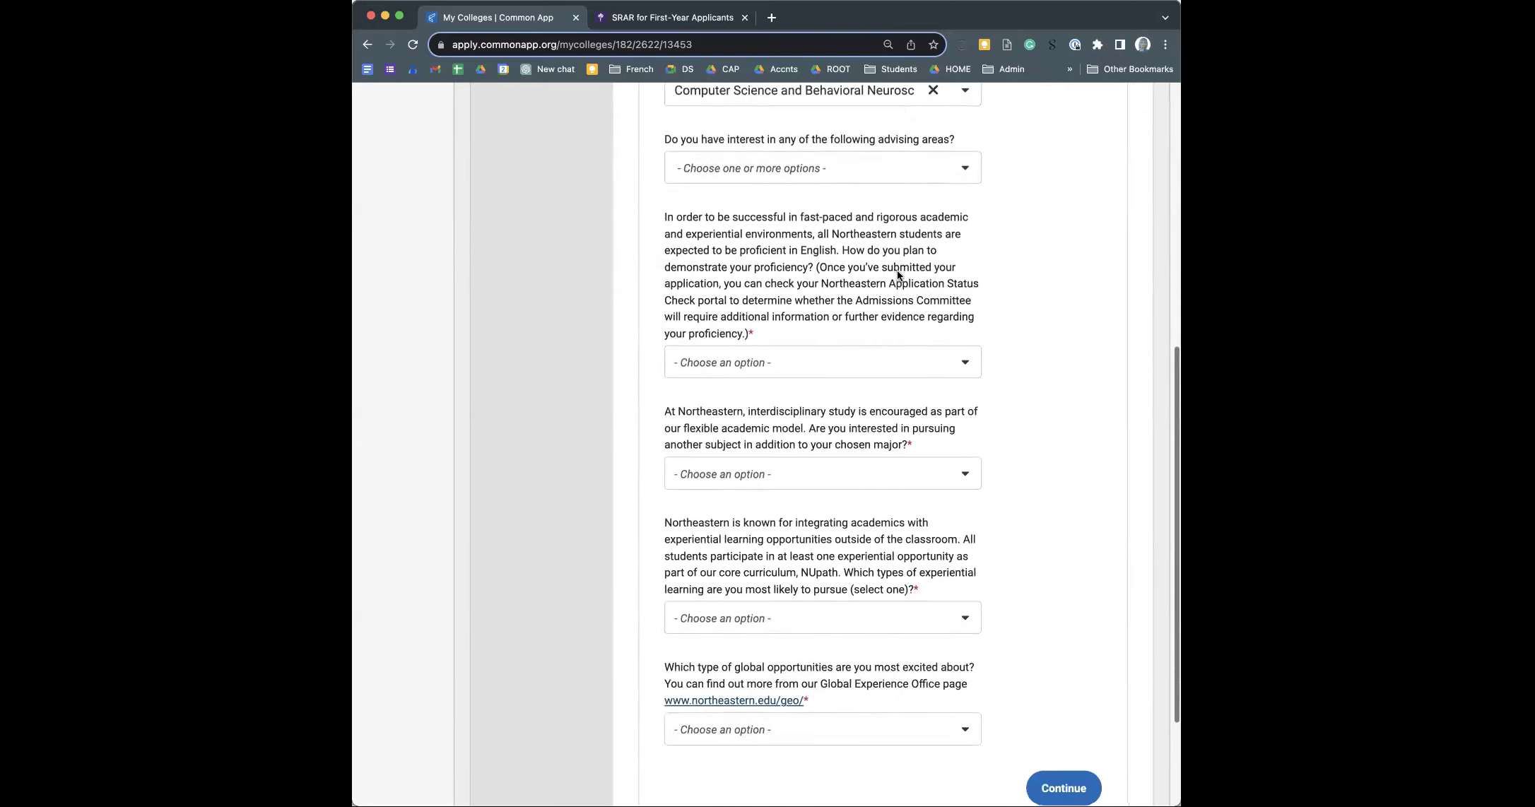
pyautogui.scroll(-7, 898, 272)
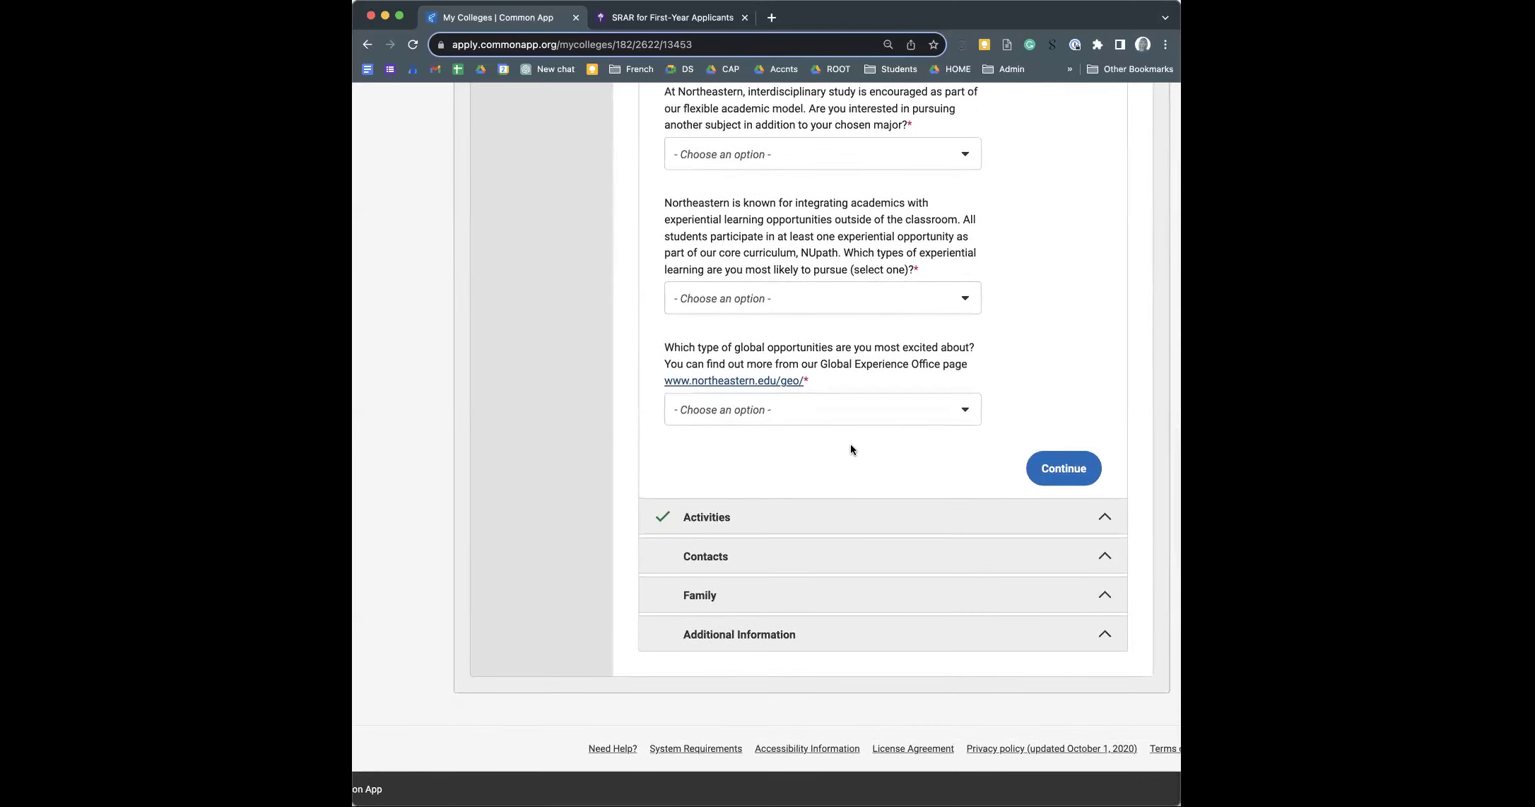
# - Check the résumé upload in Northeastern's Activities section and the prior application, phone and email questions under Contacts
pyautogui.click(735, 517)
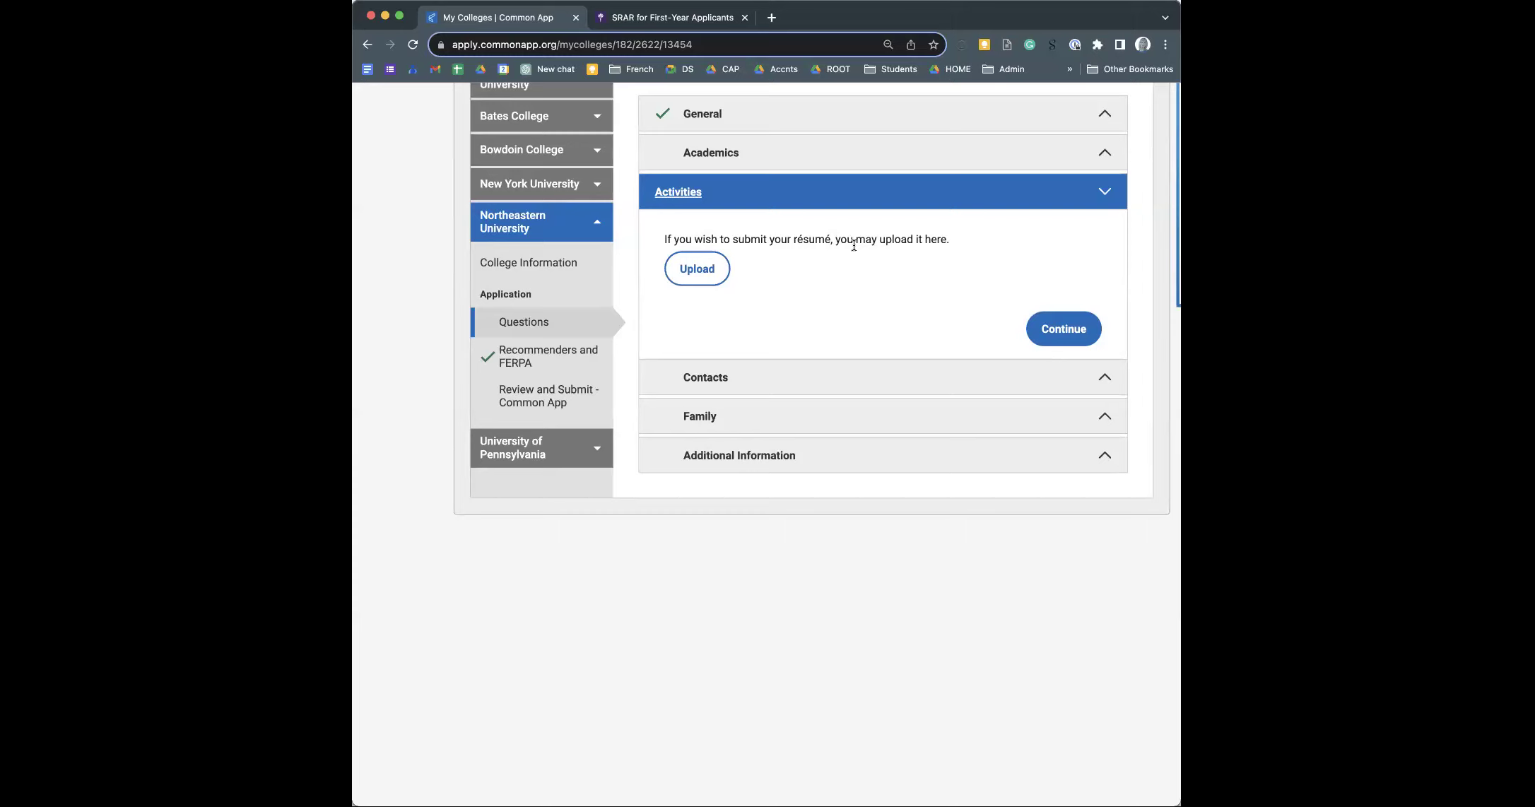
pyautogui.click(717, 382)
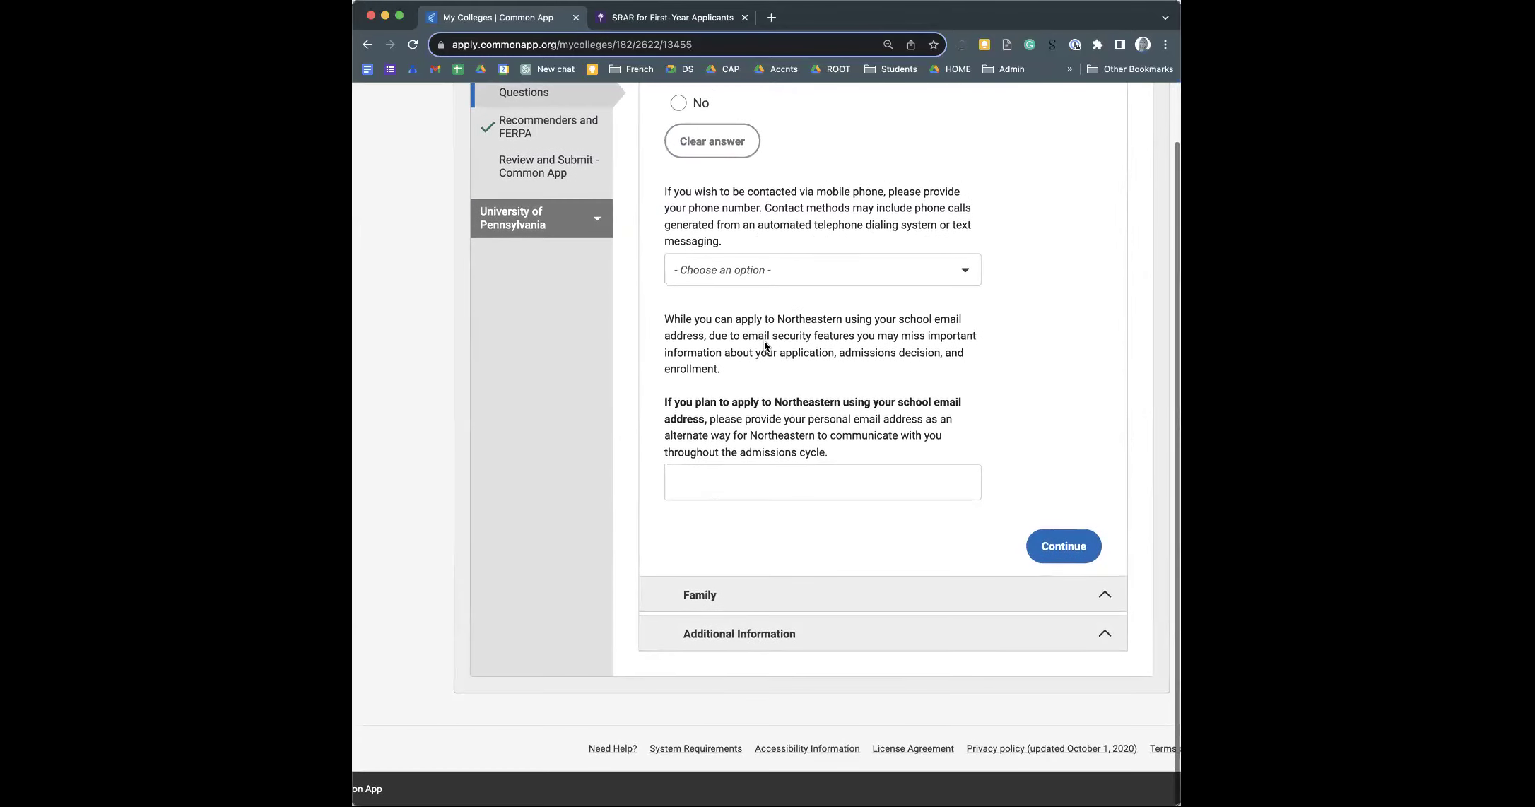
pyautogui.scroll(5, 718, 543)
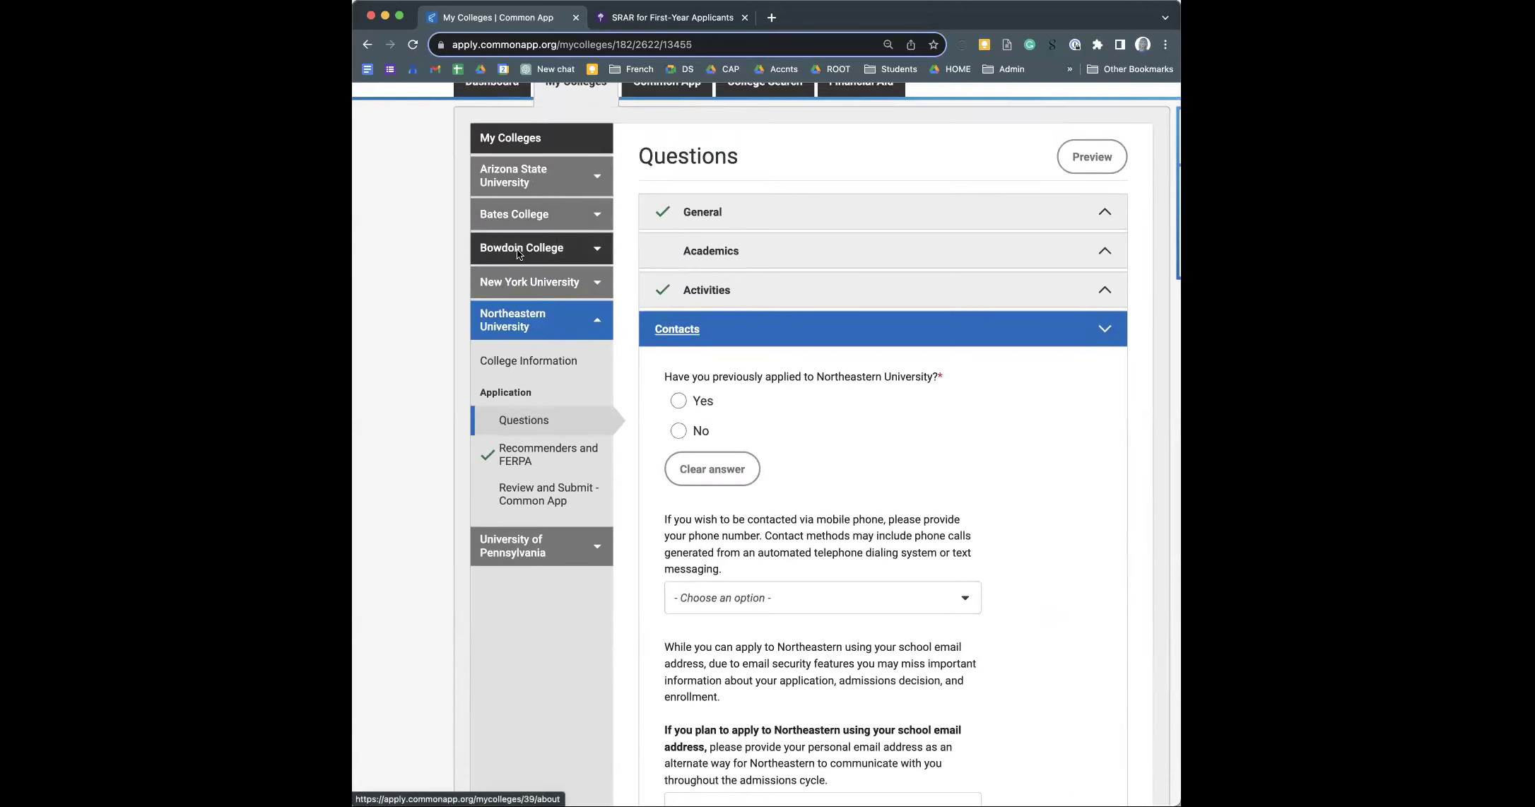
# - Open Bowdoin College's application questions and review the start term, previous application and how-you-learned-about-Bowdoin questions
pyautogui.click(518, 249)
pyautogui.scroll(-2, 680, 395)
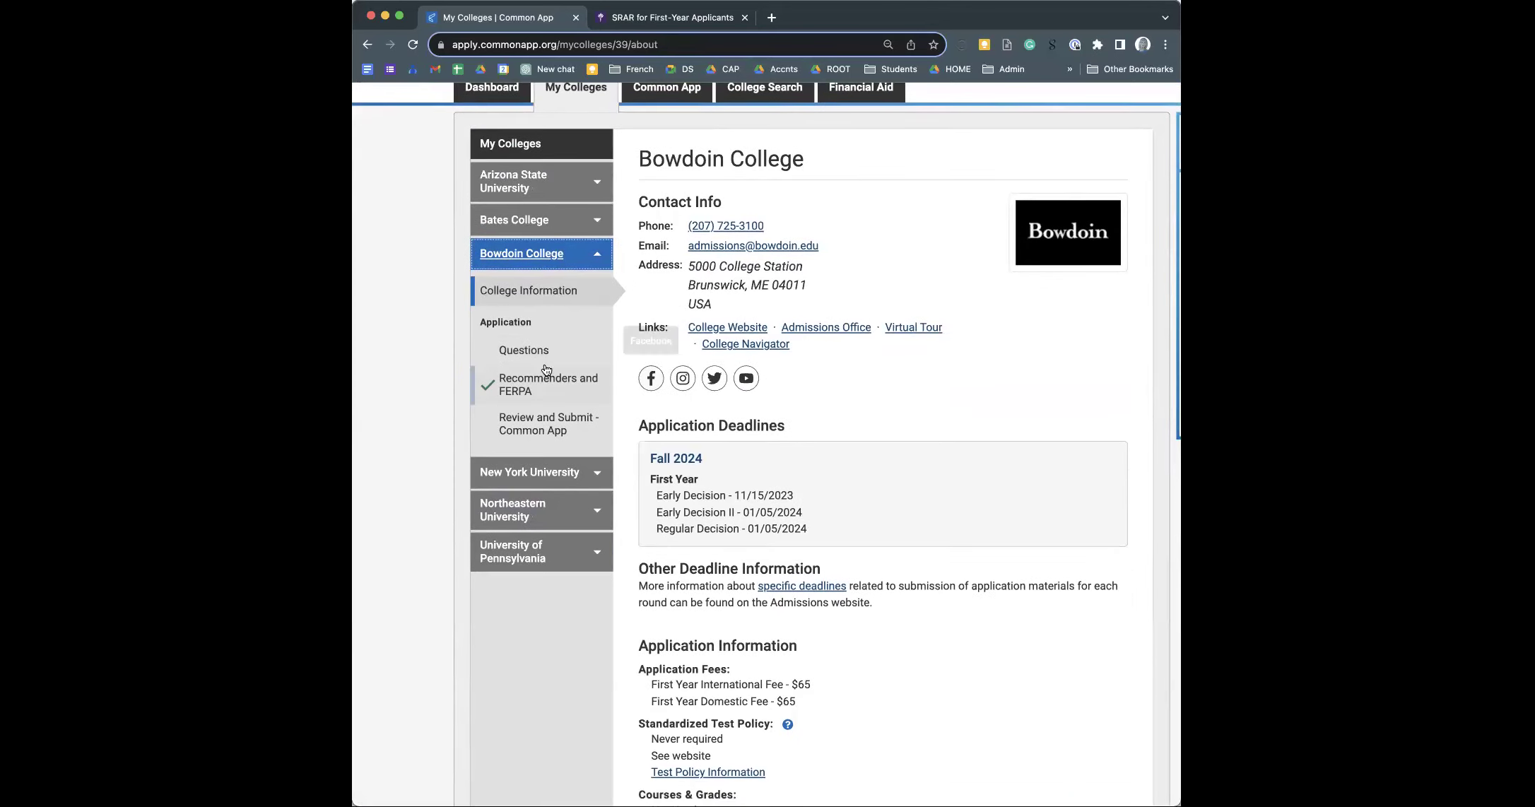
pyautogui.click(531, 354)
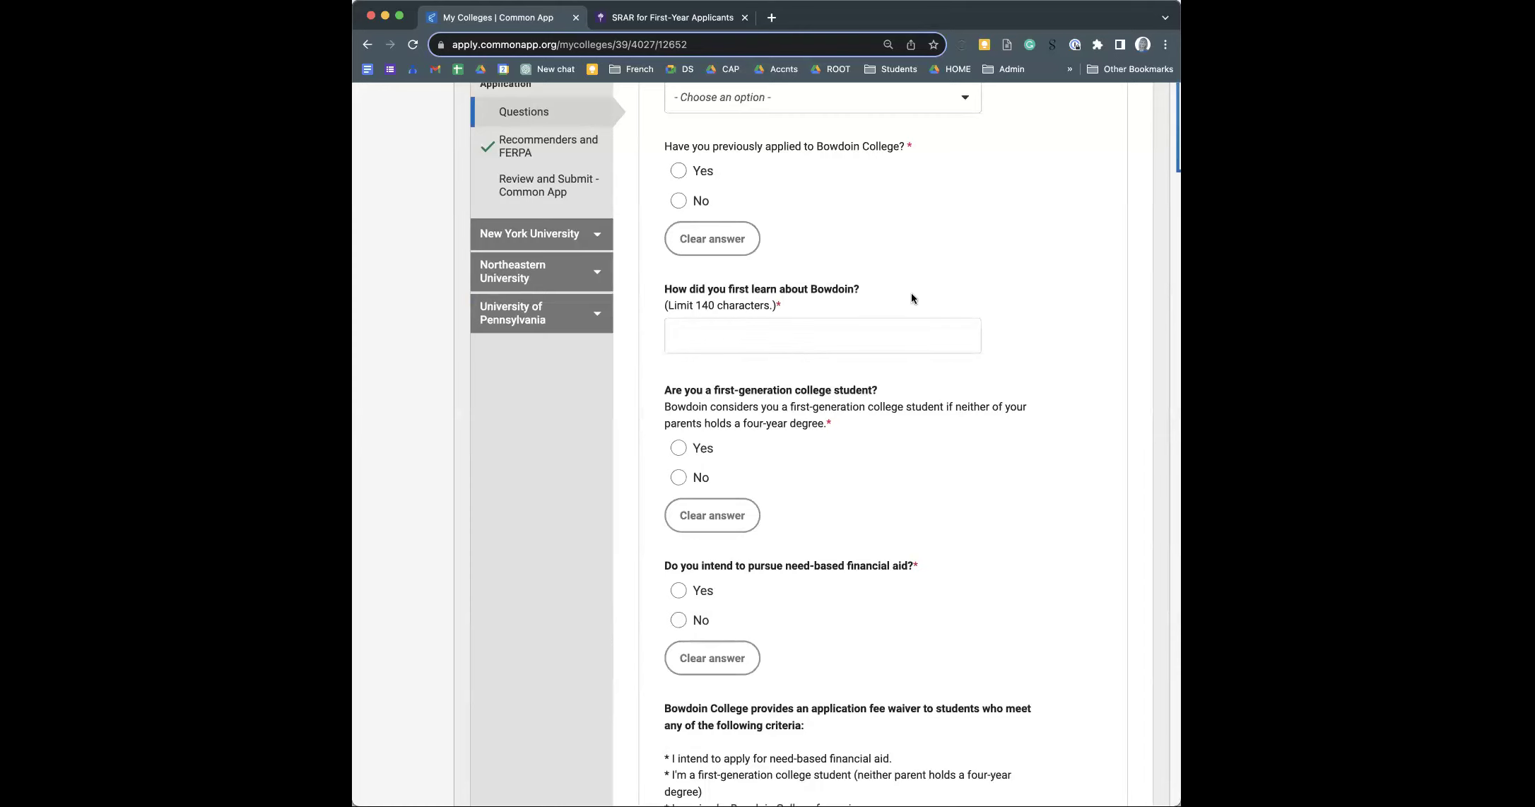
pyautogui.scroll(2, 911, 298)
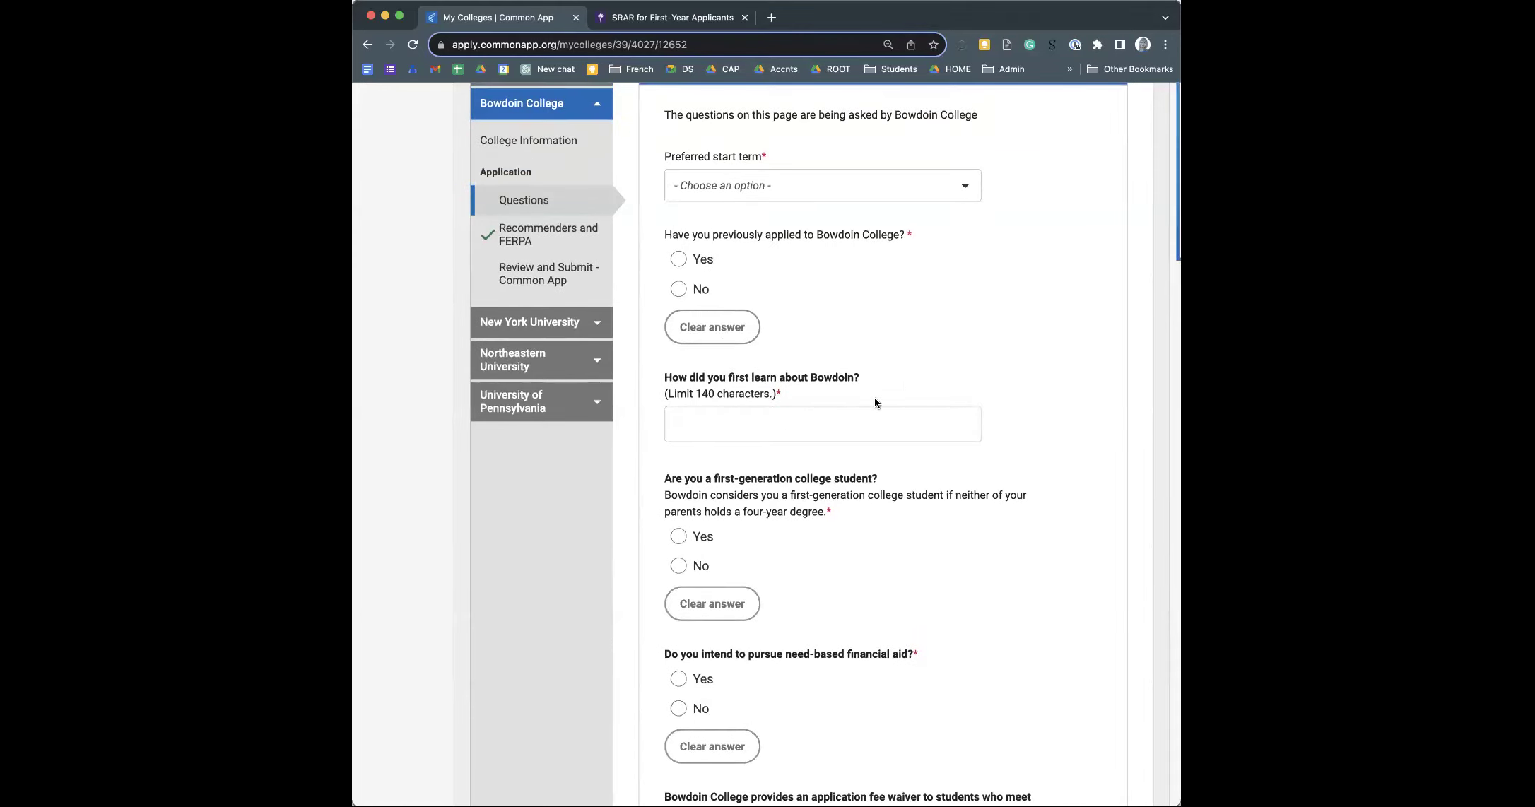
pyautogui.scroll(-5, 875, 399)
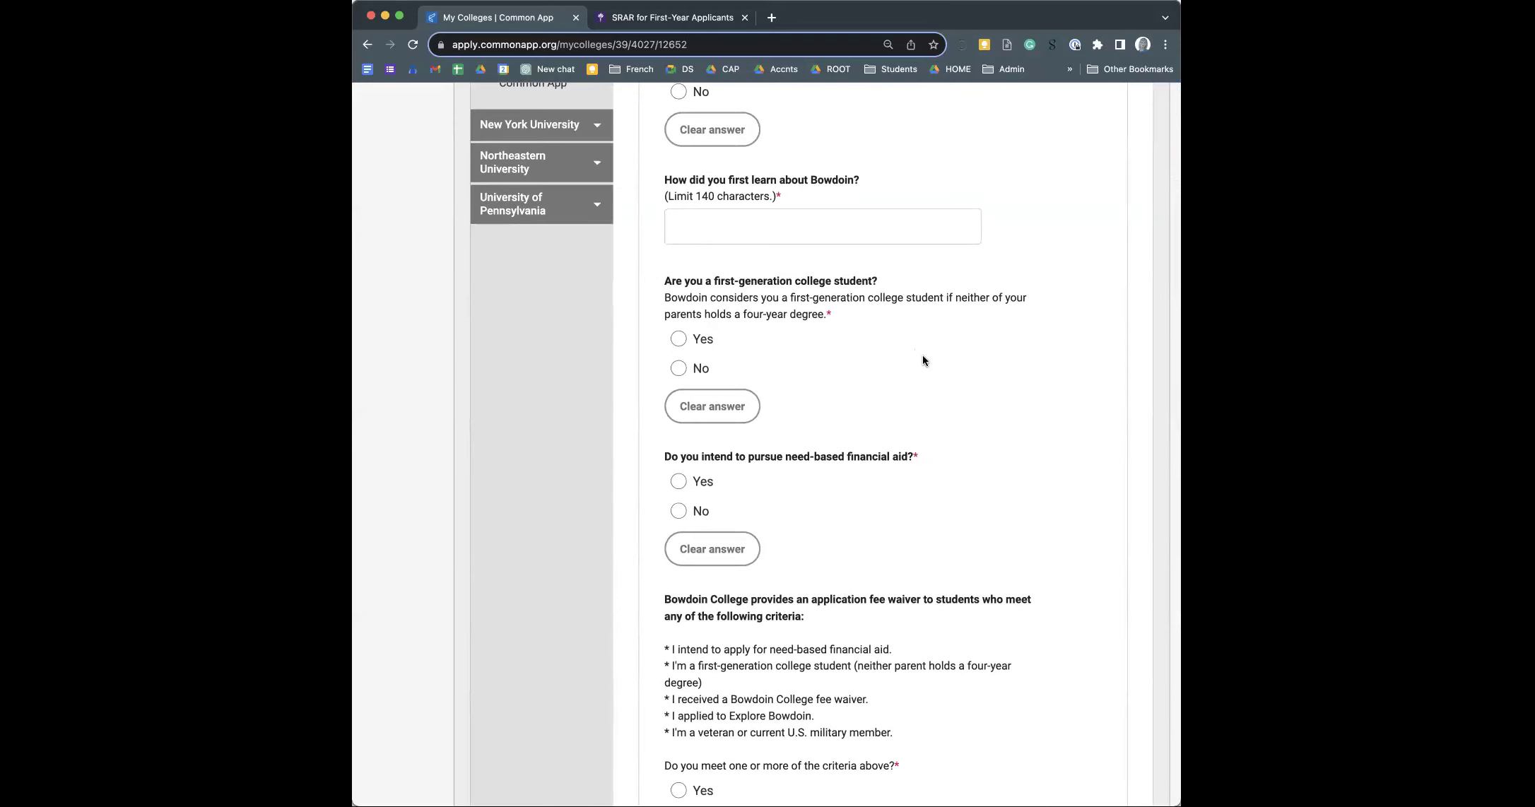
# - Read Bowdoin's first-generation, need-based aid and fee waiver criteria questions, continuing through religious preference and academic areas of interest
pyautogui.scroll(-3, 922, 361)
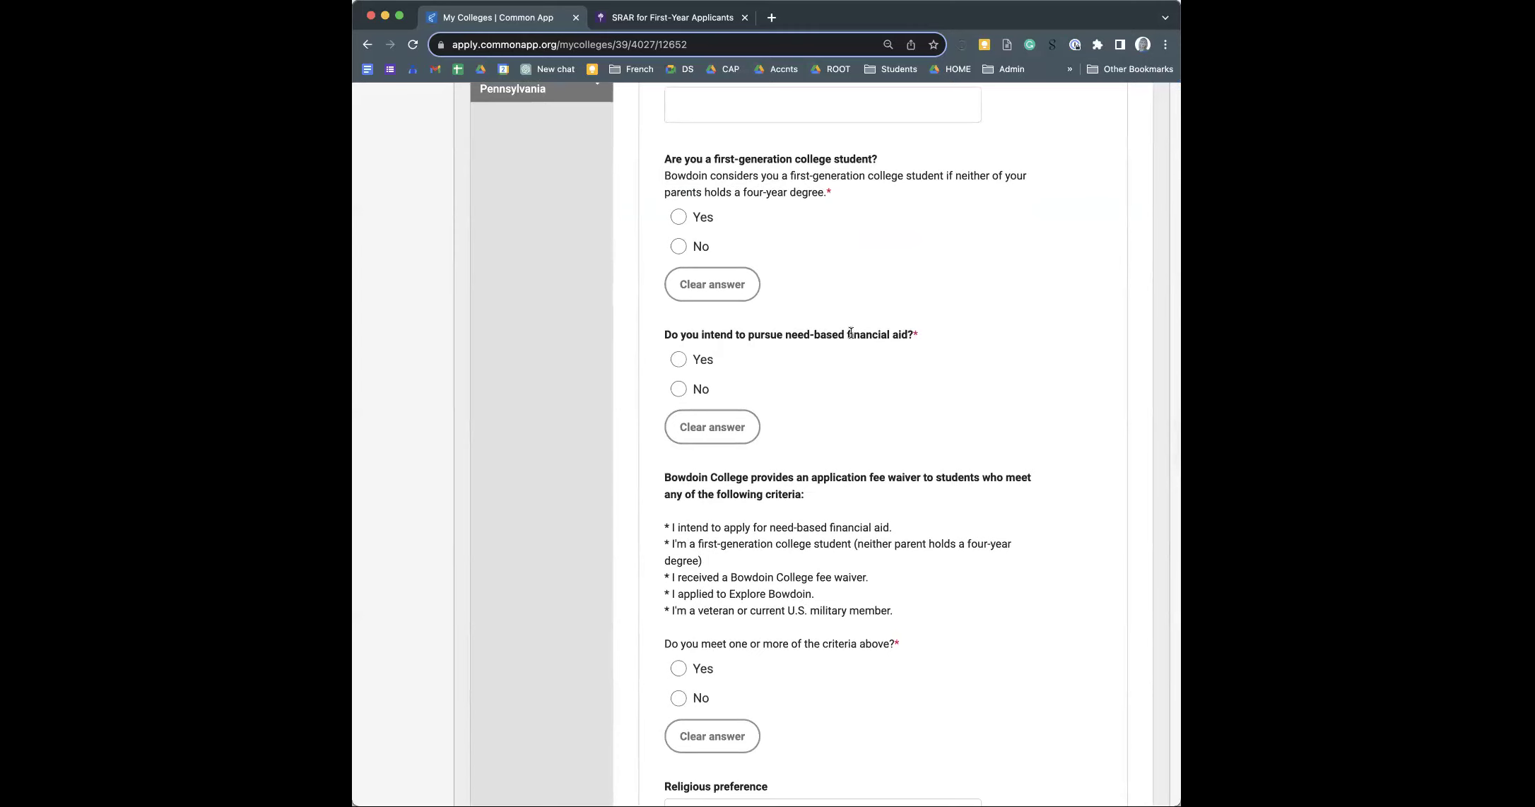
pyautogui.scroll(-1, 854, 380)
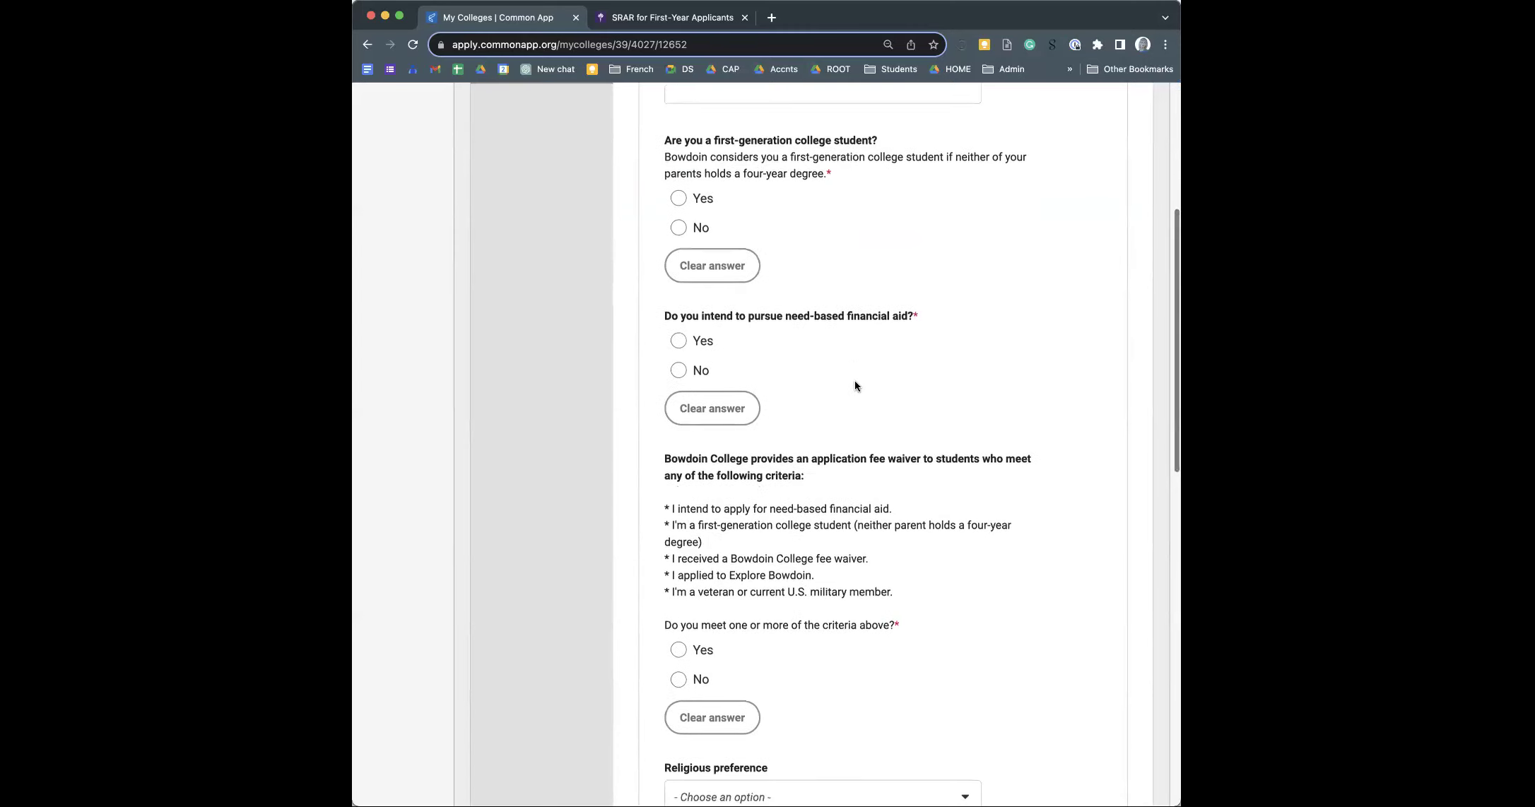
pyautogui.scroll(-1, 854, 381)
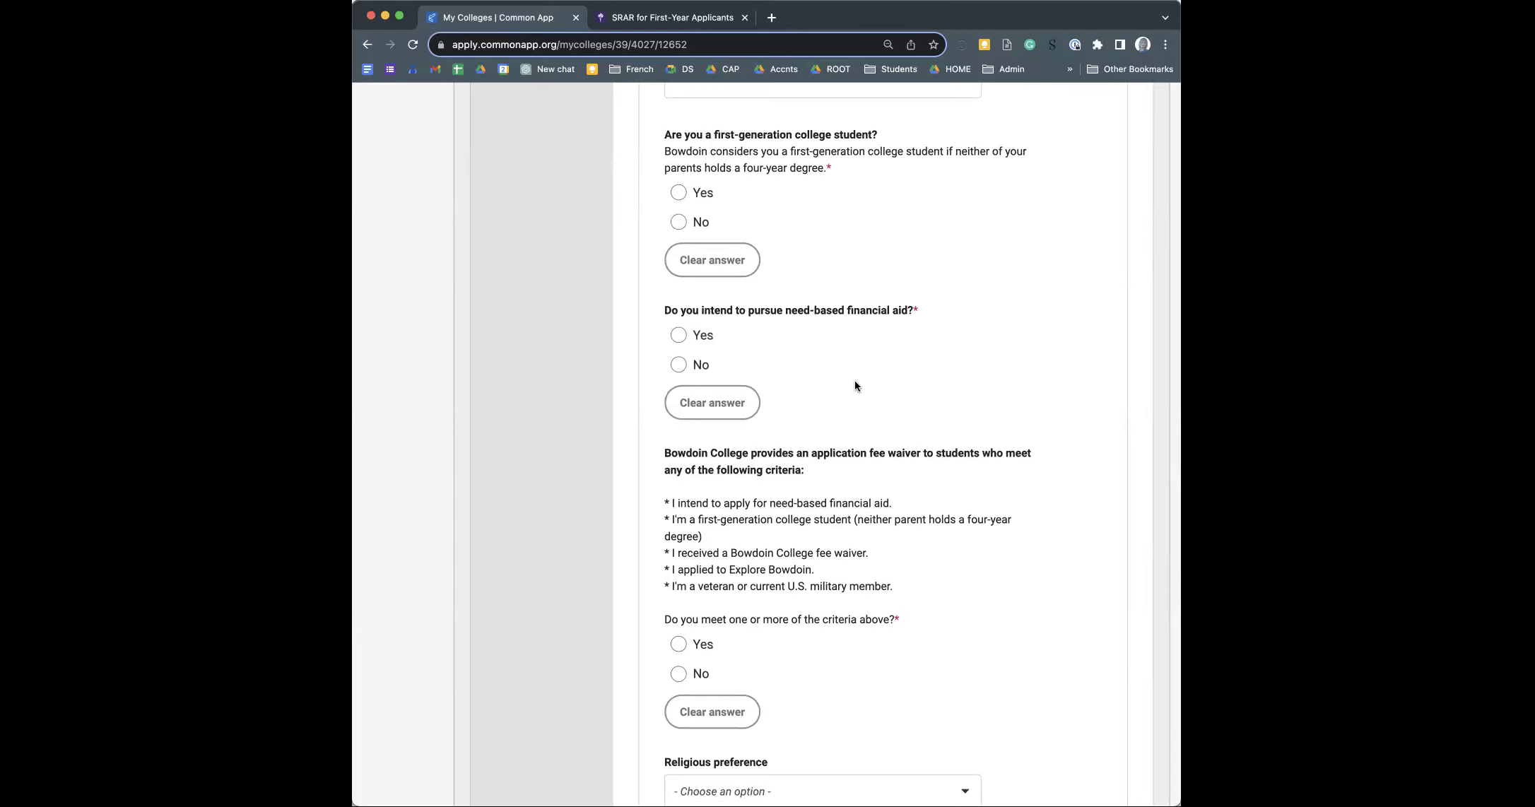
pyautogui.scroll(-3, 829, 404)
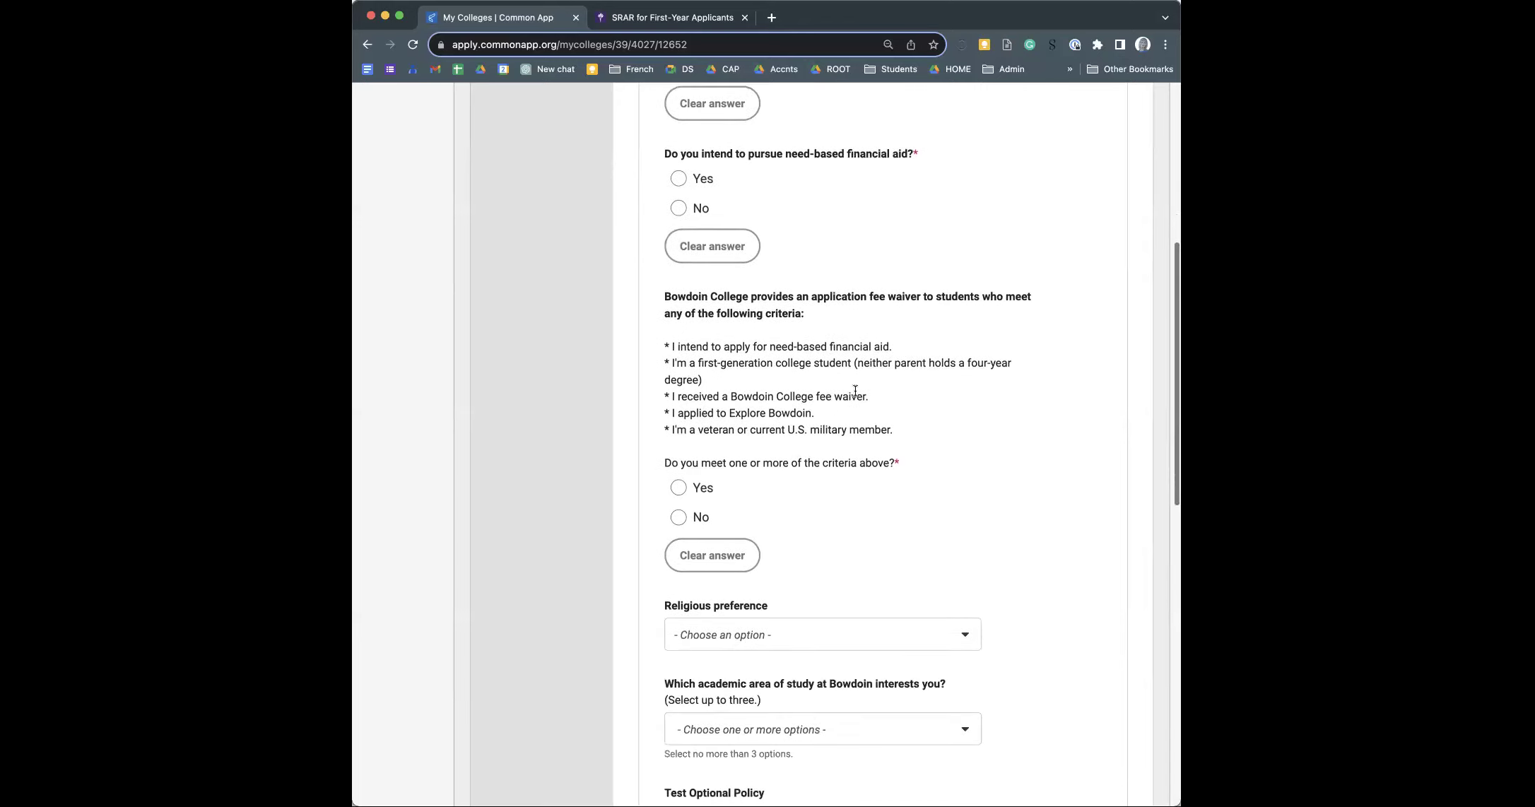
pyautogui.scroll(-5, 813, 348)
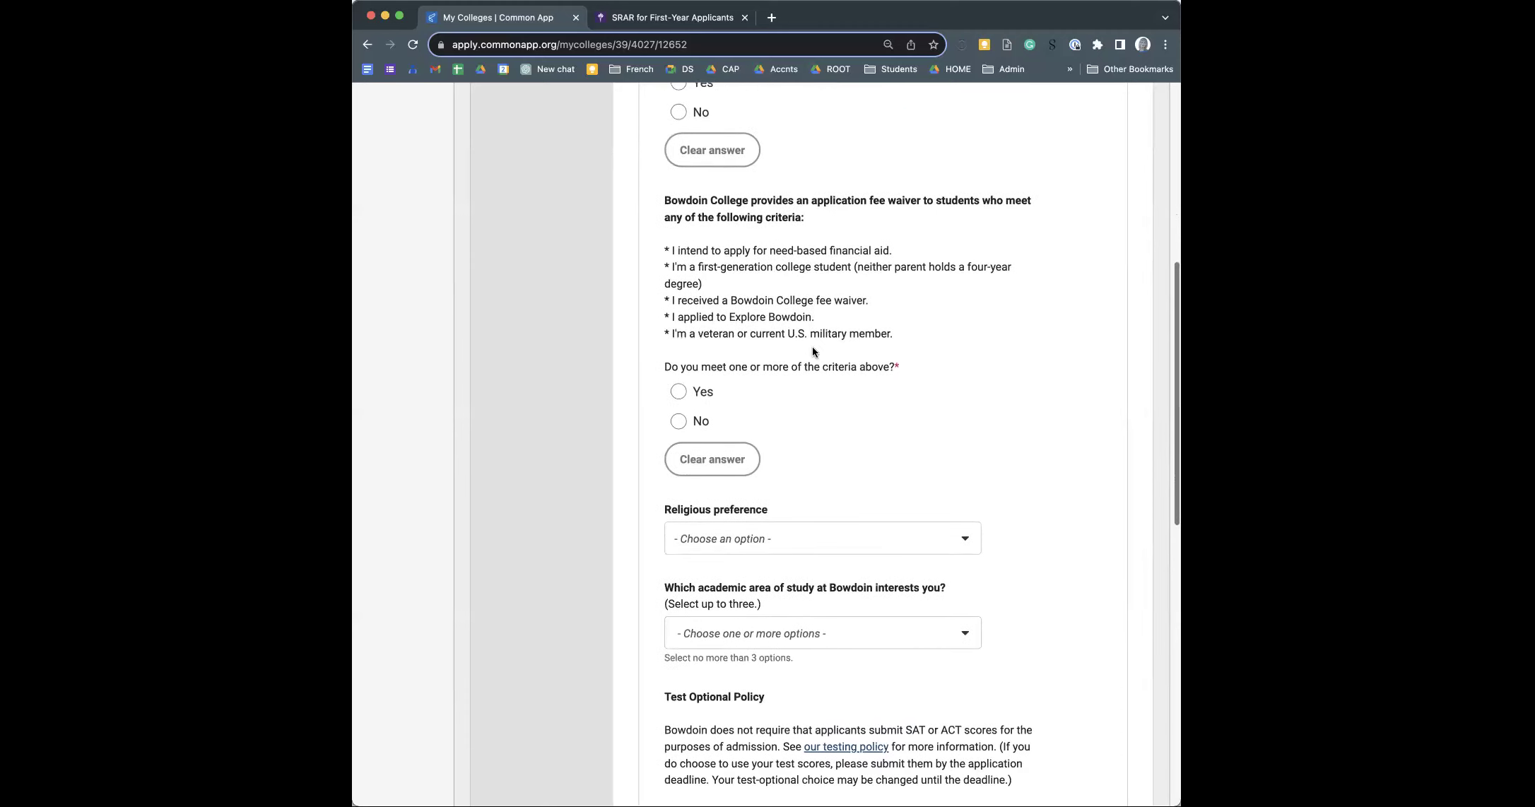
# - Finish reading Bowdoin's General questions and open the Bowdoin Supplemental Essay section to review the Offer of the College prompts
pyautogui.scroll(-10, 812, 348)
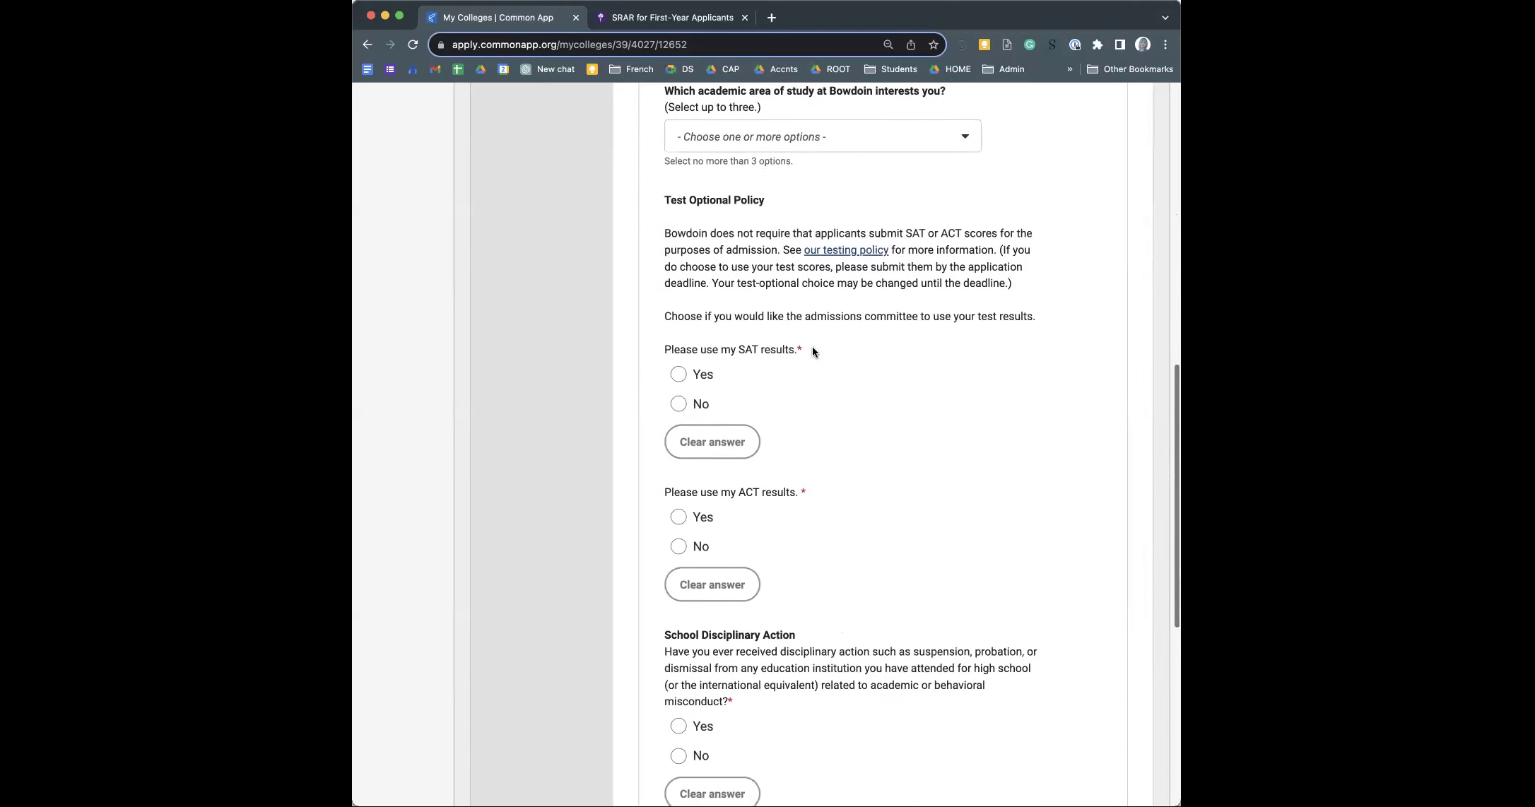
pyautogui.scroll(-3, 812, 347)
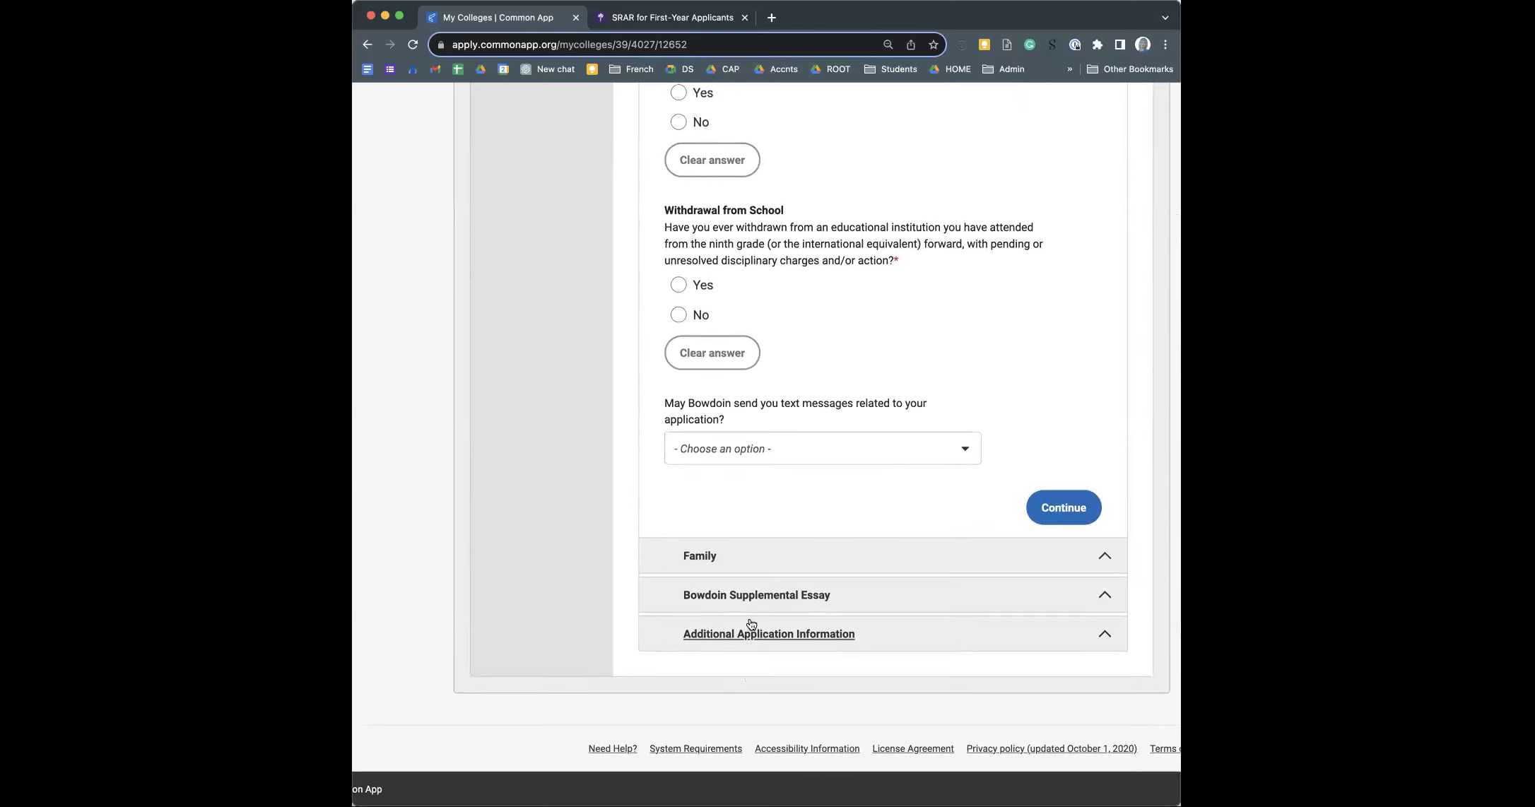
pyautogui.click(755, 597)
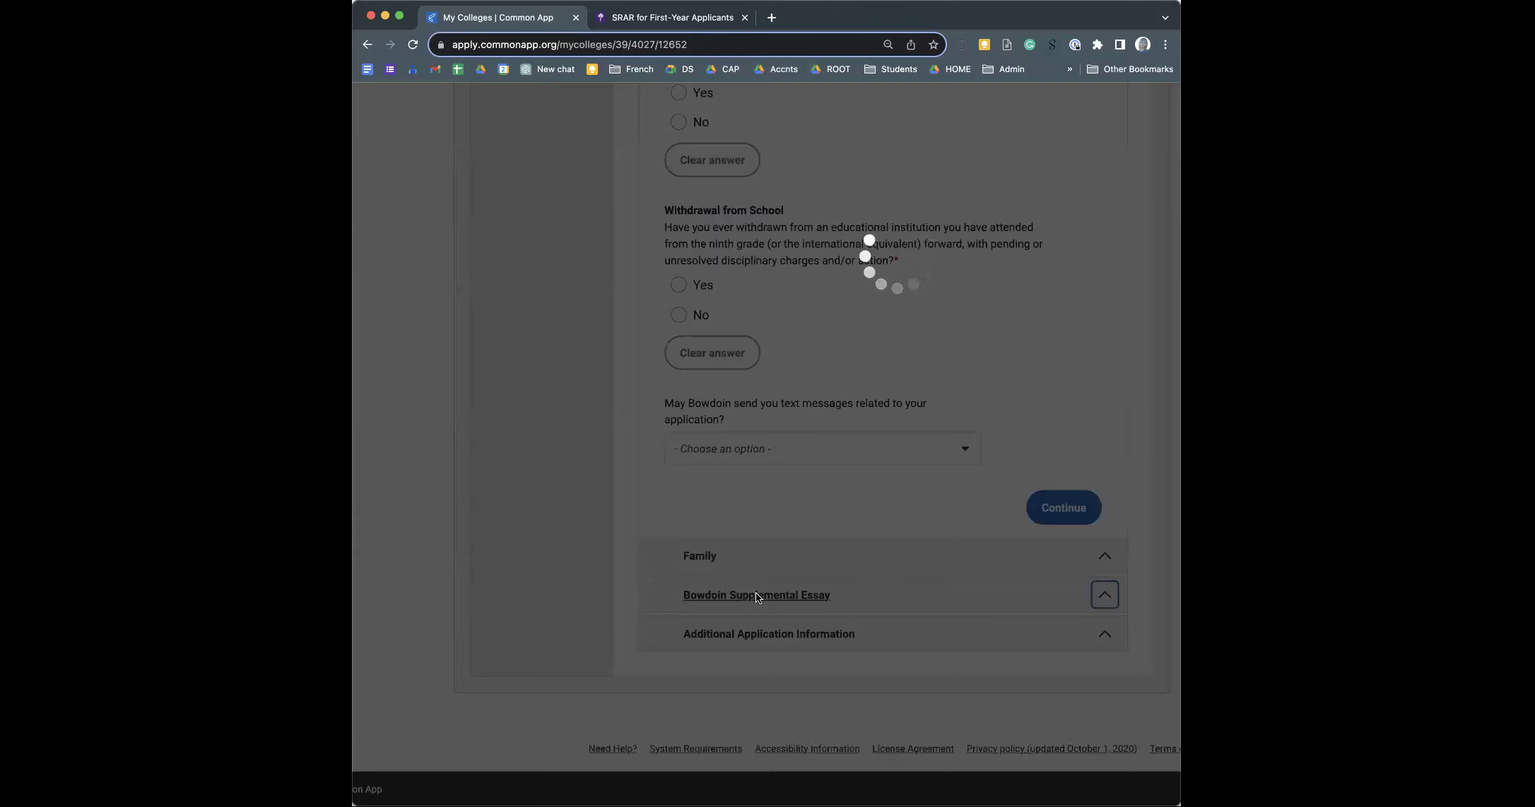
pyautogui.scroll(-4, 756, 593)
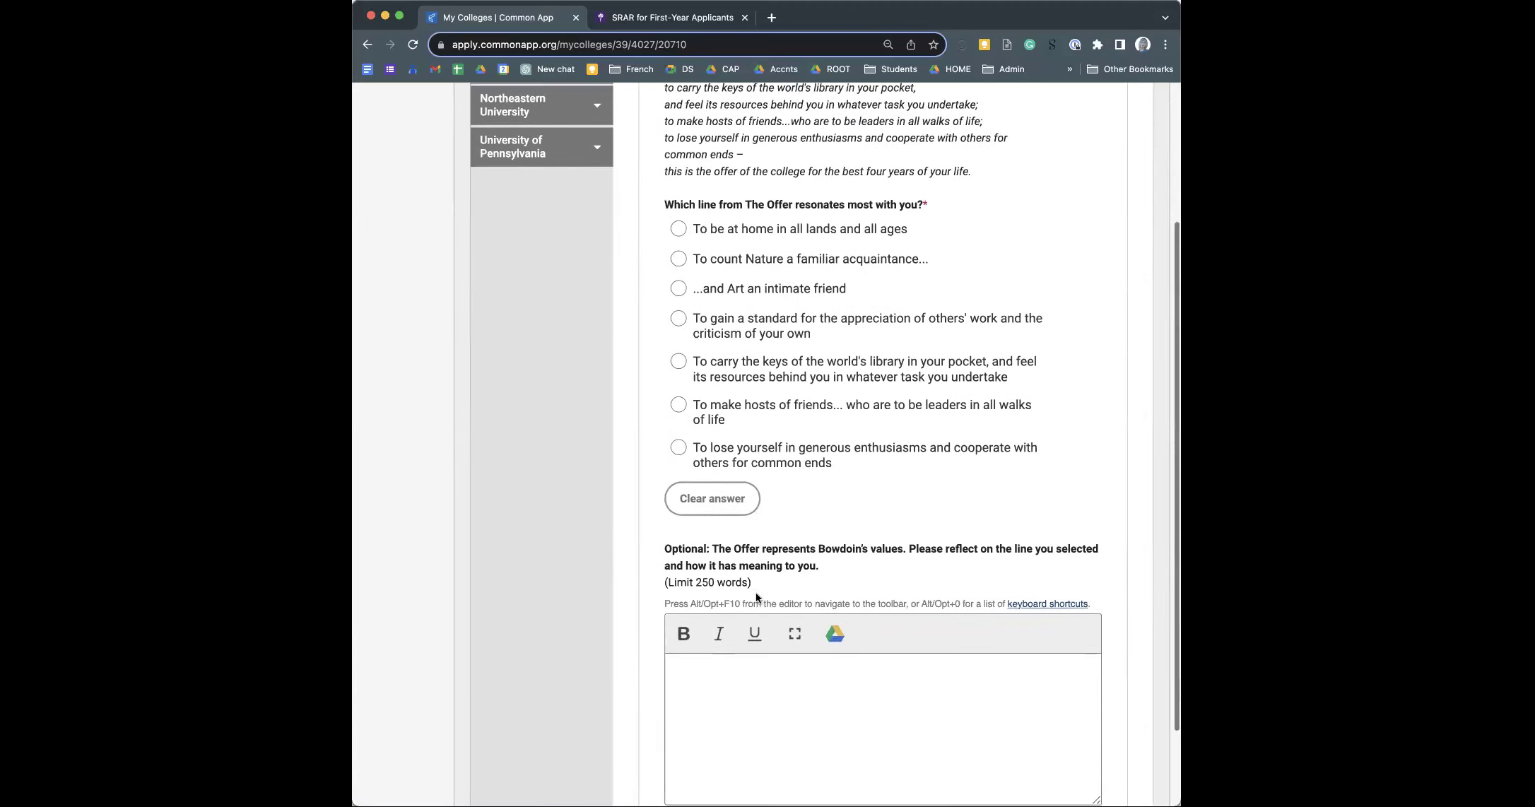
pyautogui.scroll(-3, 758, 599)
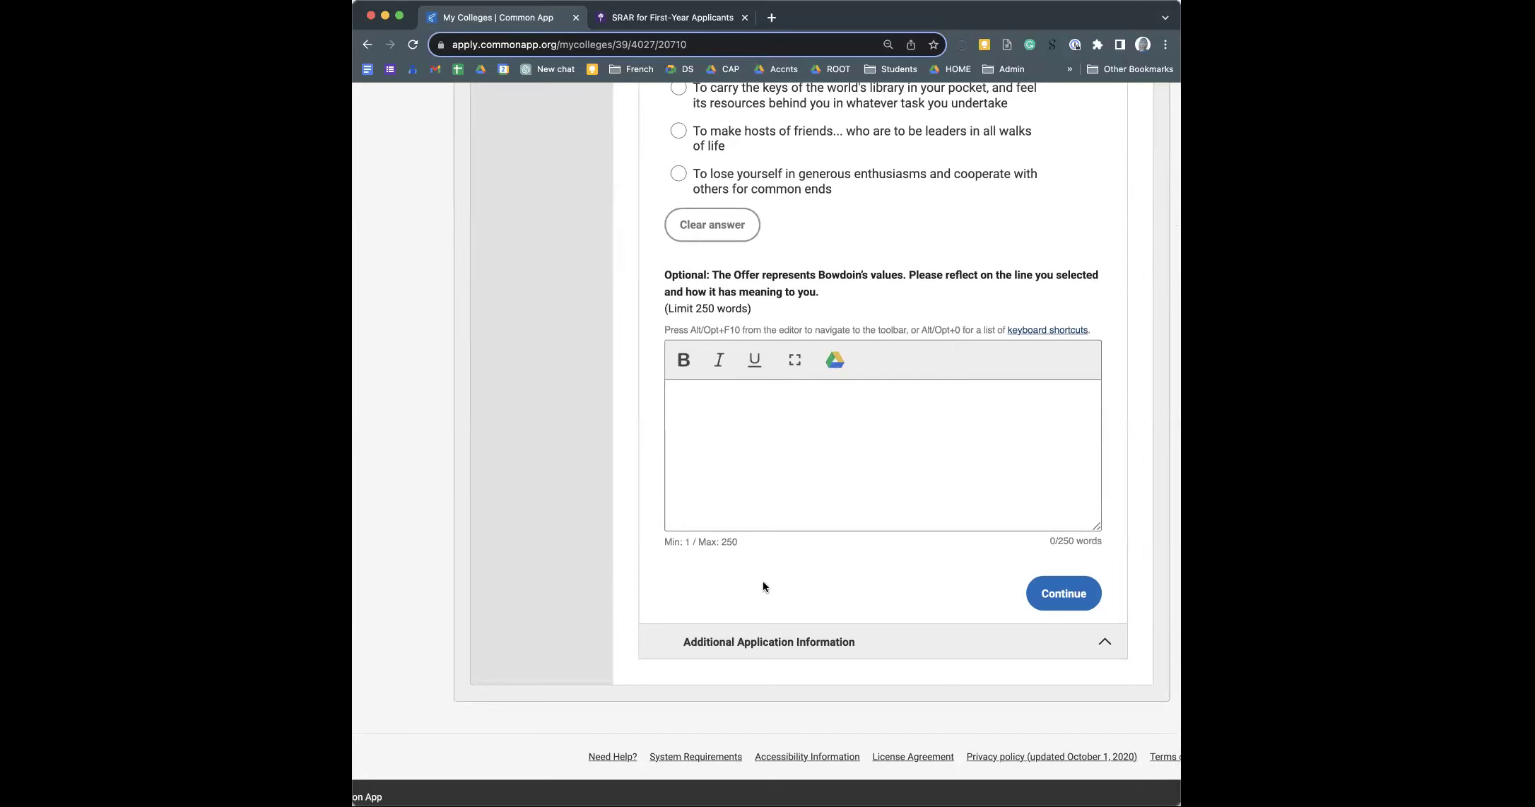
pyautogui.scroll(8, 763, 585)
pyautogui.scroll(2, 763, 587)
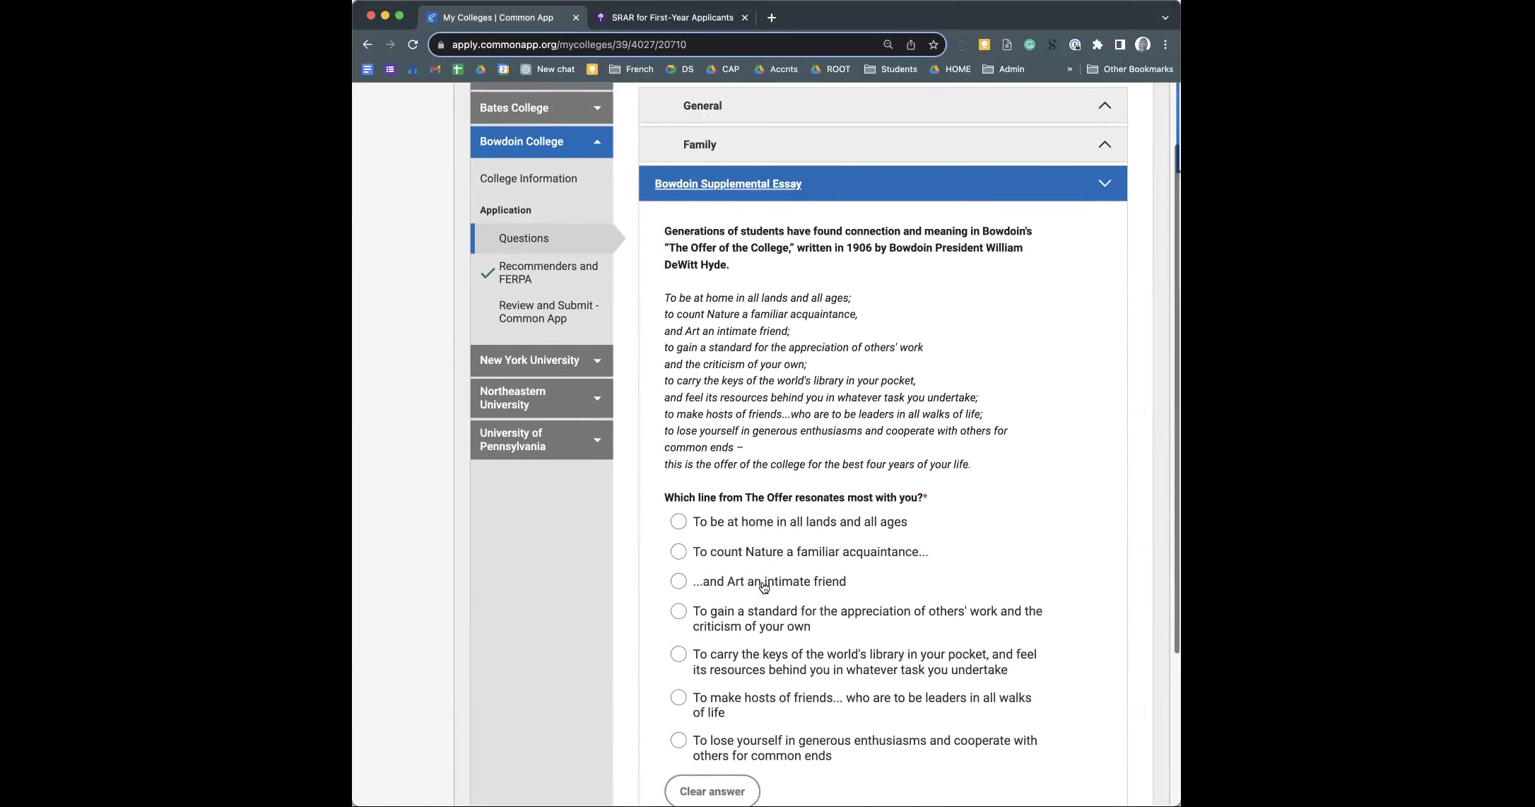
pyautogui.scroll(-9, 740, 630)
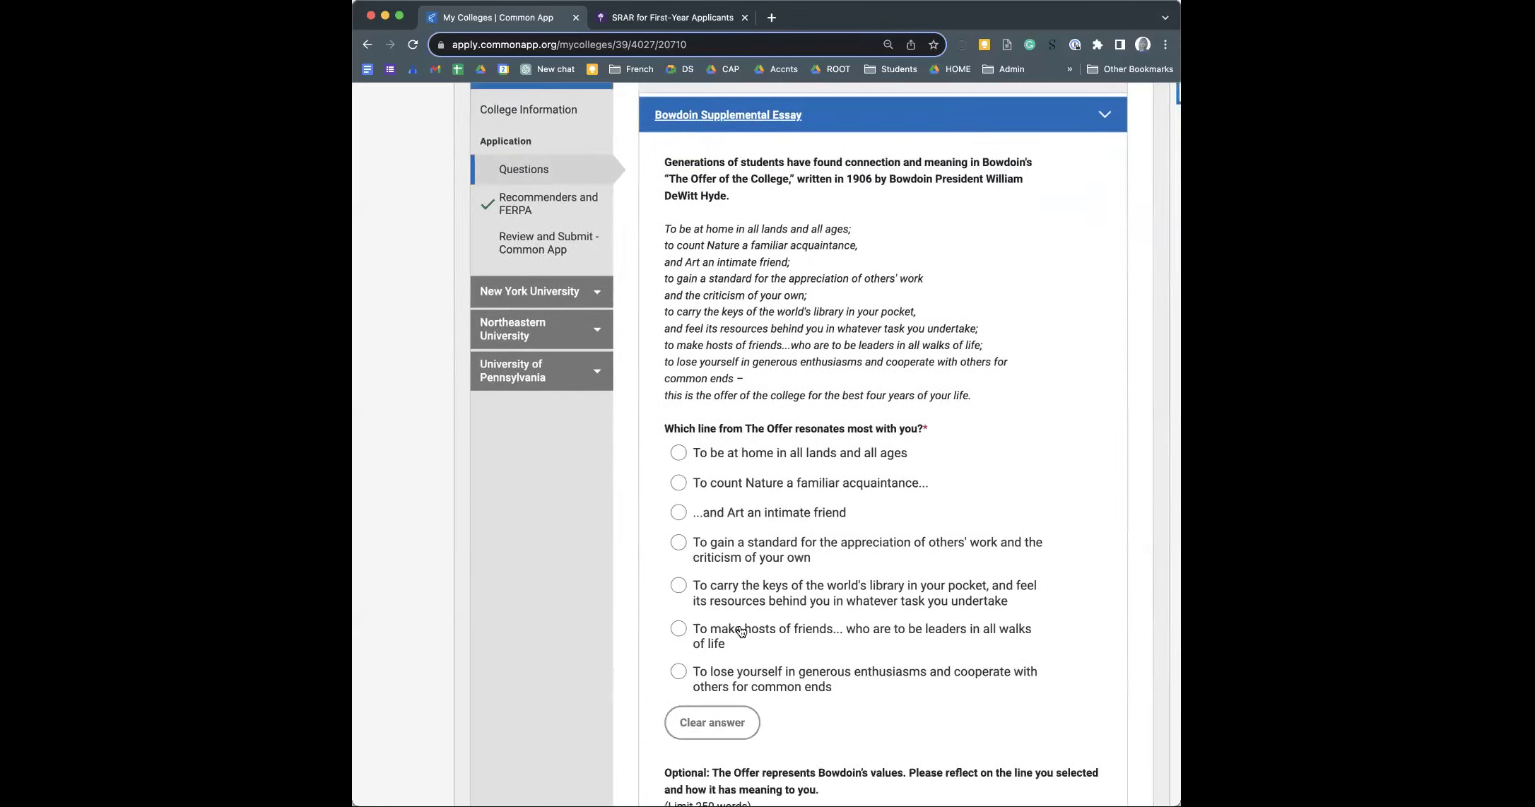
# - Open Bowdoin's Additional Application Information section and read the optional writing, video response and arts supplement items
pyautogui.click(731, 687)
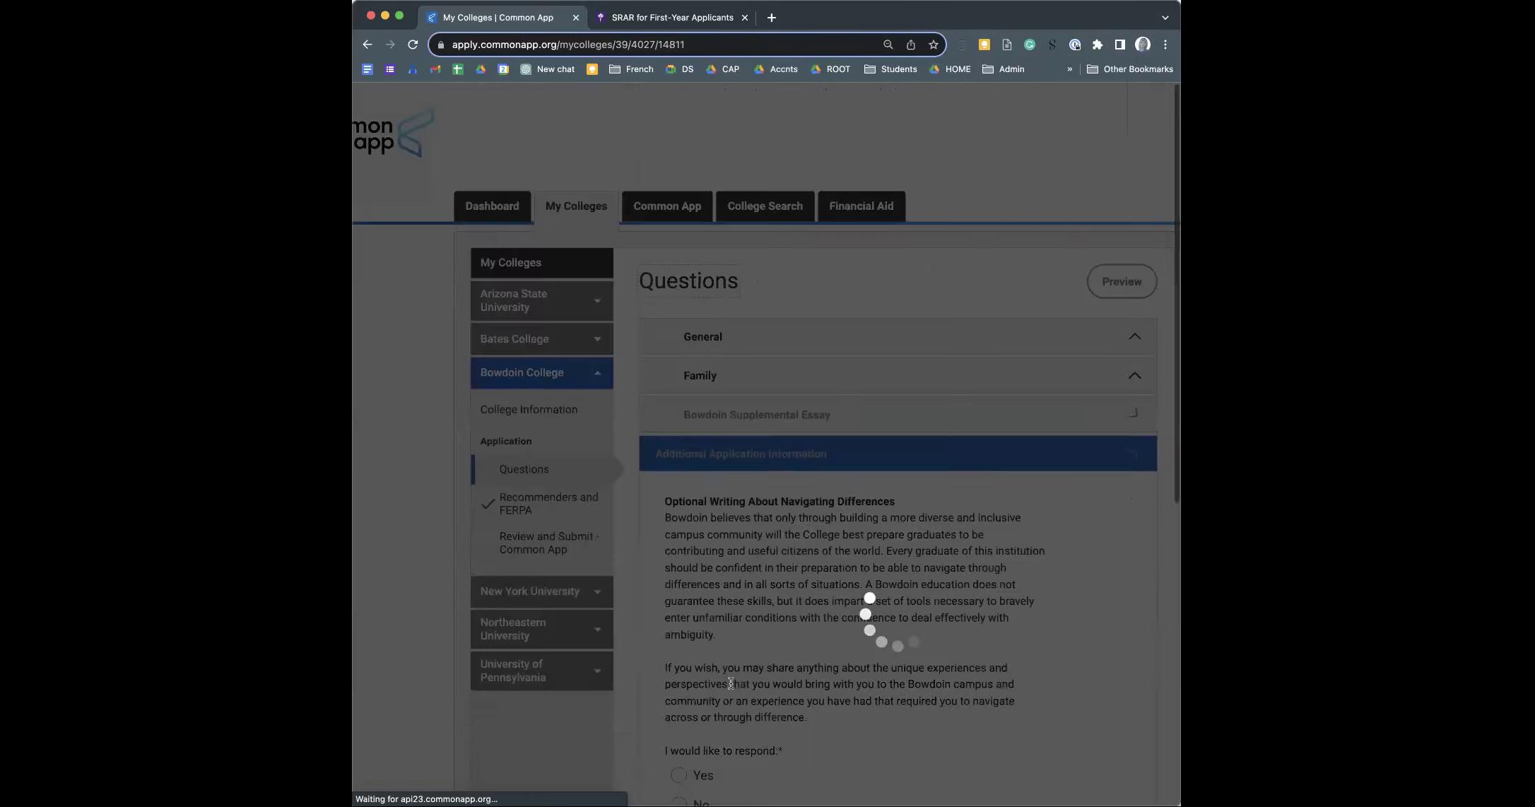
pyautogui.scroll(-5, 755, 600)
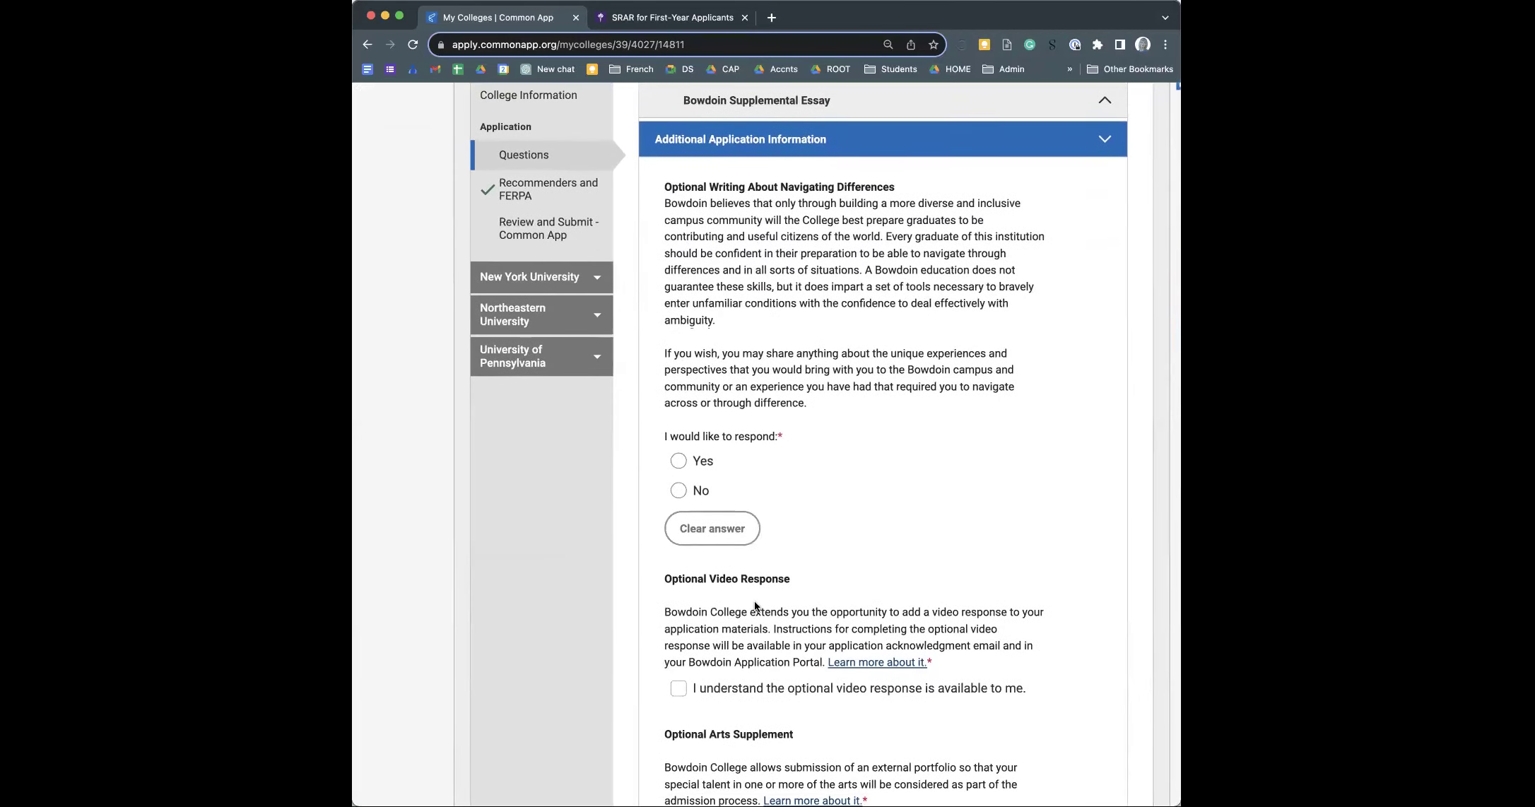
pyautogui.scroll(-2, 763, 604)
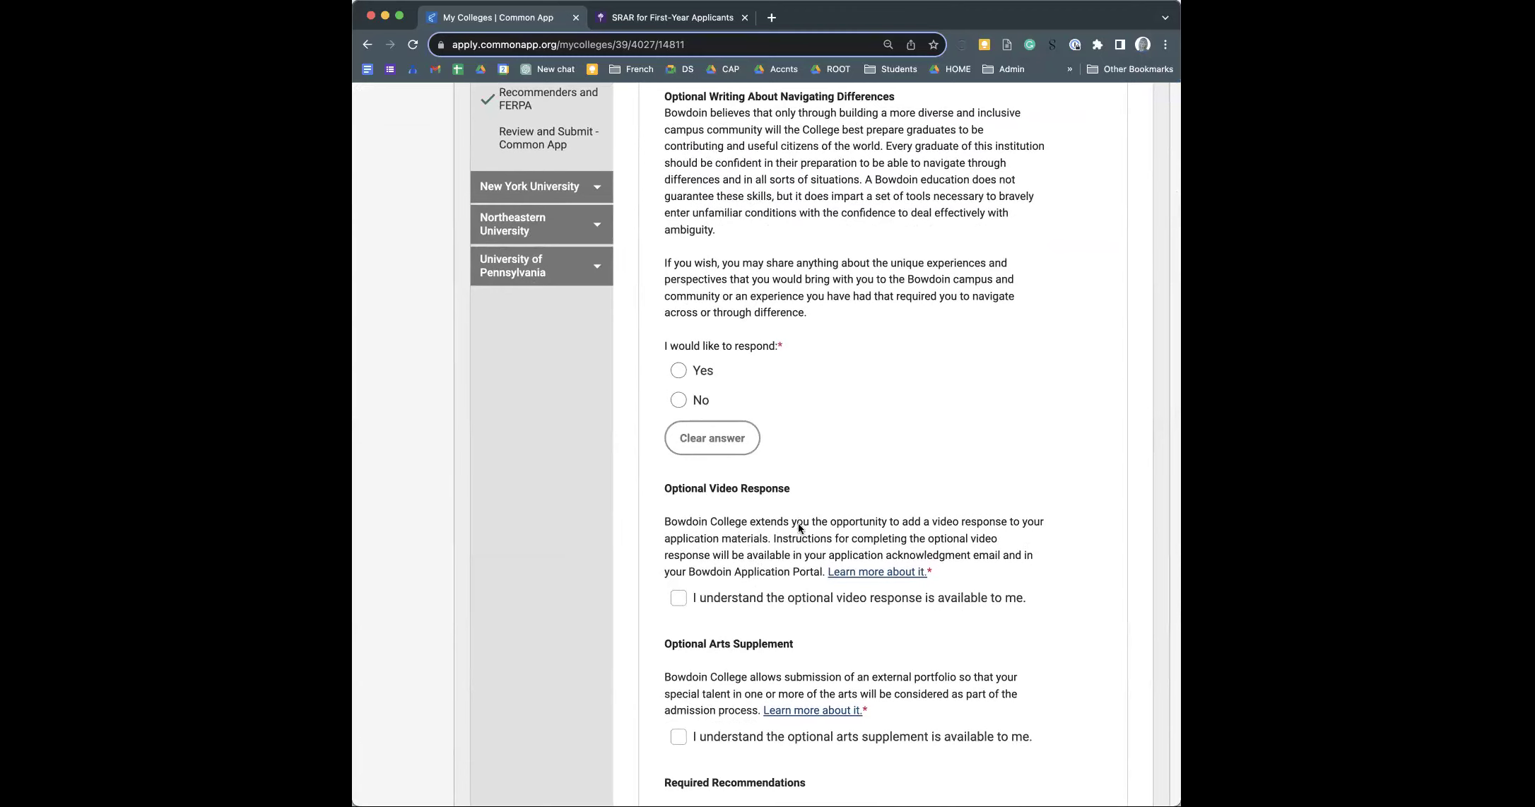
pyautogui.scroll(-3, 853, 531)
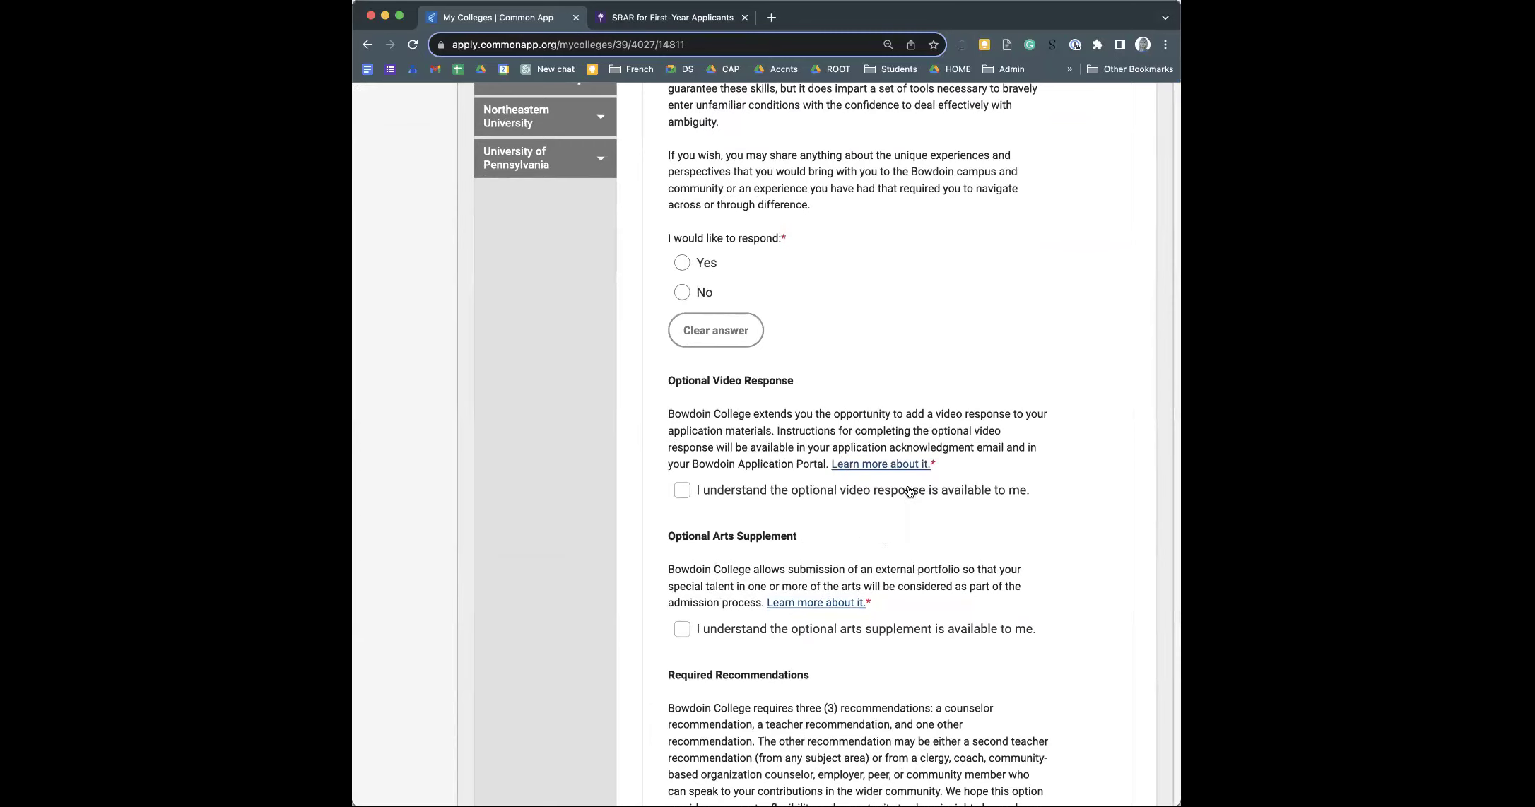
pyautogui.scroll(-3, 880, 560)
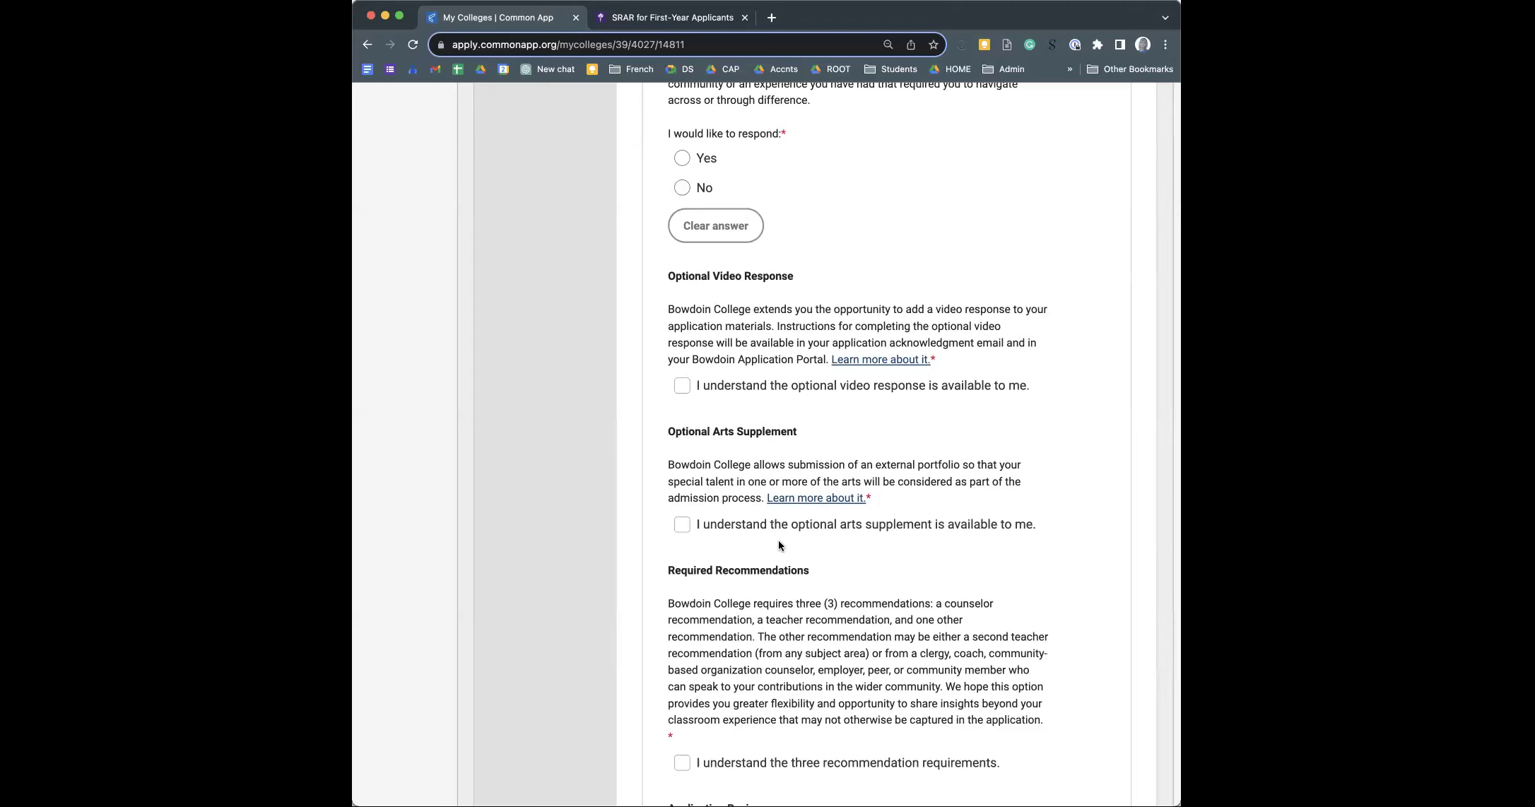
# - Acknowledge that the optional arts supplement is available and review the recommendation, application review and additional information items
pyautogui.click(684, 527)
pyautogui.scroll(-3, 996, 531)
pyautogui.scroll(3, 996, 531)
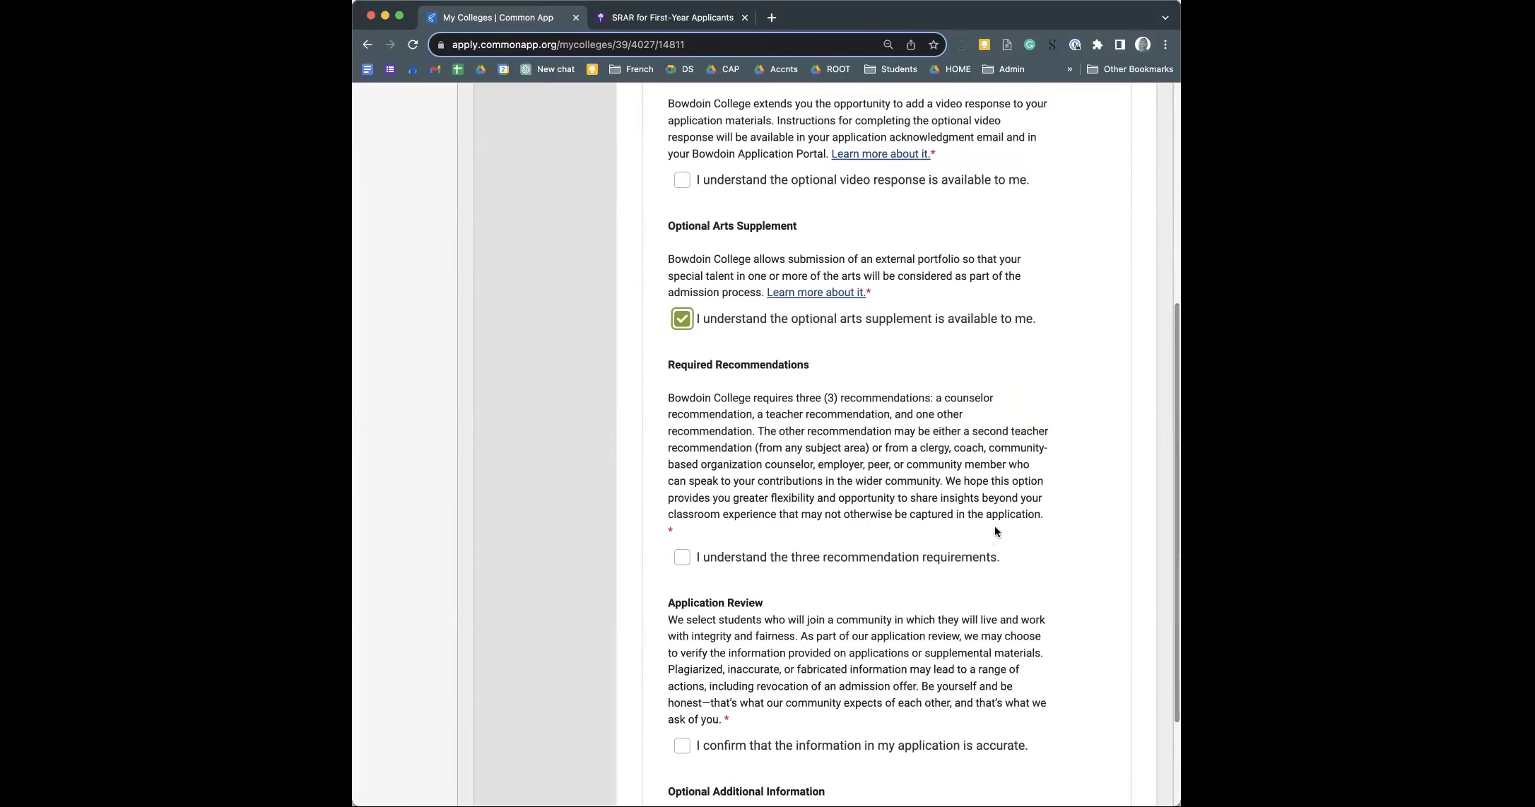
pyautogui.scroll(5, 996, 531)
pyautogui.scroll(-12, 995, 530)
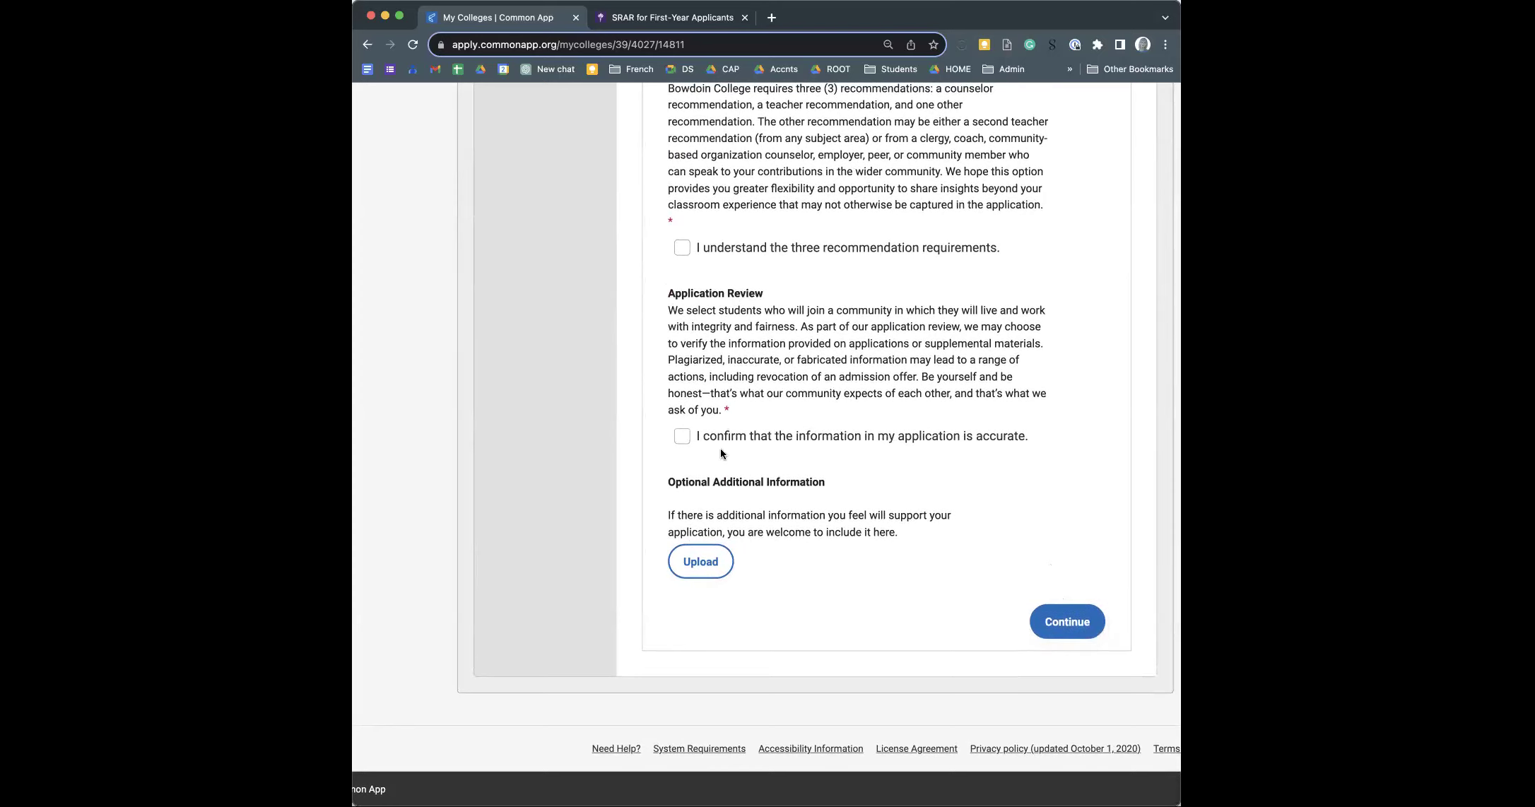
# - Continue to Bowdoin's Recommenders and FERPA page and review its counselor, teacher, other recommender and advisor requirements
pyautogui.click(1067, 622)
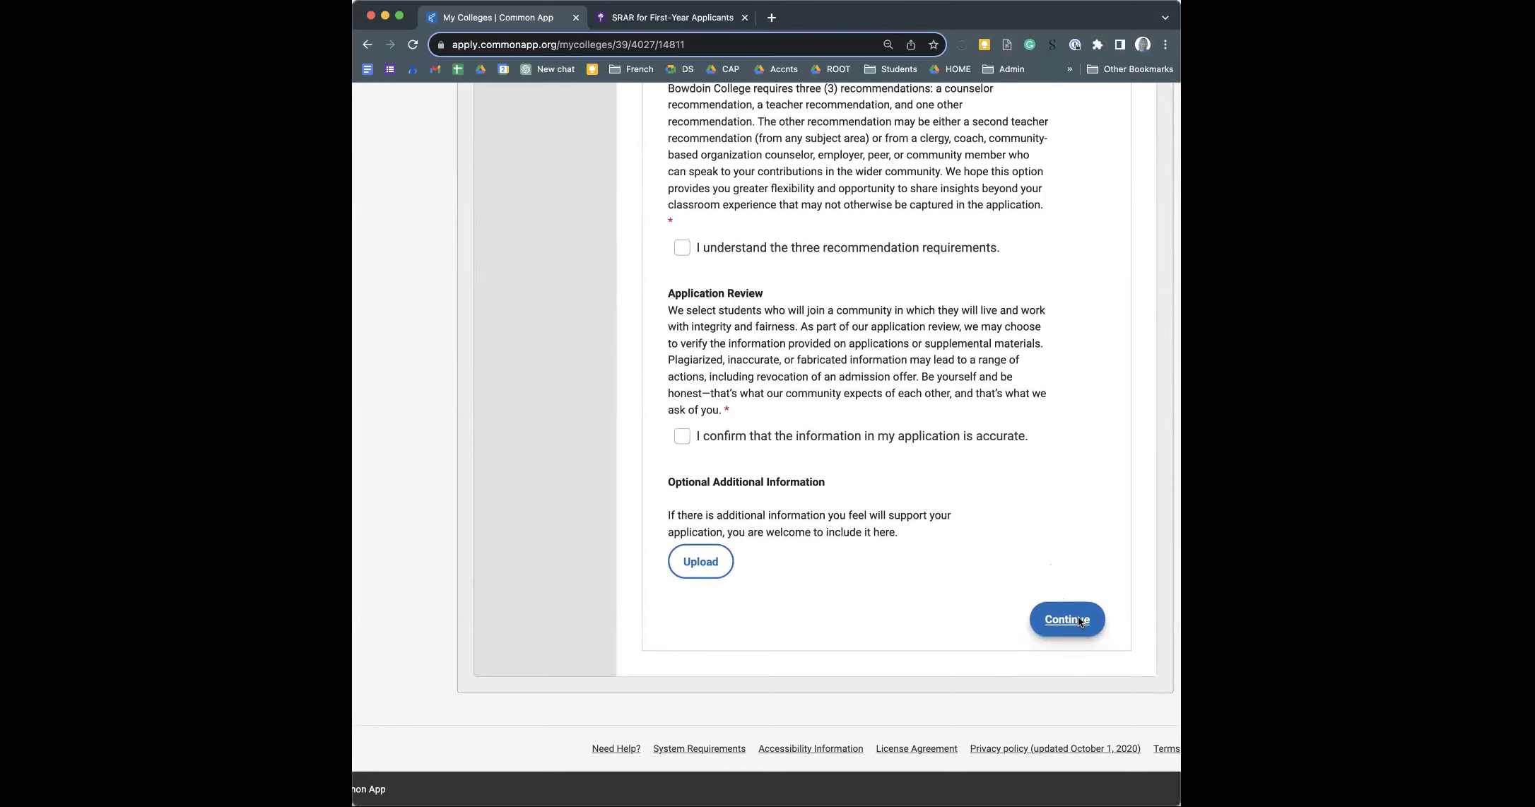
pyautogui.scroll(15, 879, 444)
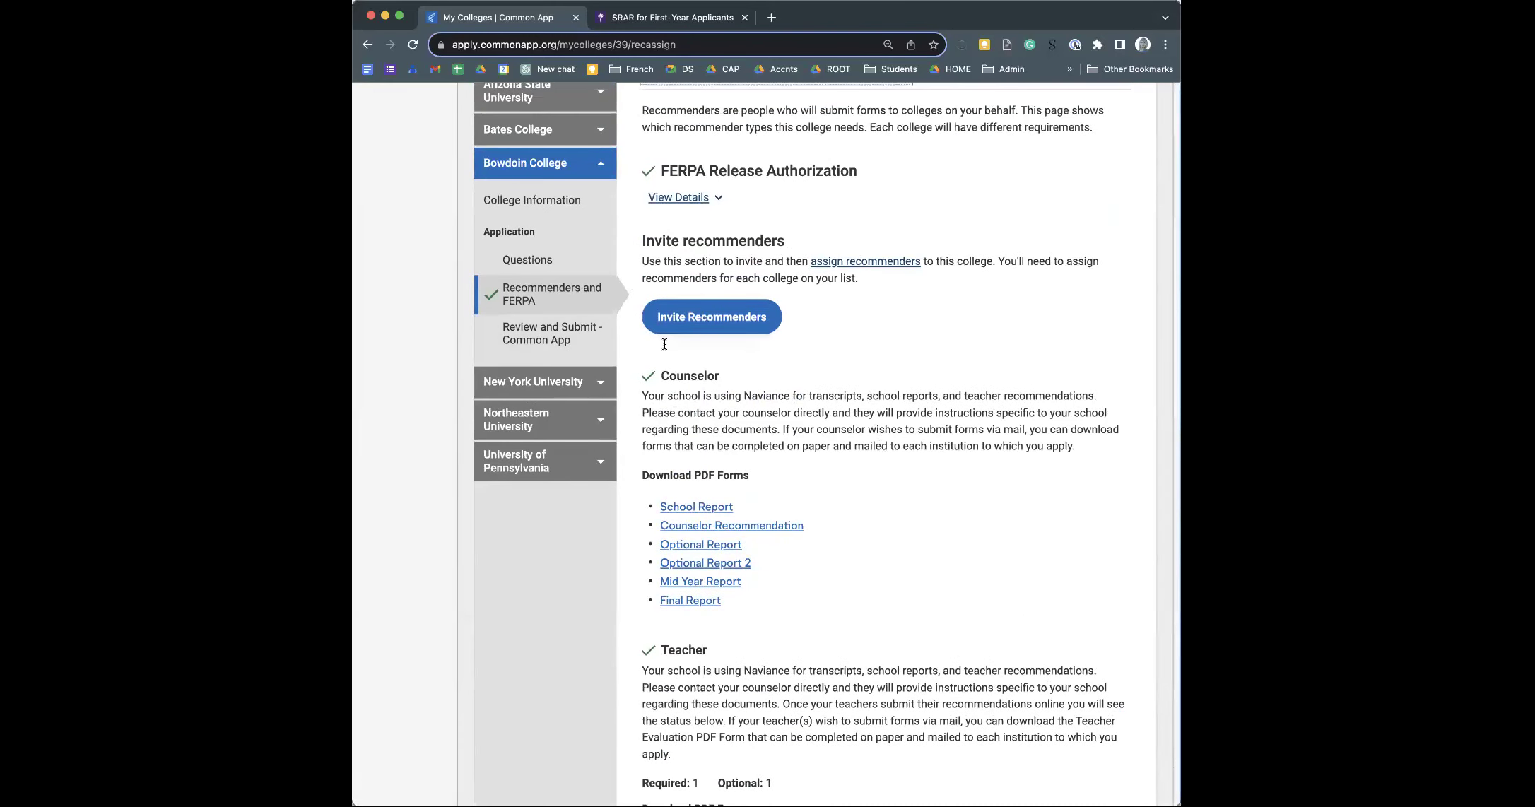
pyautogui.scroll(-10, 888, 569)
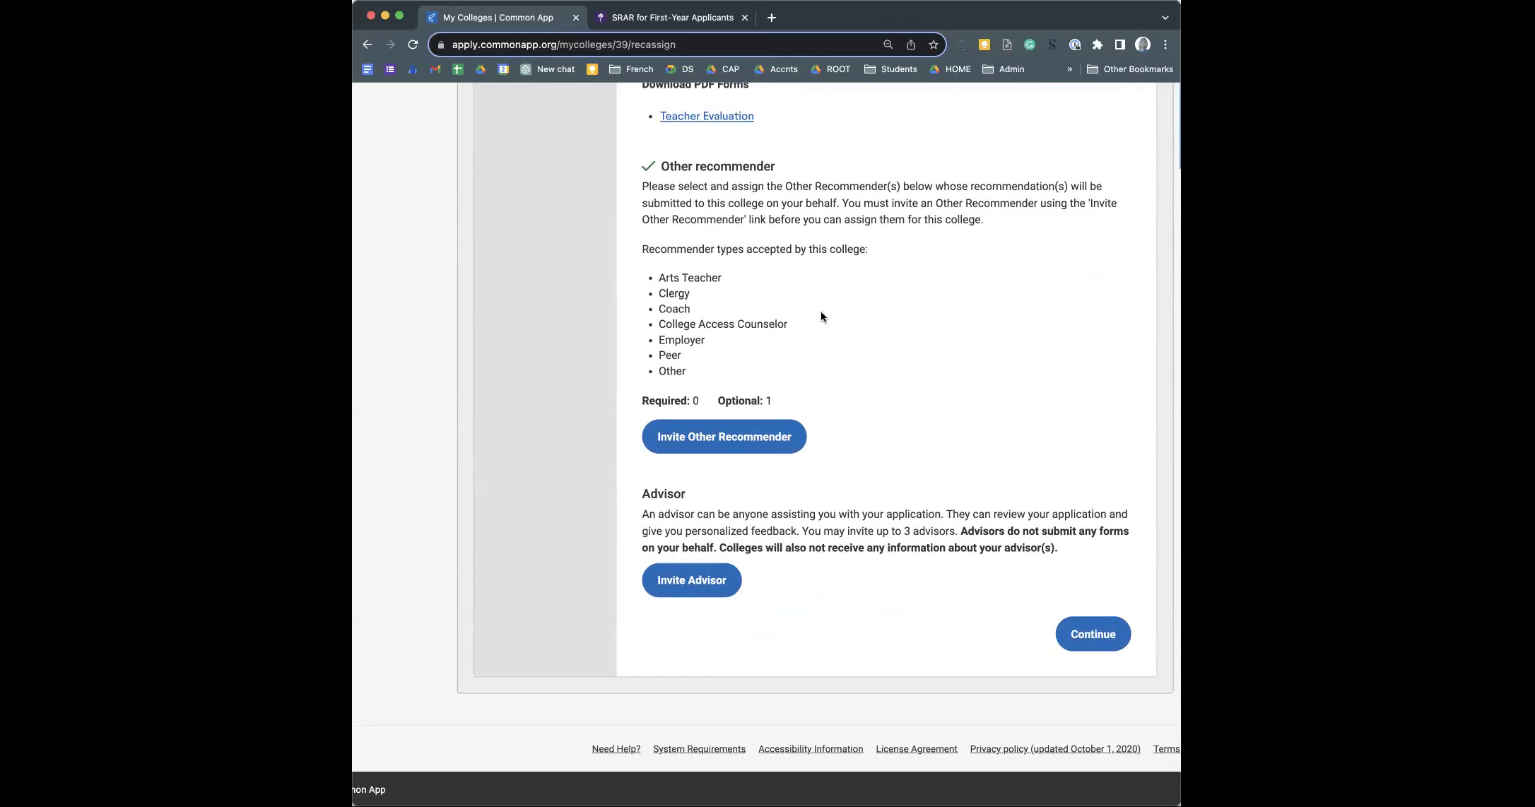
pyautogui.scroll(7, 817, 316)
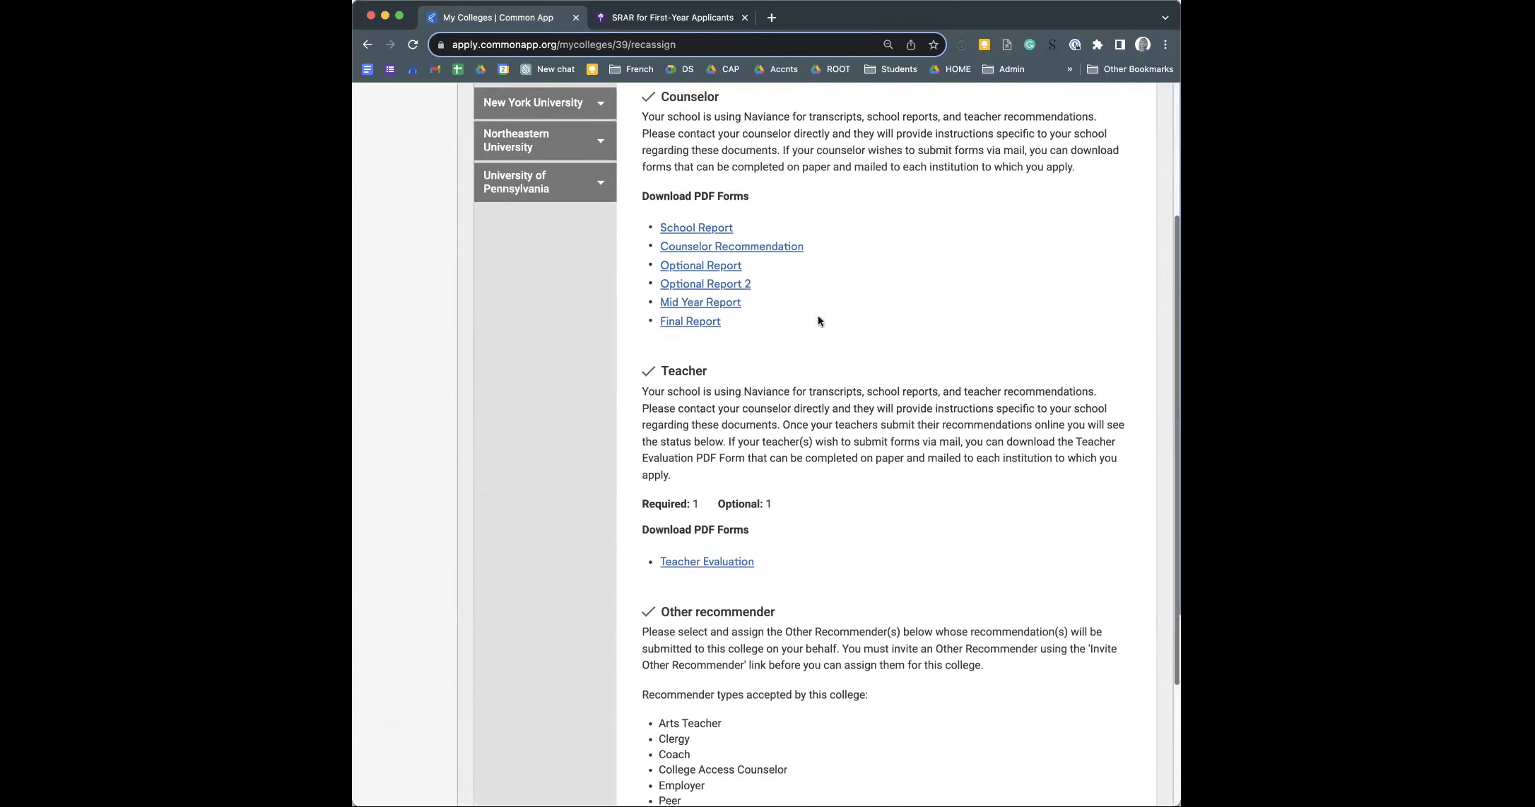
pyautogui.scroll(2, 599, 234)
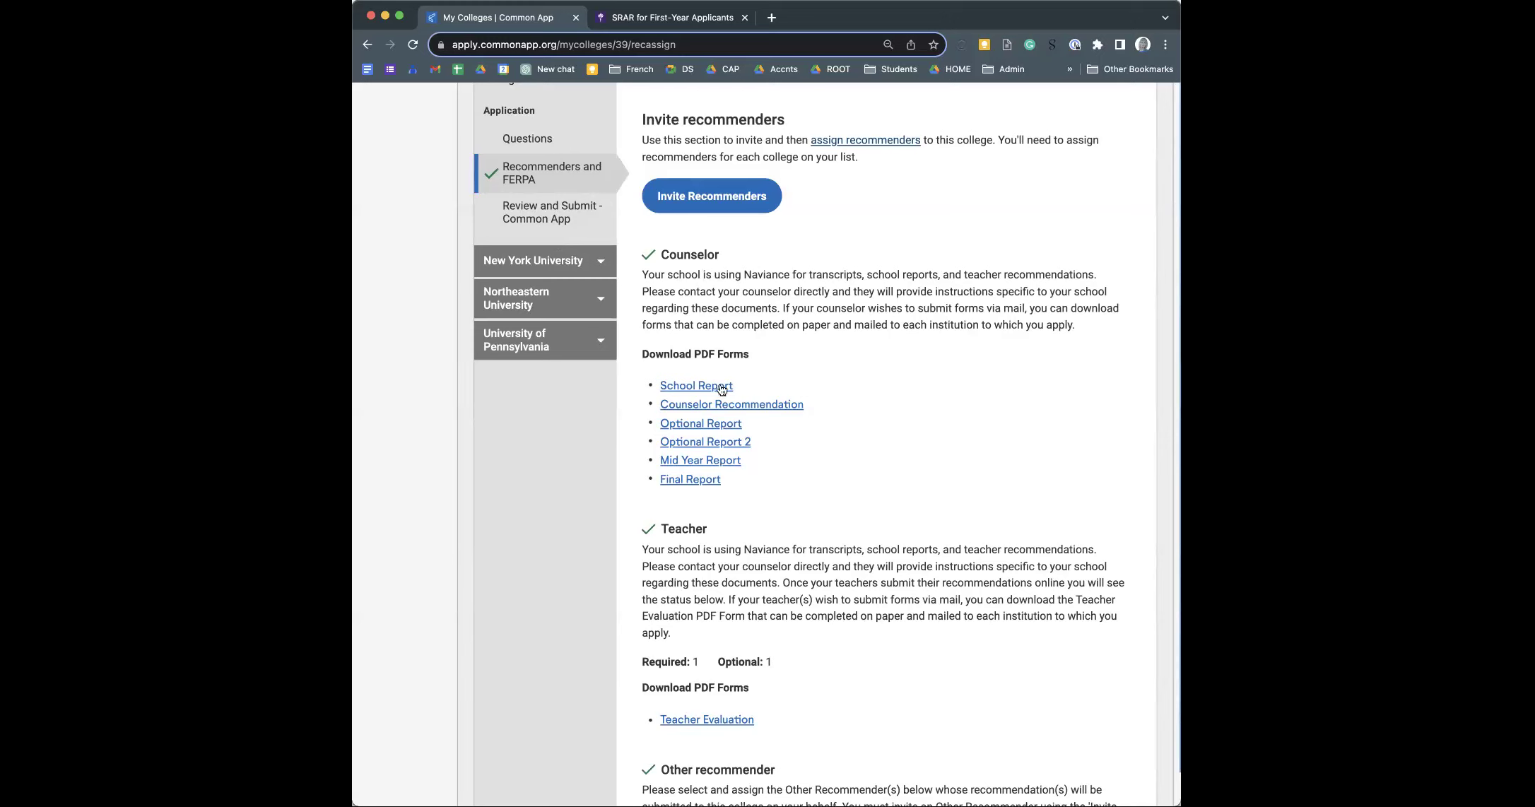
pyautogui.scroll(-1, 883, 346)
pyautogui.scroll(-1, 884, 346)
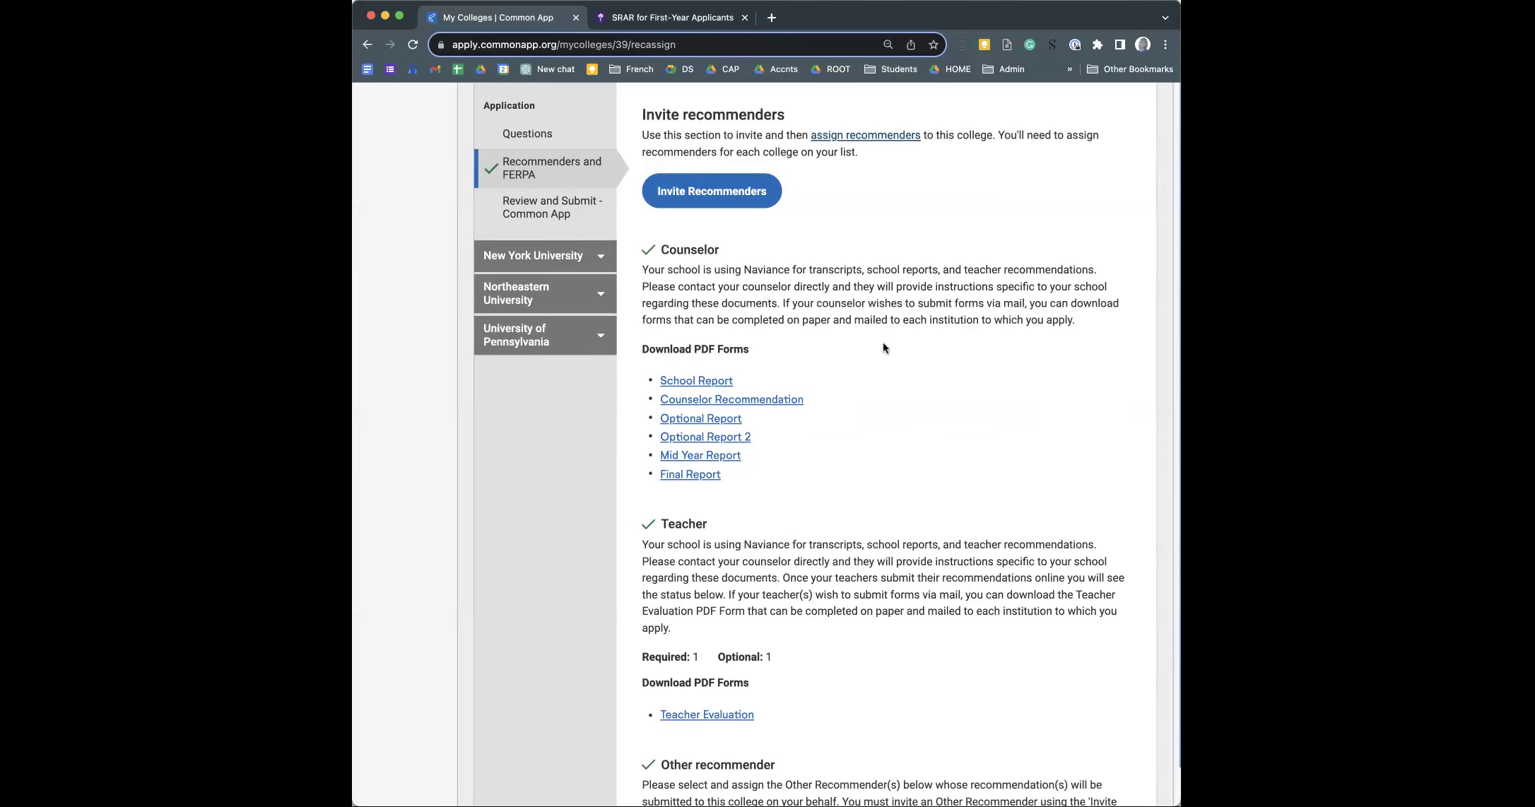
pyautogui.scroll(-1, 883, 345)
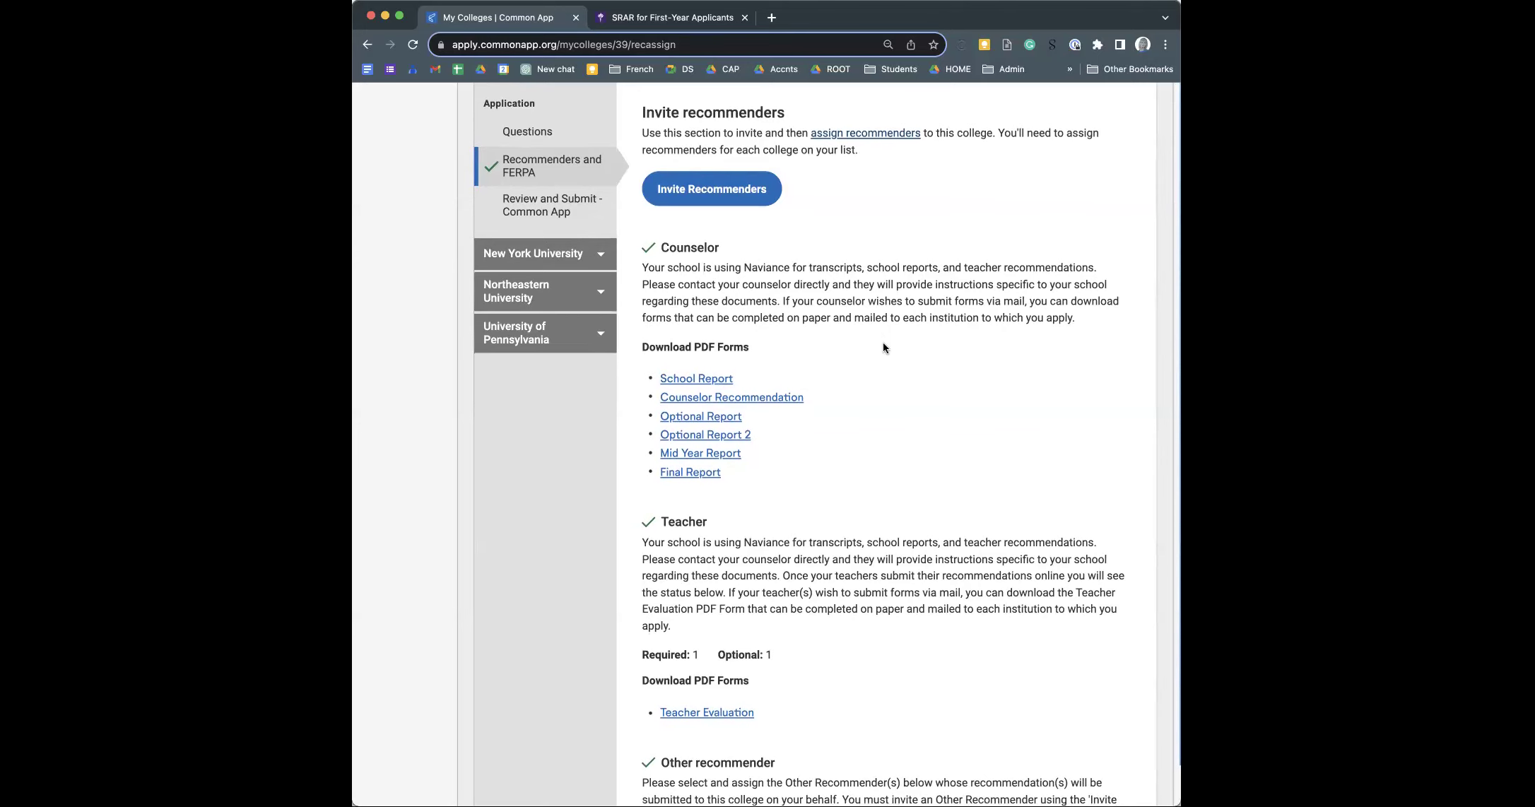
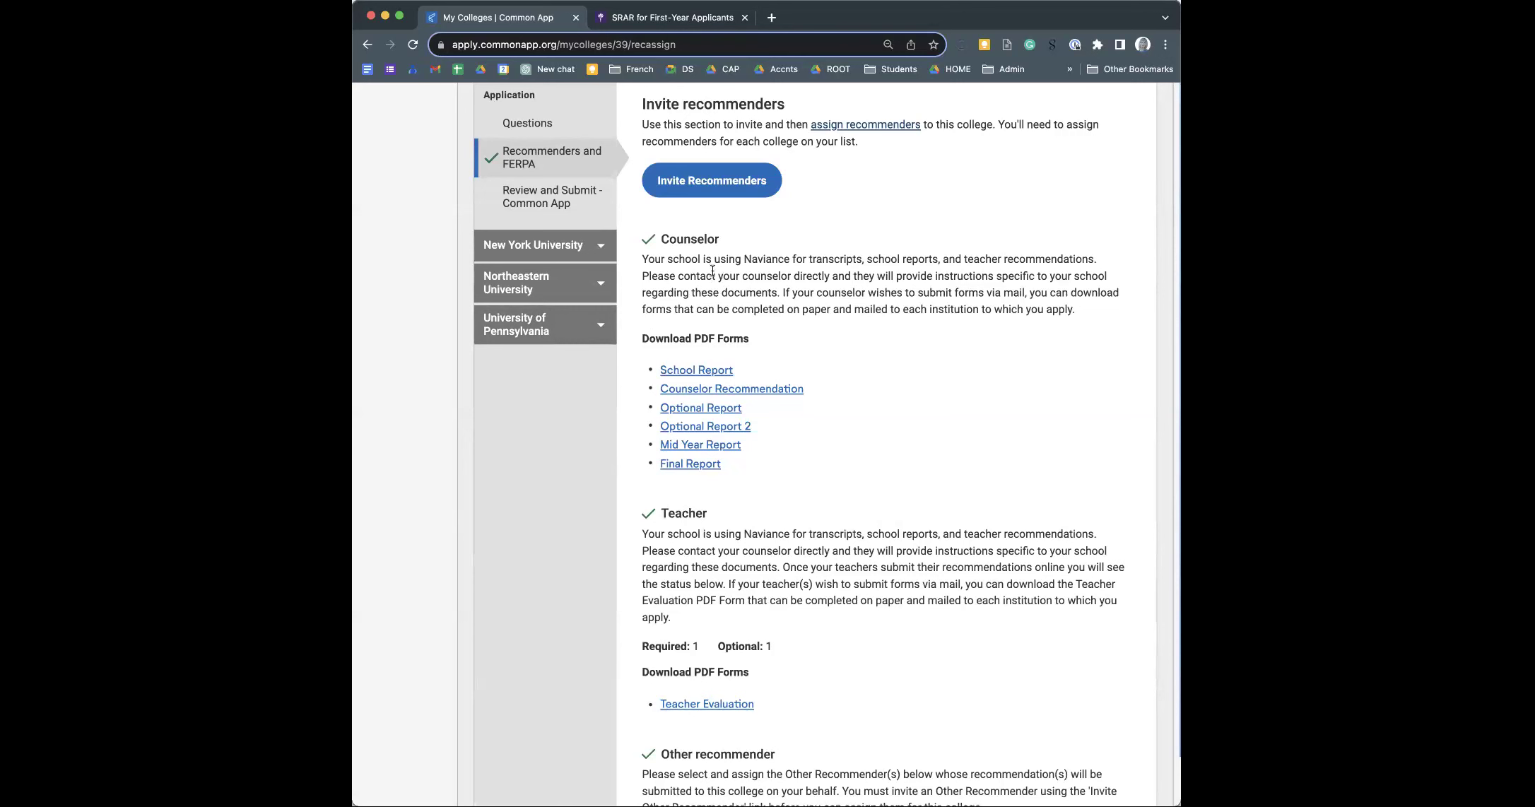
# - Switch to Arizona State University in the college list and open its application questions
pyautogui.scroll(3, 699, 228)
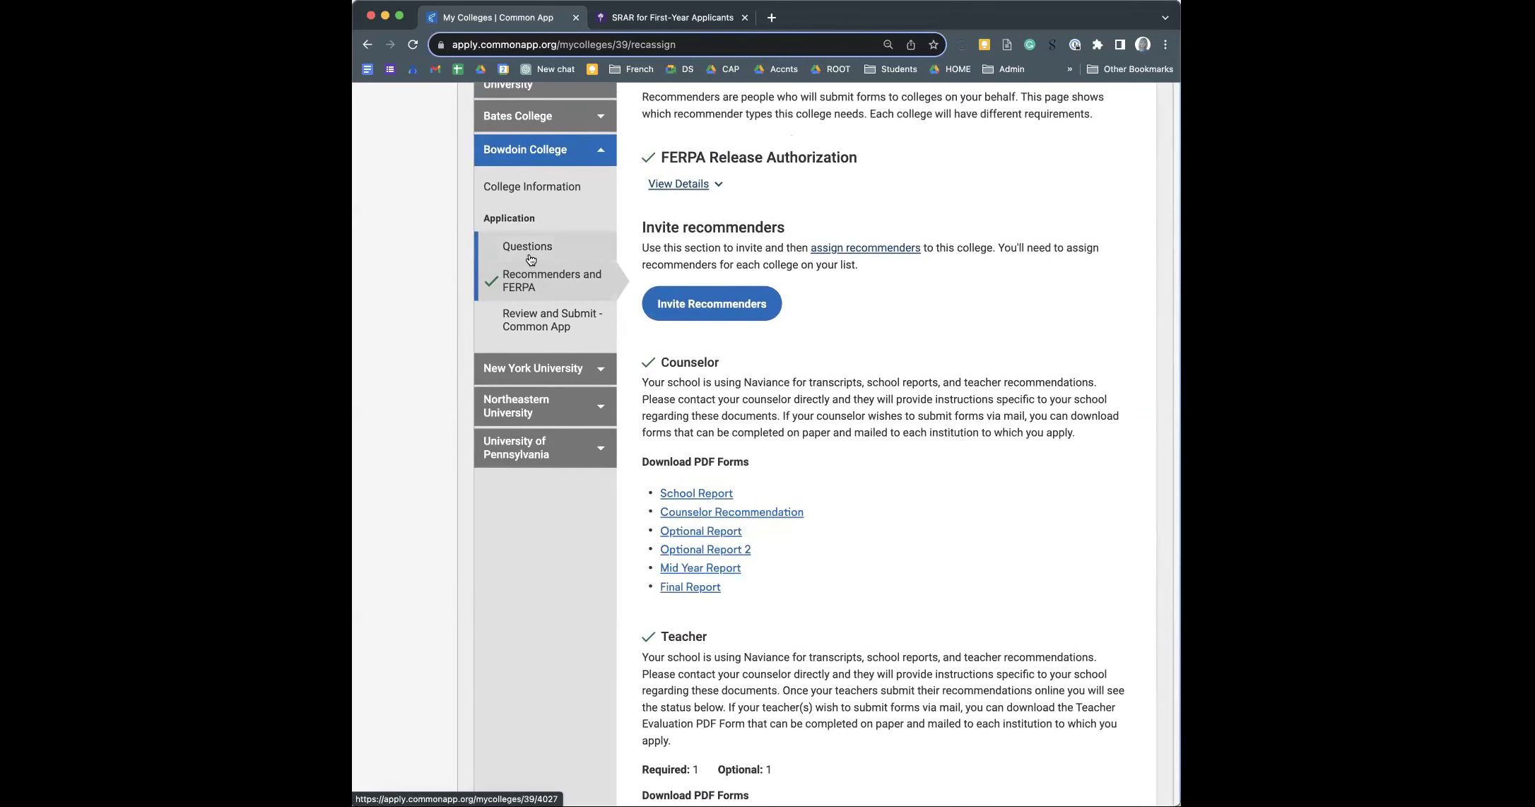
pyautogui.scroll(3, 523, 212)
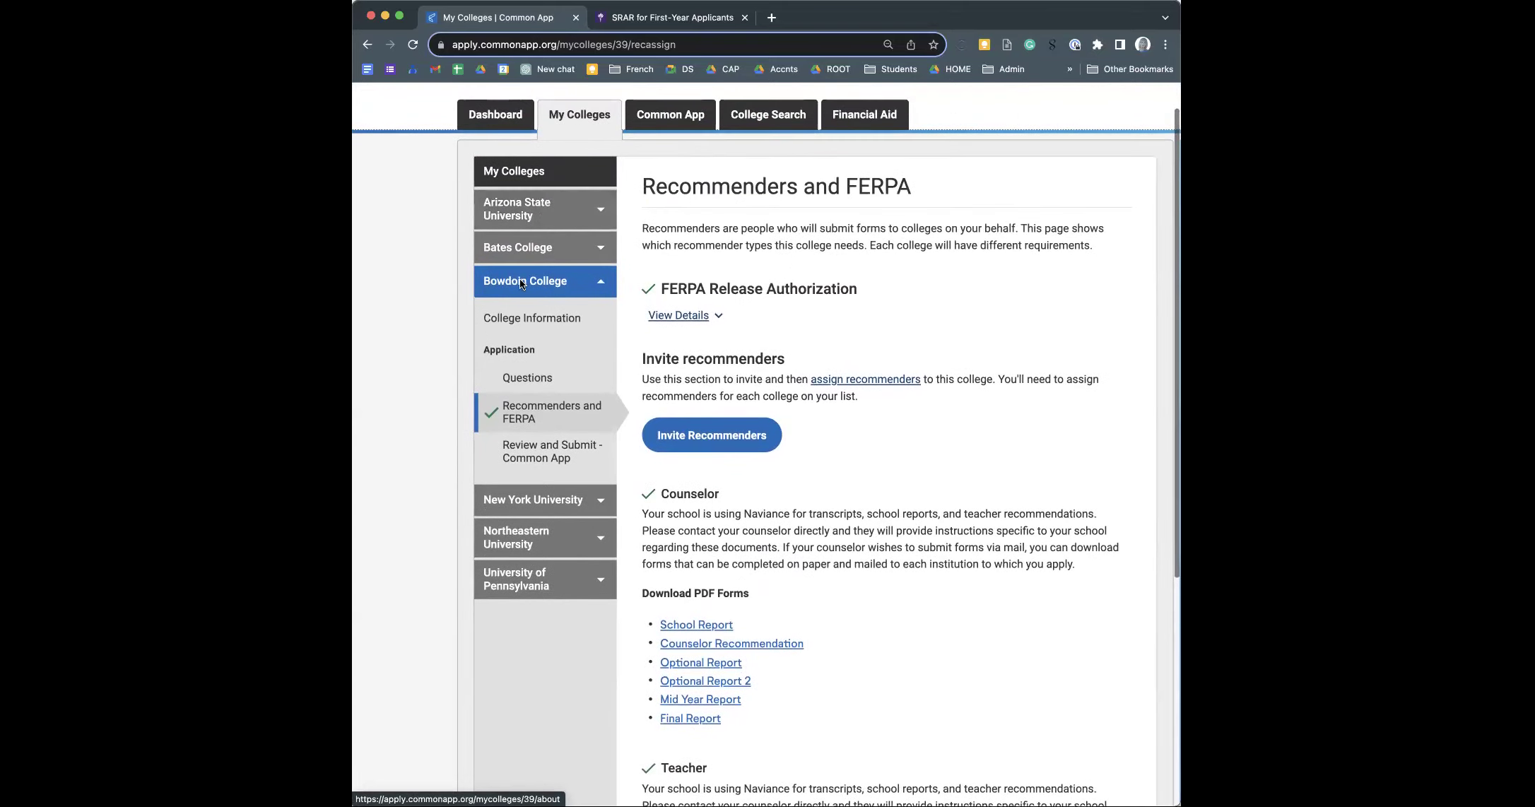
pyautogui.click(541, 208)
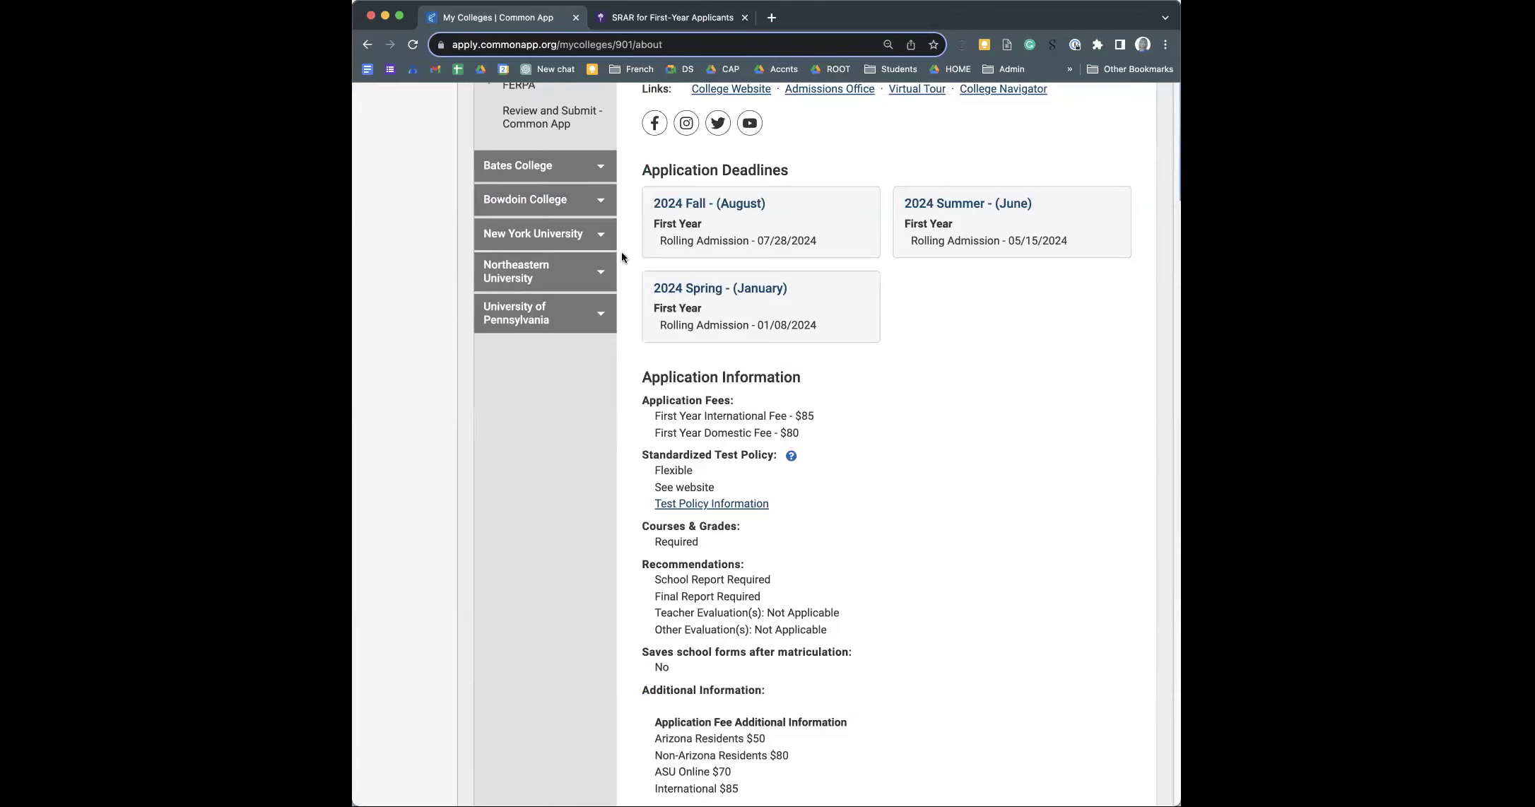
pyautogui.scroll(3, 621, 251)
pyautogui.click(527, 166)
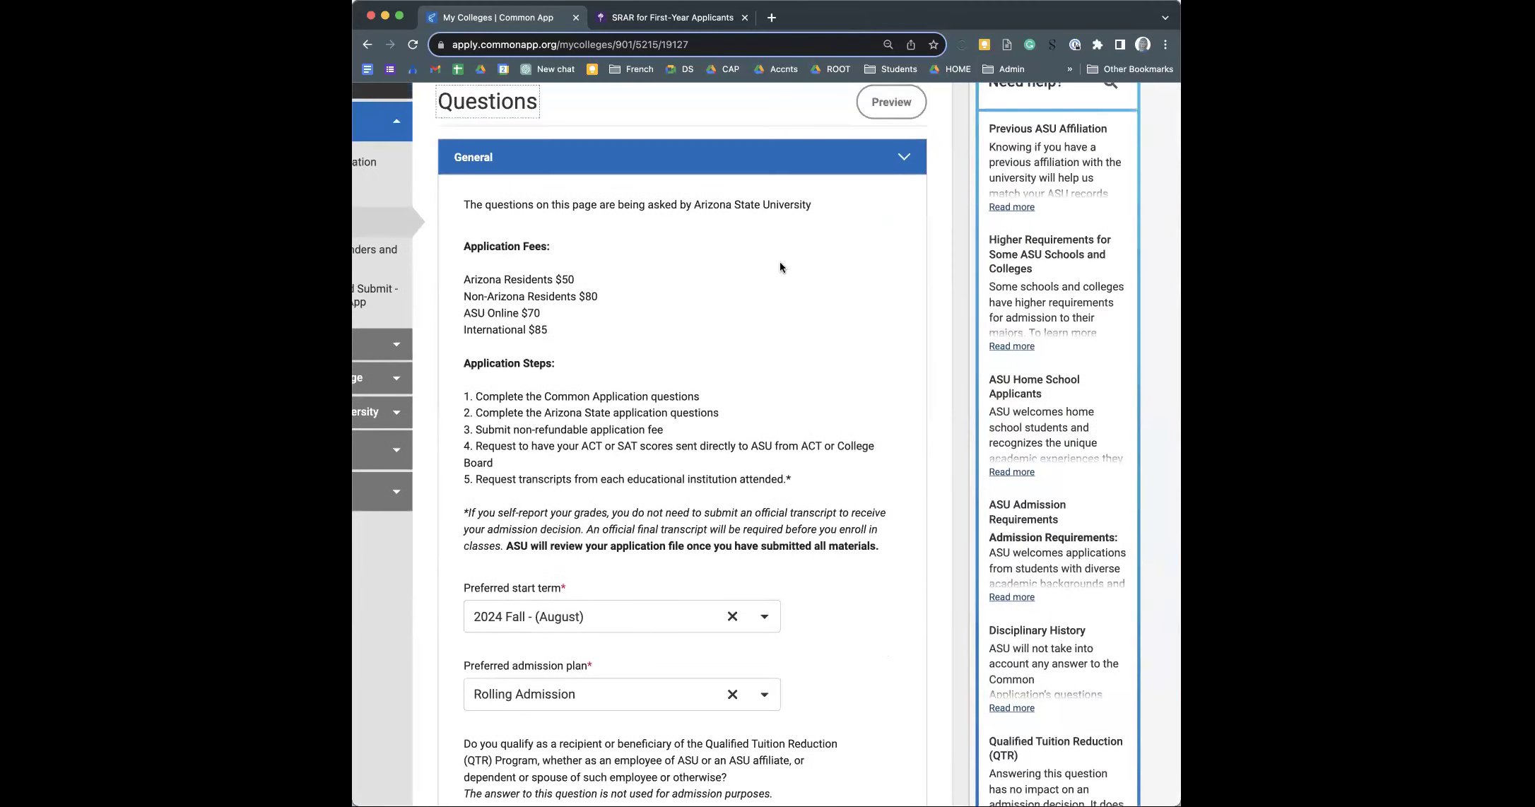
pyautogui.scroll(3, 780, 267)
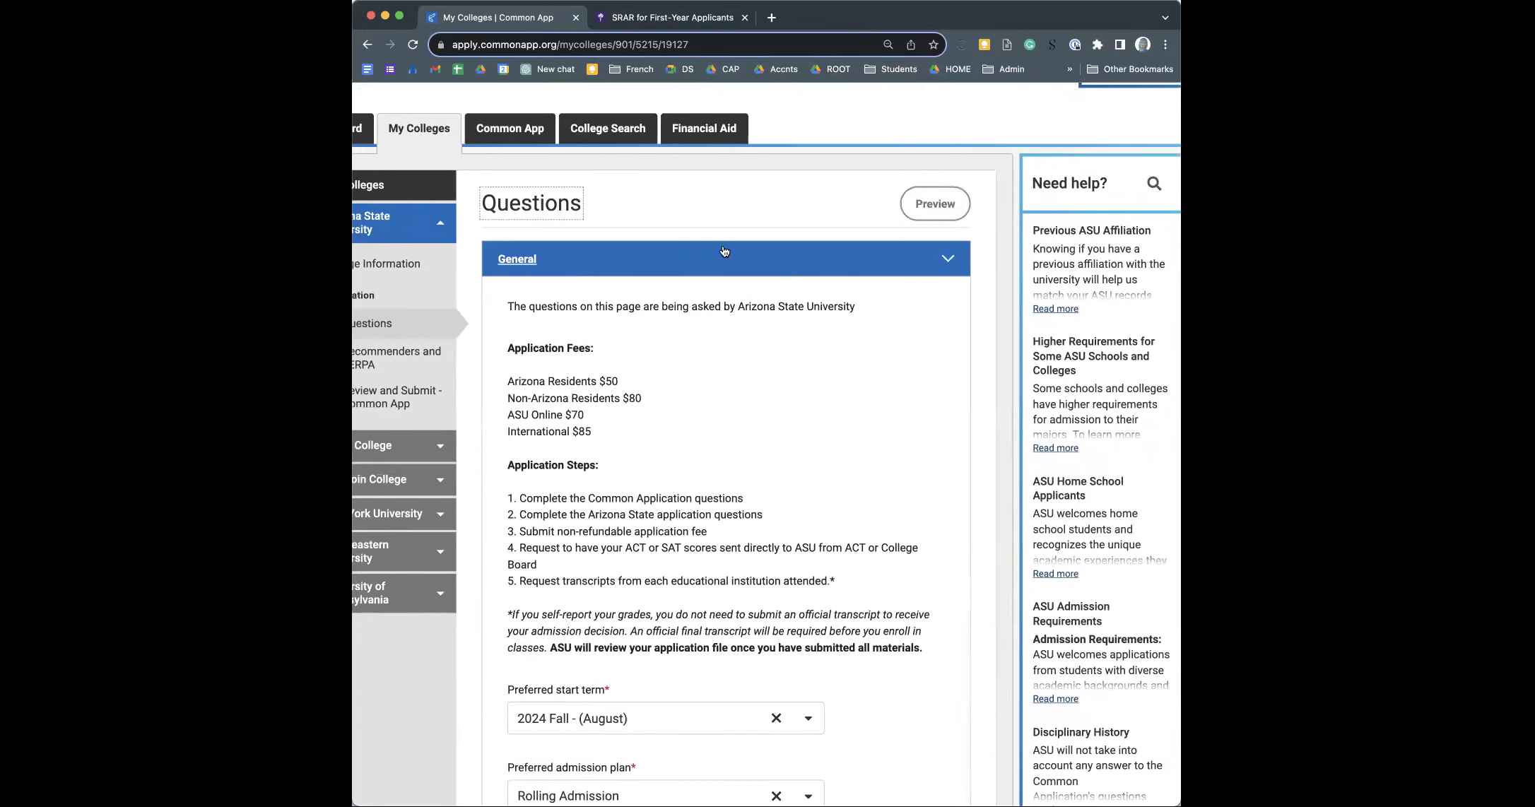
# - Preview the Arizona State University questions and read through the answers from General to Affirmations
pyautogui.click(998, 216)
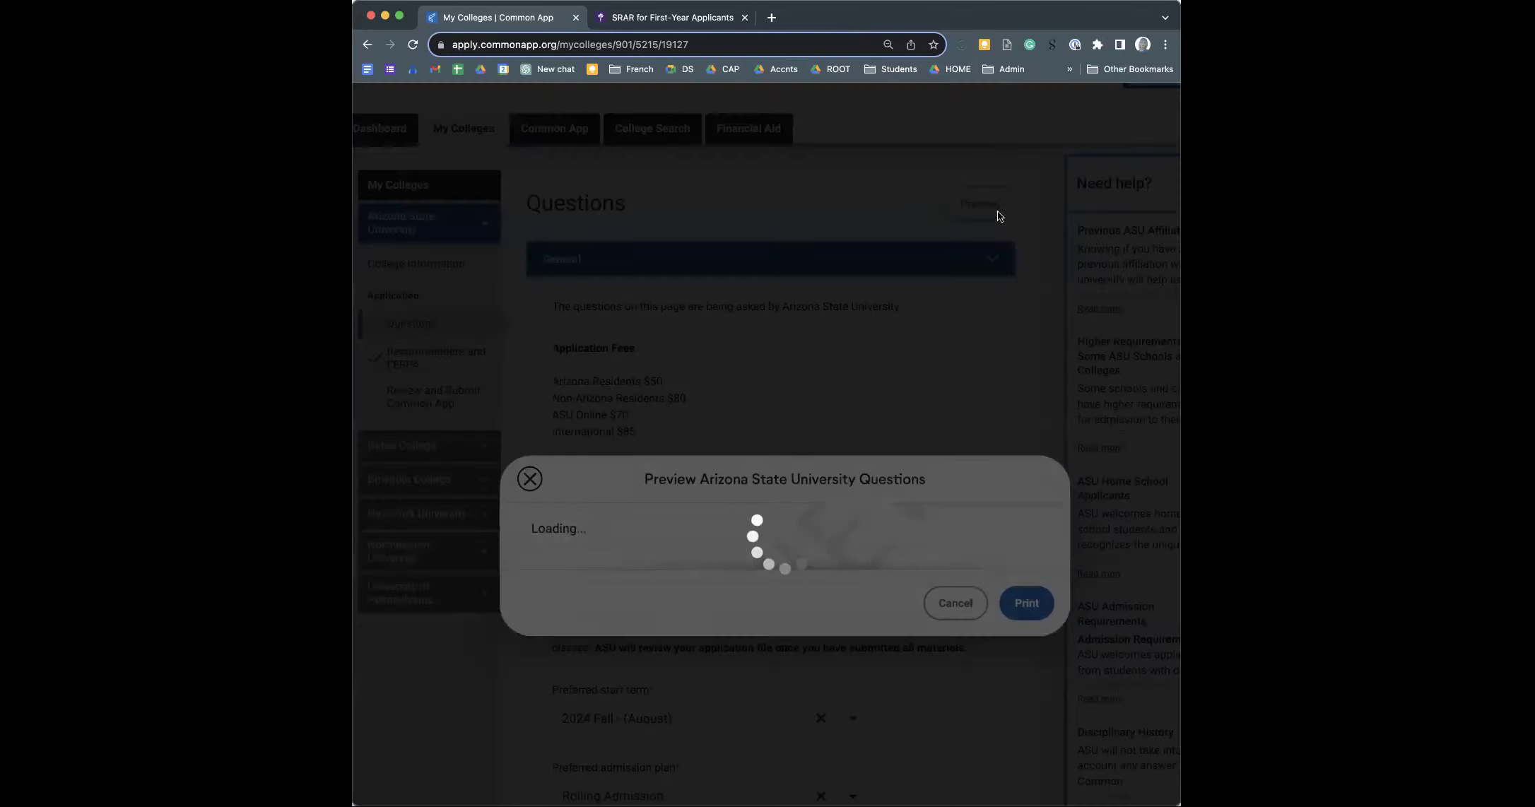
pyautogui.scroll(-3, 716, 367)
pyautogui.scroll(4, 707, 487)
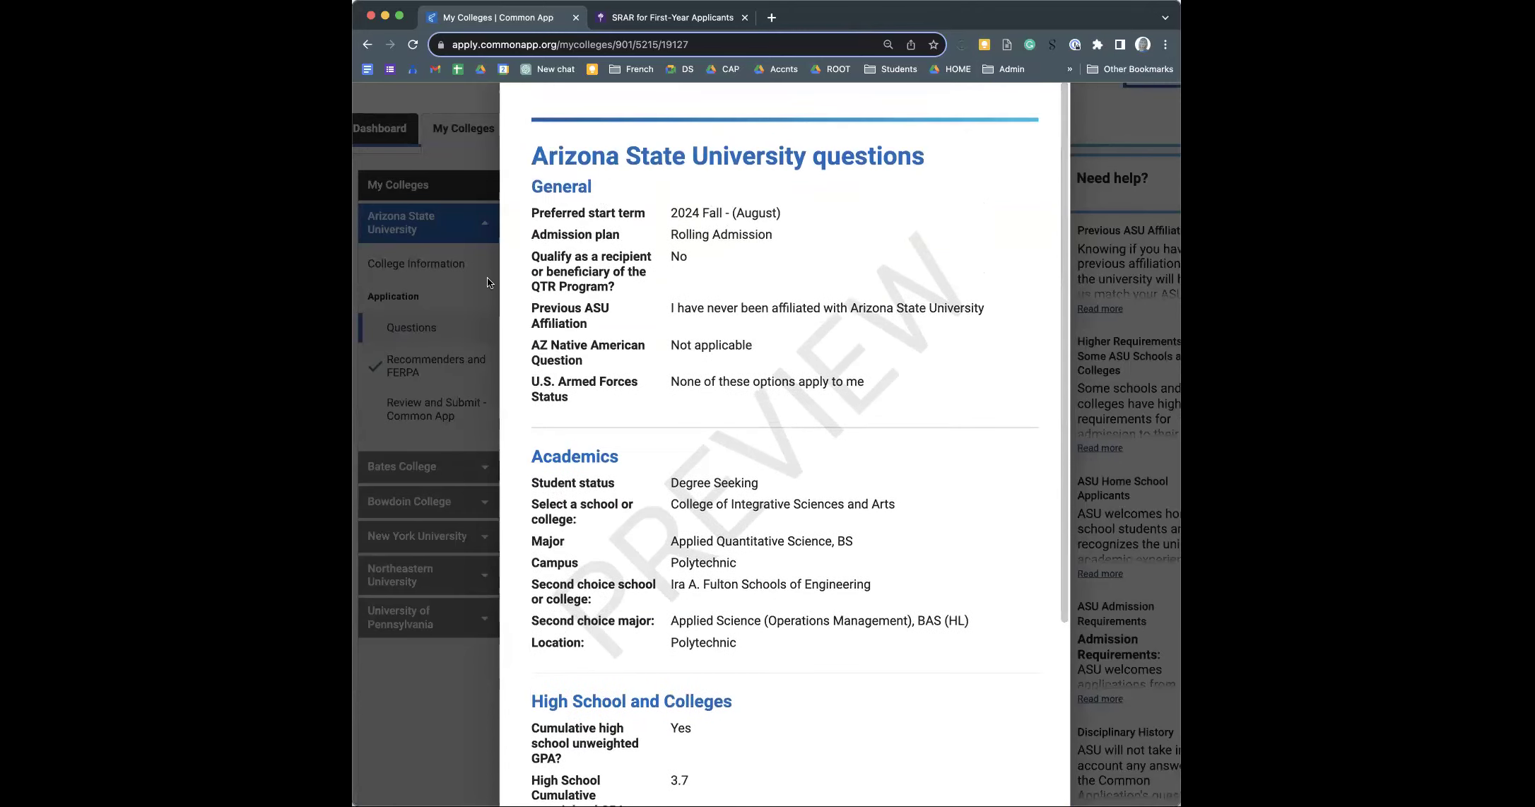
pyautogui.scroll(-3, 644, 409)
pyautogui.scroll(-6, 591, 488)
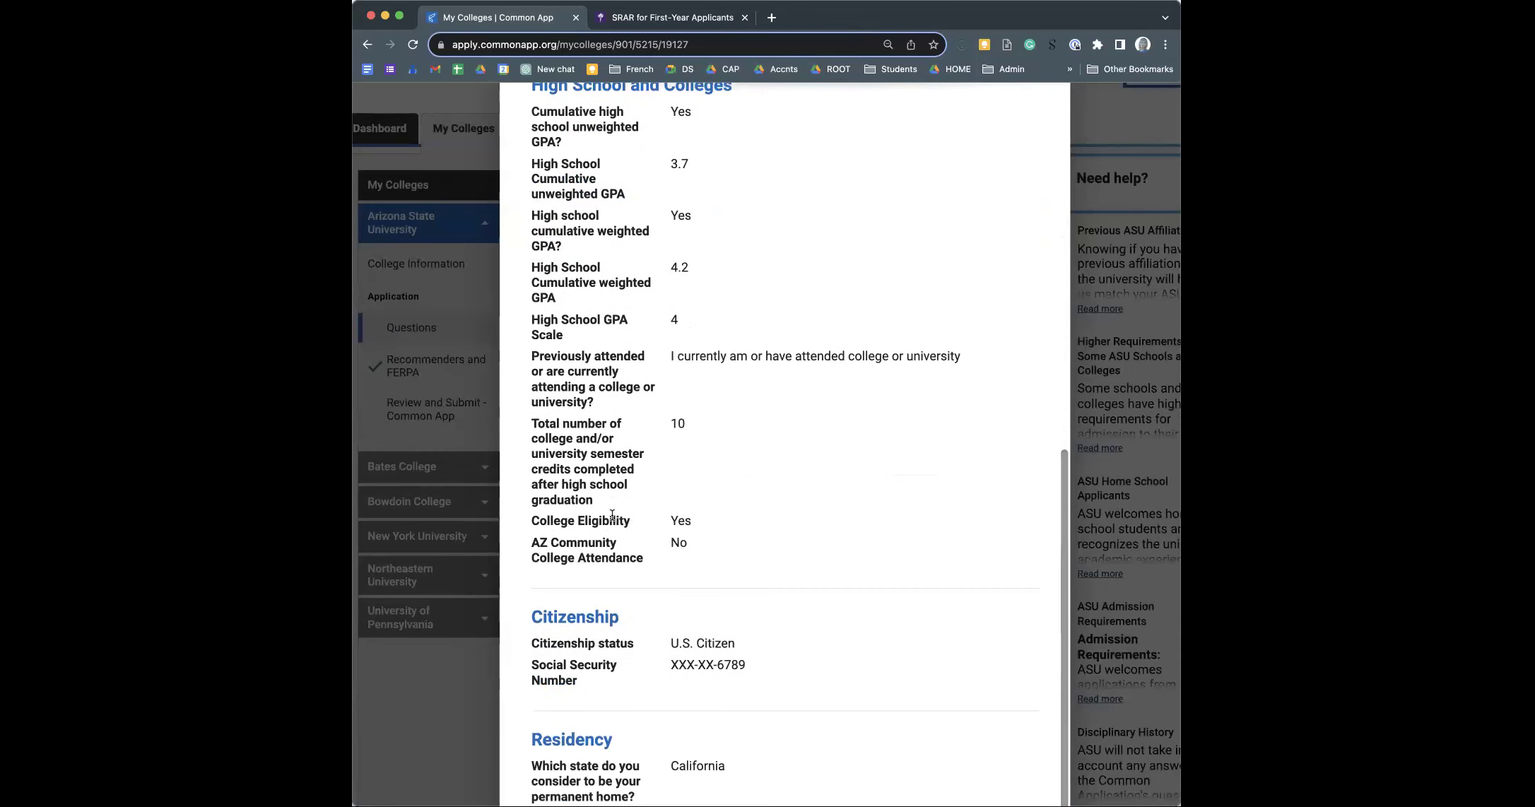
pyautogui.scroll(-4, 612, 515)
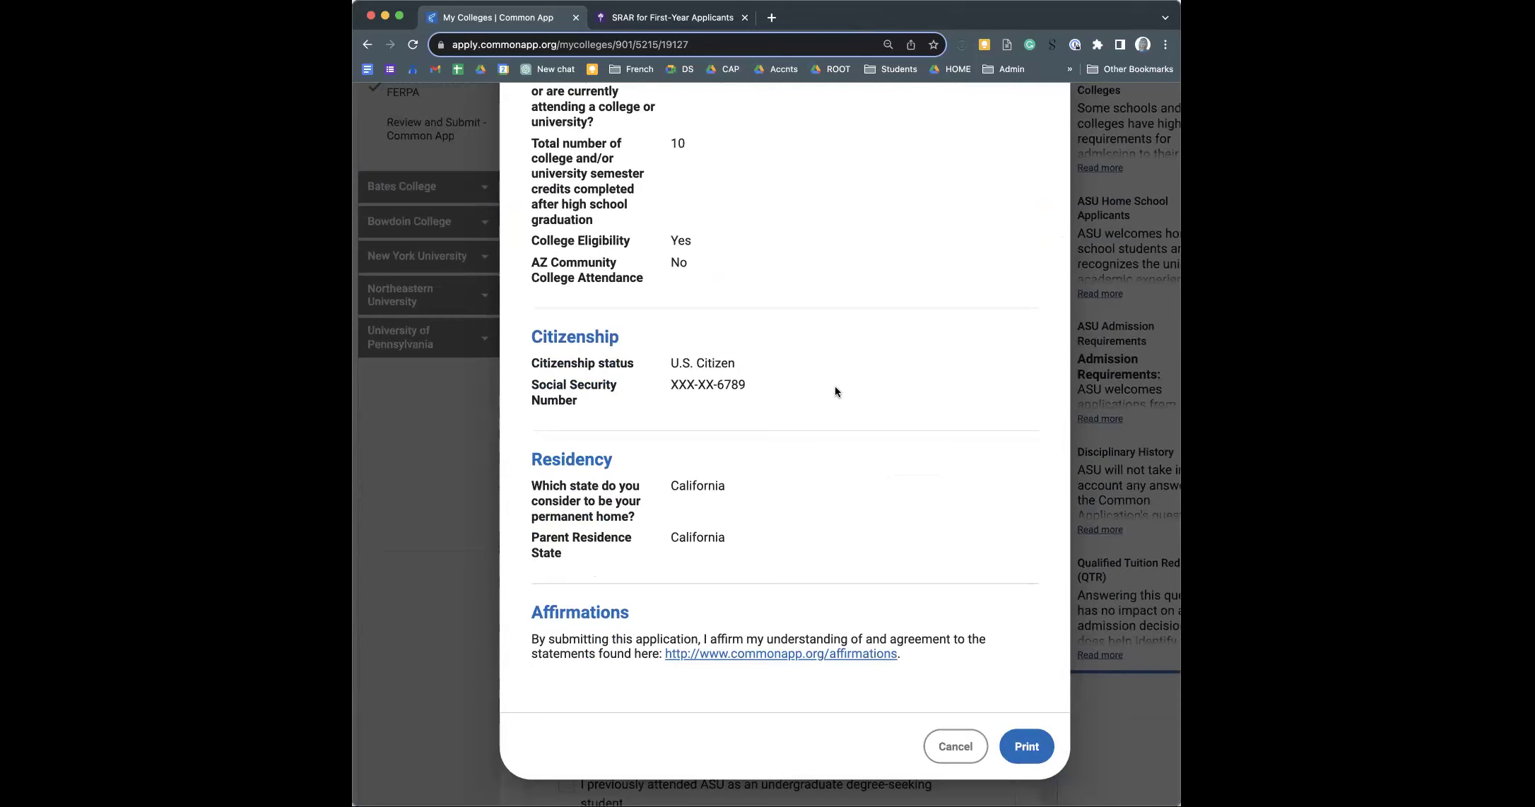
# - Open the print options for the Arizona State preview, choose Save as PDF as the destination, and cancel printing
pyautogui.click(1027, 747)
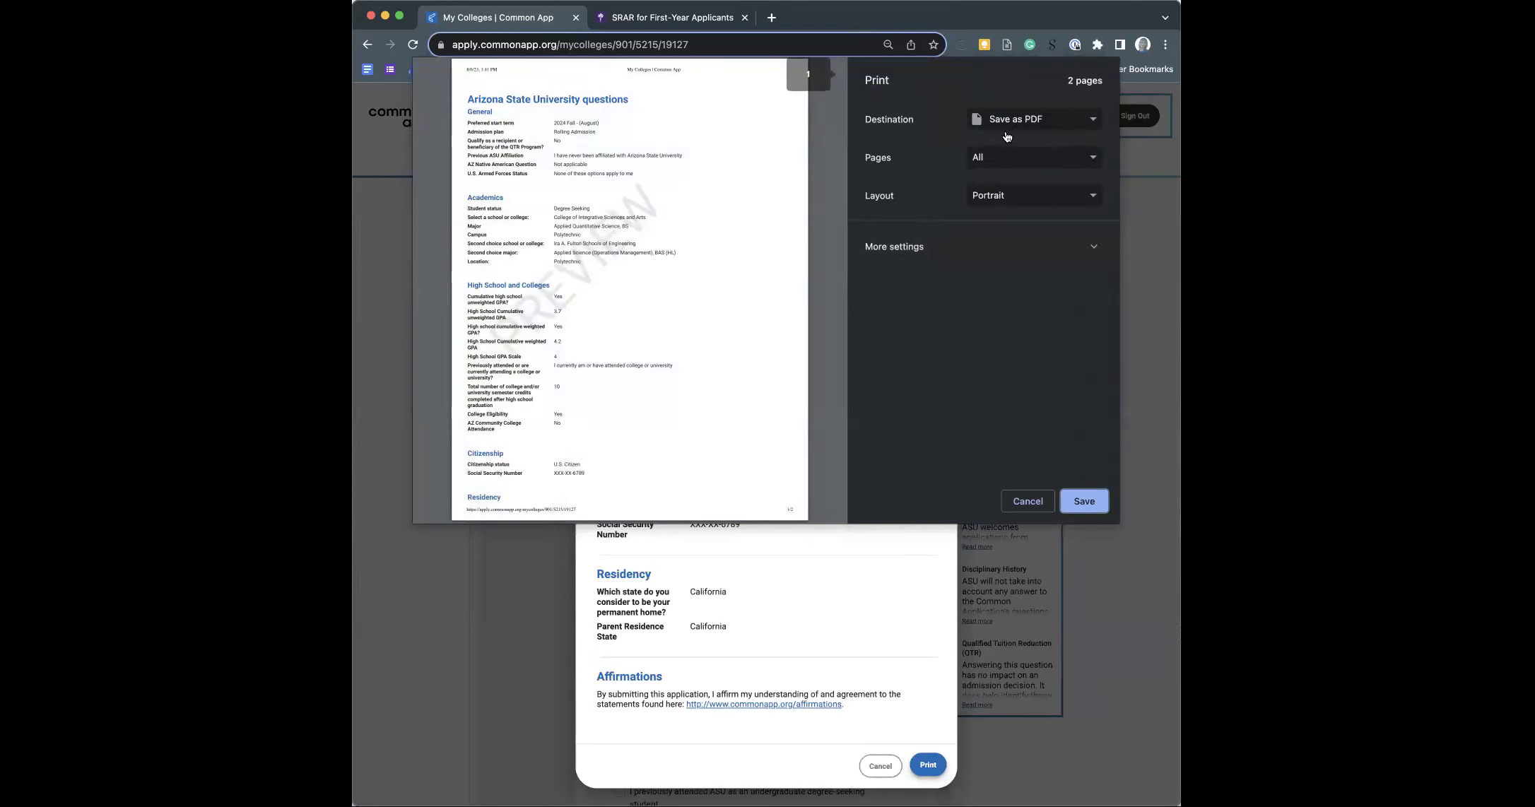
pyautogui.click(1095, 122)
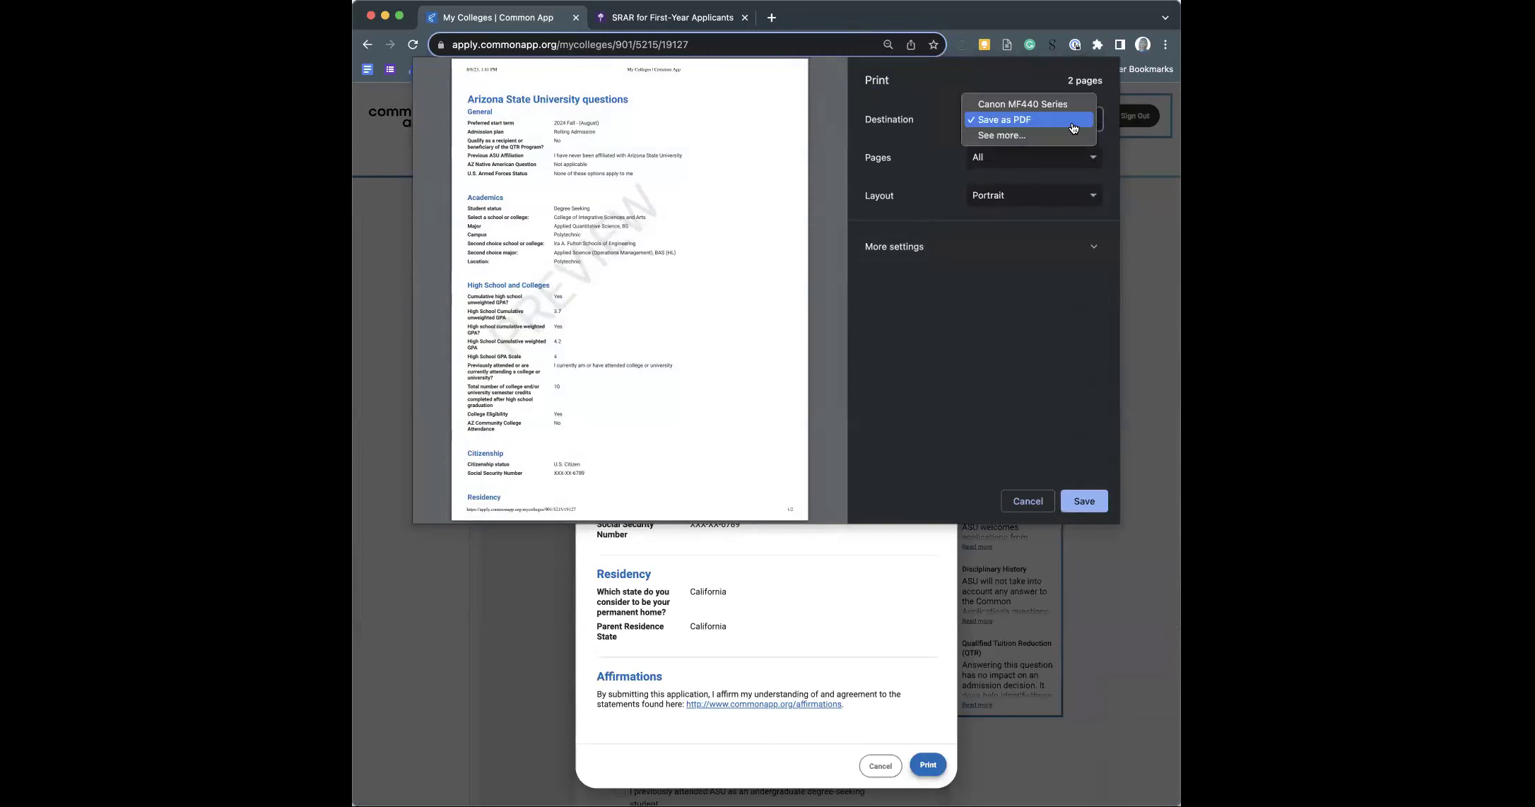
pyautogui.click(1073, 127)
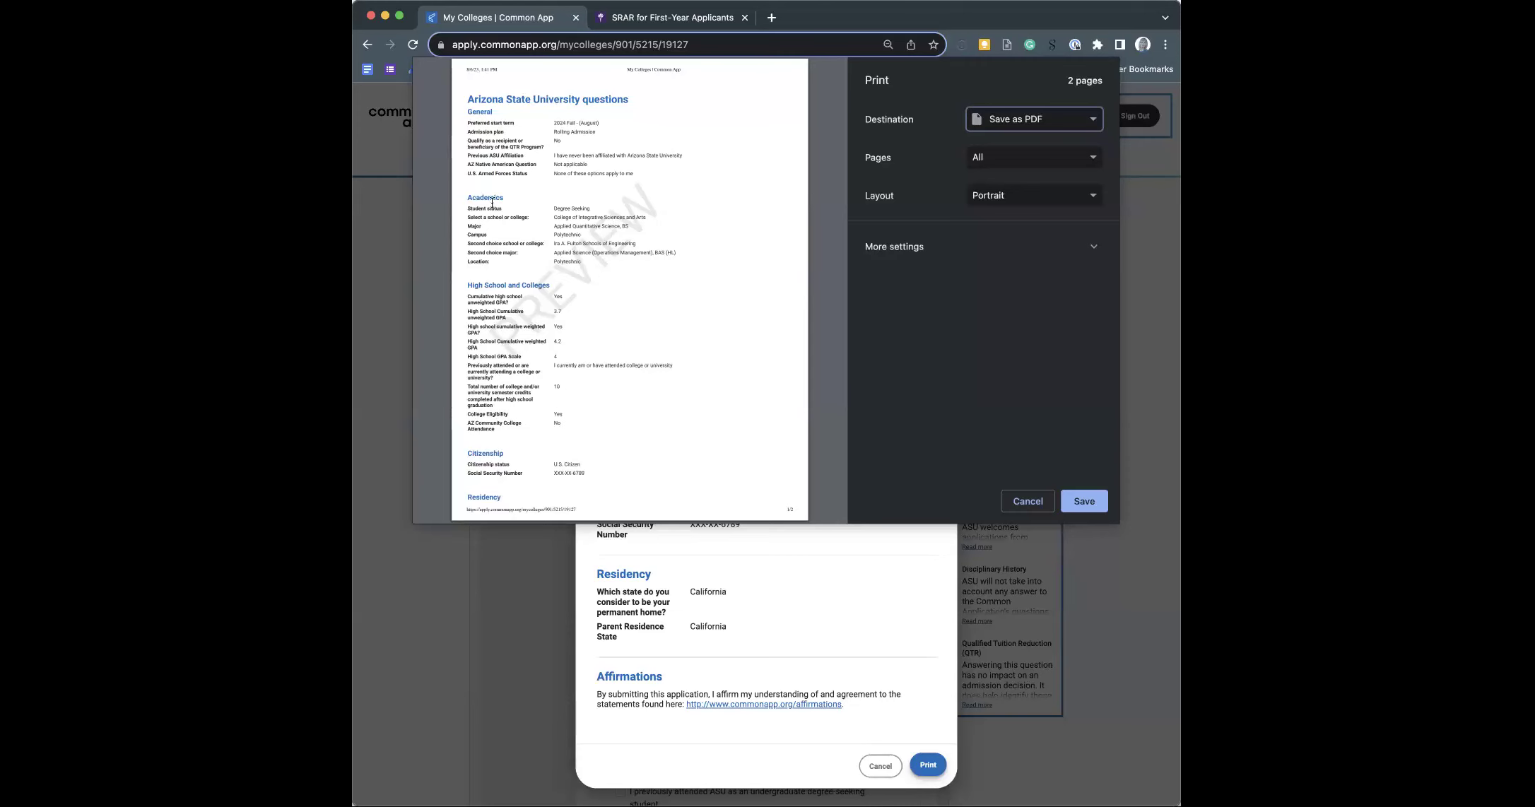
pyautogui.click(1036, 507)
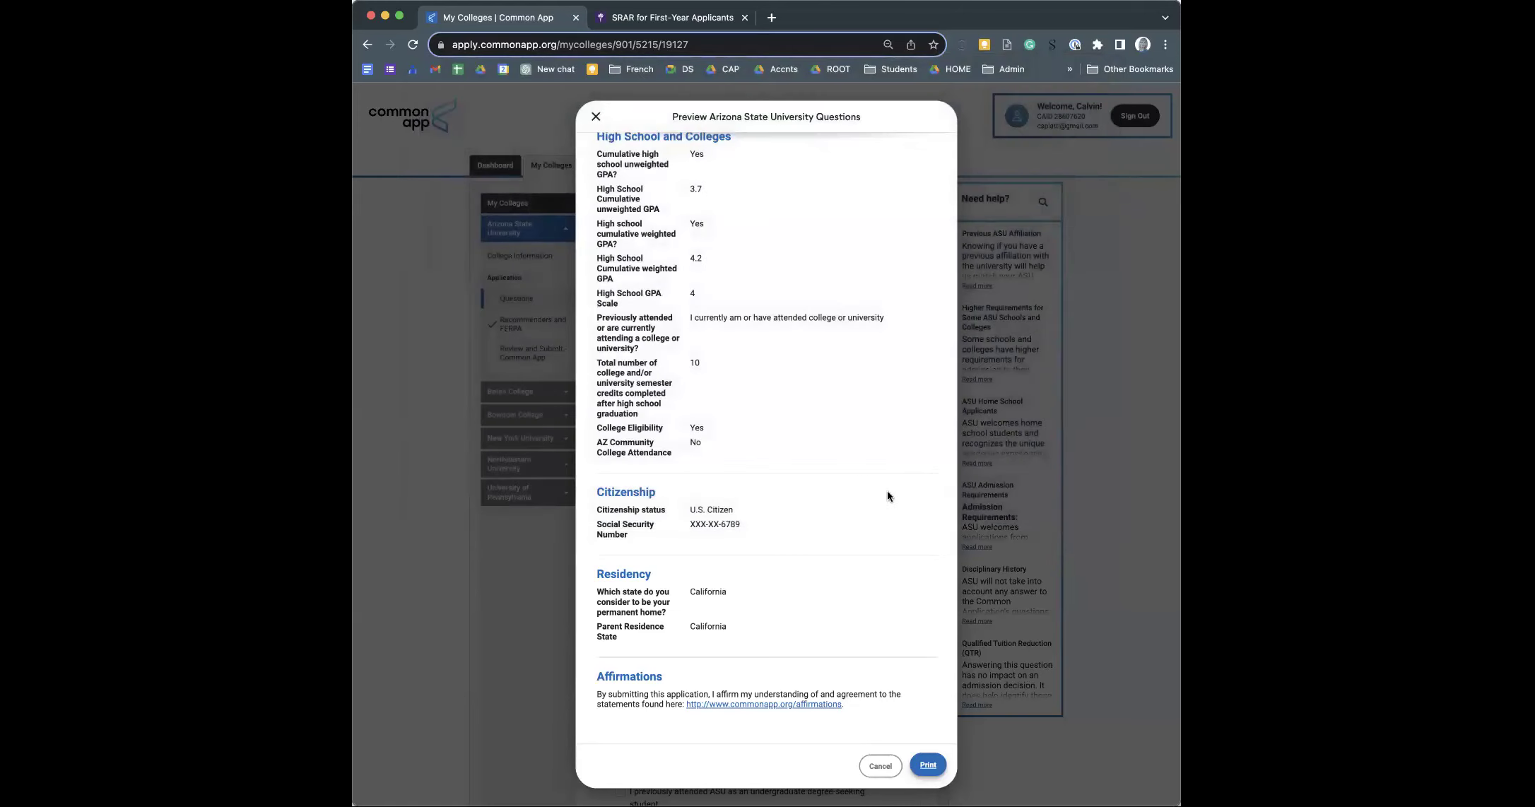
# - Close the Arizona State preview and open the college's Review and Submit - Common App page to check the items still required
pyautogui.click(596, 117)
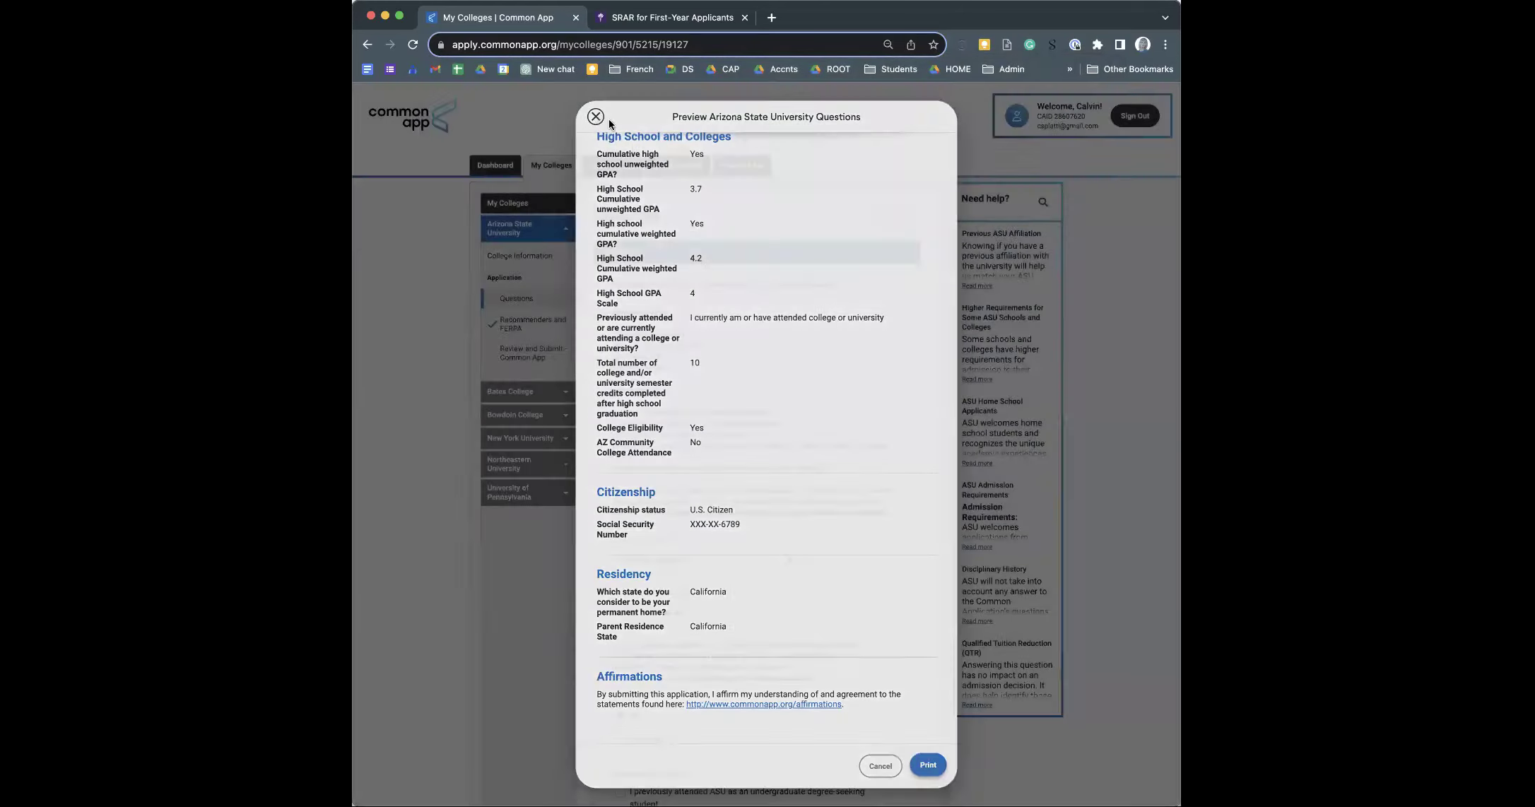
pyautogui.click(524, 295)
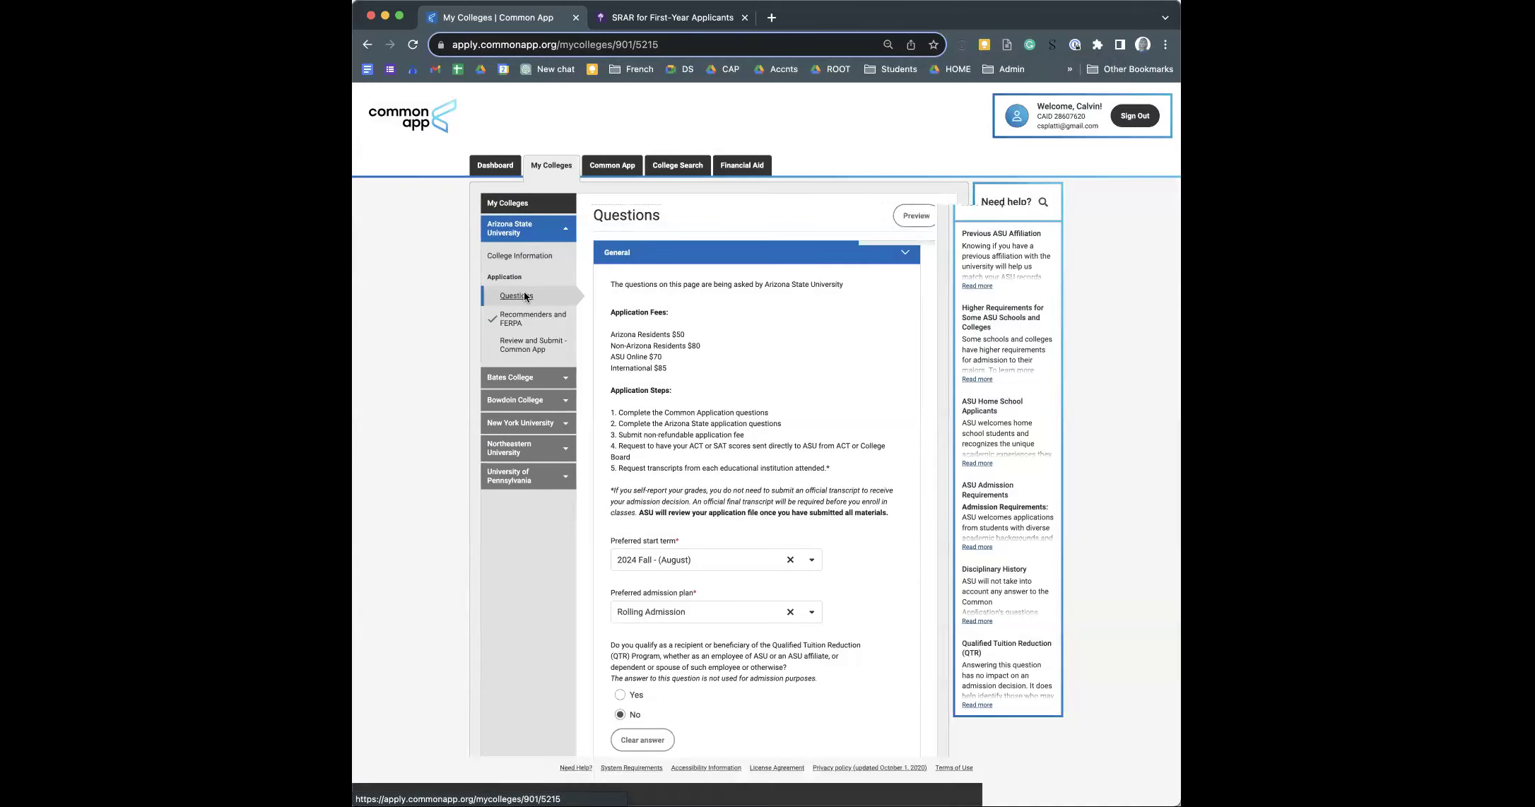
pyautogui.click(536, 345)
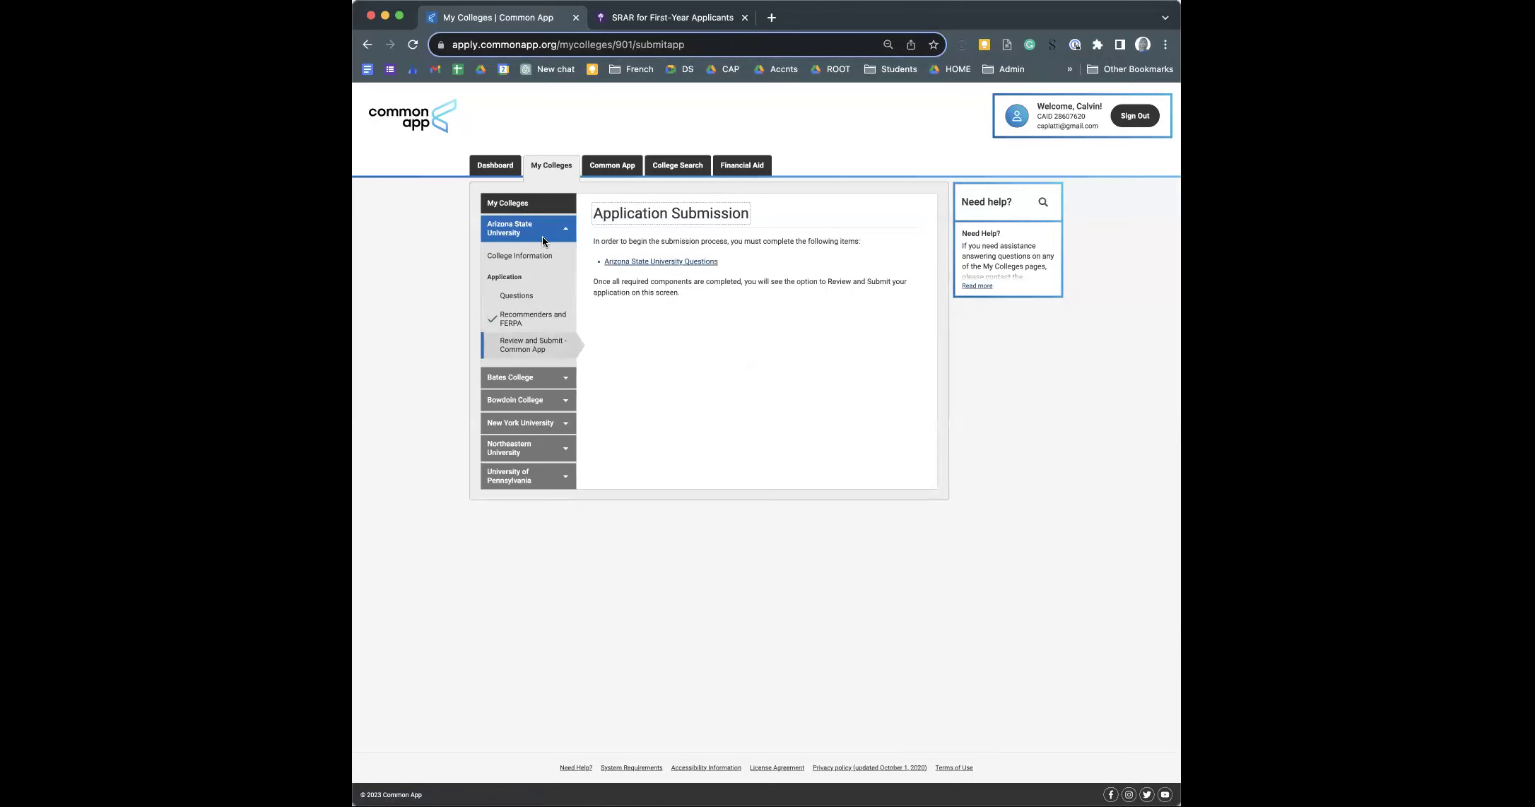
# - Return to the Arizona State questions, preview them, read the answers down to Affirmations, and close the preview
pyautogui.click(517, 295)
pyautogui.click(882, 223)
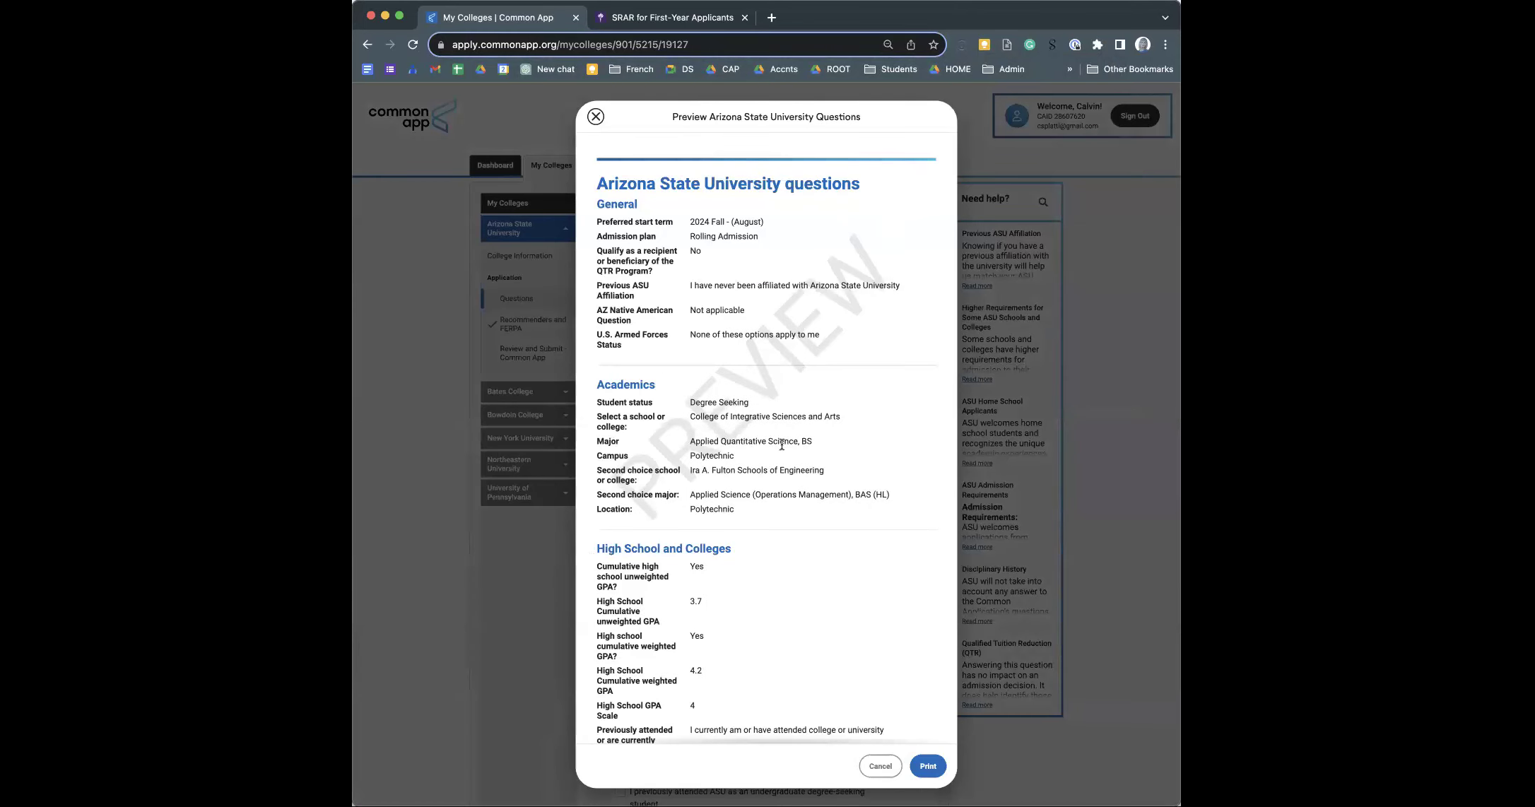
pyautogui.scroll(-10, 782, 445)
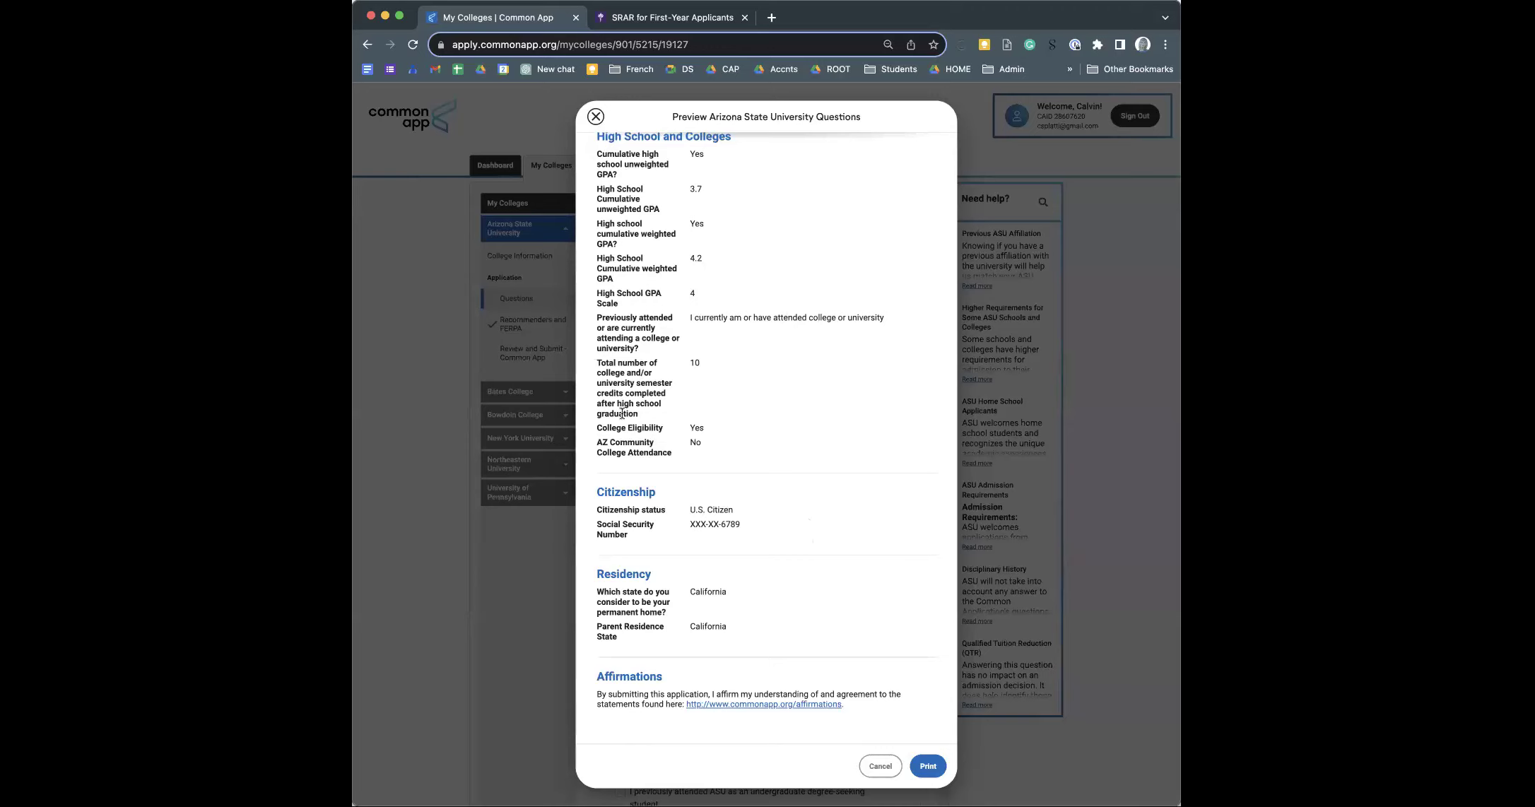
pyautogui.scroll(3, 684, 349)
pyautogui.scroll(5, 683, 349)
pyautogui.click(592, 118)
# - Preview the Arizona State questions once more, view the print options, cancel printing, and close the preview
pyautogui.click(895, 216)
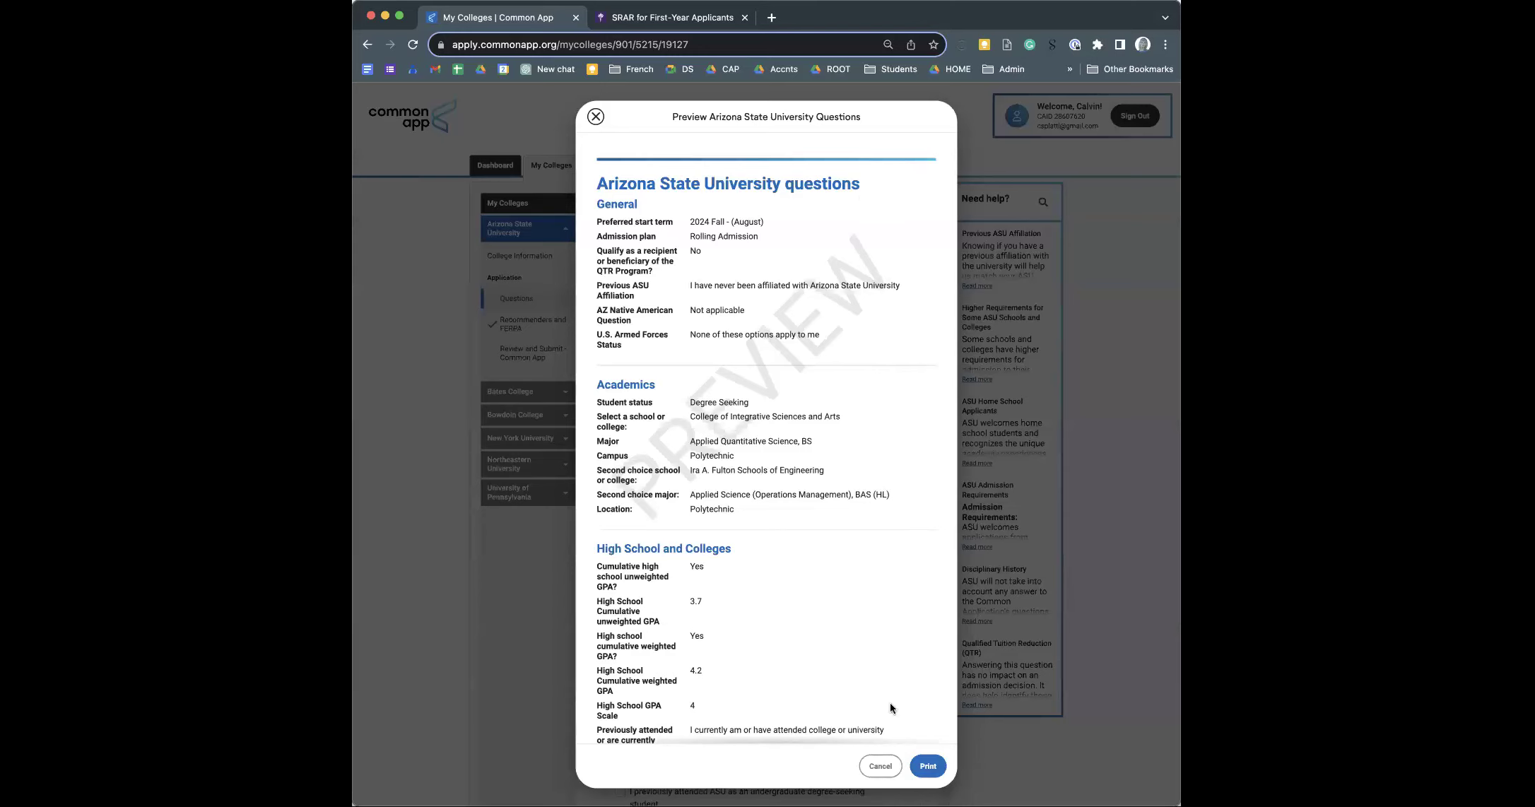
pyautogui.click(928, 764)
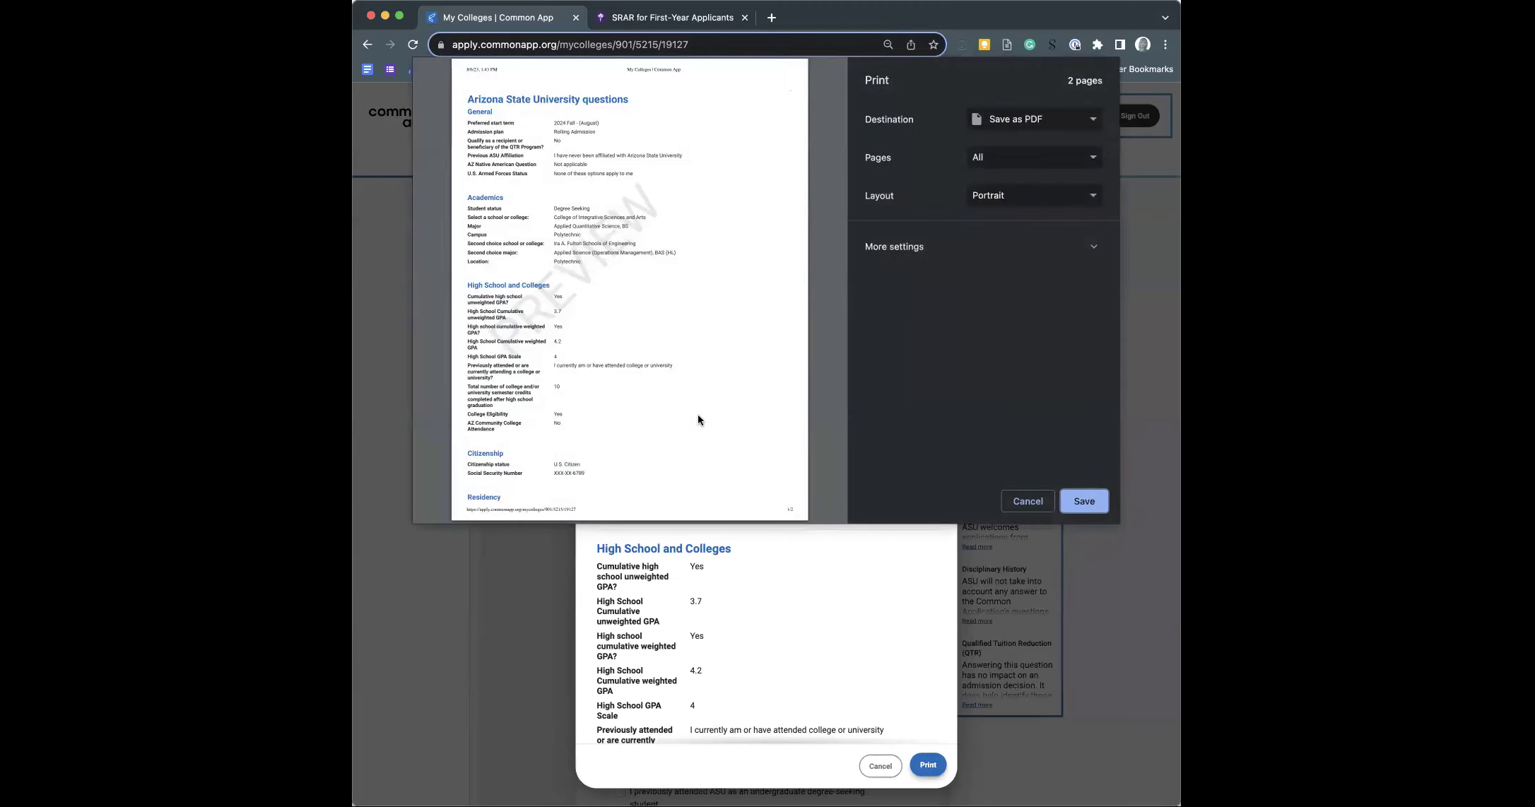
pyautogui.click(1028, 501)
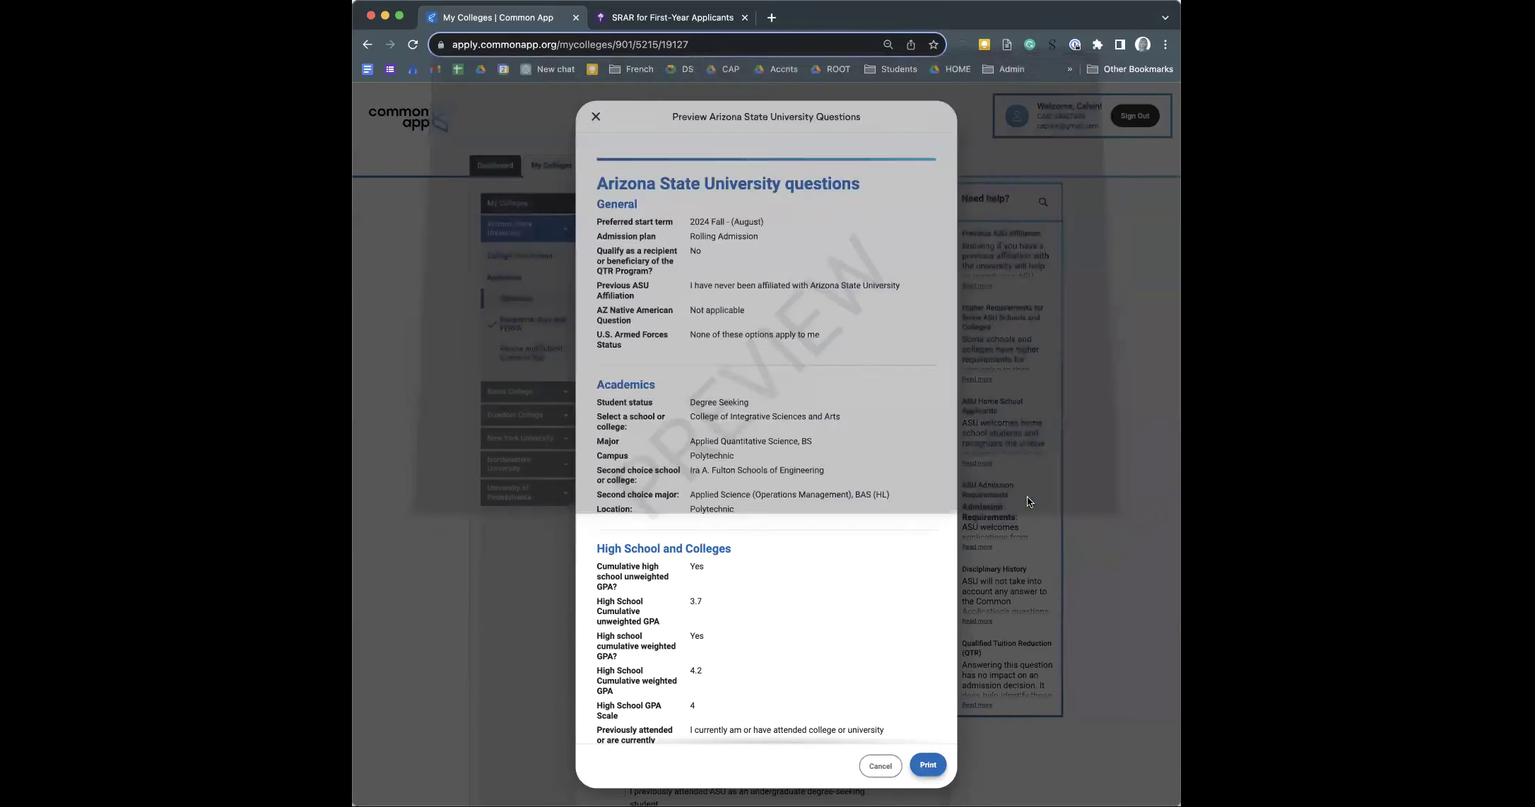
pyautogui.click(595, 117)
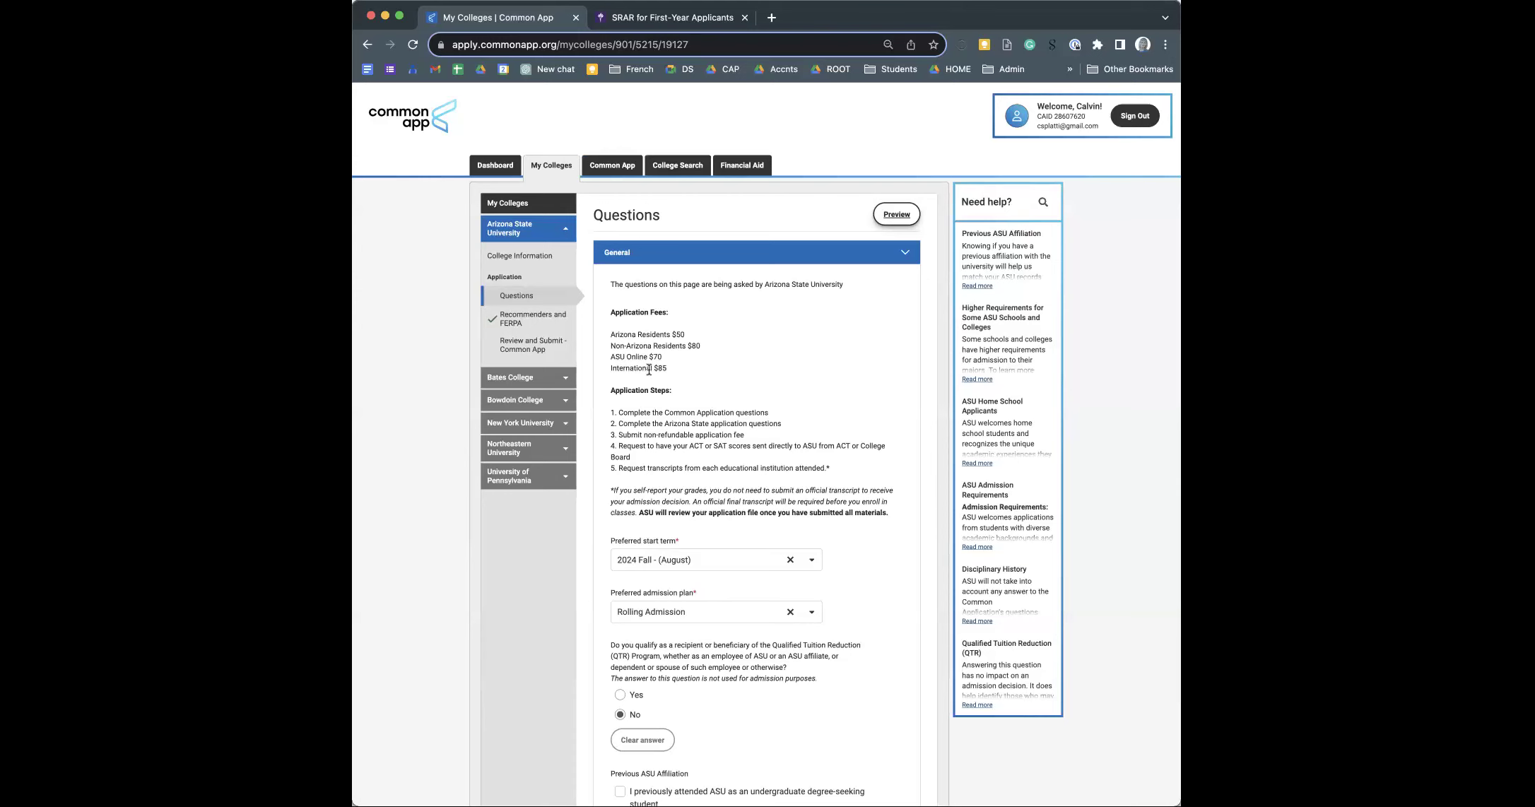
# - Open New York University's application questions from the college list, preview its answers, and close the preview
pyautogui.click(509, 477)
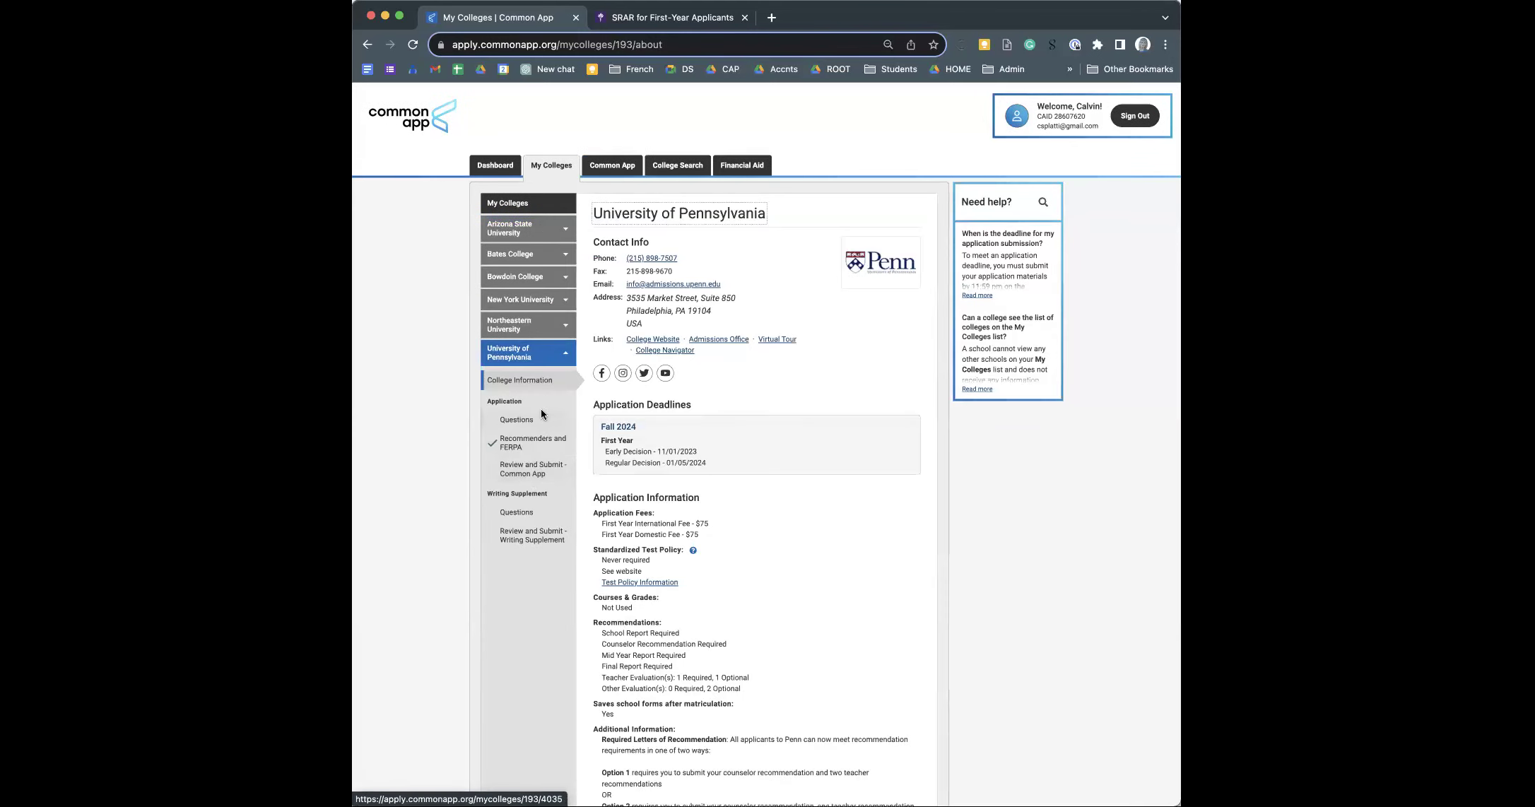
pyautogui.click(537, 302)
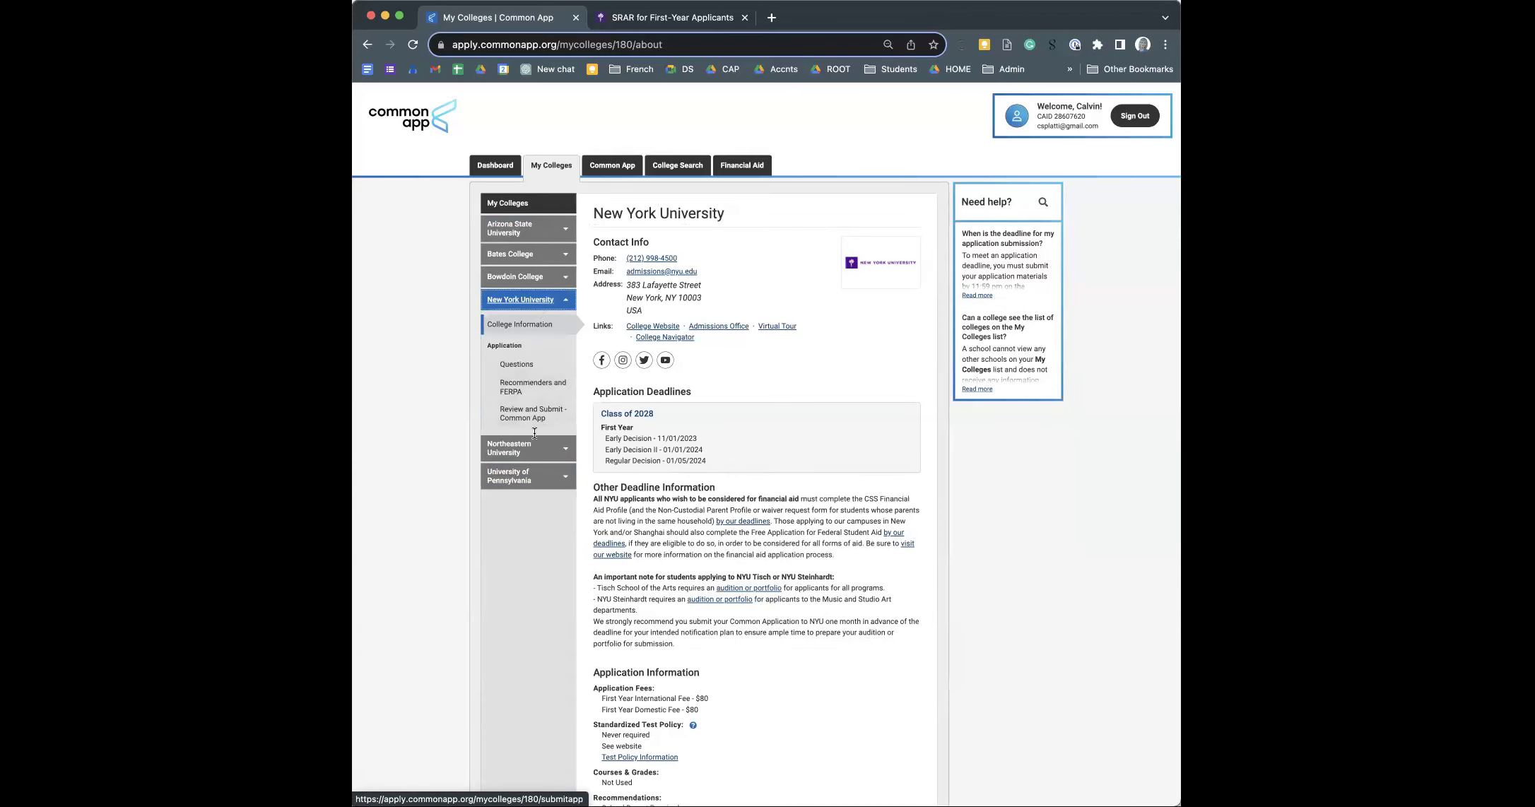
pyautogui.click(552, 364)
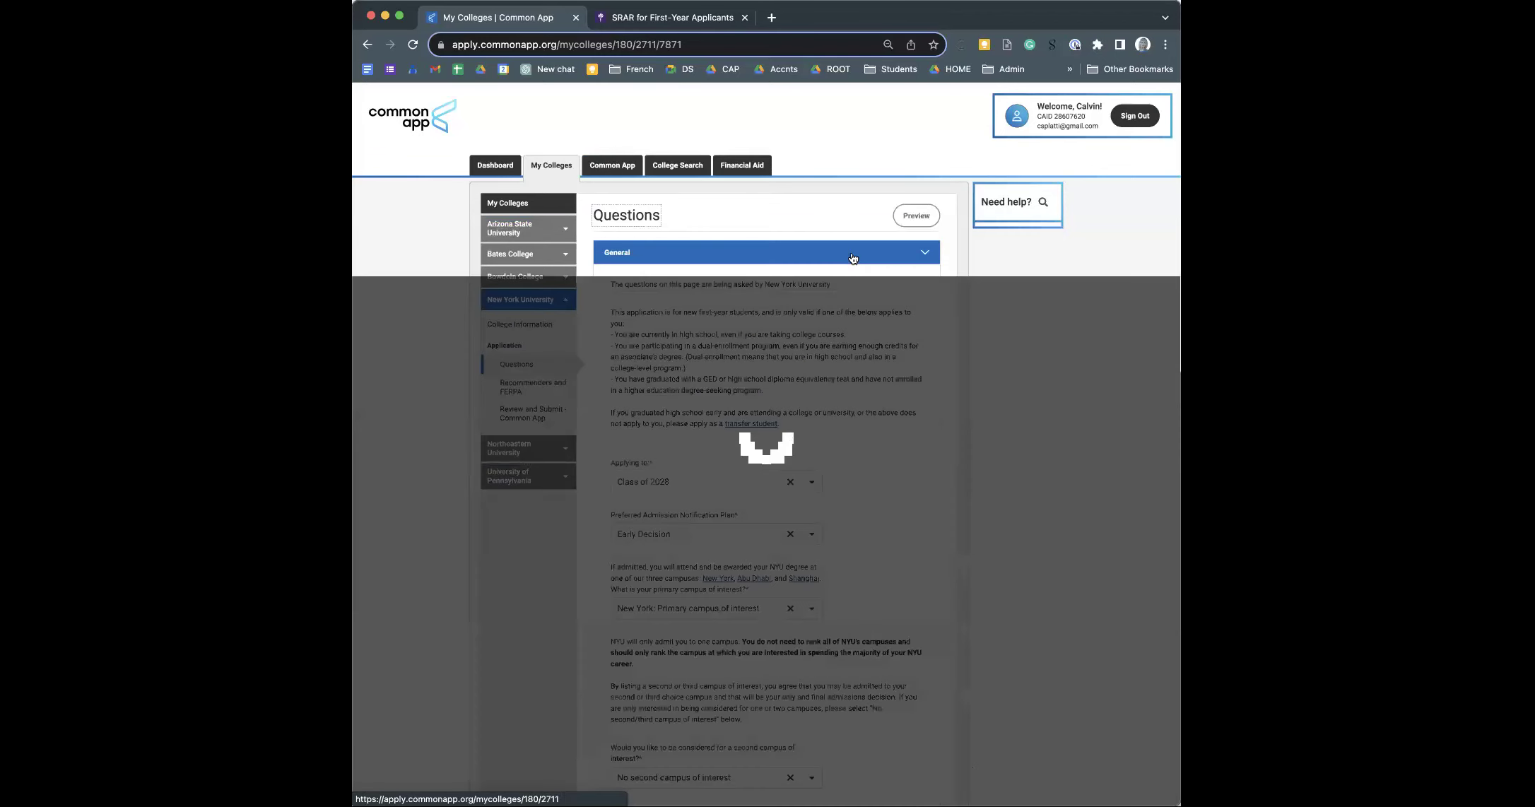
pyautogui.click(887, 224)
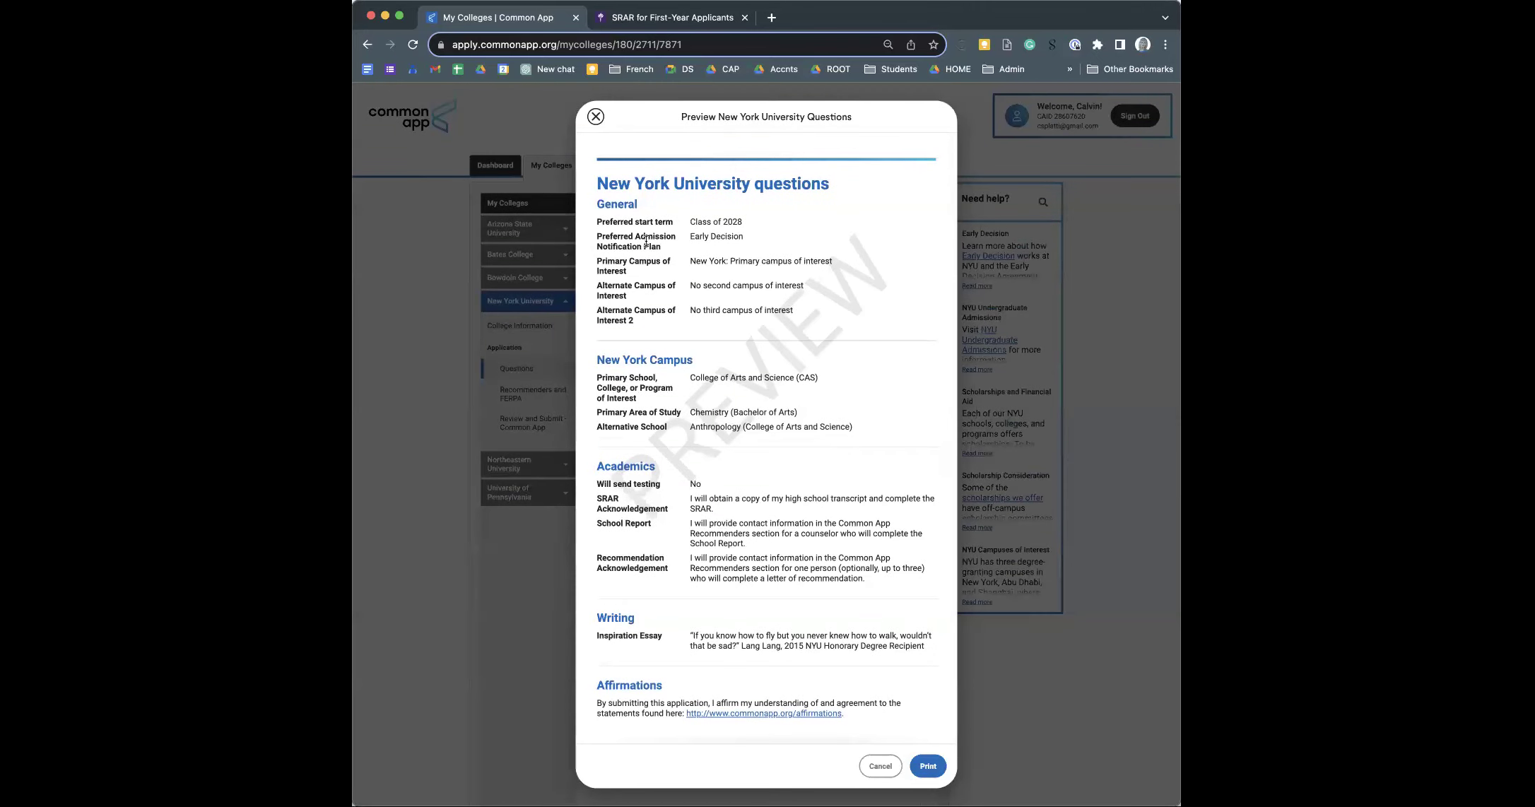
pyautogui.click(596, 116)
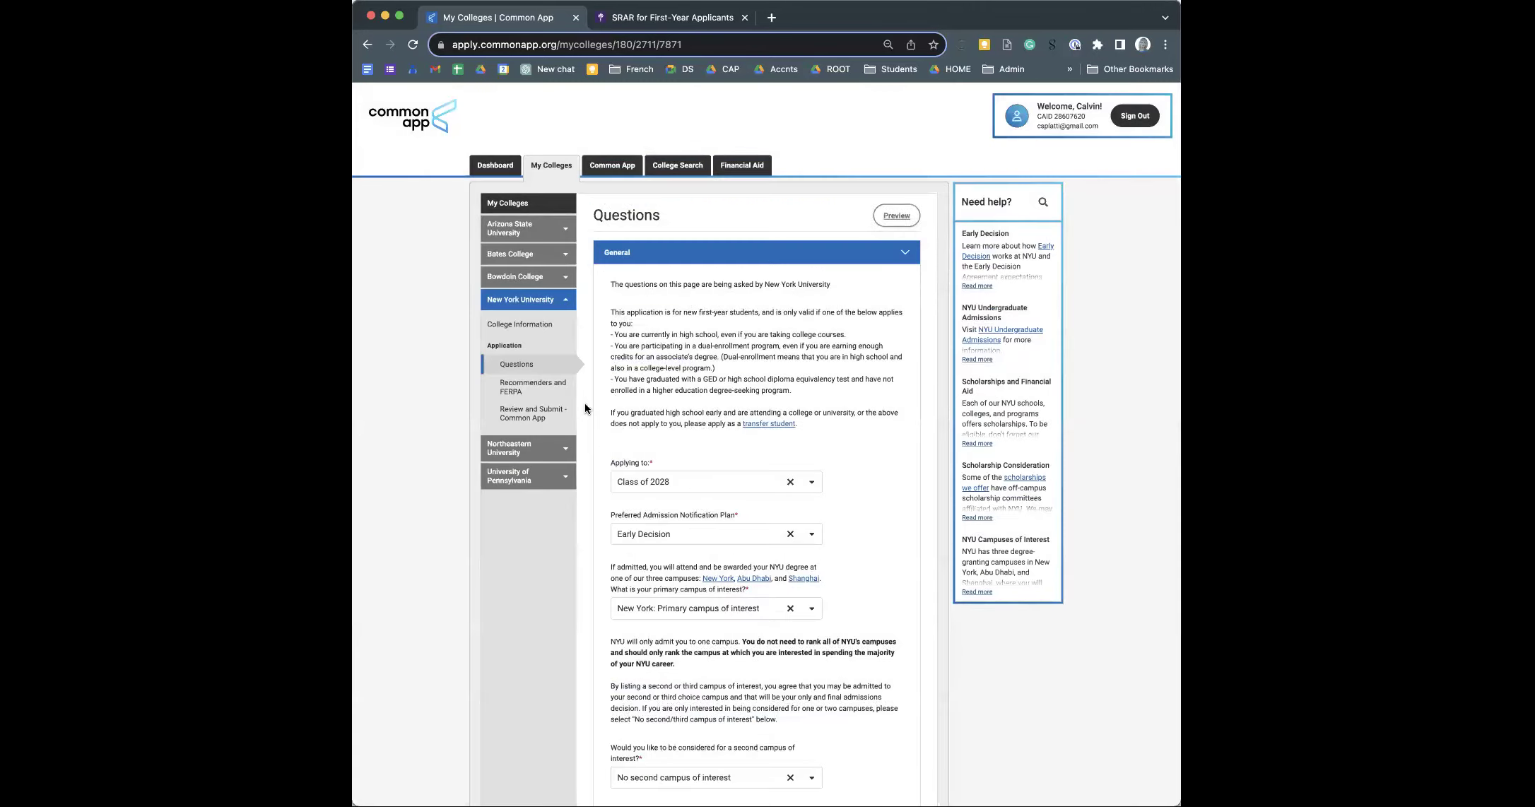
# - Open the University of Pennsylvania's Writing Supplement questions and review the essay prompts and resume upload in the Writing section
pyautogui.click(527, 491)
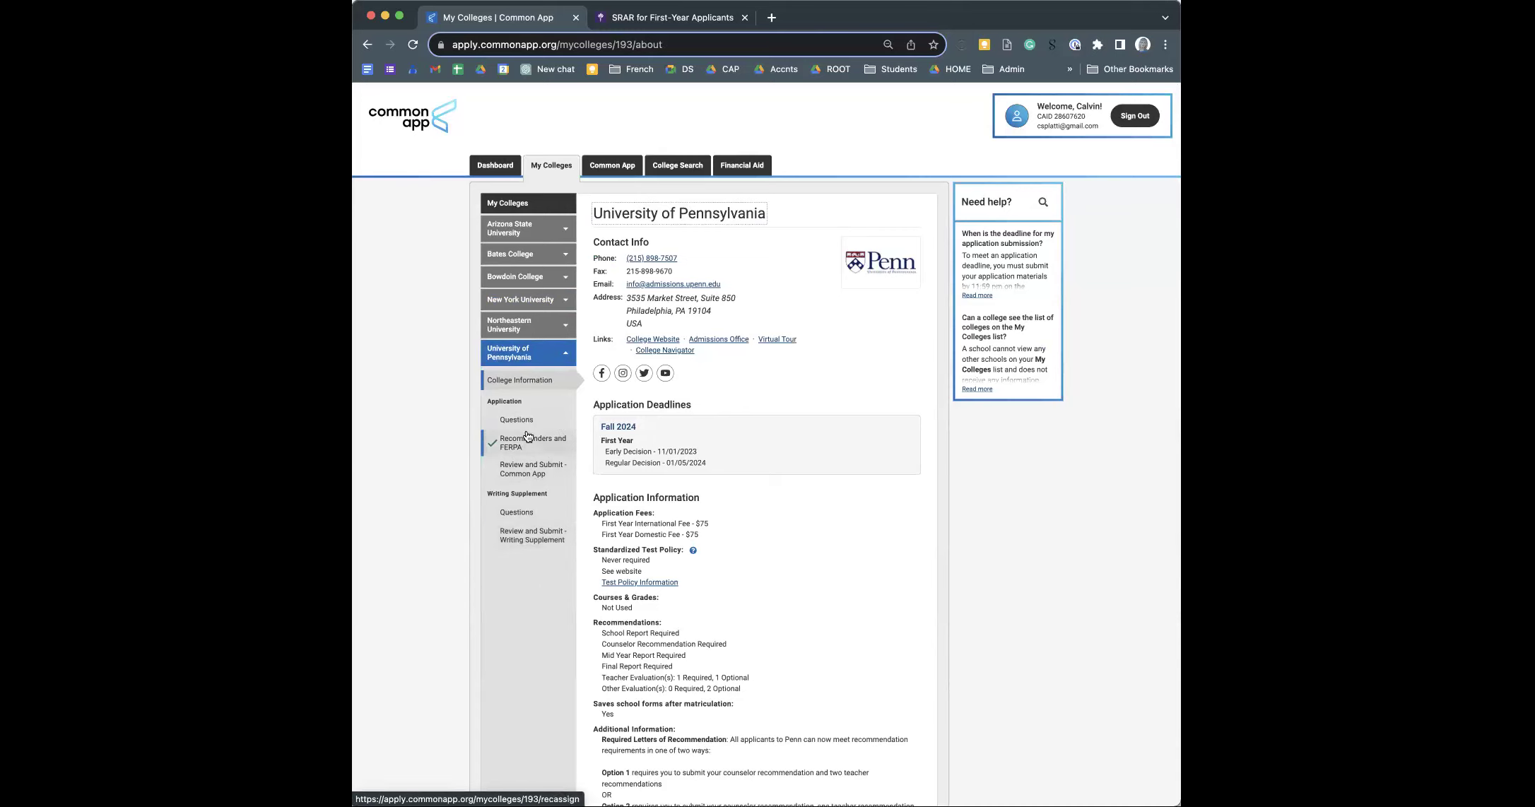
pyautogui.click(526, 511)
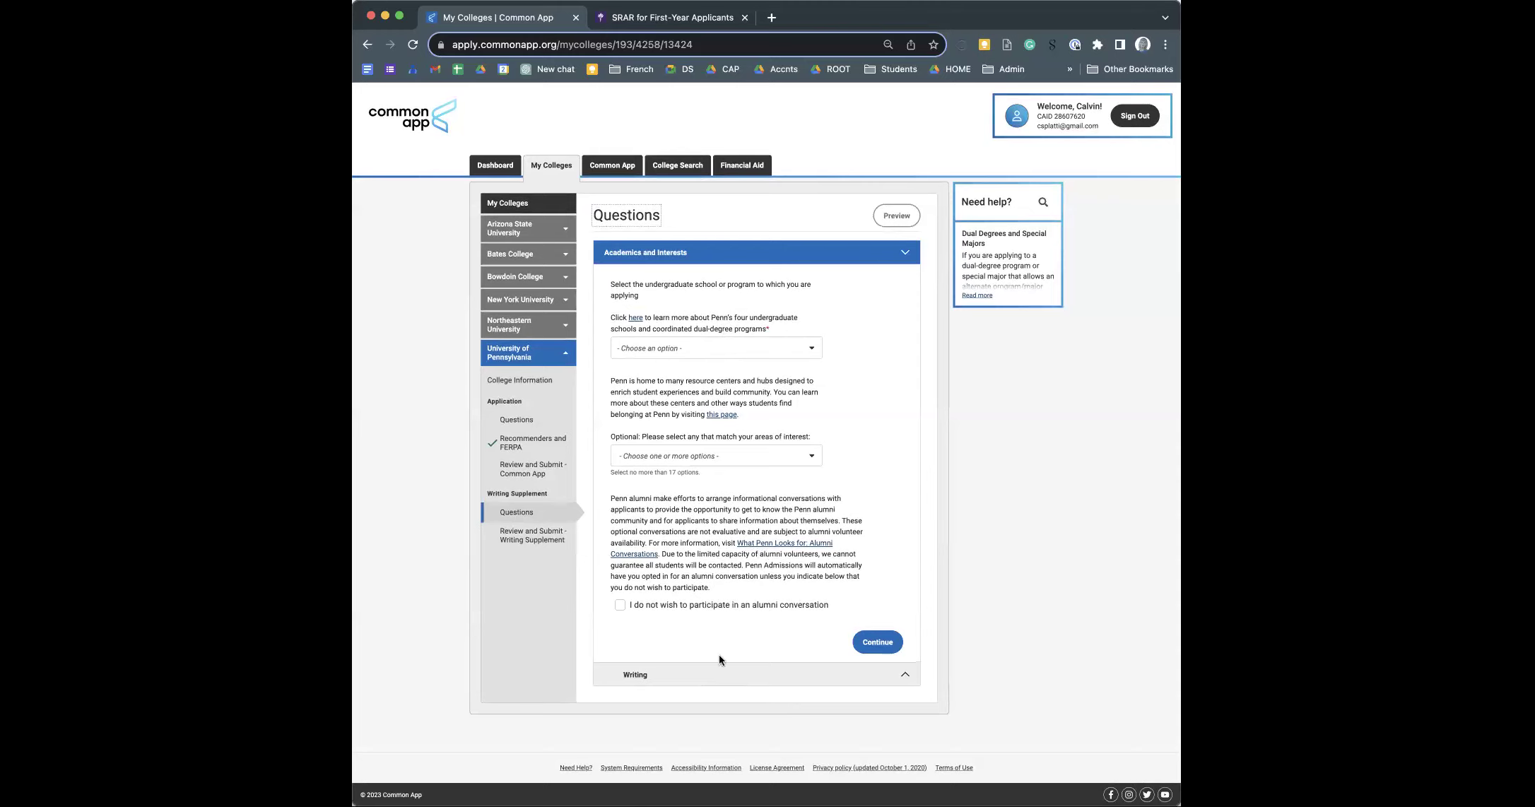
pyautogui.click(716, 677)
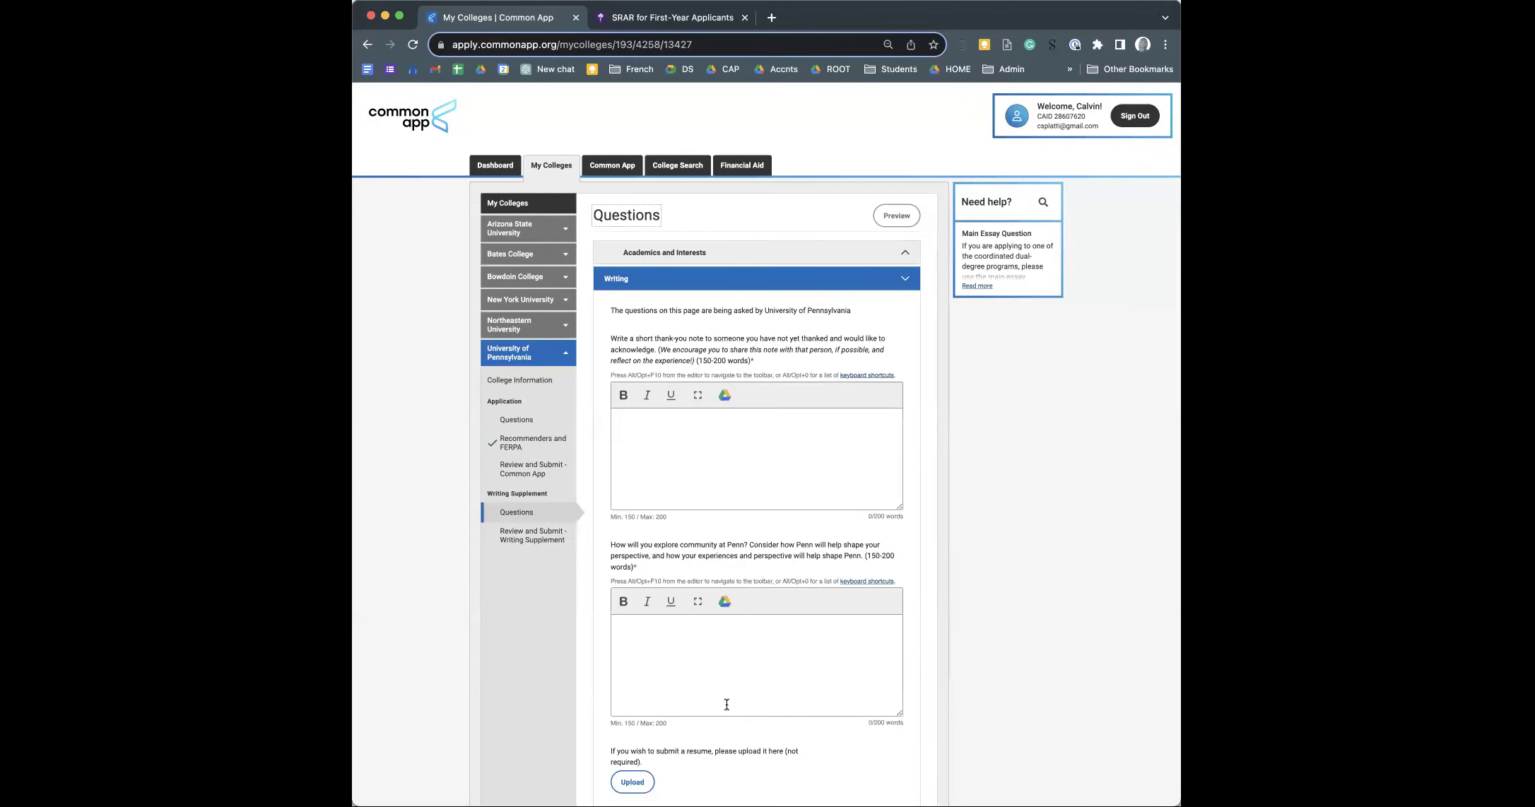
pyautogui.scroll(-5, 726, 705)
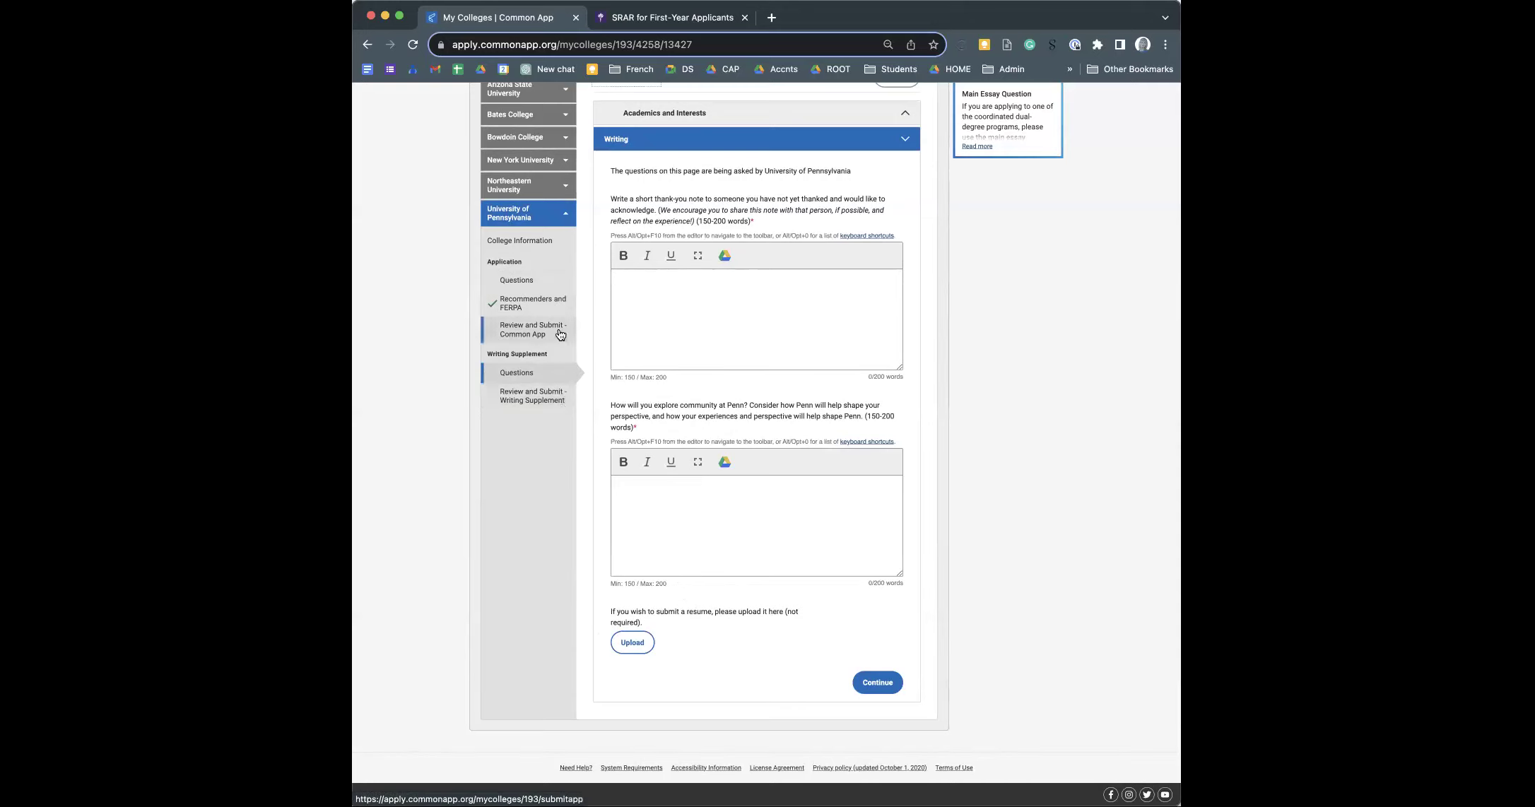
pyautogui.click(668, 346)
# - Return to the Dashboard and expand the University of Pennsylvania's details to review its application status and writing requirements
pyautogui.scroll(3, 668, 346)
pyautogui.click(495, 167)
pyautogui.scroll(-2, 572, 357)
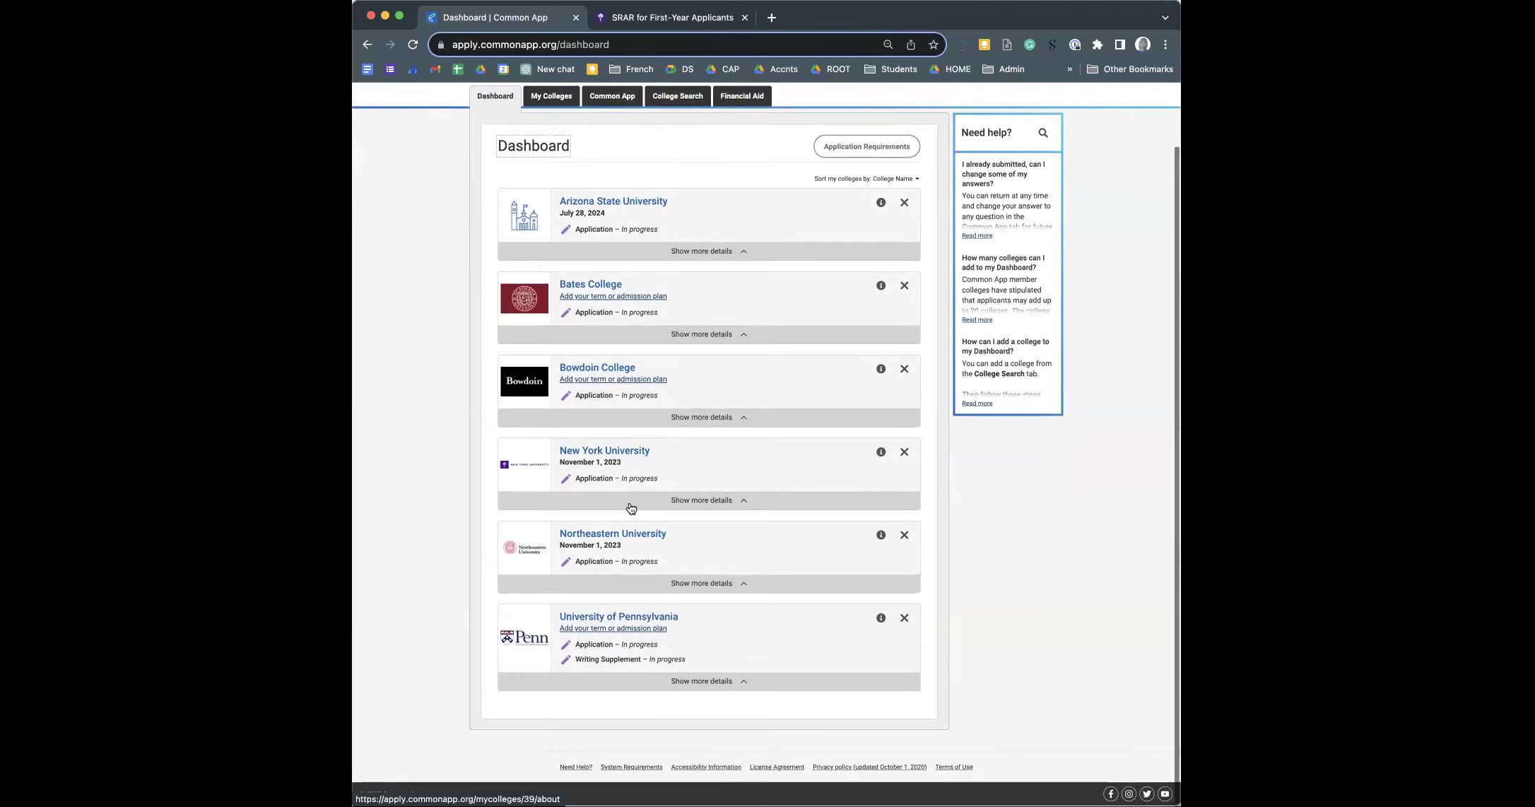
pyautogui.click(615, 618)
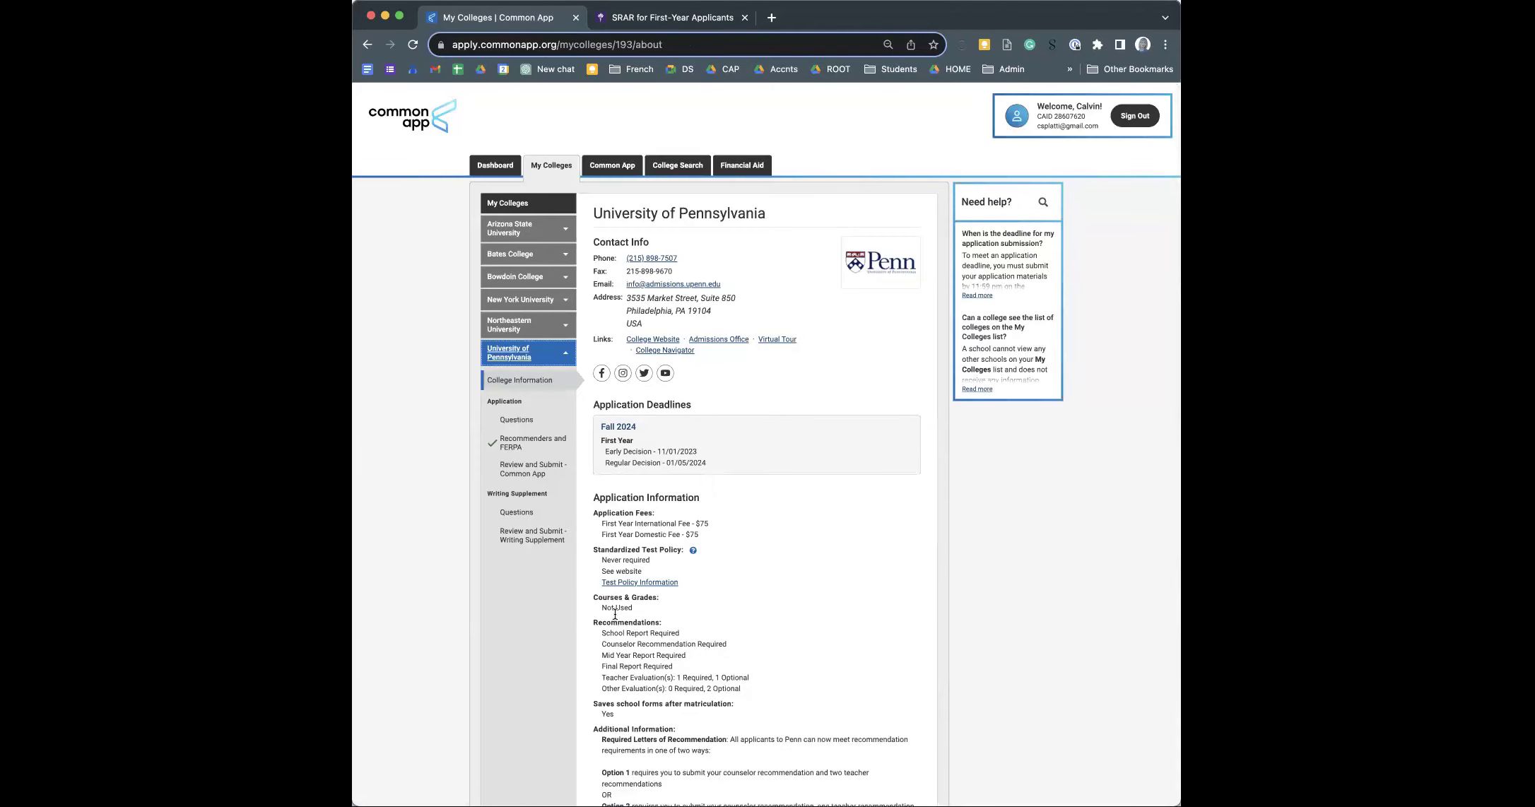
pyautogui.click(494, 167)
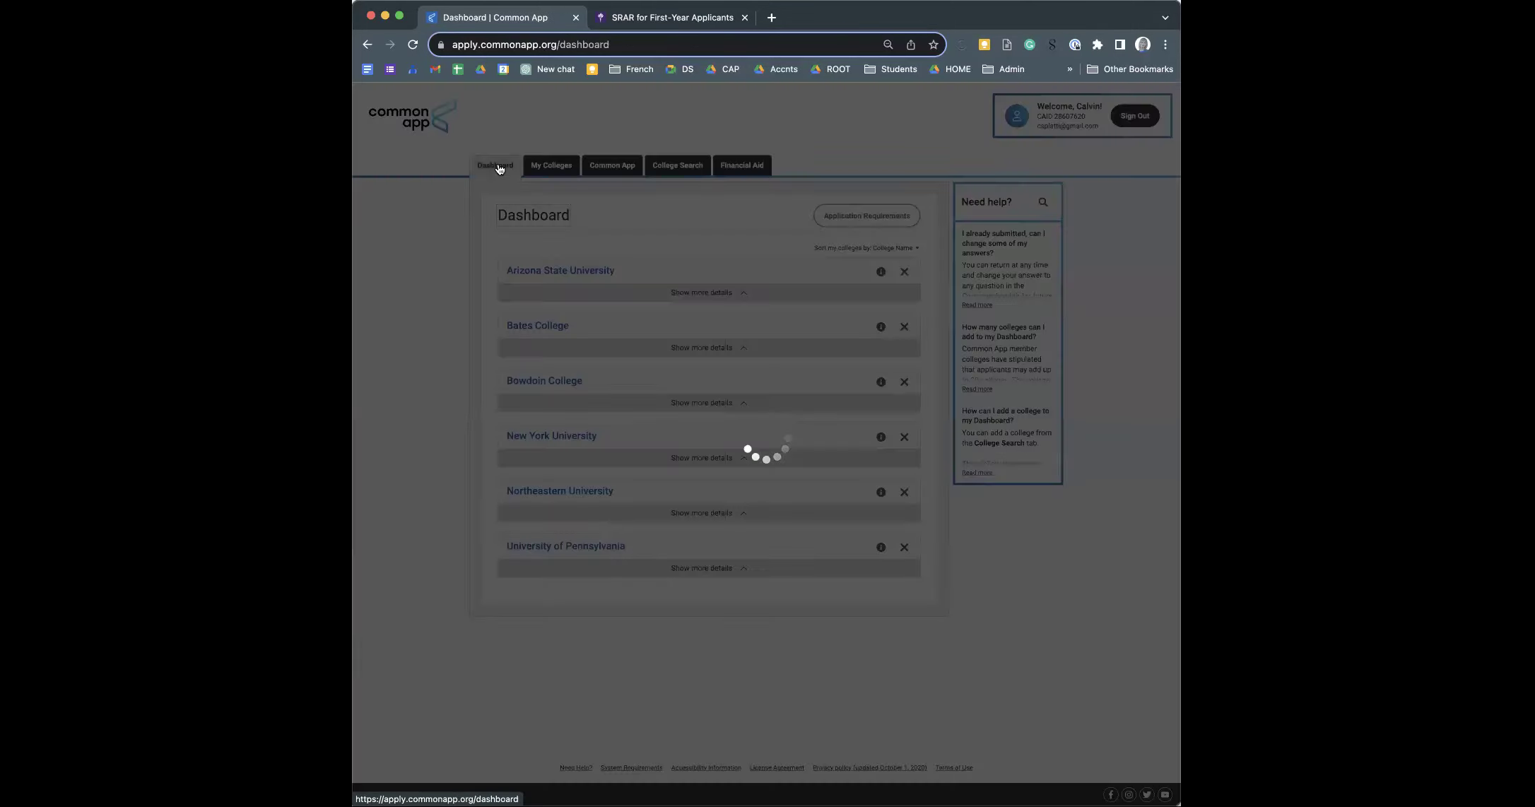
pyautogui.scroll(-2, 728, 715)
pyautogui.click(728, 682)
pyautogui.scroll(-3, 729, 684)
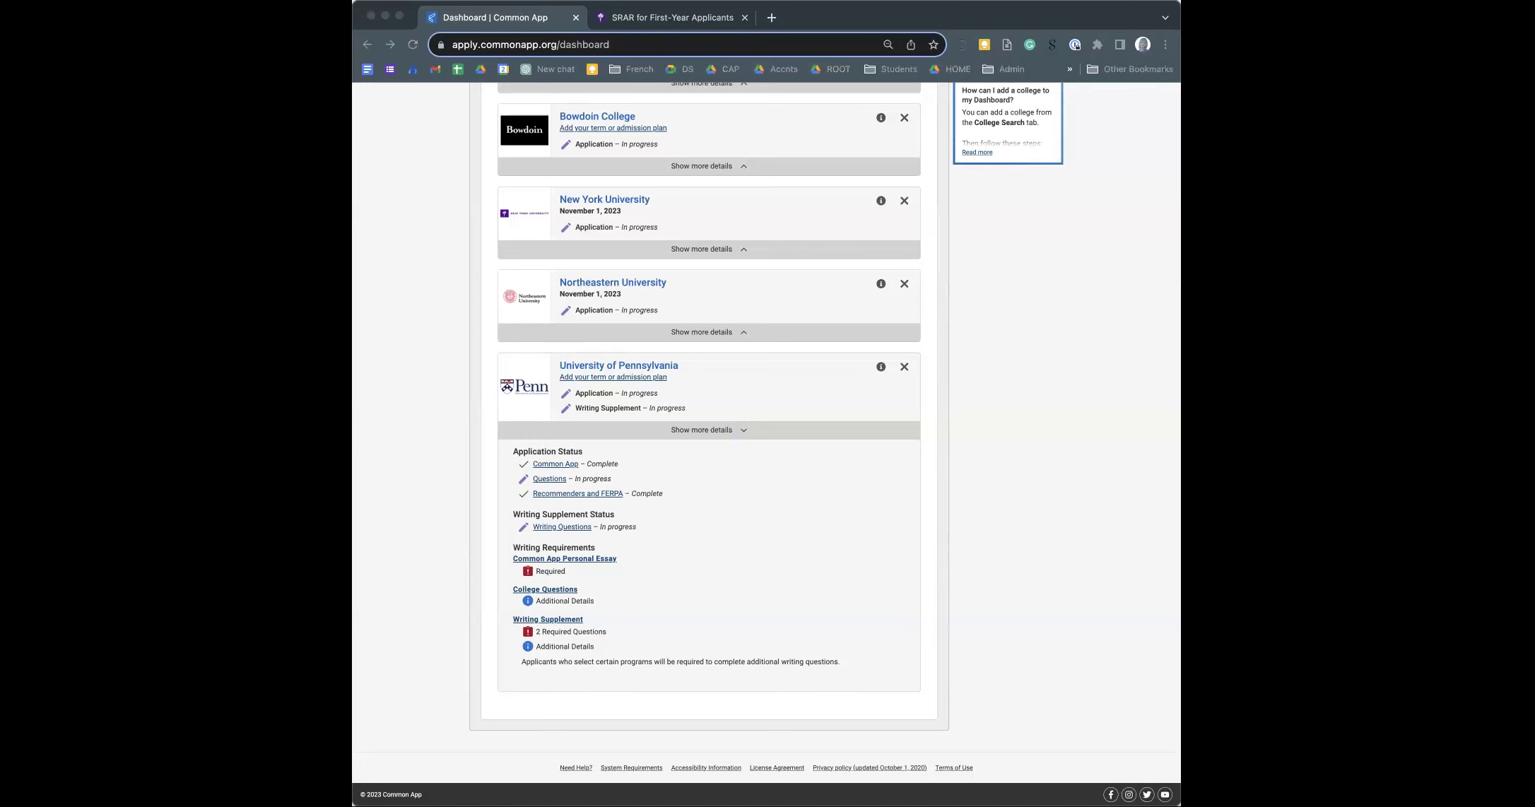
# - Switch to the Example 2024 Supplement Essays document in Google Docs and read its opening page from the beginning
pyautogui.keyDown('shift'); pyautogui.keyDown('super'); pyautogui.click(766, 74); pyautogui.keyUp('super'); pyautogui.keyUp('shift')
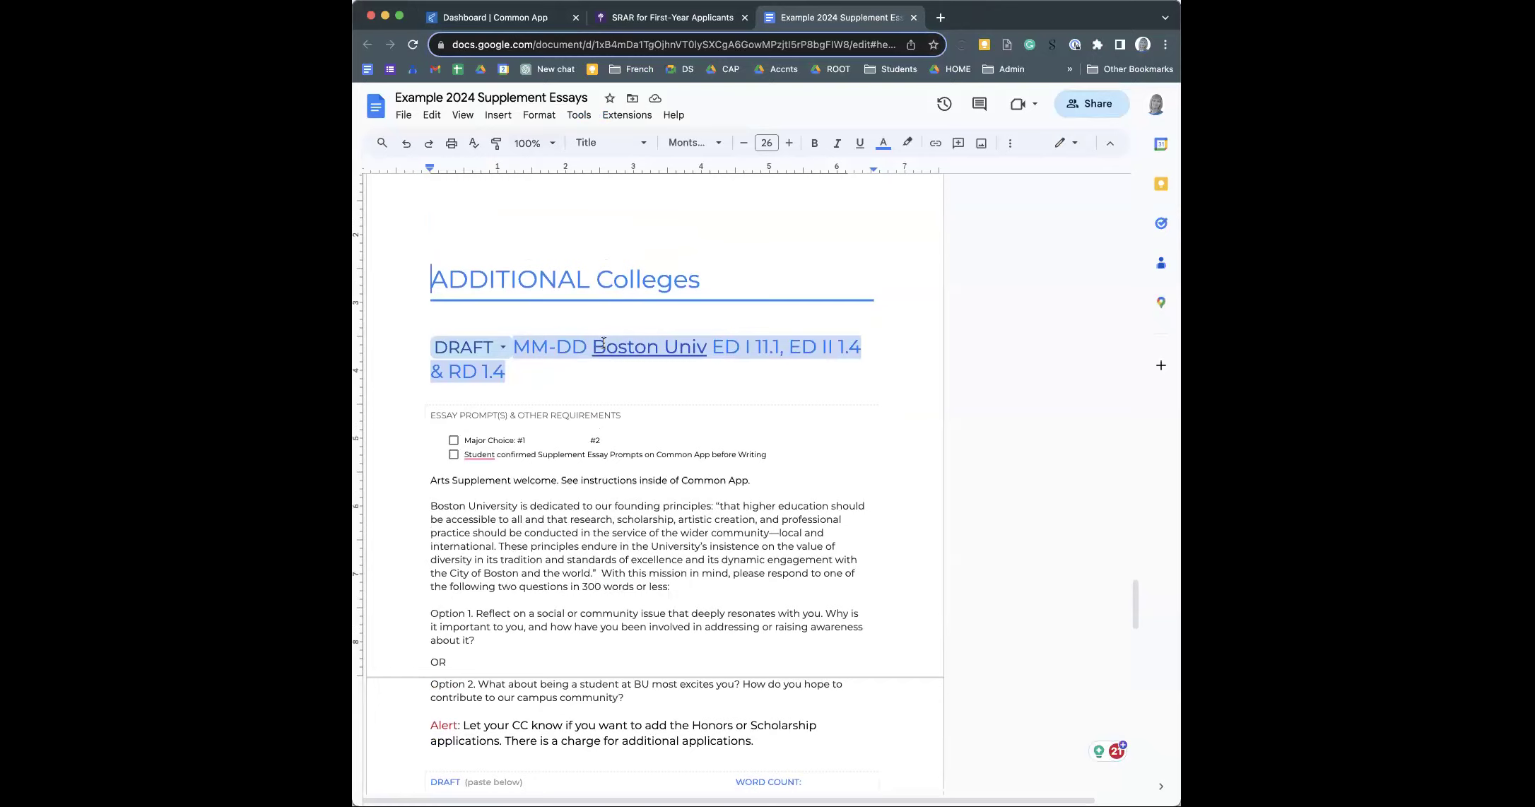
pyautogui.scroll(3, 603, 343)
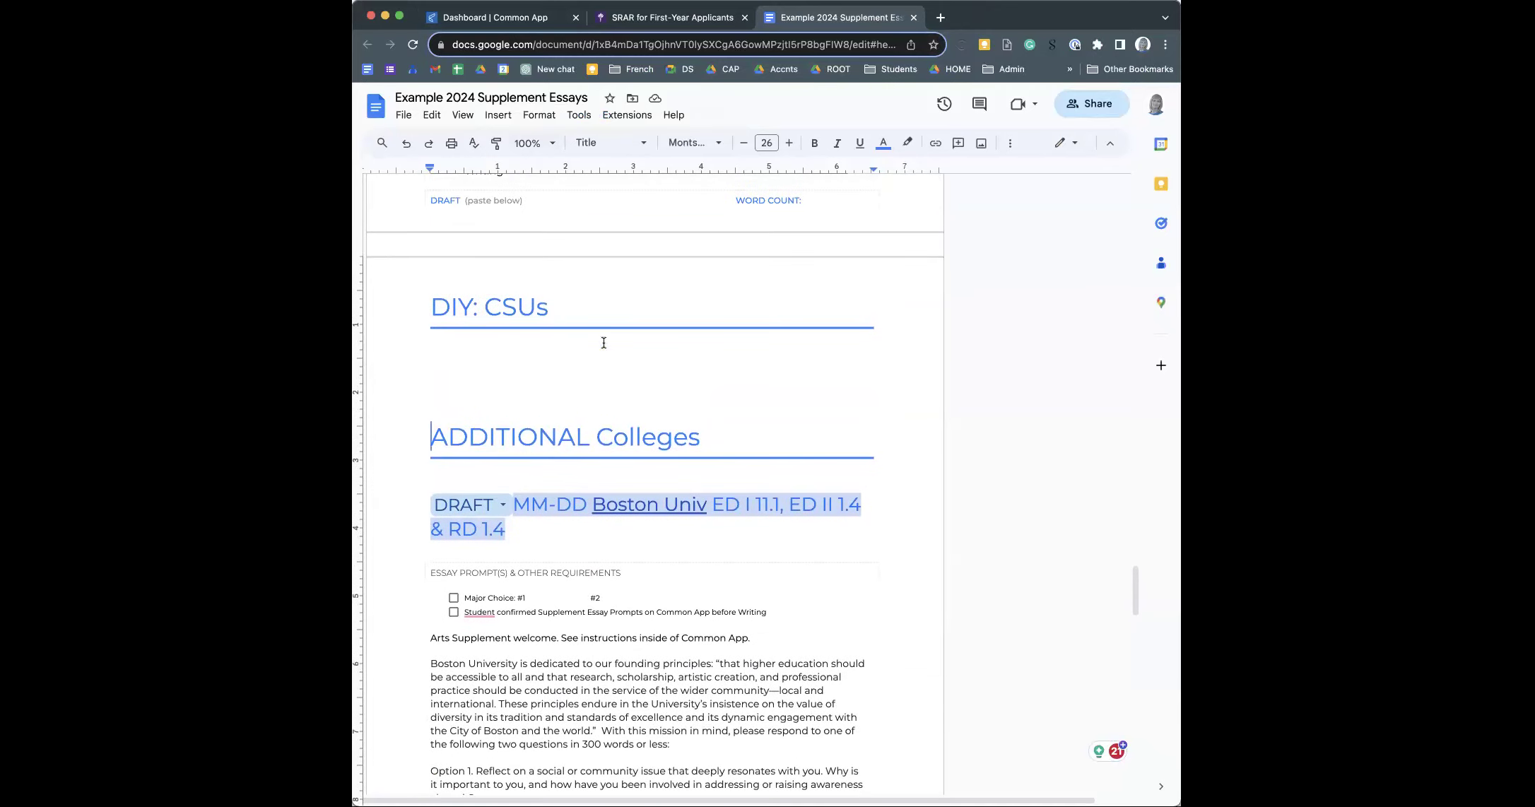
pyautogui.press('super+Up')
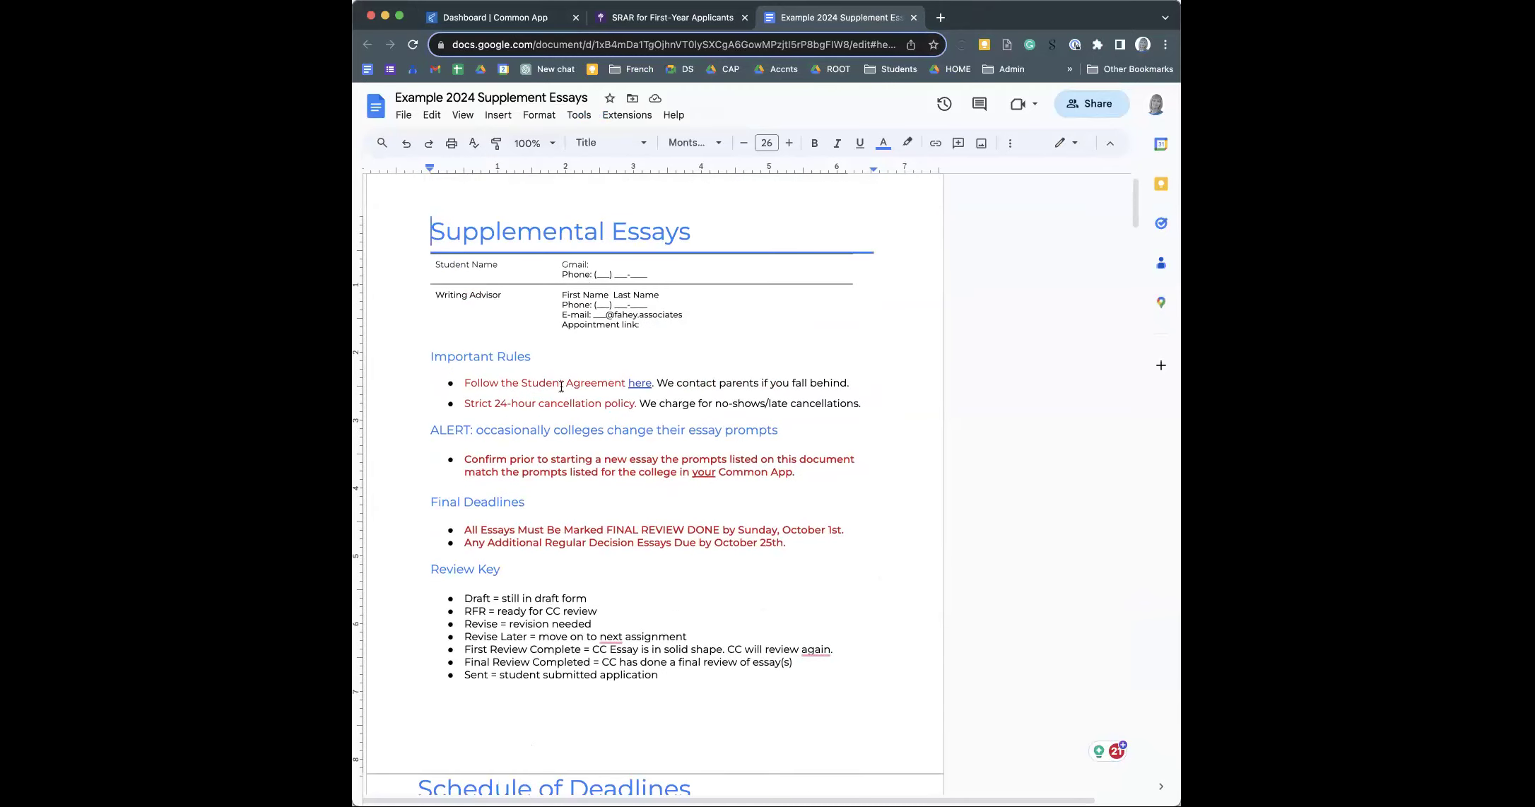
pyautogui.scroll(-2, 542, 403)
pyautogui.scroll(-2, 543, 403)
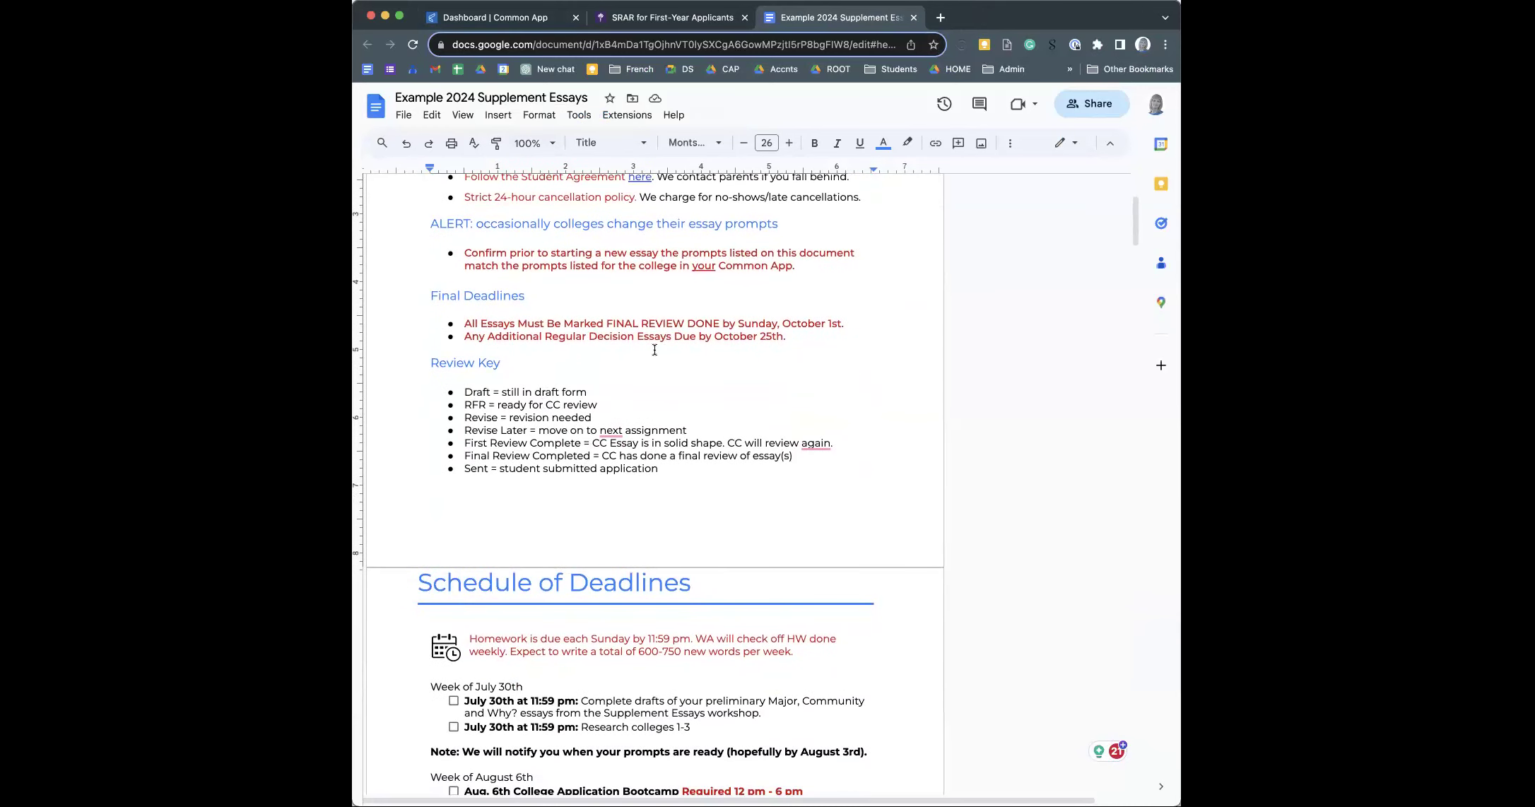
pyautogui.scroll(-1, 628, 396)
# - Highlight the Final Deadlines line about essays marked FINAL REVIEW DONE by Sunday, October 1st, and clear the selection
pyautogui.moveTo(463, 318); pyautogui.dragTo(847, 319)
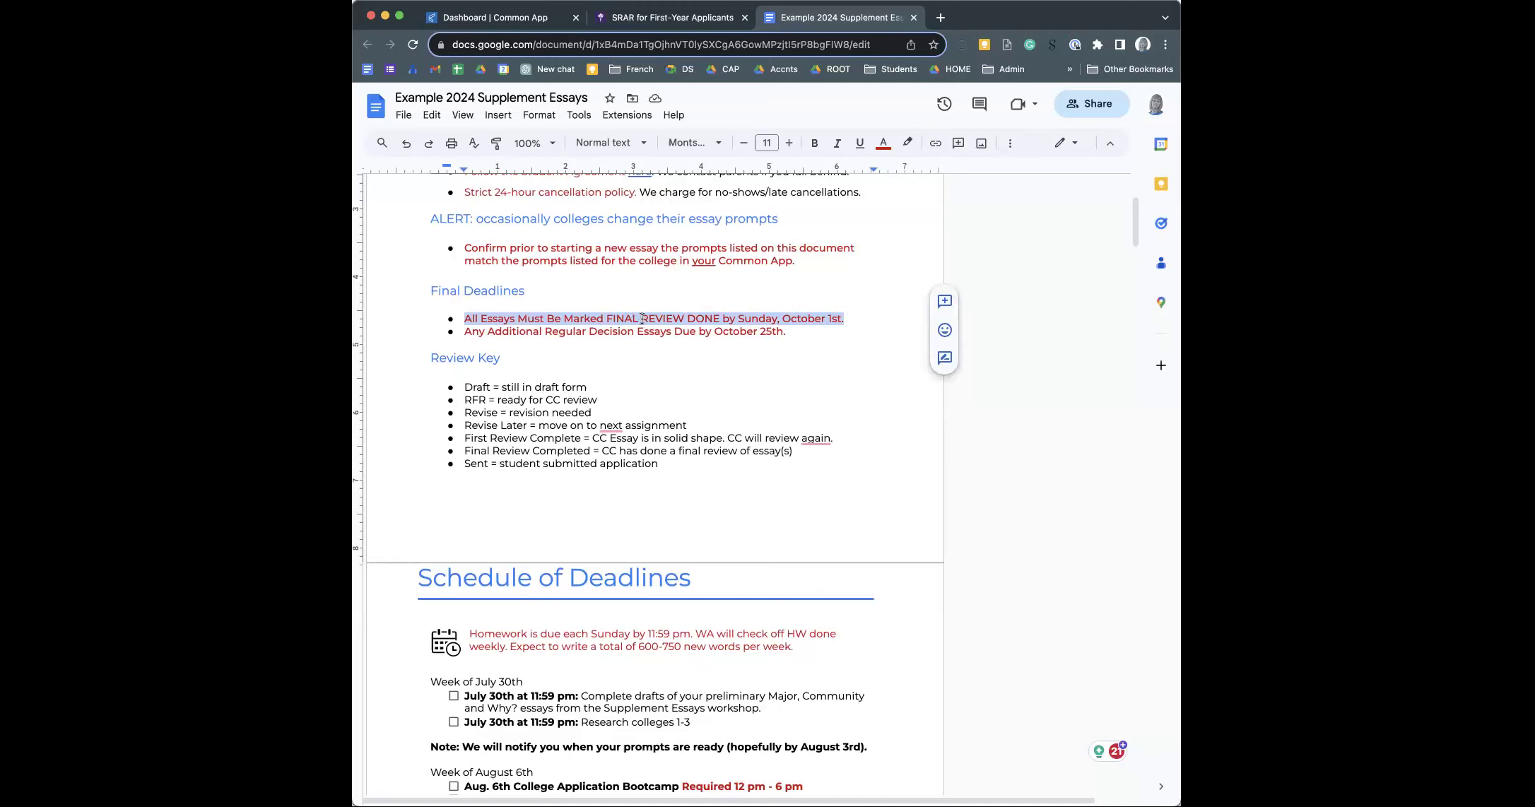
pyautogui.click(612, 319)
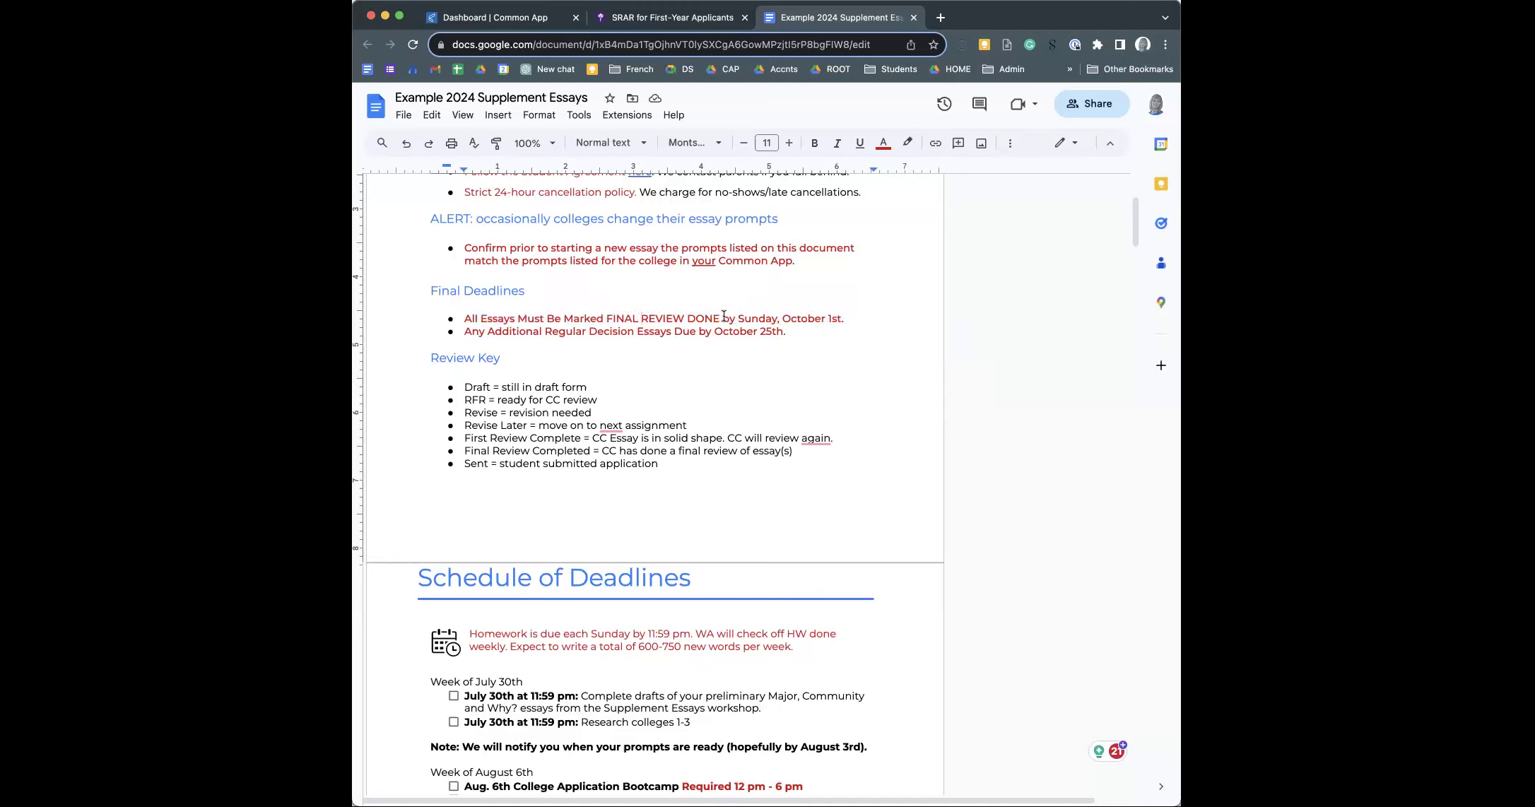
pyautogui.click(849, 323)
# - Look through the Review Key and the weekly Schedule of Deadlines, continuing to the EARLY Deadline SUPPLEMENTS section
pyautogui.scroll(-1, 718, 377)
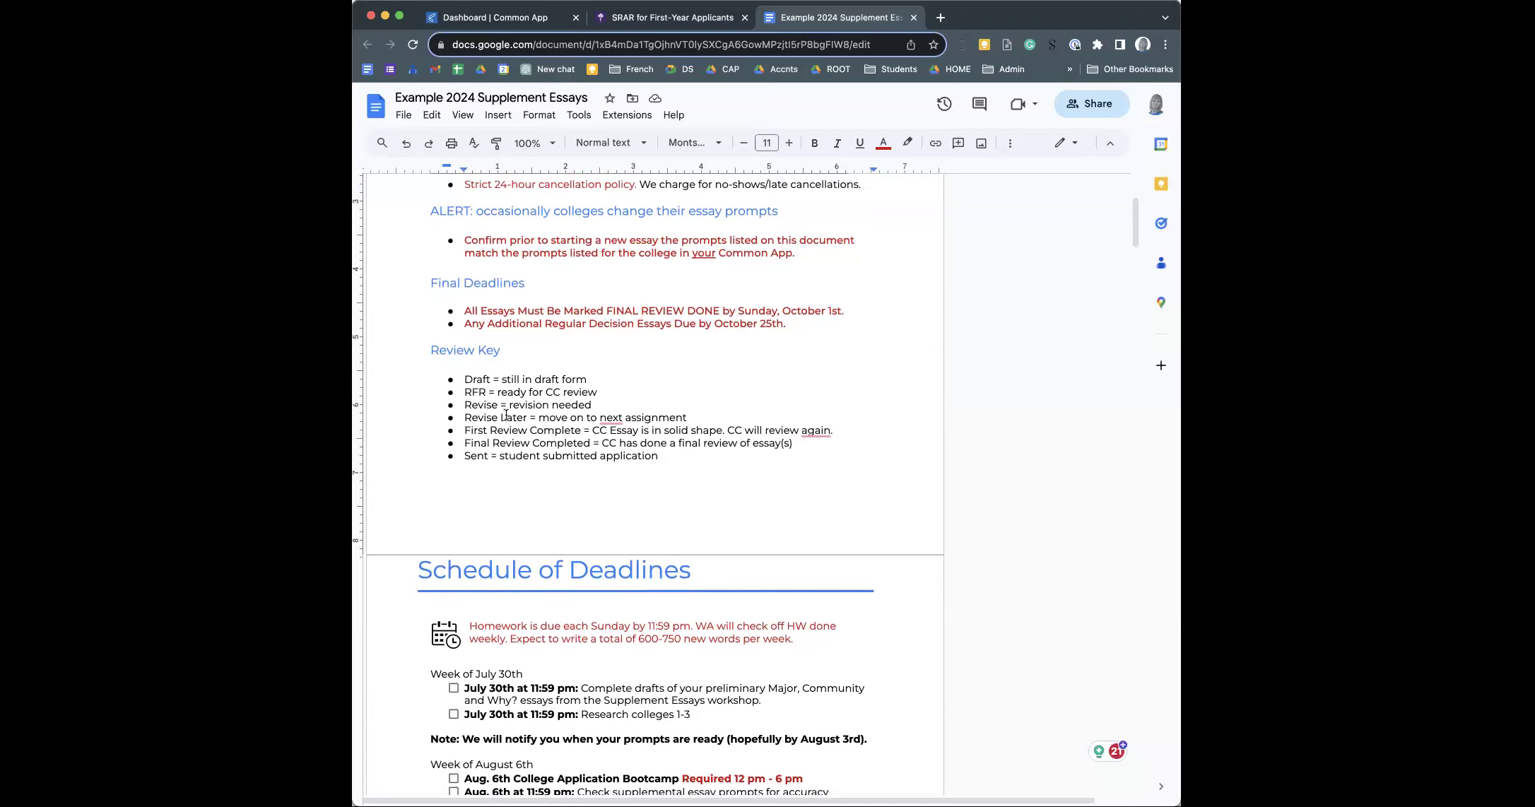
pyautogui.scroll(-10, 506, 415)
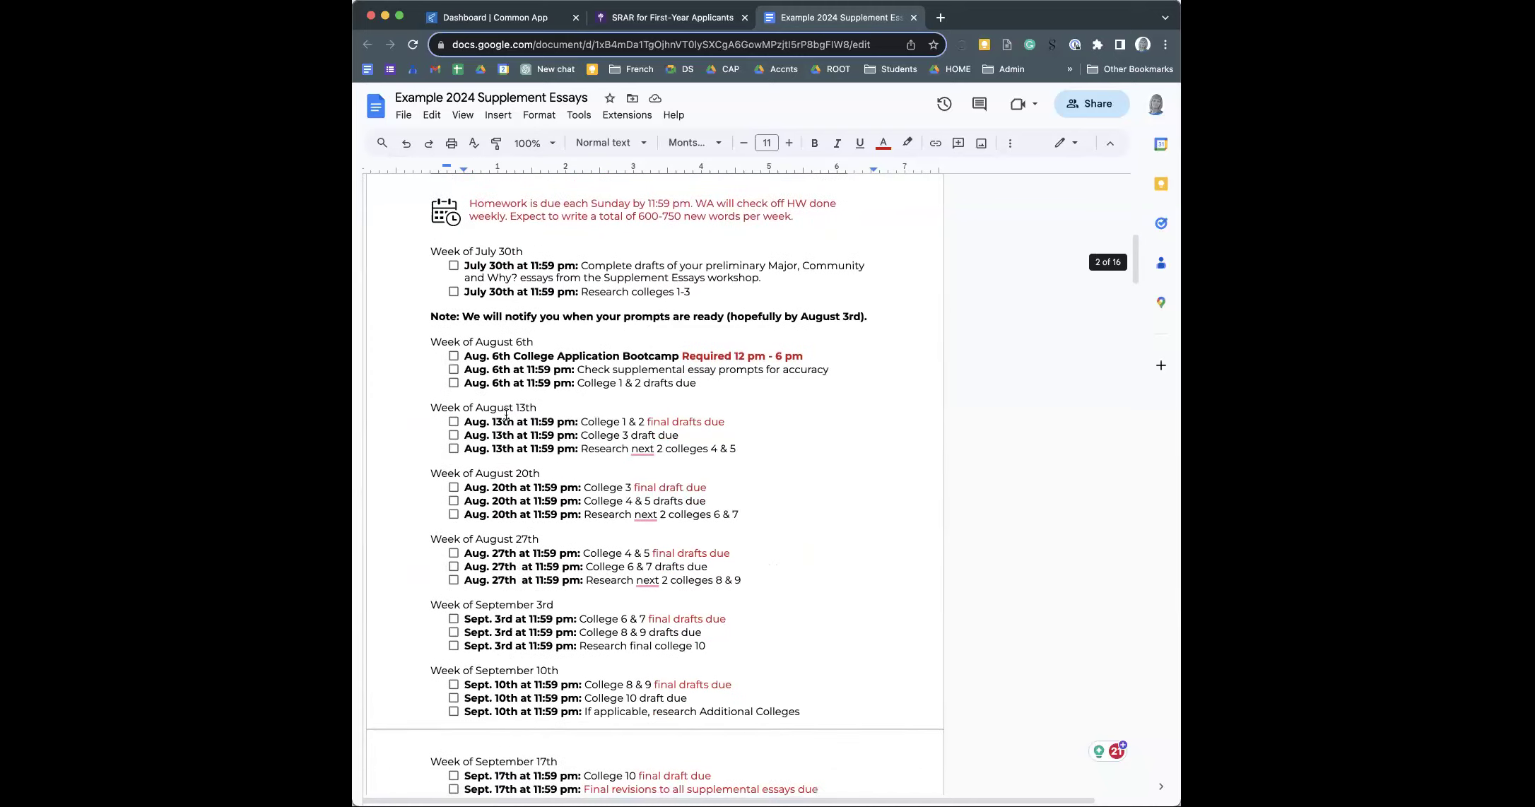
pyautogui.scroll(-9, 506, 415)
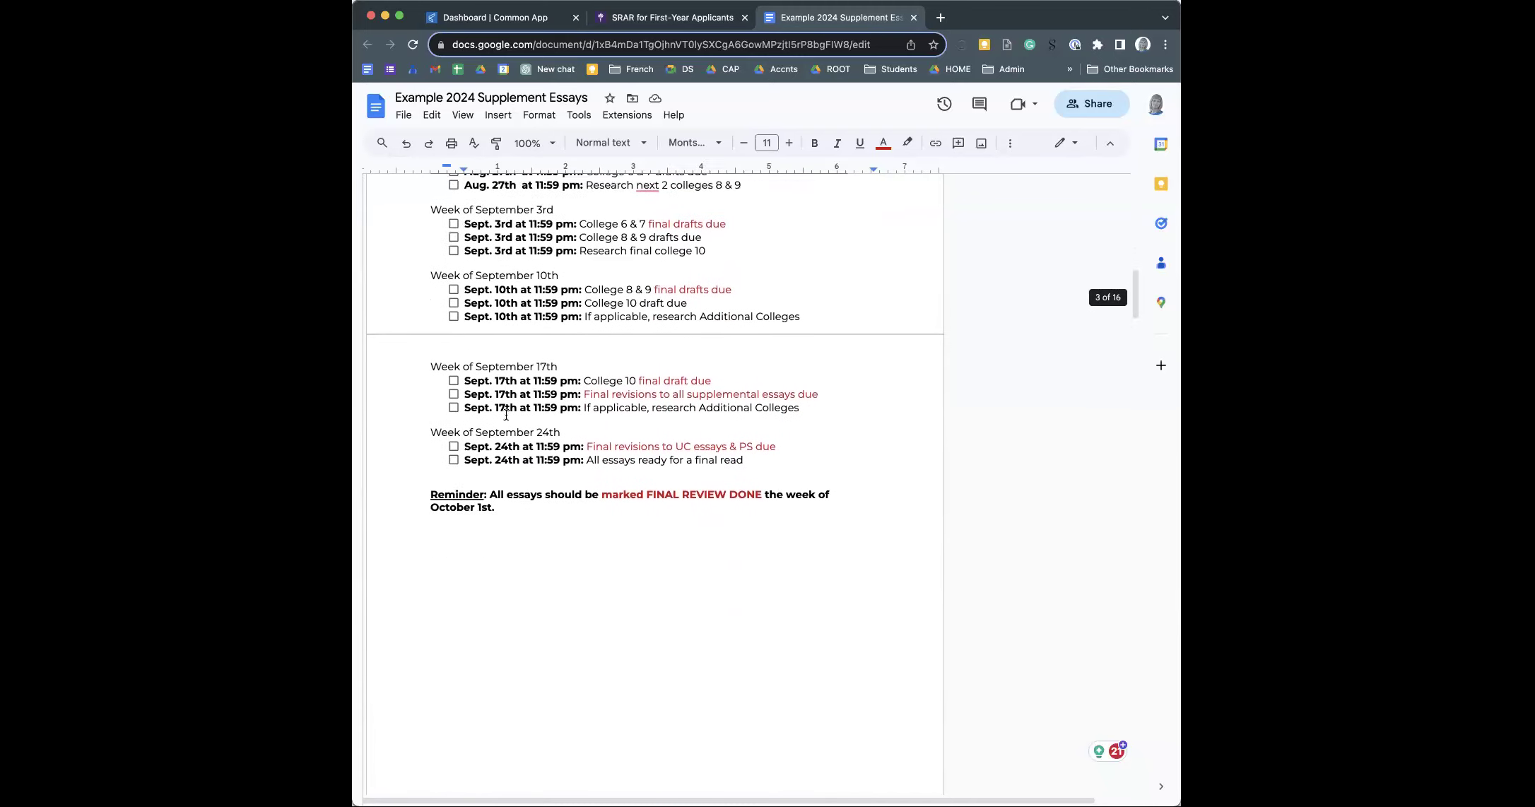
pyautogui.scroll(-13, 506, 415)
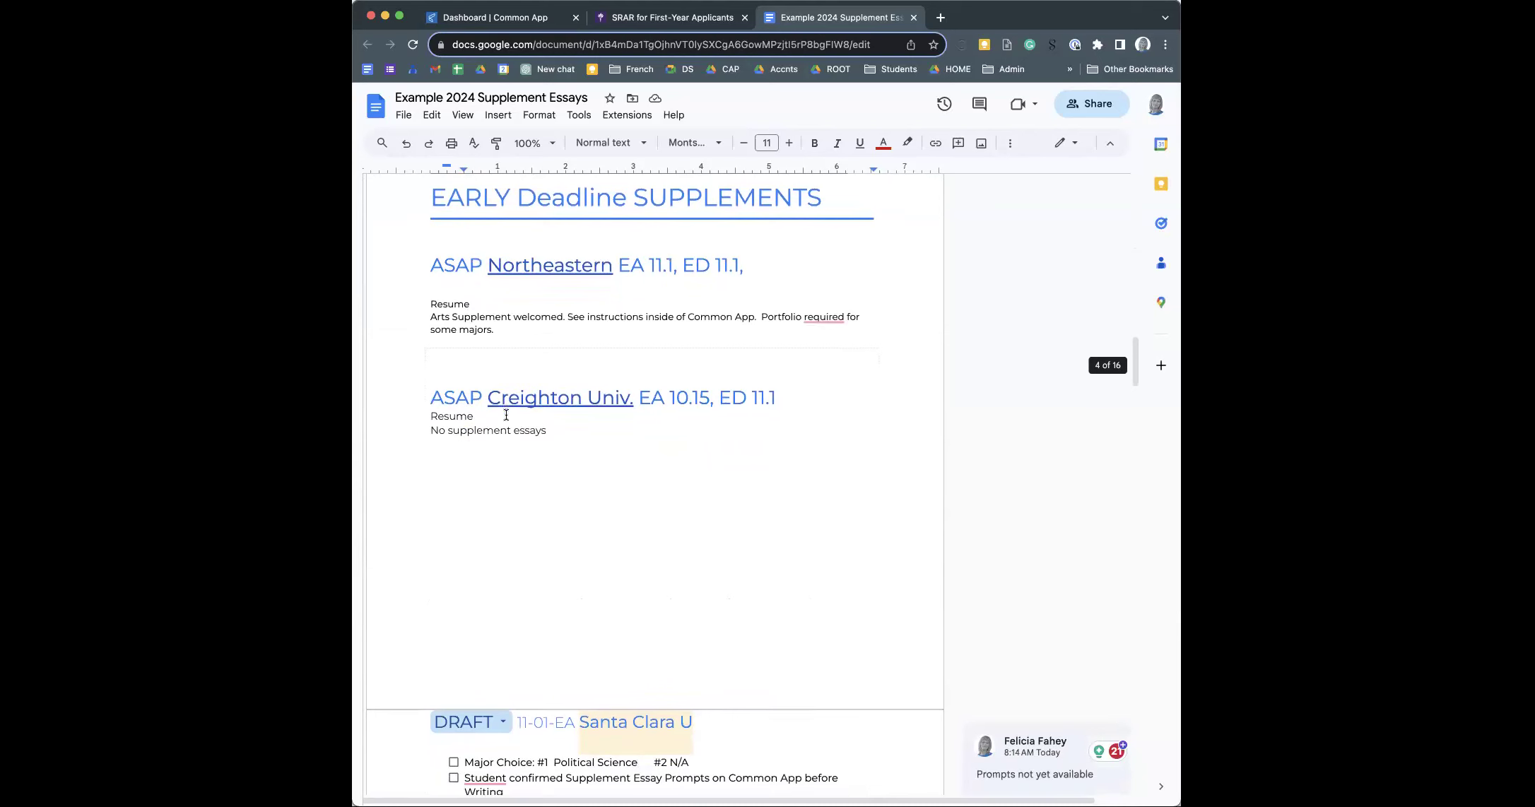
# - Highlight the Northeastern heading, Creighton's 10.15 early action date, and the linked Northeastern name under EARLY Deadline SUPPLEMENTS
pyautogui.moveTo(417, 262); pyautogui.dragTo(774, 274)
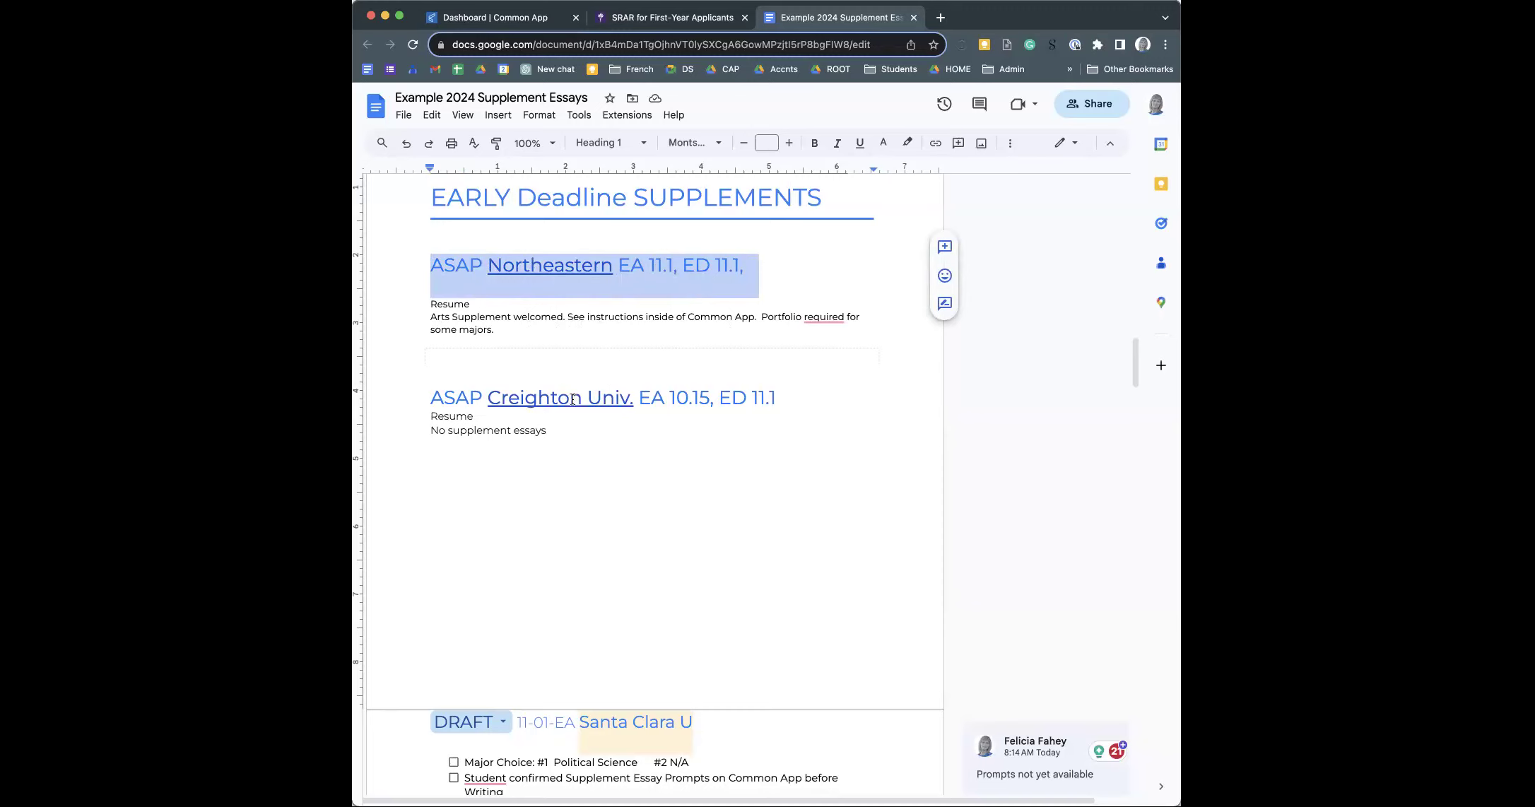
pyautogui.moveTo(494, 398); pyautogui.dragTo(717, 398)
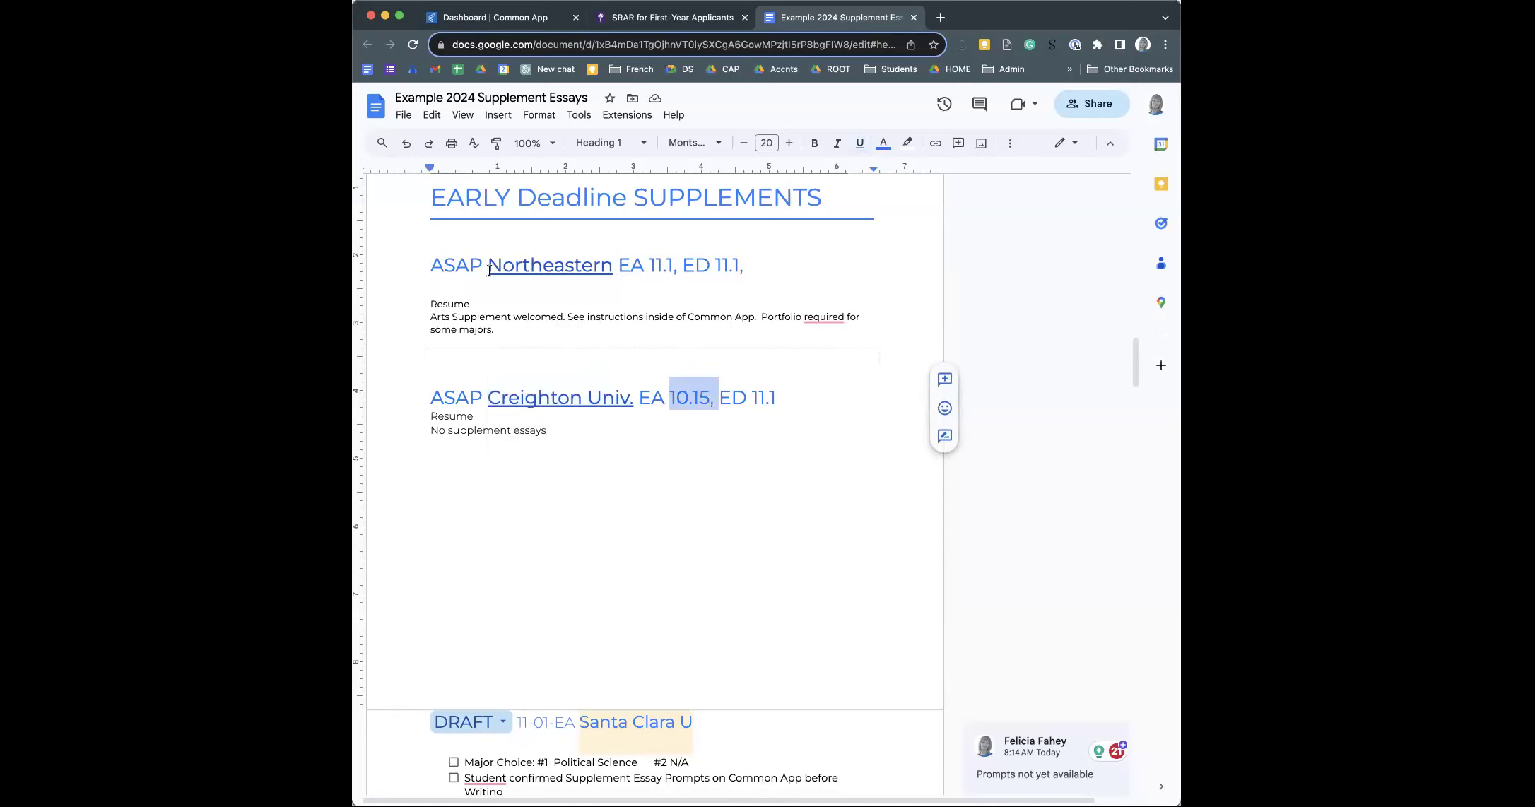
pyautogui.moveTo(489, 269); pyautogui.dragTo(612, 269)
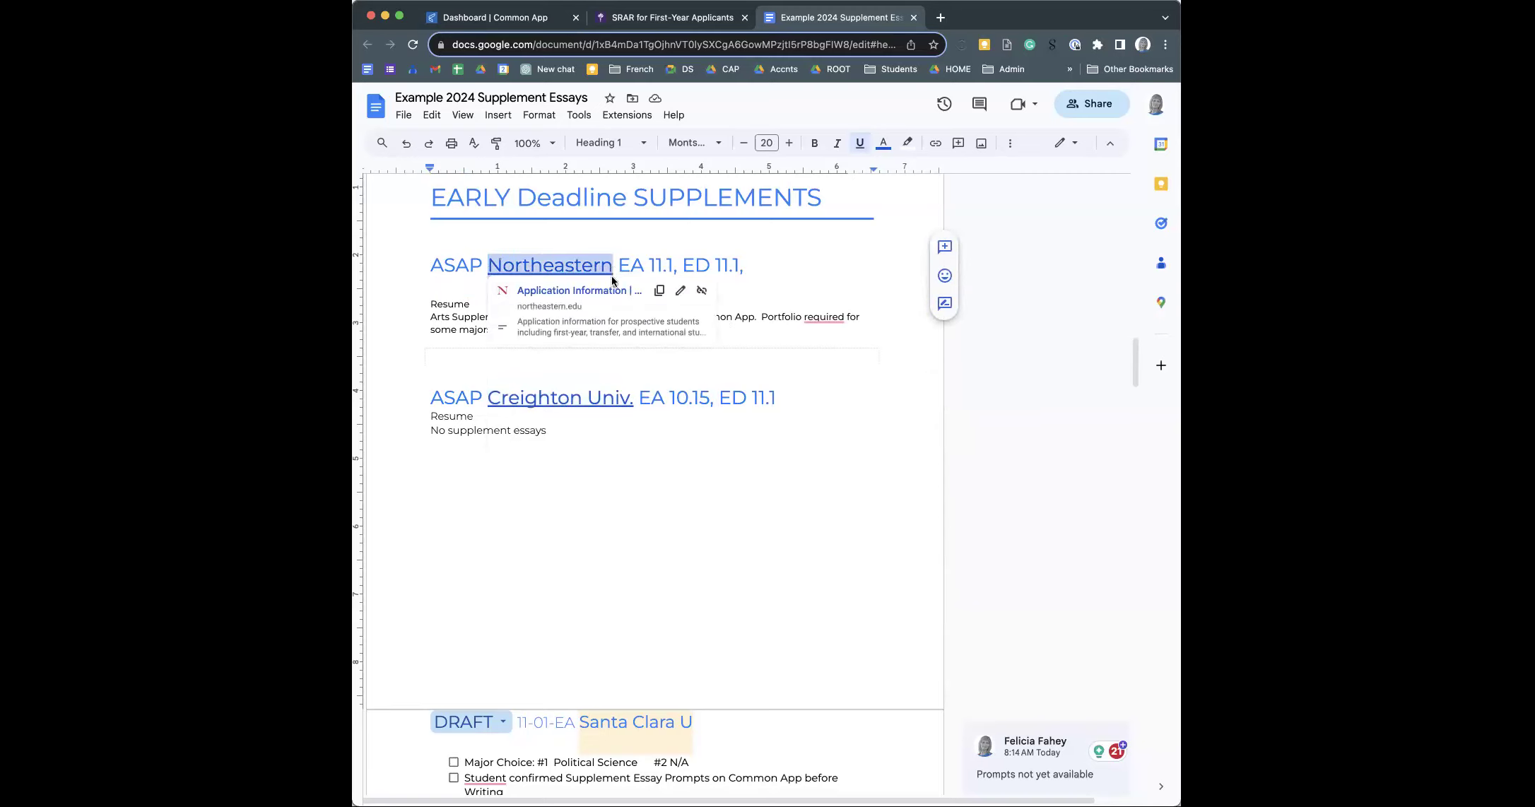
# - Highlight the ASAP label in front of the Northeastern heading, and clear the selection
pyautogui.click(831, 292)
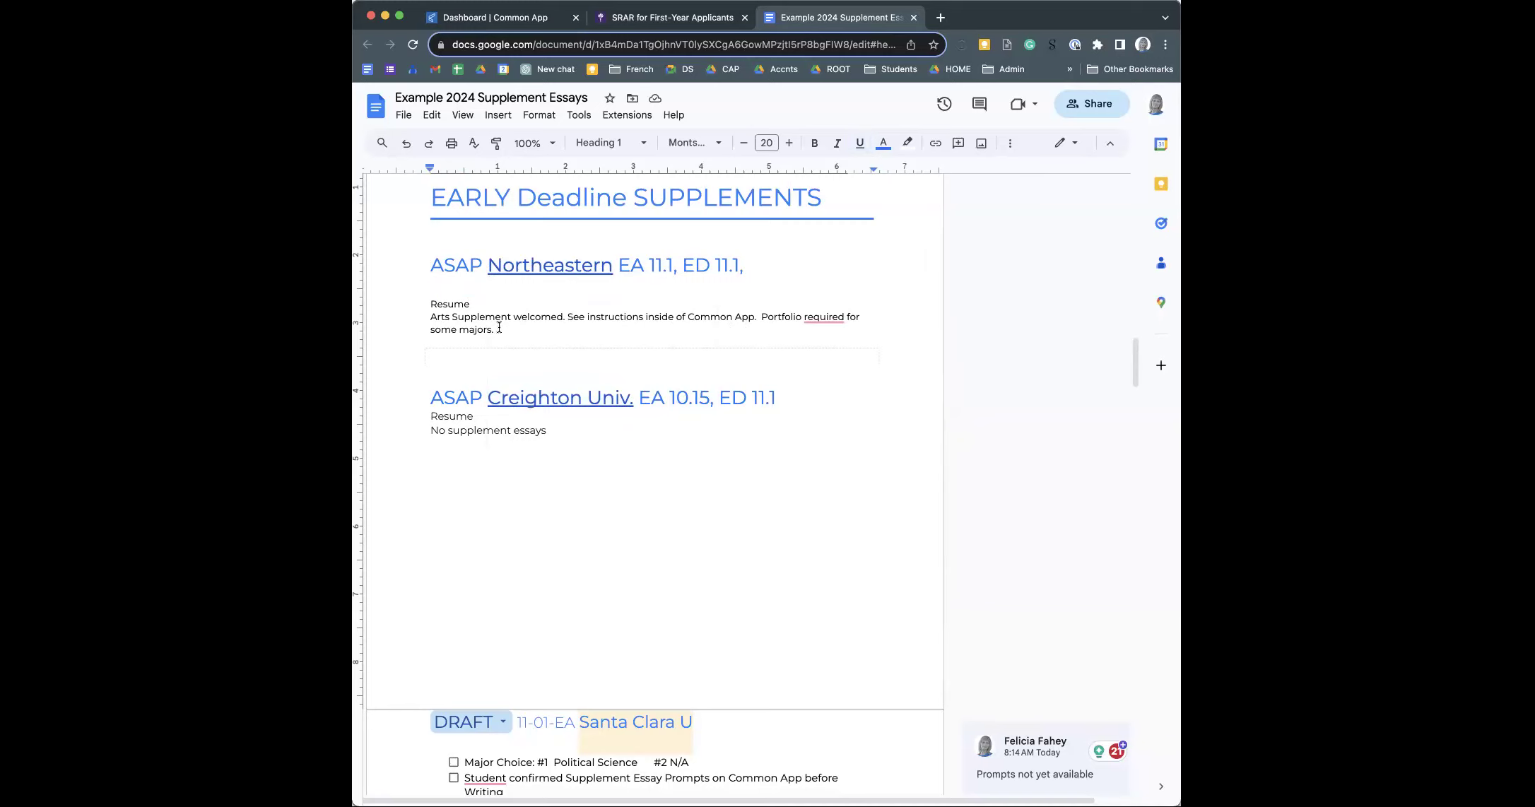
pyautogui.moveTo(424, 265); pyautogui.dragTo(478, 269)
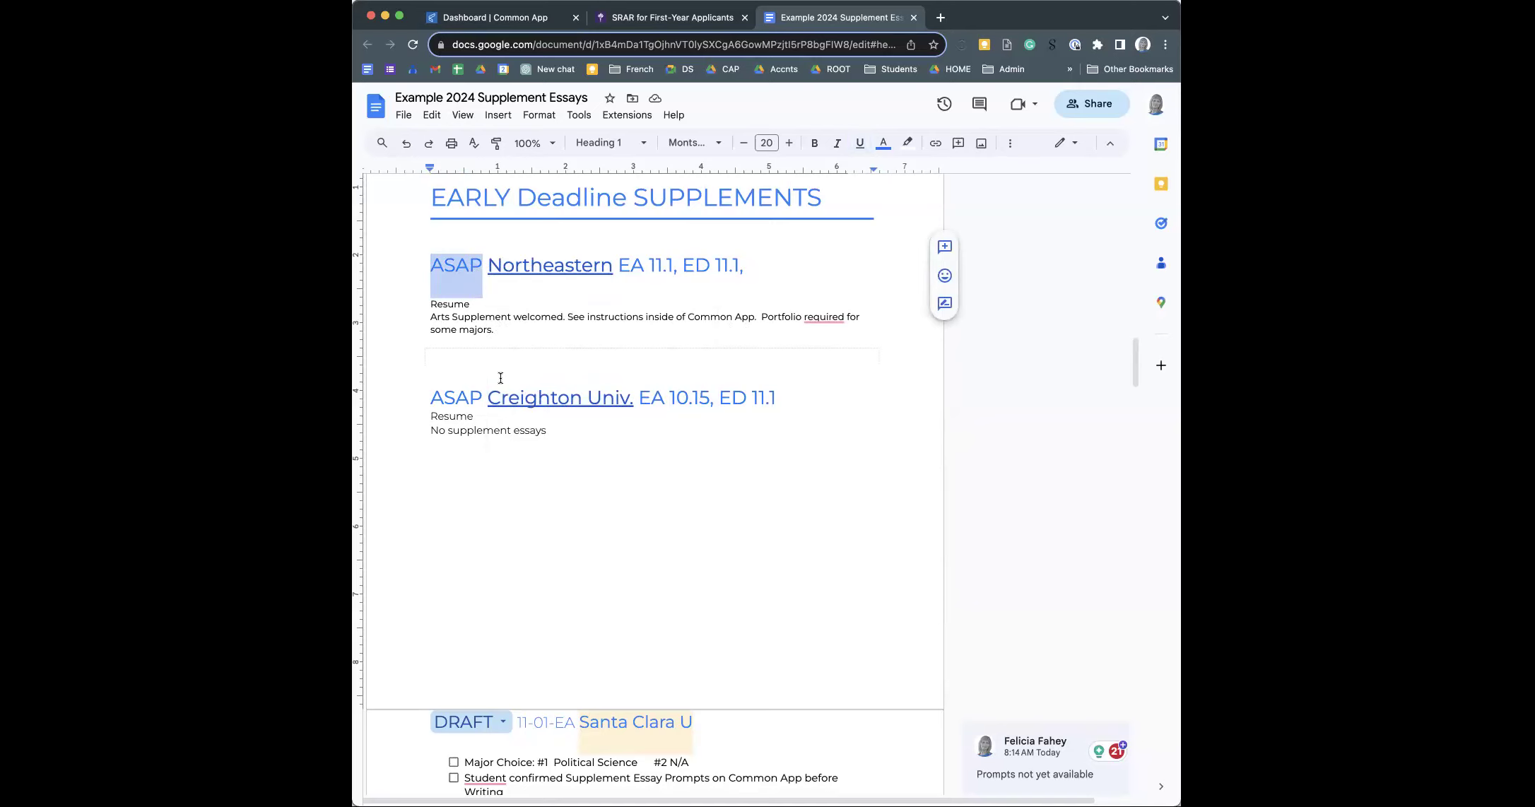
pyautogui.click(481, 372)
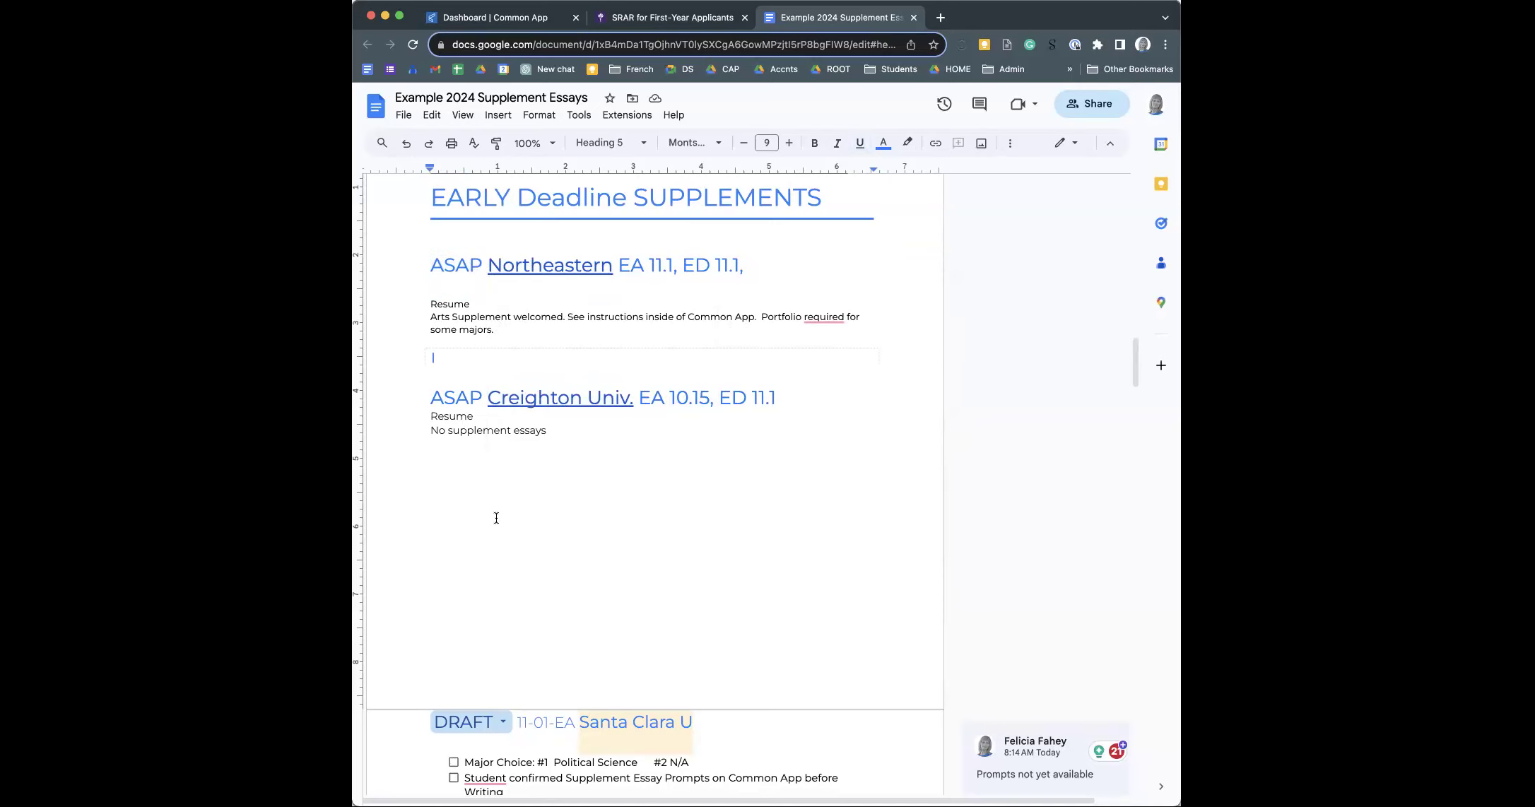
# - Highlight the Santa Clara U heading beside the comment about its prompts, and clear the selection
pyautogui.scroll(-5, 496, 516)
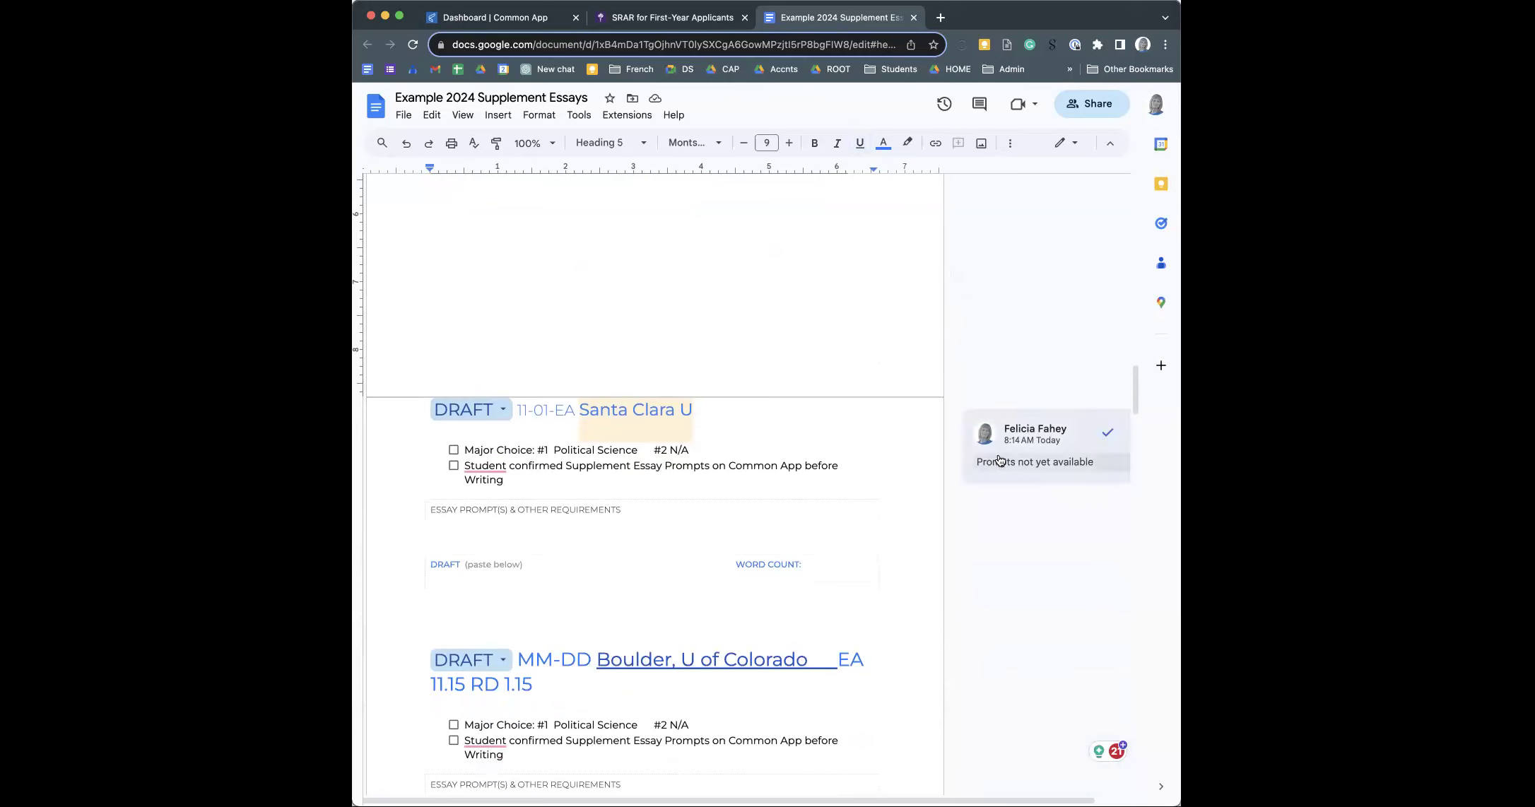
pyautogui.moveTo(578, 410); pyautogui.dragTo(709, 415)
pyautogui.click(710, 415)
pyautogui.scroll(-5, 707, 415)
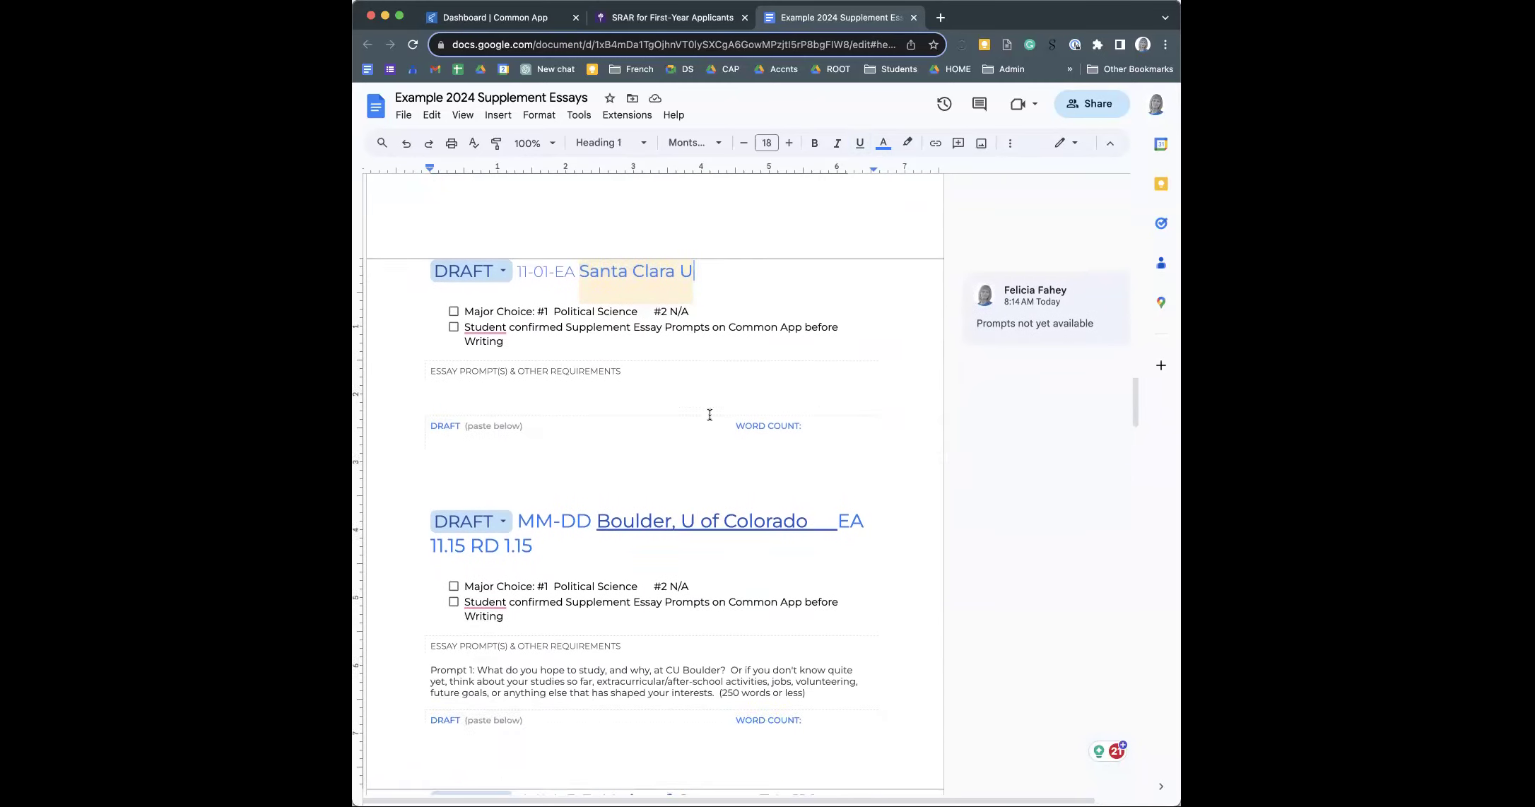
# - Delete the underlined blank between the Boulder, U of Colorado link and EA 11.15 in the heading
pyautogui.click(641, 374)
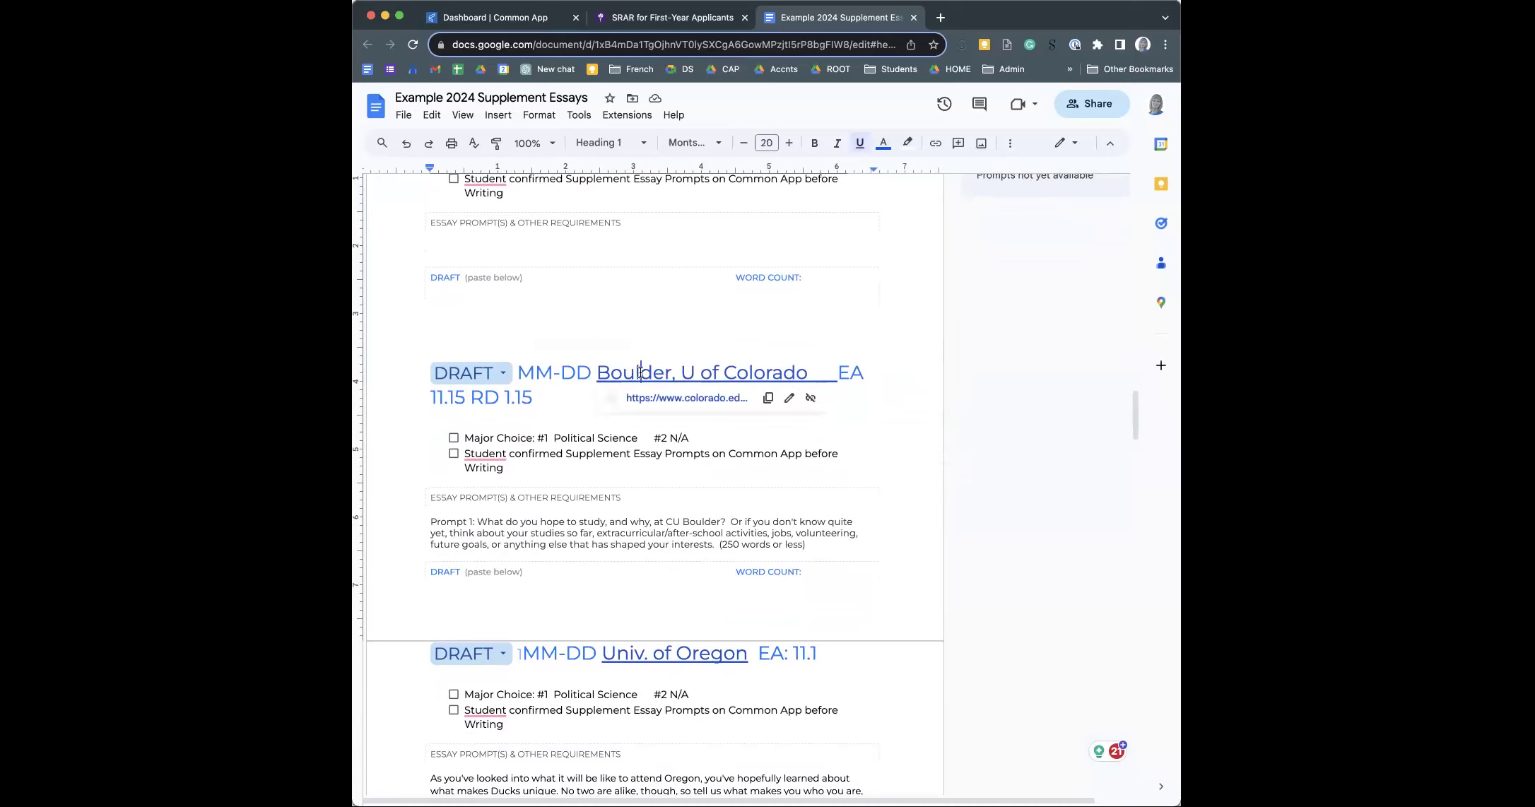
pyautogui.click(830, 378)
pyautogui.press('BackSpace')
pyautogui.press('BackSpace')
pyautogui.press('BackSpace')
pyautogui.press('BackSpace')
pyautogui.press('BackSpace')
pyautogui.press('BackSpace')
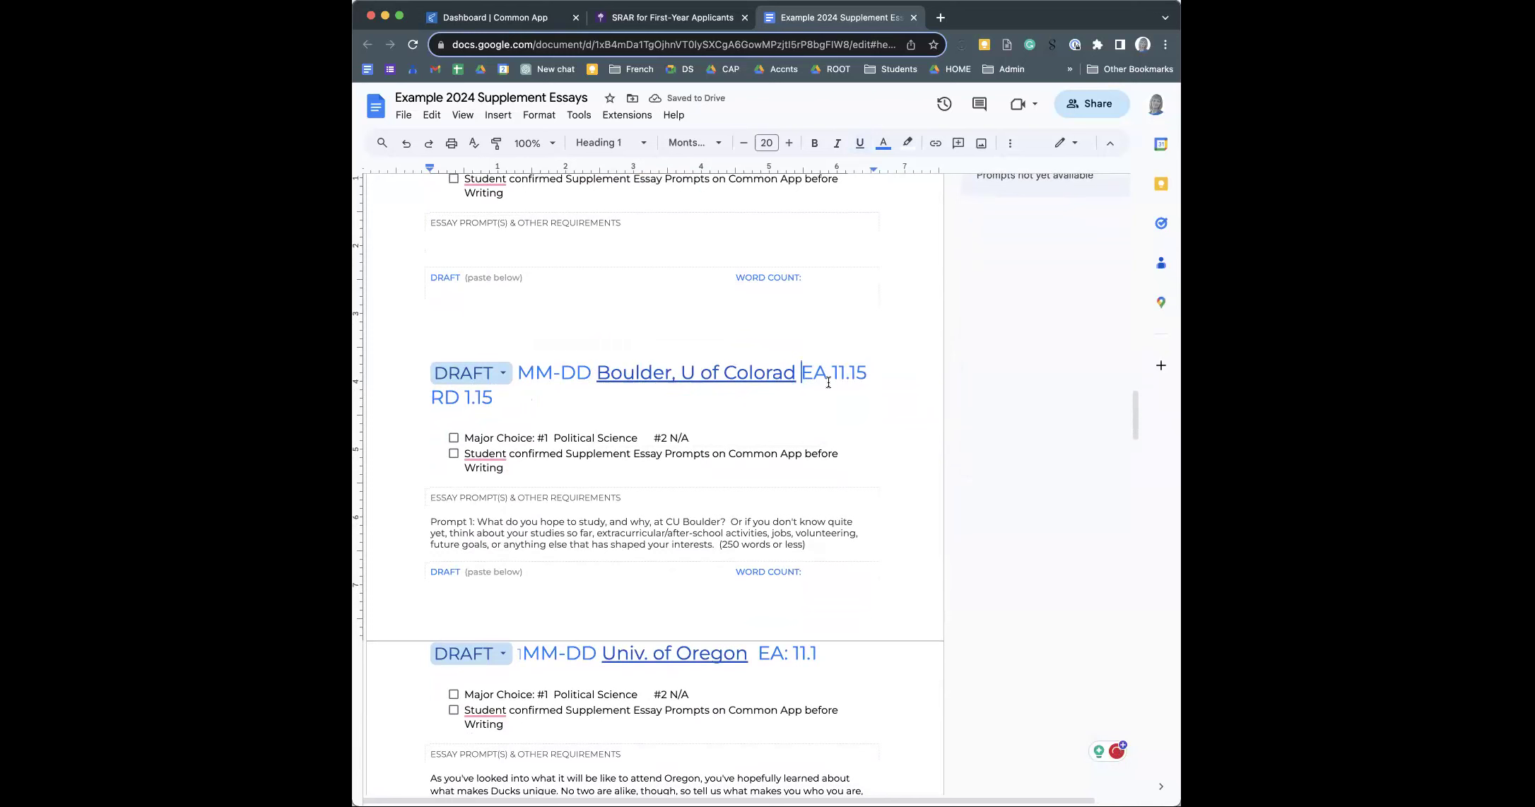
# - Highlight the Univ. of Oregon name and EA date, and the Boulder heading's name with its EA and RD dates
pyautogui.scroll(-5, 686, 435)
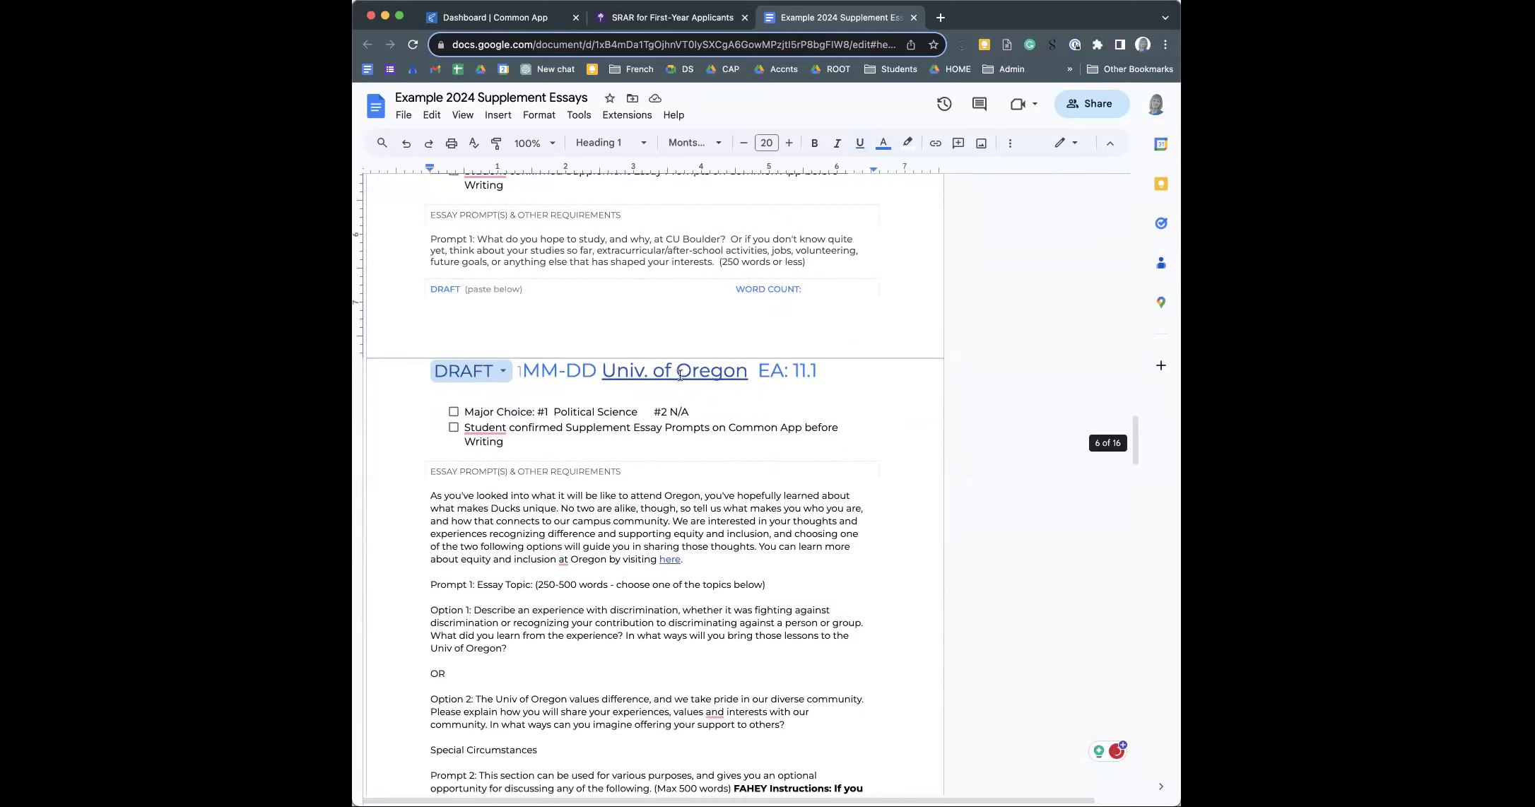
pyautogui.moveTo(840, 374); pyautogui.dragTo(596, 379)
pyautogui.scroll(2, 707, 276)
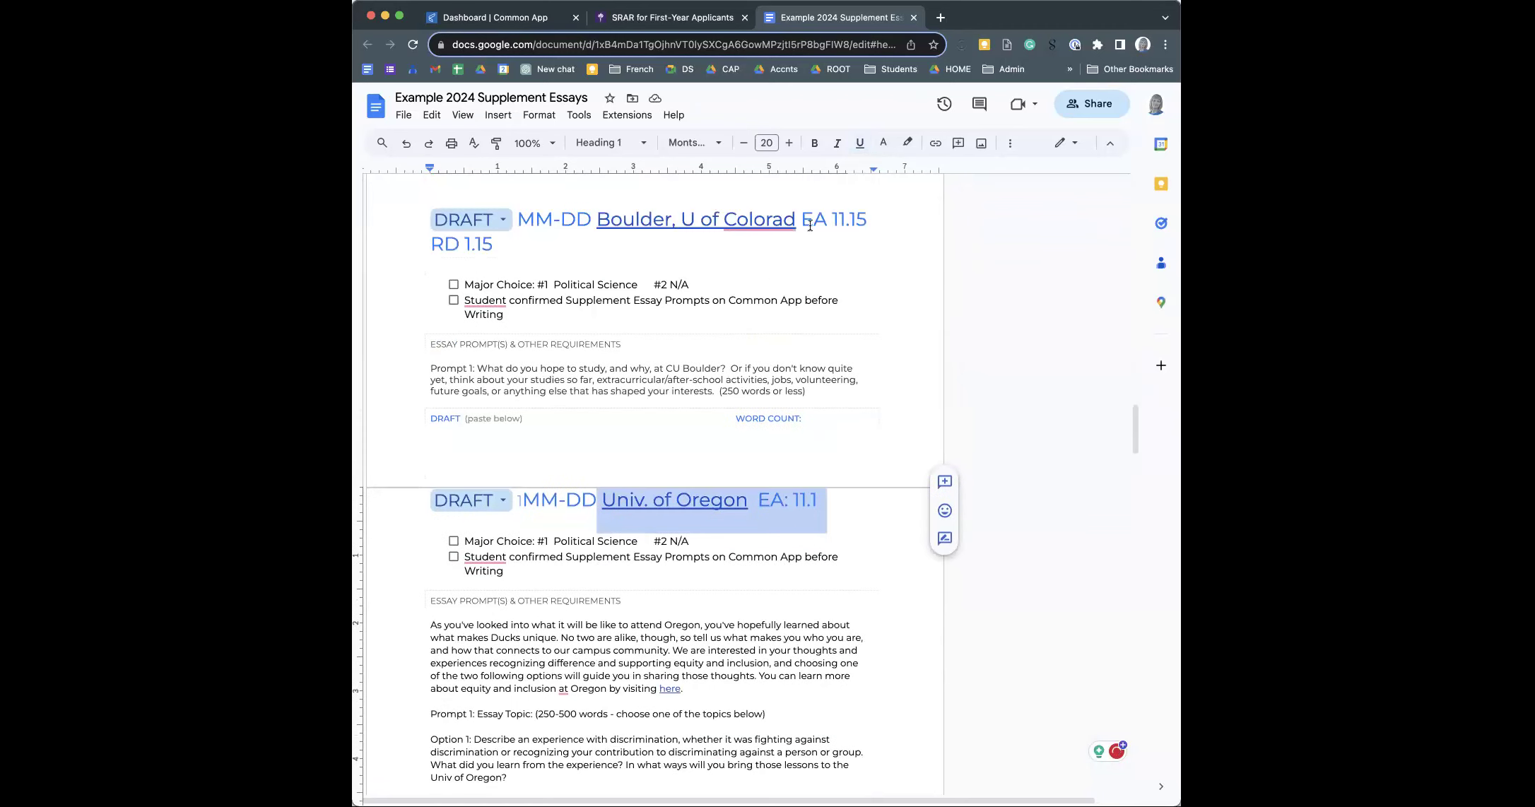
pyautogui.moveTo(597, 222); pyautogui.dragTo(605, 254)
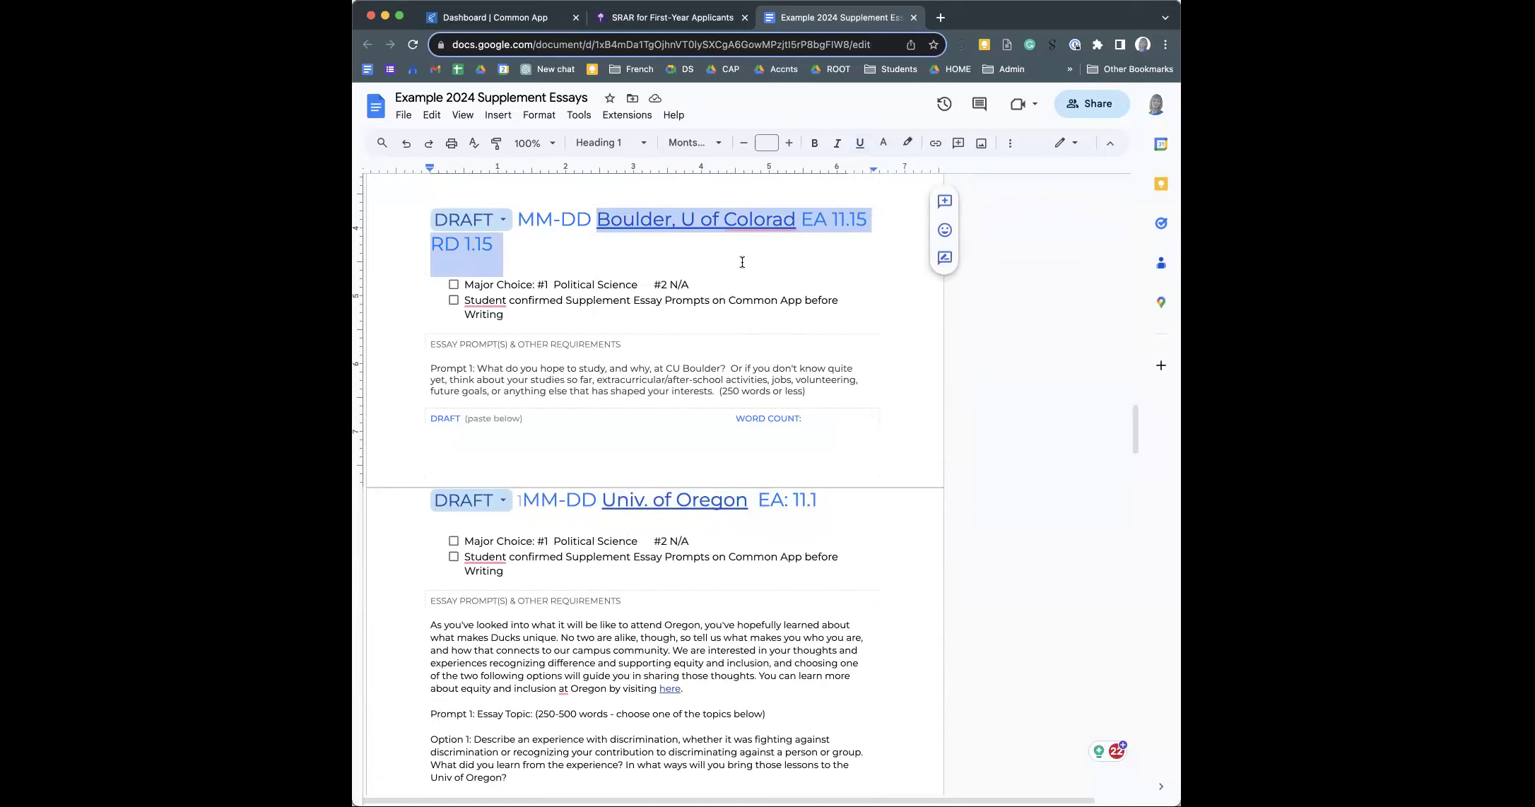
# - Highlight the USC Dornsife Prompts subheading in the USC section and read the prompts around it
pyautogui.scroll(-12, 621, 391)
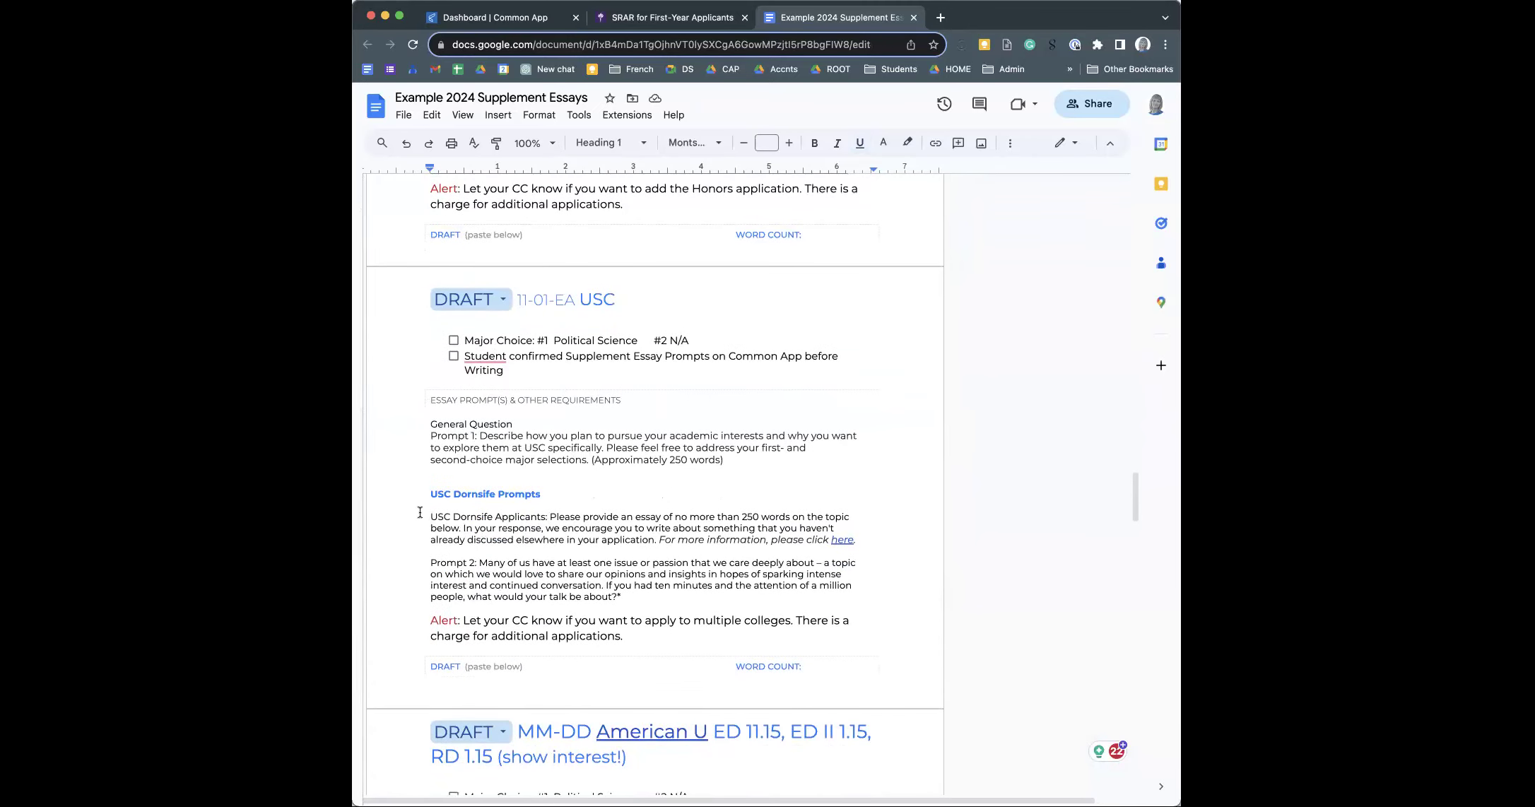
pyautogui.moveTo(547, 494); pyautogui.dragTo(427, 494)
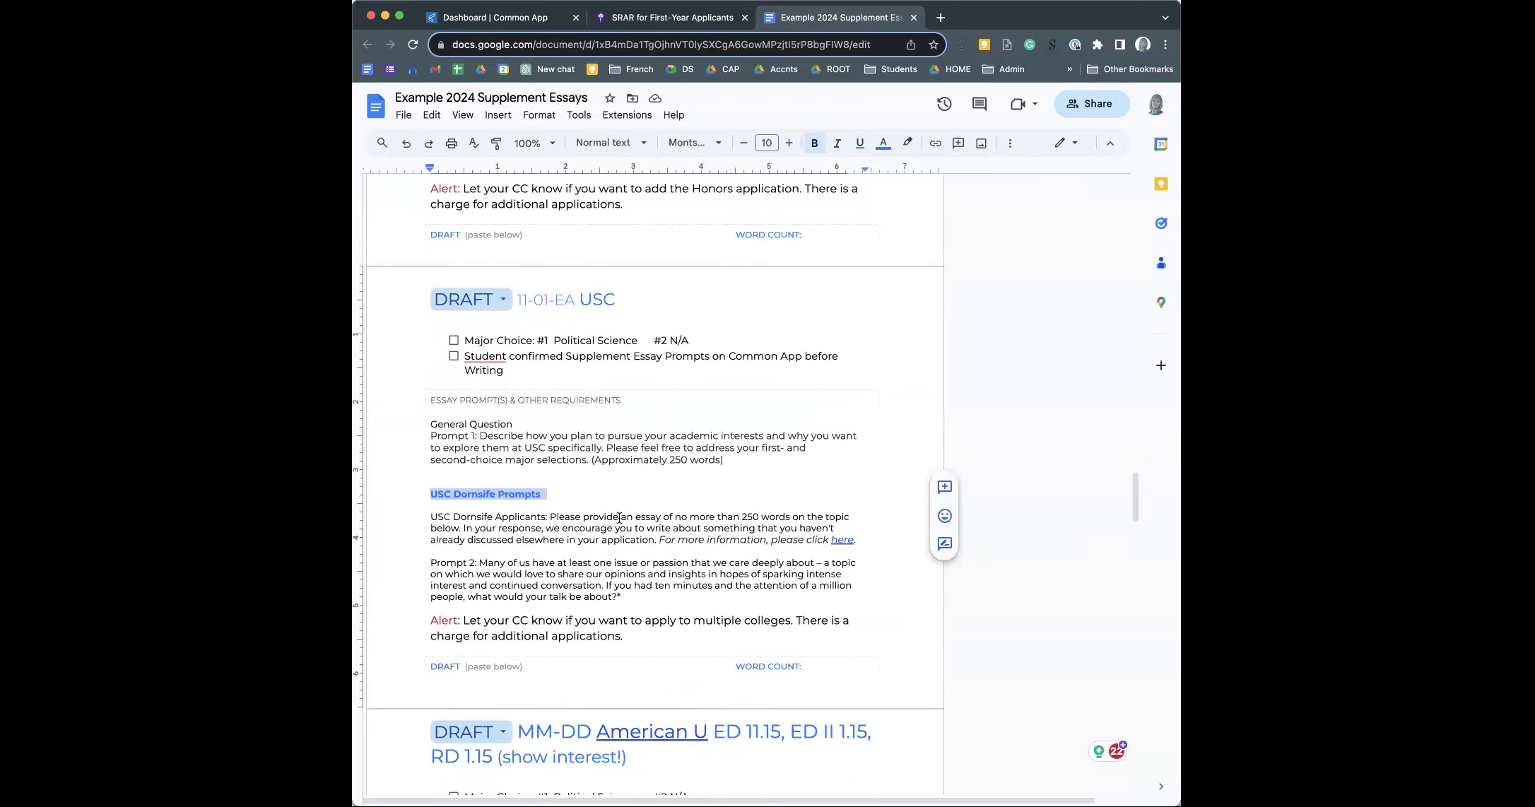
pyautogui.scroll(-3, 594, 567)
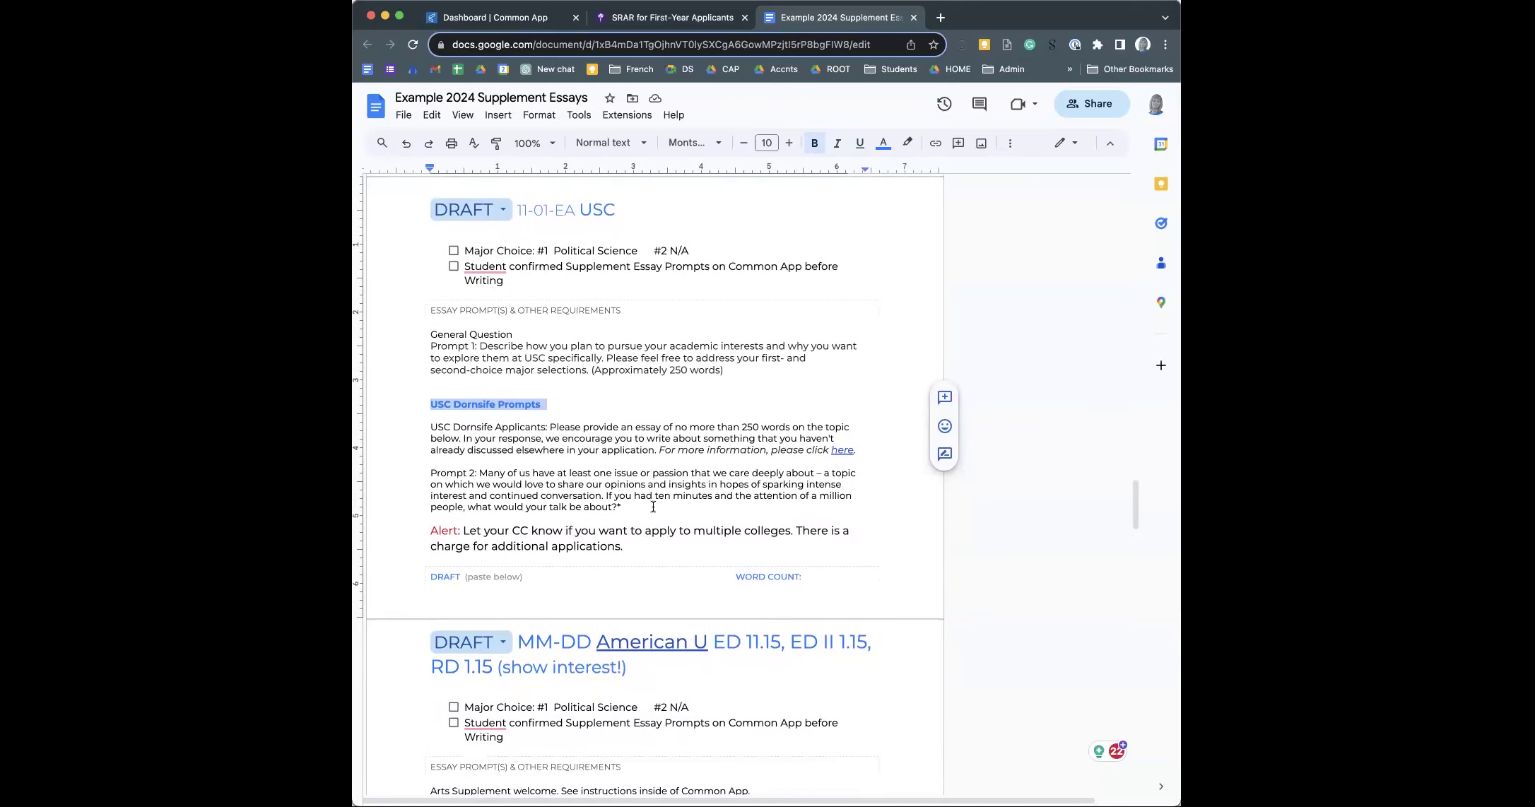
# - Read through the American U and UCs sections, including their prompts, honors alert and major choice checklists
pyautogui.scroll(-8, 670, 516)
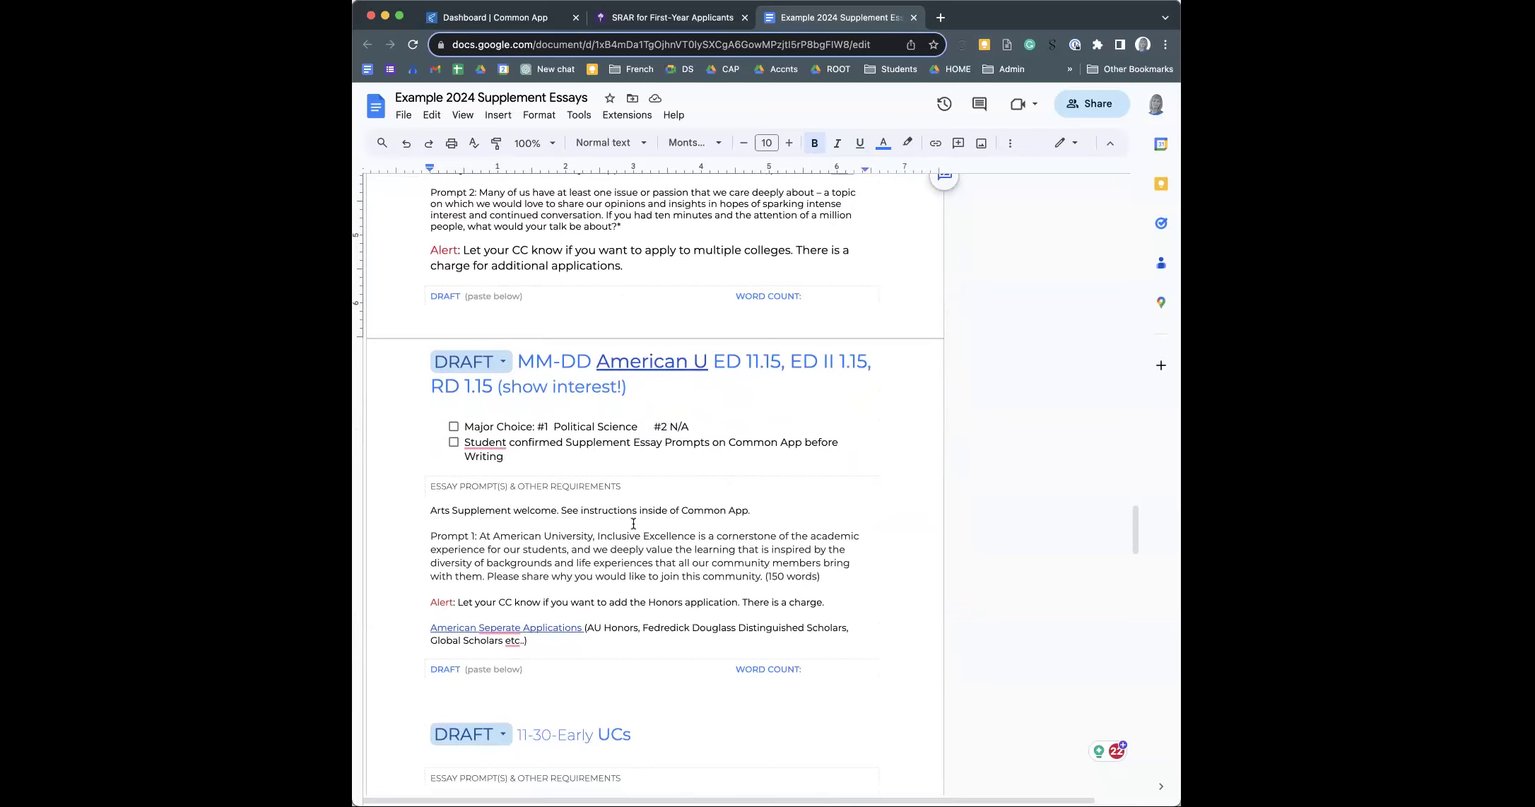
pyautogui.scroll(1, 634, 522)
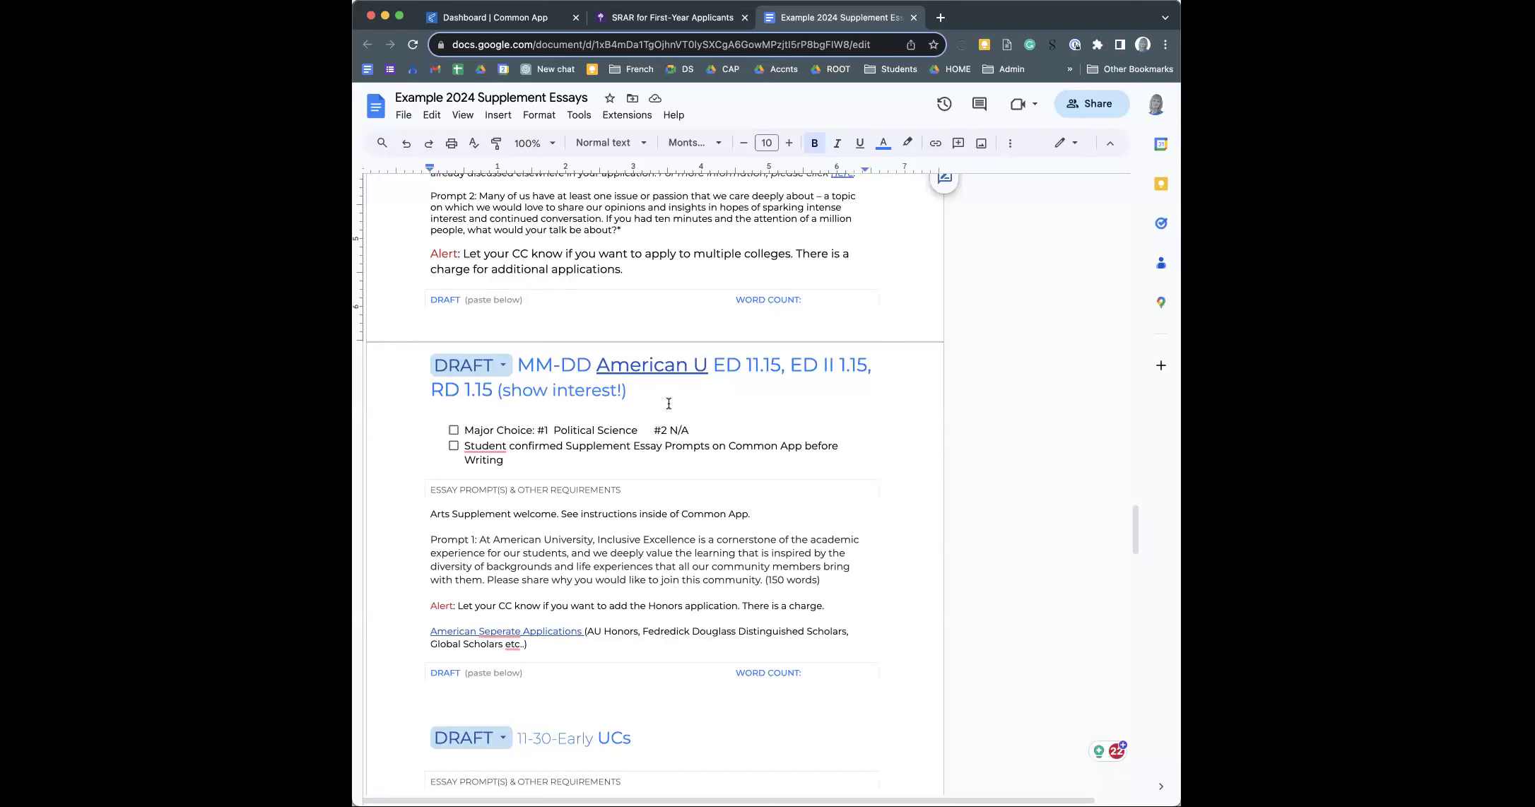
pyautogui.scroll(-5, 668, 403)
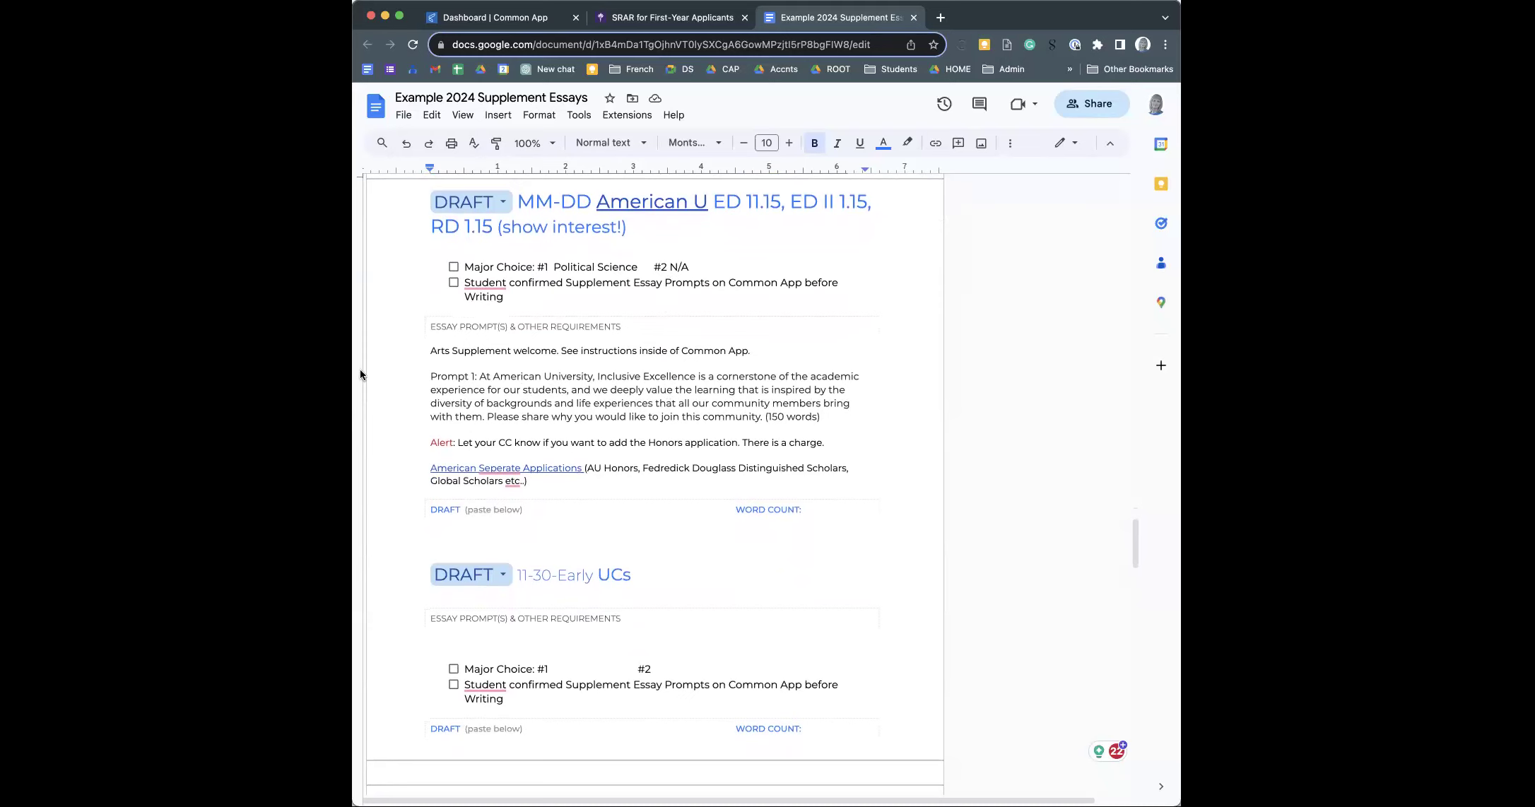
pyautogui.scroll(-1, 482, 355)
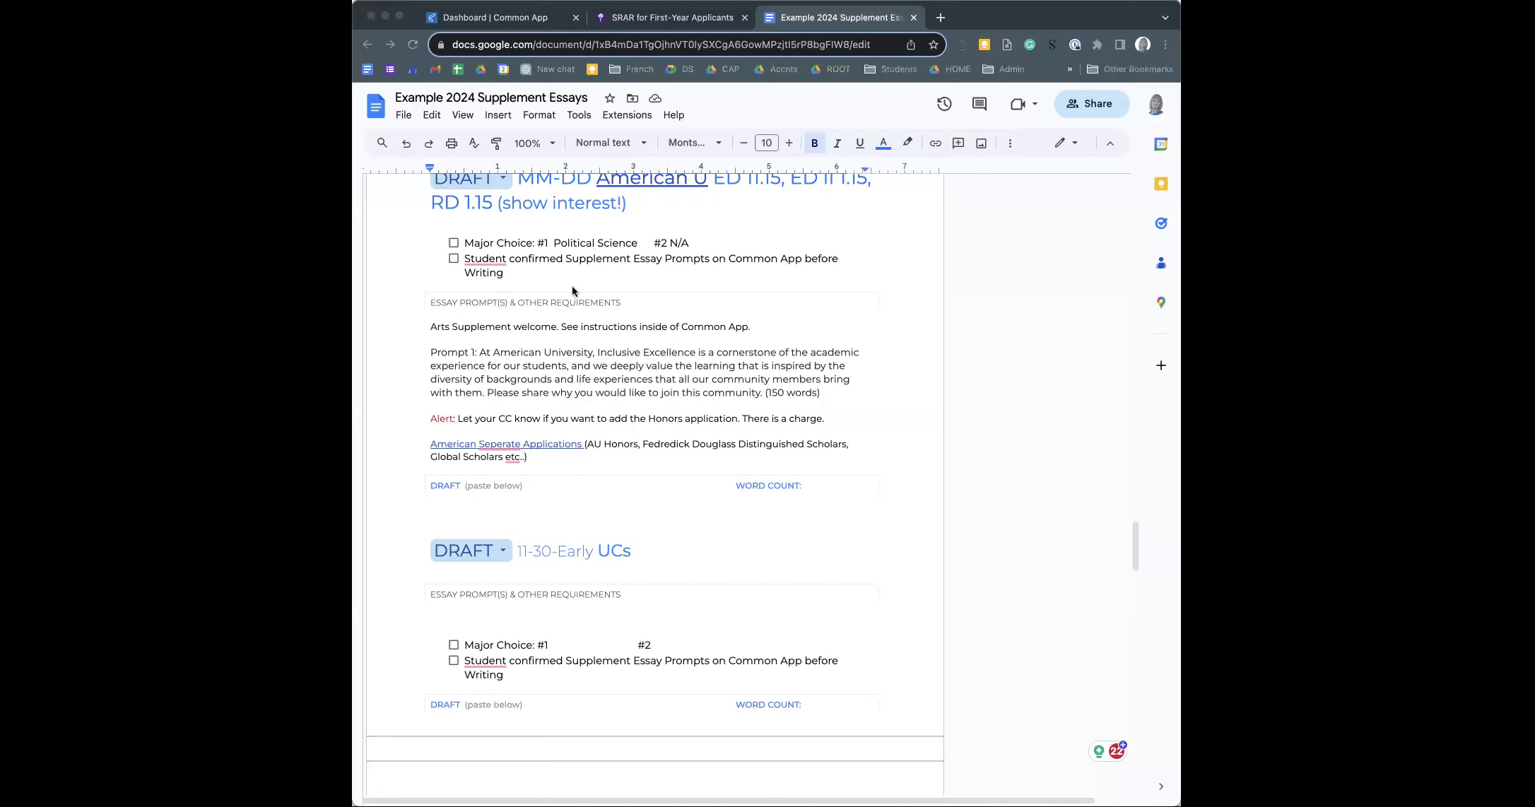
pyautogui.scroll(-1, 621, 372)
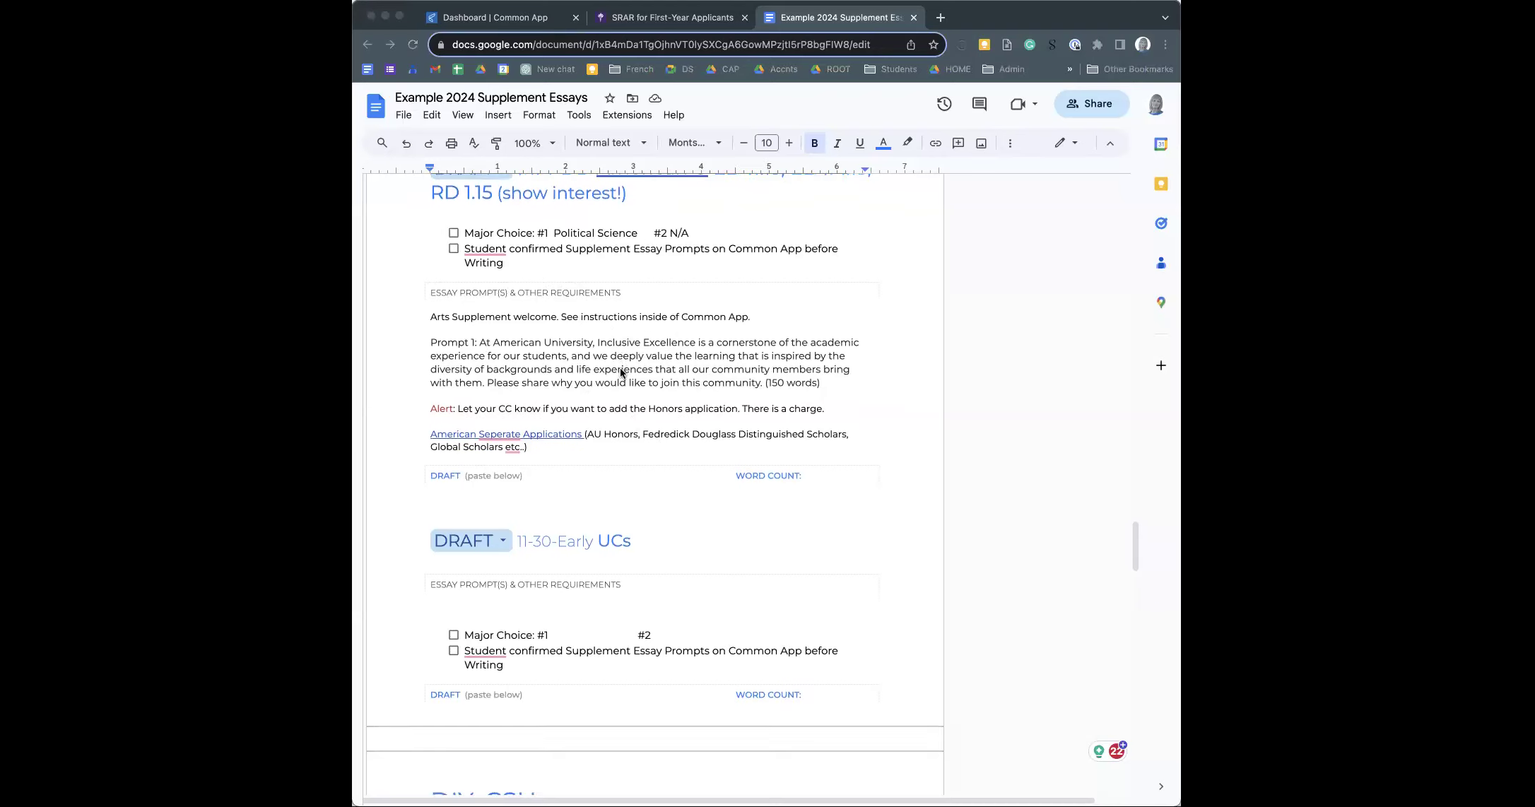
pyautogui.scroll(2, 621, 373)
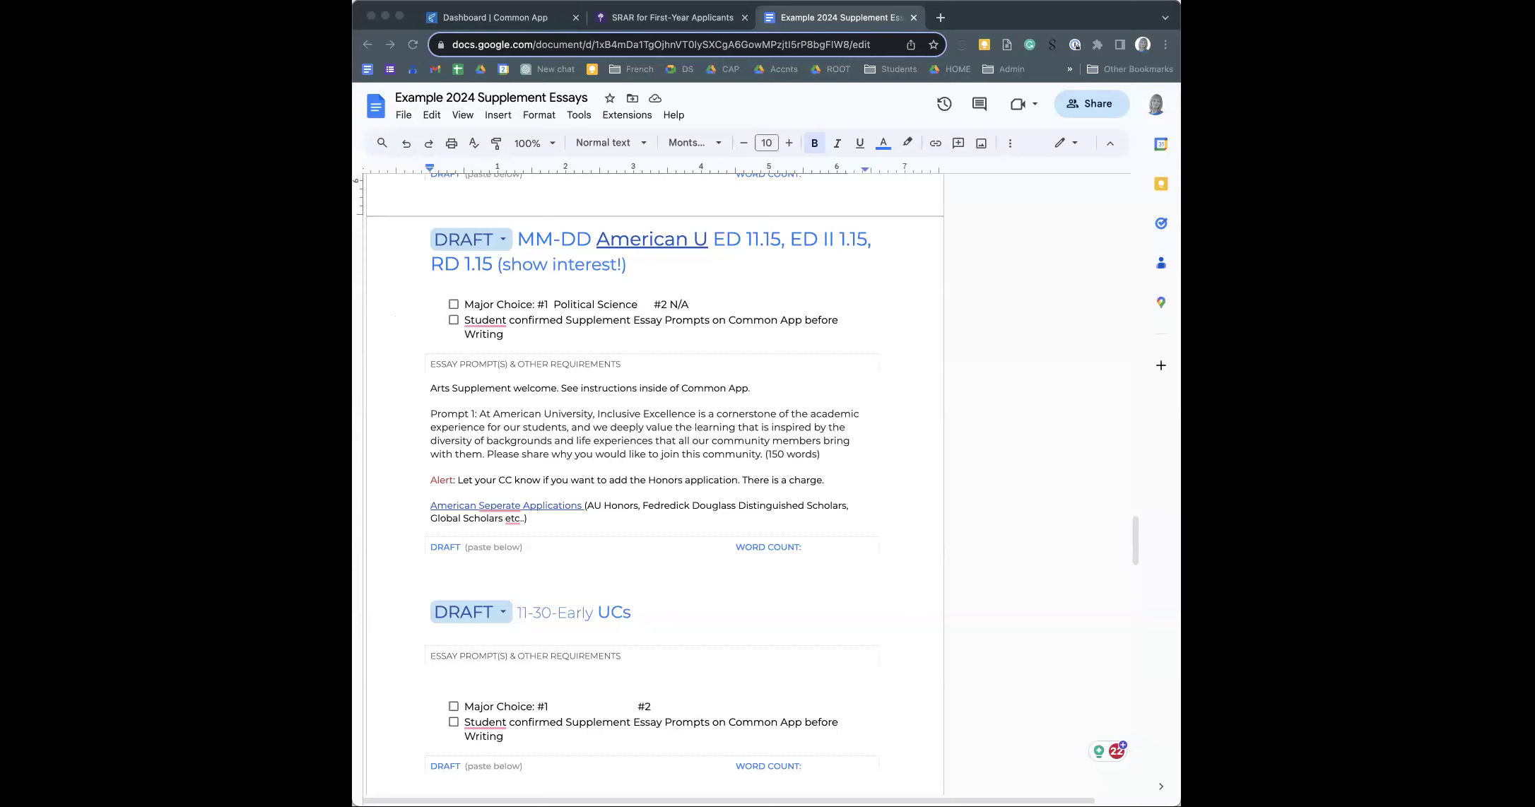
# - Switch to Common App and open the application Questions for Bates College under My Colleges
pyautogui.click(549, 248)
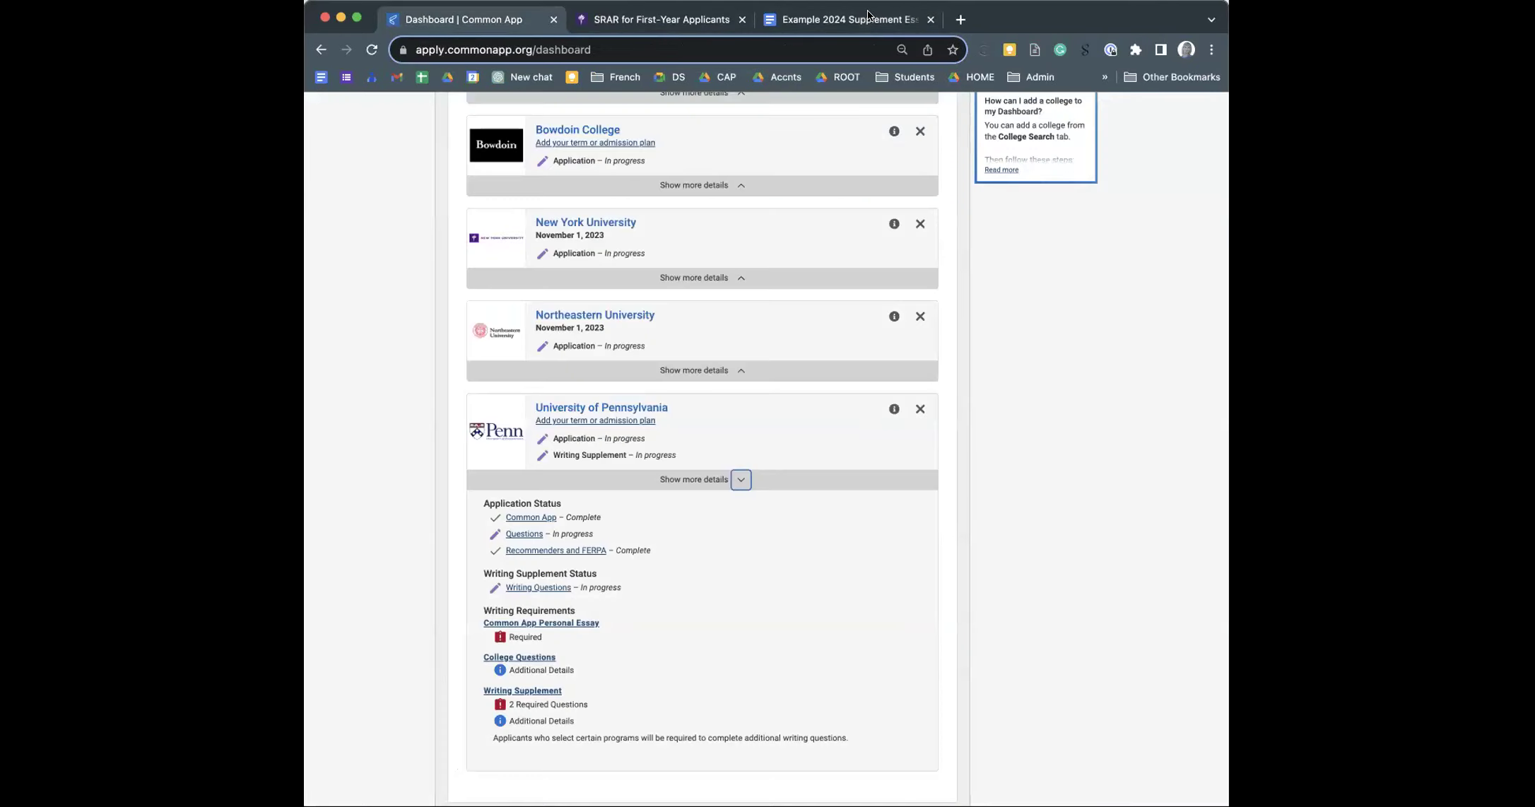
pyautogui.press('super+1')
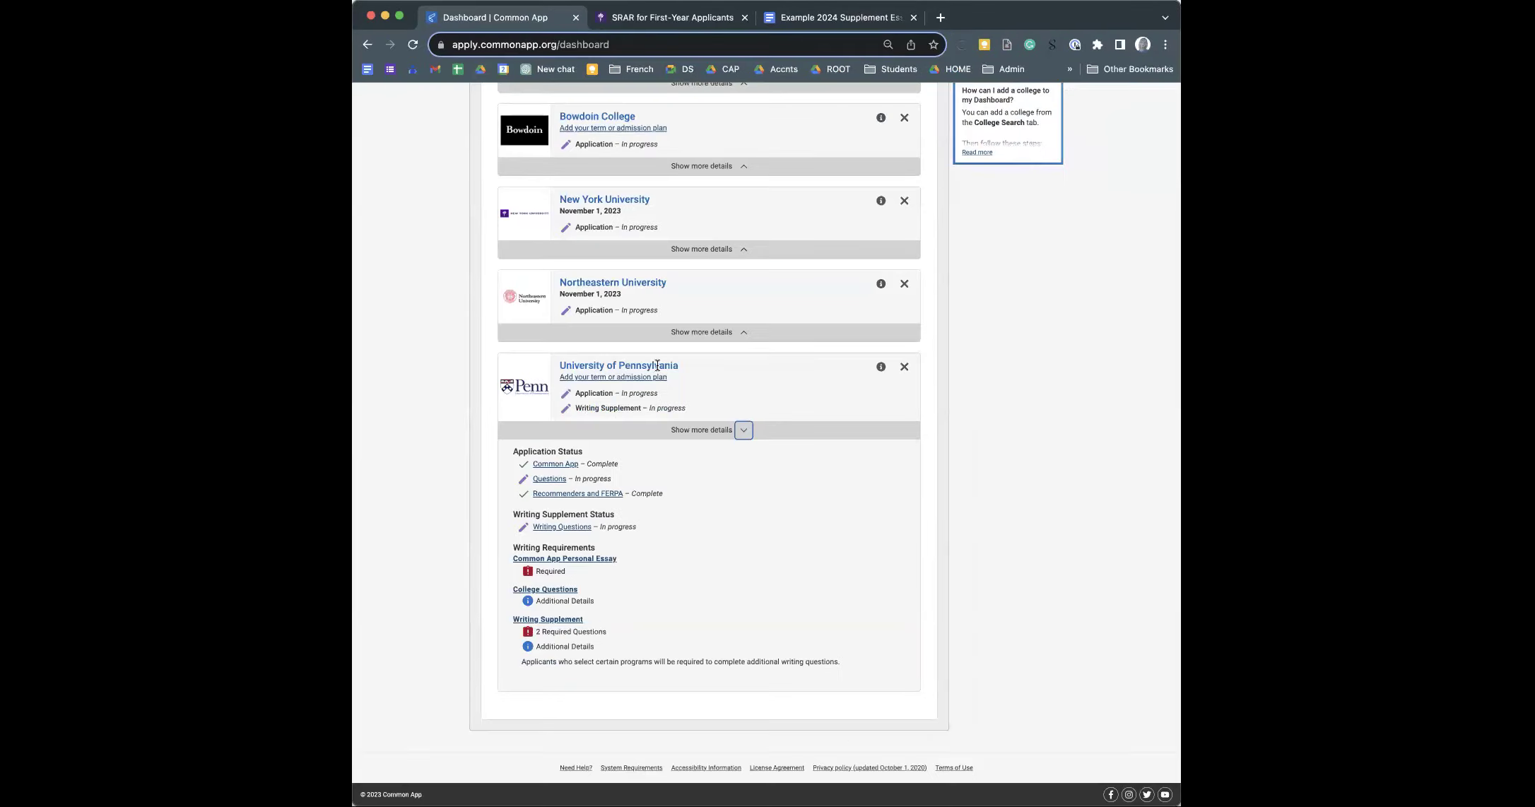
pyautogui.scroll(5, 658, 365)
pyautogui.click(538, 167)
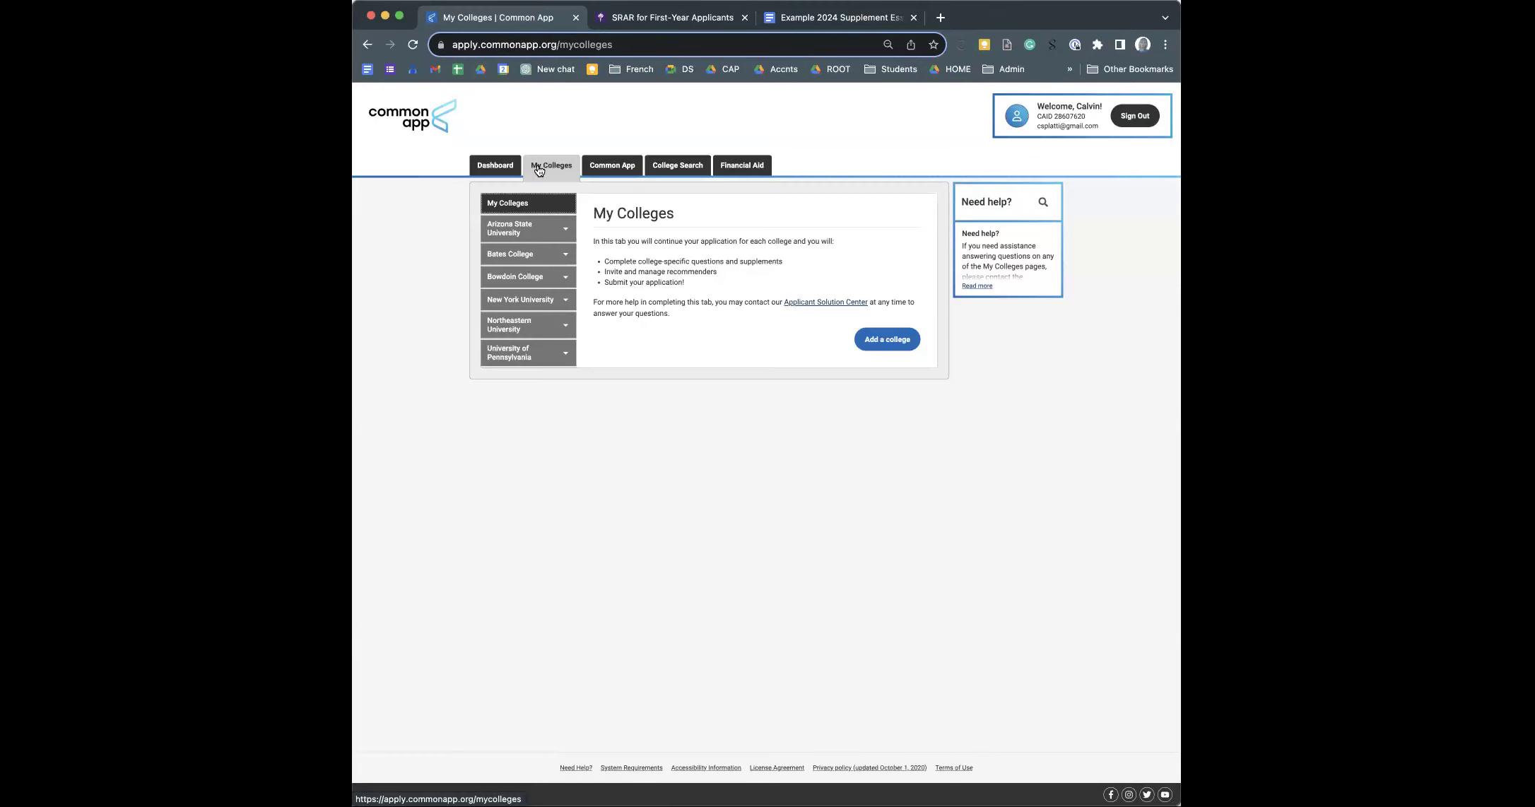
pyautogui.click(520, 255)
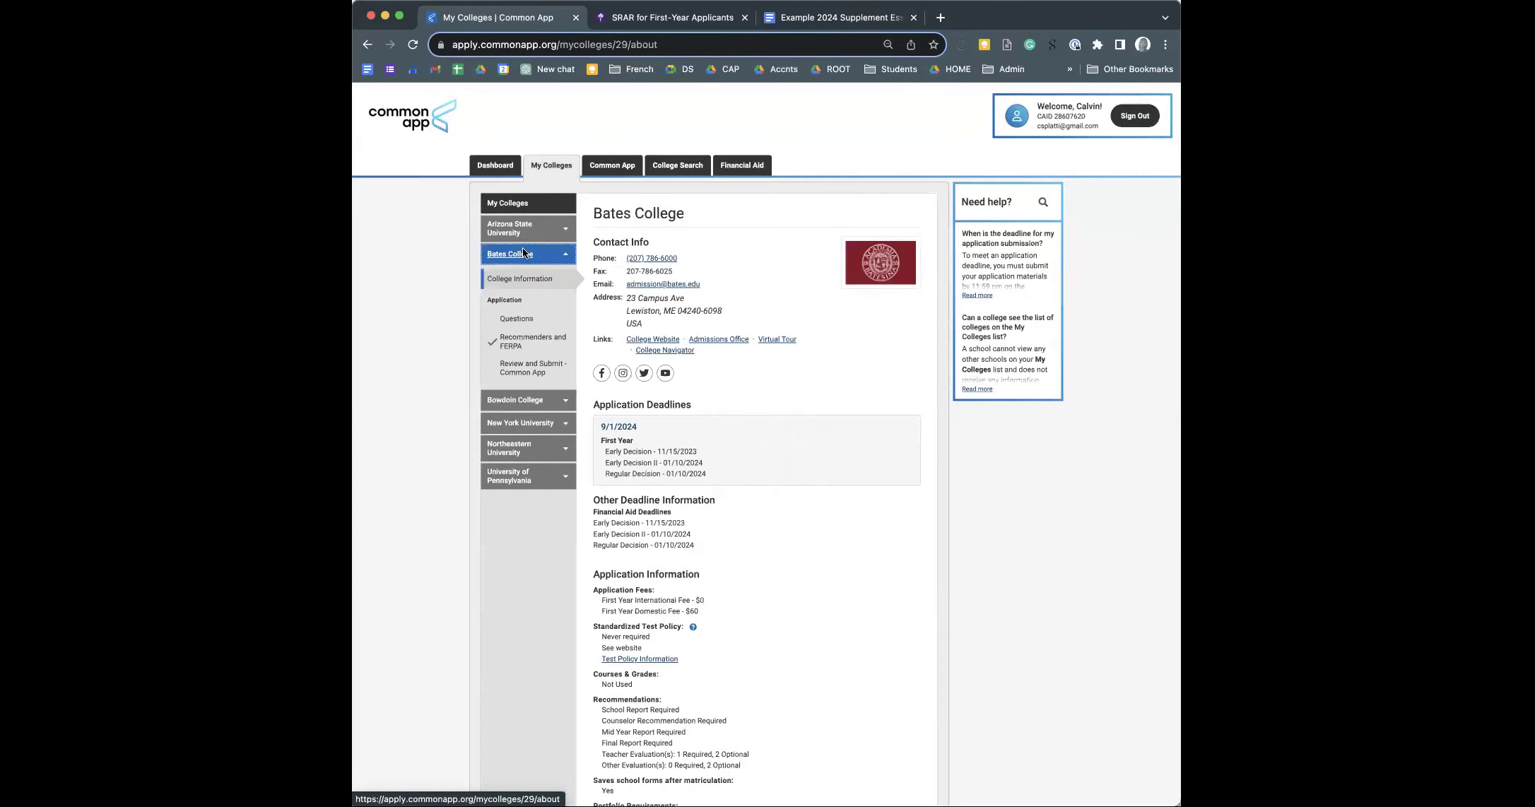
pyautogui.click(523, 320)
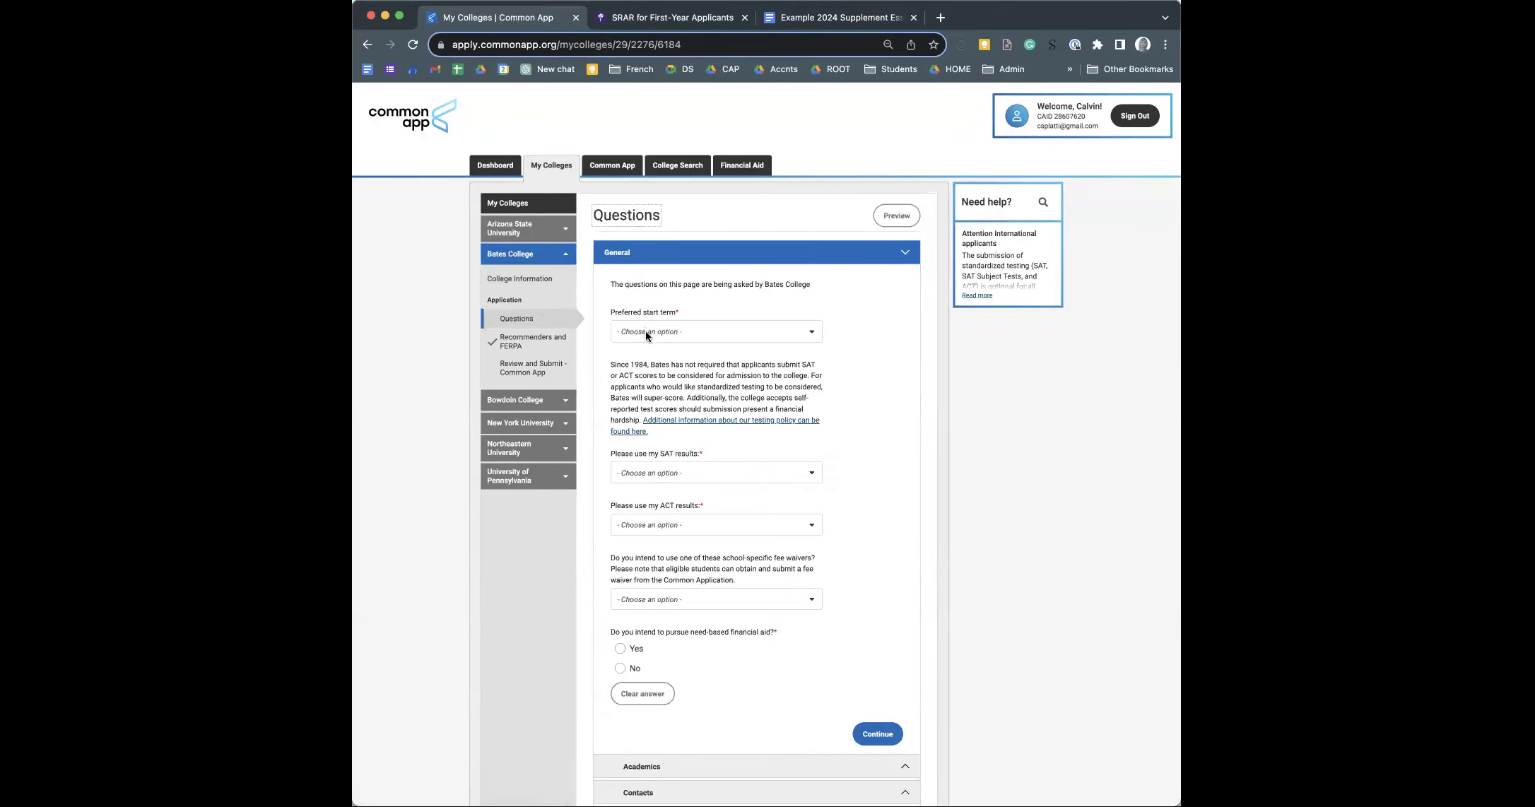
# - Set Bates College's preferred start term to 9/1/2024 and the admission plan to Regular Decision
pyautogui.click(645, 331)
pyautogui.scroll(-1, 648, 359)
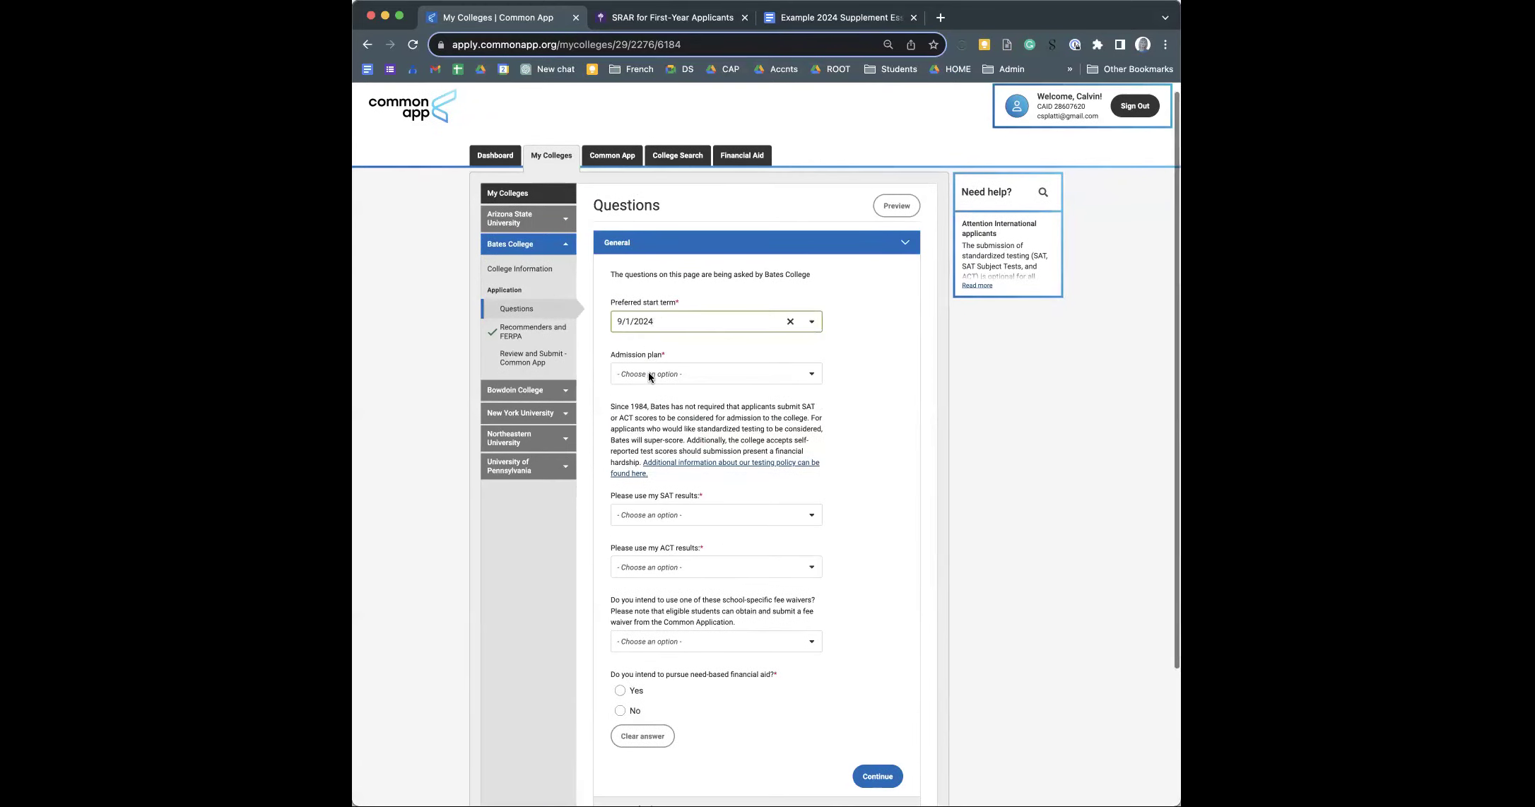
pyautogui.click(648, 372)
pyautogui.click(648, 445)
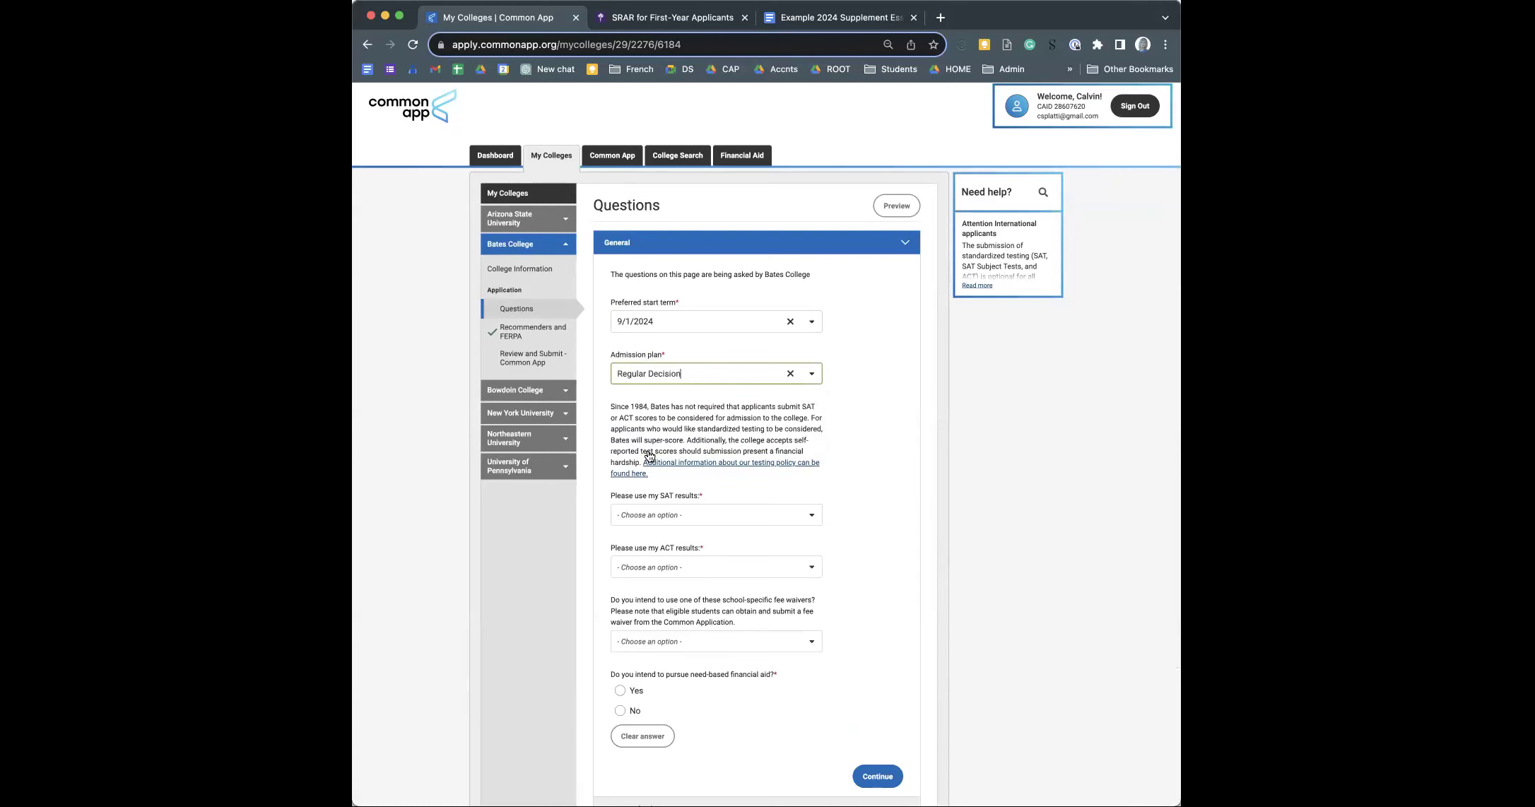
# - Answer No to pursuing need-based financial aid at Bates and continue to the Academics section
pyautogui.scroll(-5, 647, 453)
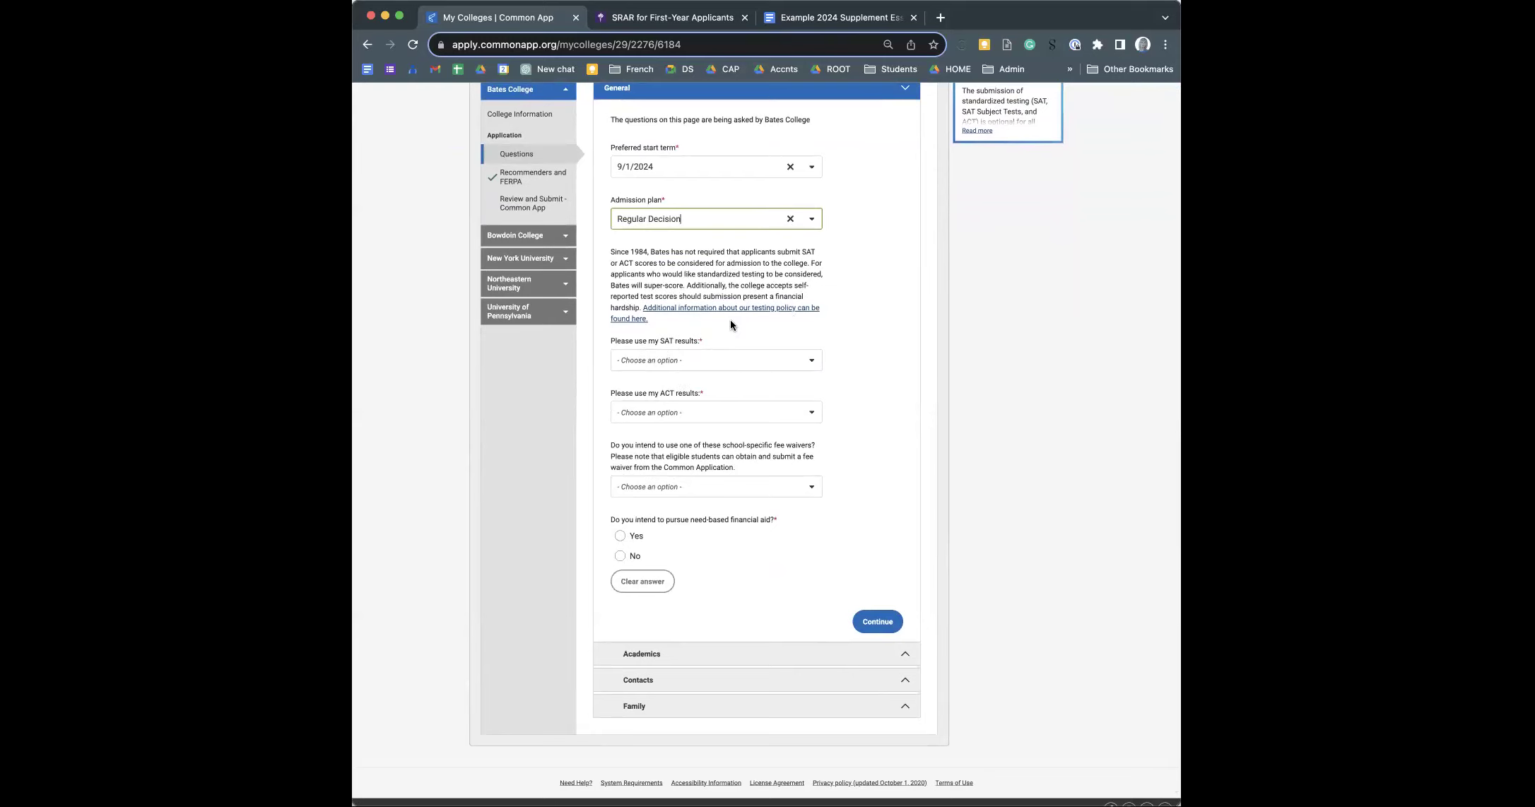
pyautogui.scroll(-1, 732, 323)
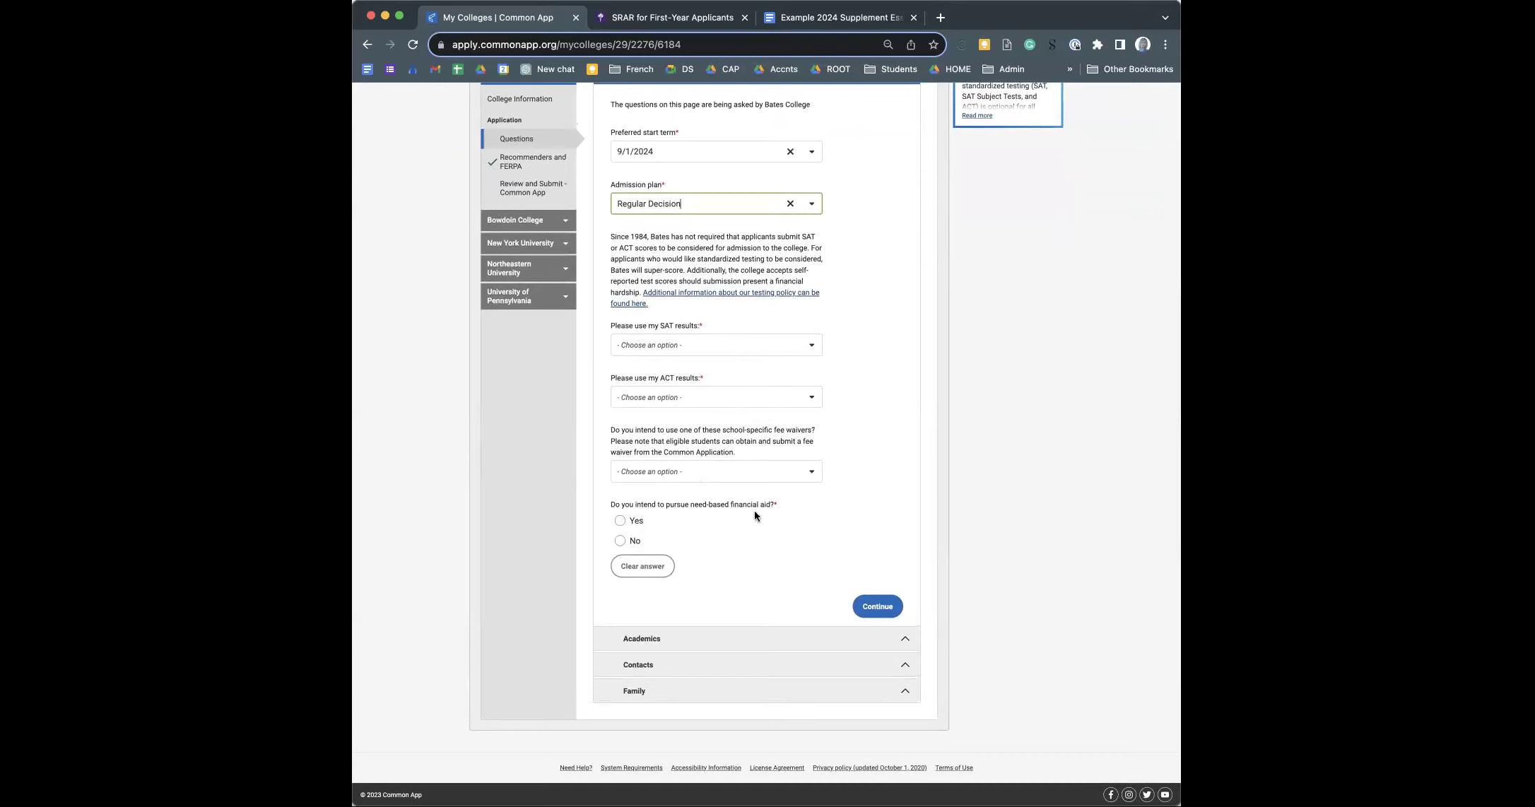
pyautogui.click(619, 542)
pyautogui.click(874, 606)
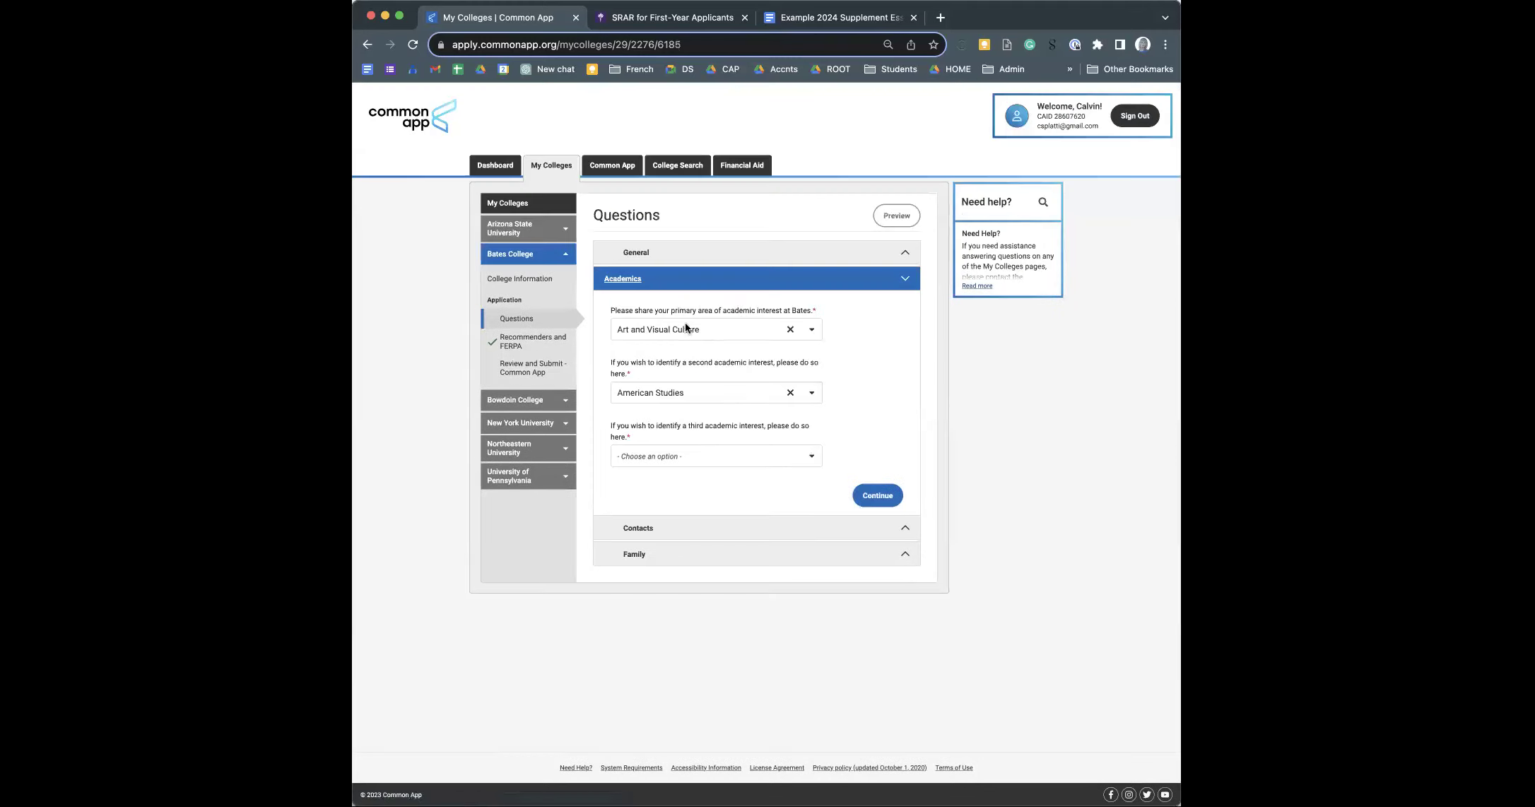
# - Choose Anthropology as the third academic interest and continue to the Contacts section
pyautogui.click(737, 453)
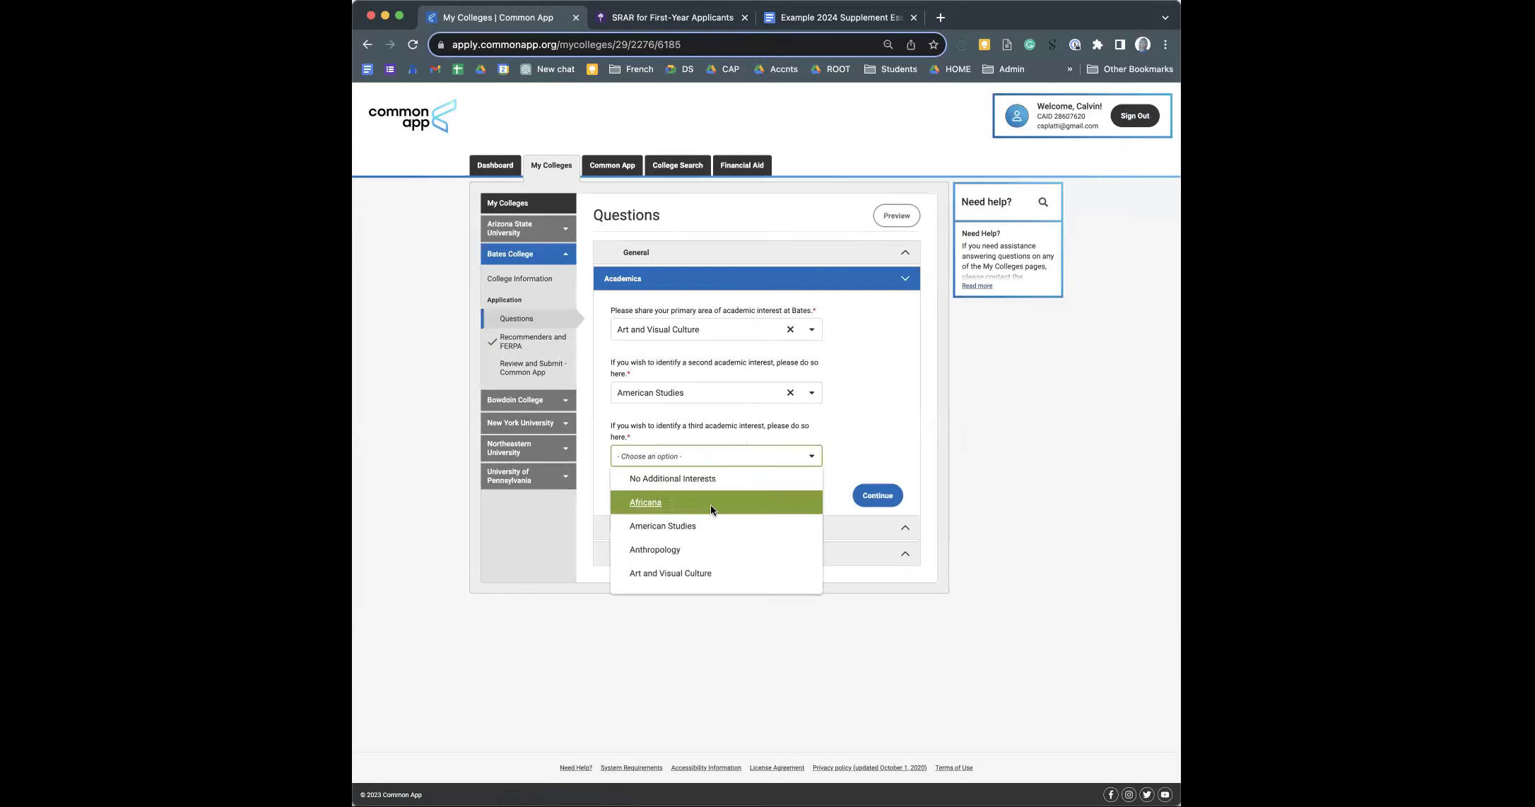
pyautogui.click(702, 551)
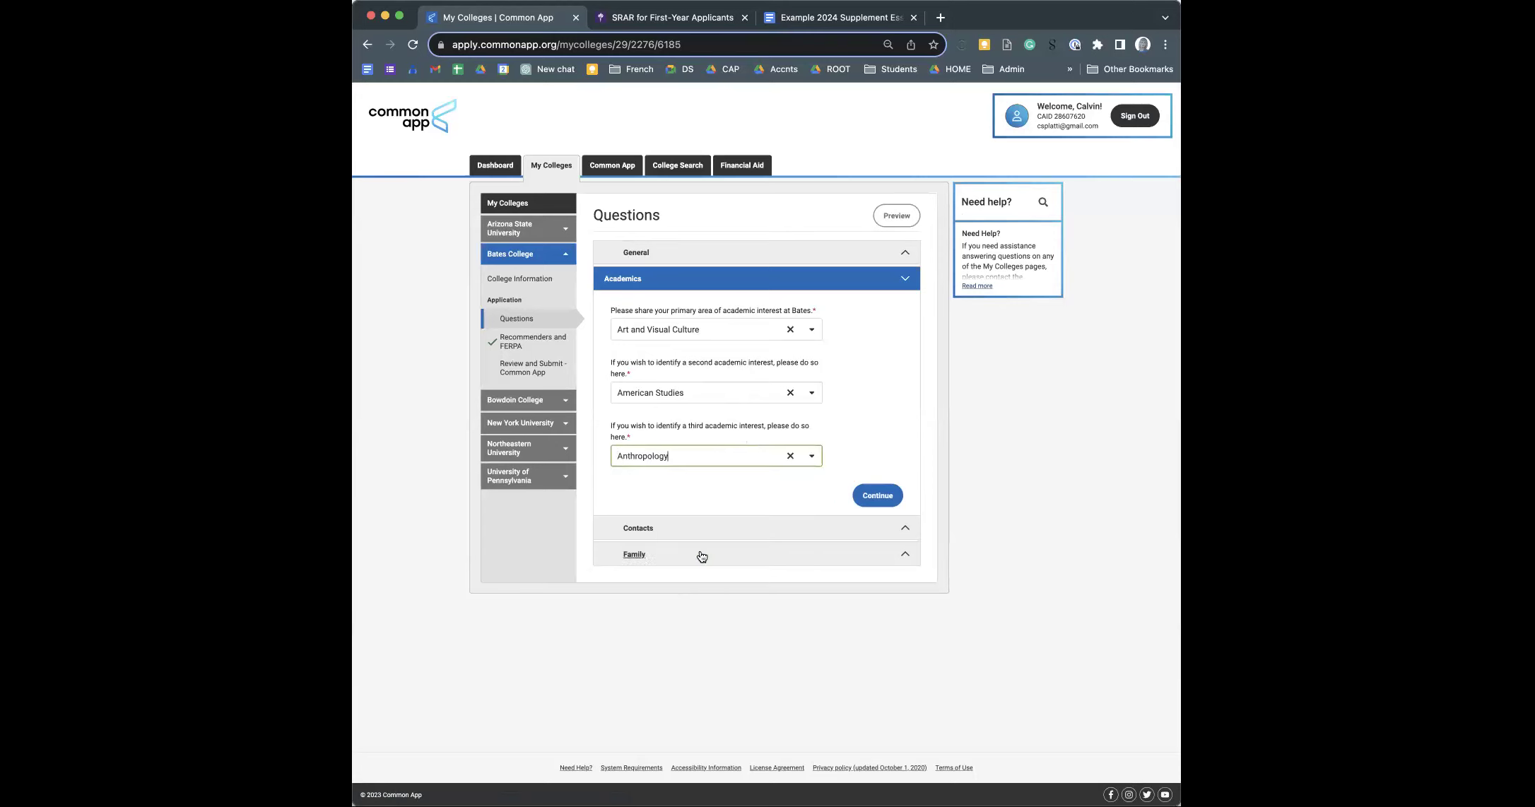
pyautogui.click(880, 494)
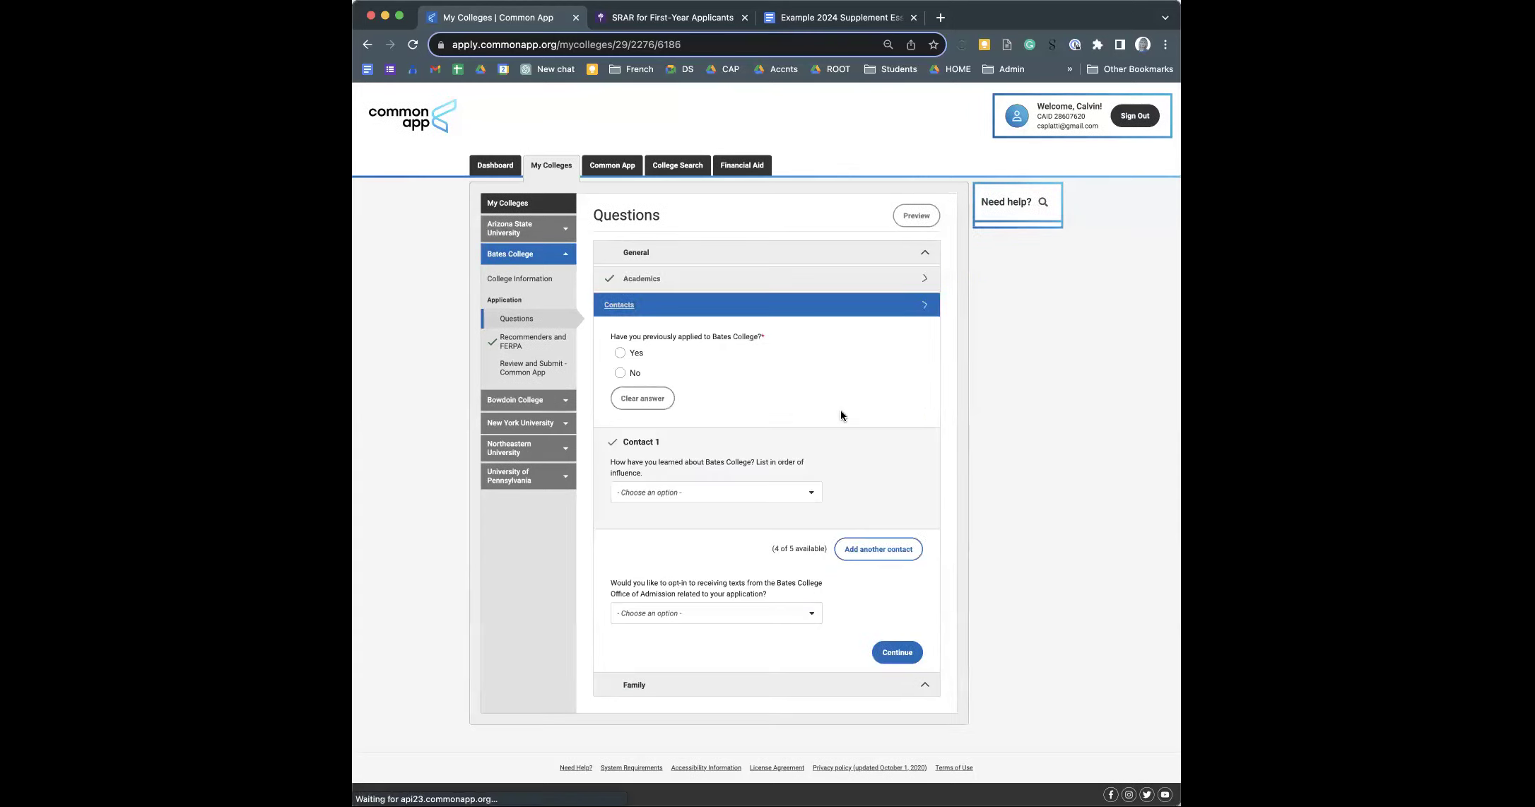
# - Answer No to having previously applied to Bates and set Contact 1's source to Alumni Conversation
pyautogui.click(619, 378)
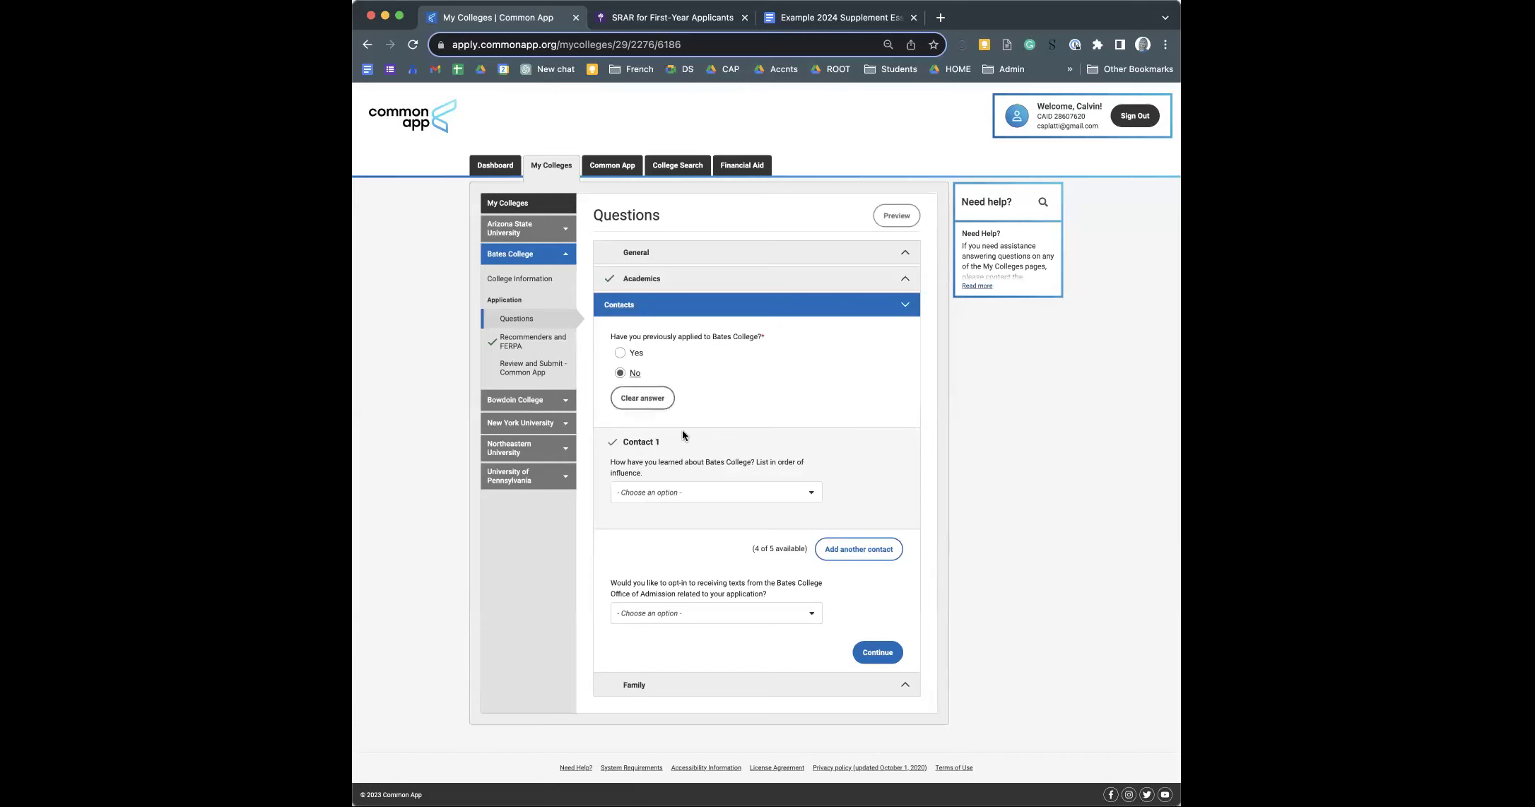
pyautogui.click(749, 489)
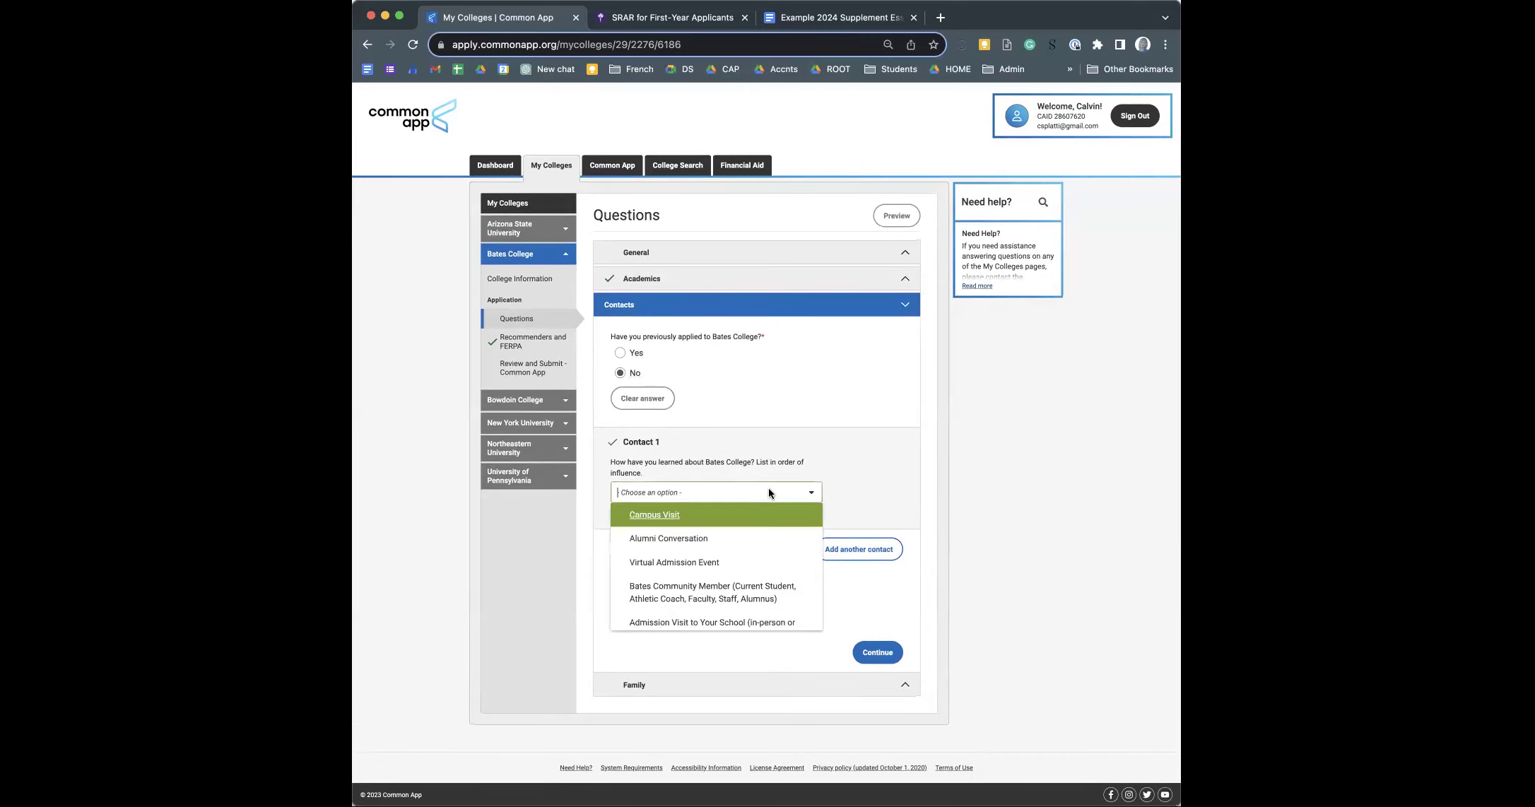
pyautogui.click(728, 537)
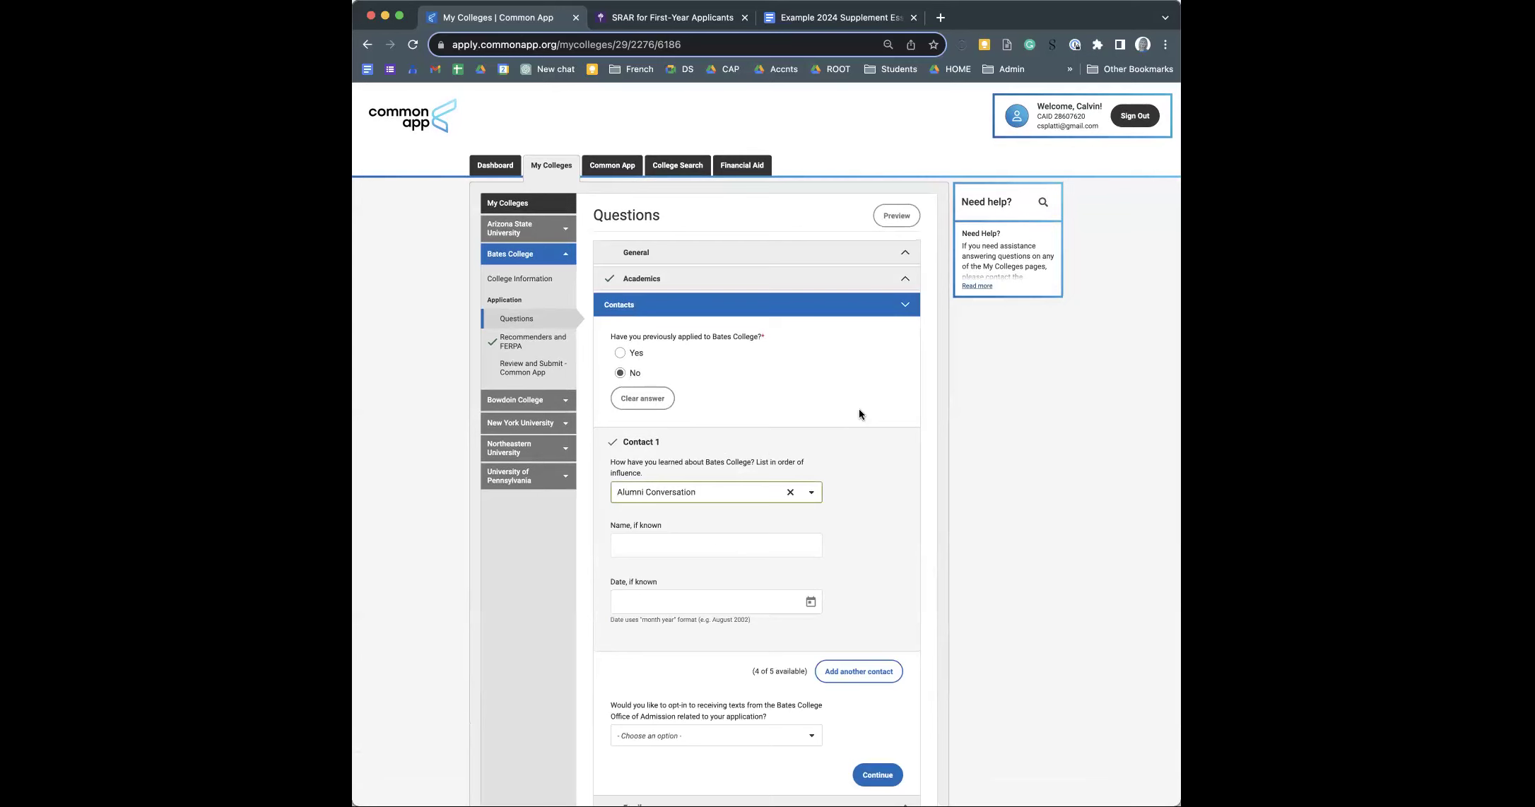
# - Look at the options for receiving texts from Bates College without choosing one, and open the Family section
pyautogui.scroll(-3, 751, 552)
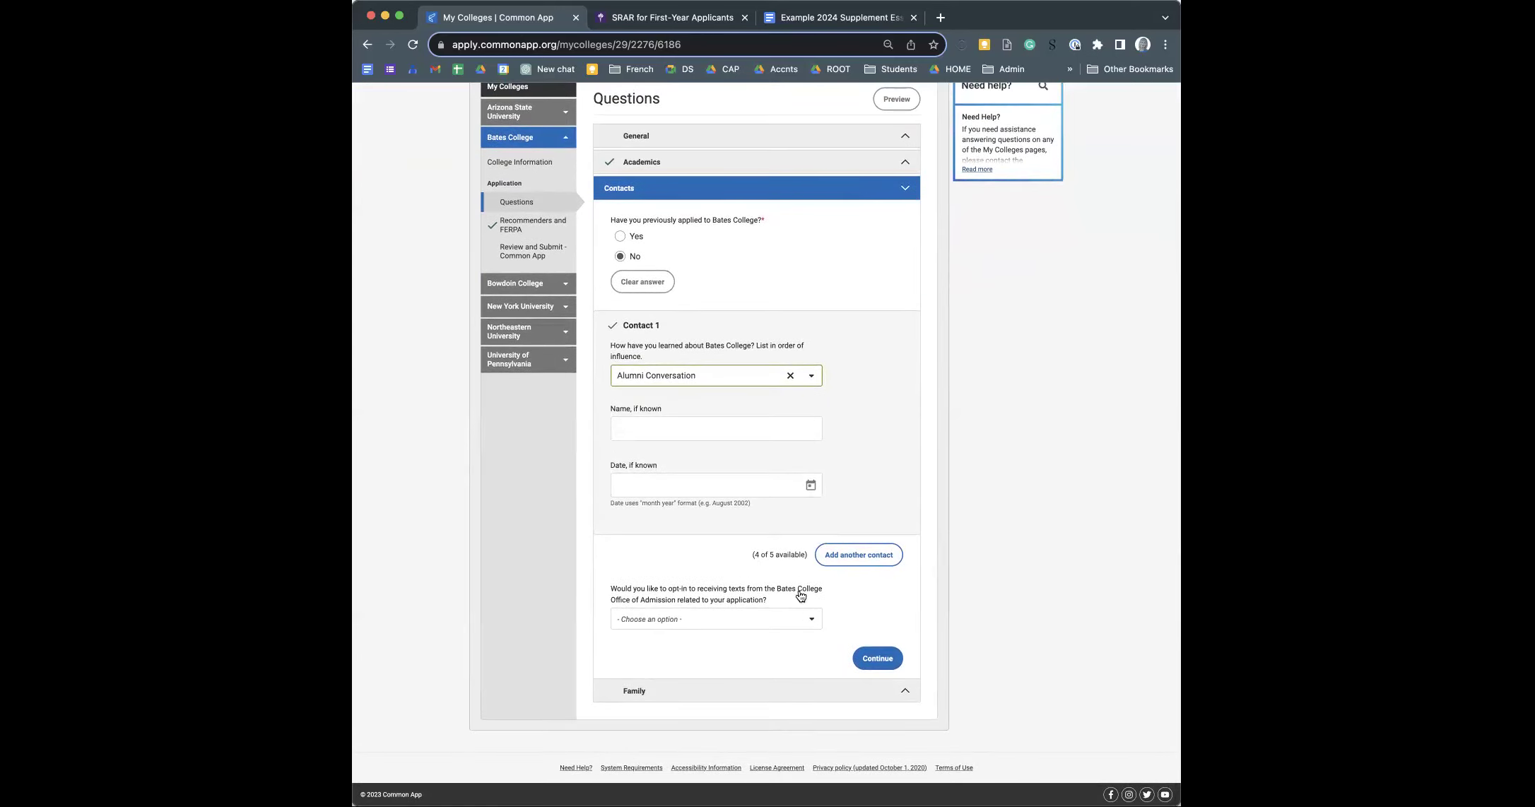
pyautogui.click(814, 618)
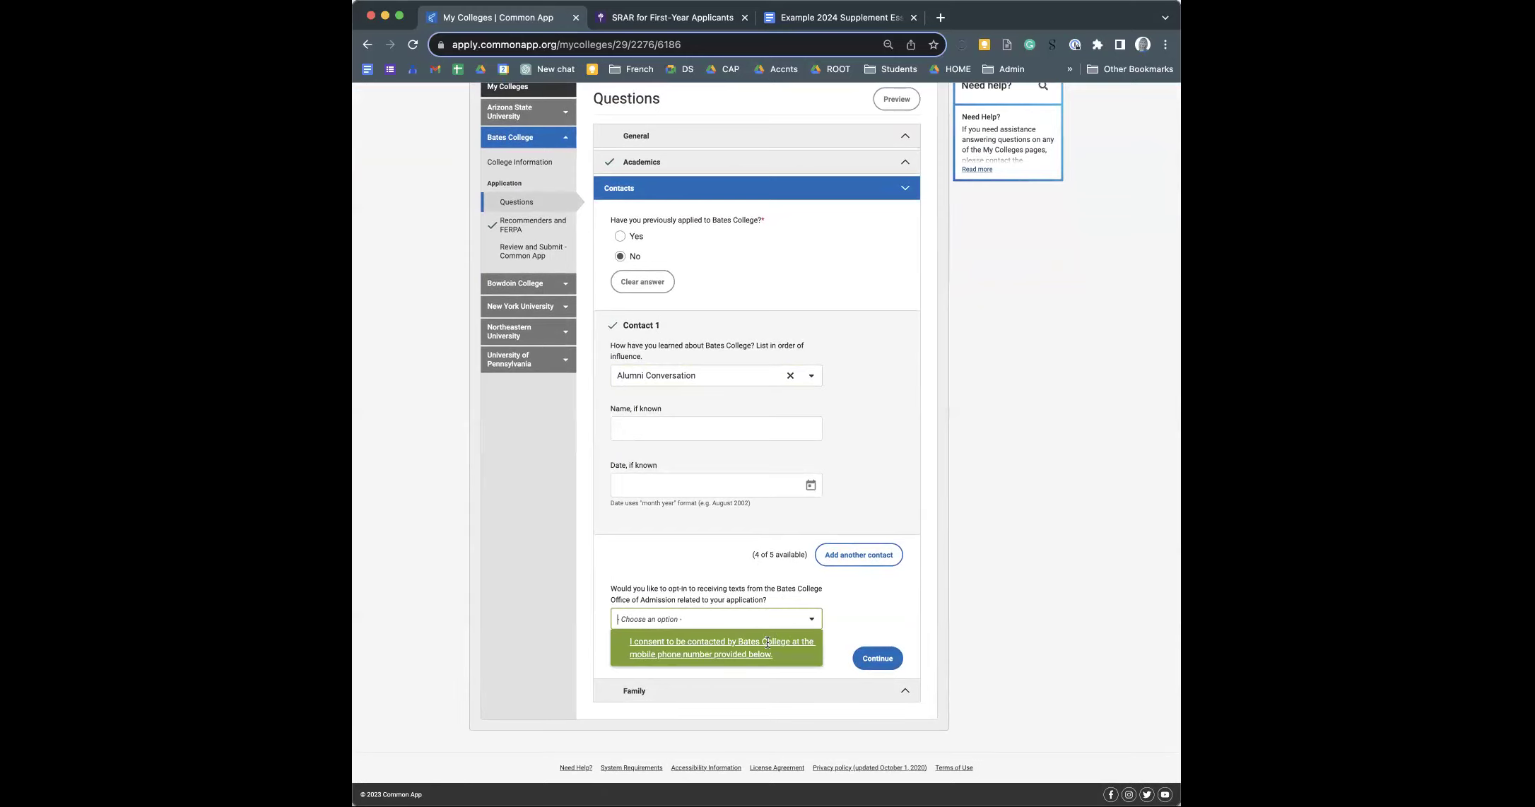
pyautogui.click(894, 690)
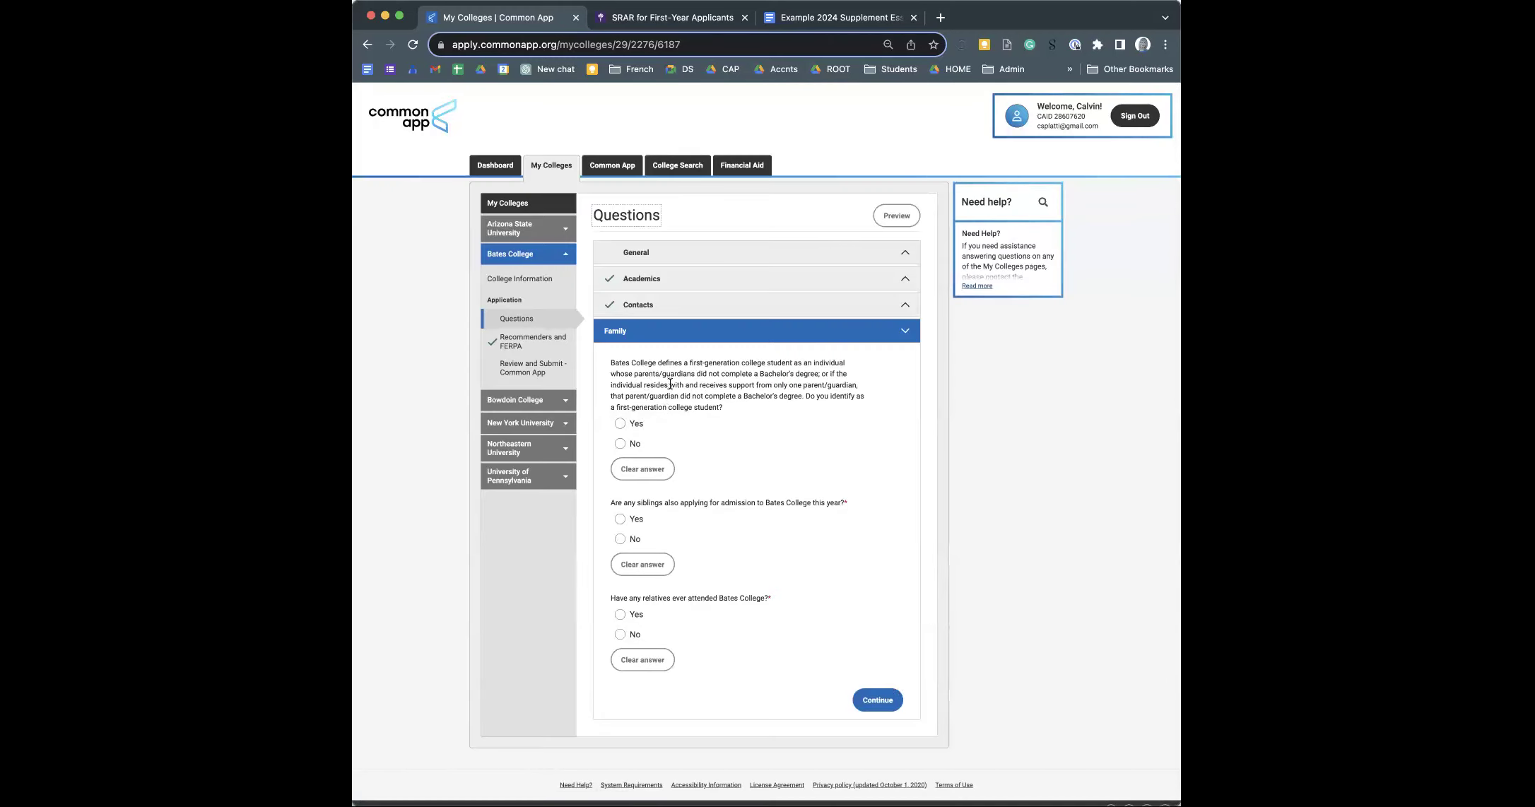
# - Answer No to the Bates questions on first-generation status, siblings applying this year and relatives who attended
pyautogui.click(620, 443)
pyautogui.click(622, 541)
pyautogui.scroll(-1, 890, 521)
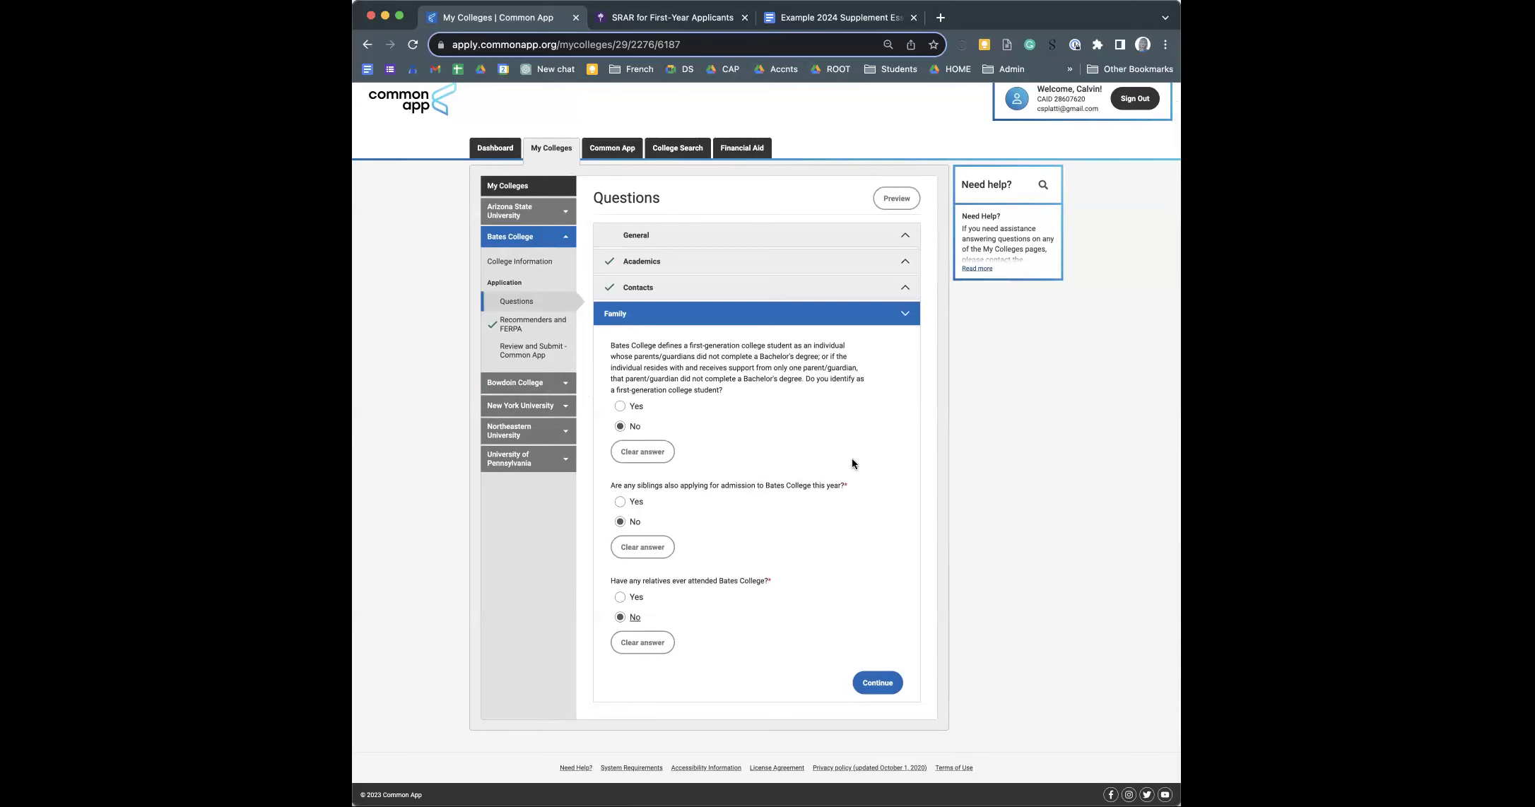
pyautogui.scroll(-1, 816, 445)
pyautogui.scroll(1, 815, 445)
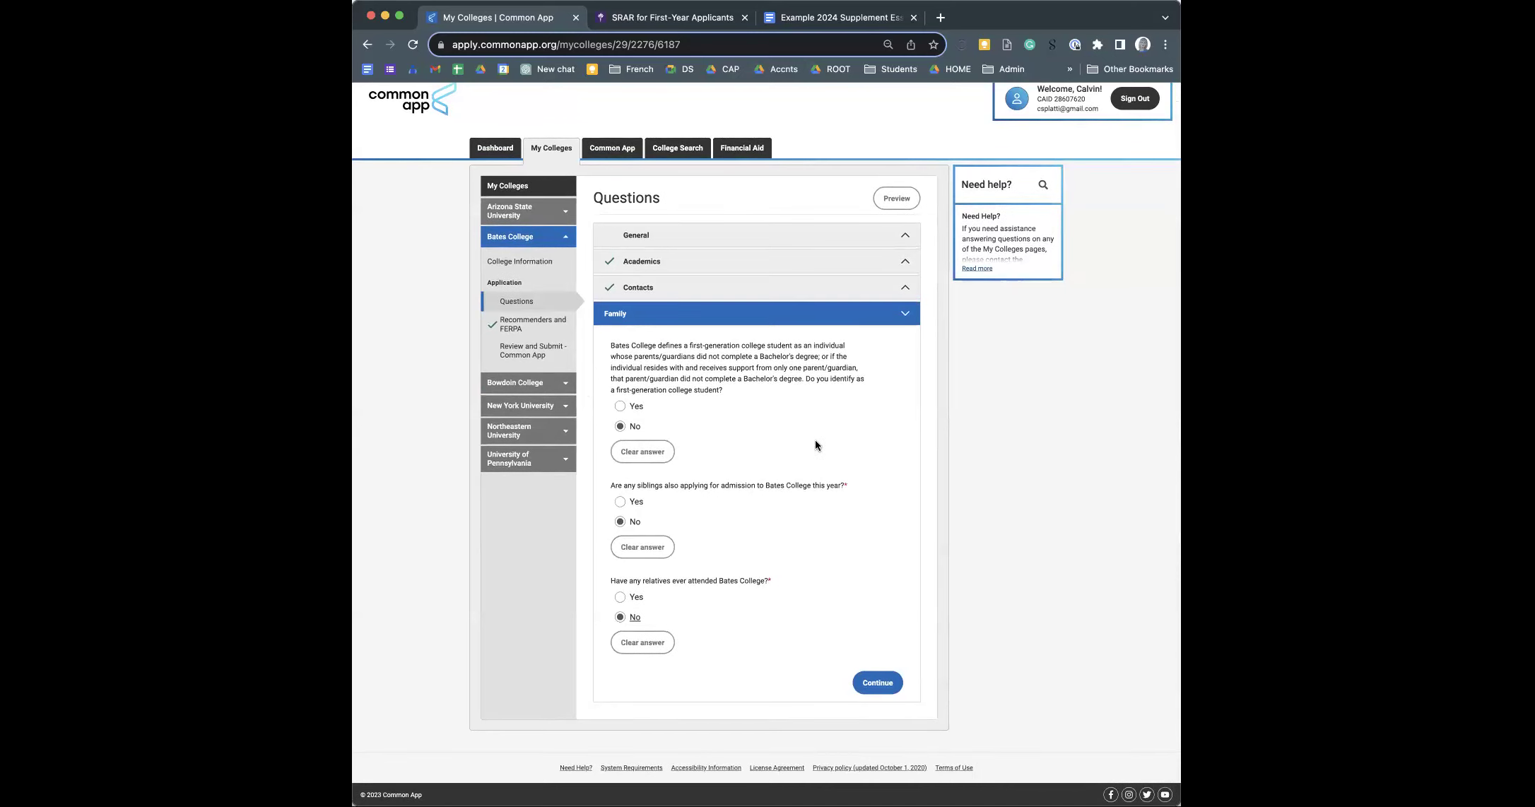
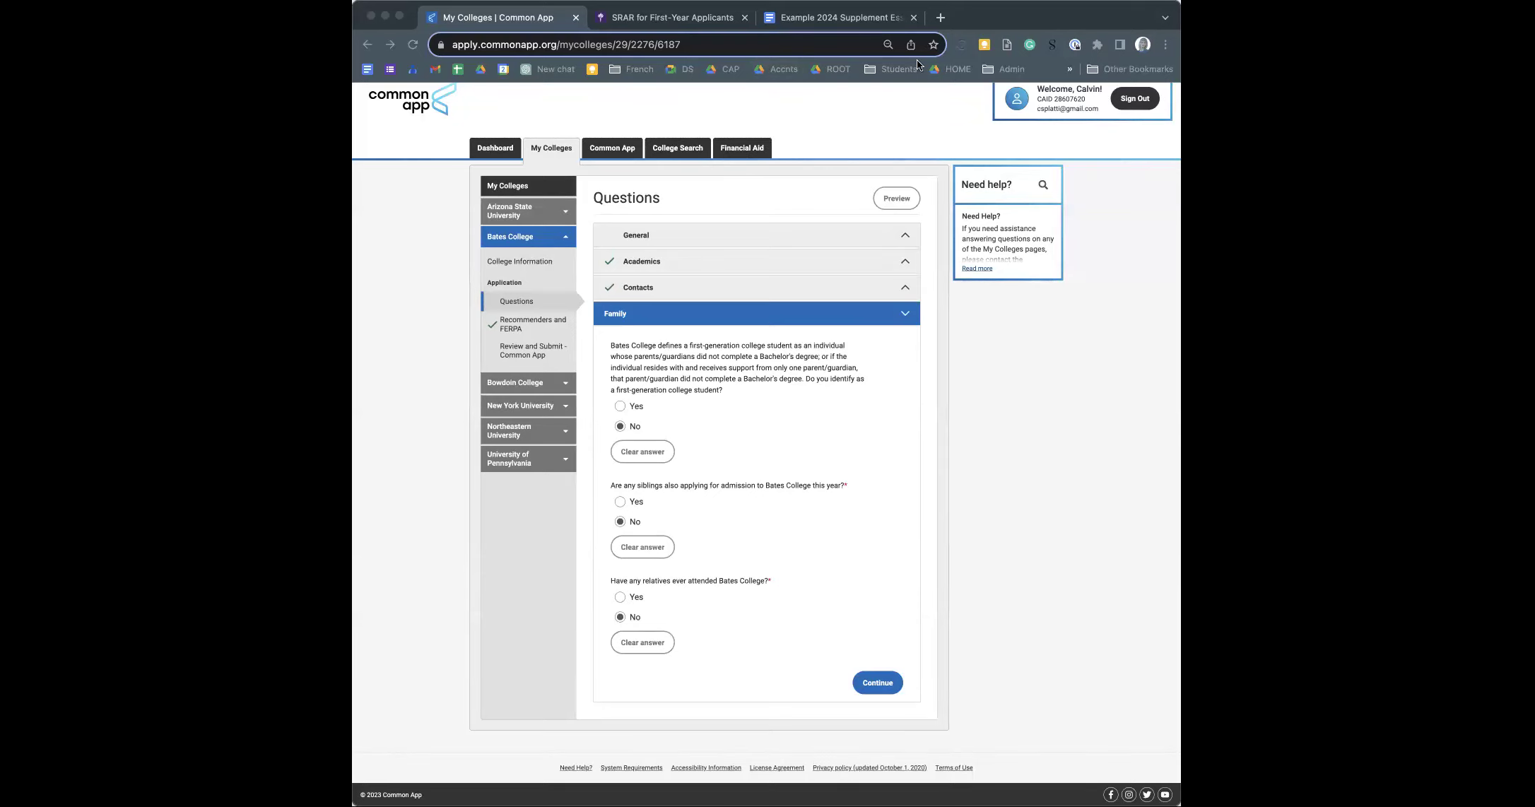
# - Search the web for "bard college freshman profile" in a new browser tab
pyautogui.click(940, 17)
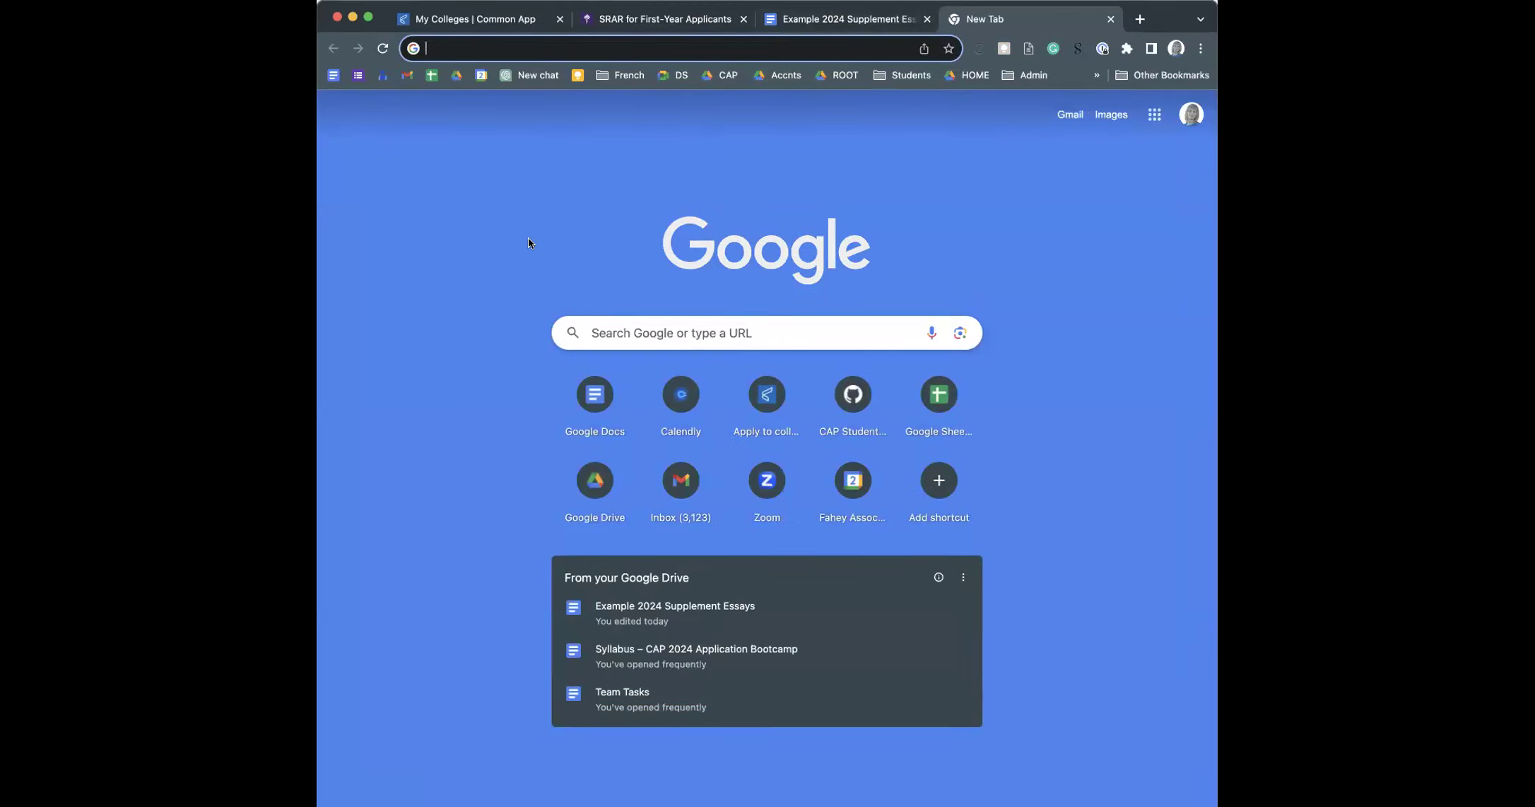
pyautogui.write('bard college fre')
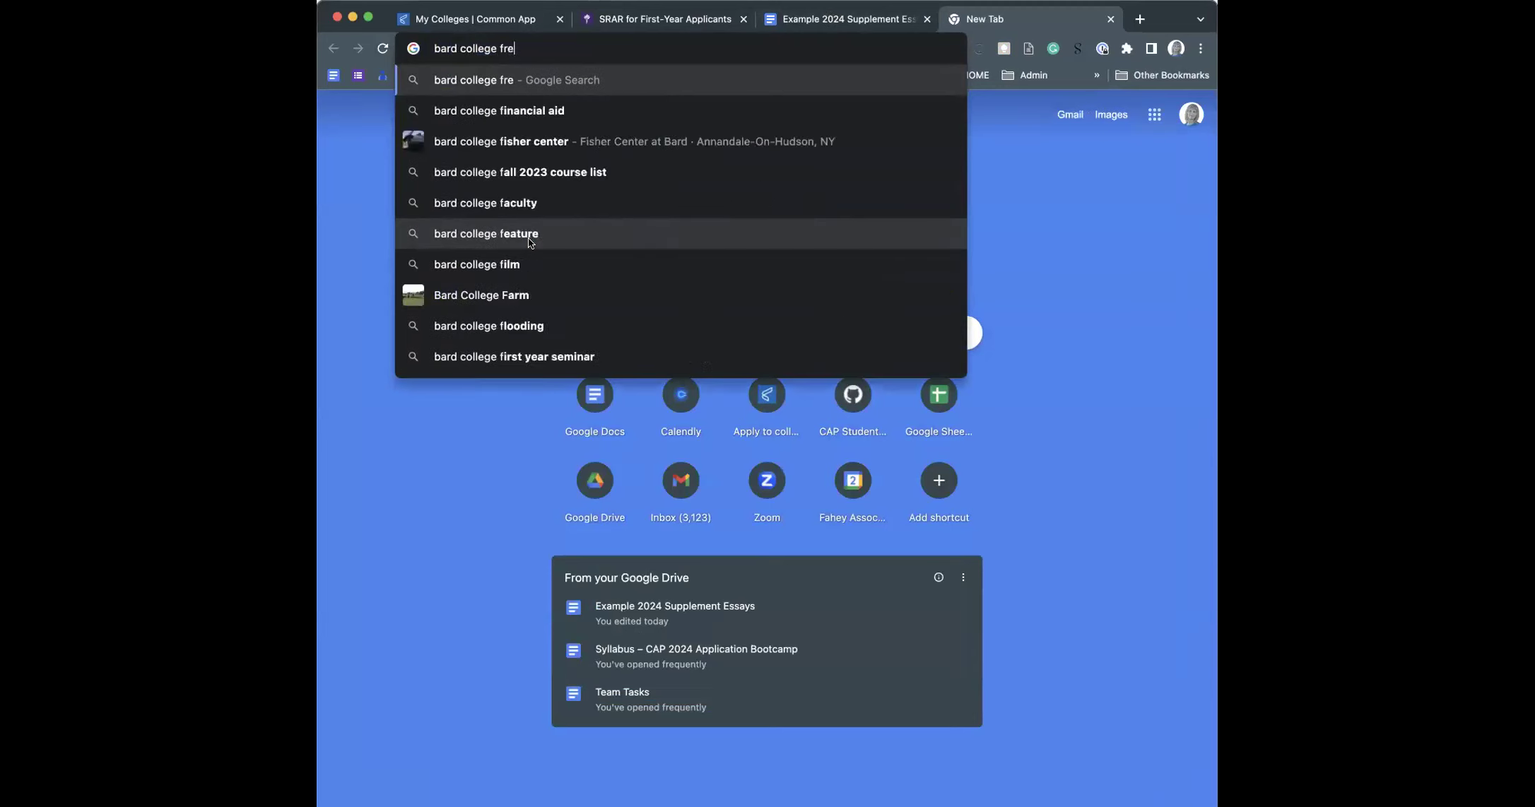
pyautogui.write('shman da')
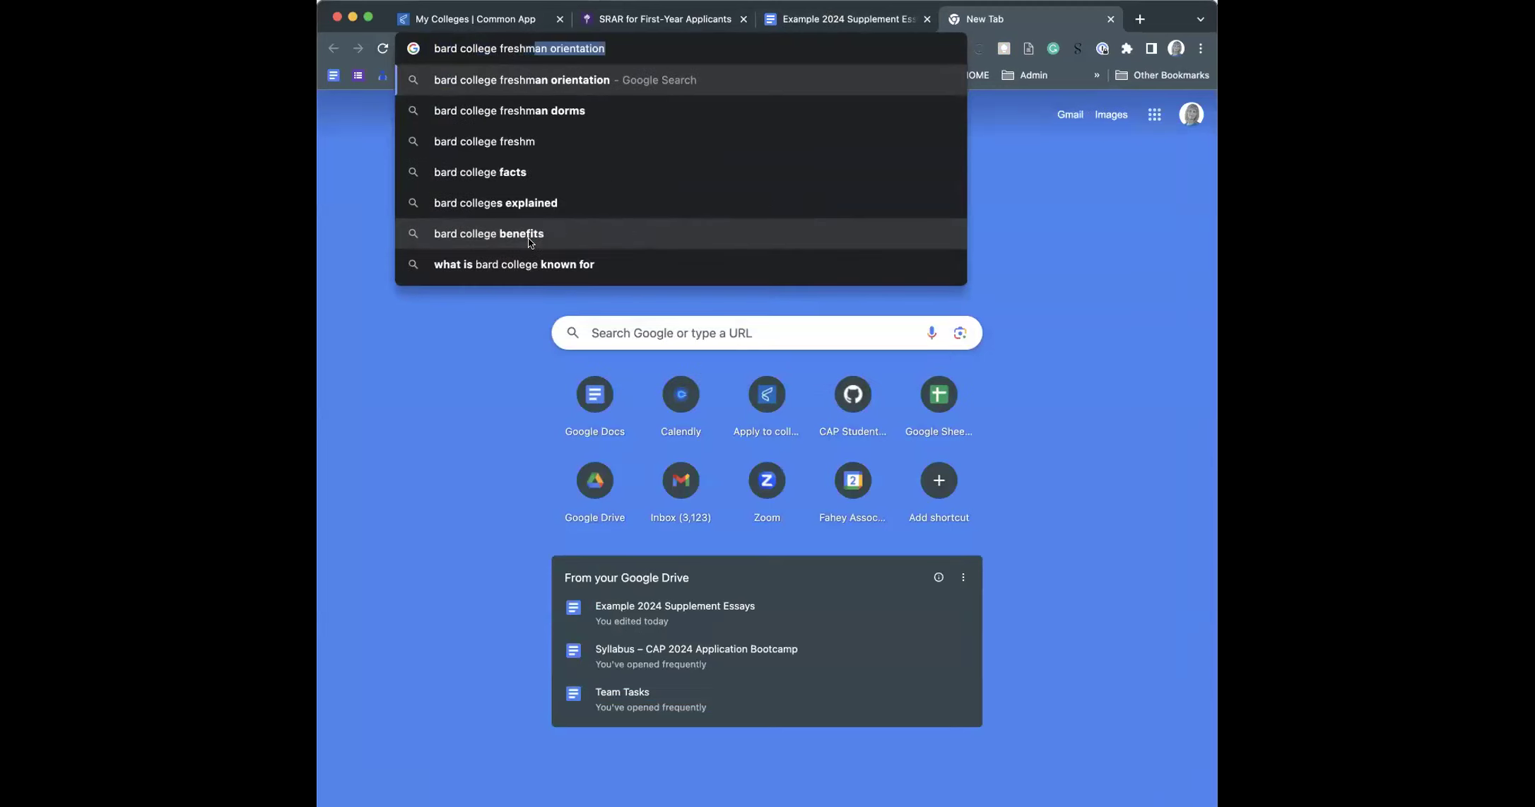
pyautogui.press('BackSpace')
pyautogui.press('BackSpace')
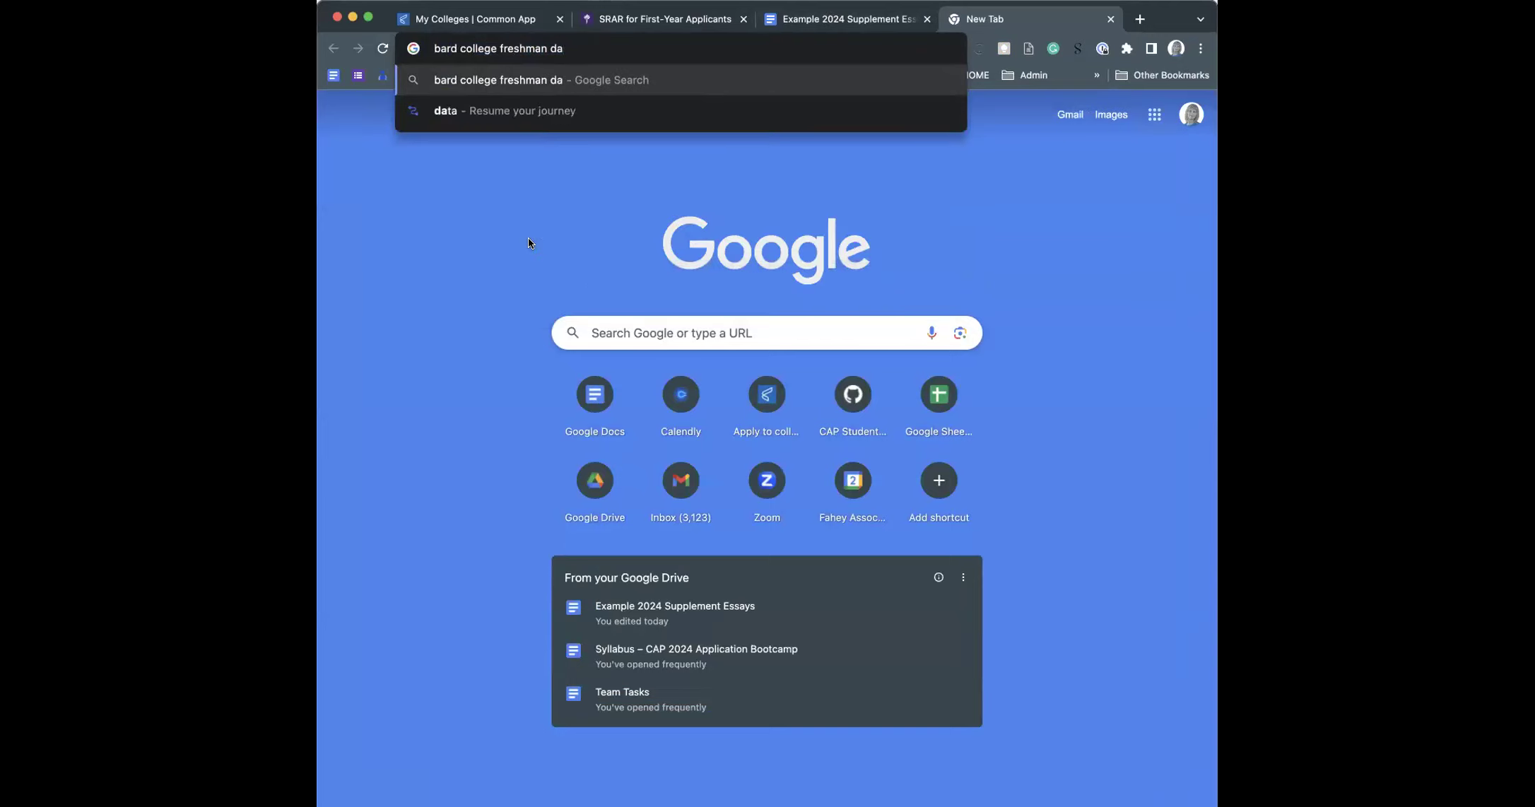
pyautogui.write('profile')
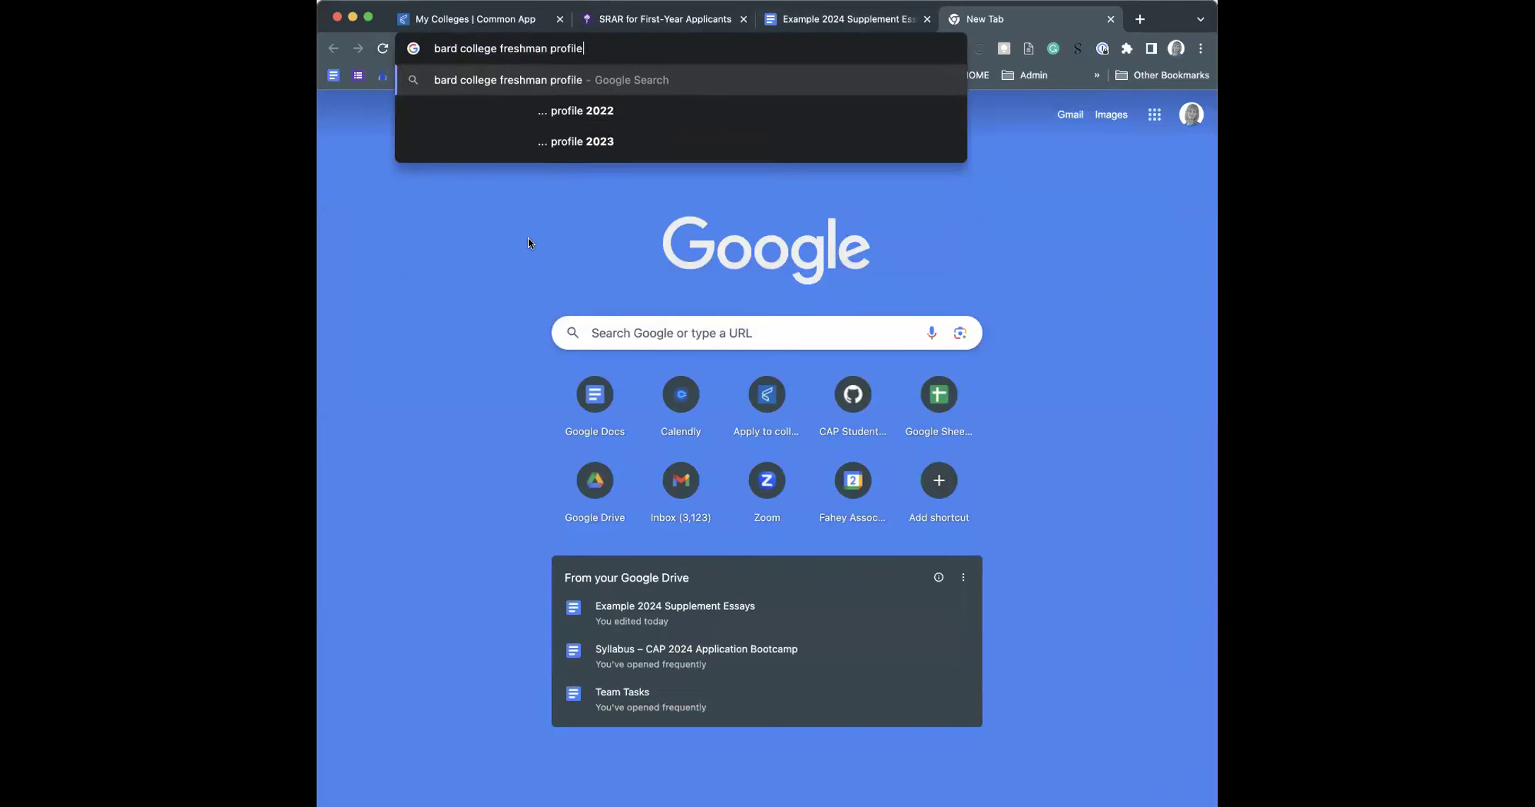
pyautogui.press('Return')
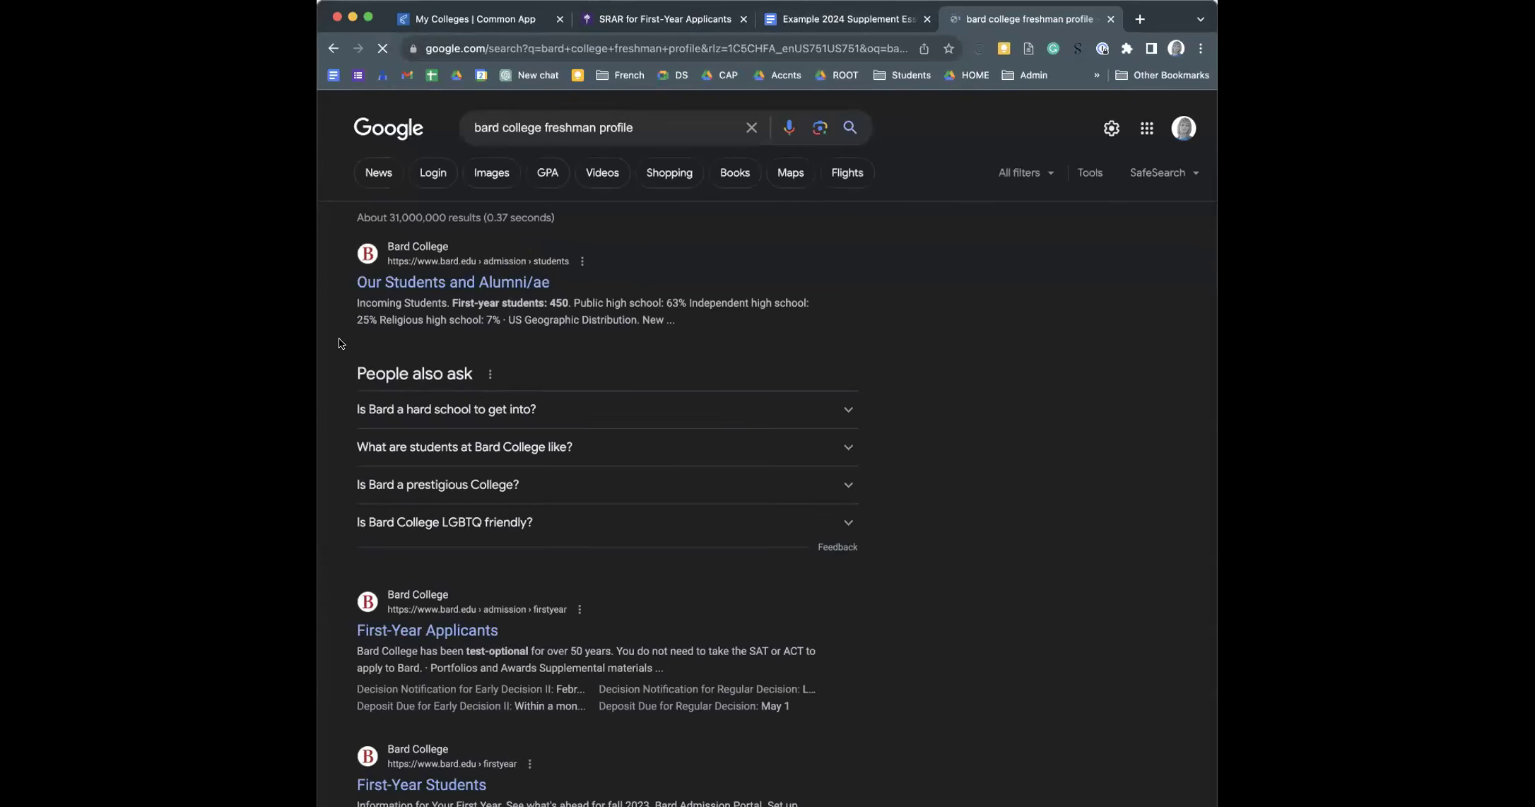
# - Open Bard's Our Students and Alumni/ae page and examine its Class of 2026 profile, college facts and SAT/ACT policy
pyautogui.click(519, 276)
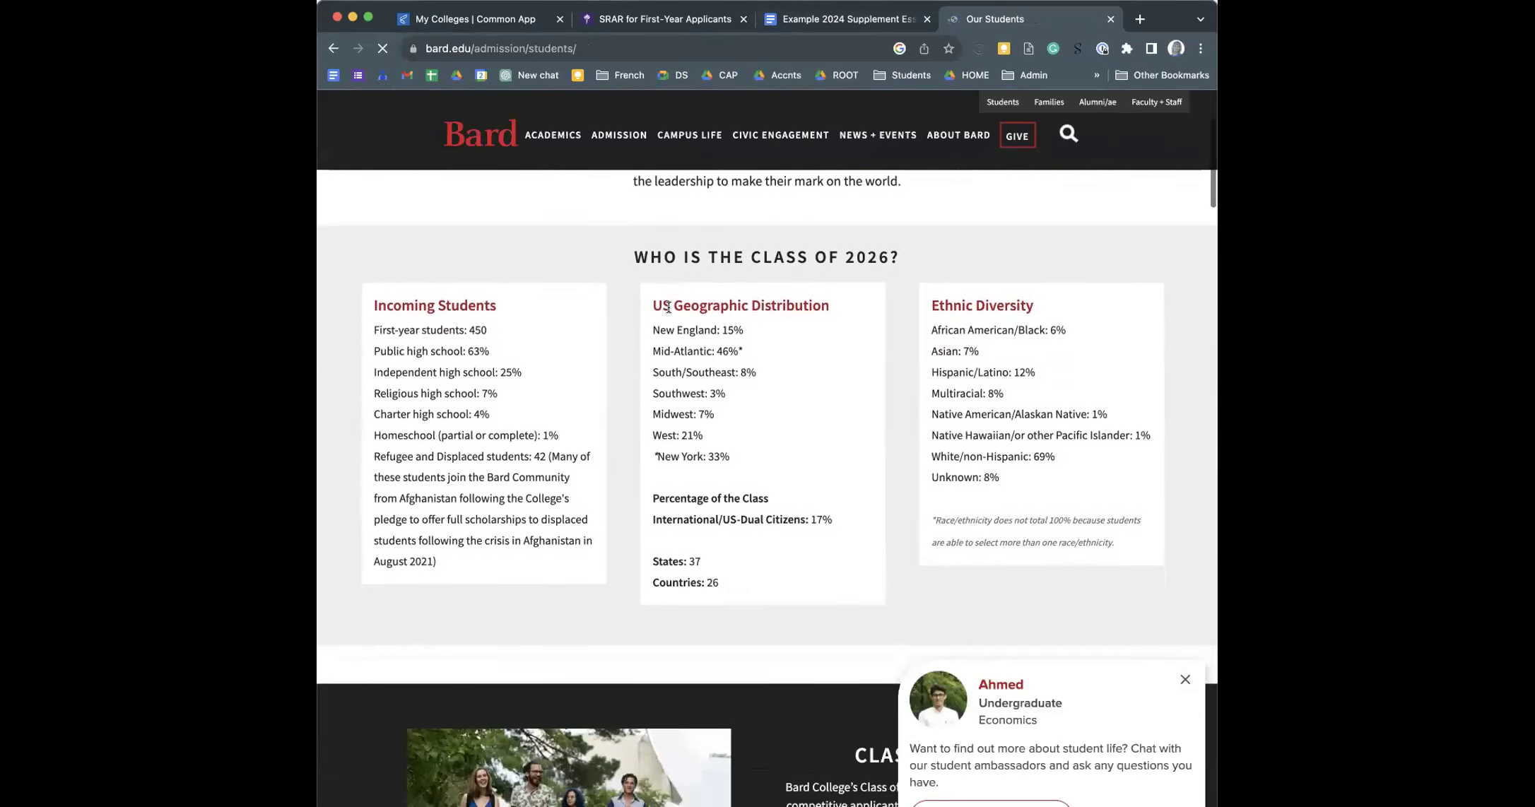
pyautogui.scroll(-3, 668, 308)
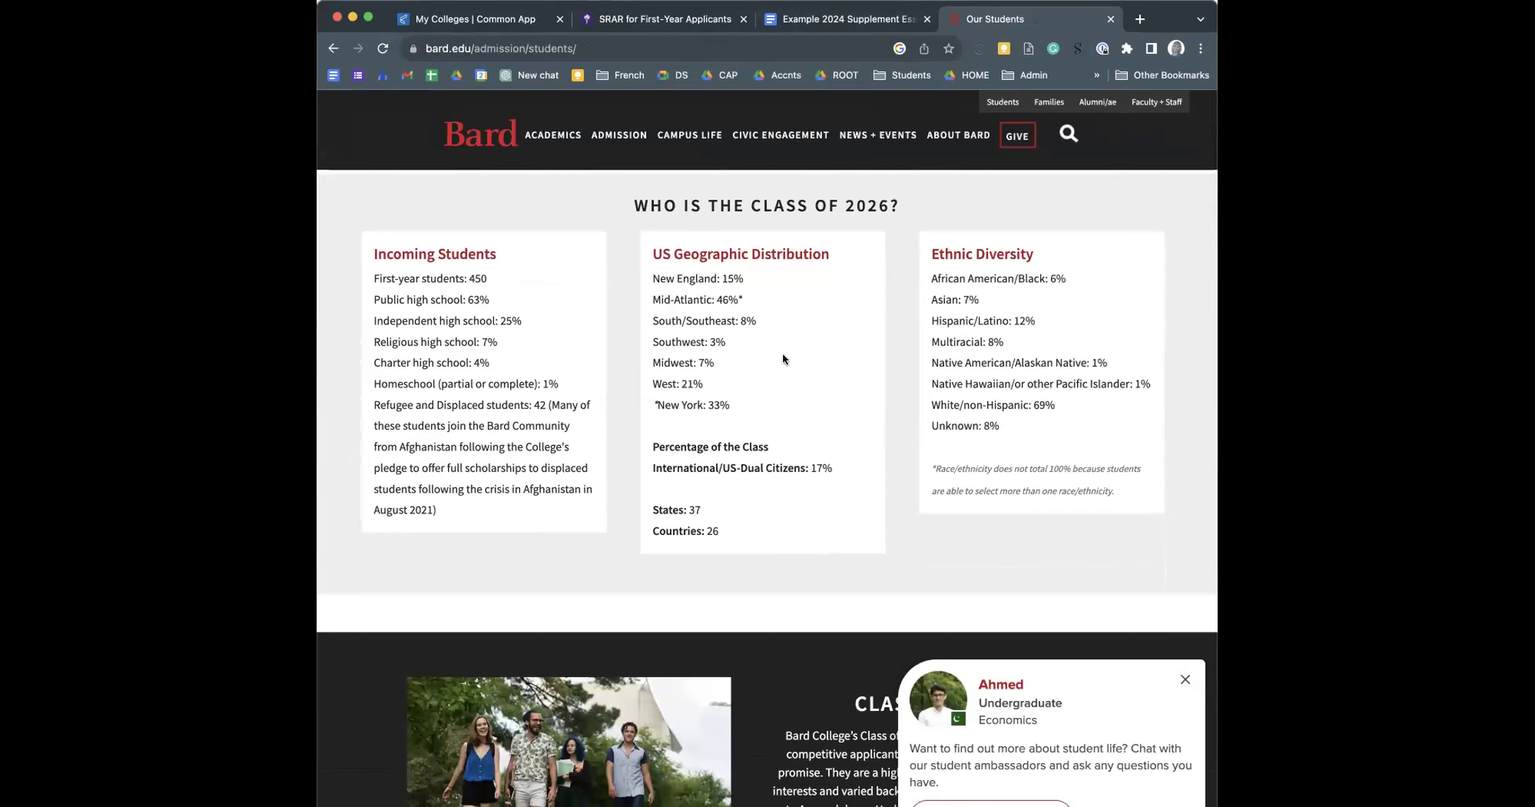
pyautogui.scroll(-10, 509, 353)
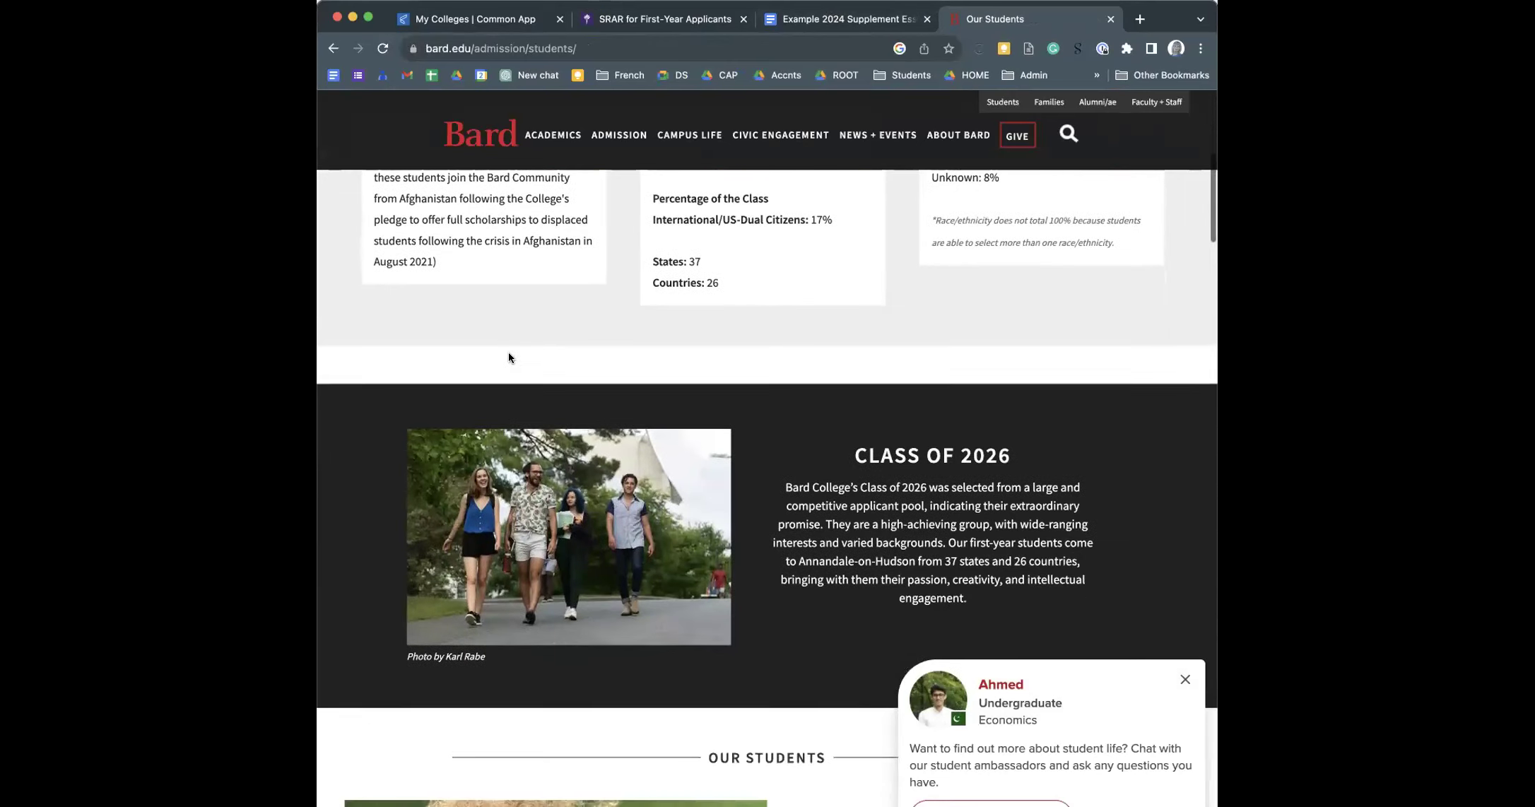
pyautogui.scroll(-8, 509, 357)
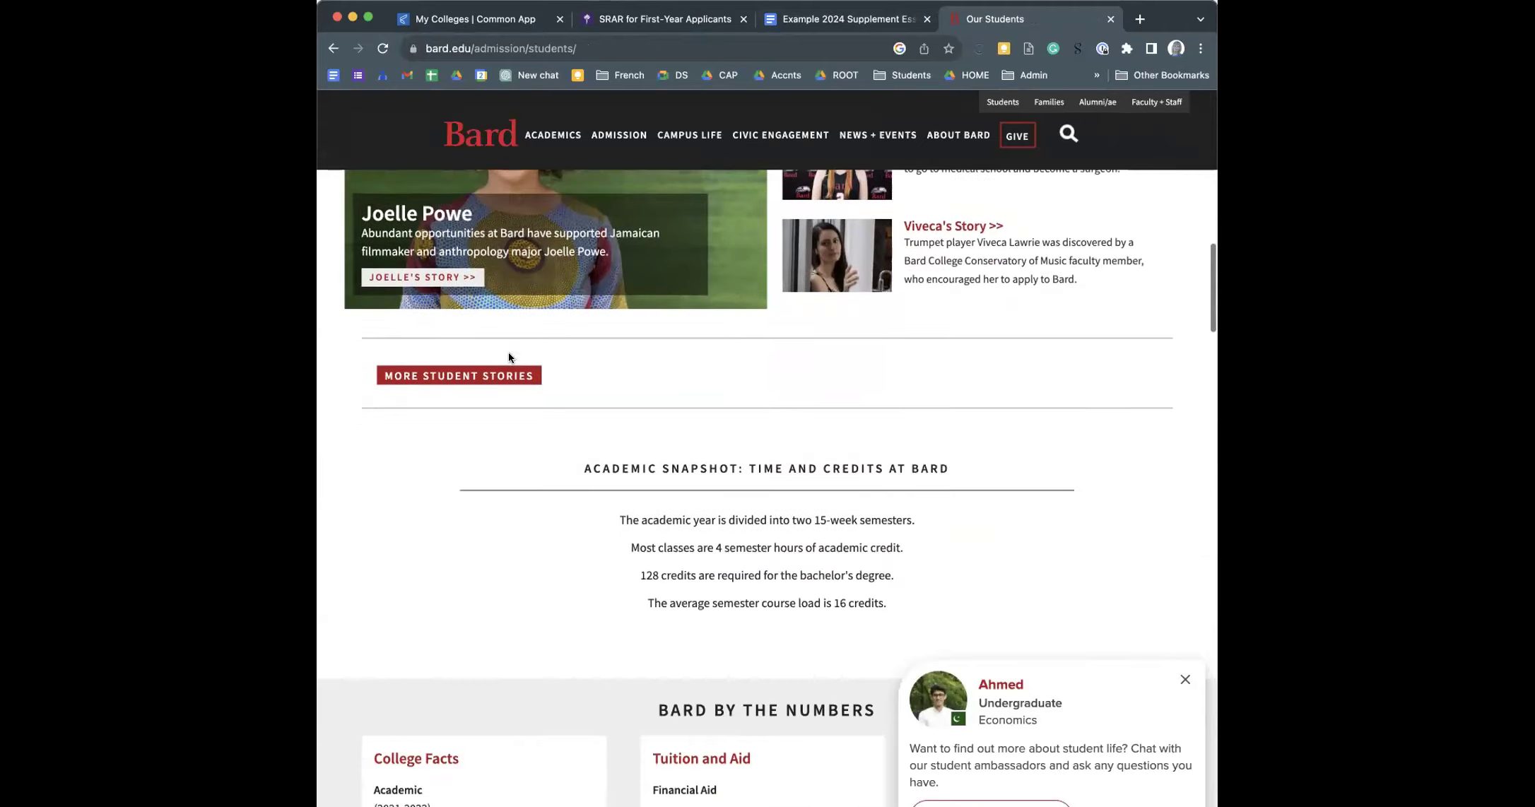
pyautogui.scroll(-3, 509, 357)
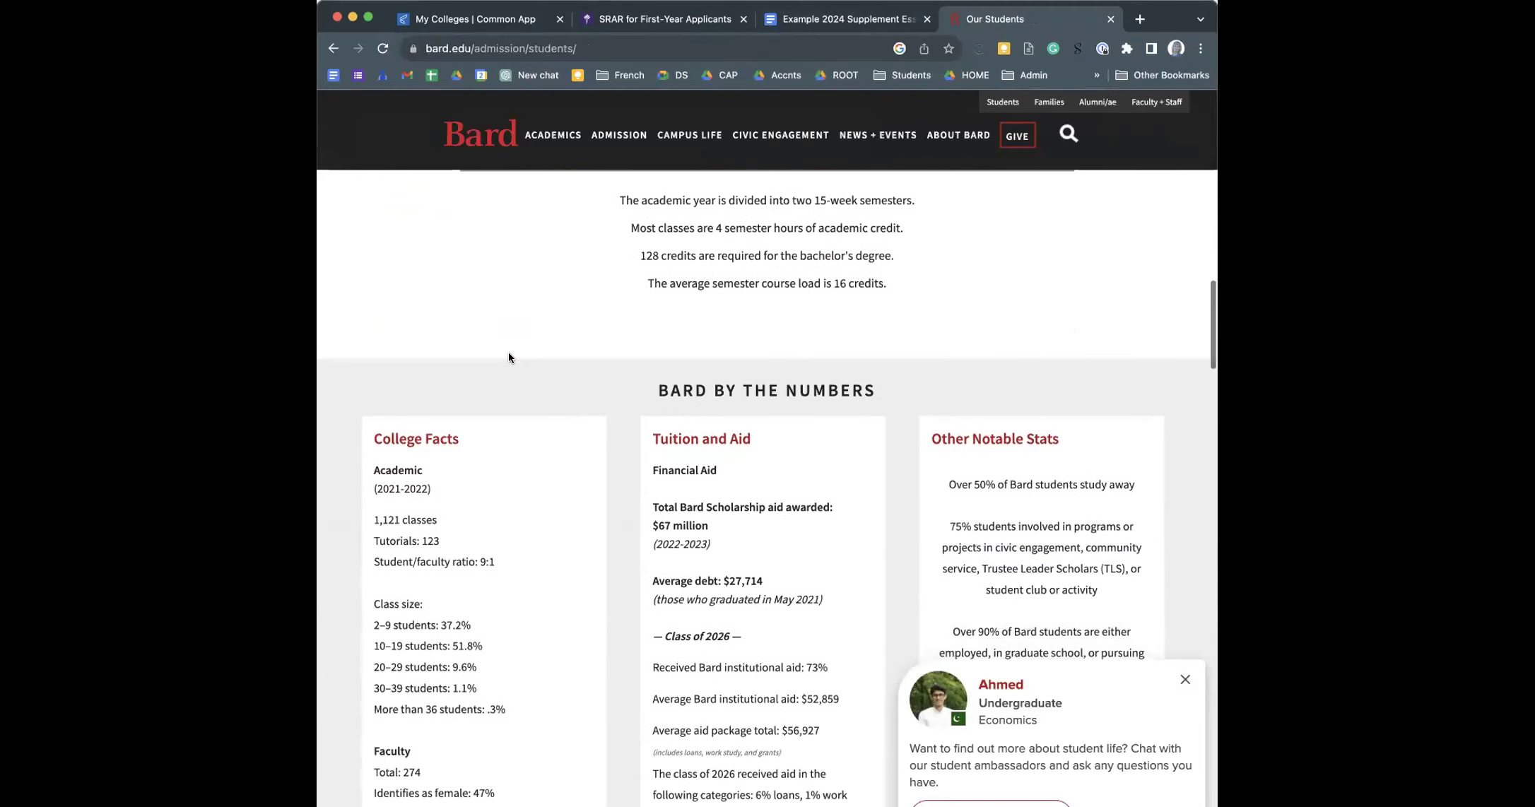
pyautogui.scroll(-5, 508, 357)
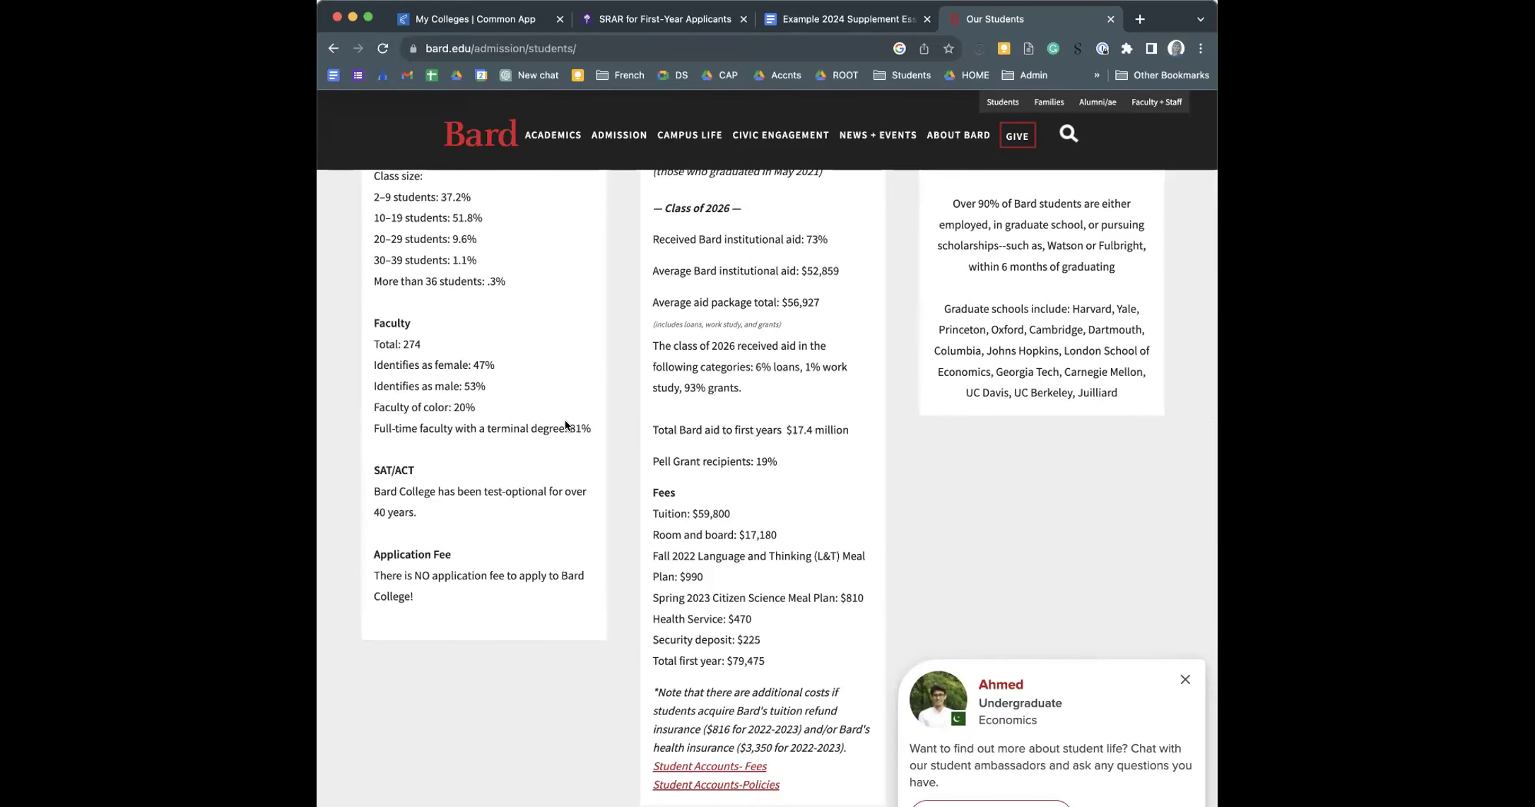
# - Search the web for "Northeastern freshman profile" in the same tab
pyautogui.click(572, 48)
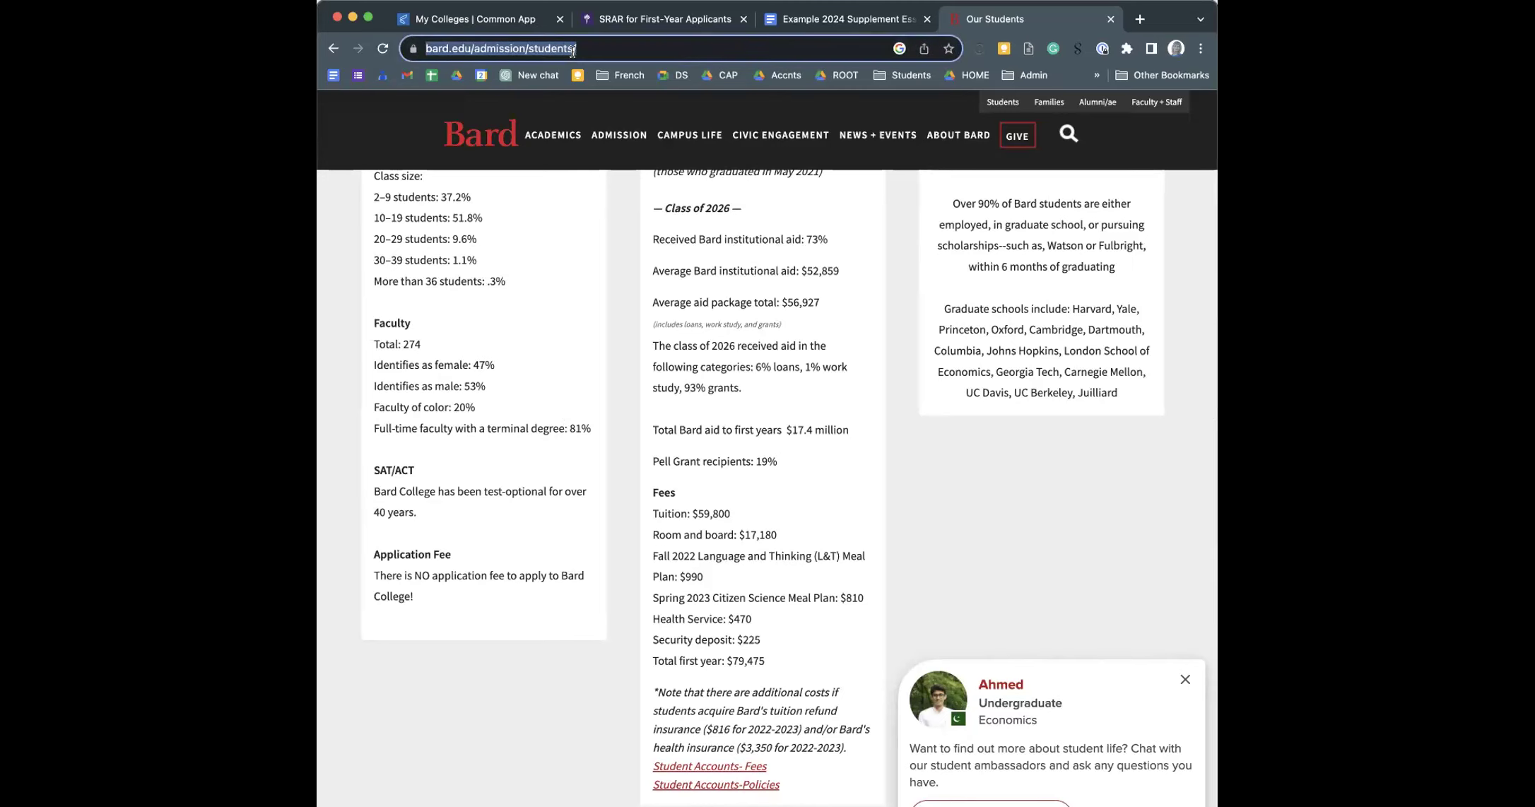
pyautogui.write('Northea')
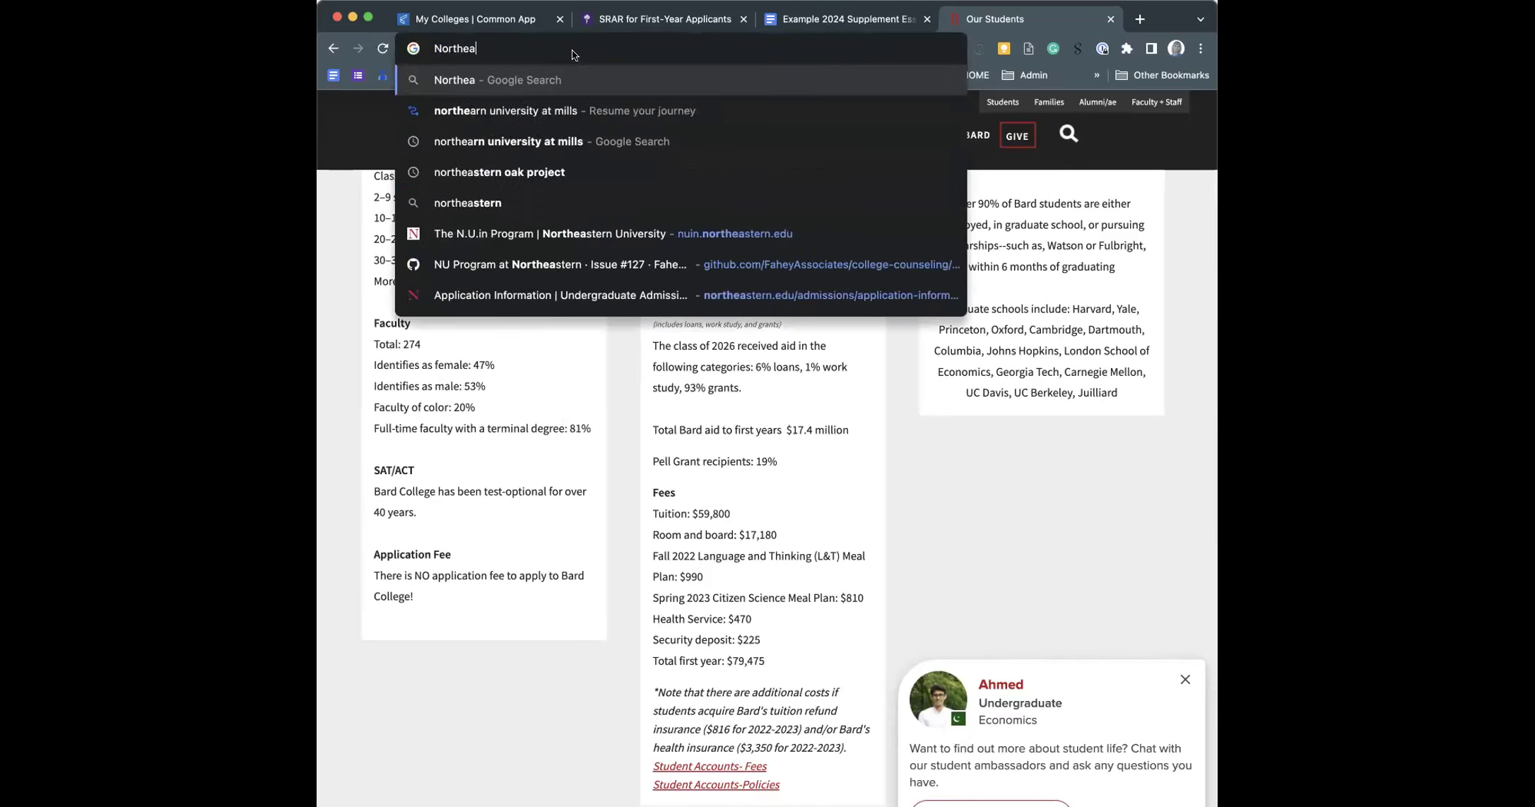
pyautogui.write('stern ')
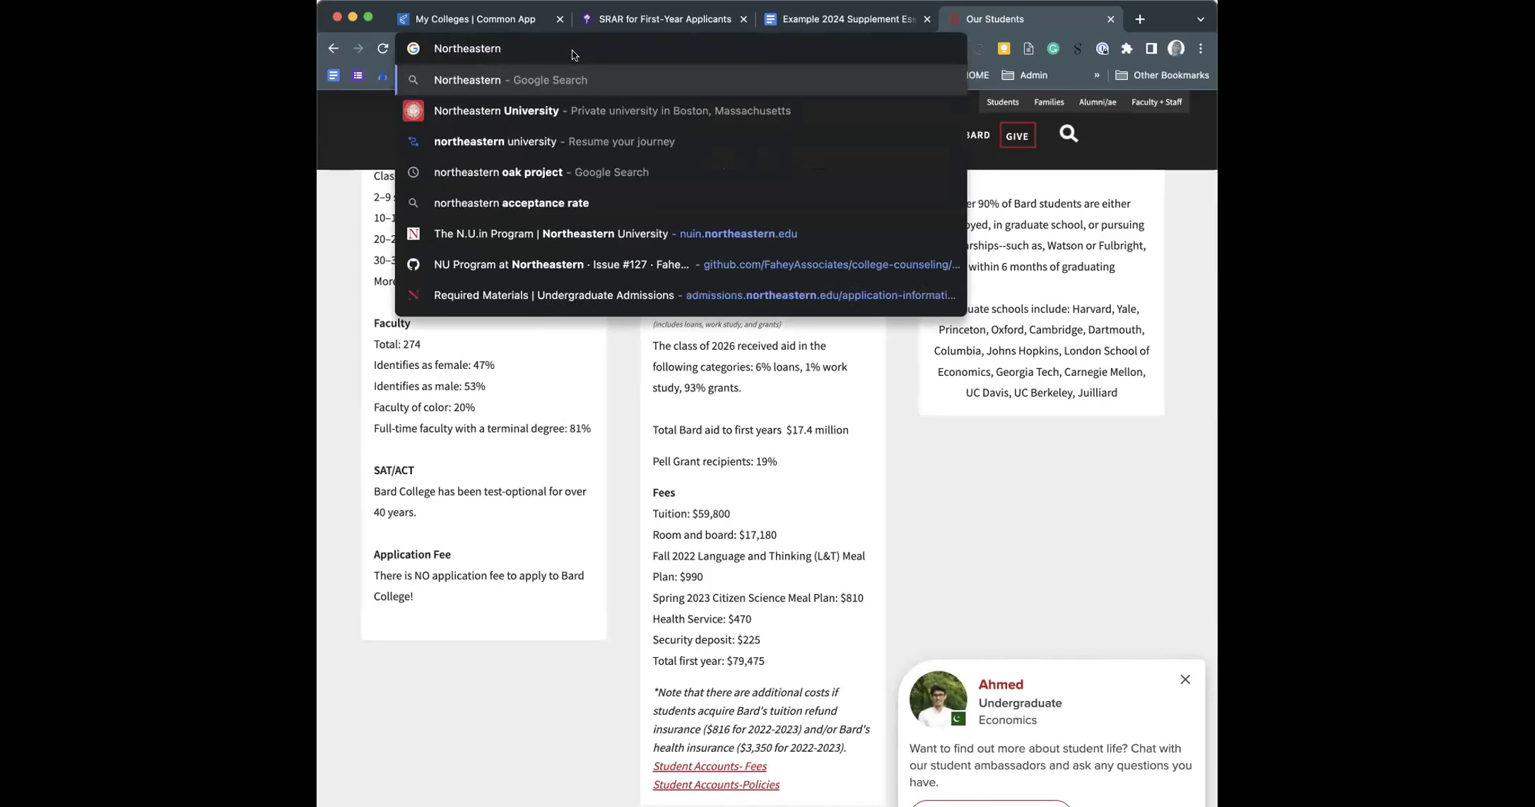
pyautogui.write('freshm')
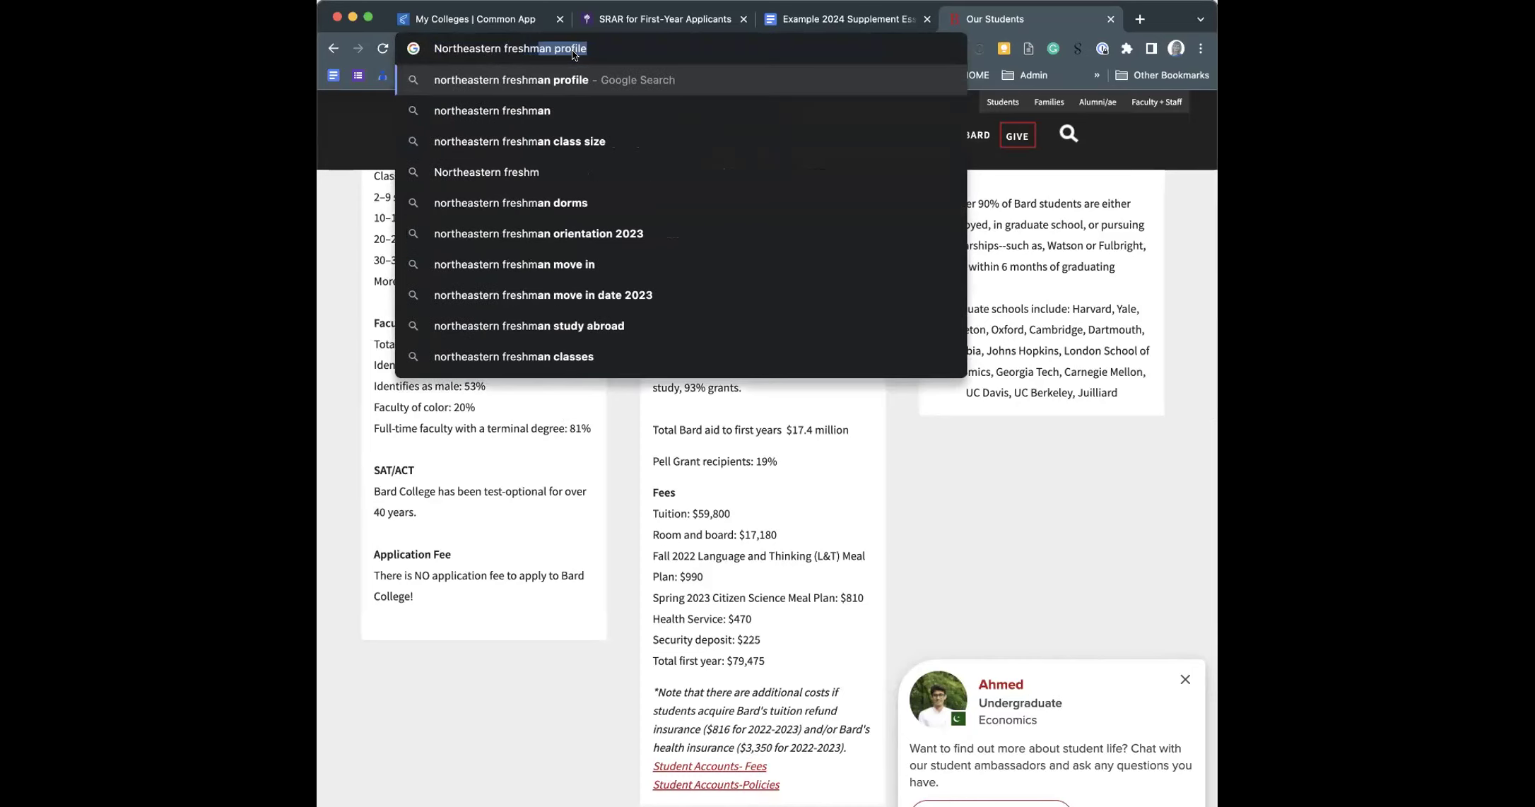
pyautogui.write('an pr')
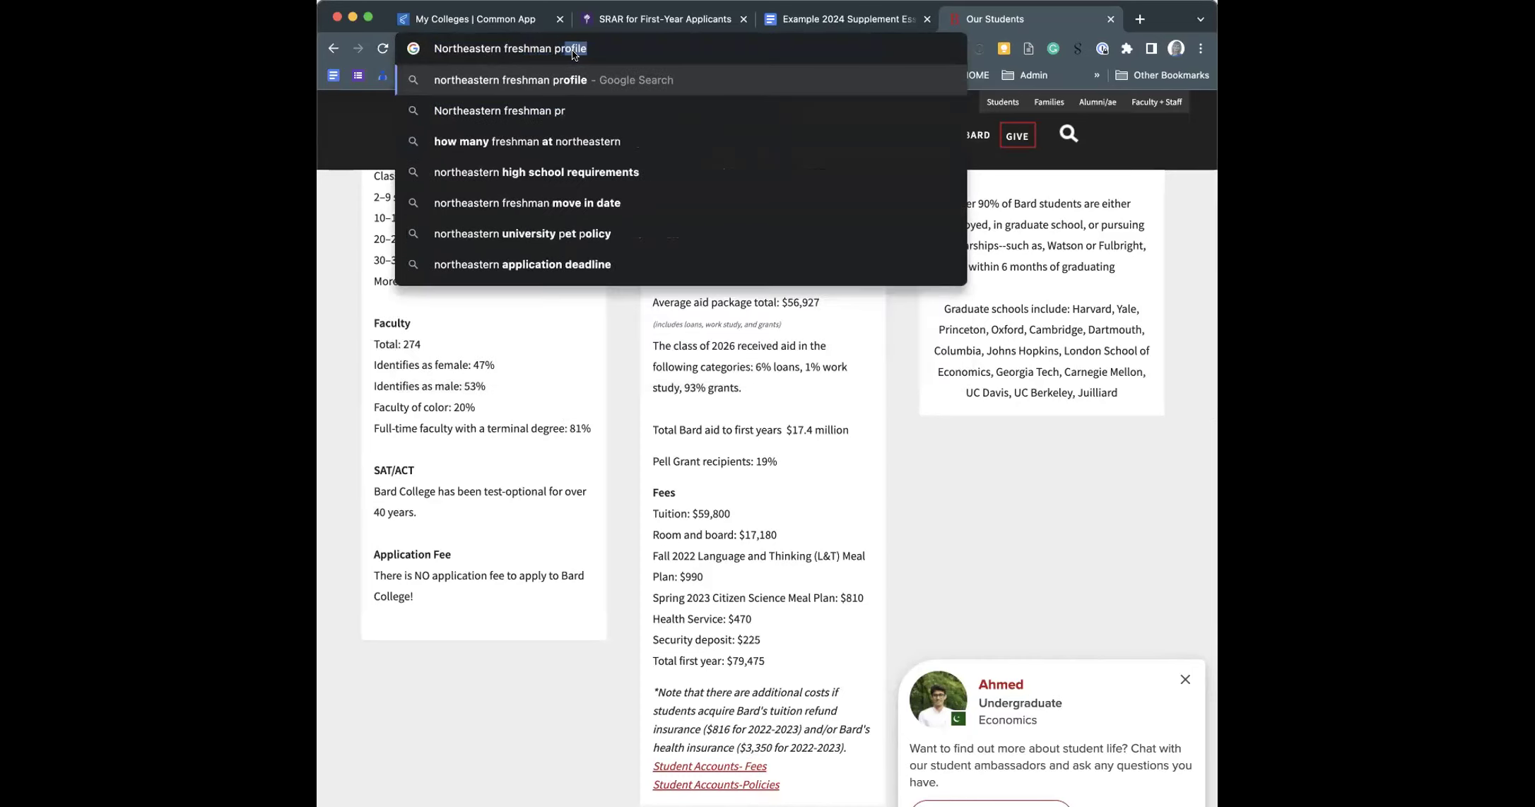
pyautogui.write('ofile')
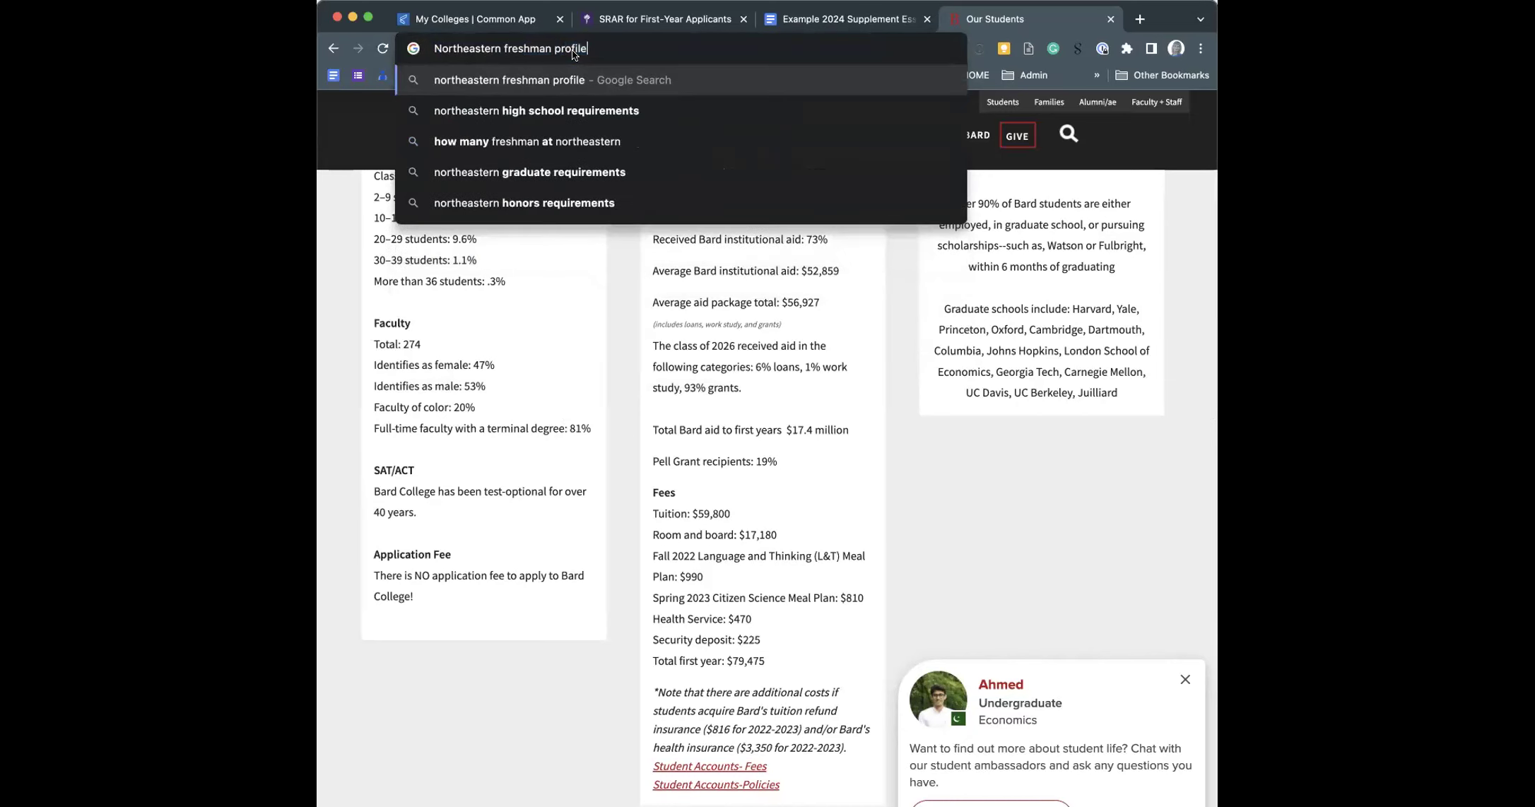
pyautogui.press('Return')
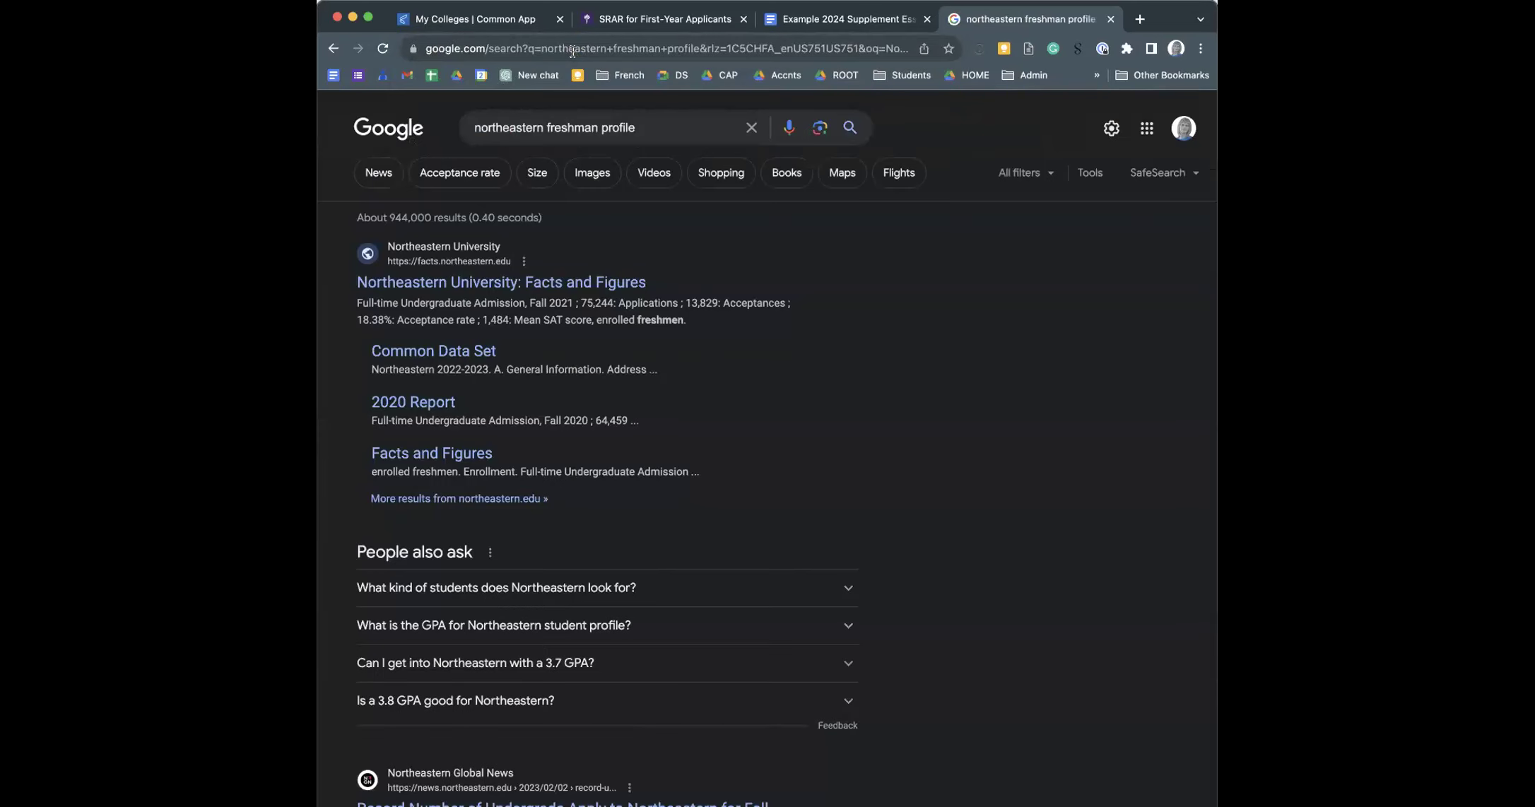
# - Open Northeastern University's Facts and Figures page and examine its undergraduate admission and enrollment figures
pyautogui.click(493, 275)
pyautogui.scroll(-10, 614, 301)
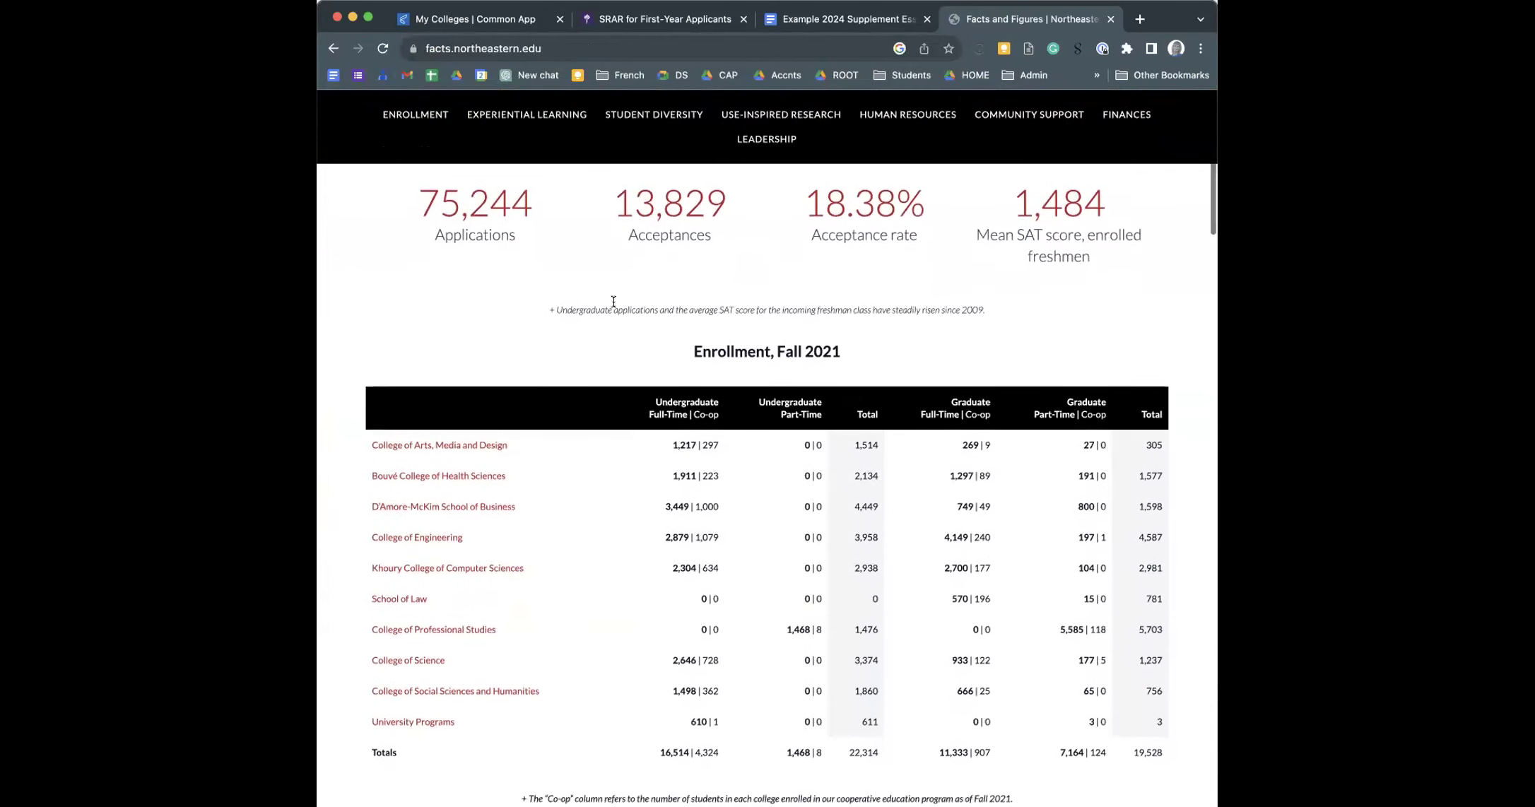
pyautogui.scroll(-3, 613, 301)
pyautogui.scroll(1, 613, 304)
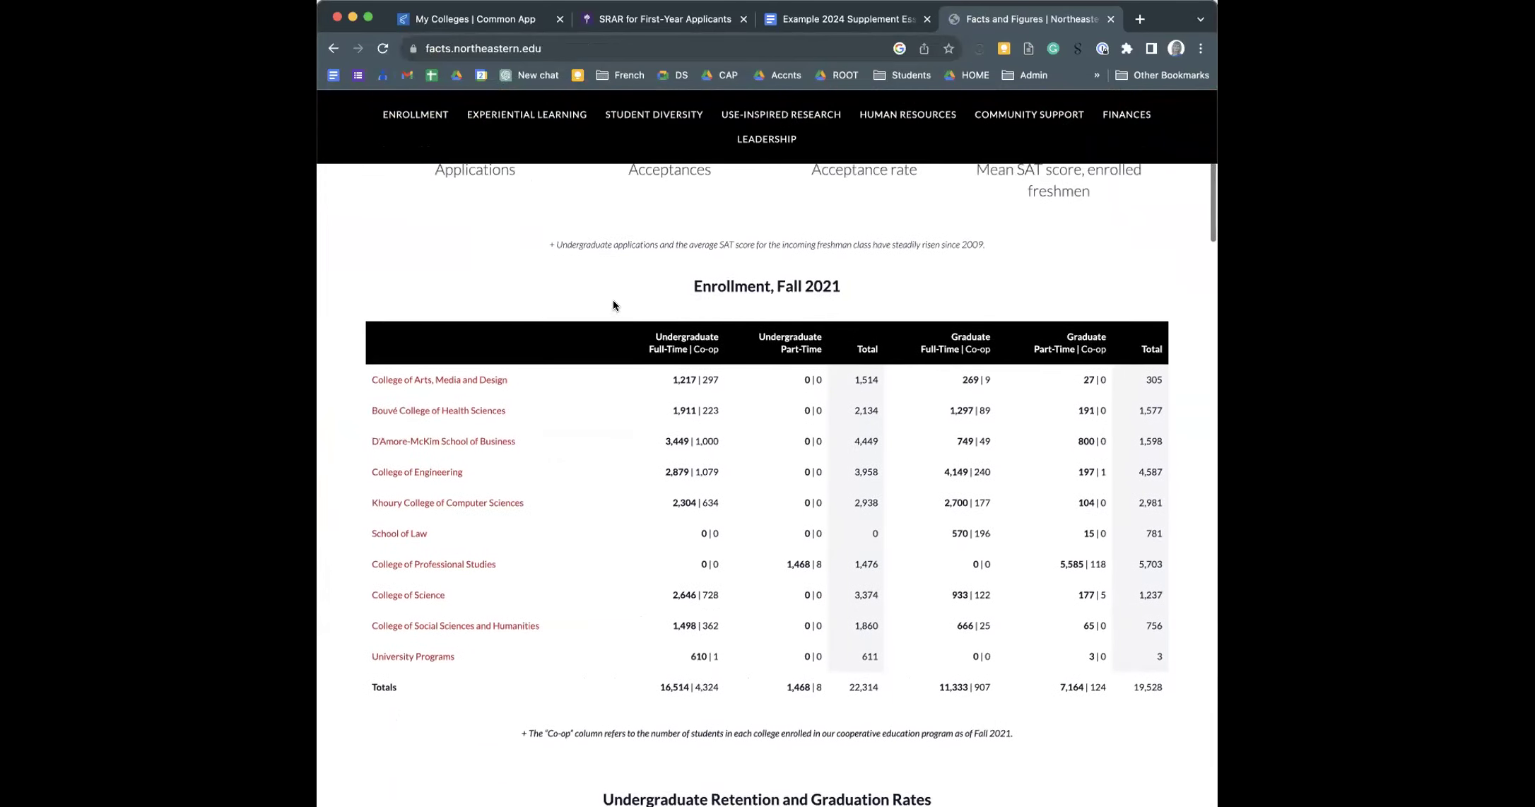
pyautogui.scroll(1, 613, 304)
# - Look through the remaining sections of Northeastern's facts page and find the text "SAT" on it
pyautogui.scroll(-10, 612, 305)
pyautogui.scroll(-8, 613, 302)
pyautogui.scroll(-8, 614, 305)
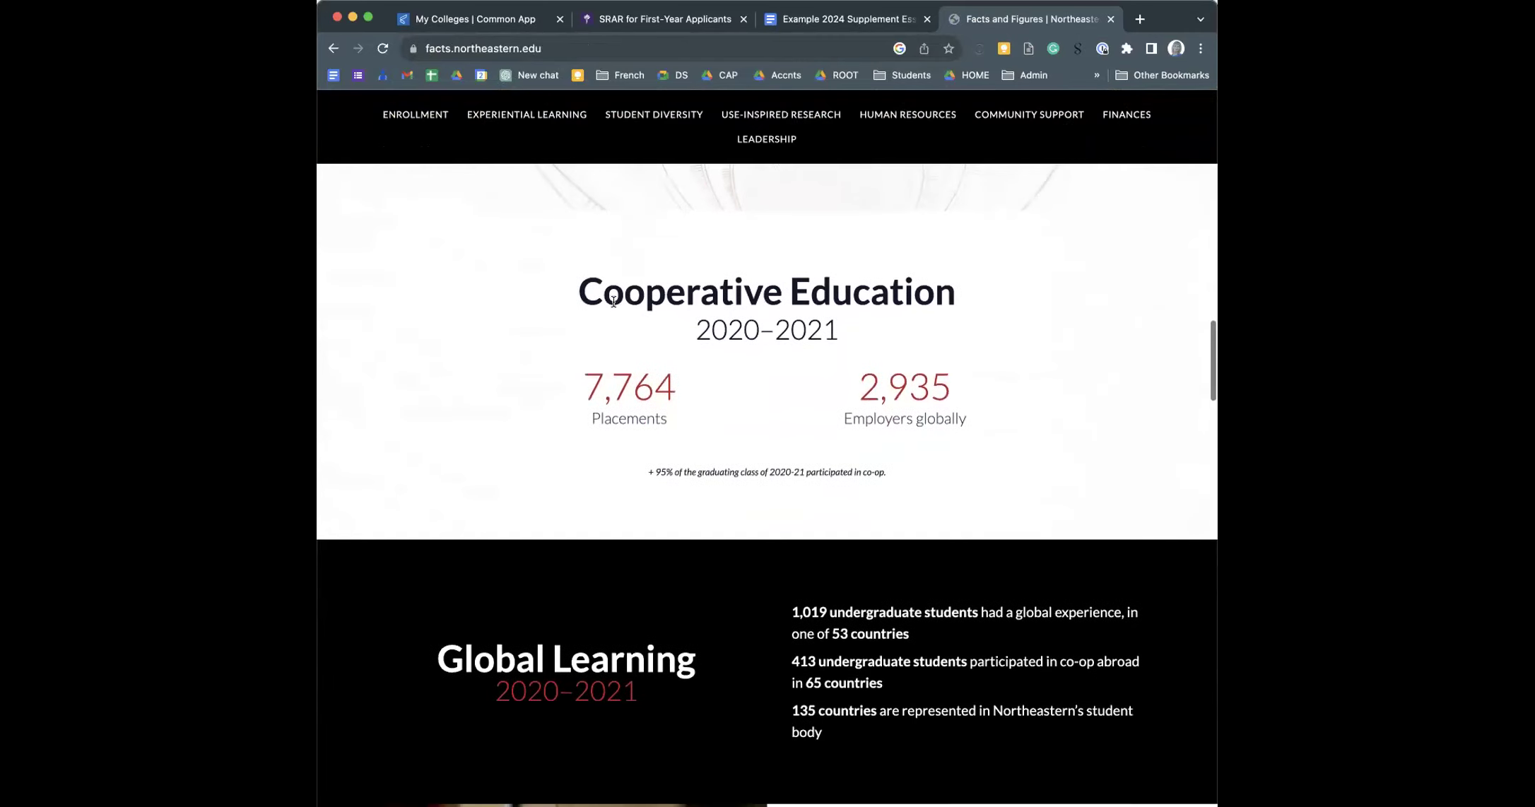
pyautogui.scroll(-8, 613, 304)
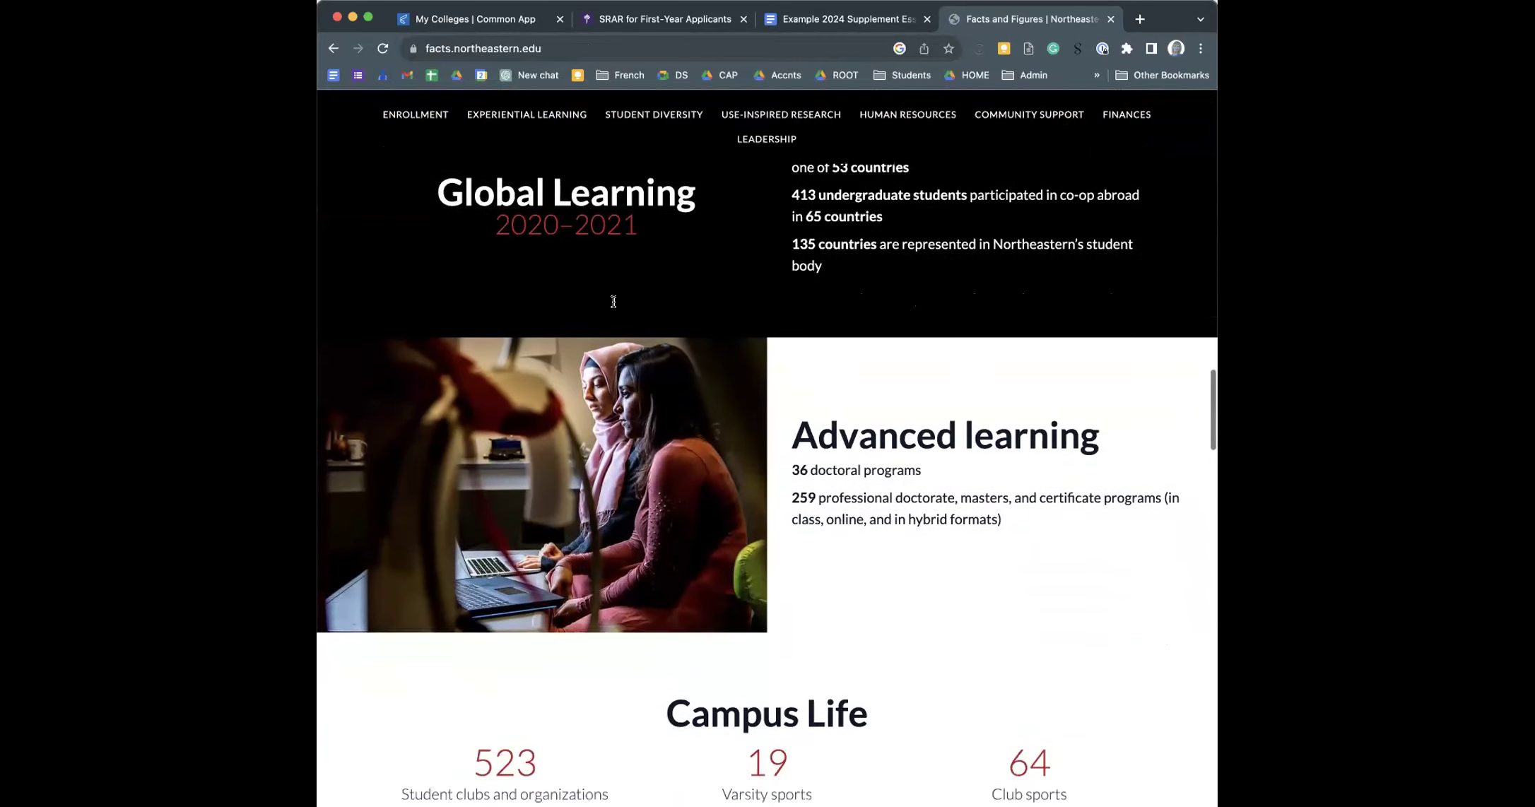
pyautogui.scroll(-10, 613, 302)
pyautogui.scroll(-9, 613, 305)
pyautogui.scroll(-12, 612, 305)
pyautogui.scroll(-7, 614, 304)
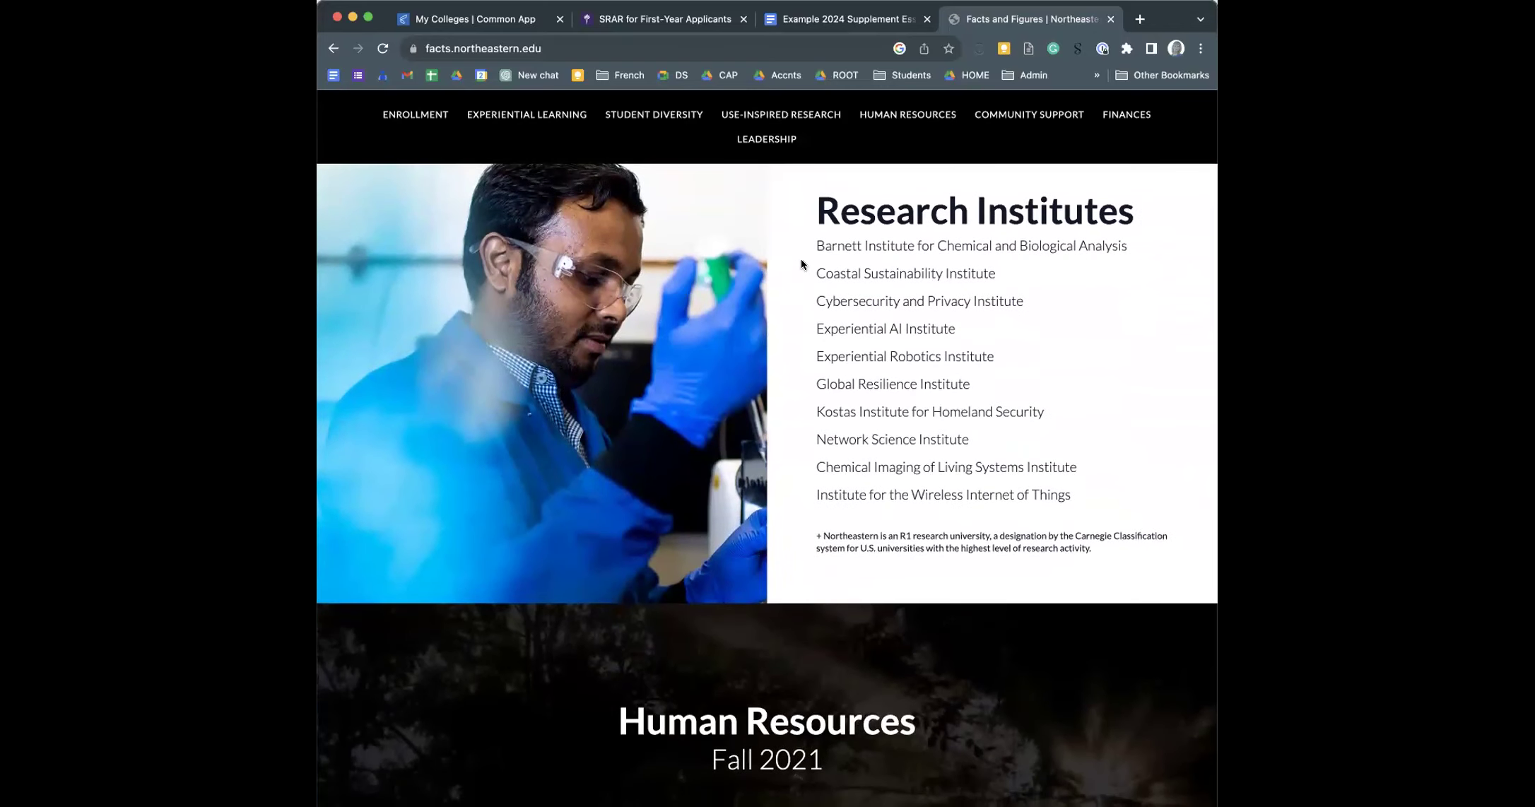
pyautogui.press('super+f')
pyautogui.write('SAT')
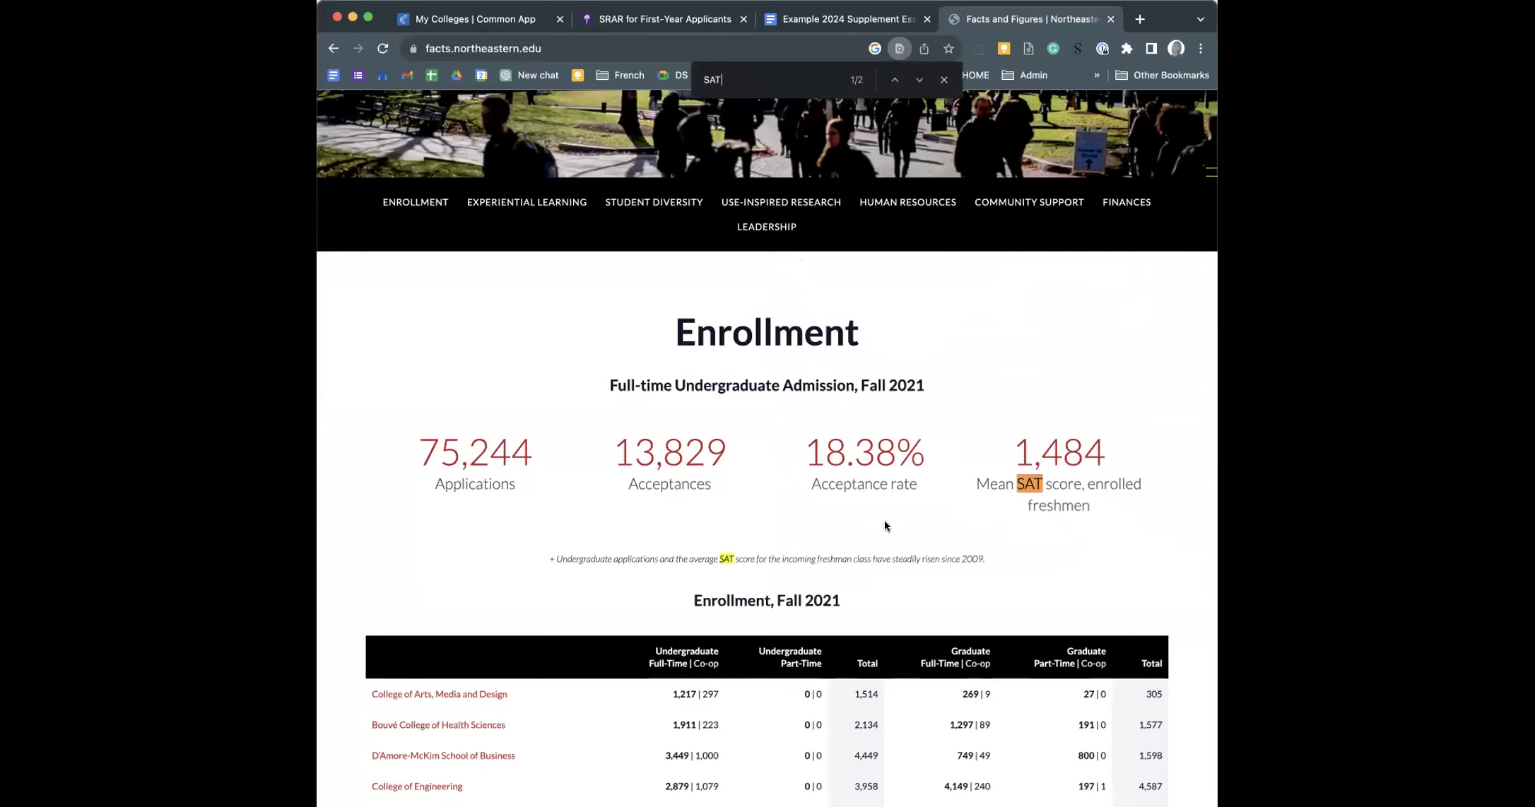
# - Search the web for "cornell university freshman profile" and open Cornell's Class of 2025 profile PDF
pyautogui.click(535, 47)
pyautogui.write('cornell')
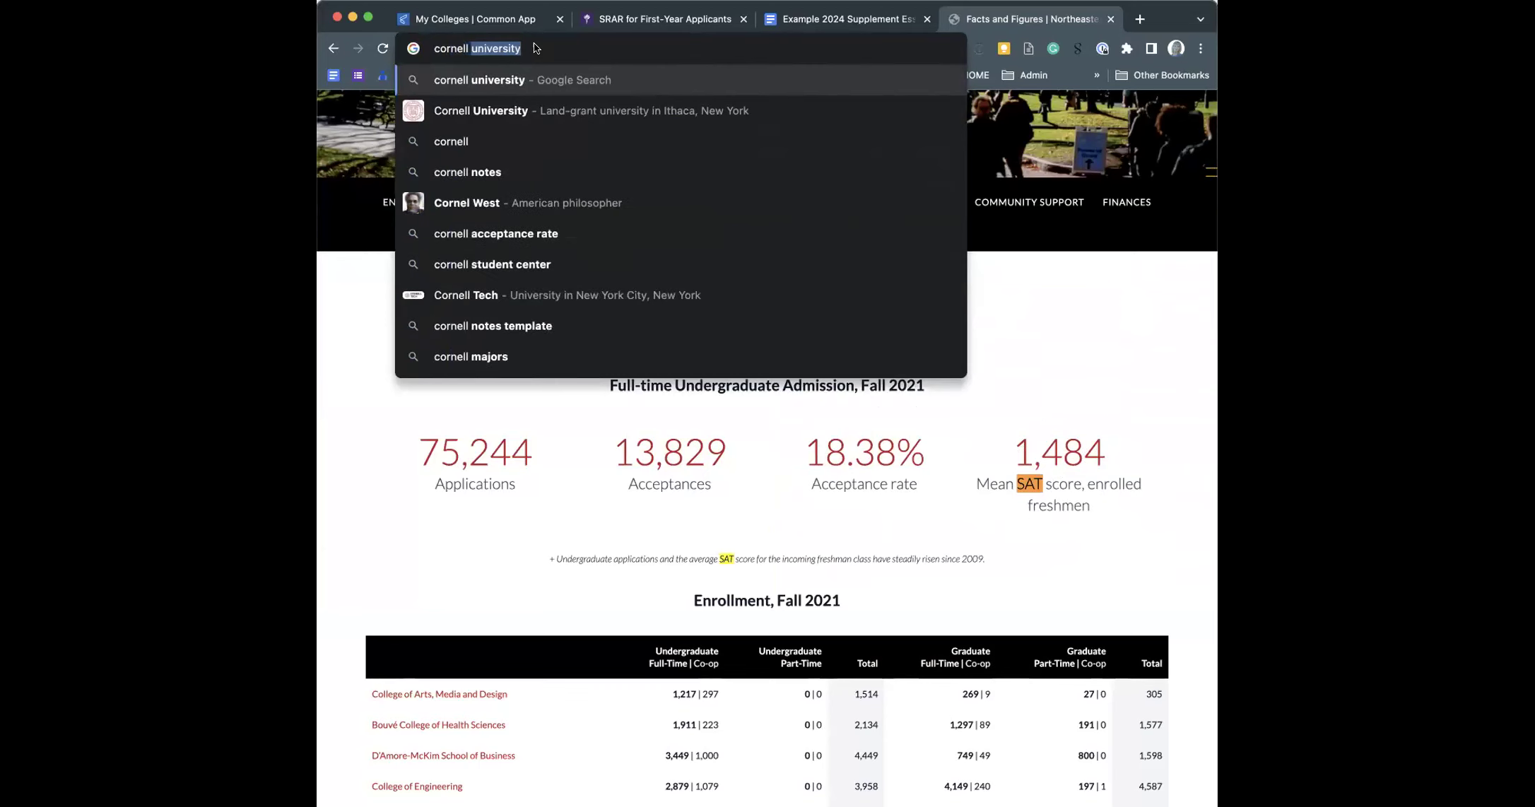
pyautogui.press('Right')
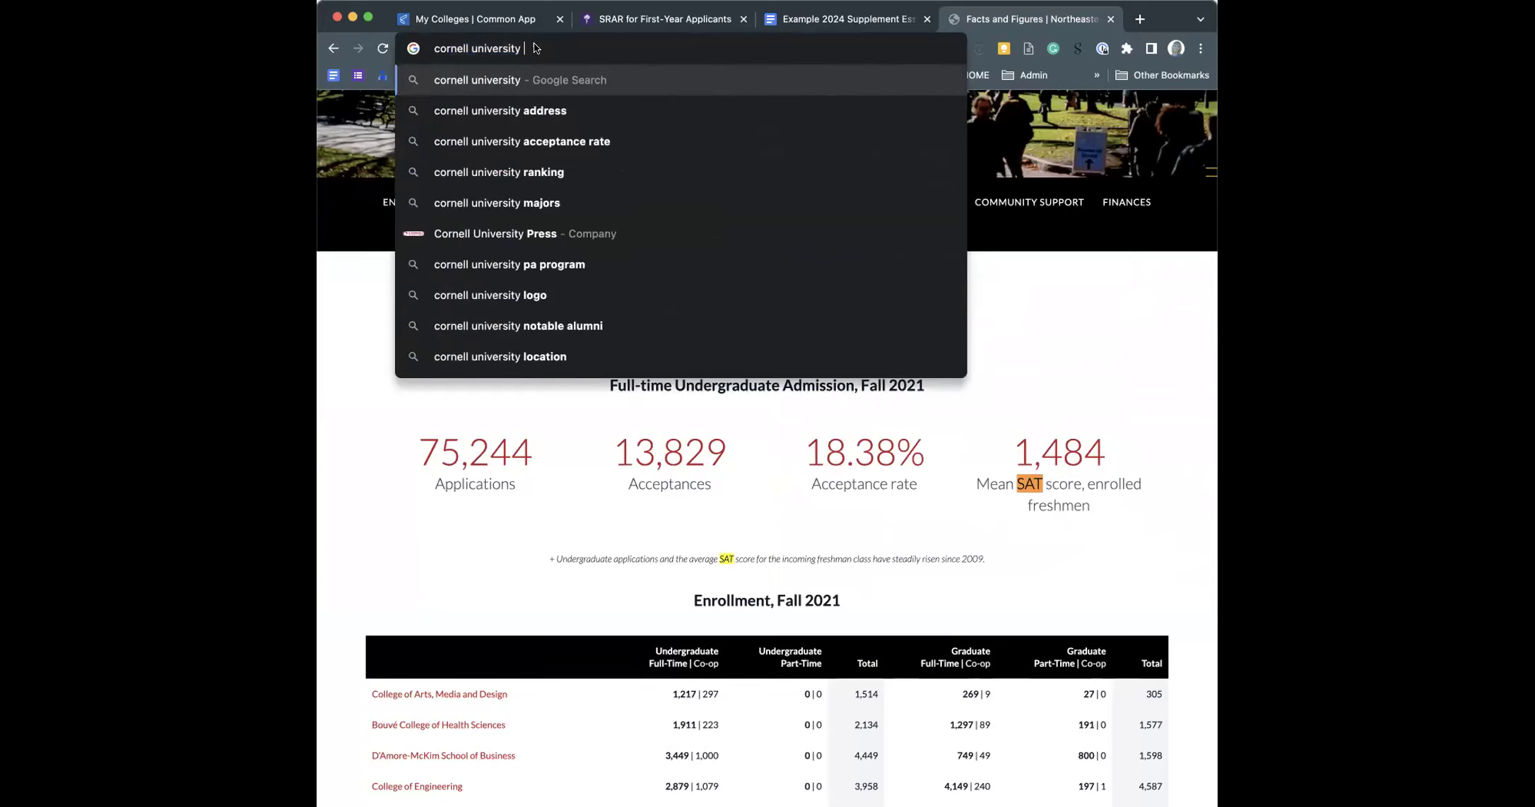
pyautogui.write('fres')
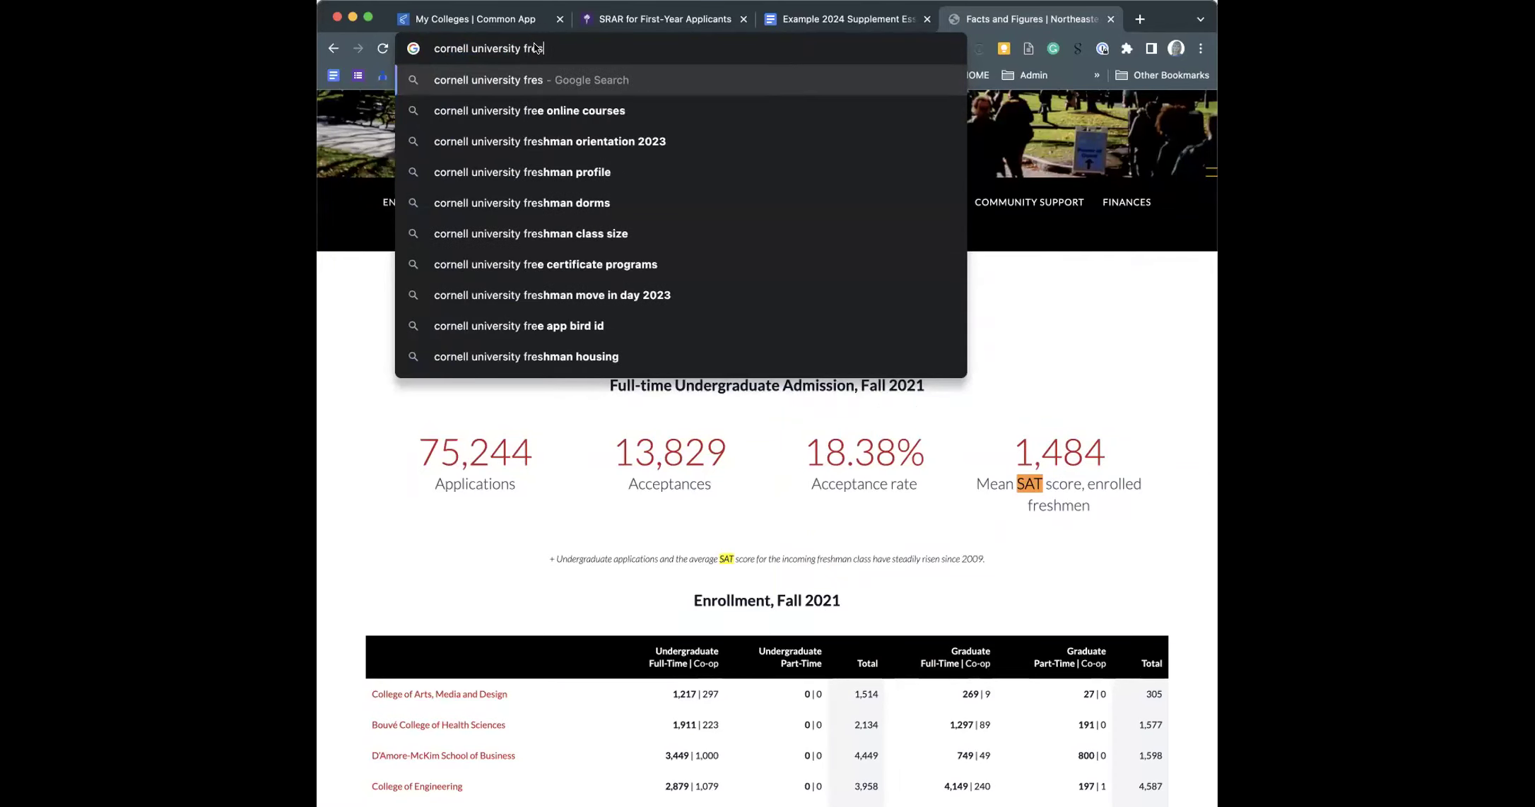
pyautogui.write('hman profile')
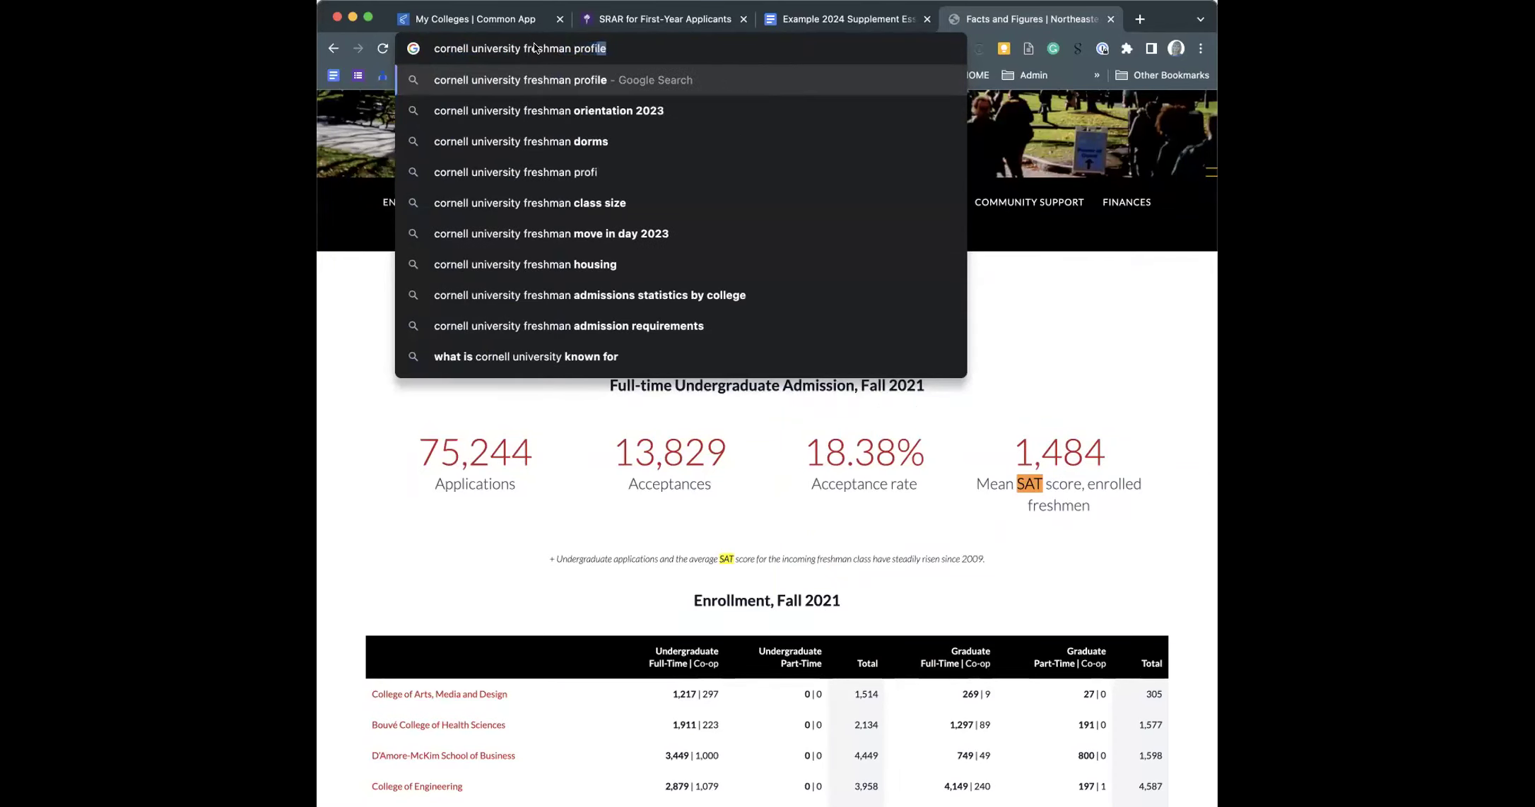
pyautogui.press('Return')
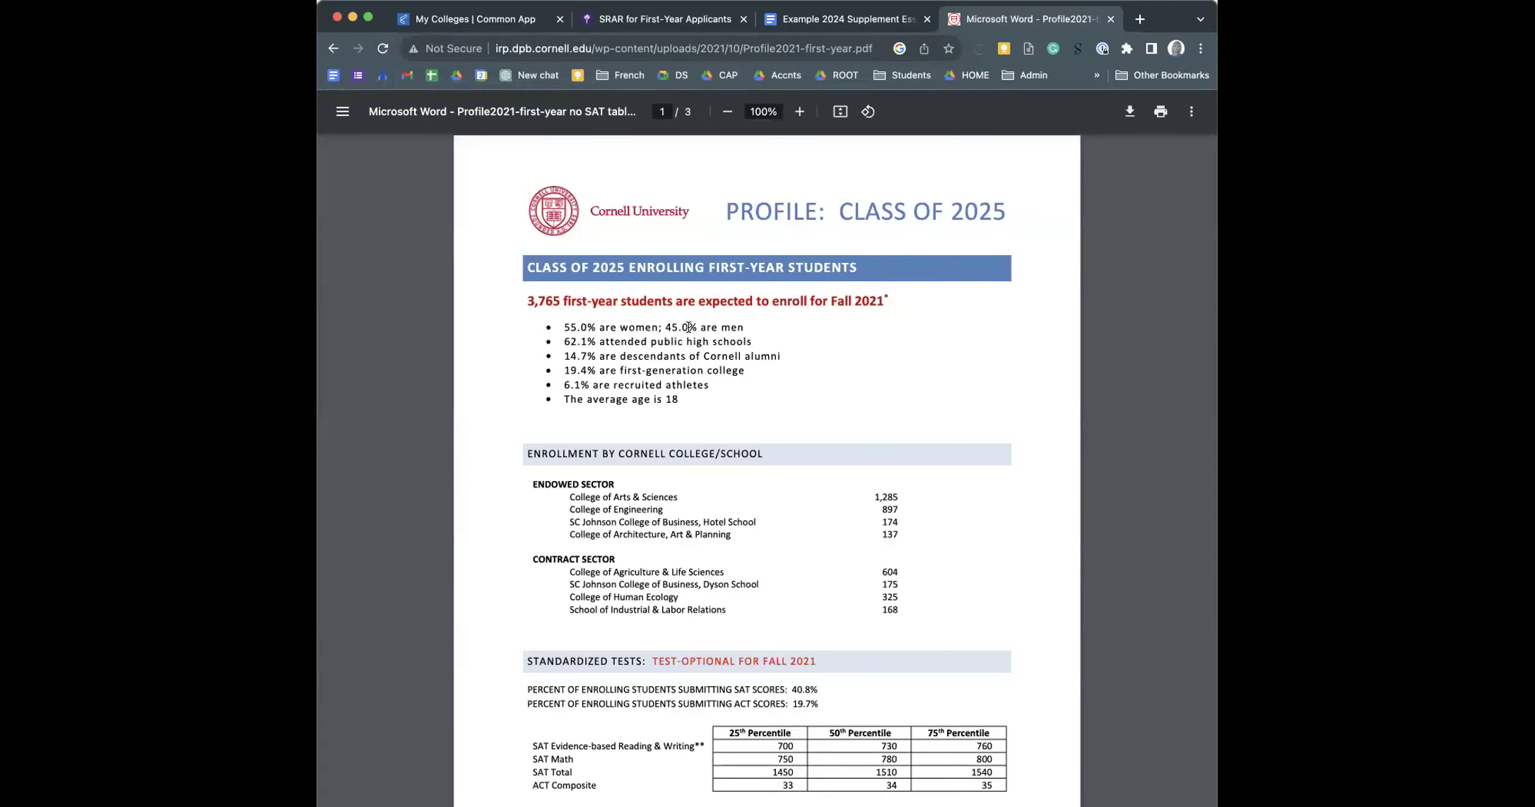
pyautogui.scroll(-2, 688, 341)
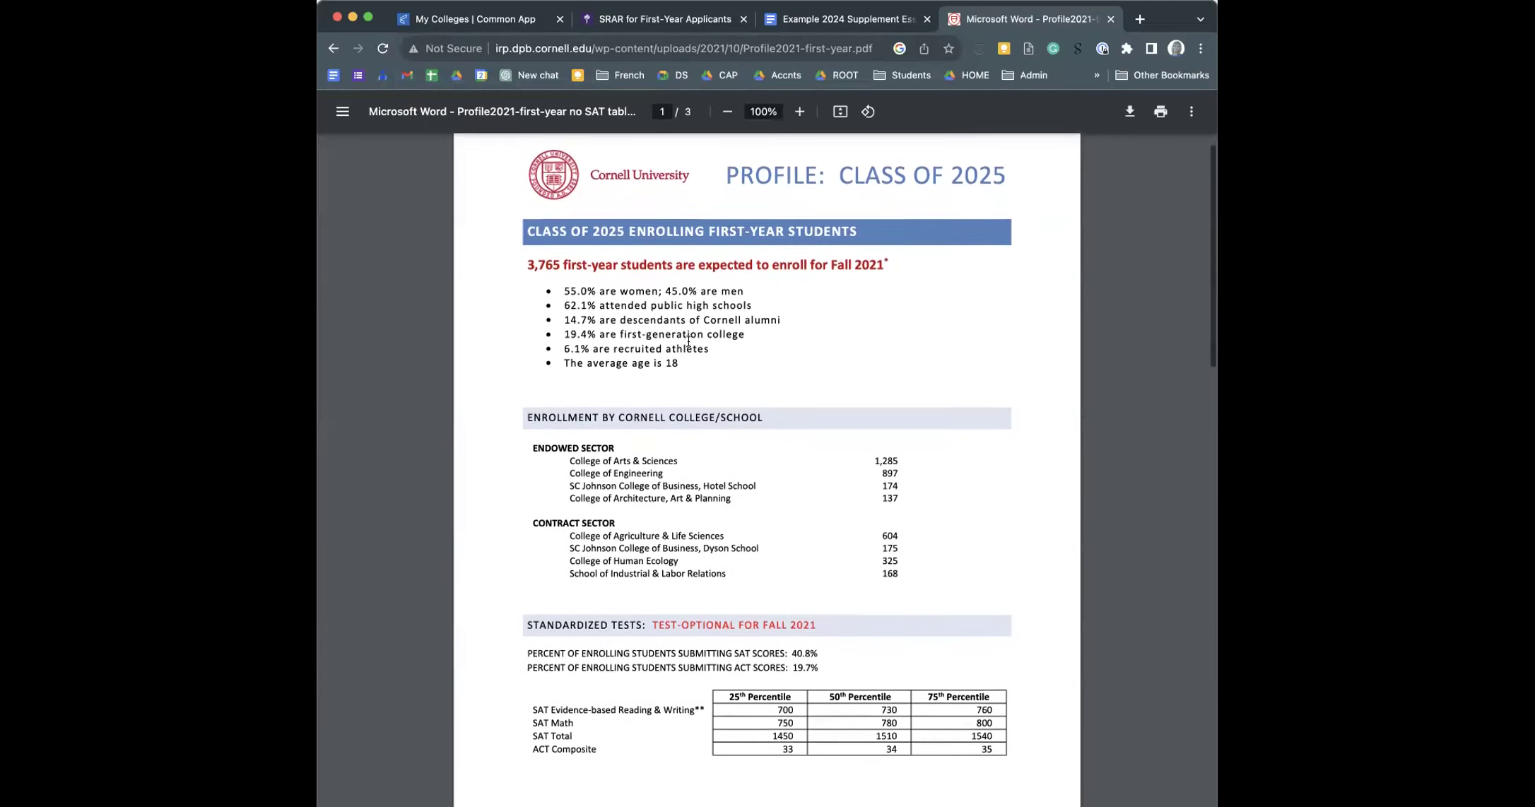
pyautogui.scroll(-5, 689, 342)
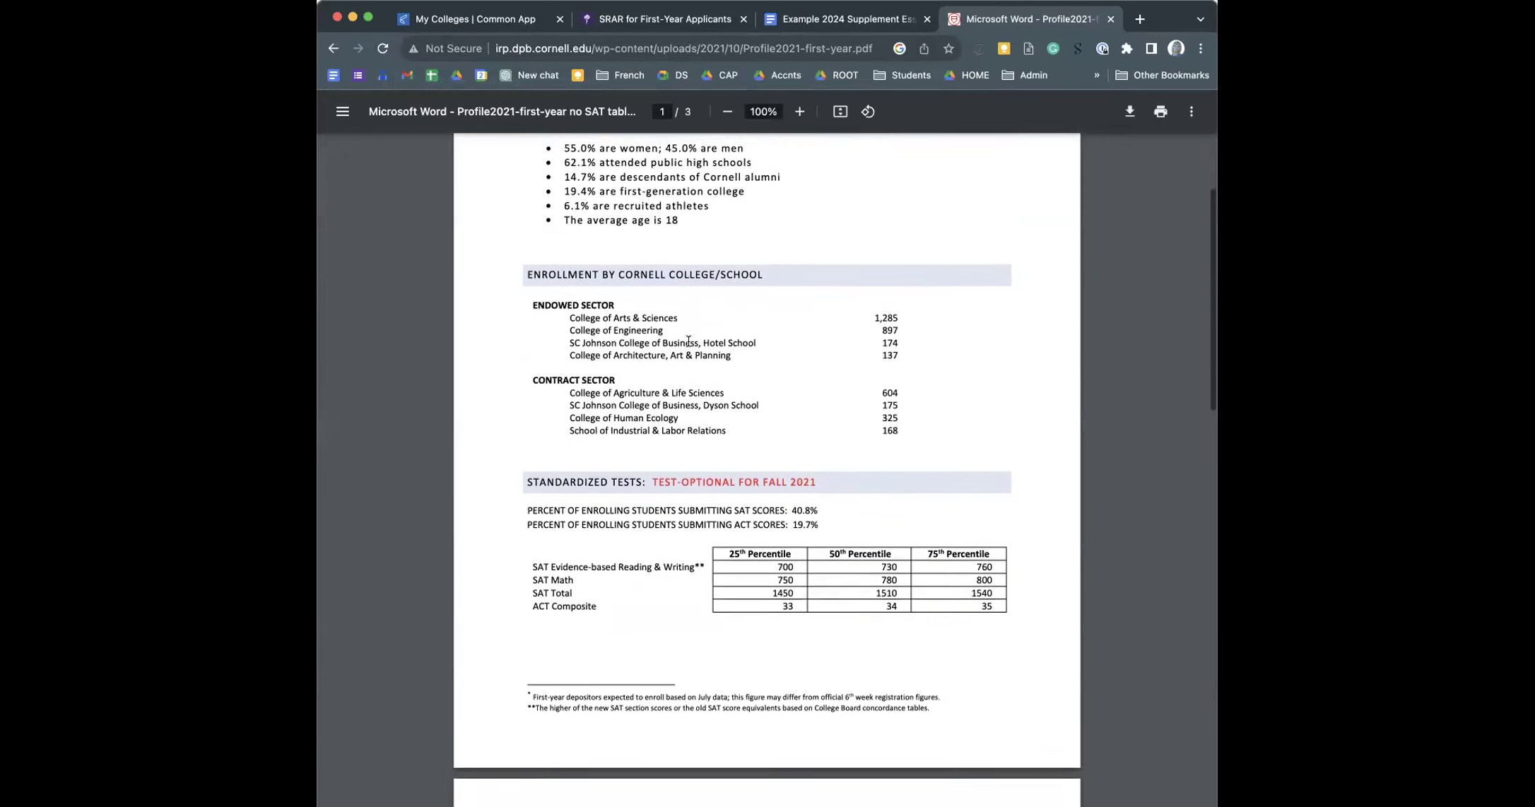
pyautogui.scroll(-5, 688, 341)
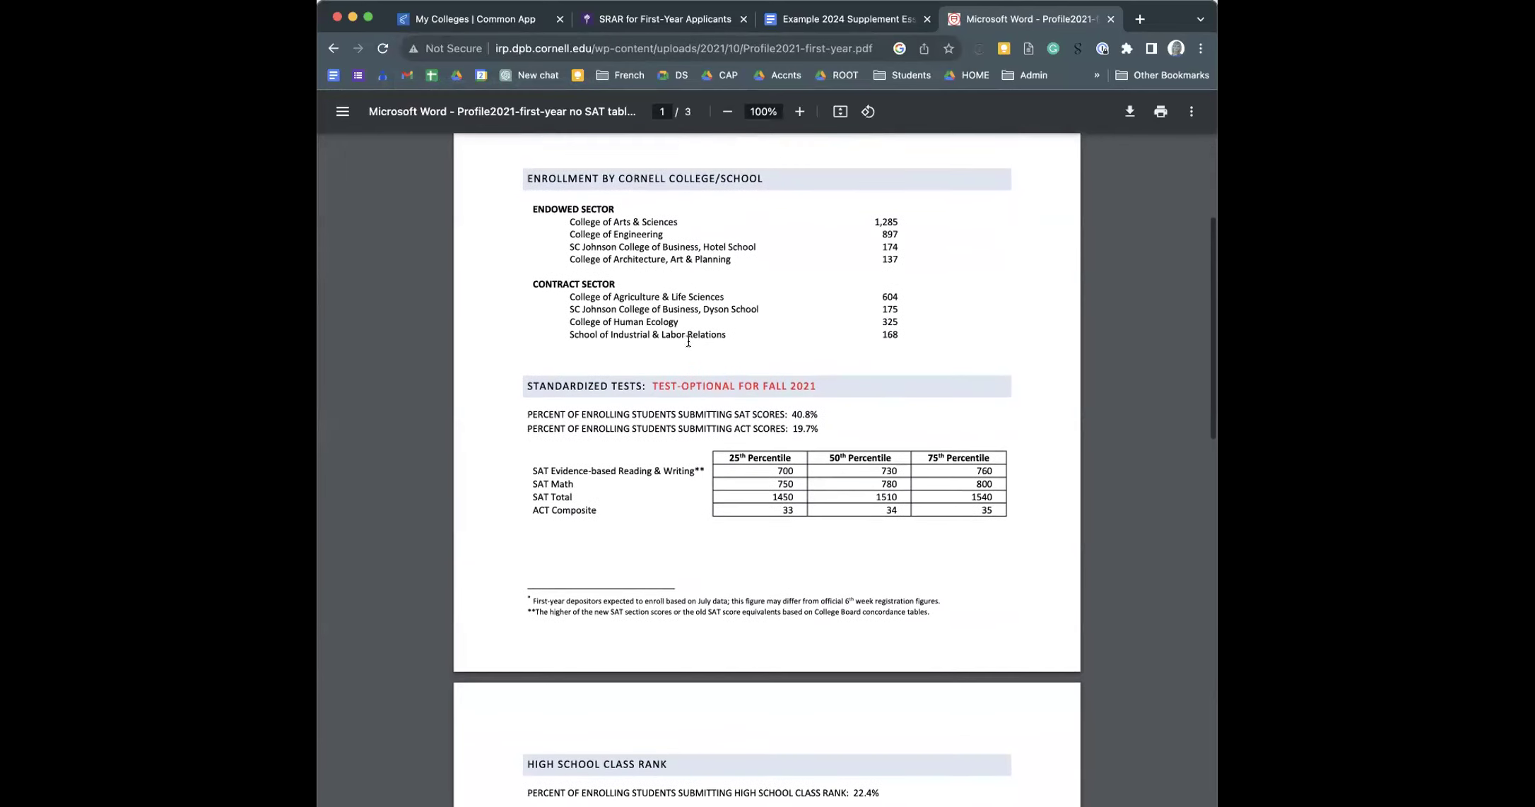
pyautogui.scroll(-1, 689, 341)
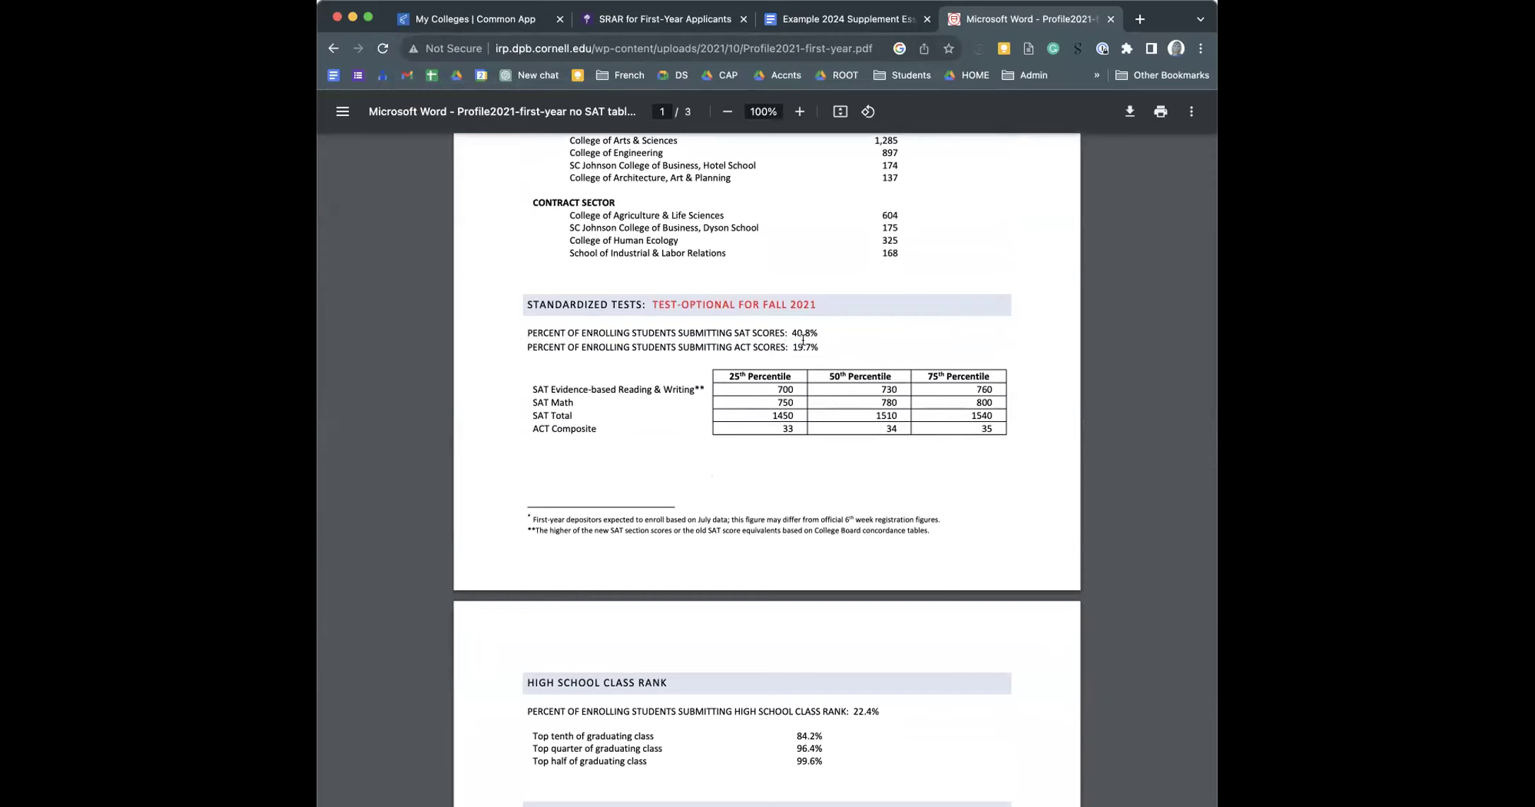
pyautogui.scroll(-2, 749, 346)
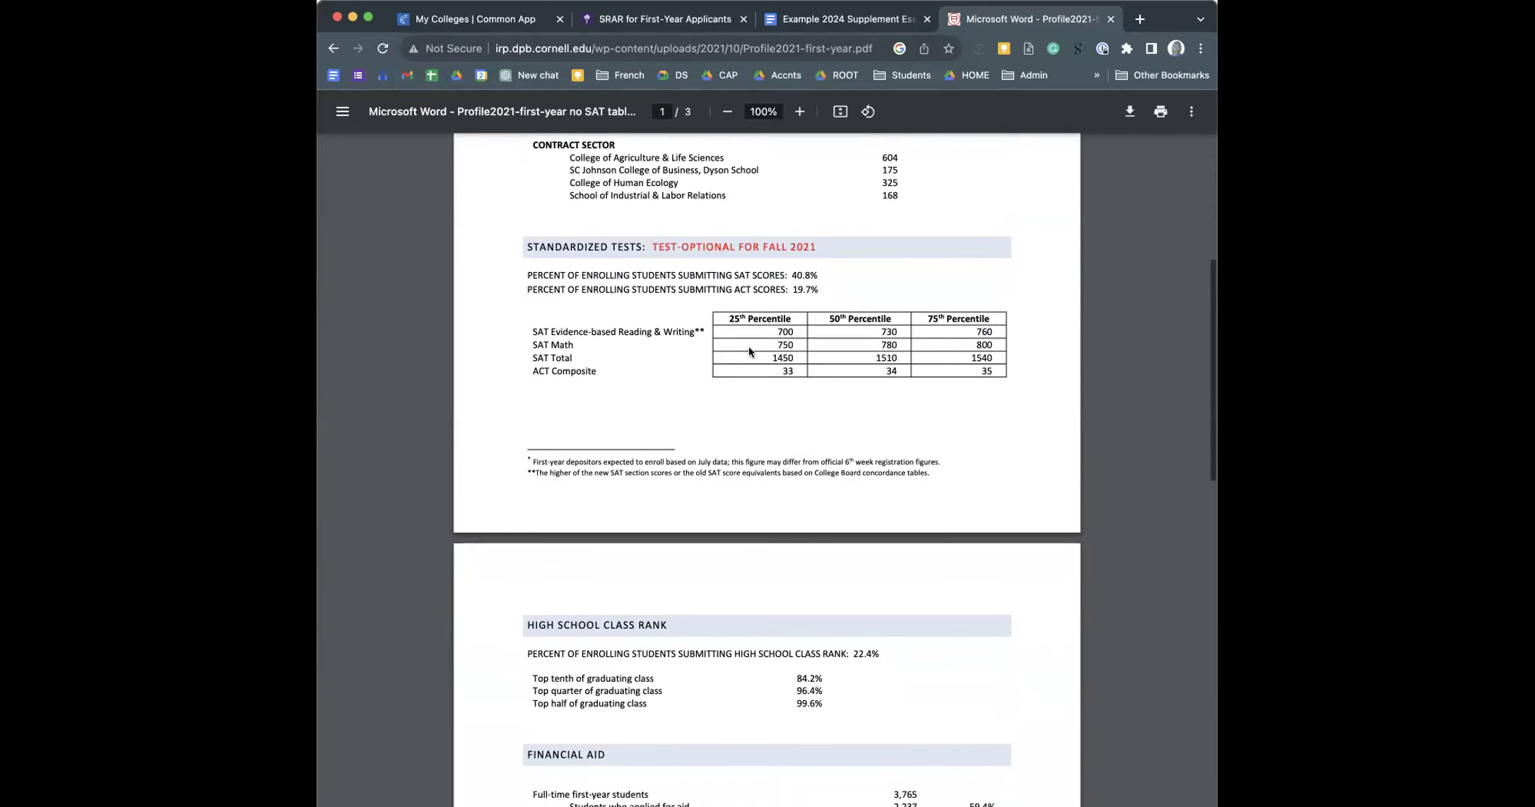
pyautogui.moveTo(522, 329); pyautogui.dragTo(820, 333)
pyautogui.click(833, 339)
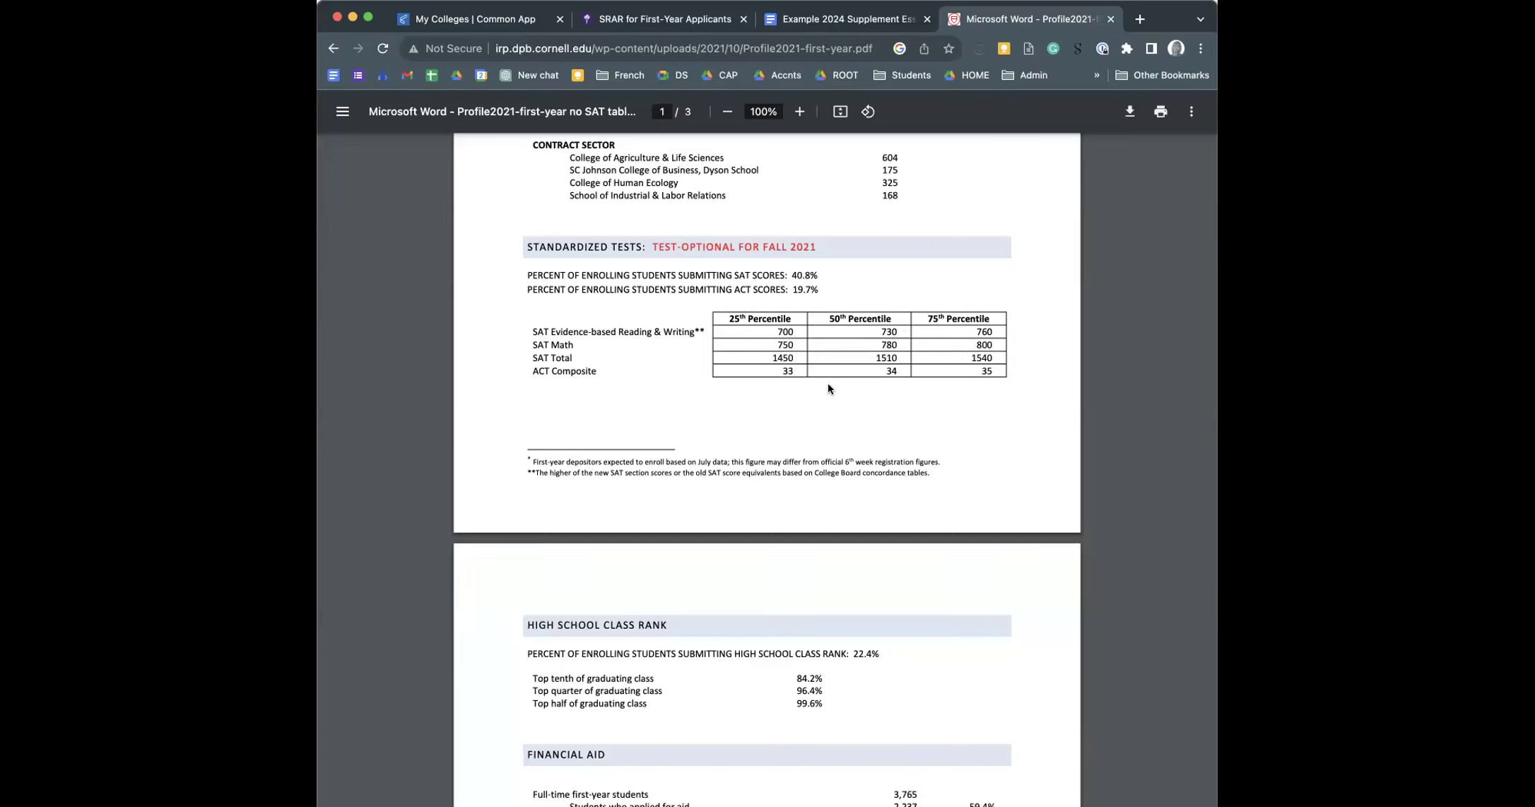
# - Search the web for "ut austin freshman profile" in the same tab
pyautogui.click(632, 49)
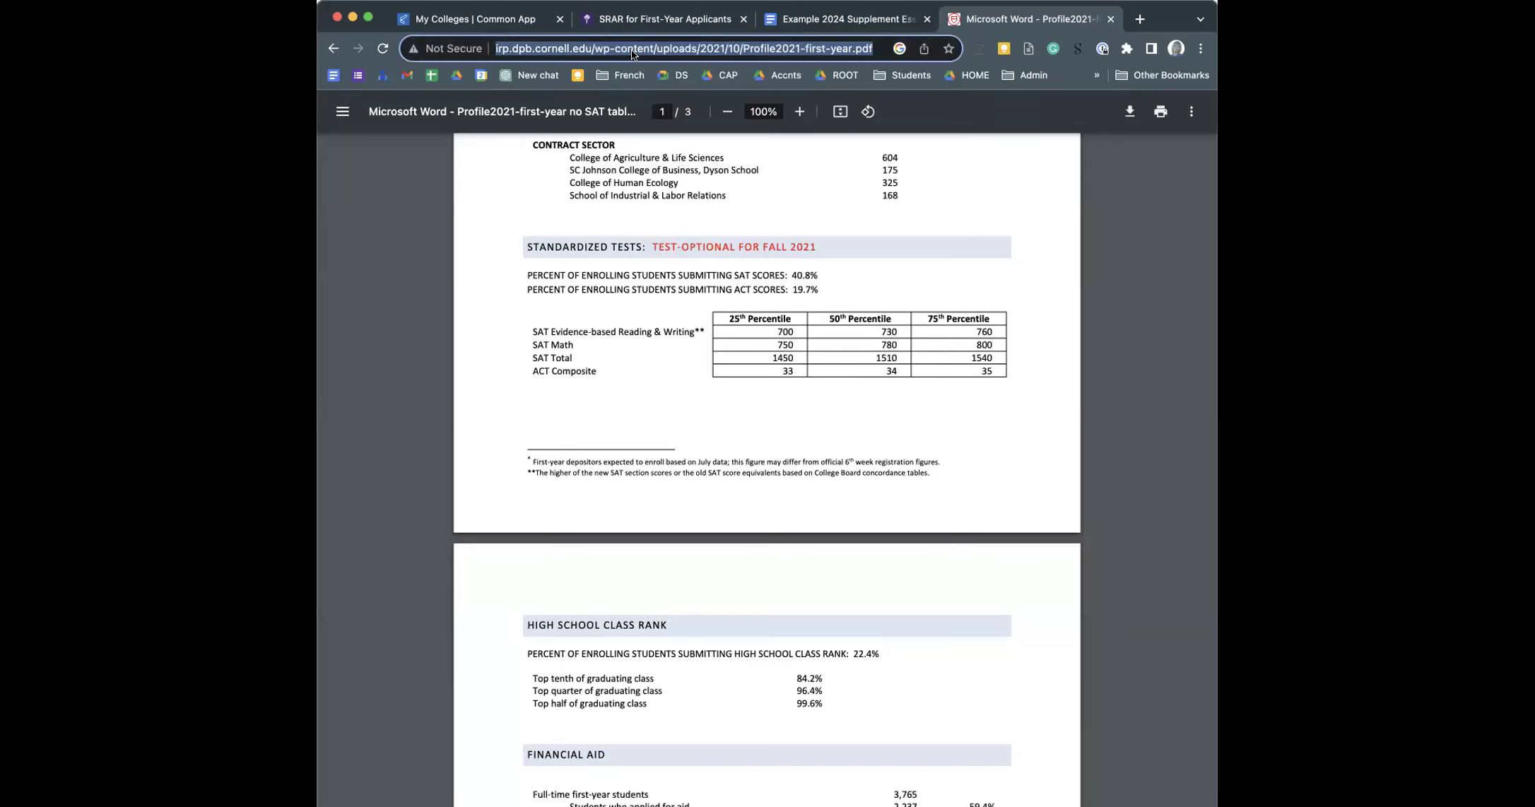
pyautogui.write('UT austin')
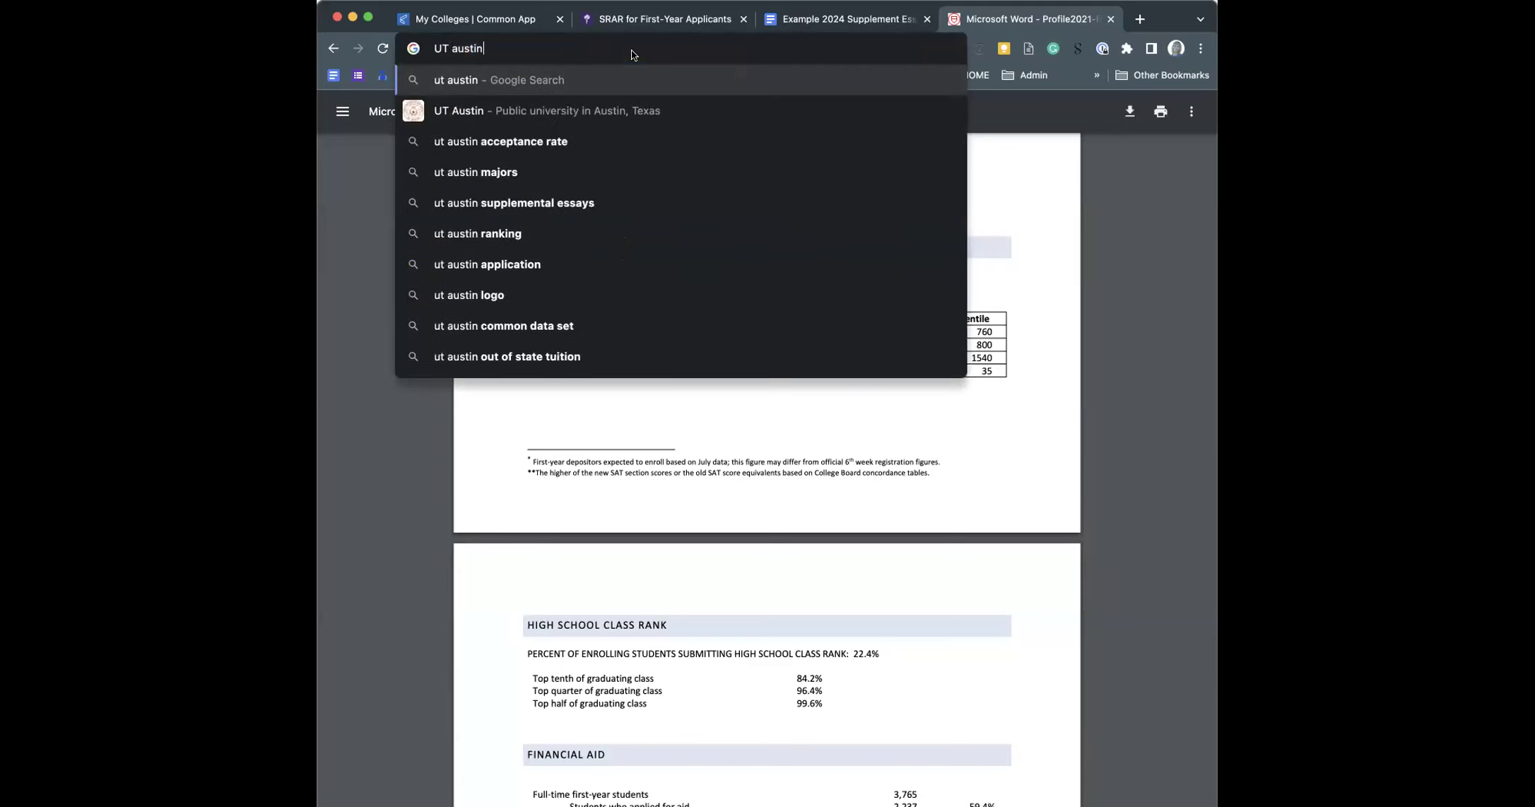
pyautogui.write(' freshman profie')
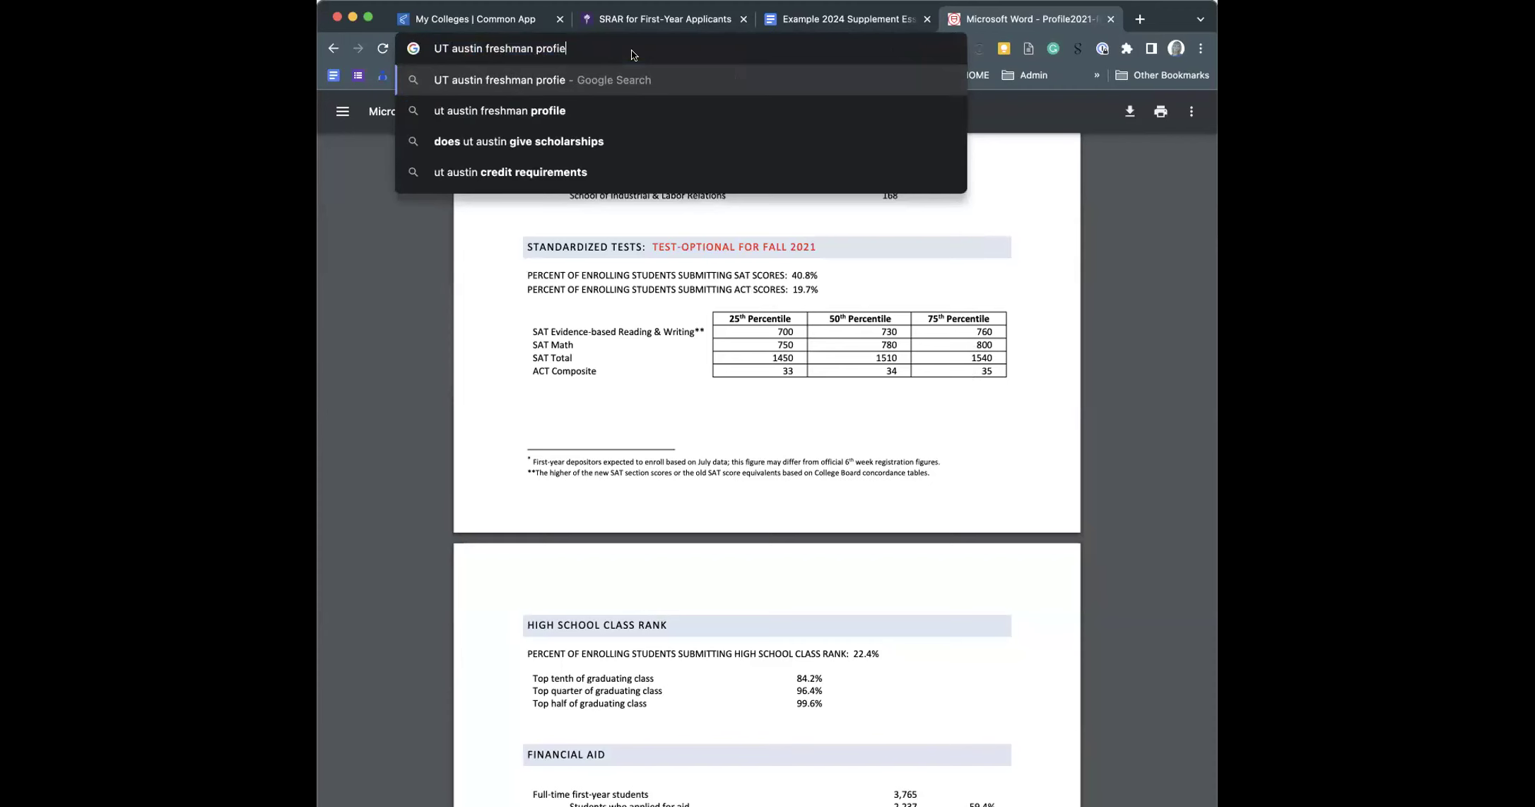
pyautogui.press('Down')
pyautogui.press('Return')
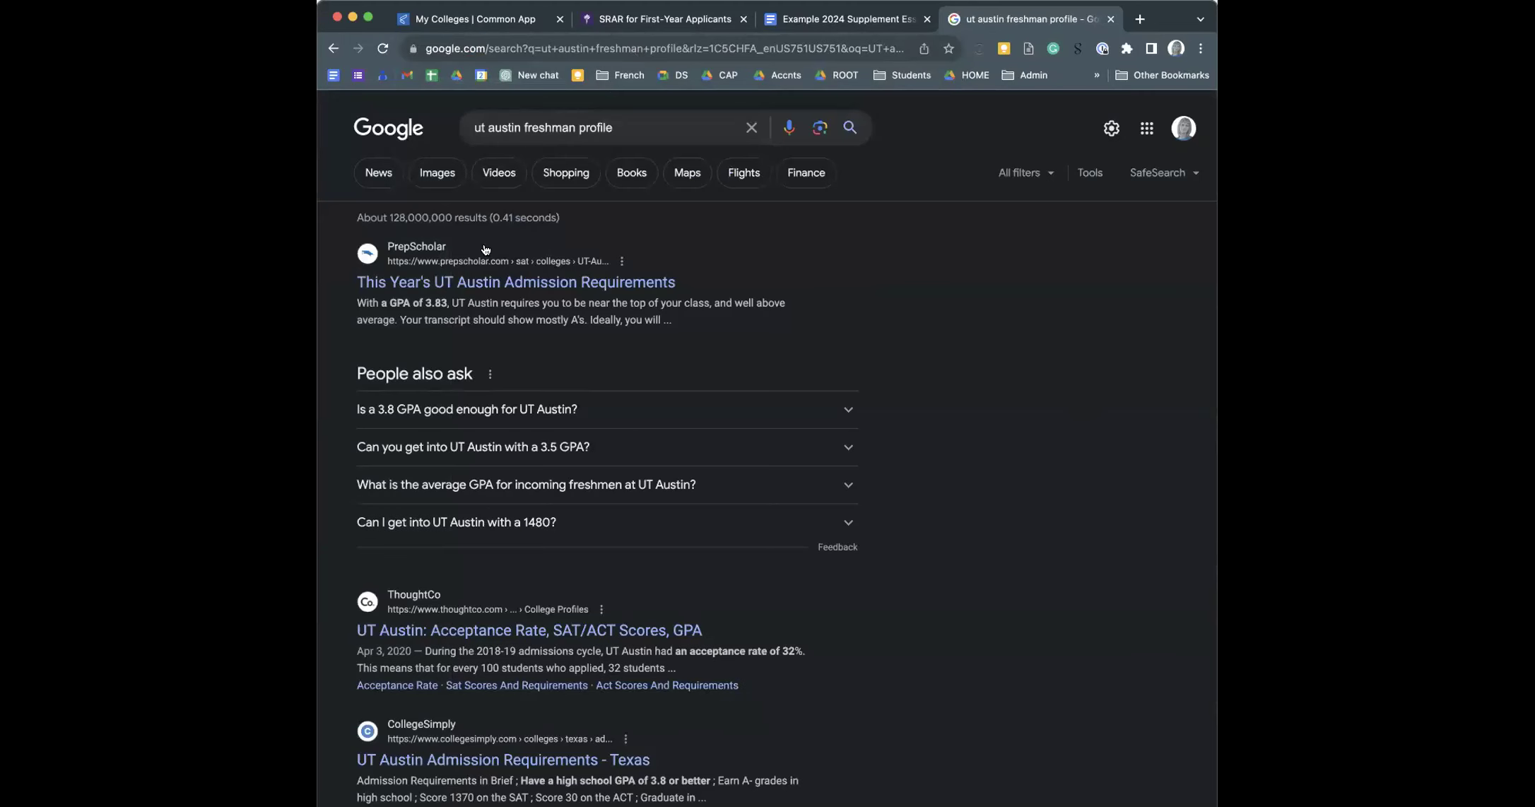
# - Look through the UT Austin search results for an official university source and open its Facts & Figures page
pyautogui.click(495, 283)
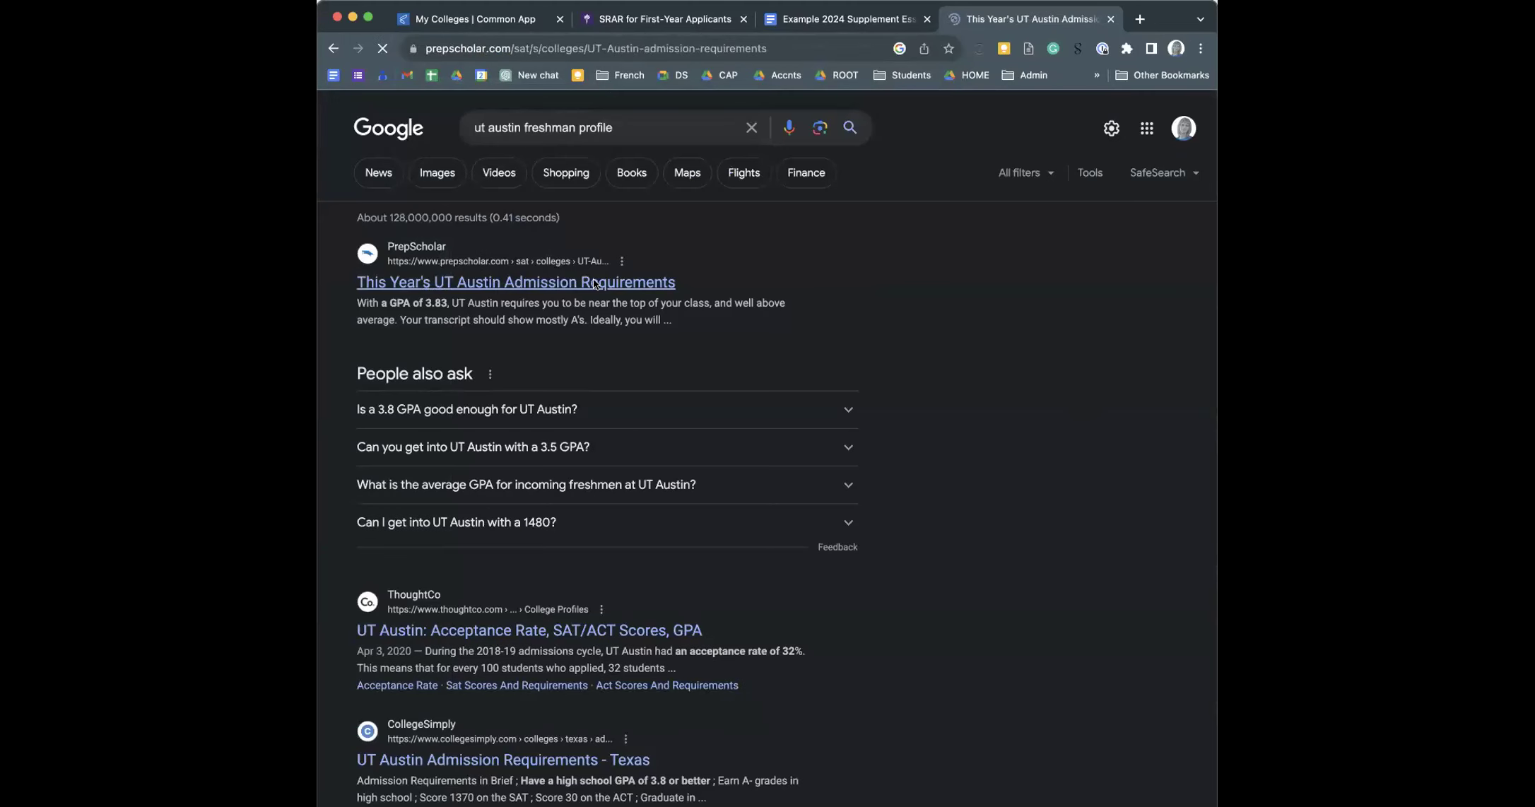
pyautogui.click(333, 48)
pyautogui.scroll(-5, 524, 300)
pyautogui.scroll(-4, 485, 464)
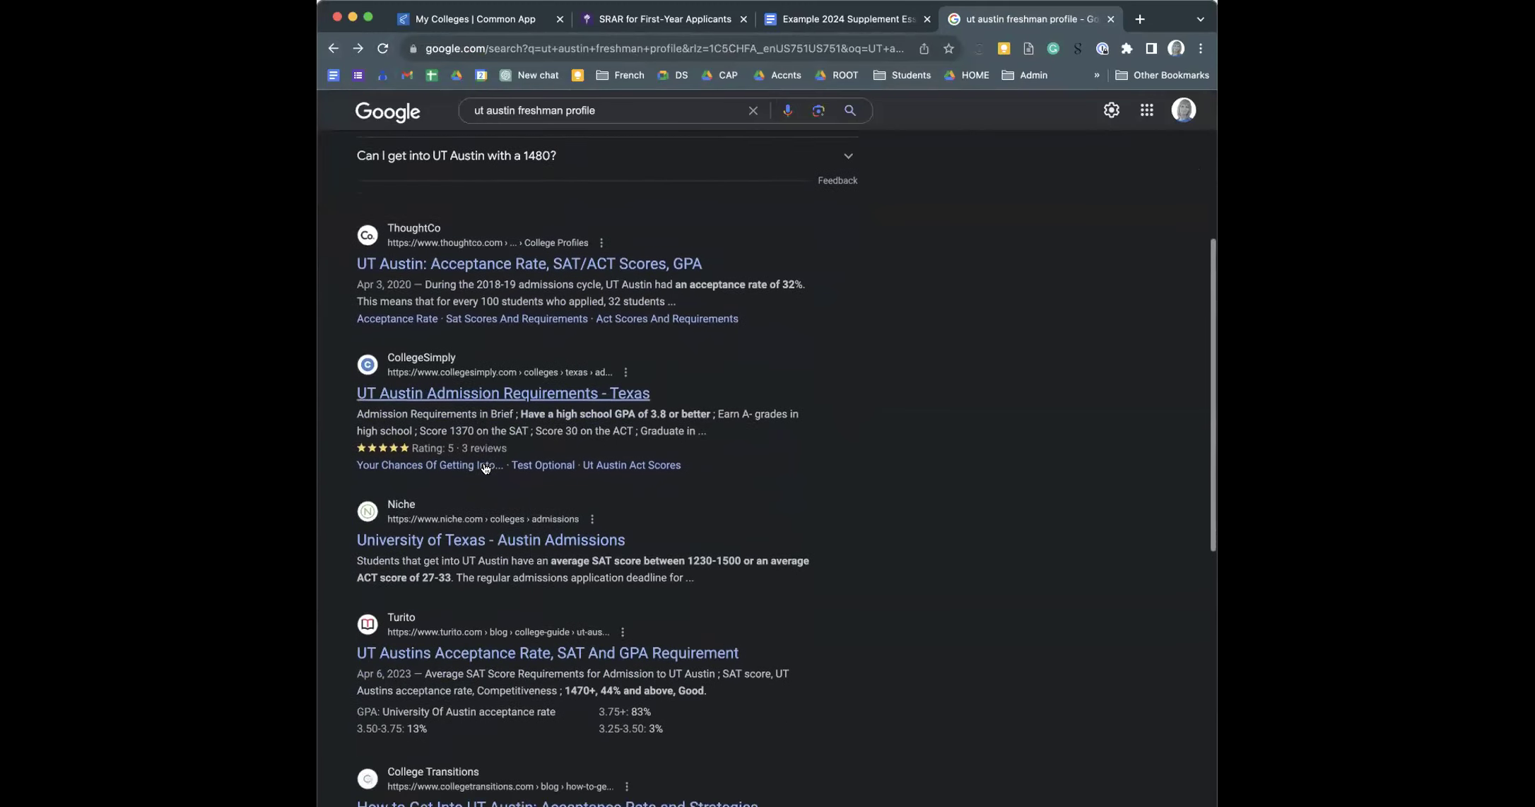
pyautogui.scroll(-5, 485, 464)
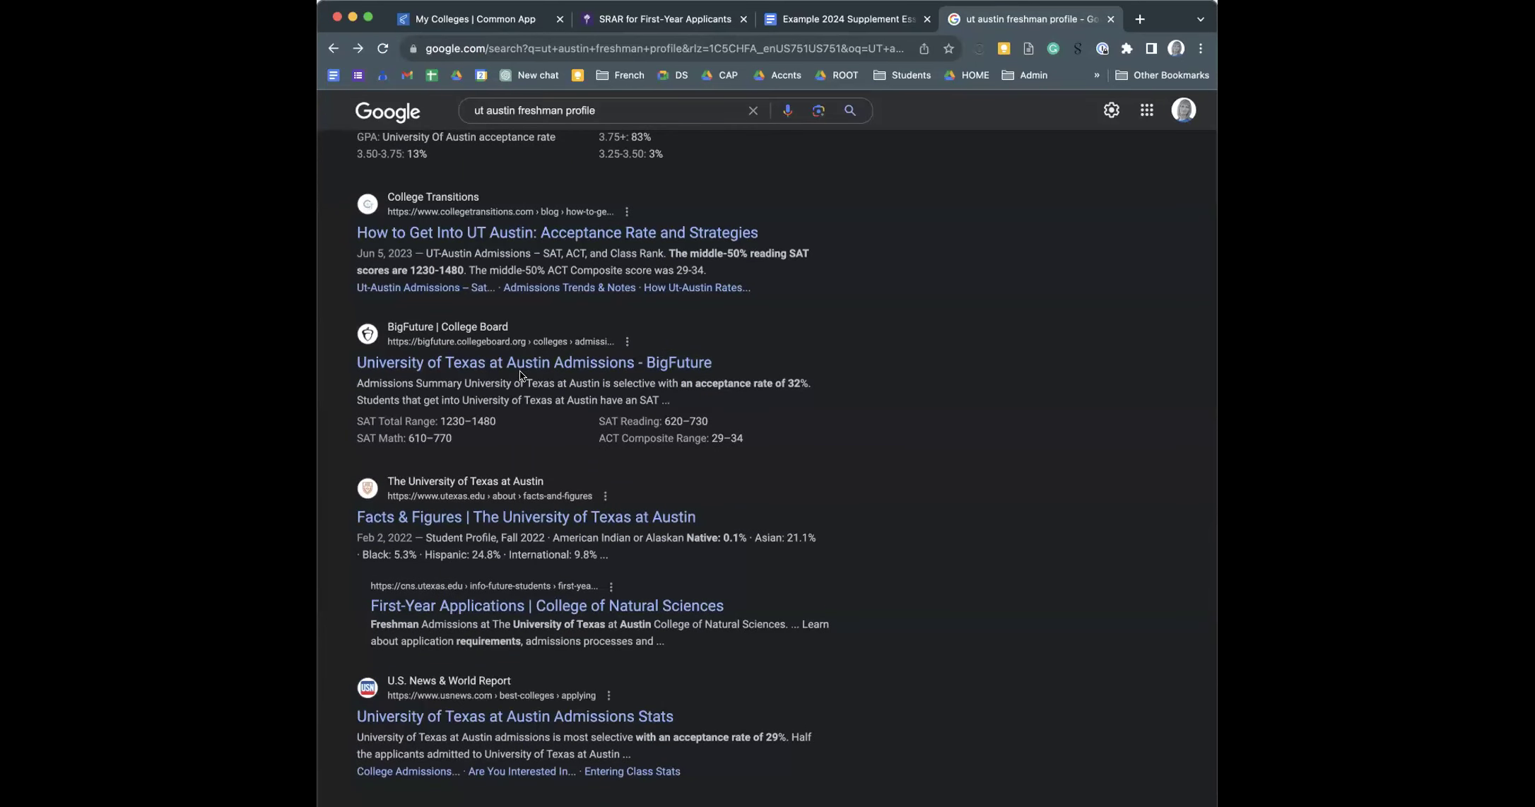
pyautogui.scroll(-1, 557, 437)
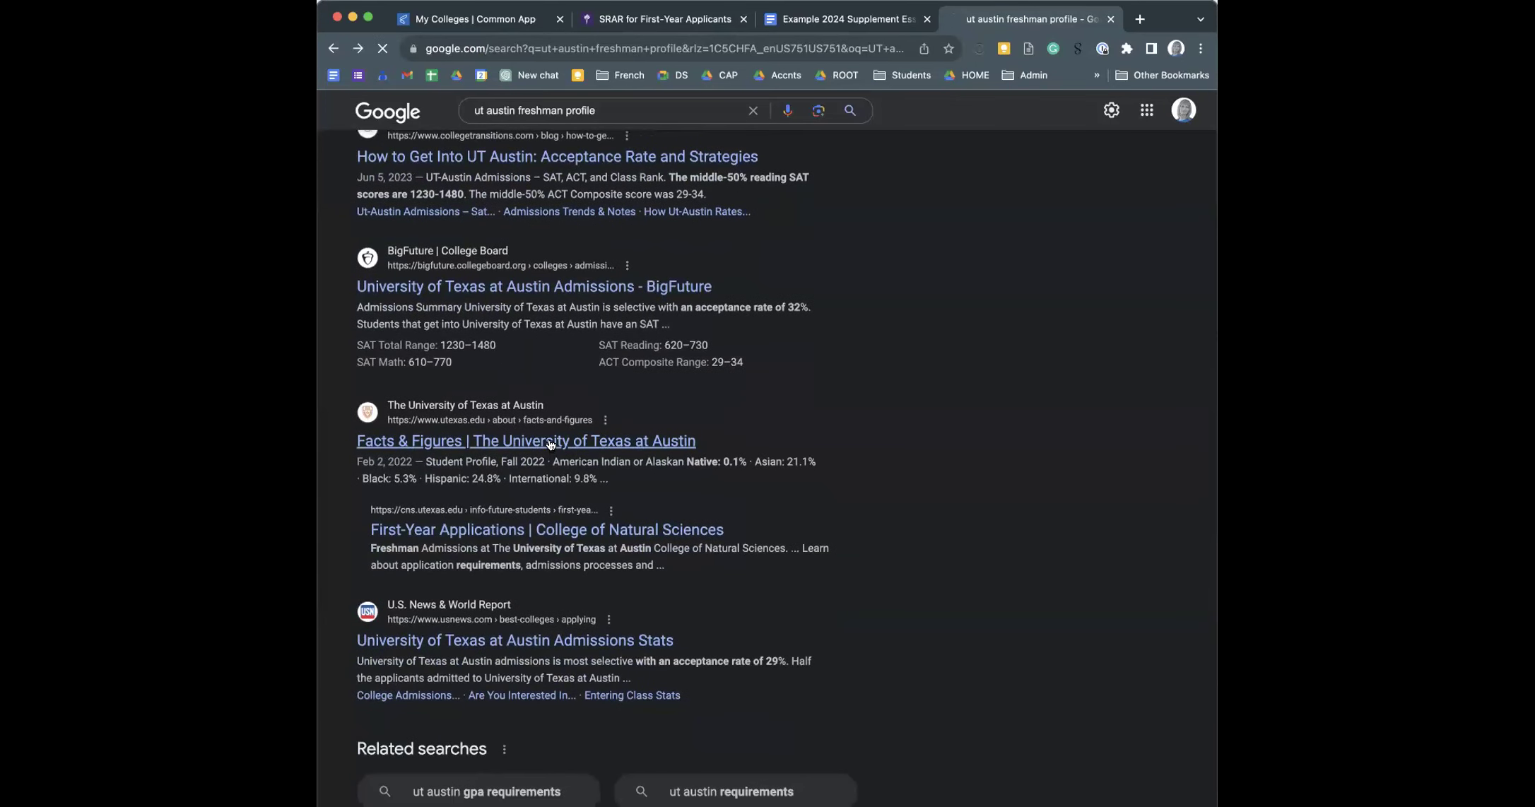
pyautogui.click(550, 442)
# - Skim UT Austin's rankings and Fall 2022 student profile, and go through the matches for the text "ACT" on the page
pyautogui.scroll(-3, 680, 400)
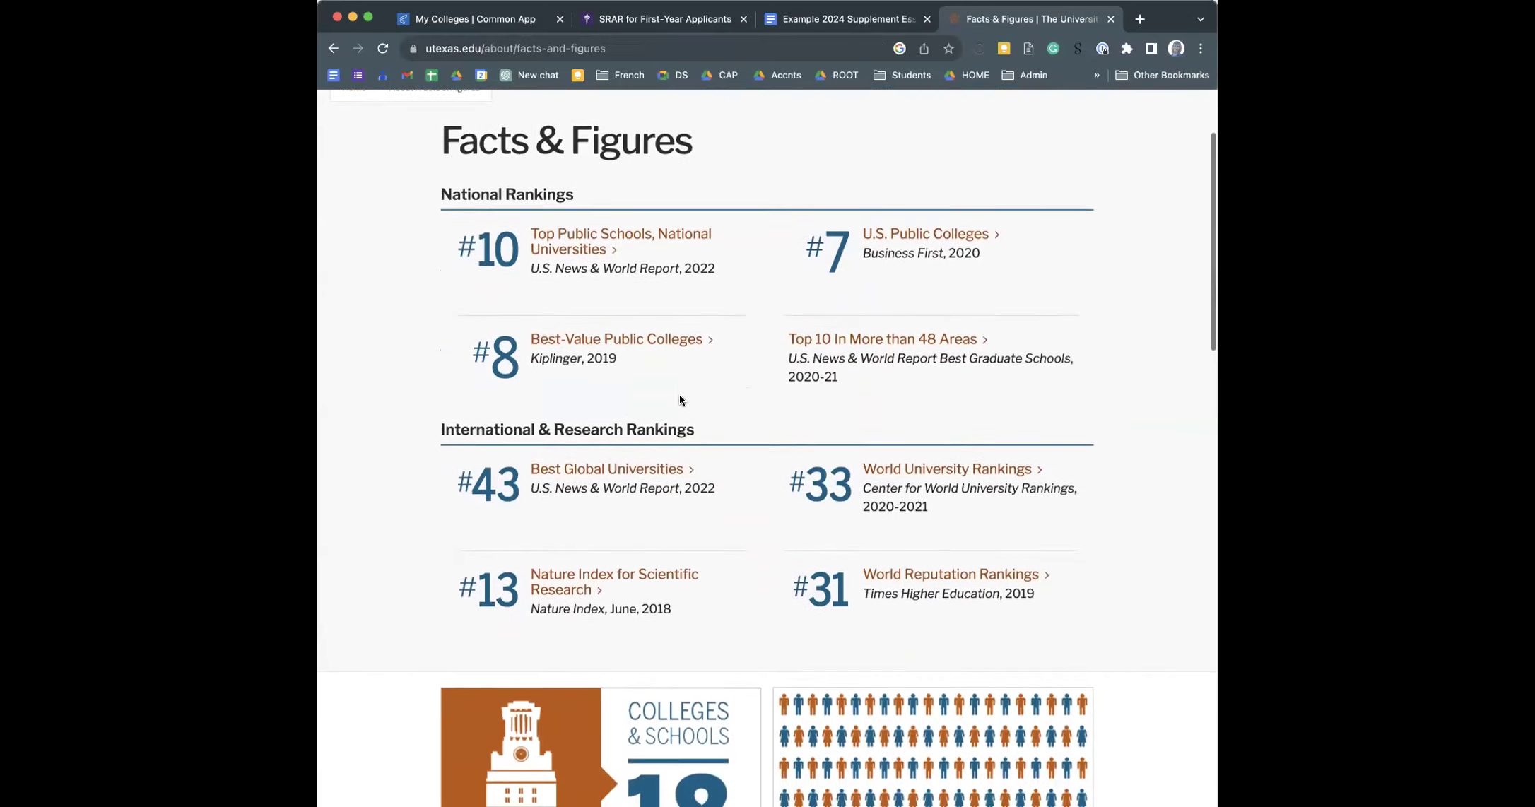
pyautogui.scroll(-10, 680, 400)
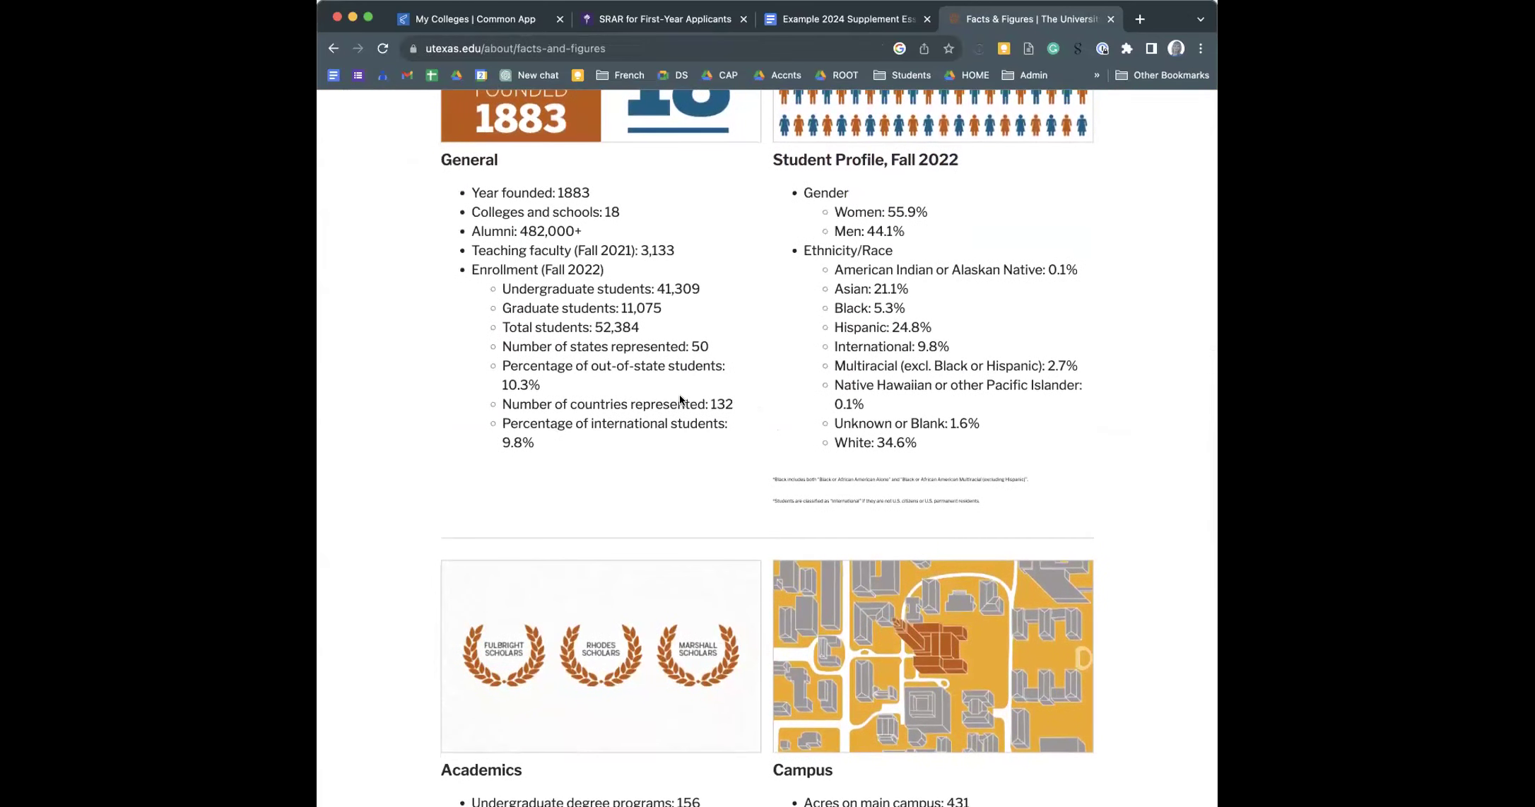
pyautogui.press('super+f')
pyautogui.write('ACT')
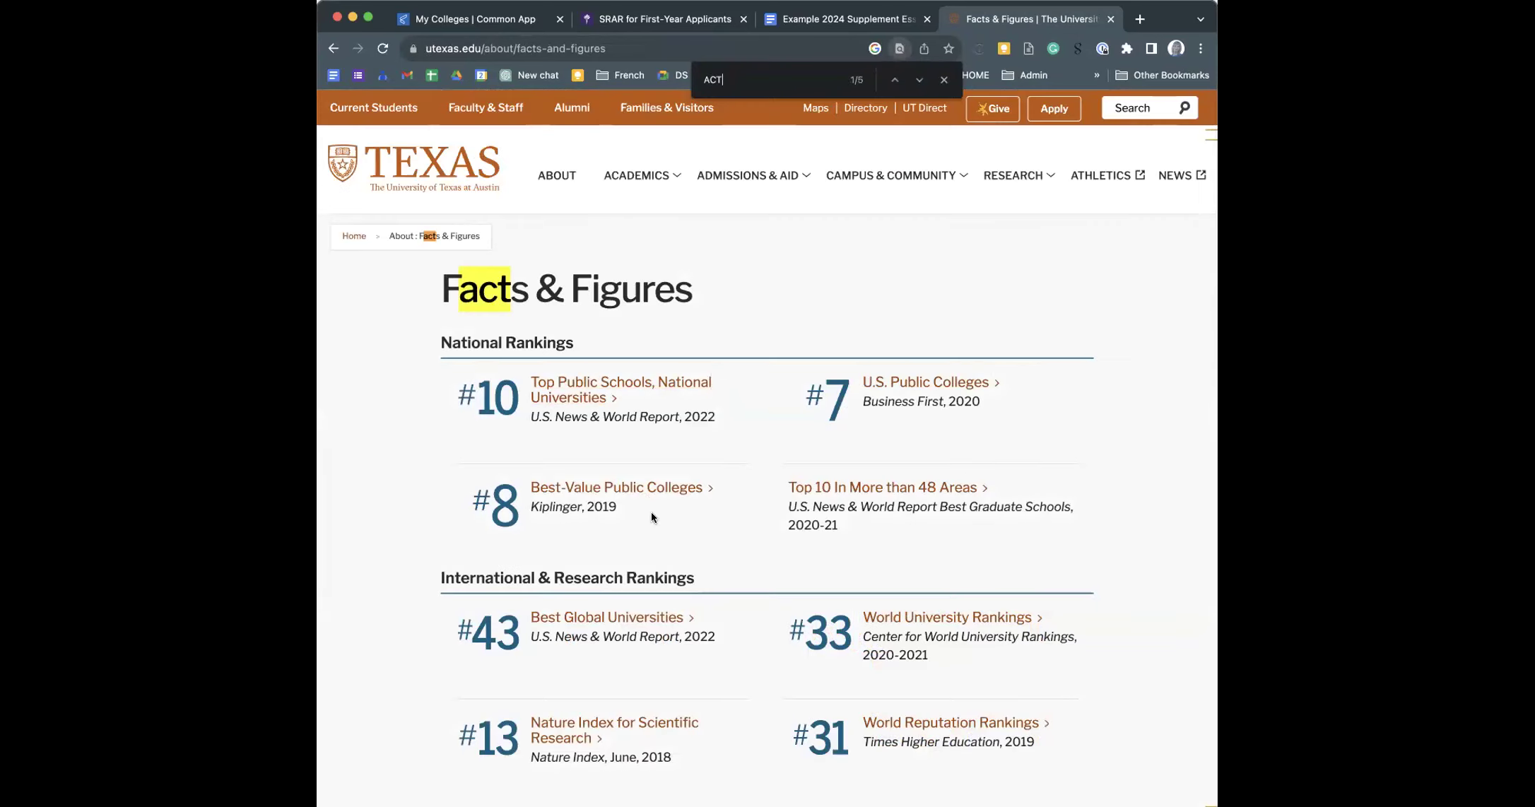
pyautogui.click(919, 80)
pyautogui.click(918, 80)
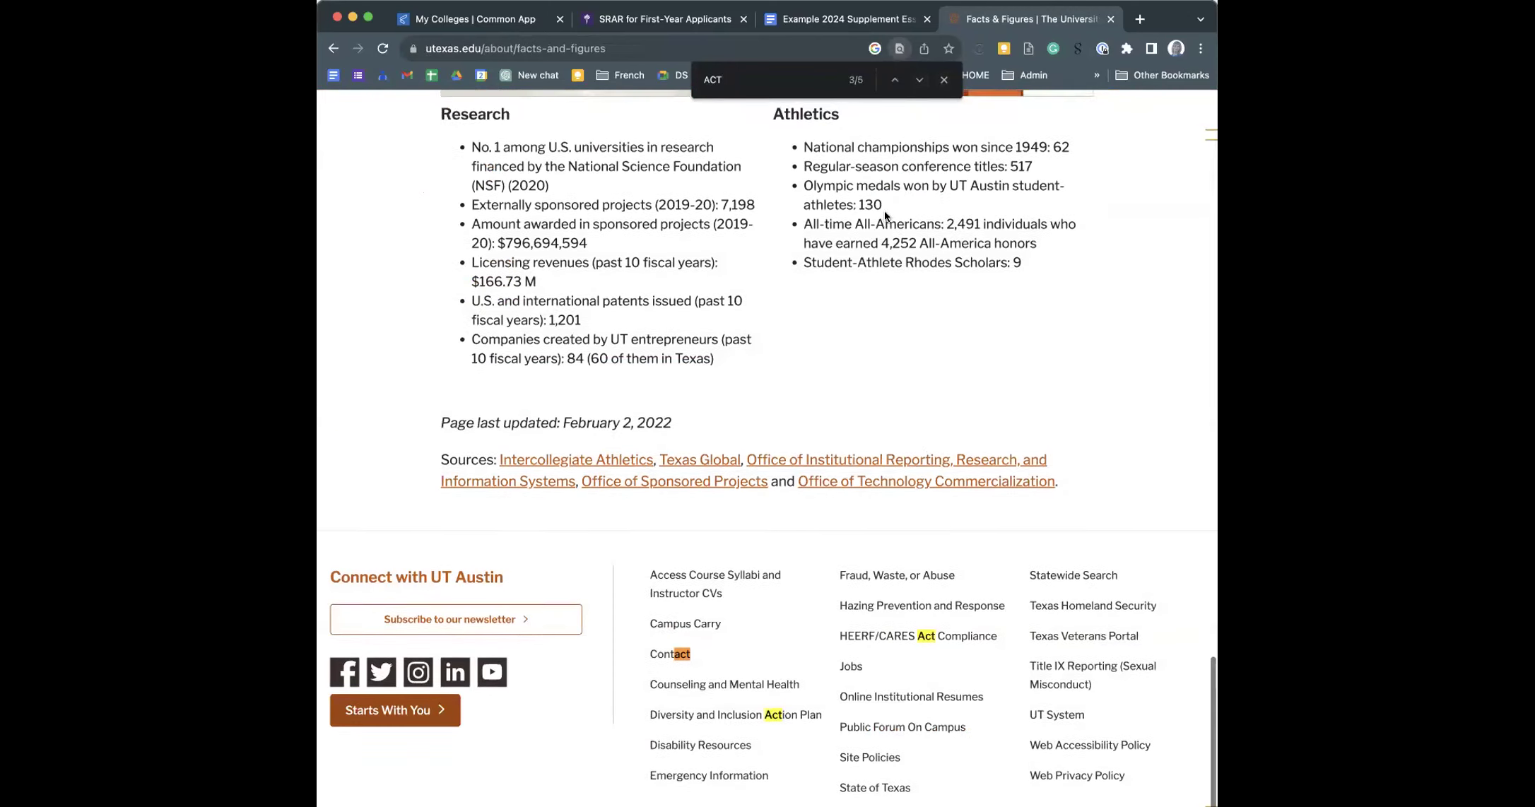
# - Review UT Austin's research, athletics, academics, campus, general and student profile sections for test score data, back up to the page heading
pyautogui.scroll(1, 887, 212)
pyautogui.scroll(5, 884, 215)
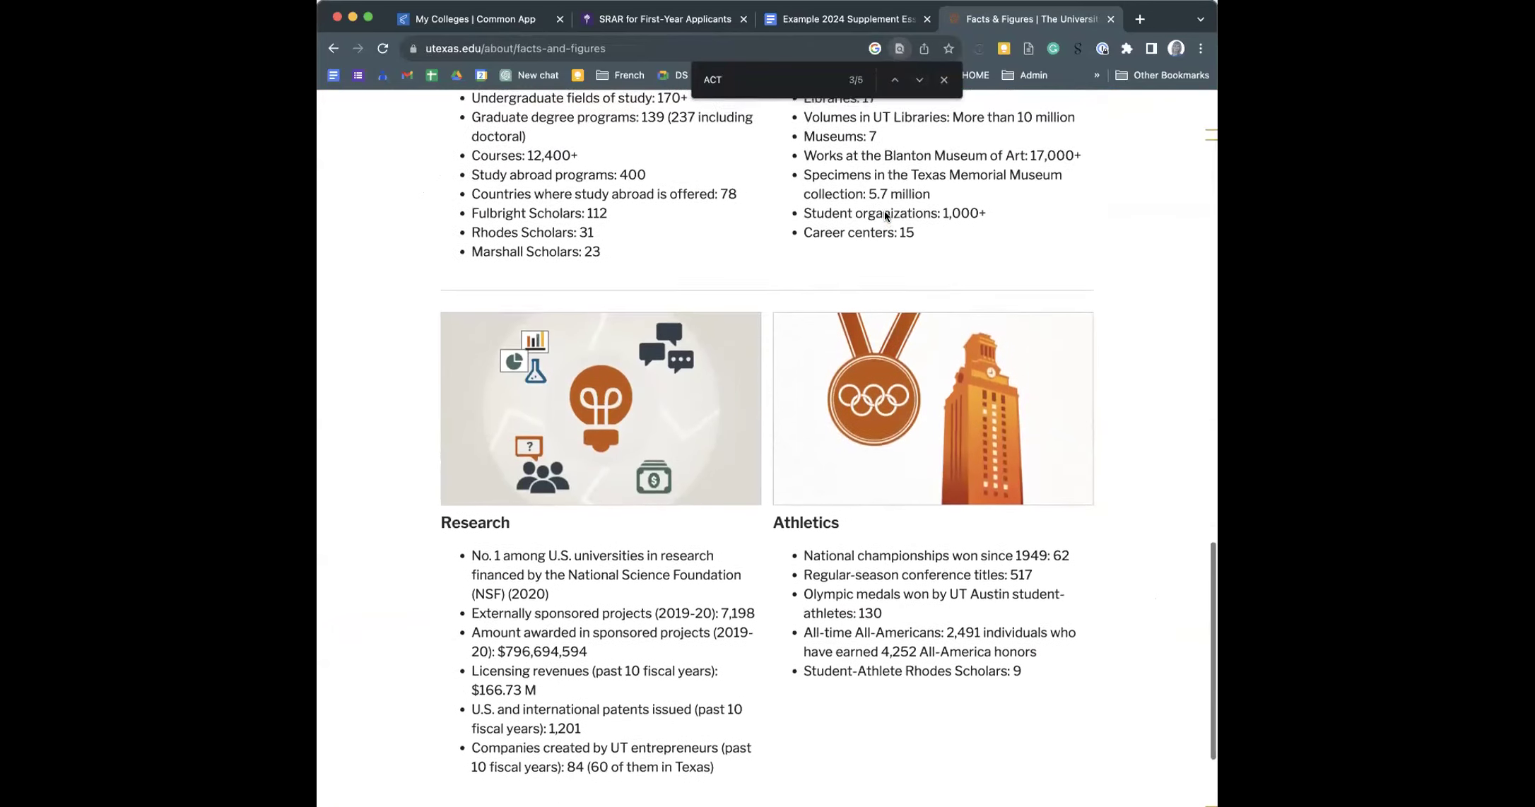
pyautogui.scroll(2, 886, 216)
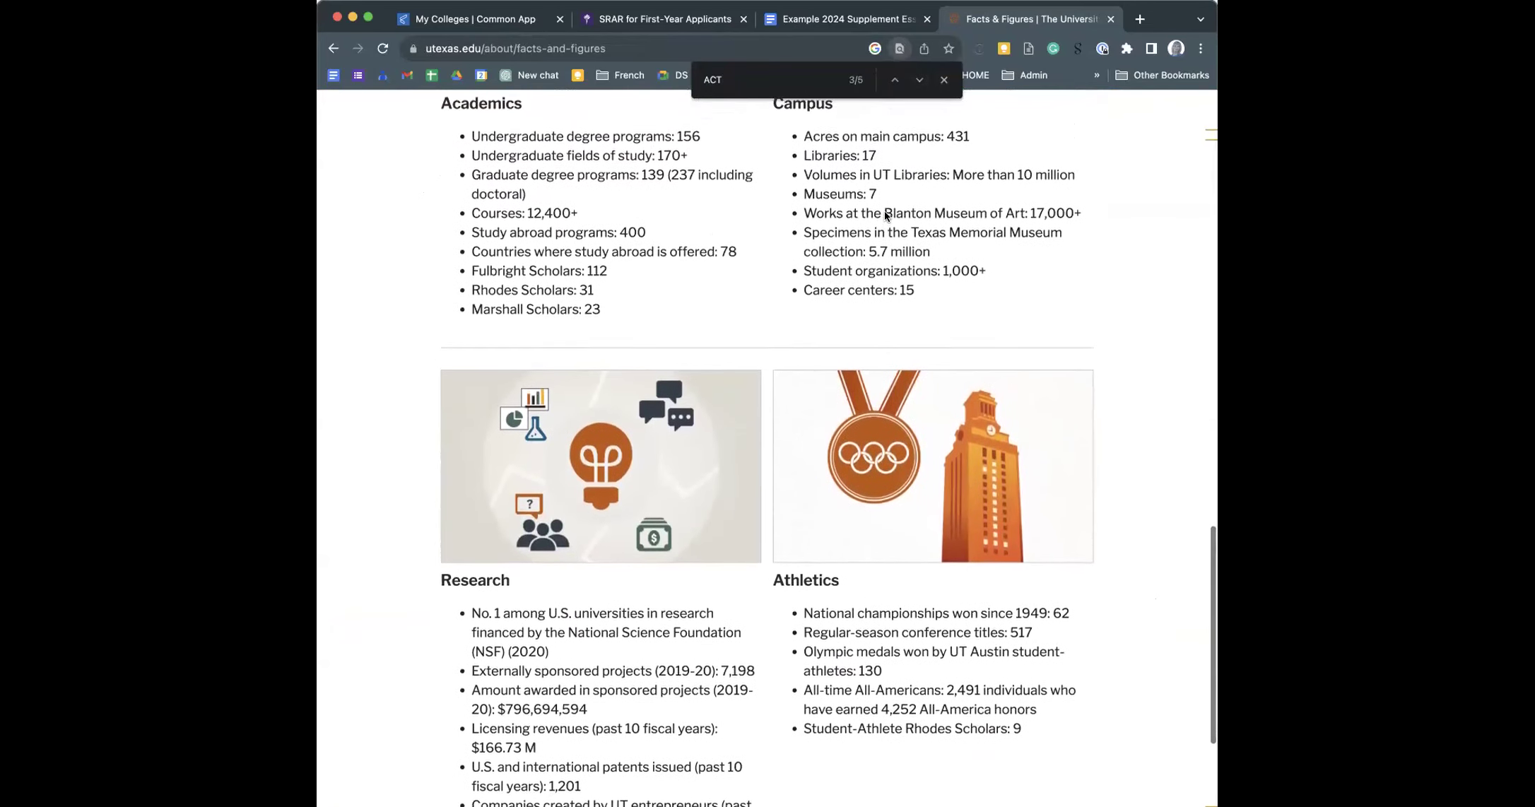
pyautogui.scroll(1, 886, 216)
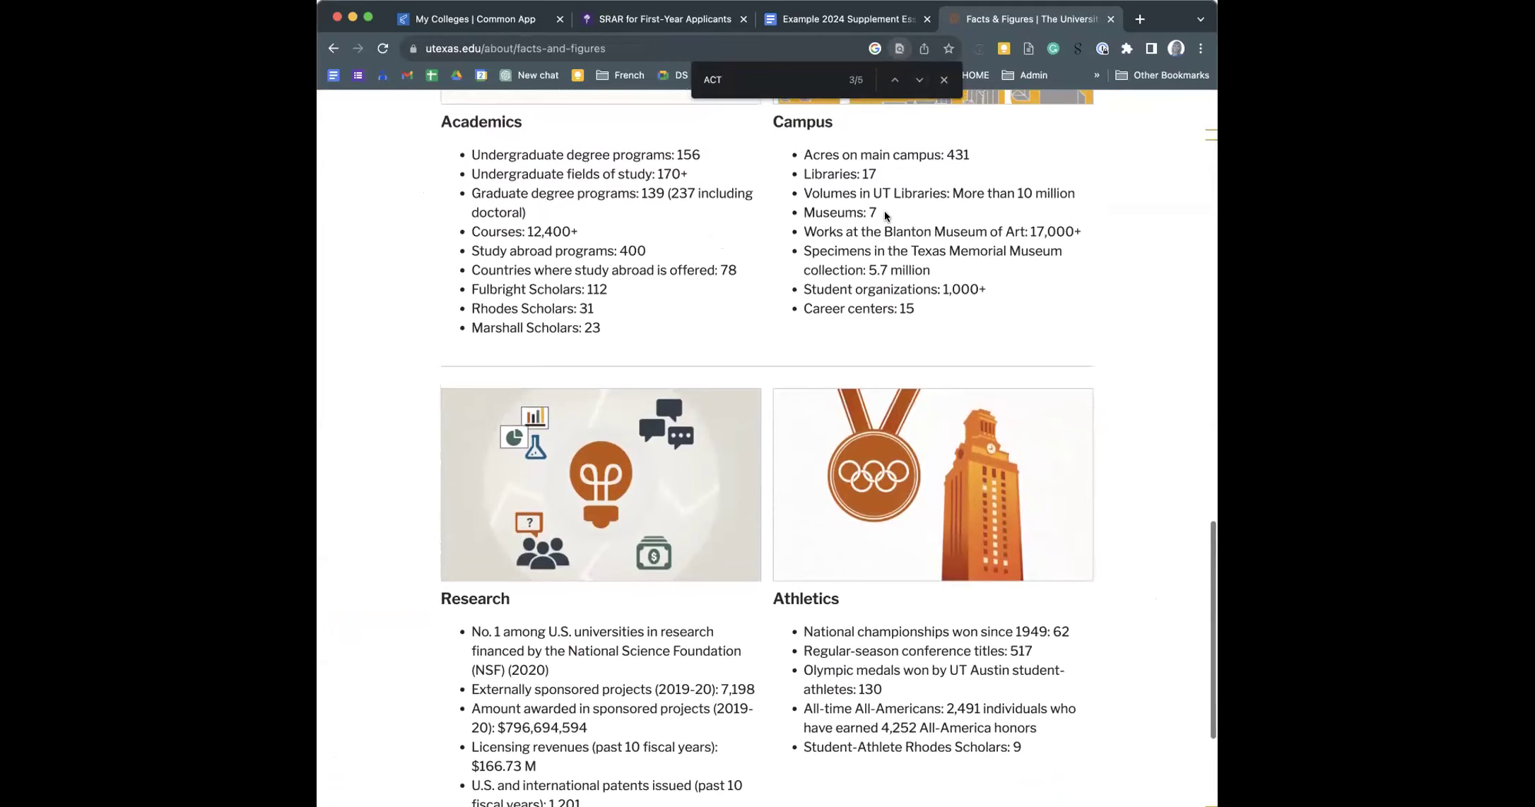
pyautogui.scroll(3, 885, 215)
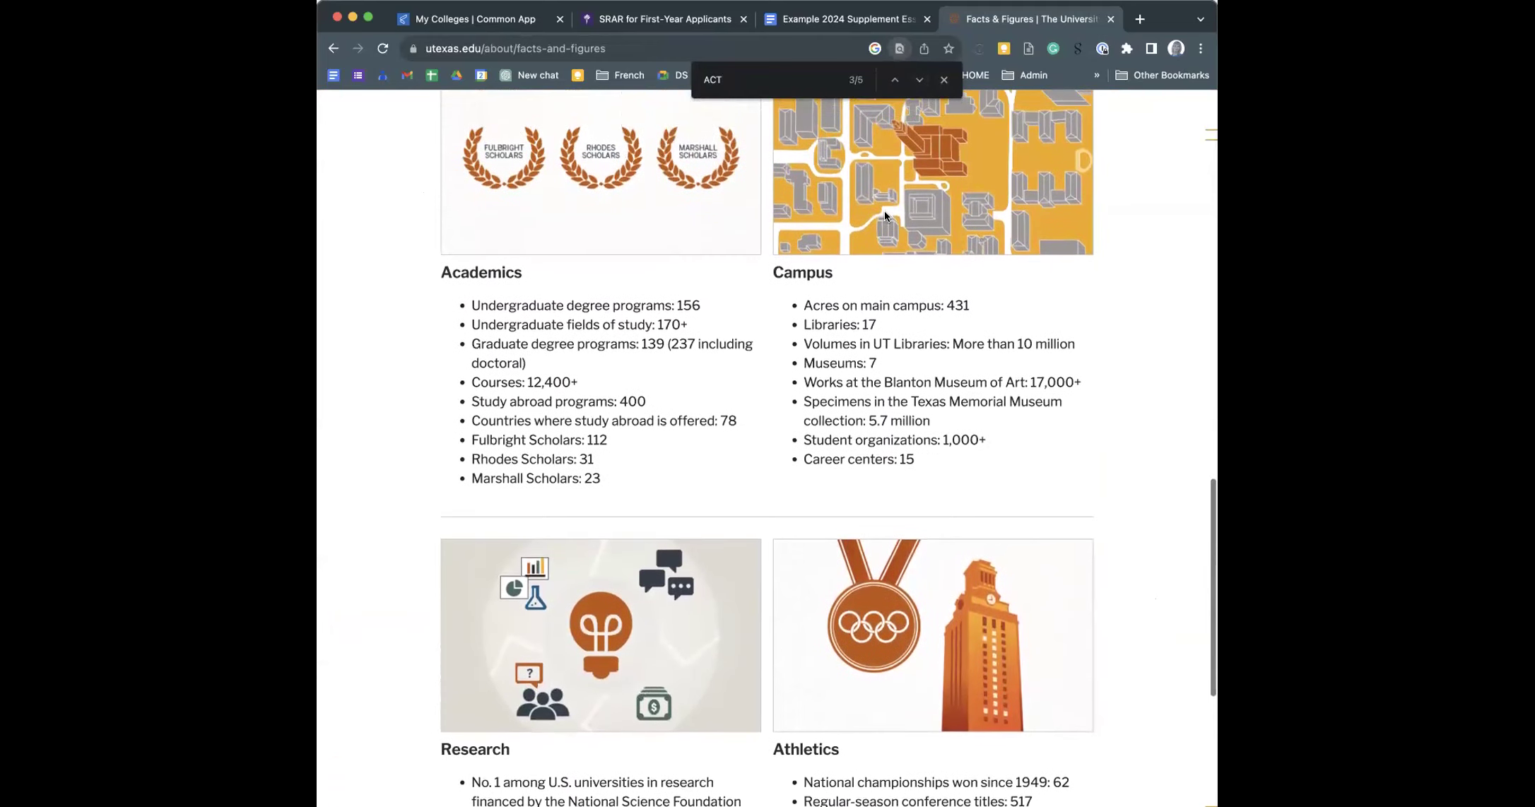
pyautogui.scroll(5, 884, 215)
pyautogui.scroll(6, 884, 216)
pyautogui.scroll(1, 884, 213)
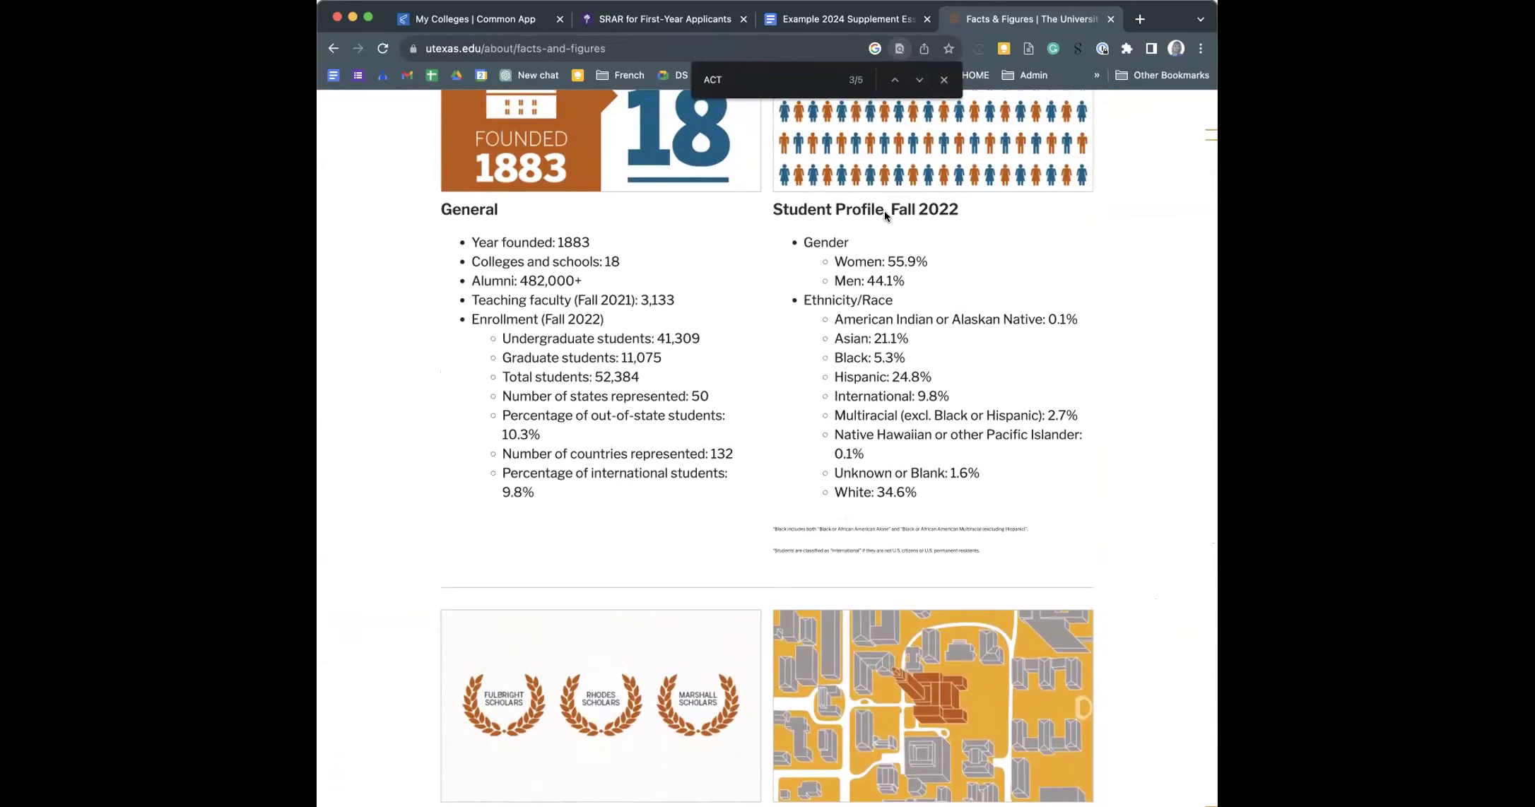
pyautogui.scroll(1, 884, 211)
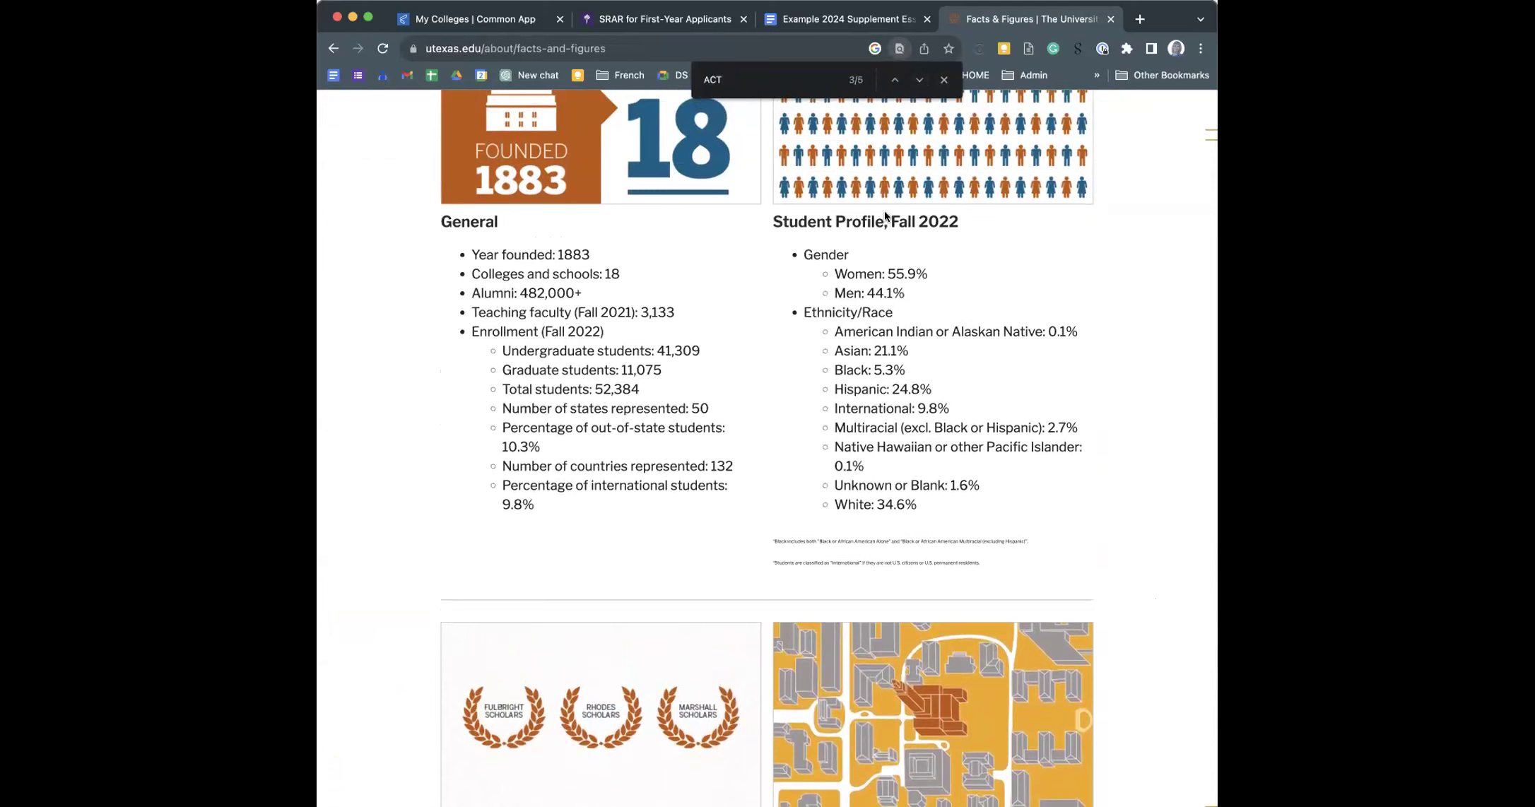
pyautogui.scroll(1, 884, 214)
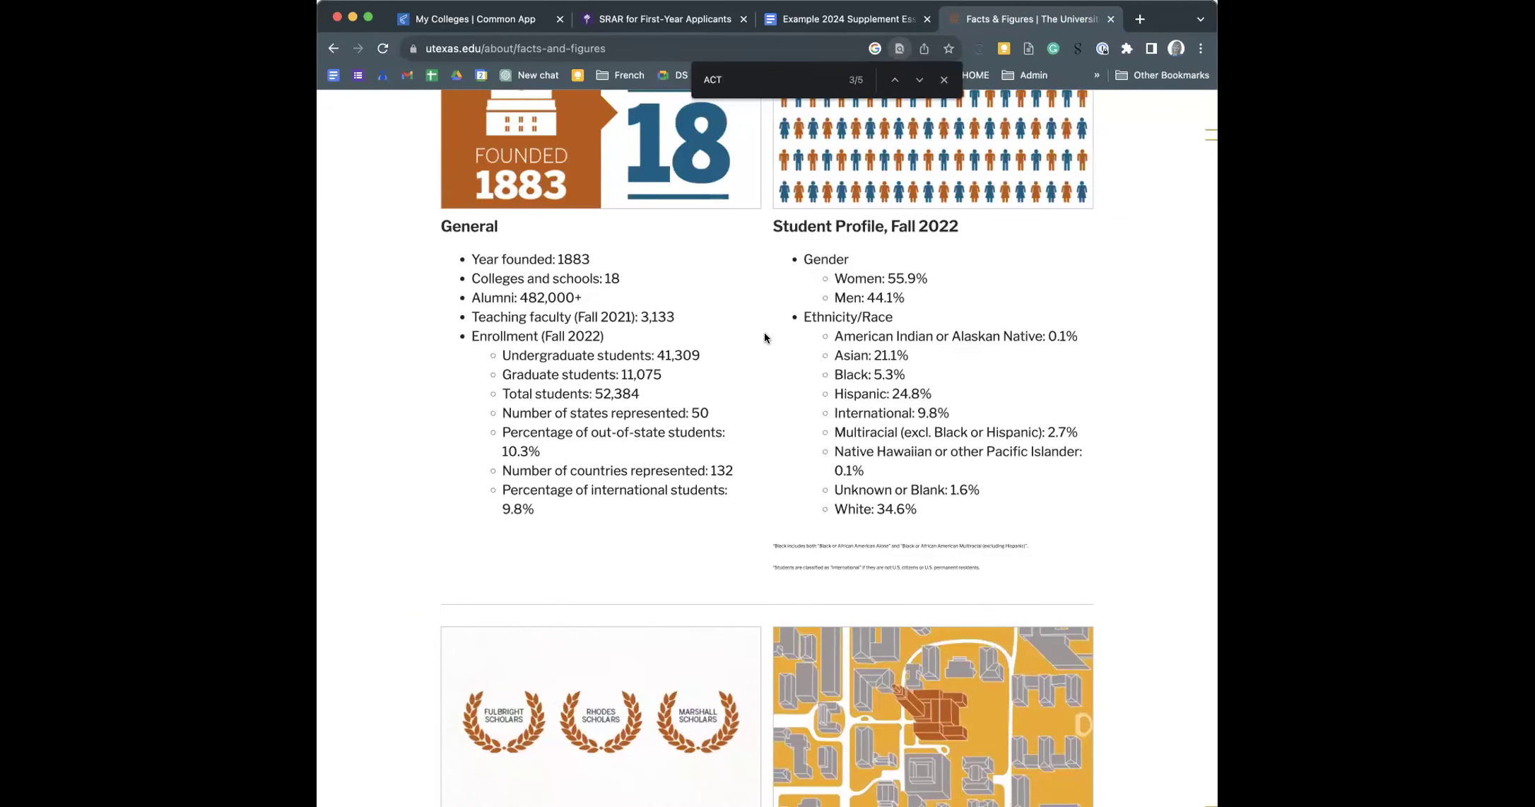
pyautogui.scroll(10, 764, 335)
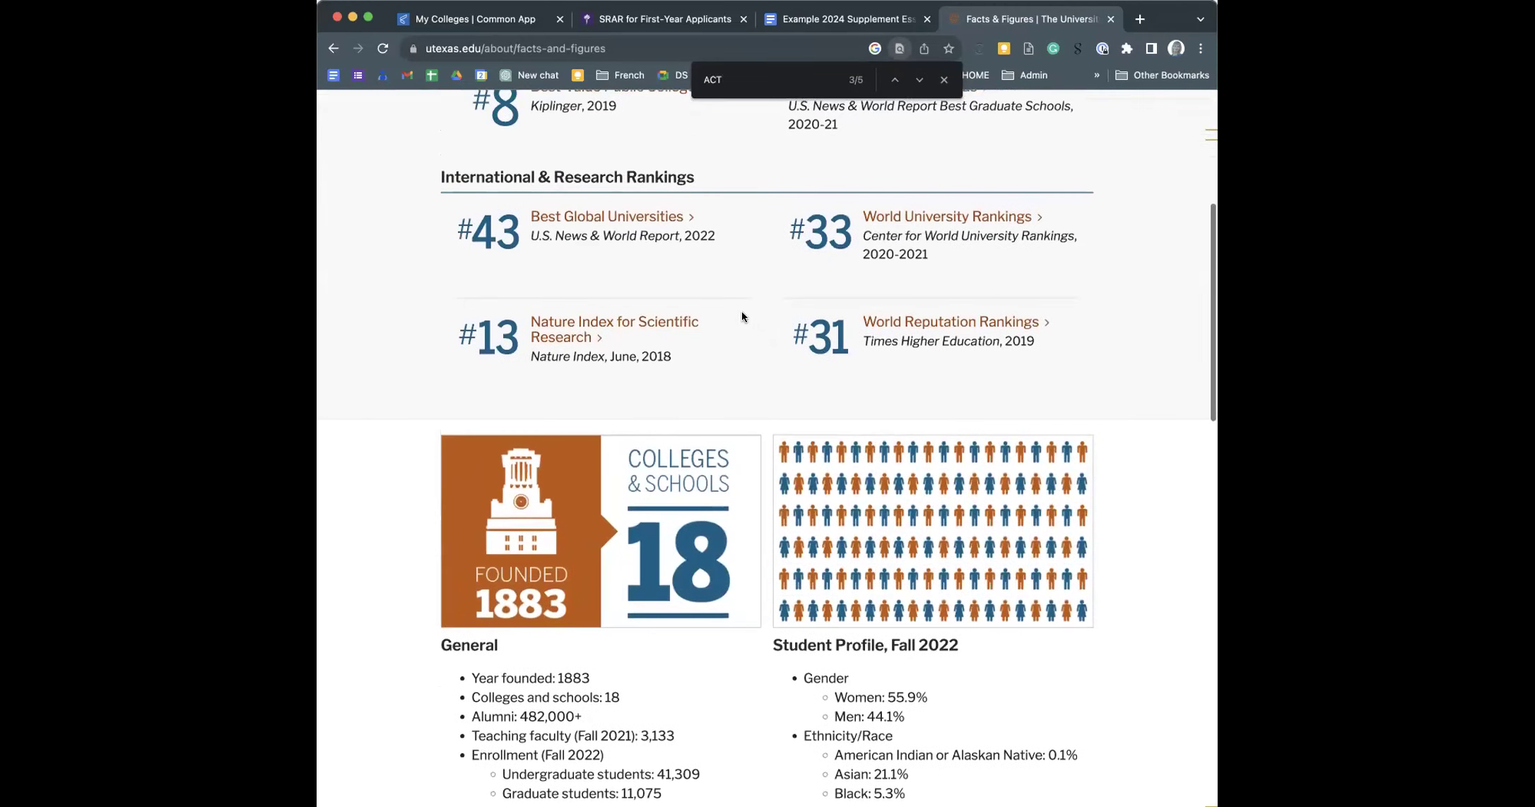
pyautogui.scroll(8, 750, 249)
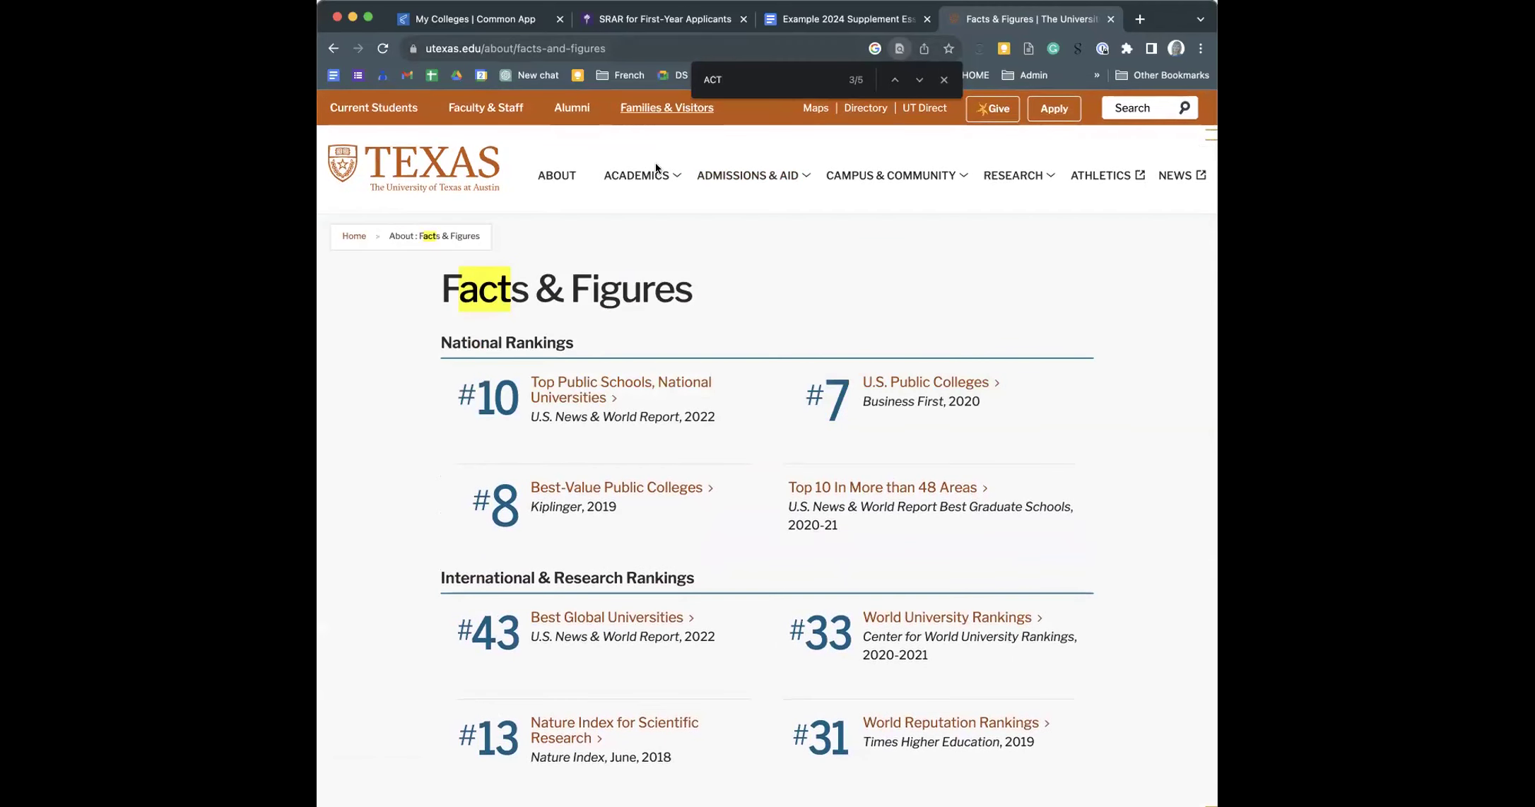
# - Search the web for "NYU freshman profile" in the same tab and open the NYU Facts page
pyautogui.click(619, 48)
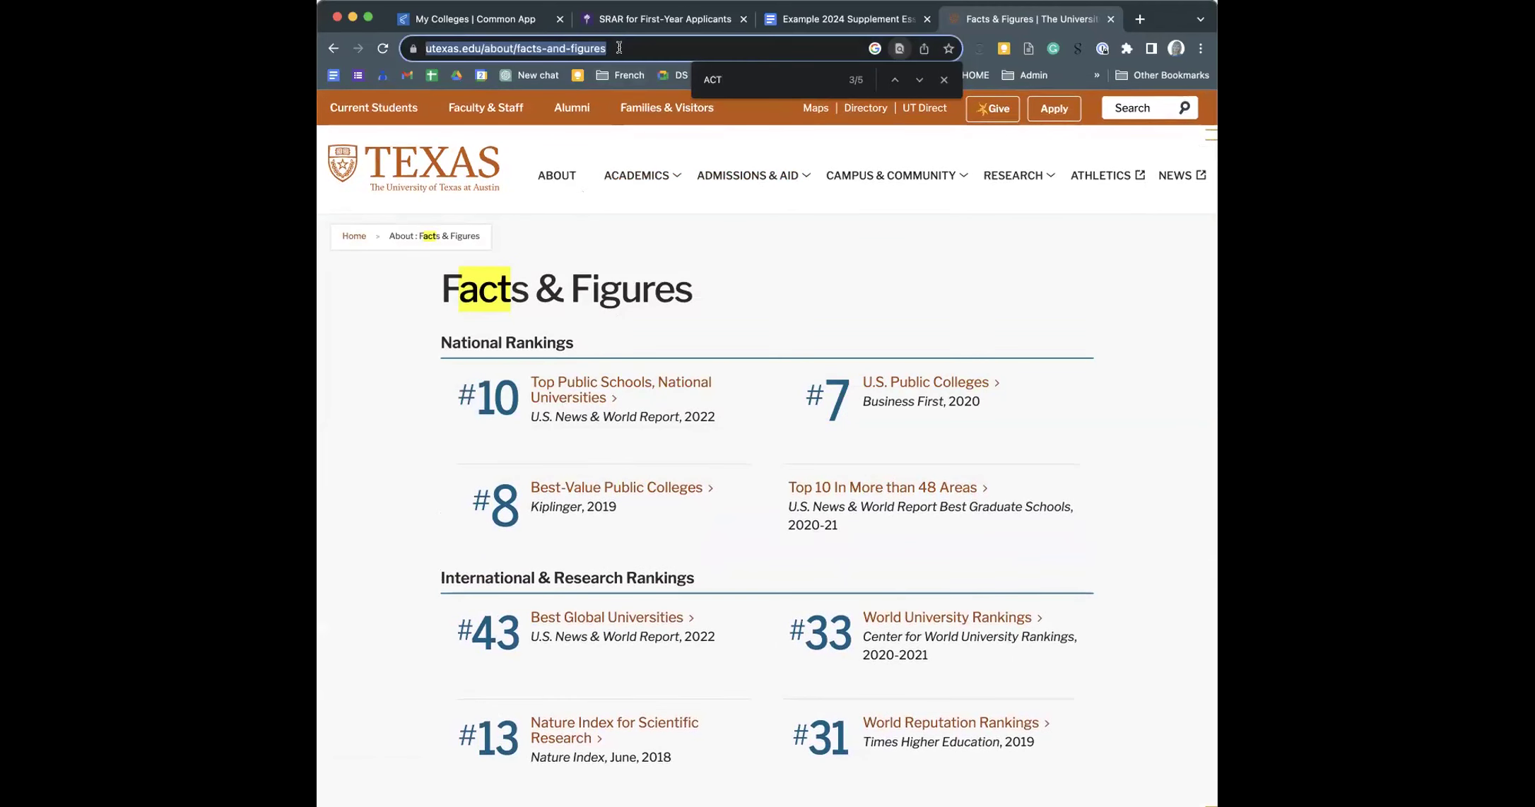
pyautogui.write('NYU')
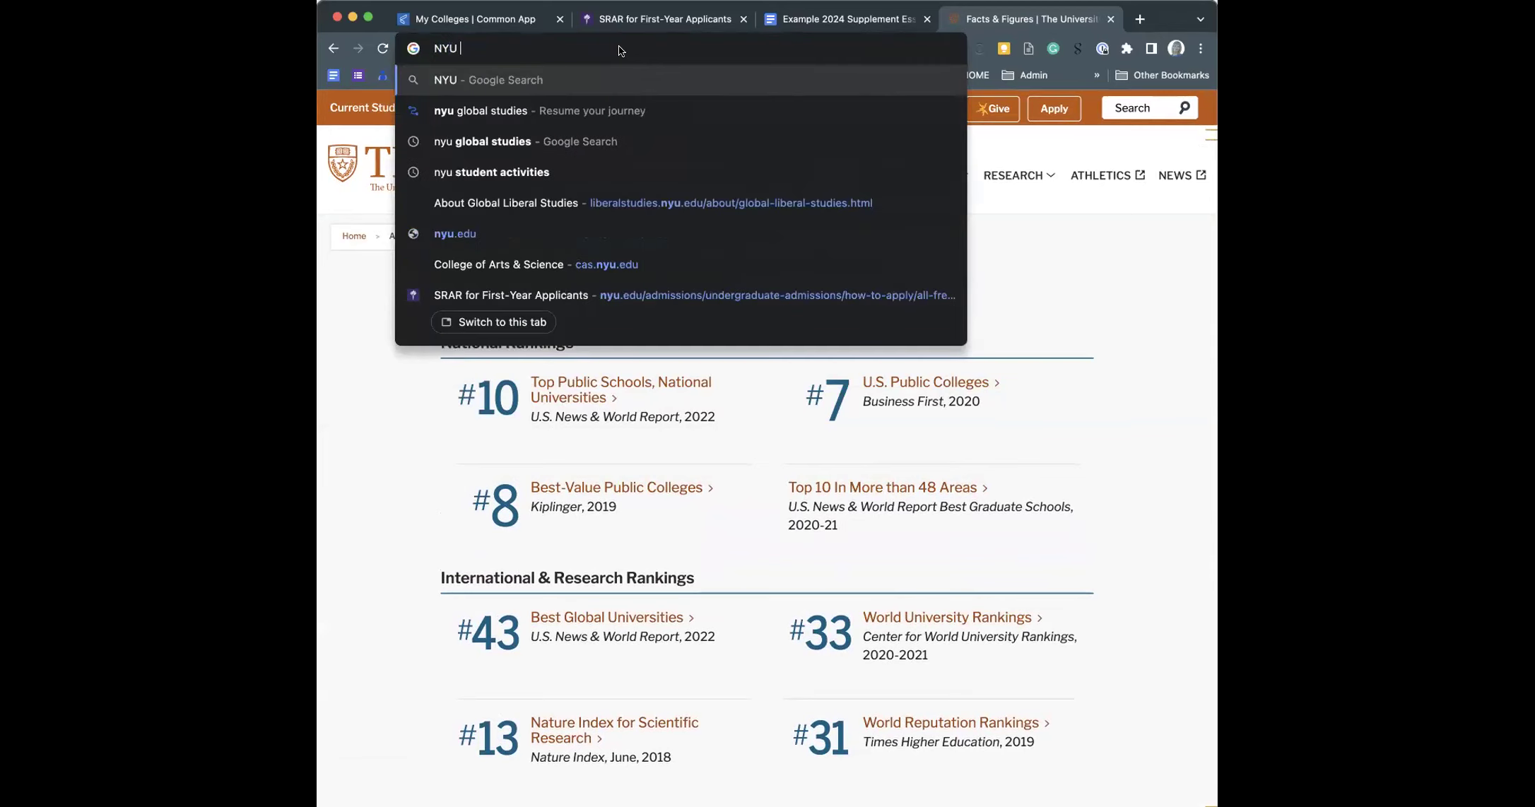
pyautogui.write(' freshman profile')
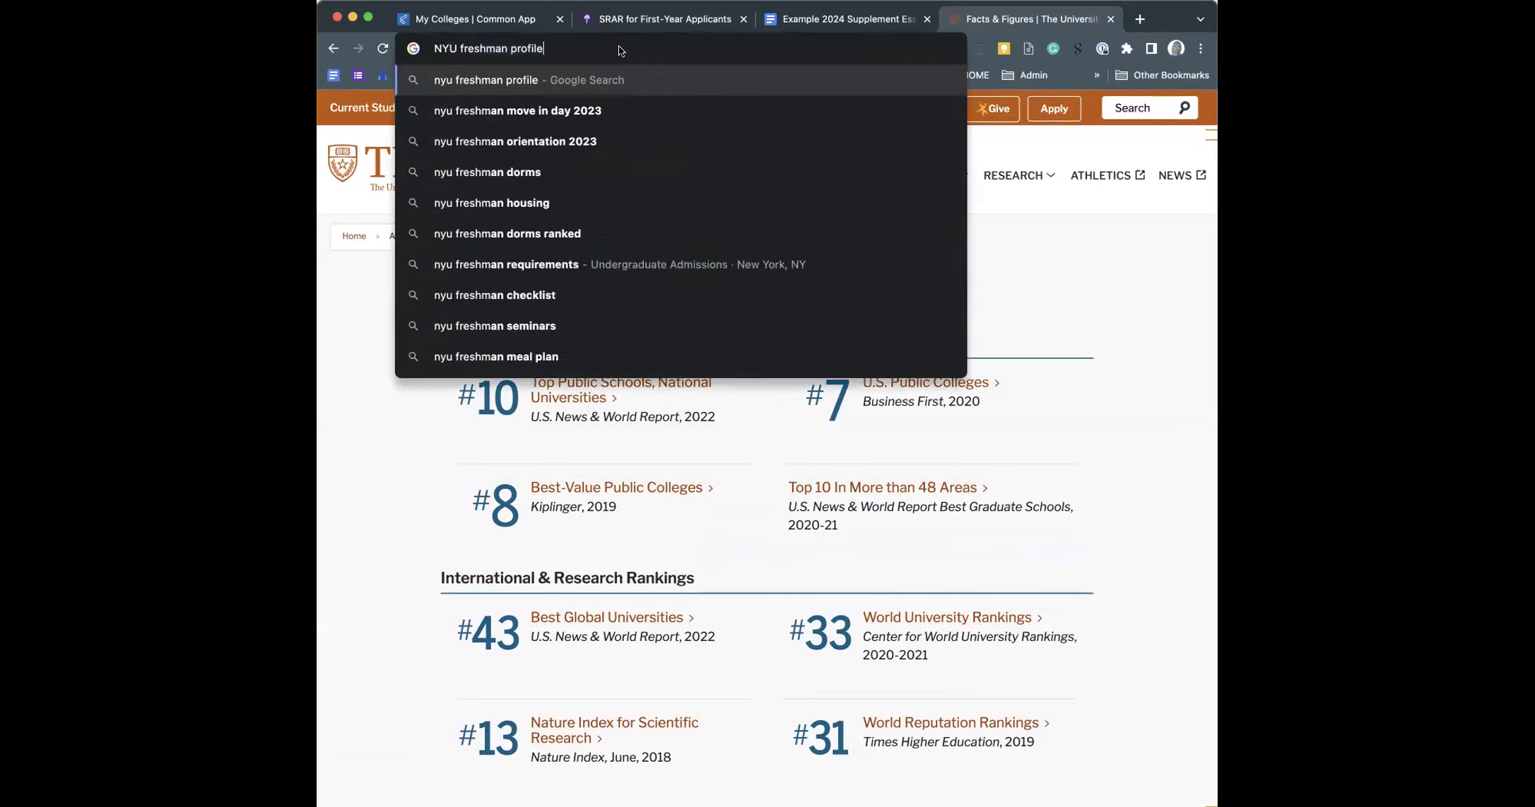
pyautogui.press('Return')
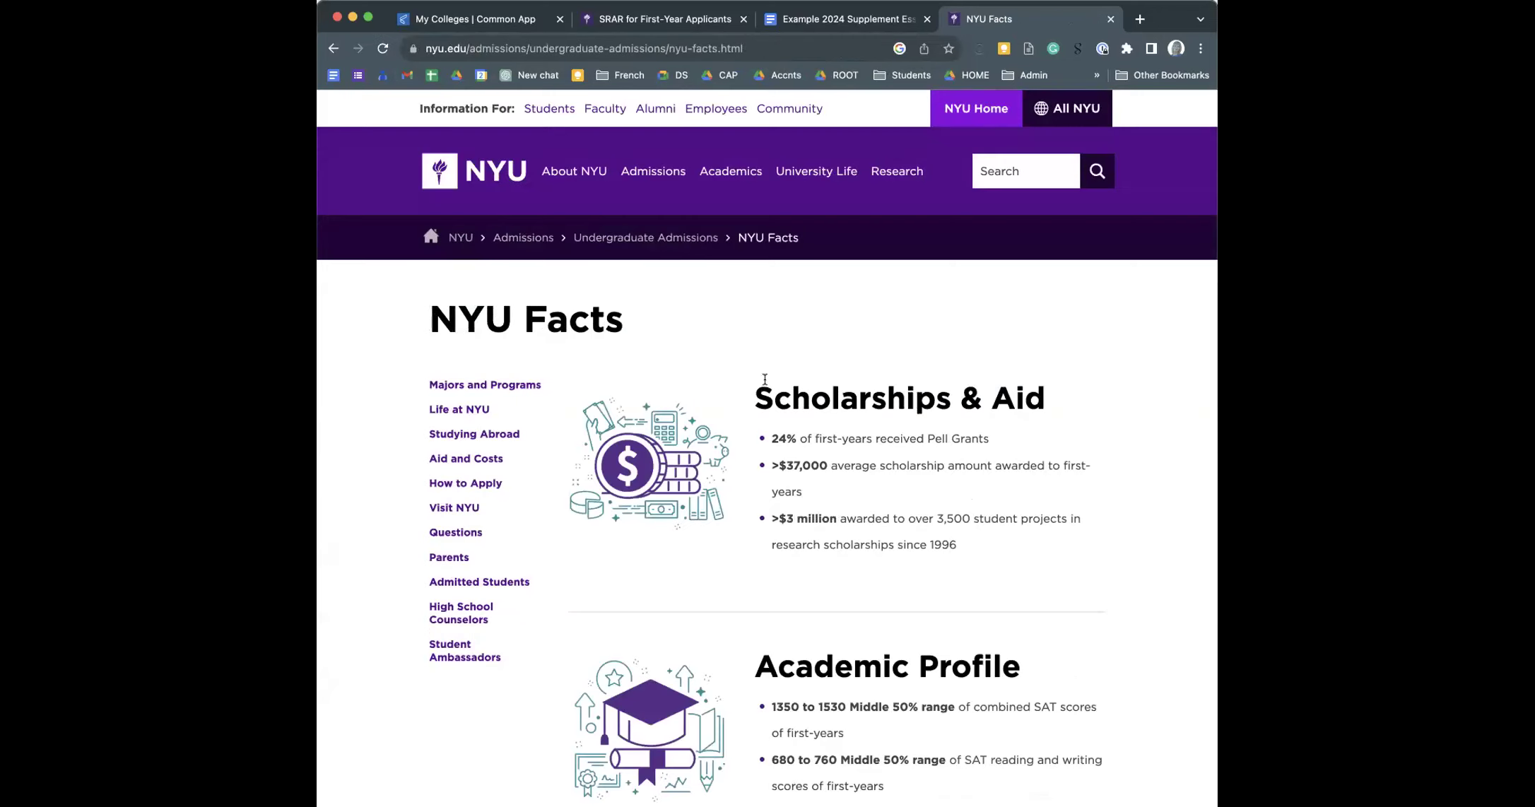
# - Review the SAT and ACT score ranges in the Academic Profile section of NYU's facts
pyautogui.scroll(-5, 766, 385)
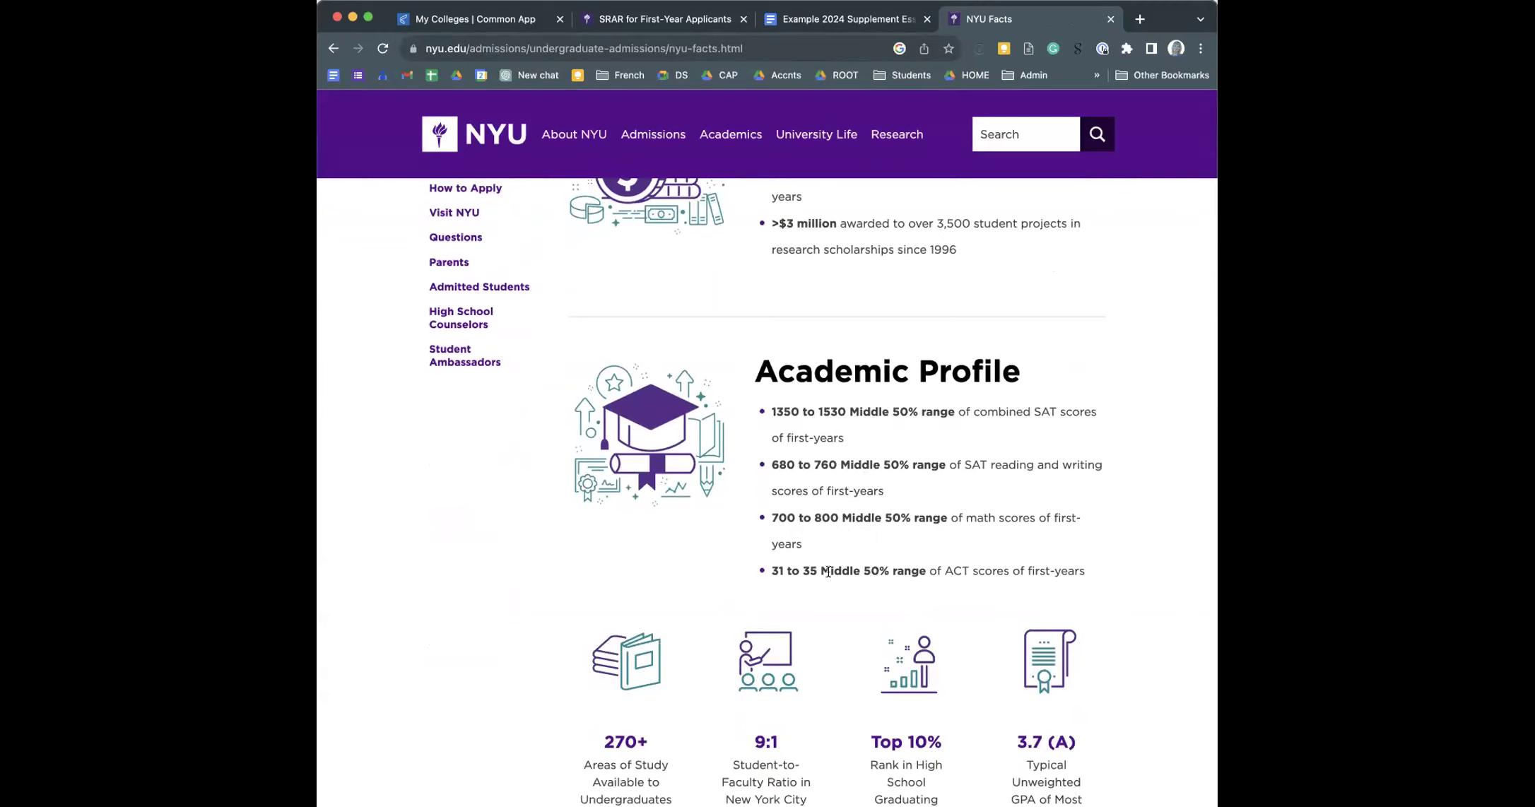
pyautogui.scroll(-1, 793, 581)
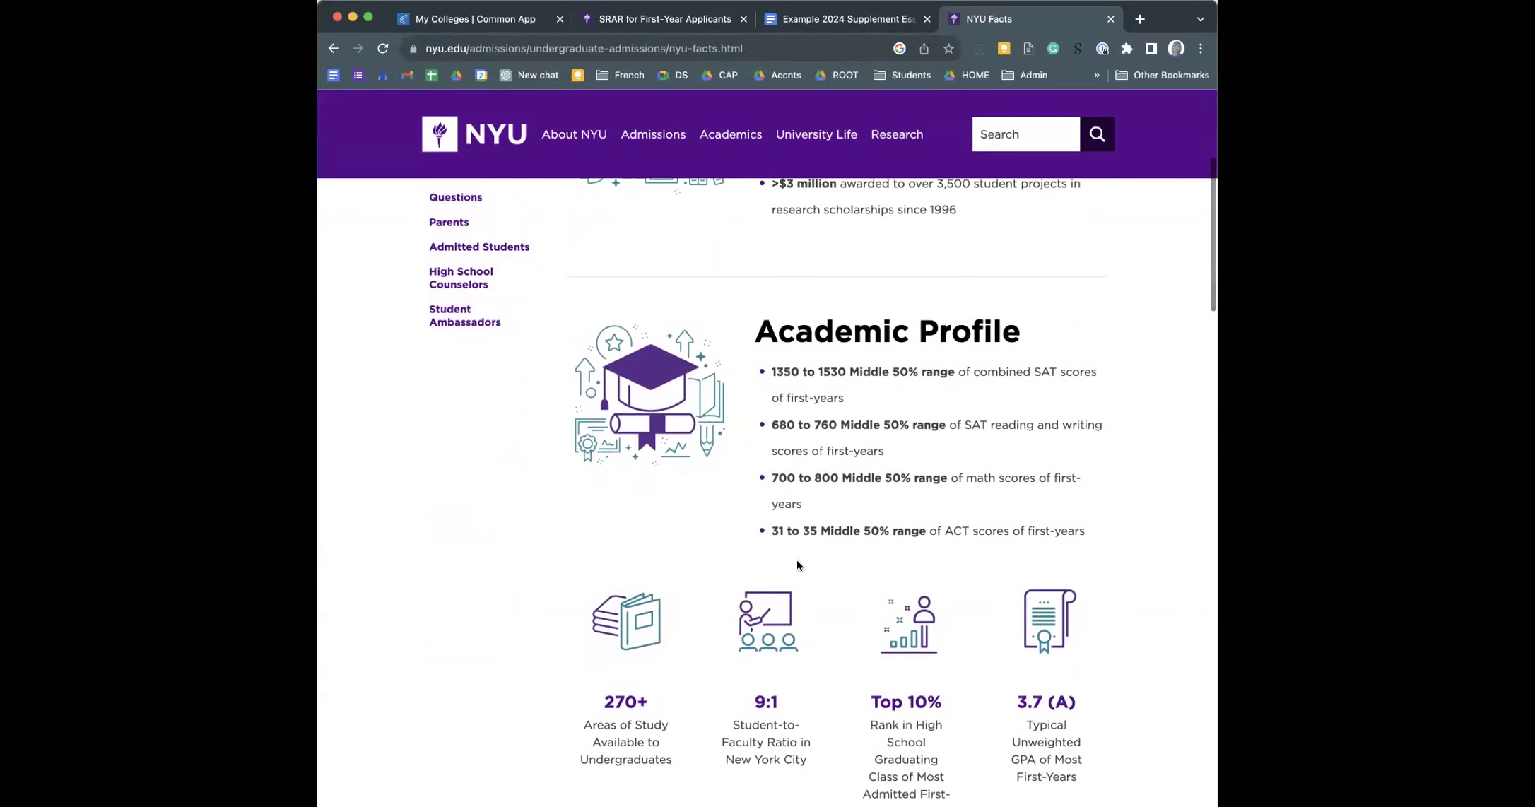
pyautogui.scroll(-1, 797, 561)
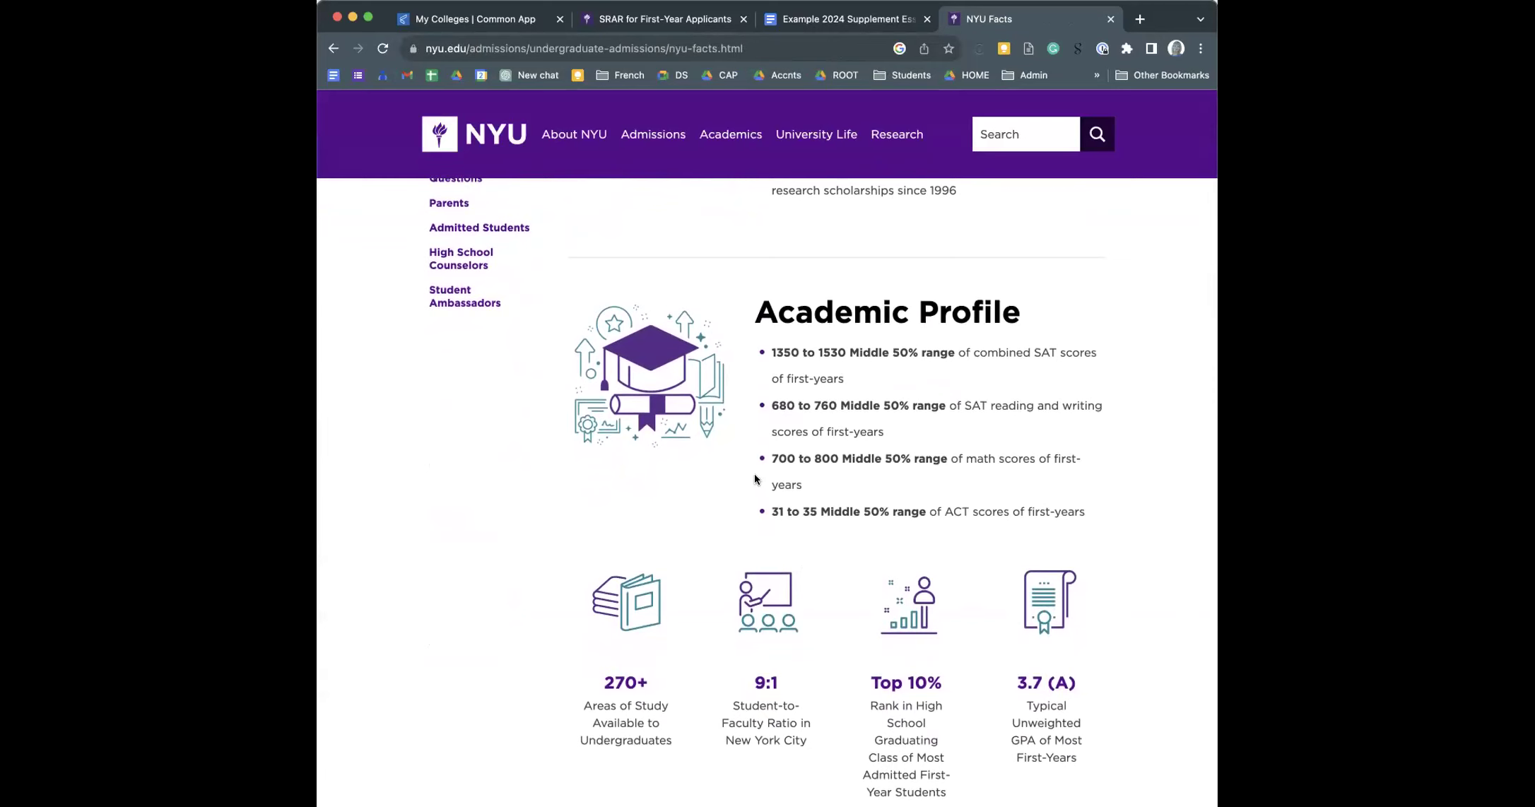
# - Search the web for "US news lewis and clark SAT" in the same tab
pyautogui.click(759, 45)
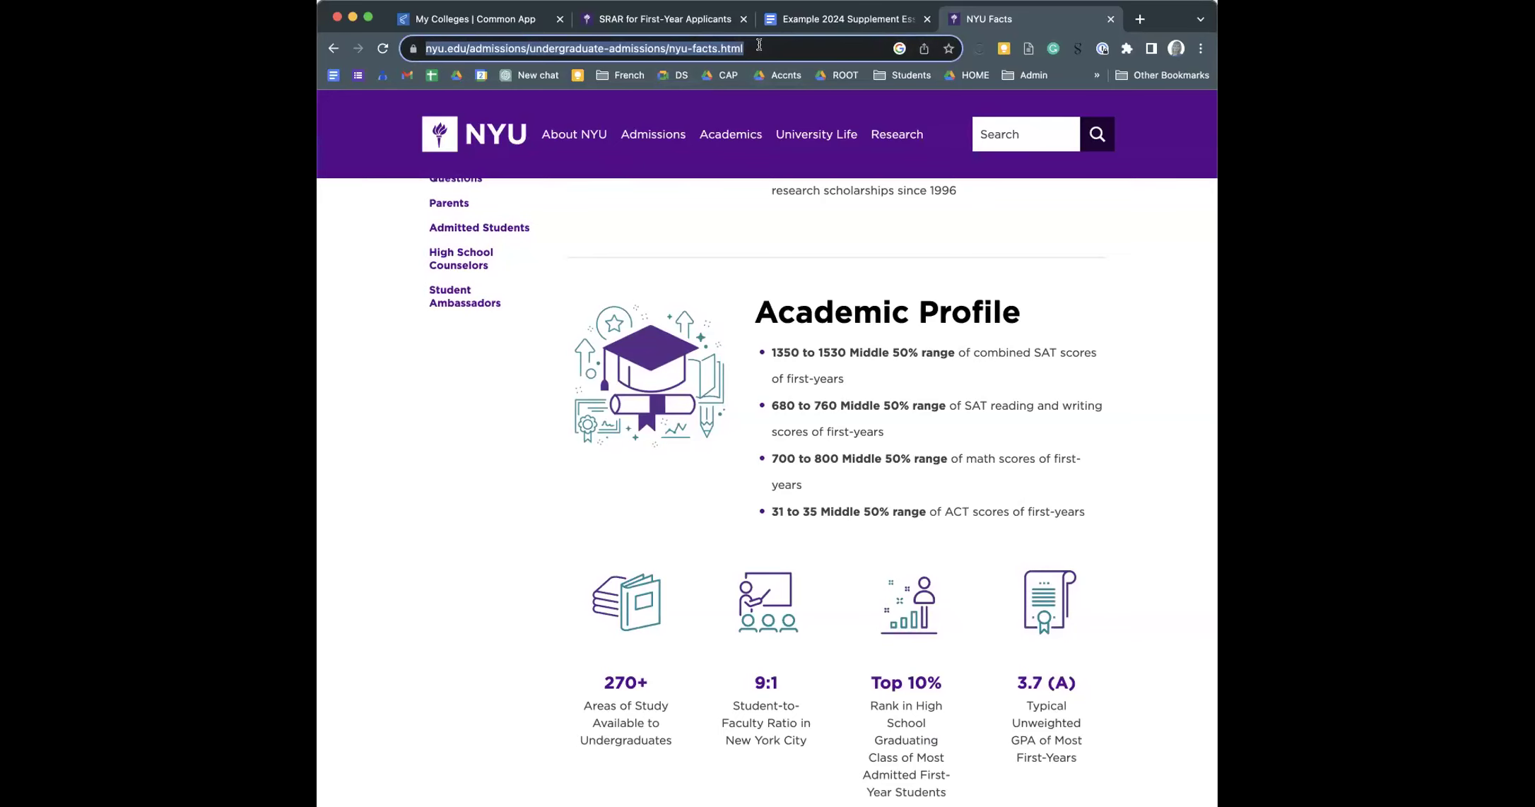
pyautogui.write('US news')
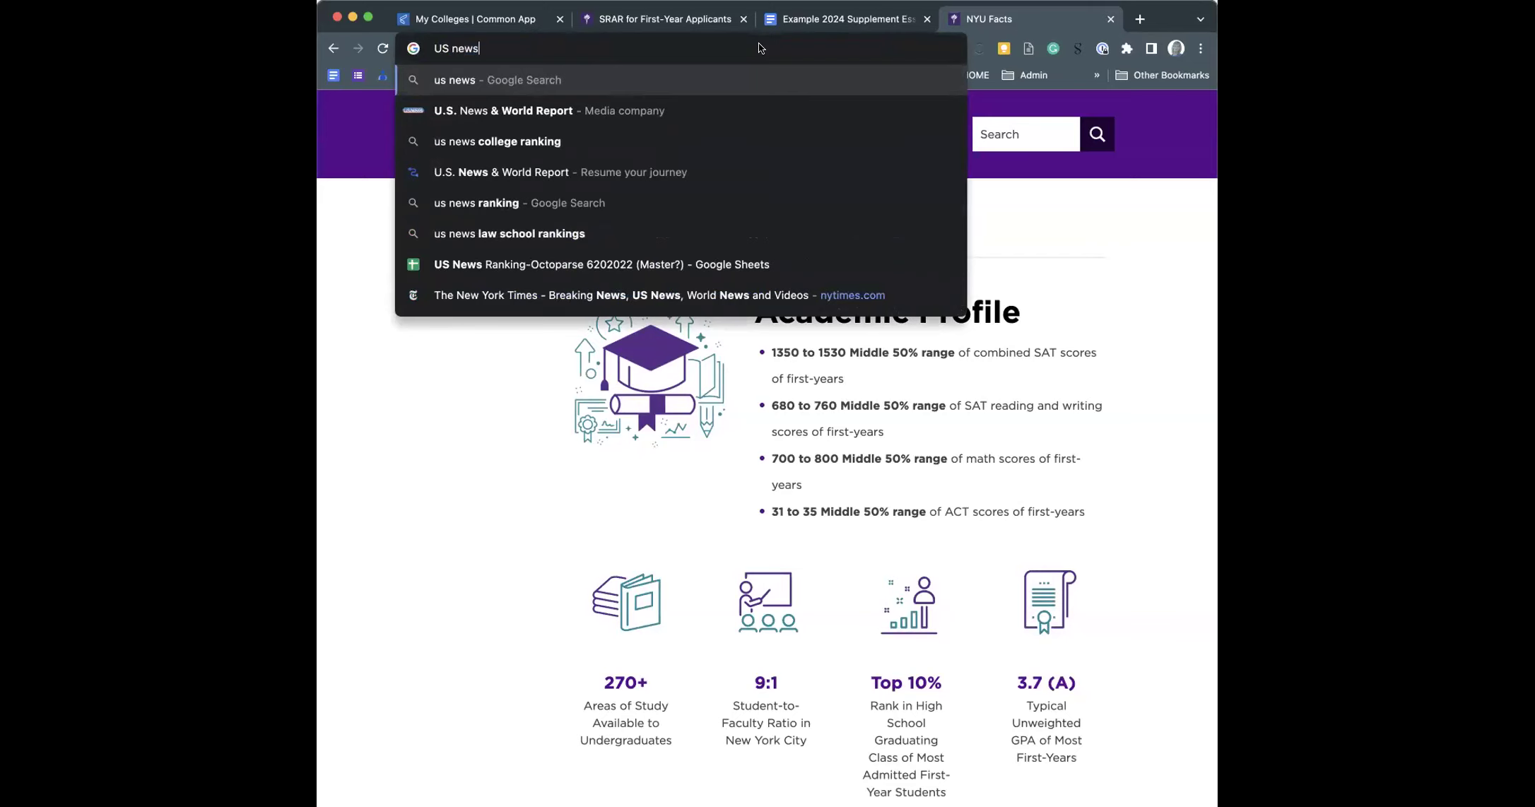
pyautogui.write(' l')
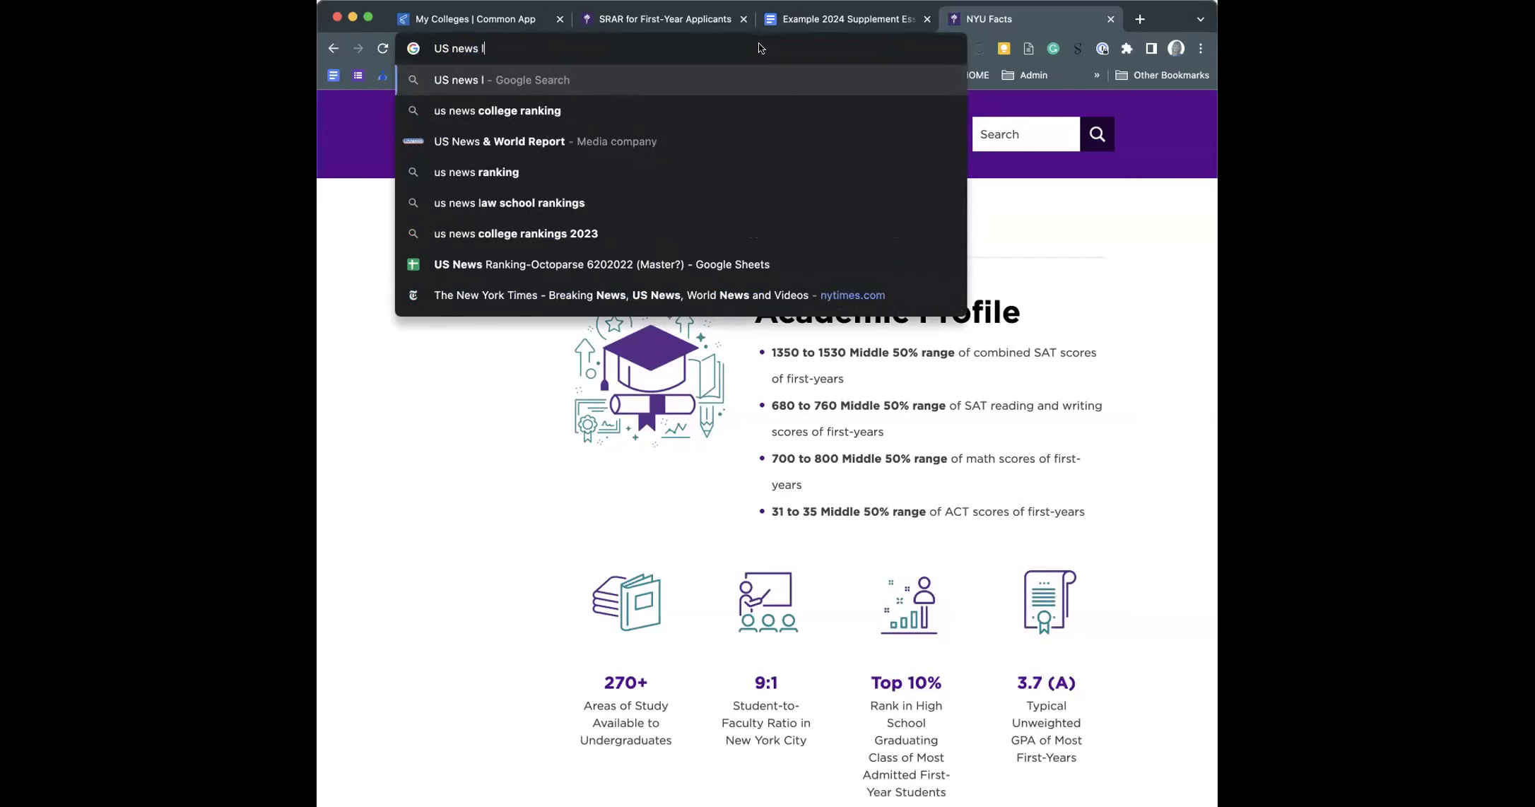
pyautogui.write('ewis an ')
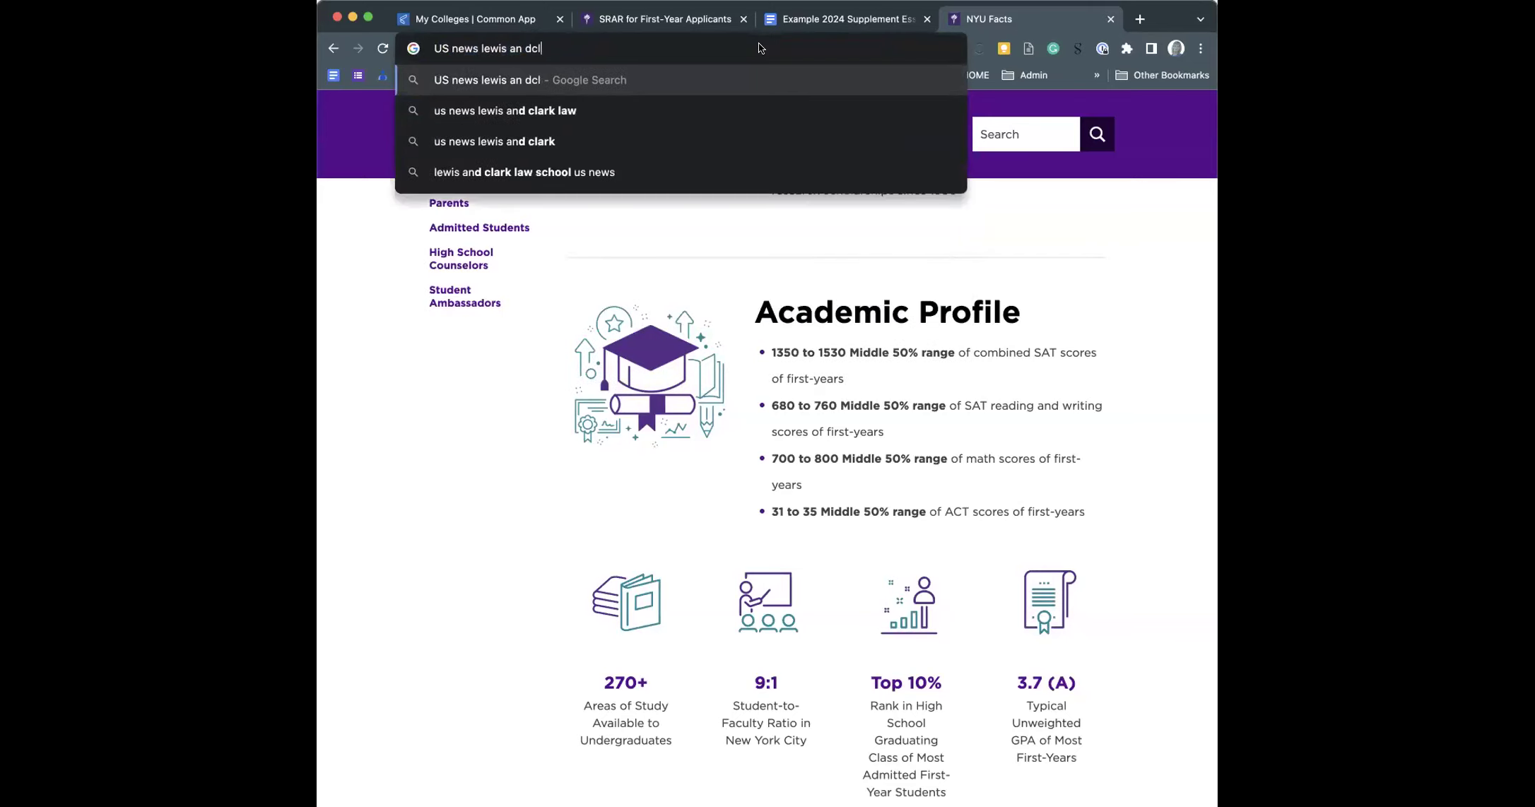
pyautogui.write('d cl')
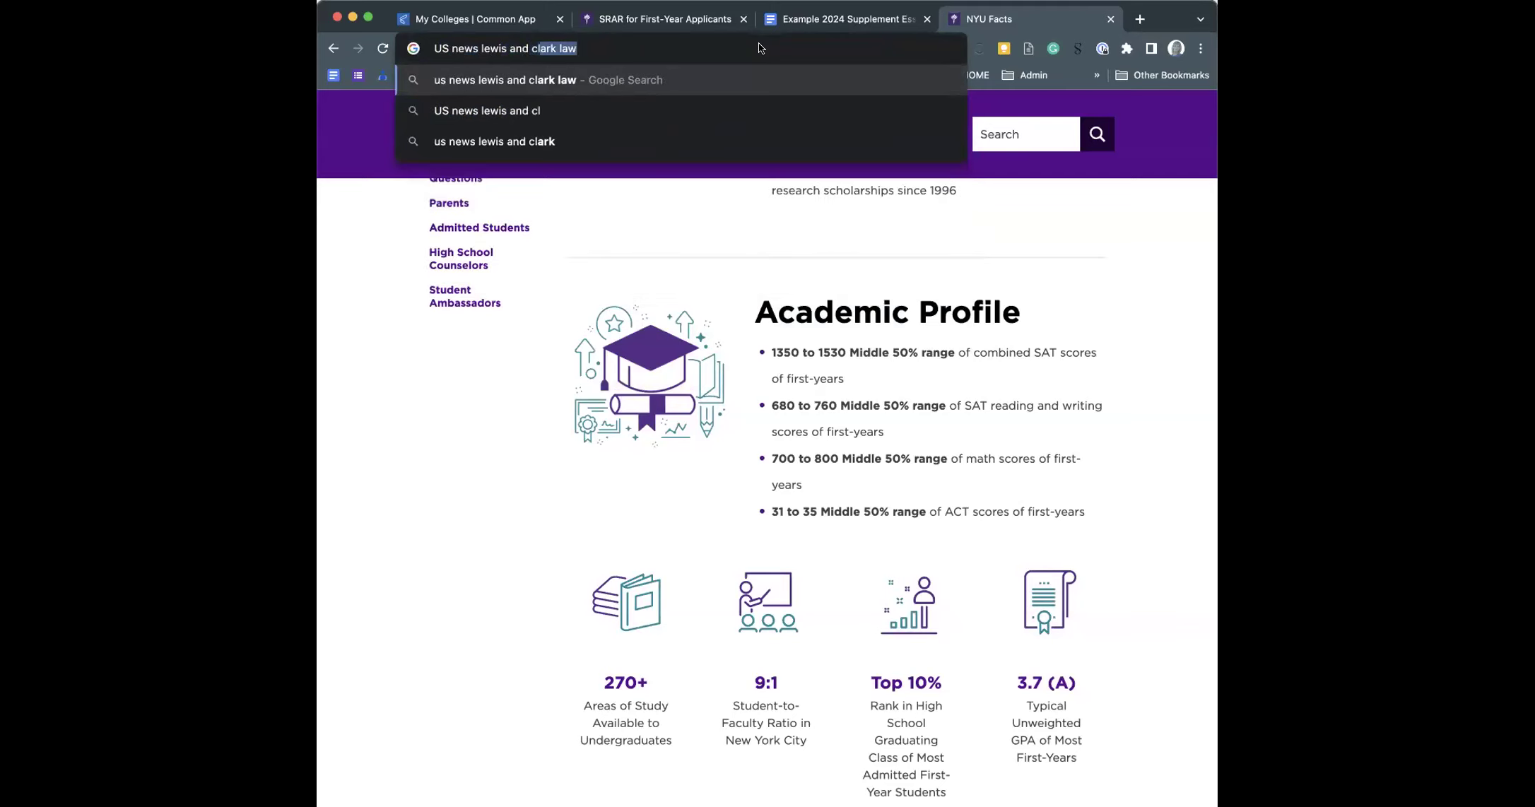
pyautogui.write('ark SAT')
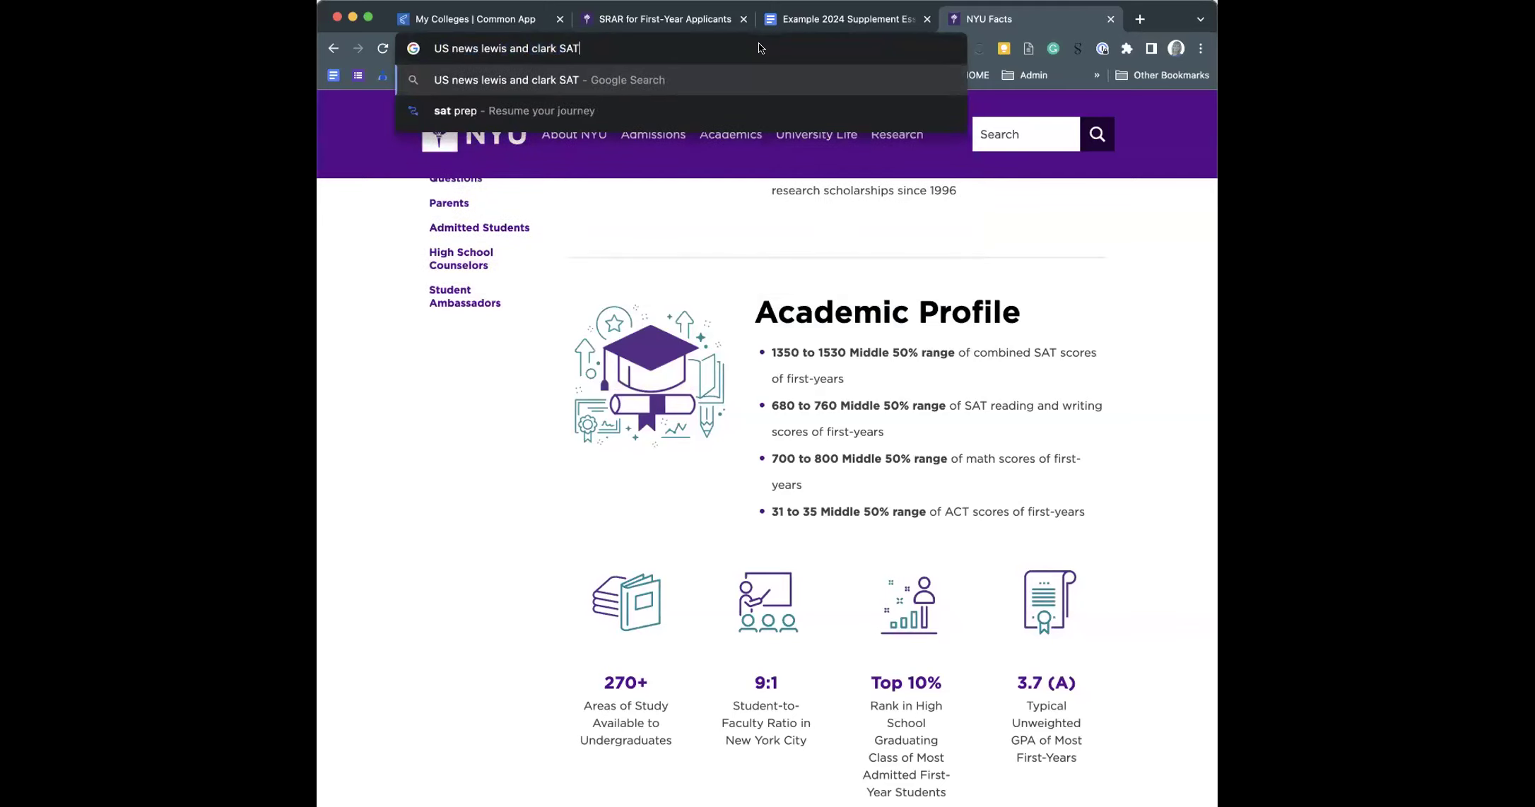
pyautogui.press('Return')
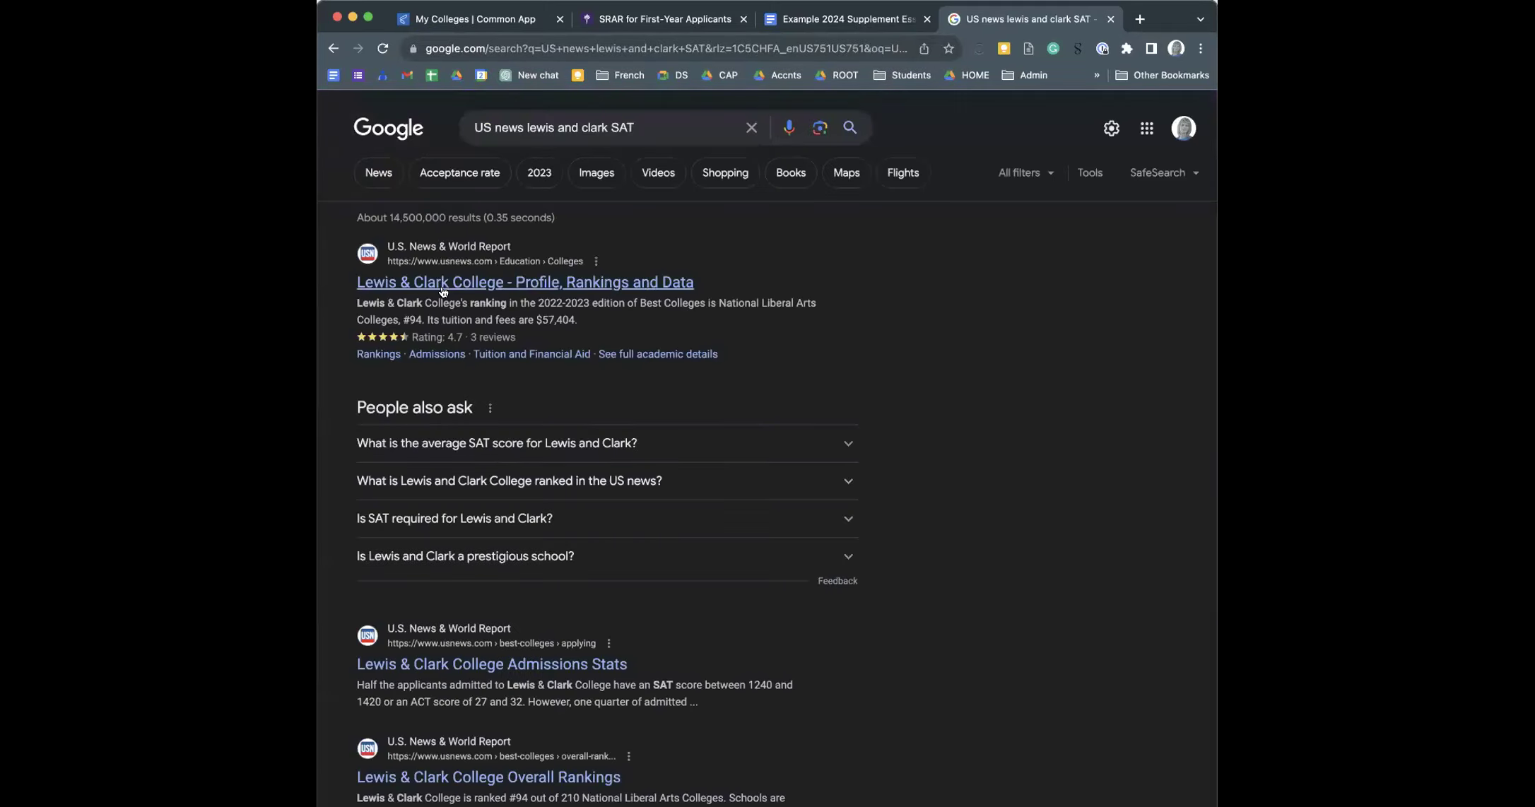
# - Open the U.S. News profile of Lewis & Clark College, skim its overview and rankings, and go to its Admissions page
pyautogui.click(445, 285)
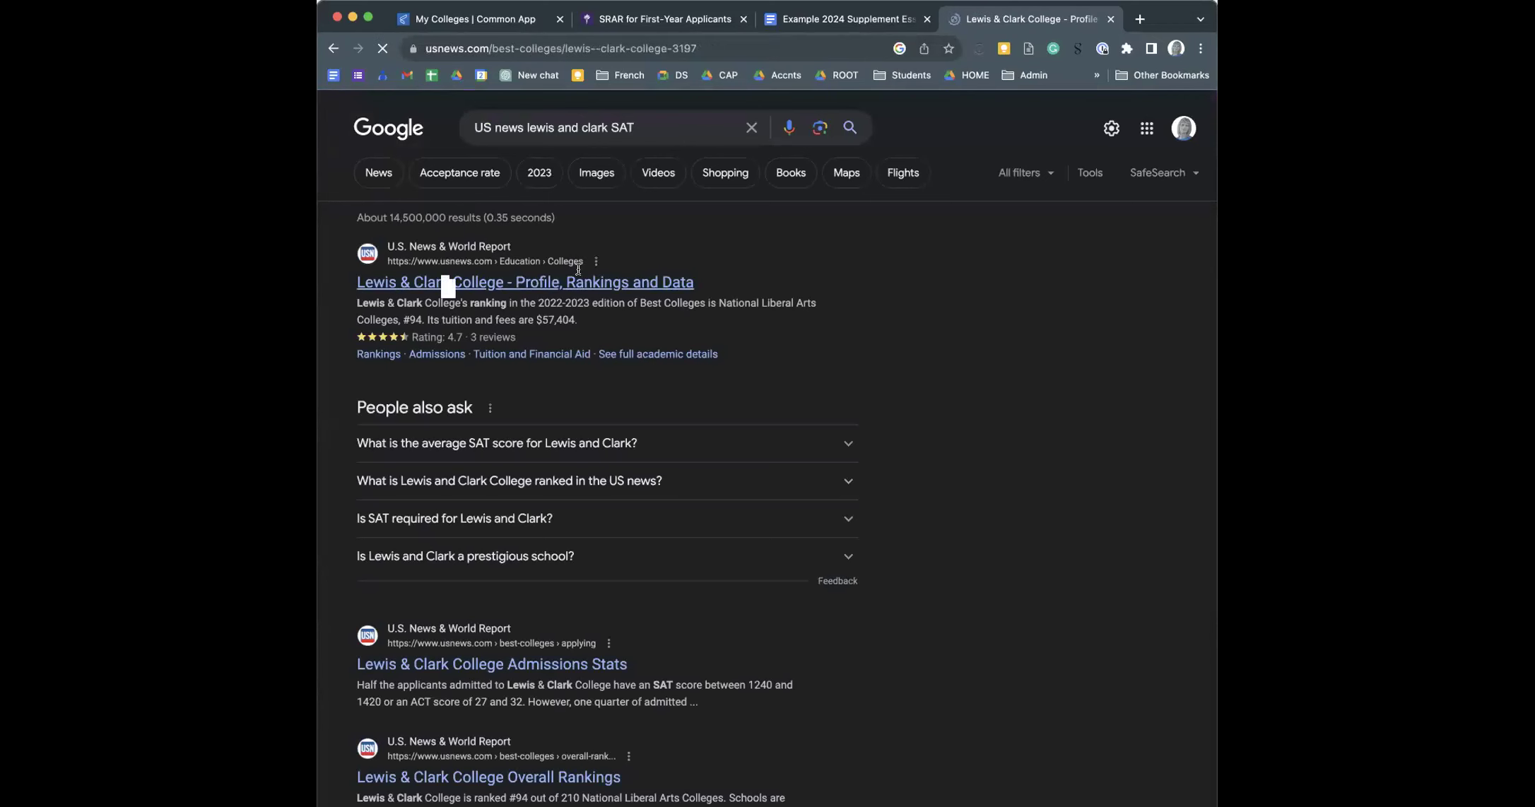
pyautogui.scroll(-8, 640, 345)
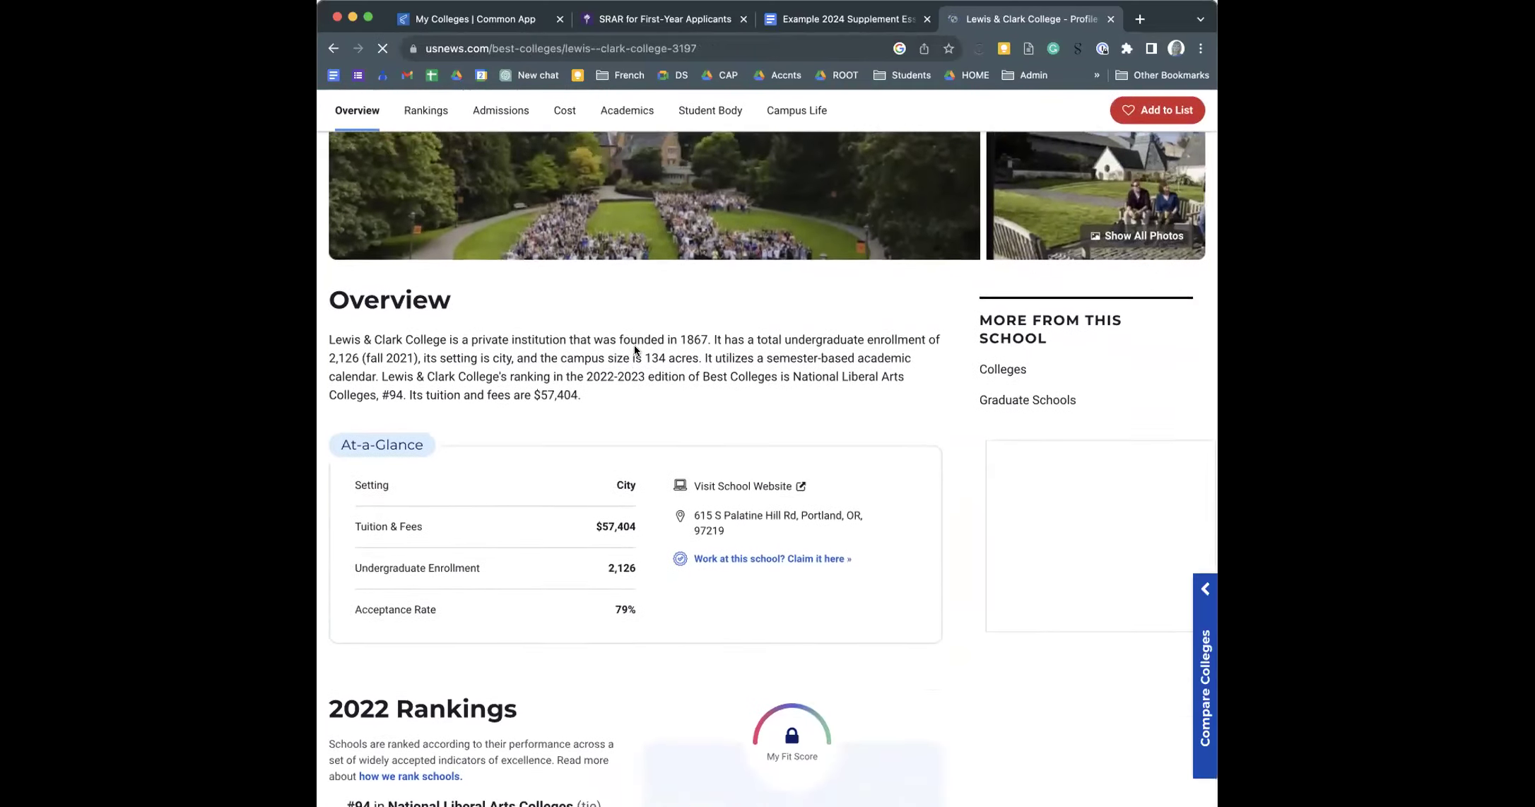
pyautogui.scroll(-3, 634, 349)
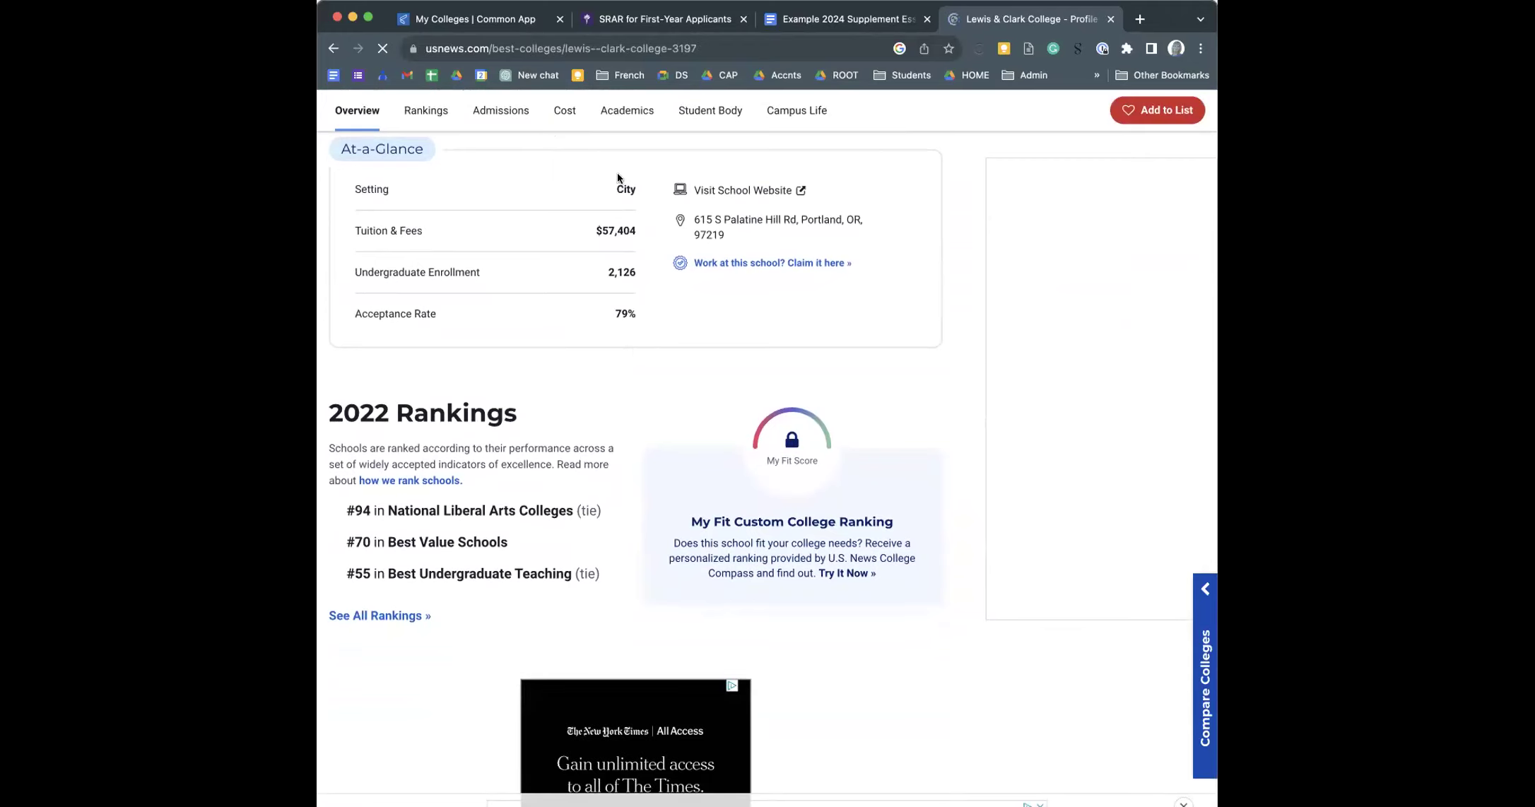
pyautogui.click(505, 108)
pyautogui.moveTo(567, 195)
# - Look through Lewis & Clark's admissions requirements and deadlines to Entering Class Stats, and highlight the 1200-1399 entry under SATs on 1600 scale
pyautogui.scroll(-5, 448, 475)
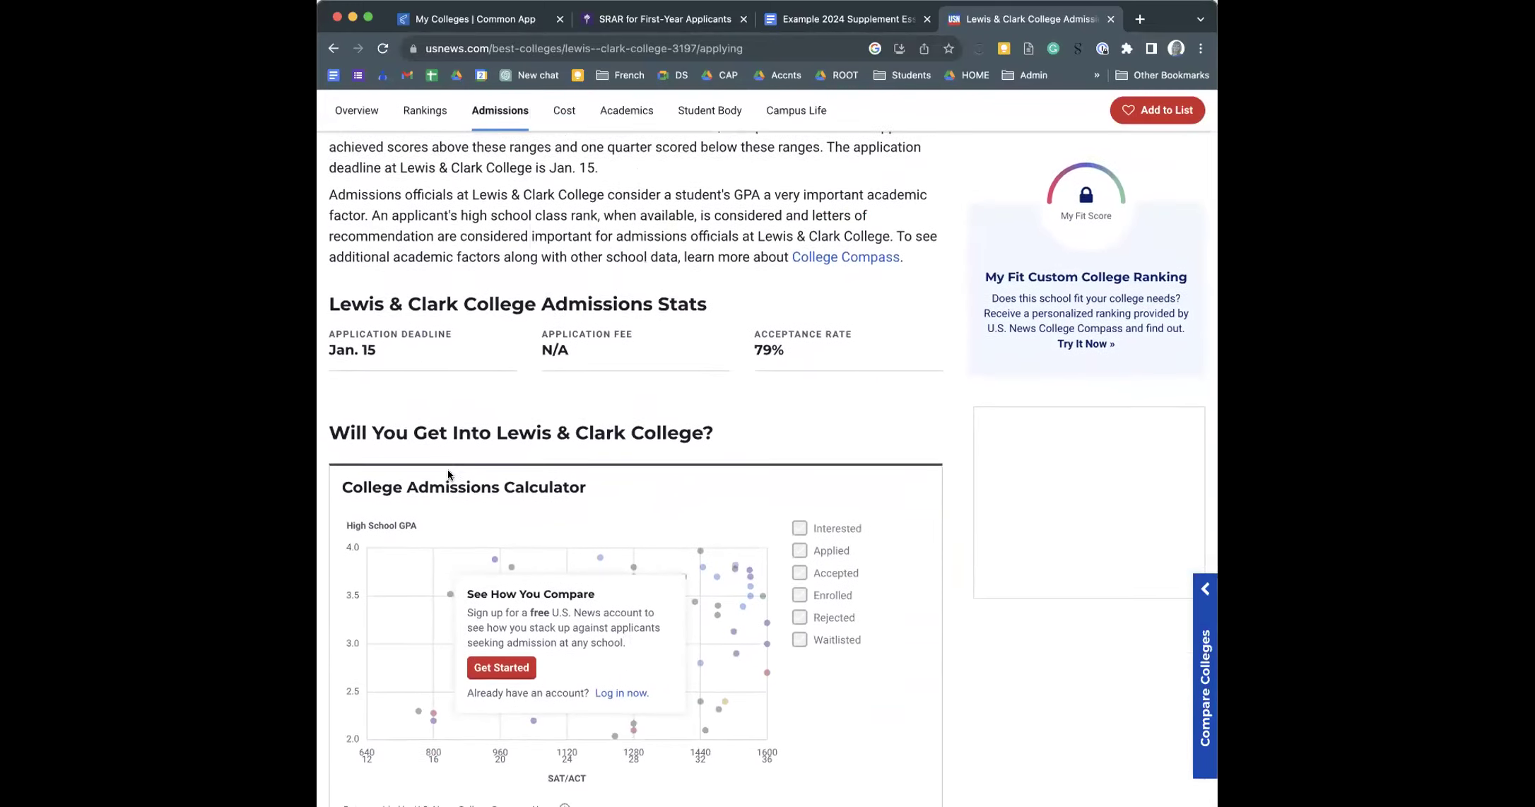
pyautogui.scroll(-9, 448, 474)
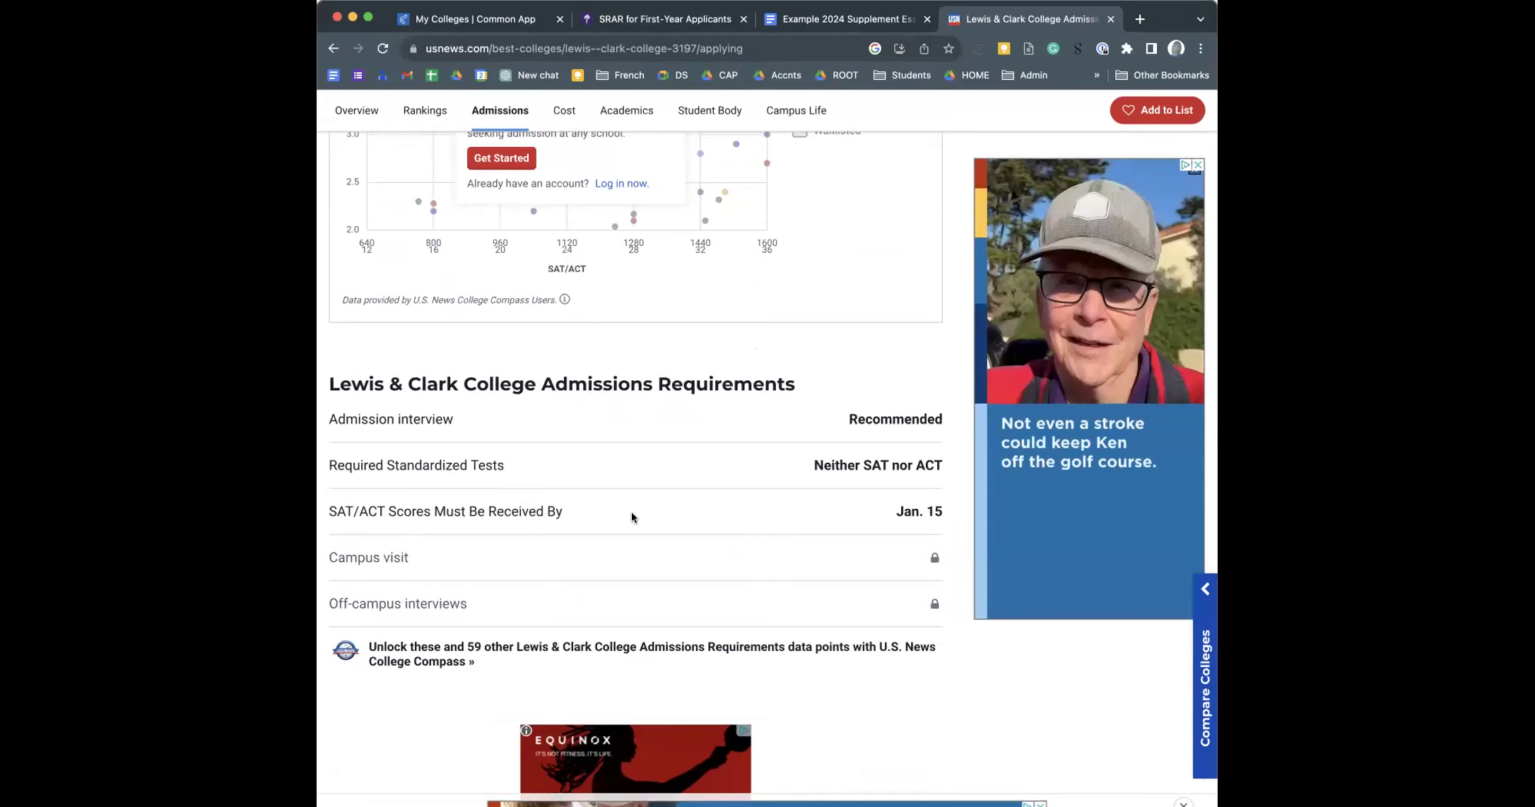
pyautogui.scroll(-2, 631, 514)
pyautogui.scroll(-10, 631, 518)
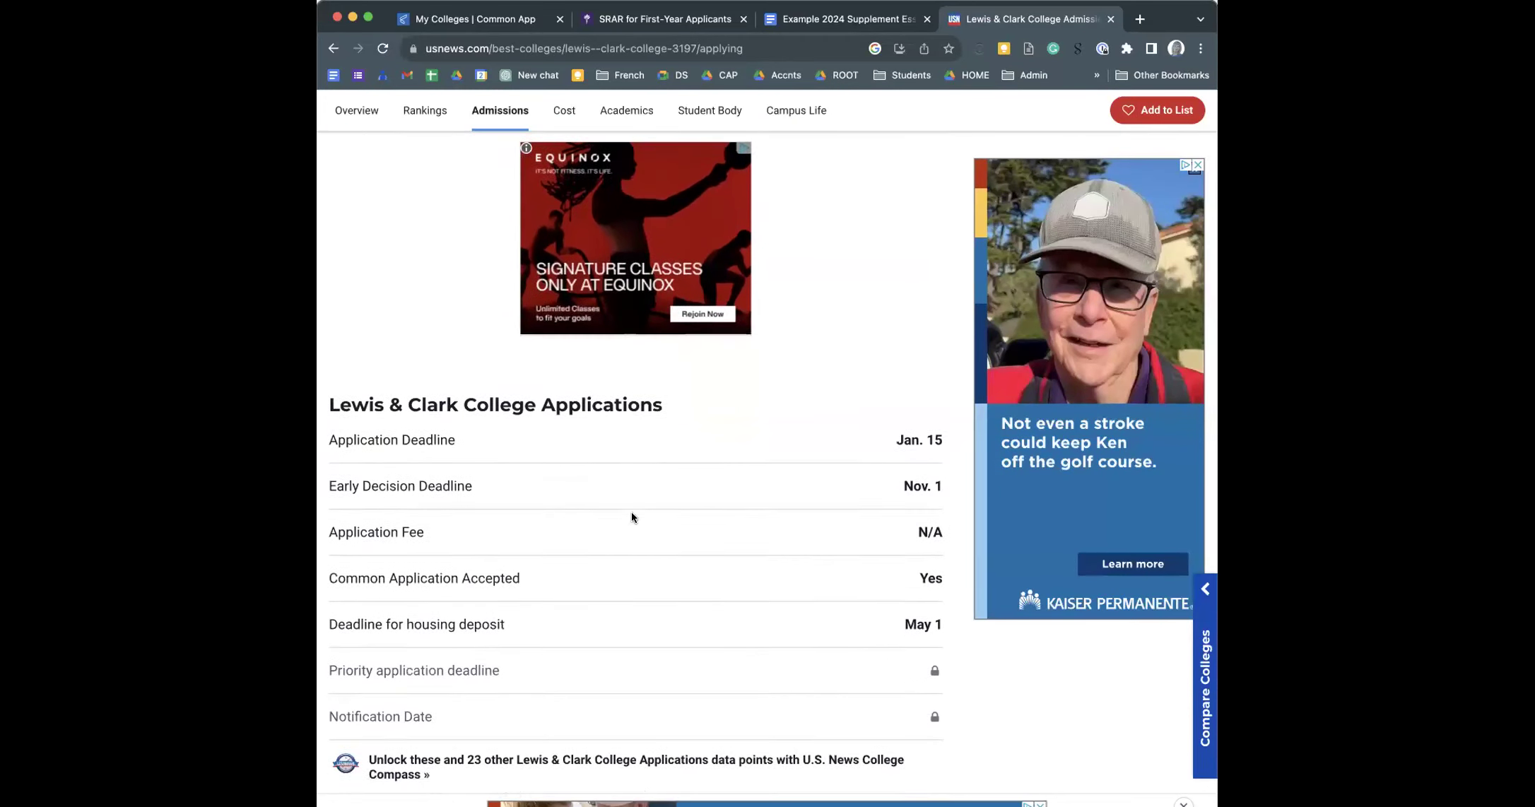
pyautogui.scroll(-7, 631, 517)
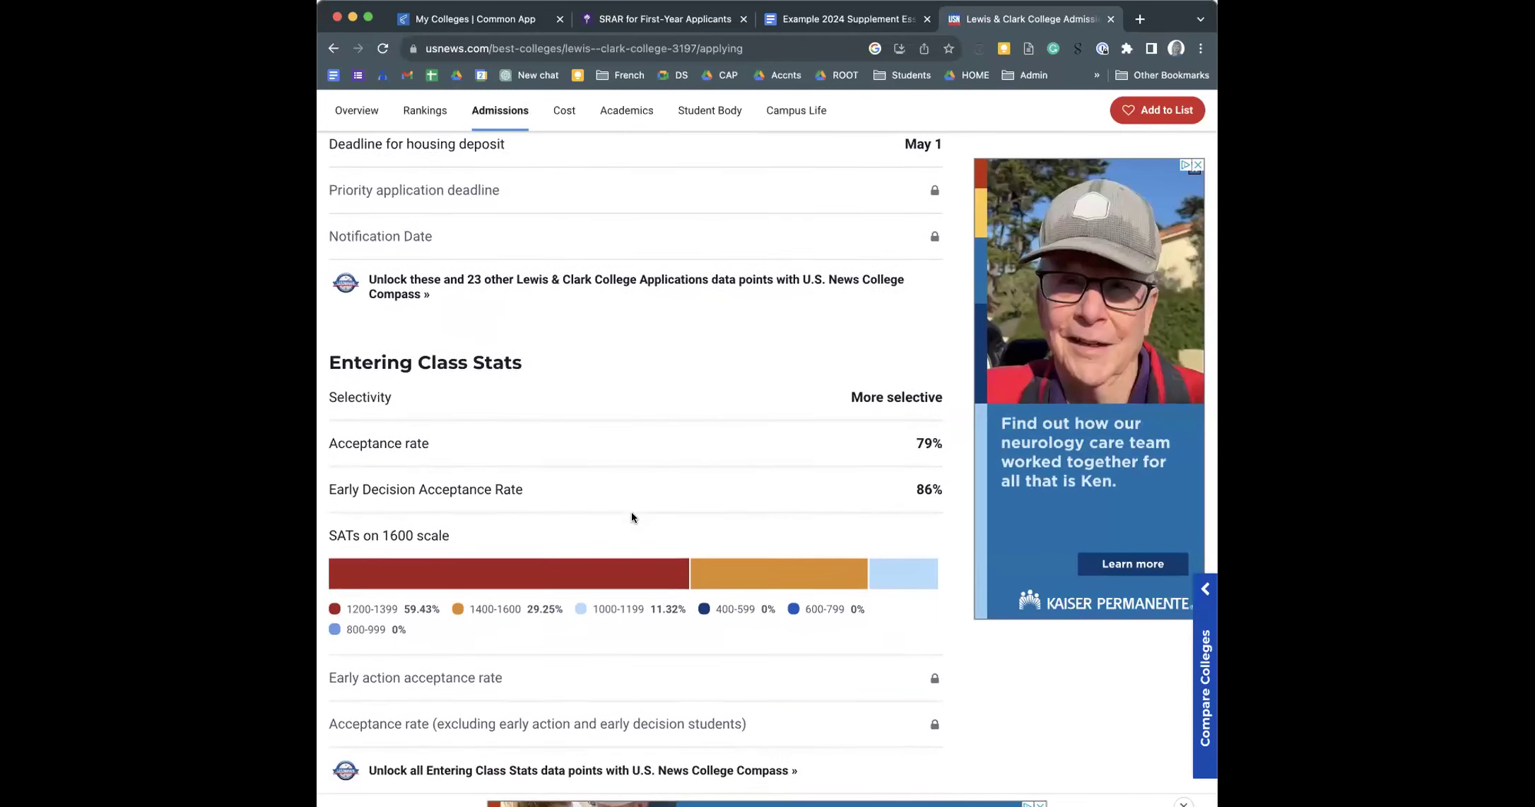
pyautogui.scroll(-4, 631, 518)
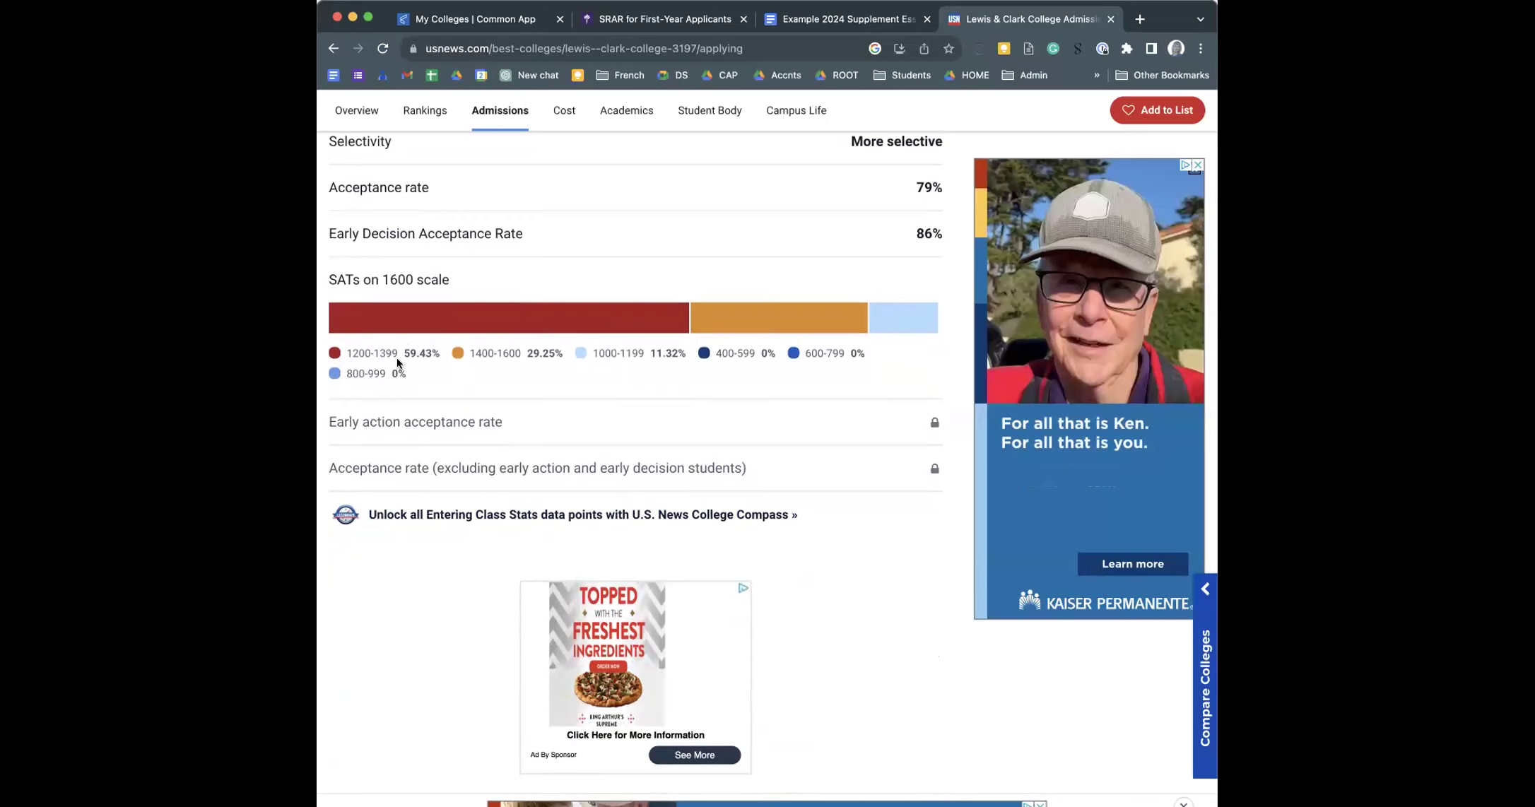
pyautogui.moveTo(439, 352); pyautogui.dragTo(325, 352)
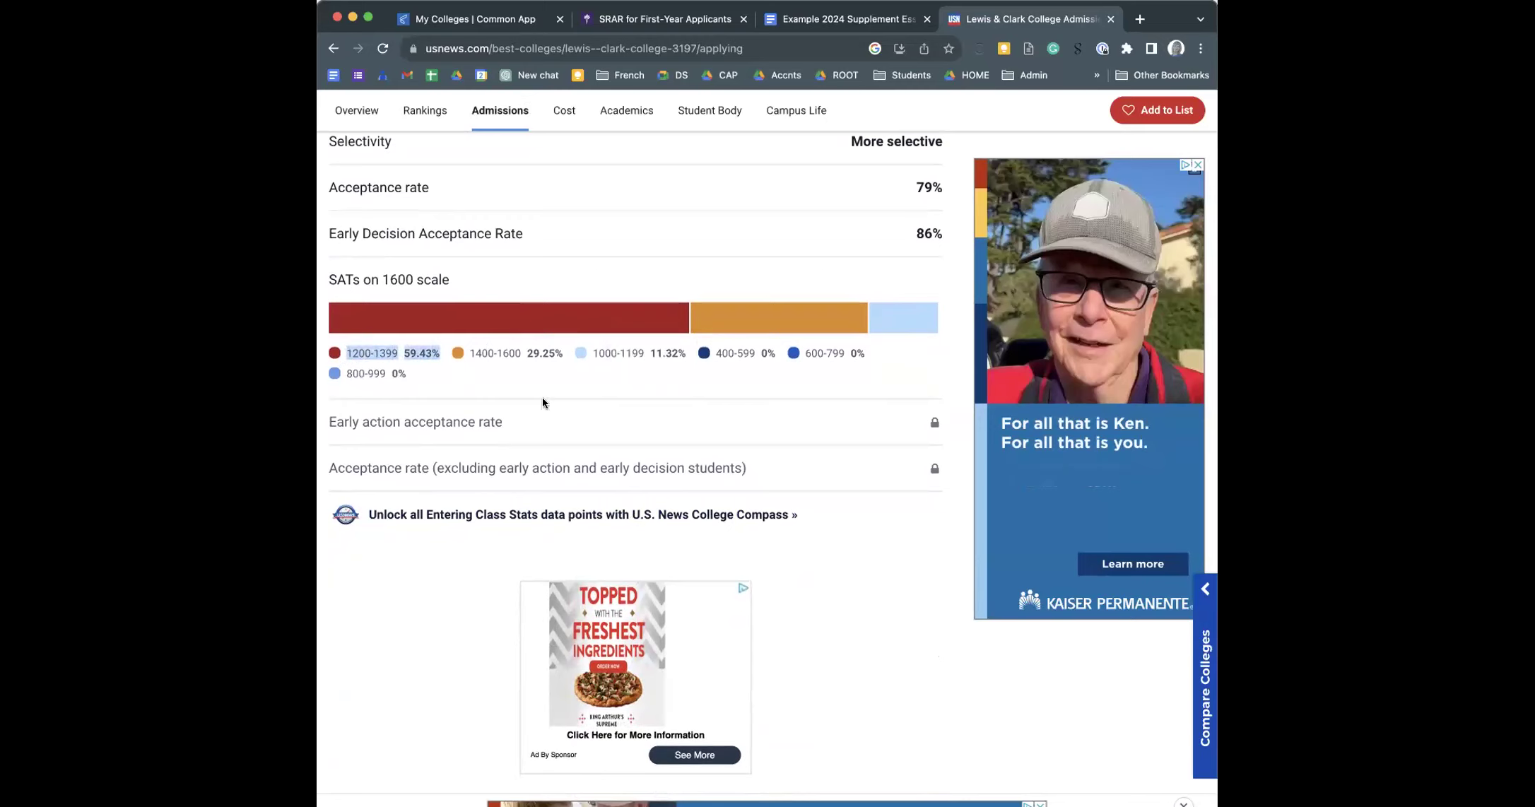
# - Examine the rest of Lewis & Clark's admissions data, covering the Transfer Students and International Students sections
pyautogui.scroll(-6, 543, 403)
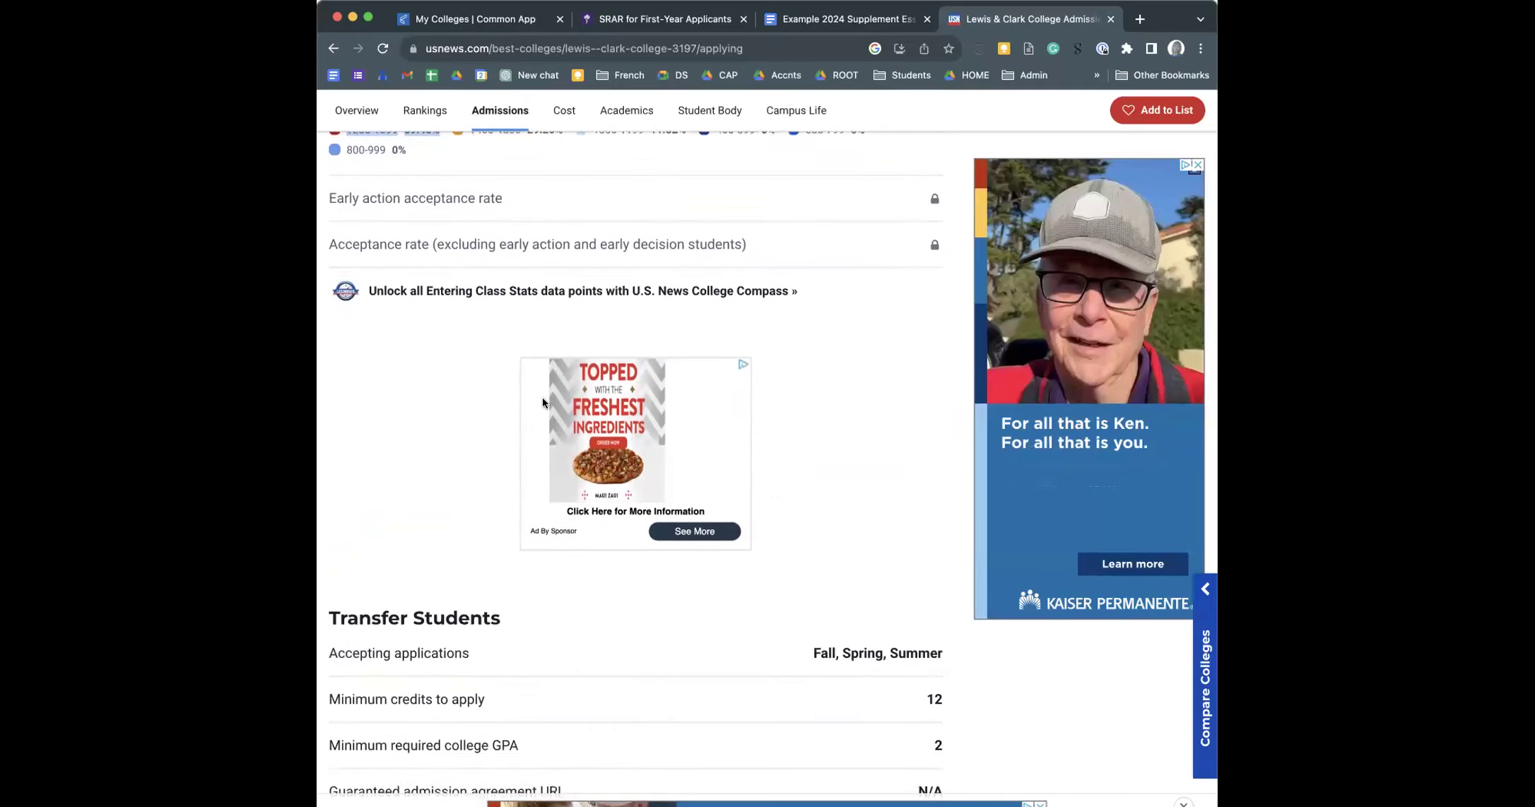
pyautogui.scroll(-8, 542, 402)
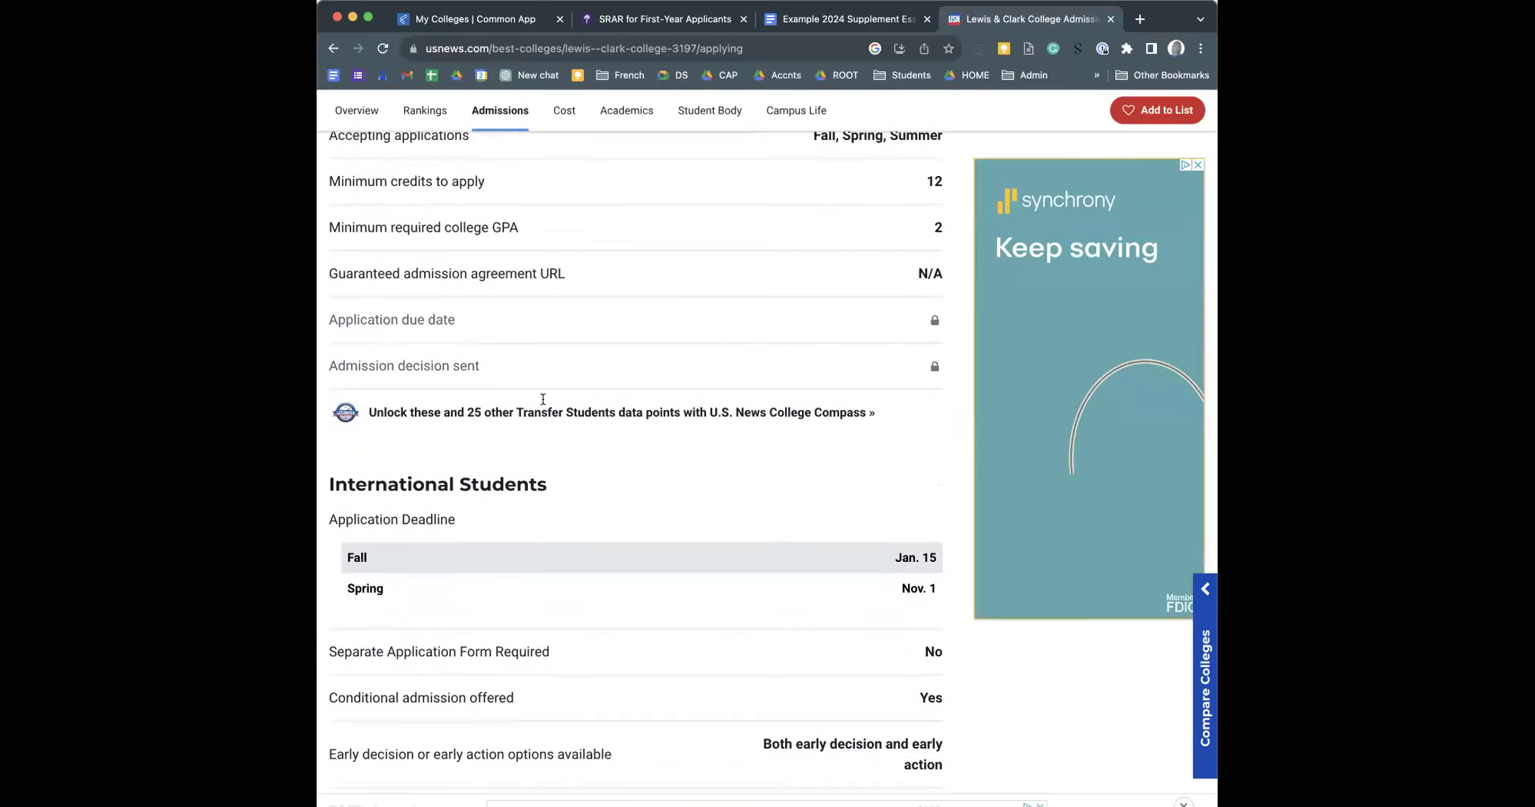
pyautogui.scroll(-5, 543, 403)
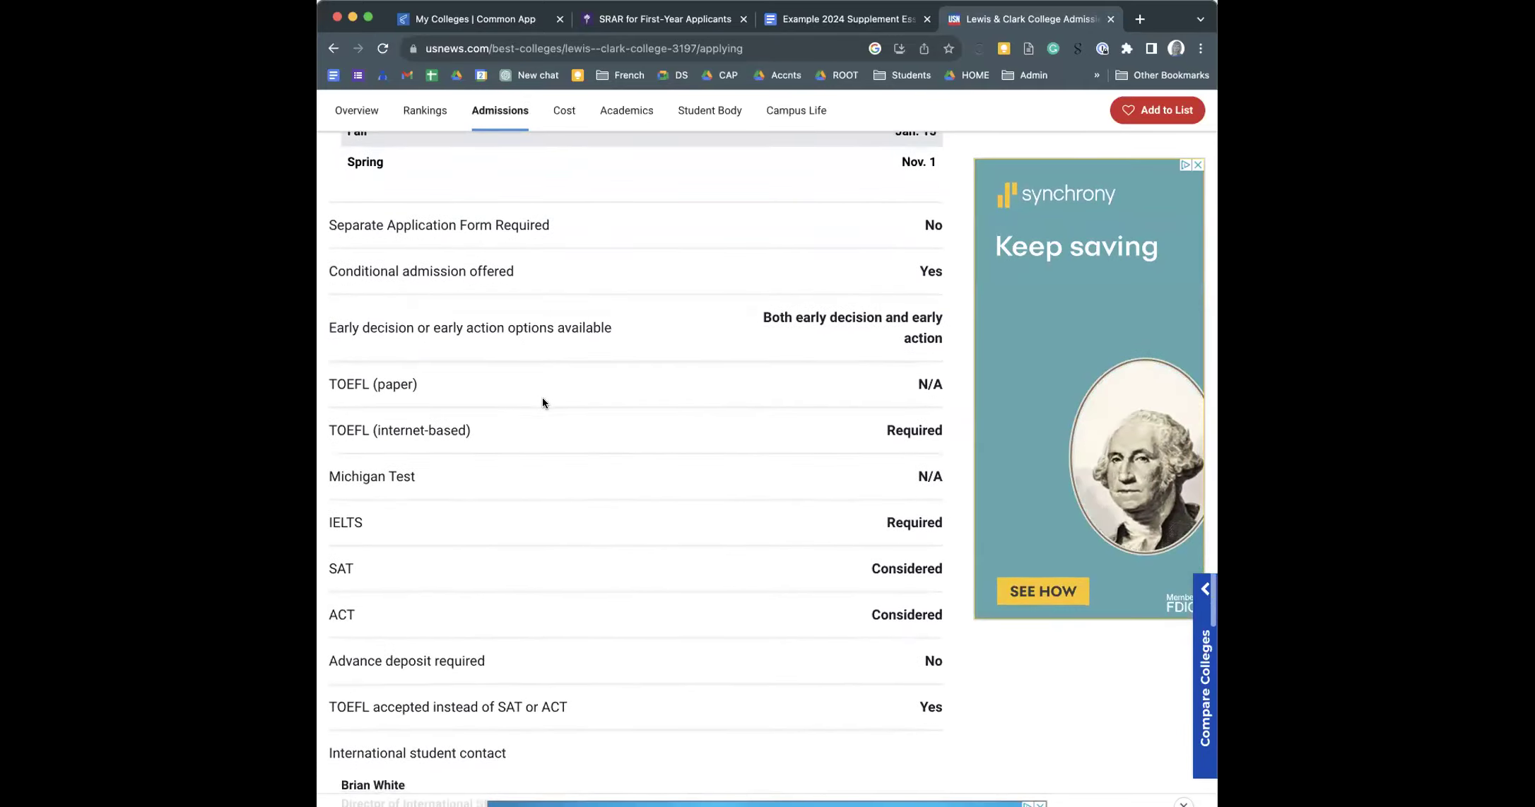
pyautogui.scroll(-1, 542, 403)
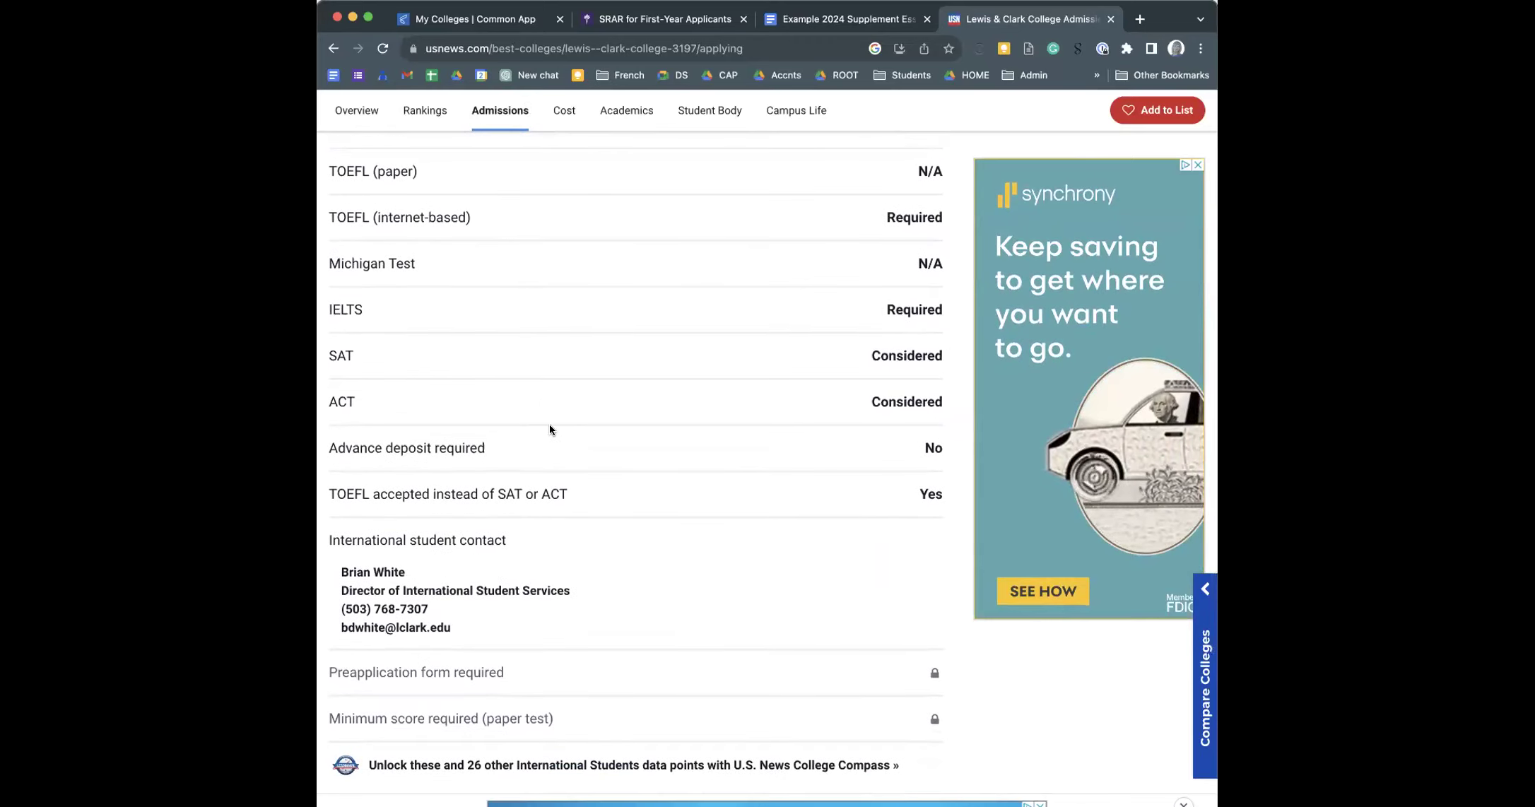
pyautogui.scroll(-4, 635, 368)
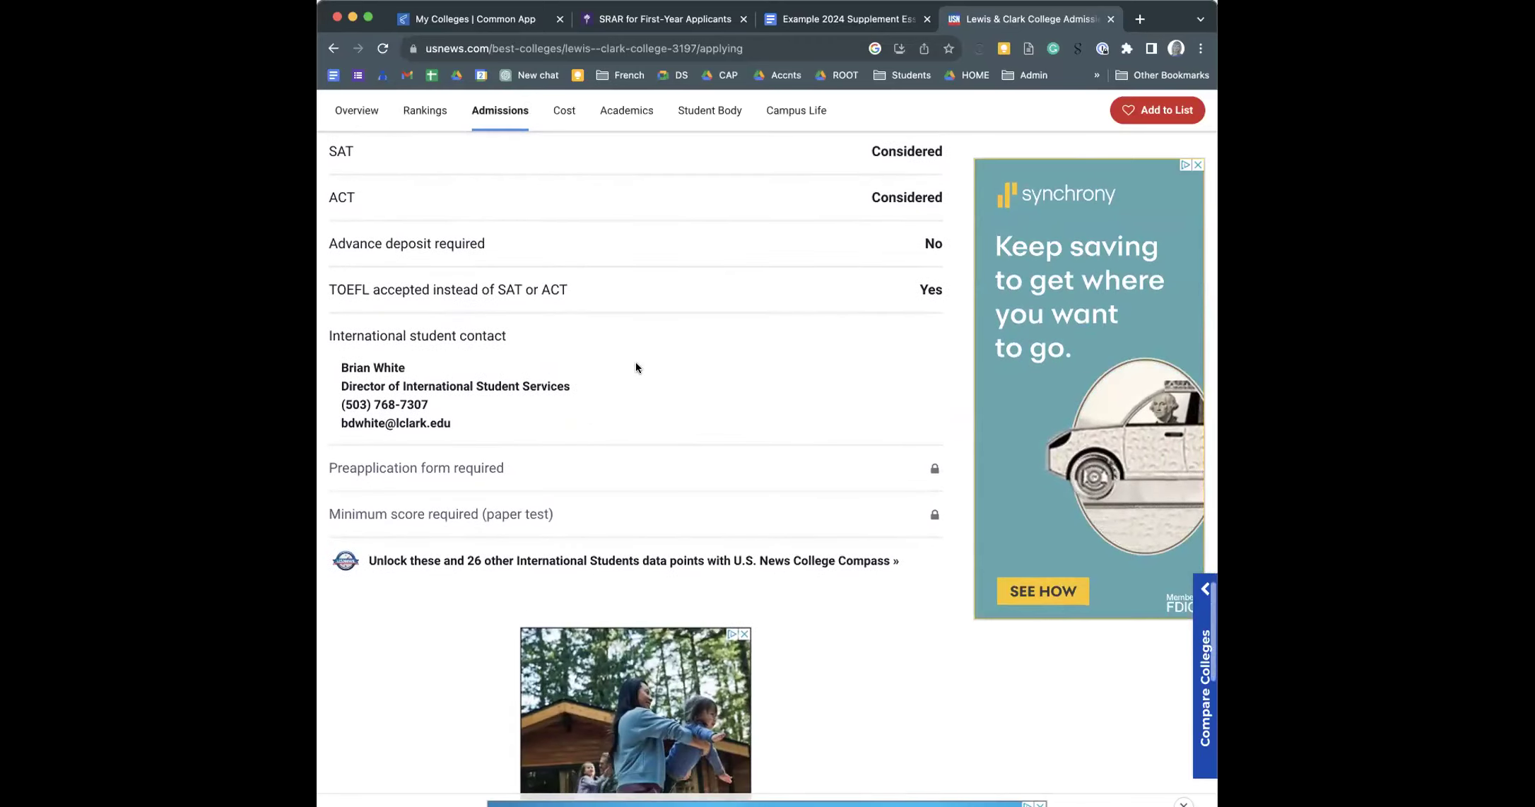
pyautogui.scroll(-4, 636, 367)
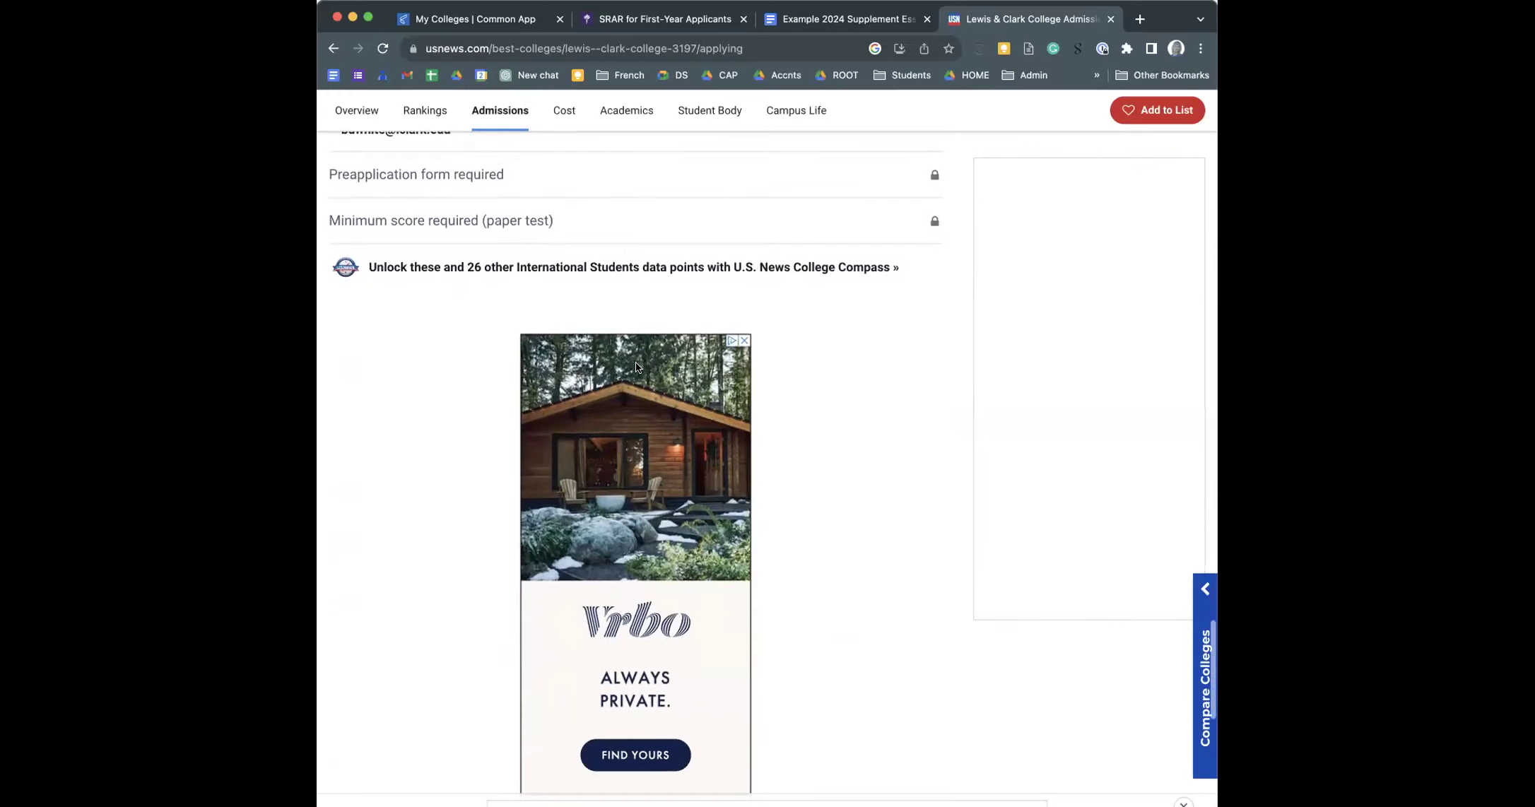
pyautogui.scroll(-2, 635, 367)
pyautogui.scroll(3, 741, 162)
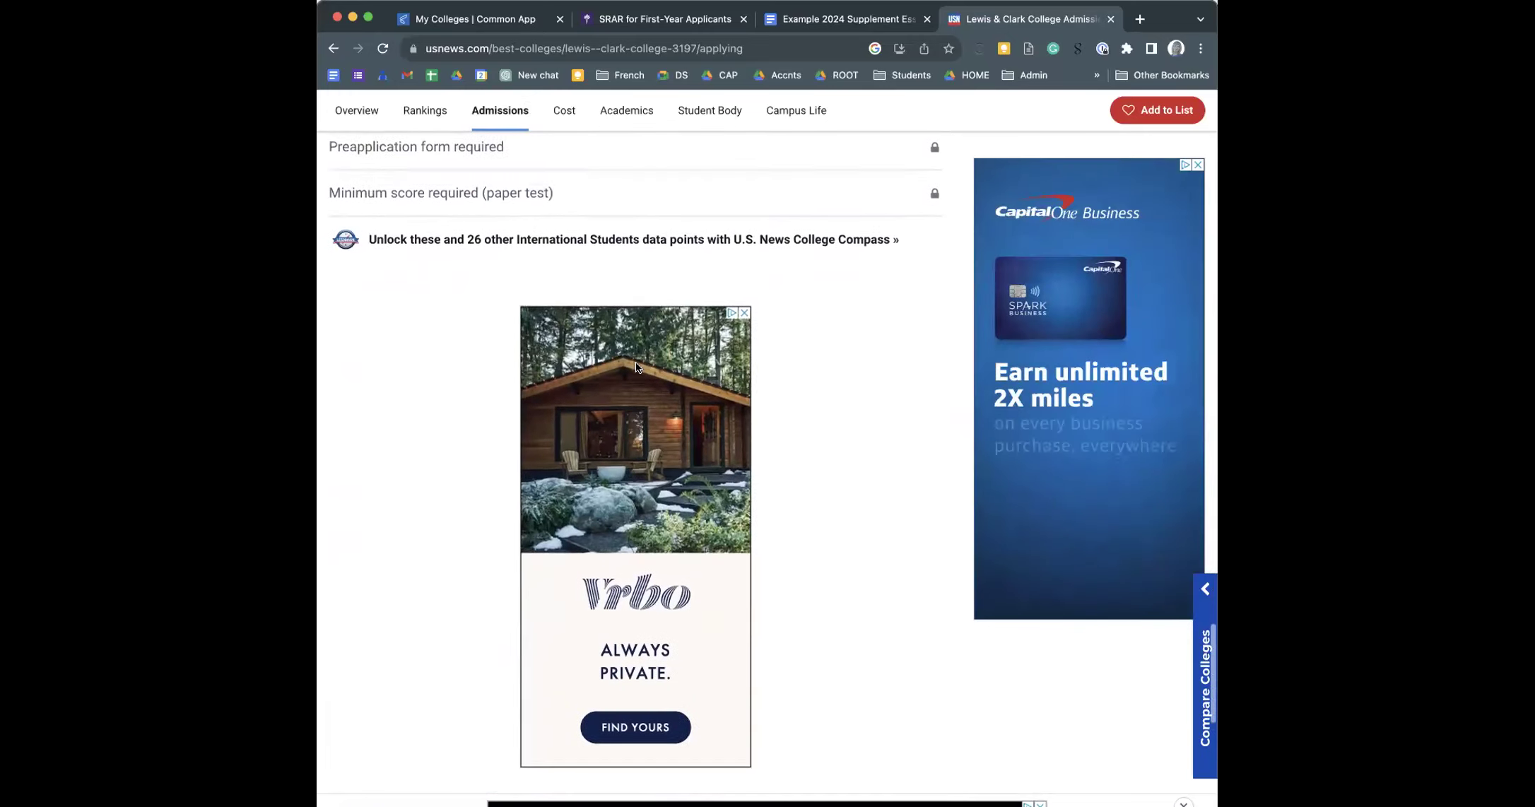
# - Close the Lewis & Clark College page and view the American U section of the Example 2024 Supplement Essays document
pyautogui.click(772, 48)
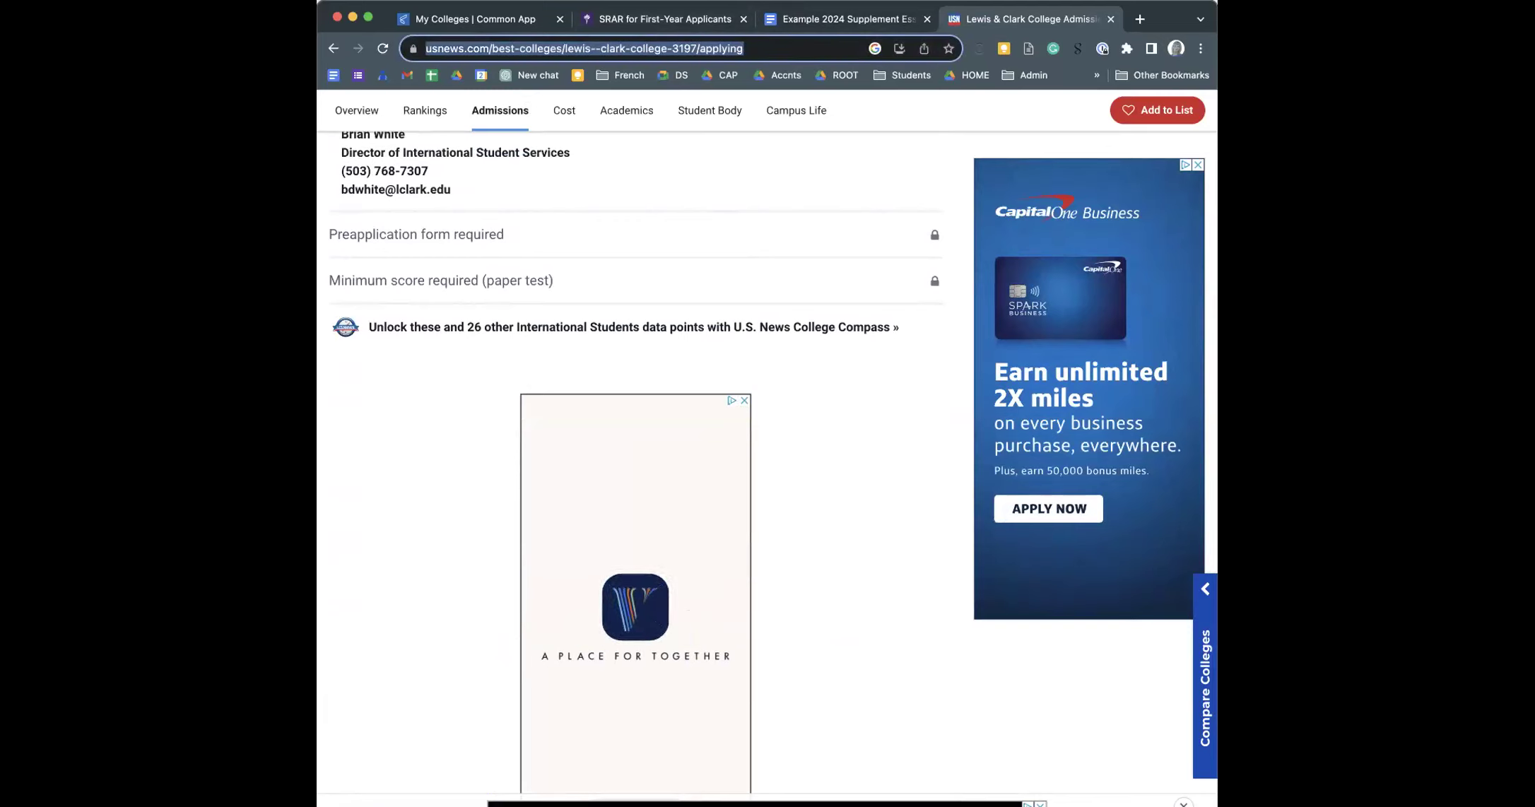
pyautogui.click(500, 183)
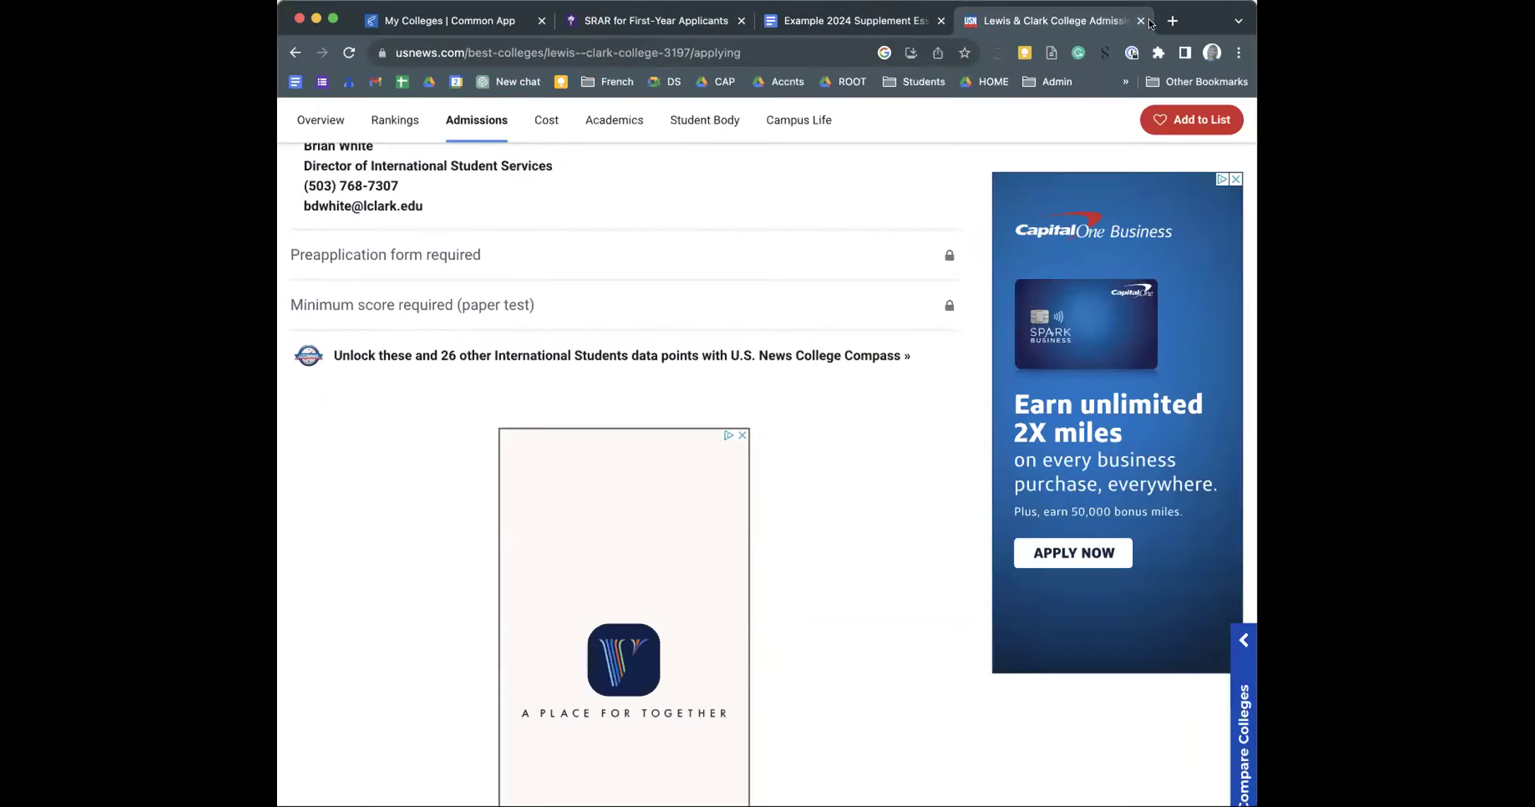
pyautogui.click(1140, 22)
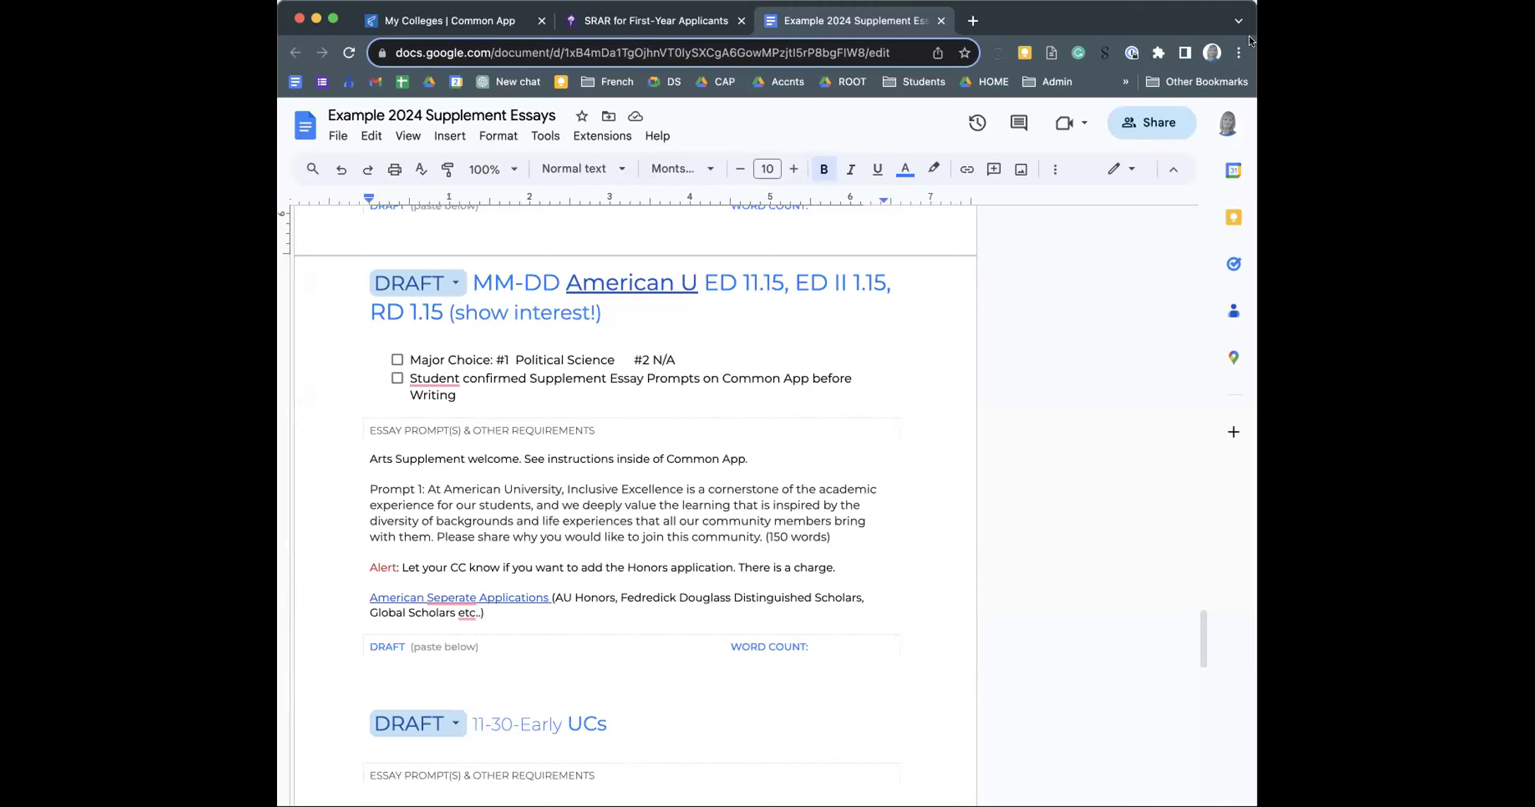
pyautogui.scroll(-2, 740, 236)
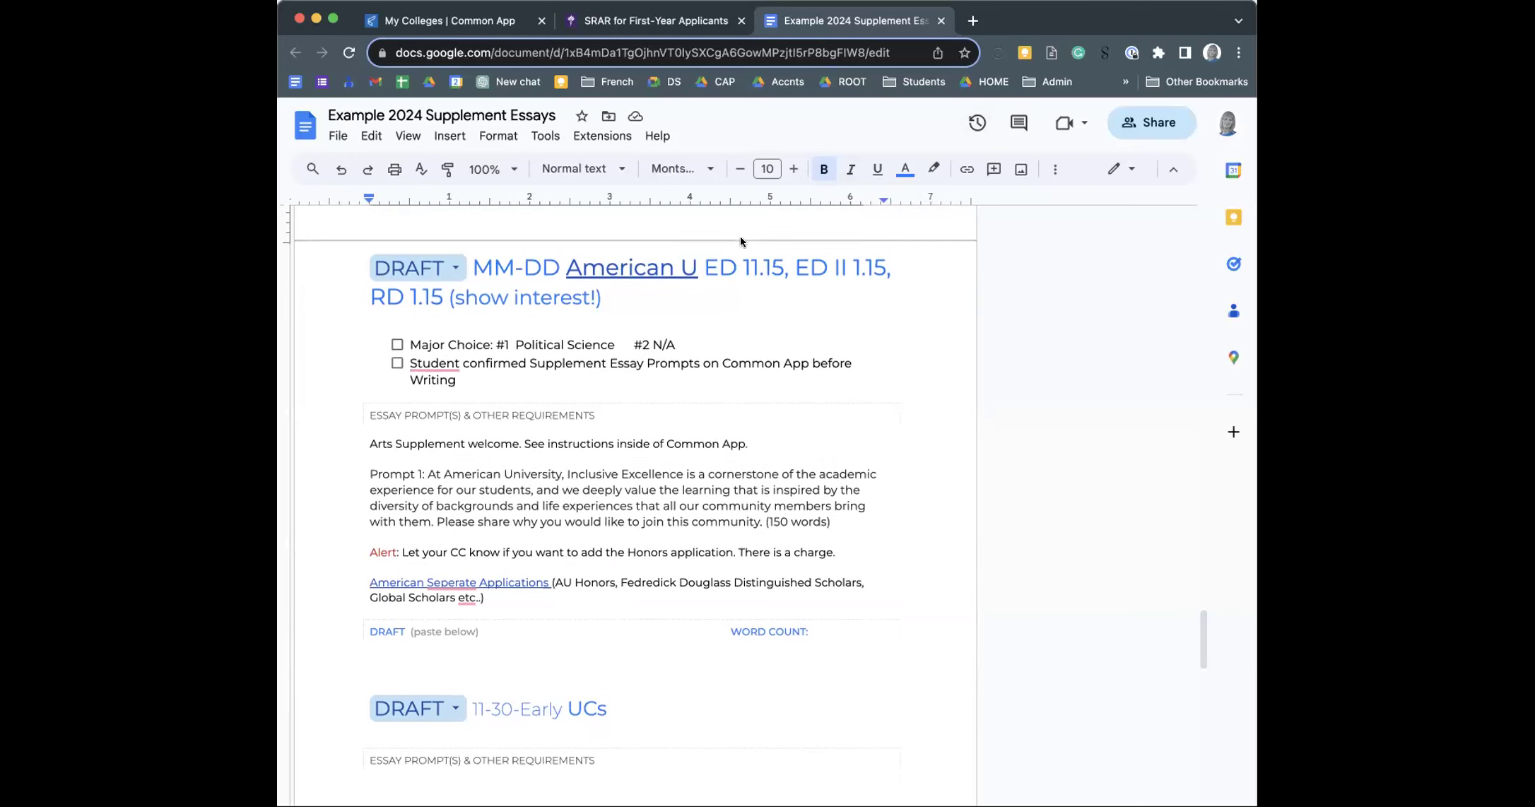
pyautogui.scroll(-1, 740, 241)
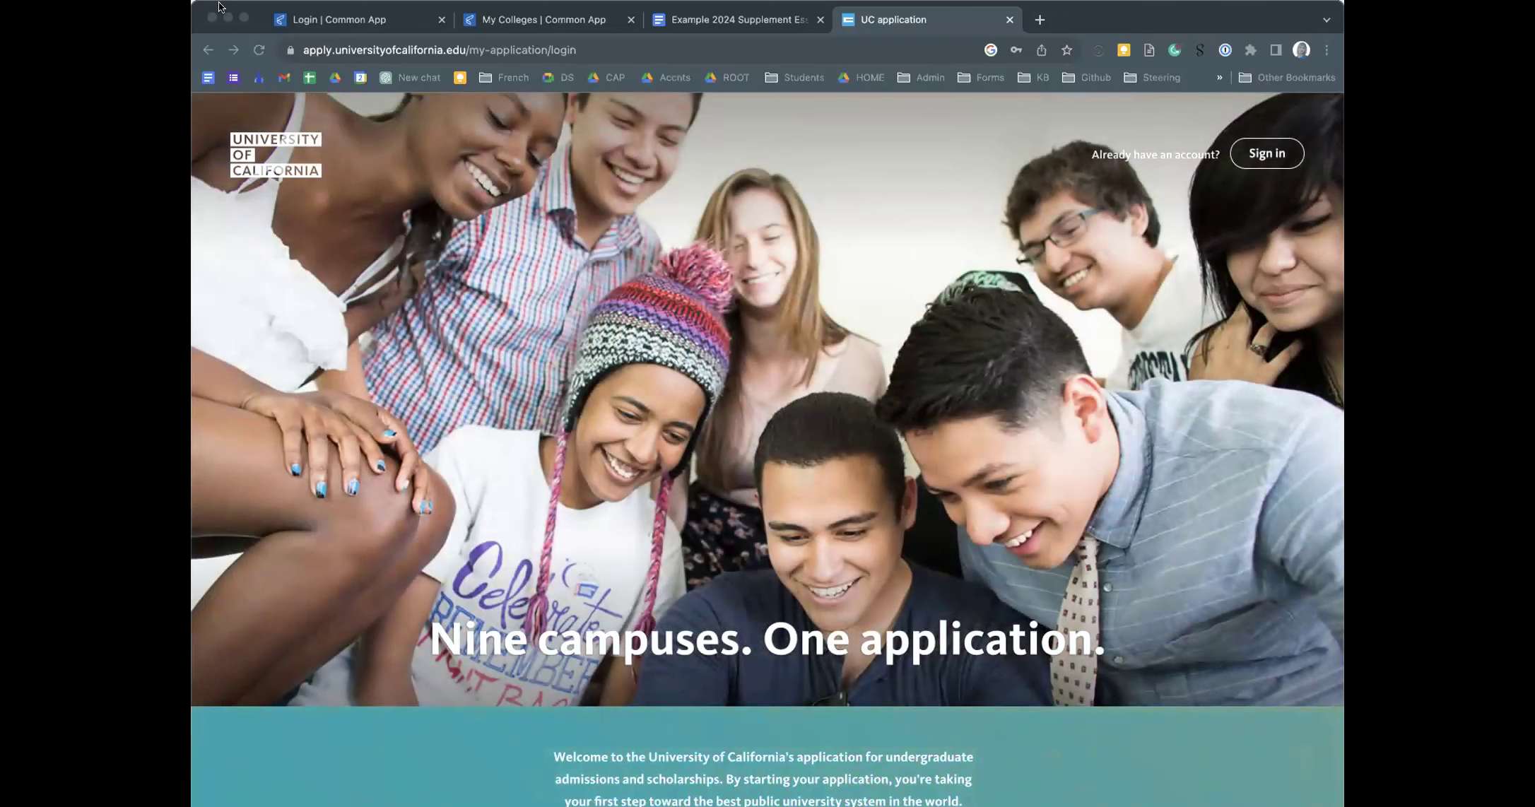
# - Reopen the closed Form Flow presentation and show its "Forms for Common Application" slide
pyautogui.press('super+shift+t')
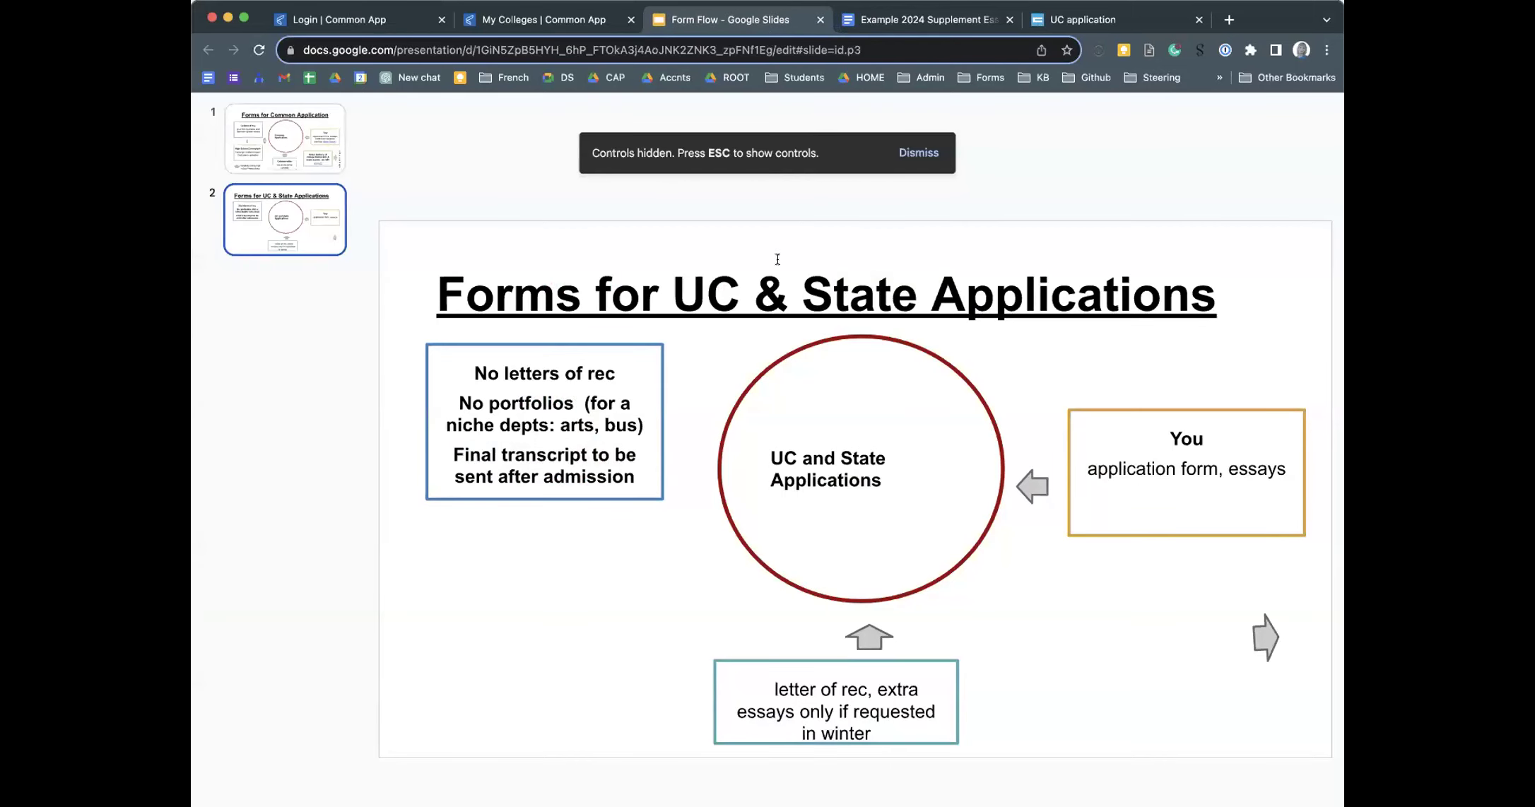
pyautogui.press('Up')
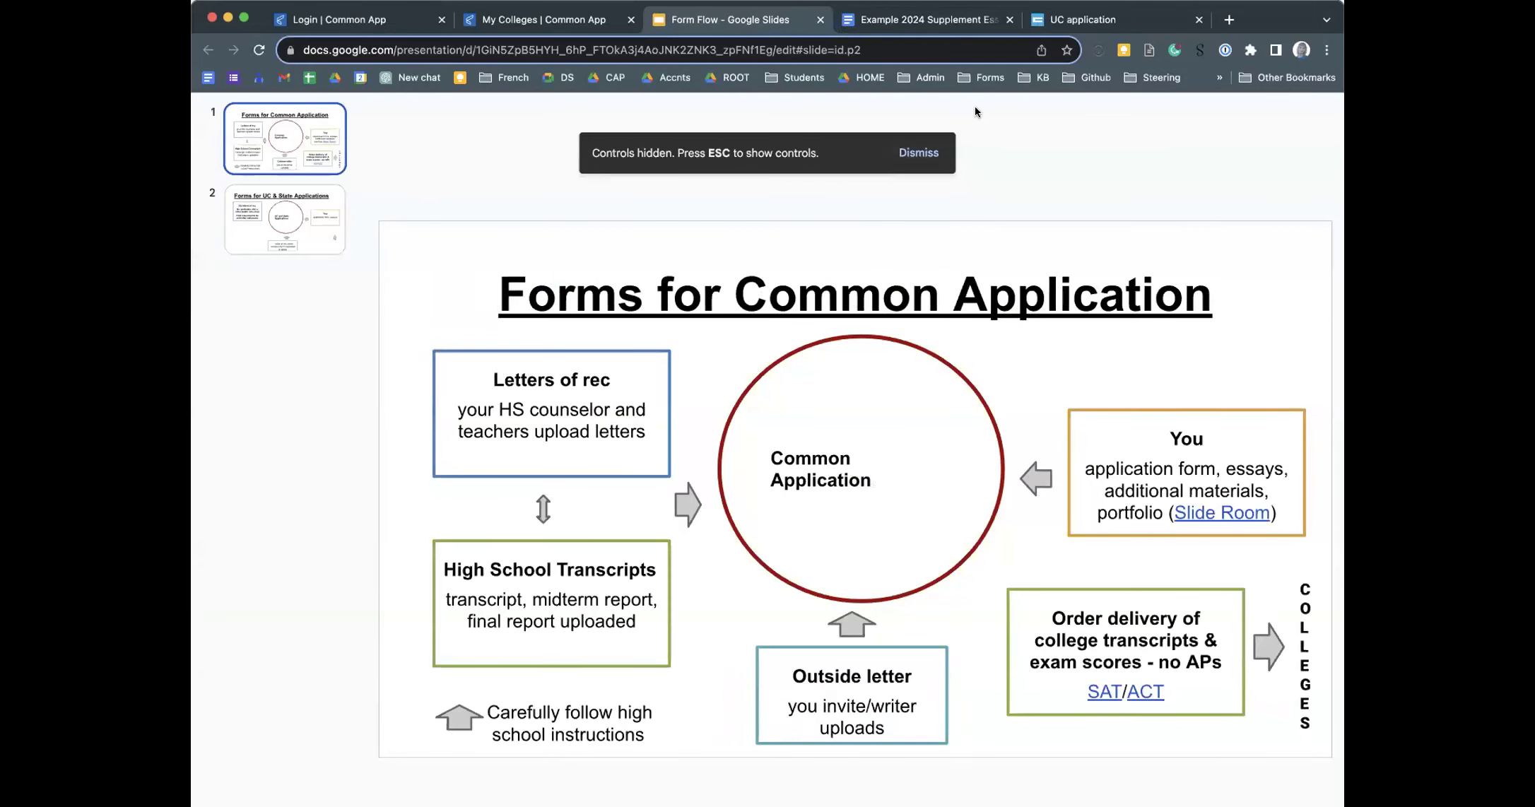